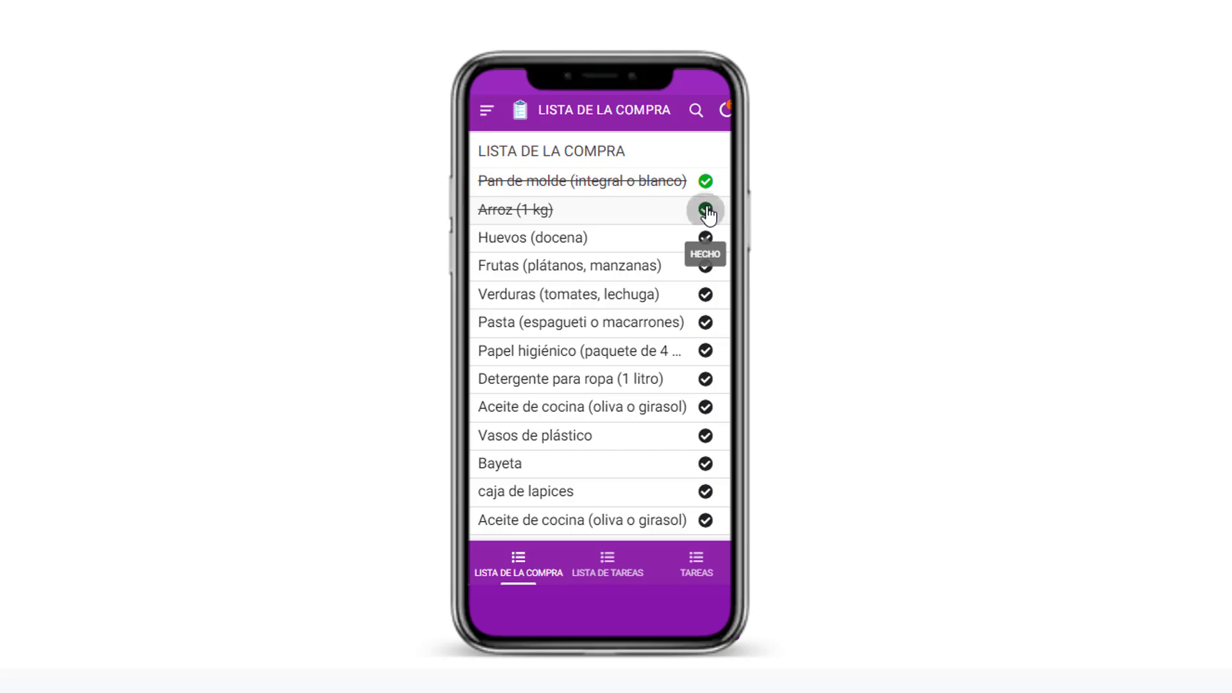
# Step: Mark the shopping list items from Huevos (docena) through caja de lapices as done
pyautogui.click(705, 238)
pyautogui.click(705, 267)
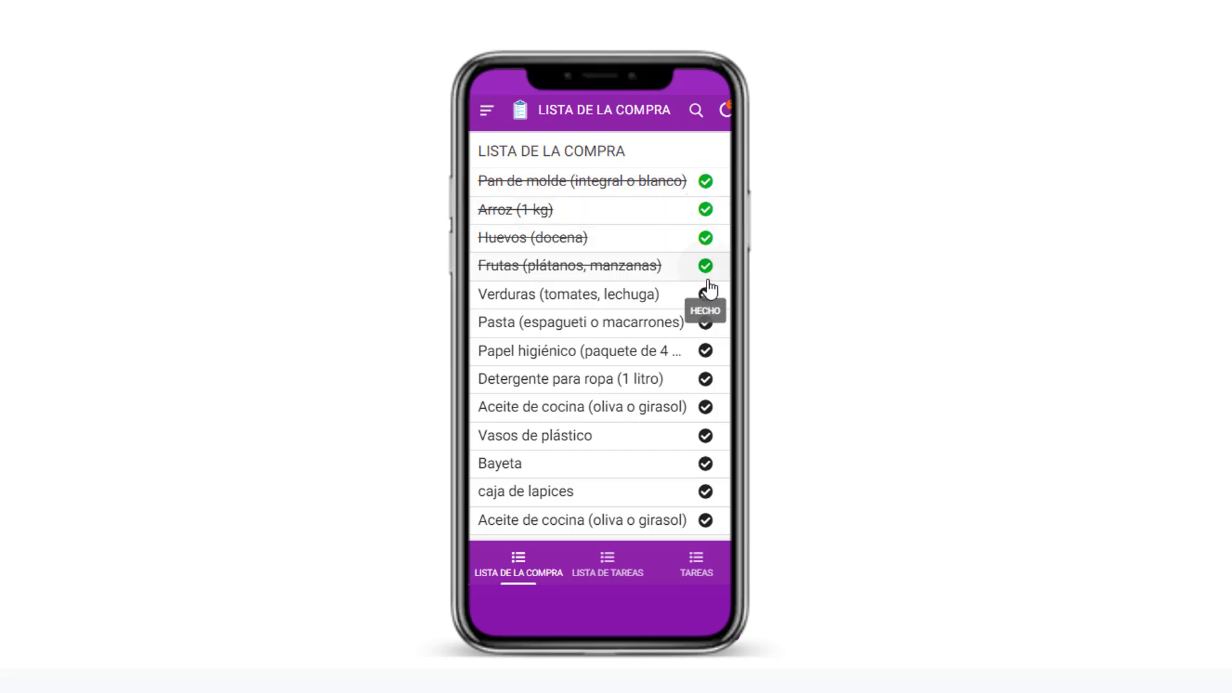
pyautogui.click(706, 295)
pyautogui.click(706, 323)
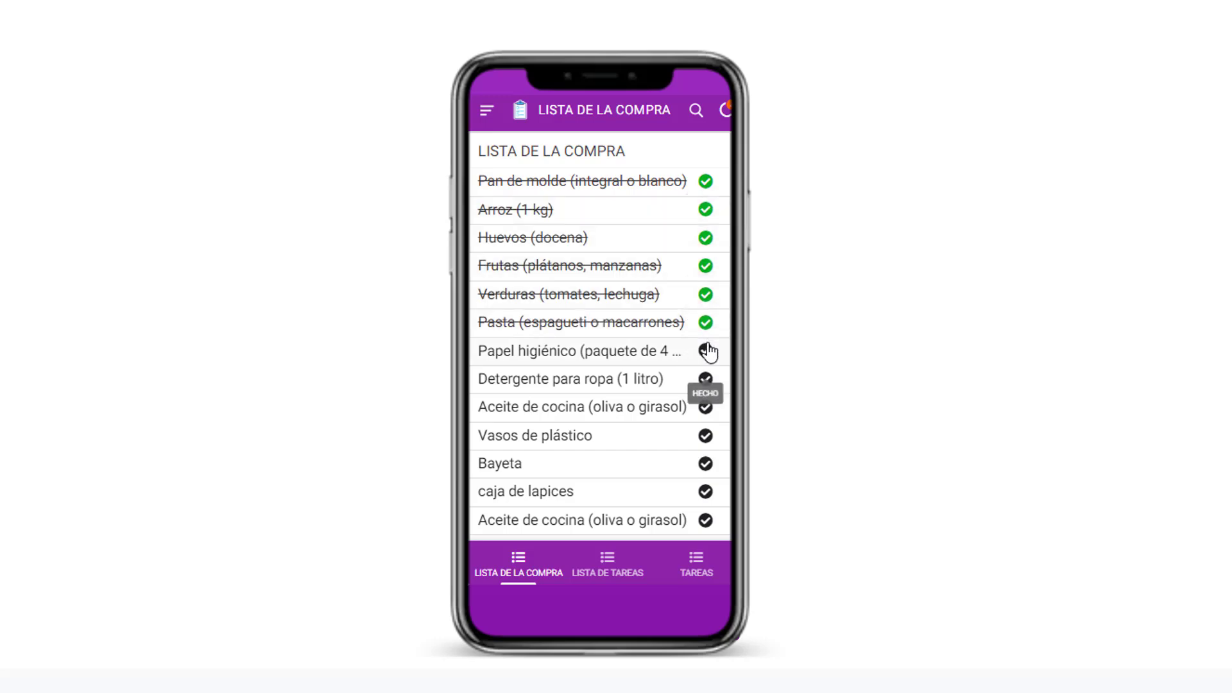
pyautogui.click(705, 351)
pyautogui.click(706, 379)
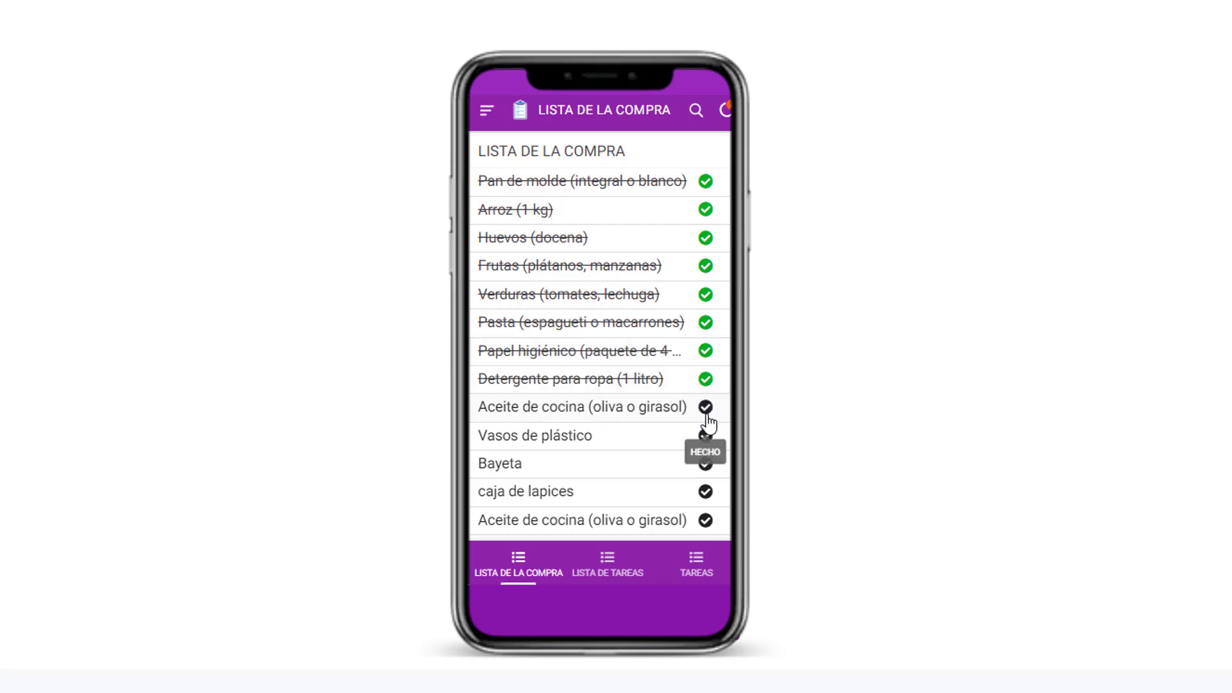
pyautogui.click(706, 407)
pyautogui.click(705, 436)
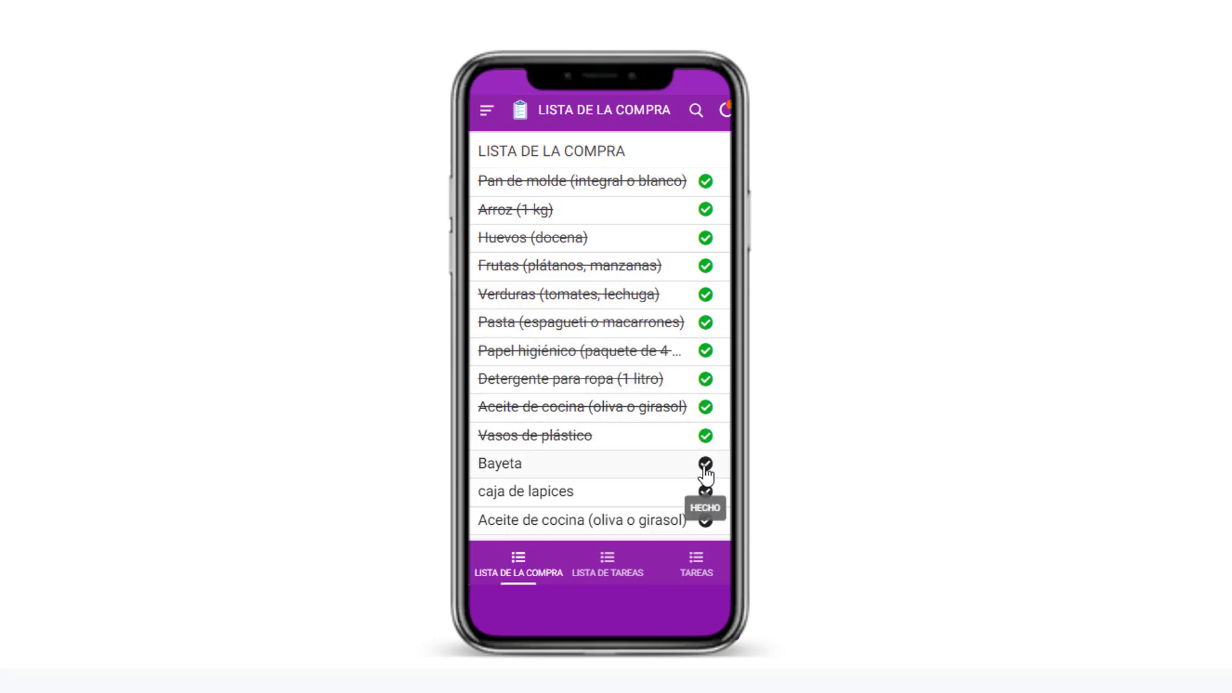
pyautogui.click(706, 464)
pyautogui.click(705, 492)
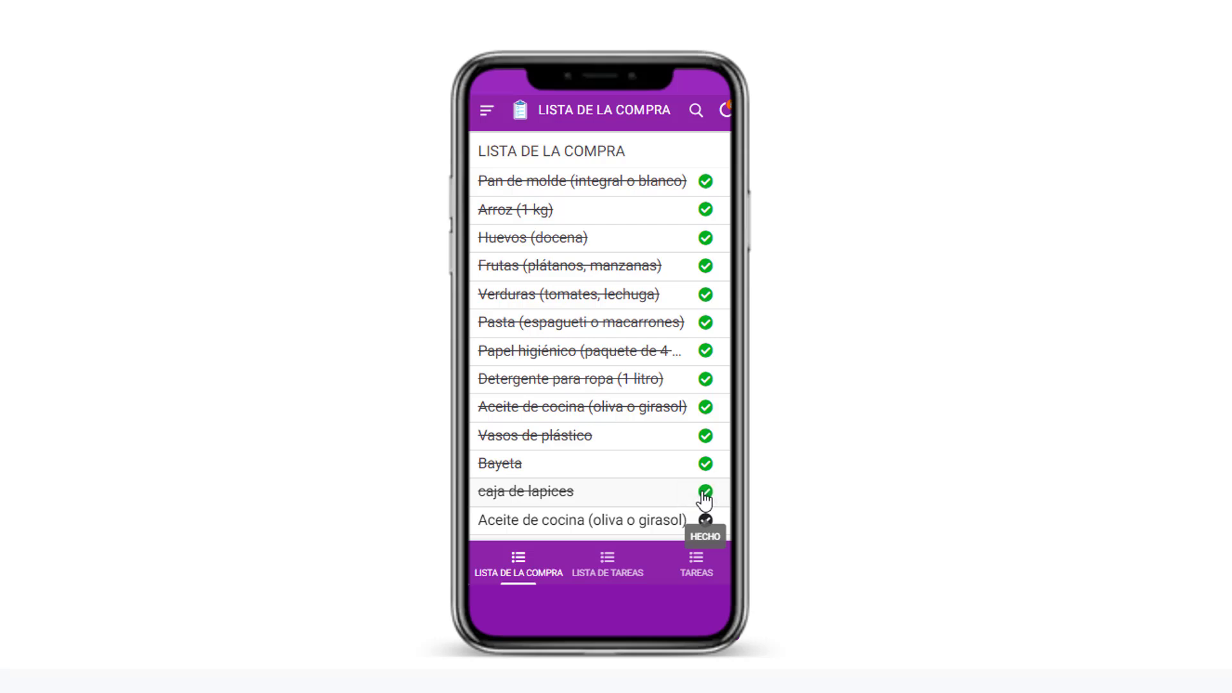
# Step: Open the TAREAS DIARIAS checklist, toggle the done mark of "Limpiar los cristales del restaurante" twice, and cancel adding its photo
pyautogui.click(609, 567)
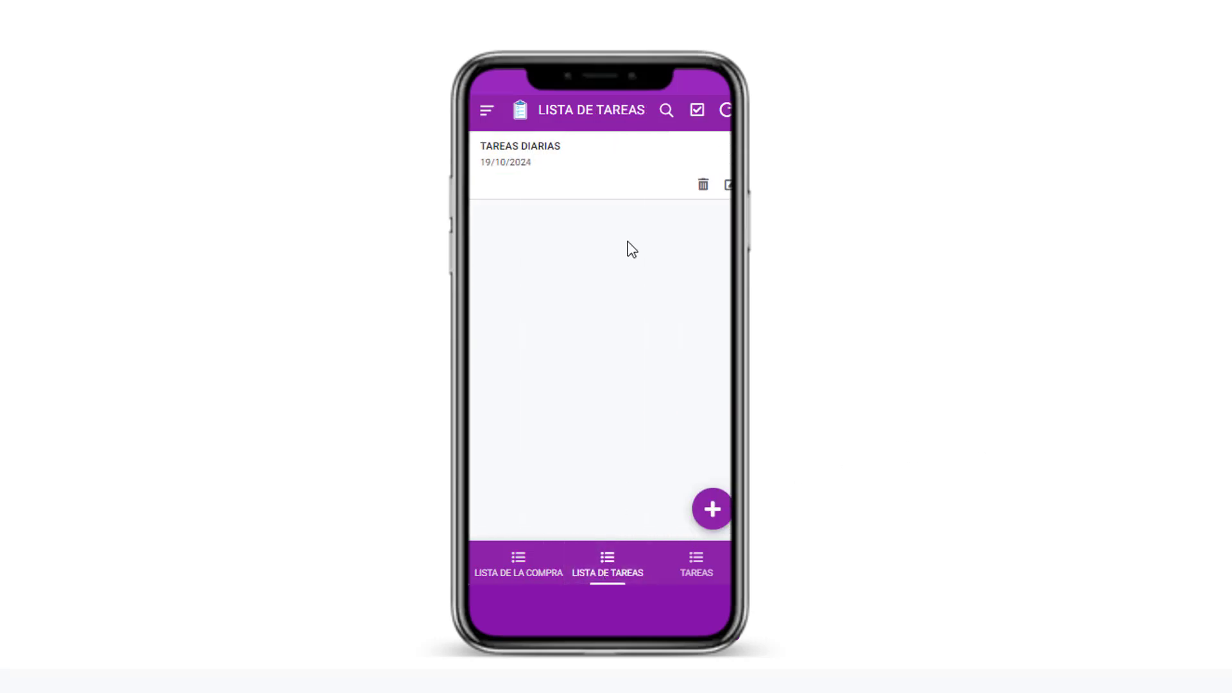
pyautogui.click(596, 166)
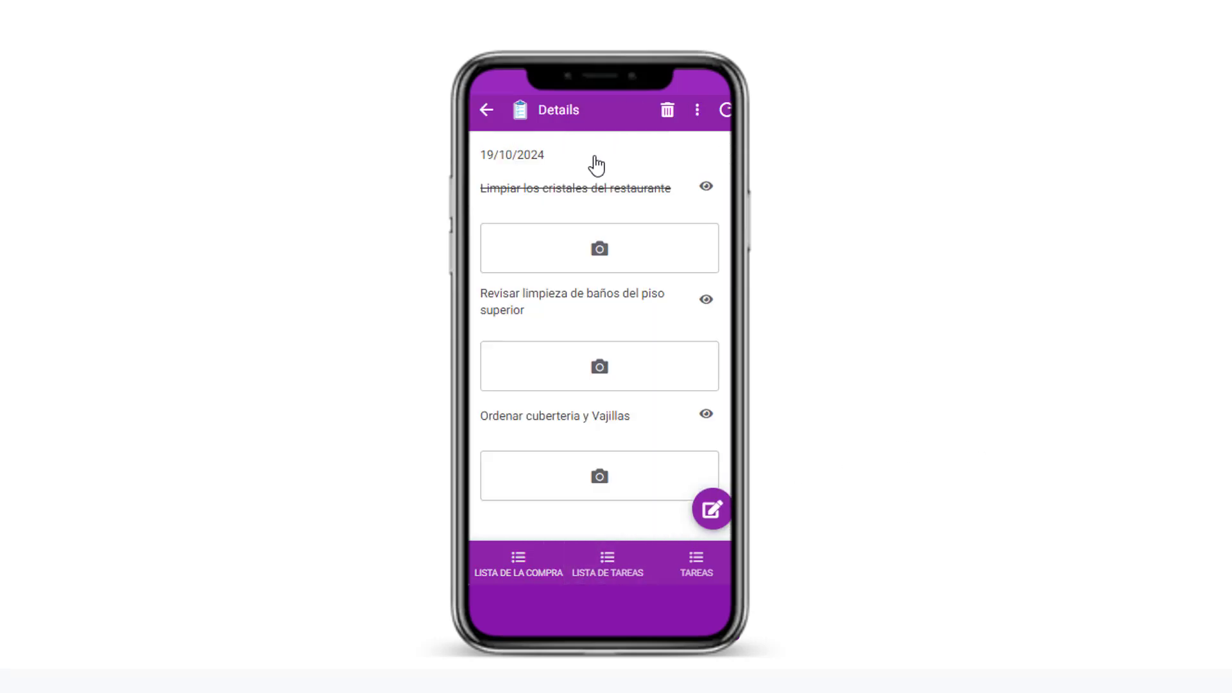
pyautogui.click(706, 188)
pyautogui.click(706, 187)
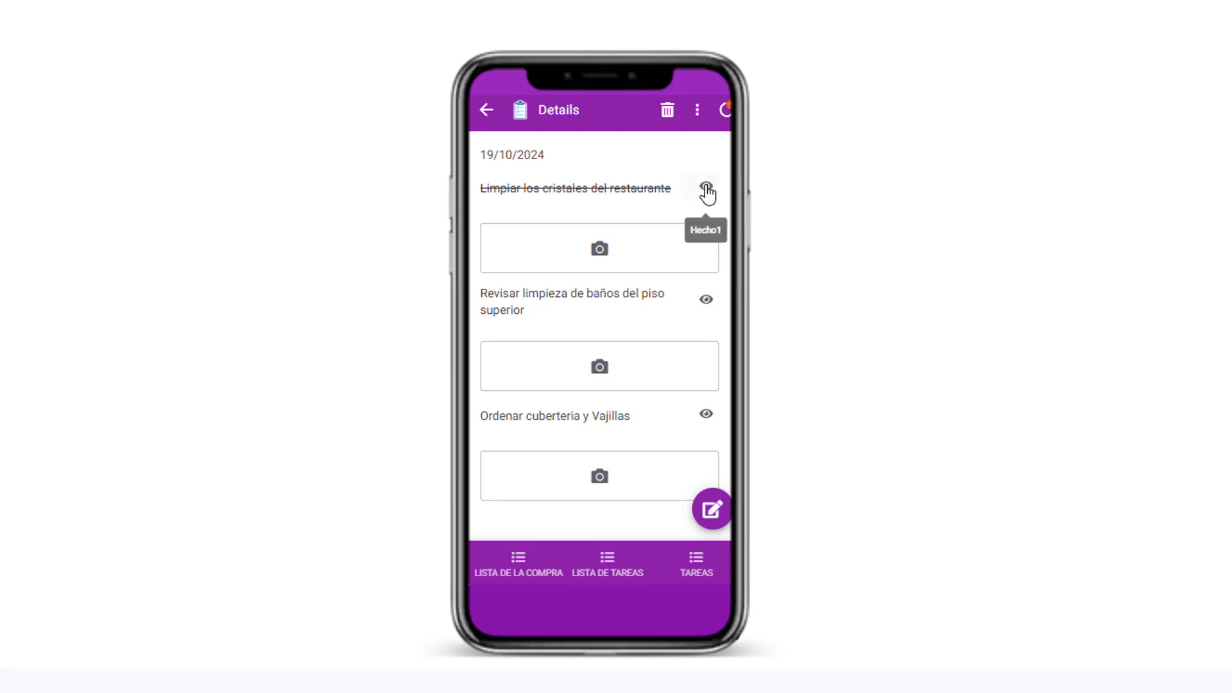
pyautogui.click(638, 257)
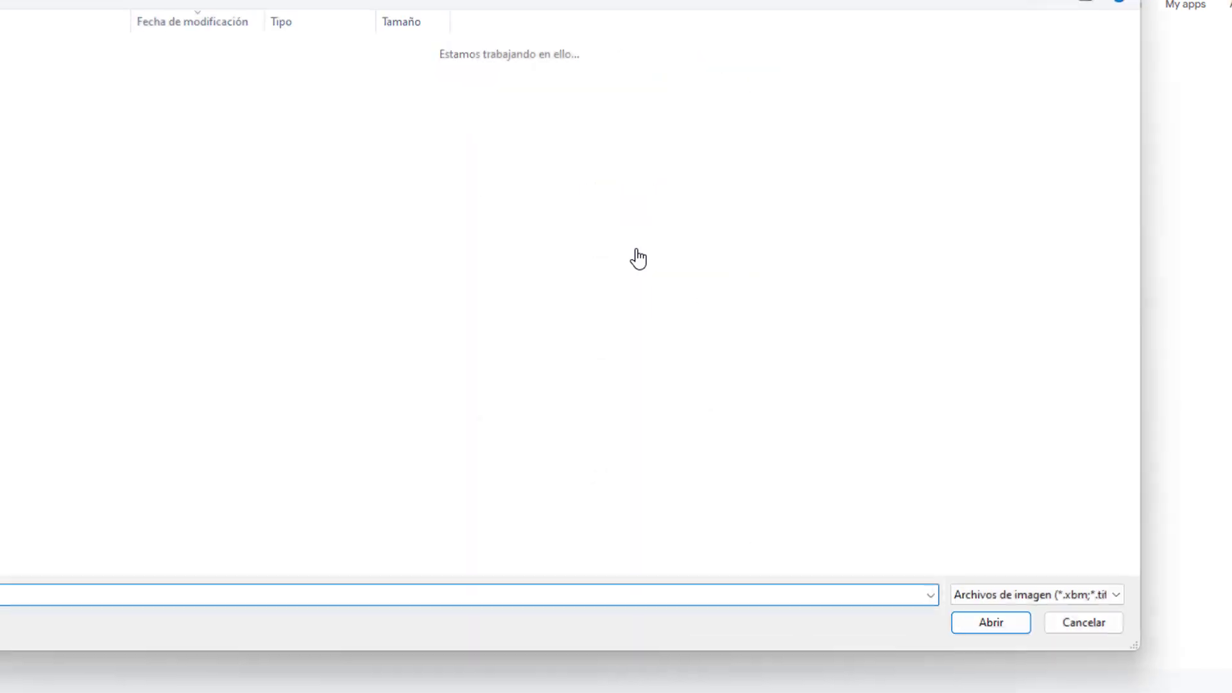
pyautogui.click(1079, 628)
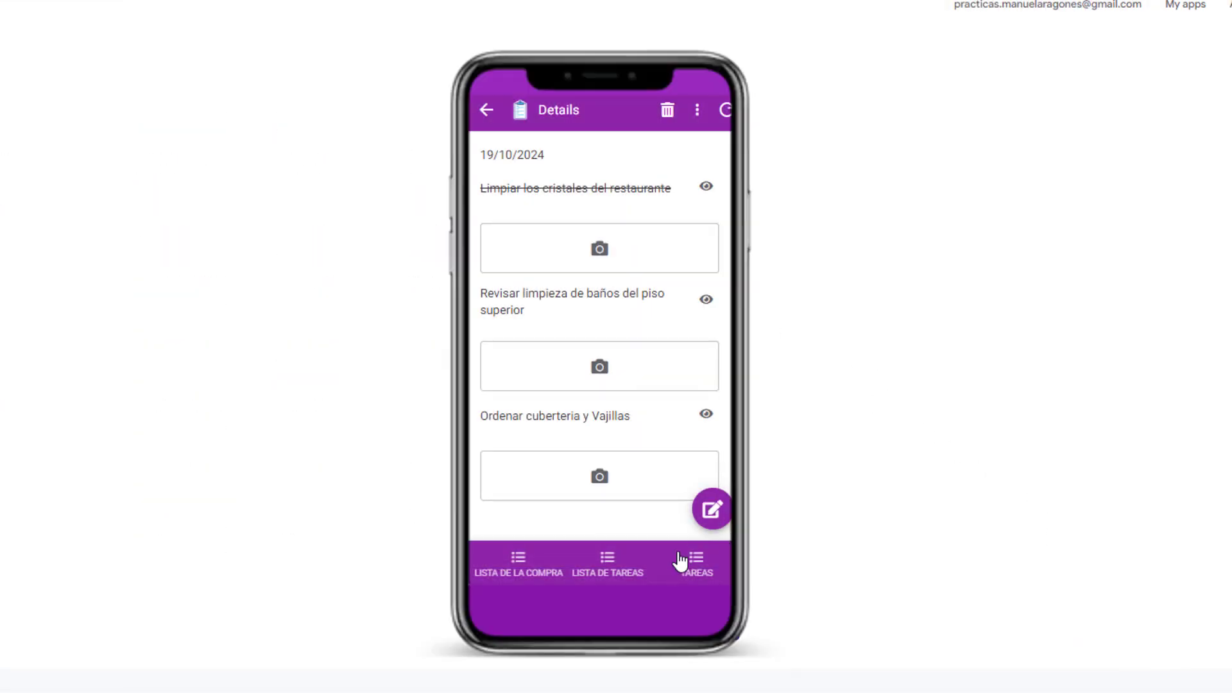
# Step: View the NOMINAS task "Revisión de documentos de balance" under TAREAS in its edit form and leave without saving
pyautogui.click(702, 571)
pyautogui.click(612, 181)
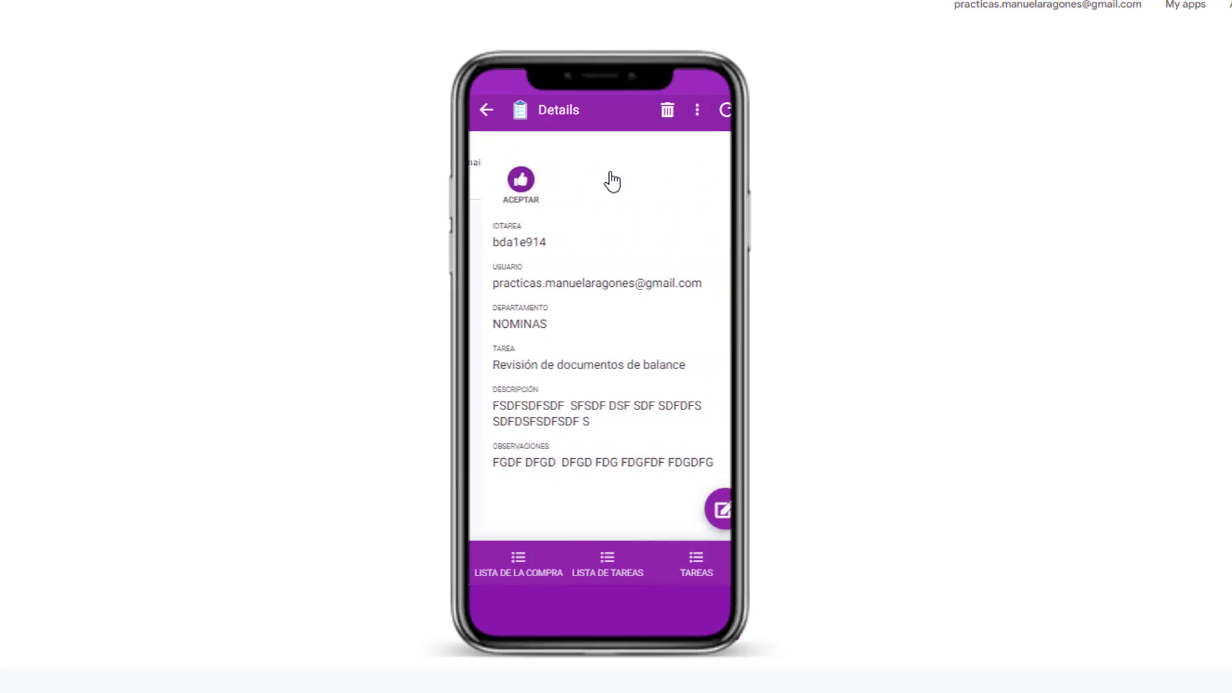
pyautogui.click(712, 510)
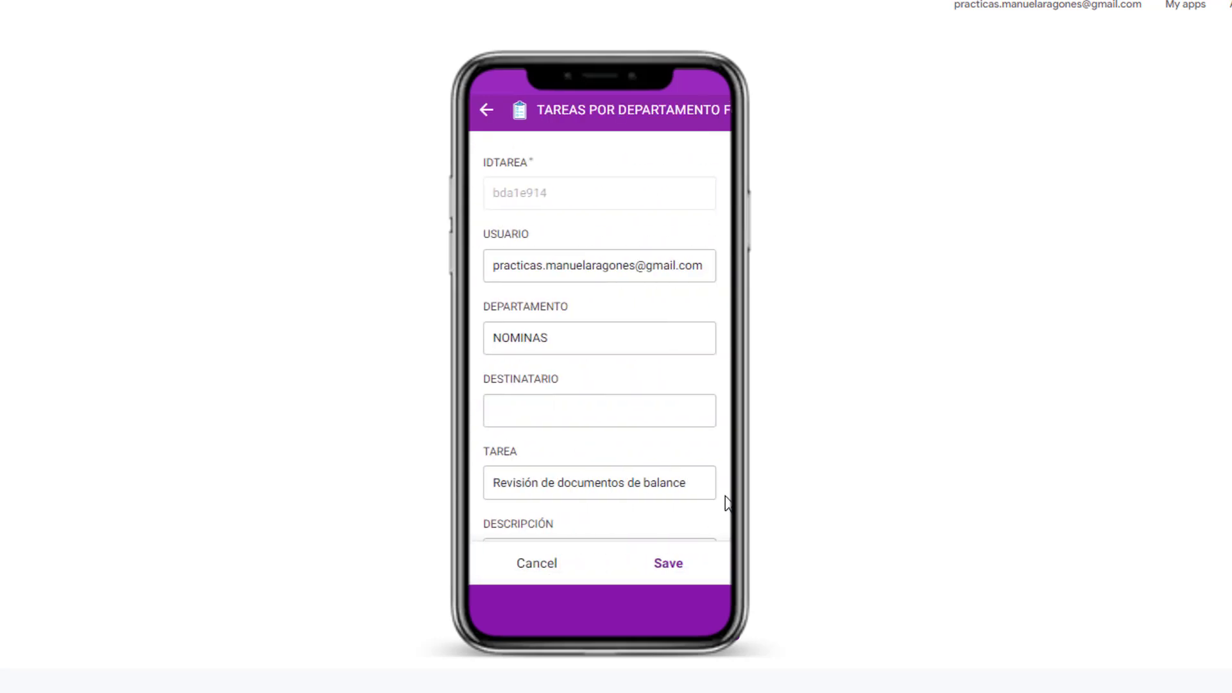
pyautogui.scroll(-3, 657, 383)
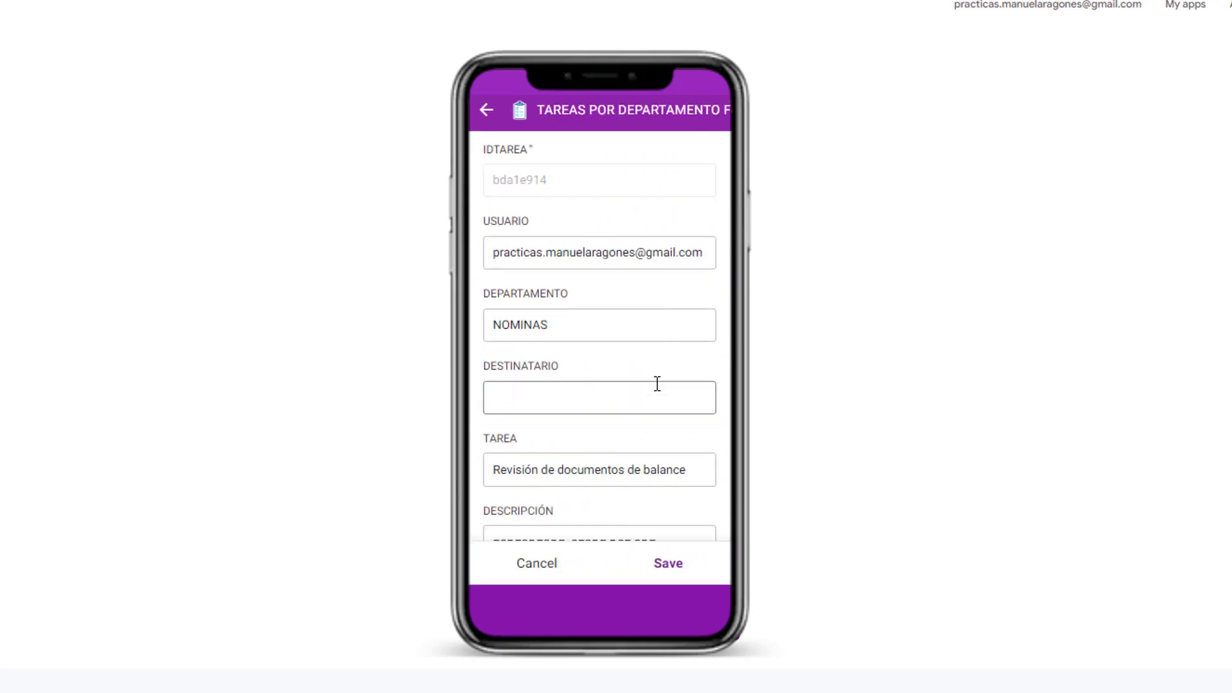
pyautogui.click(535, 564)
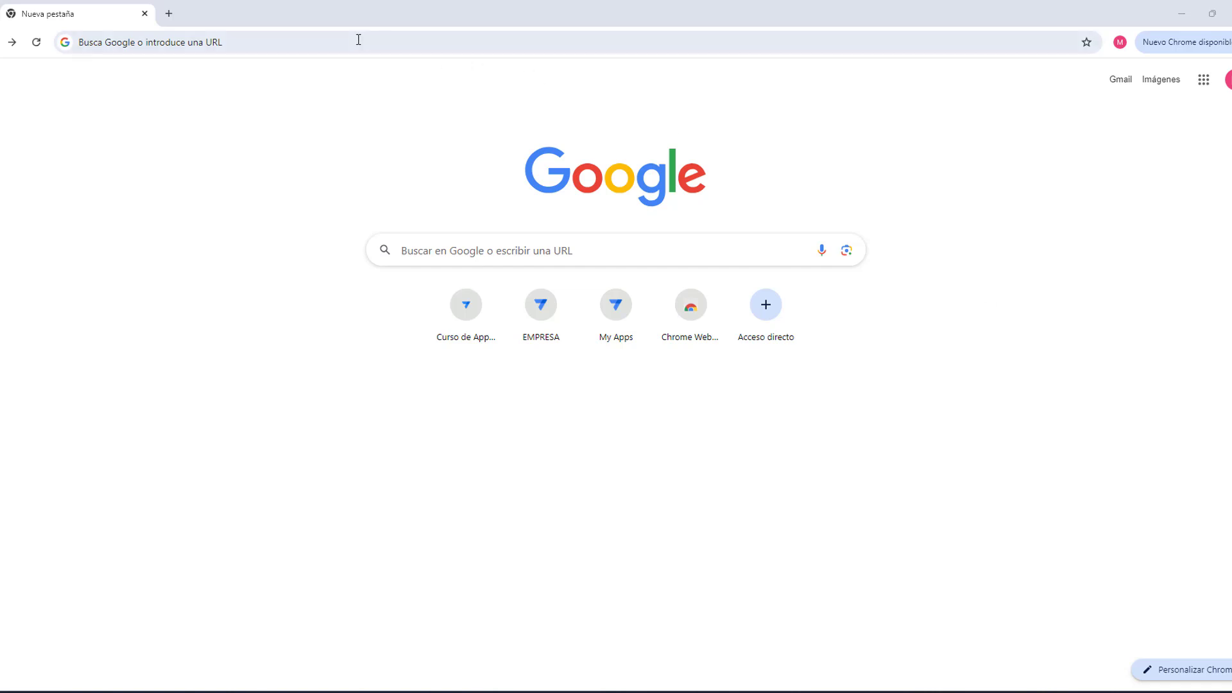
# Step: Go to the website appsheet.com in the browser
pyautogui.click(325, 40)
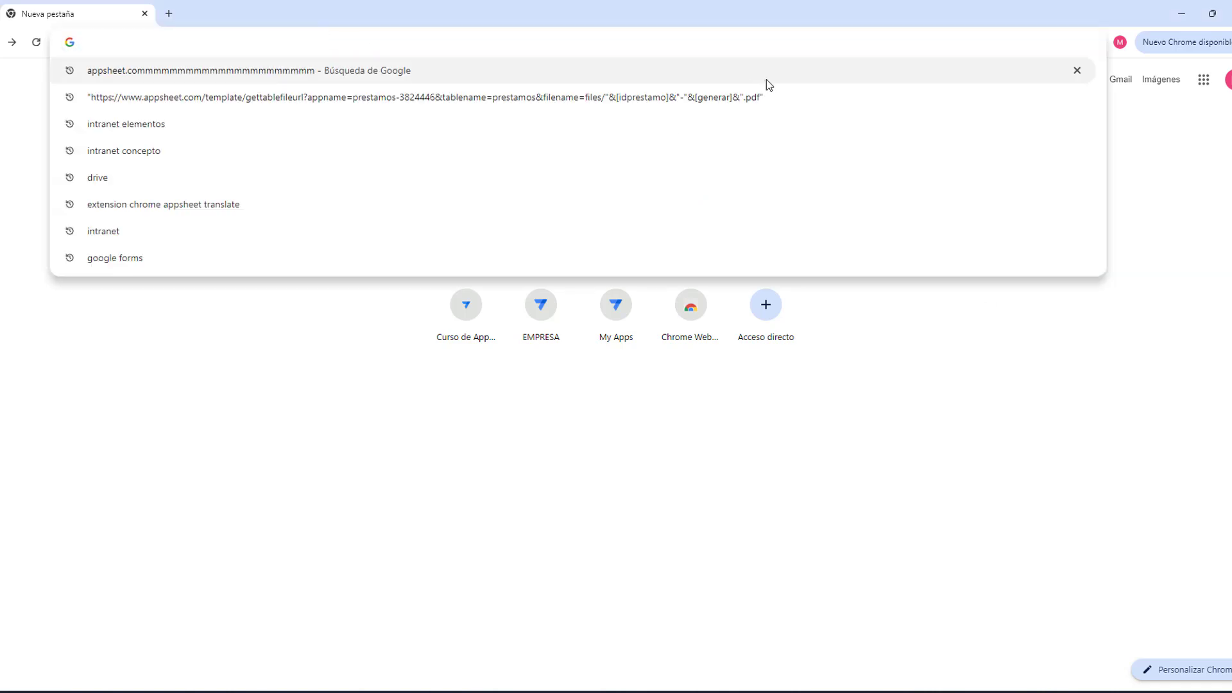
pyautogui.write('APPSH')
pyautogui.write('EET.COM')
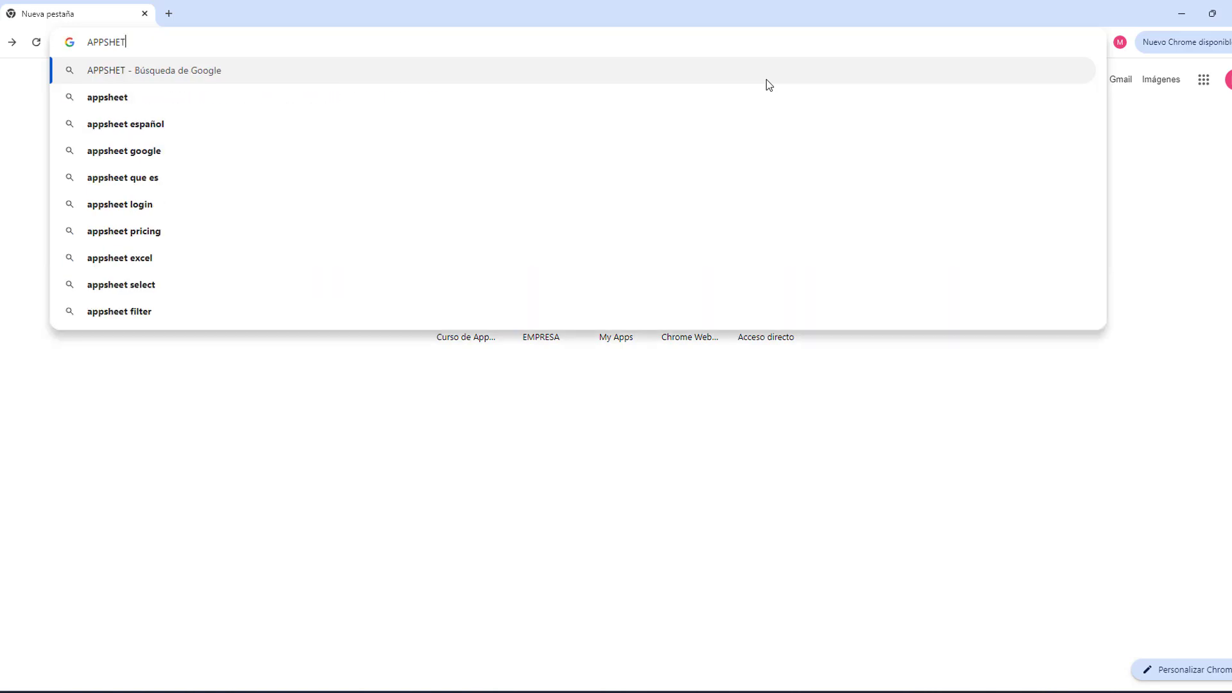
pyautogui.press('Return')
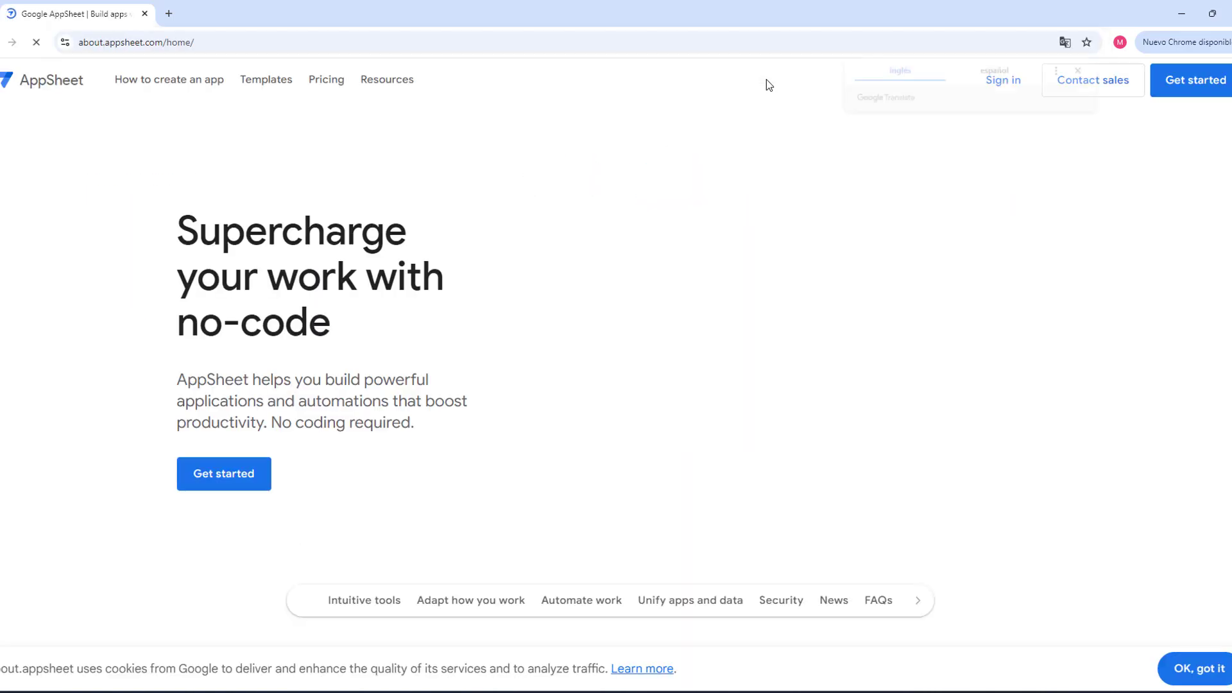
# Step: Sign in to AppSheet with the existing Google account and approve the access request
pyautogui.click(1080, 195)
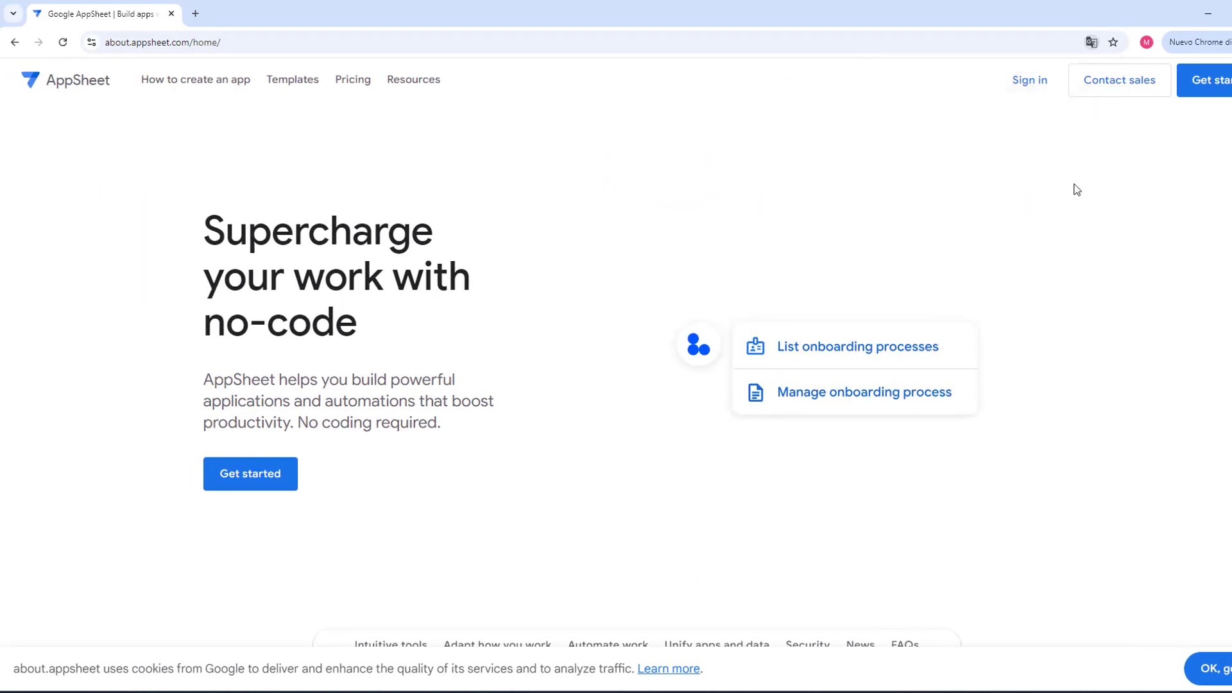
pyautogui.click(1029, 78)
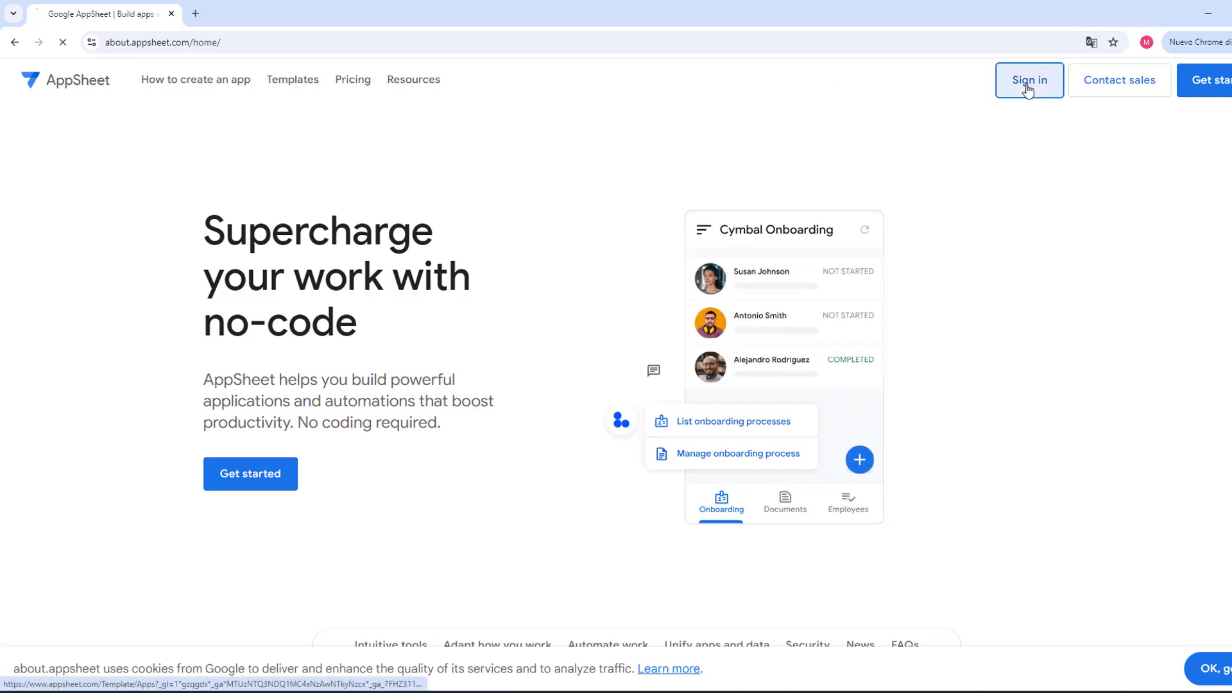
pyautogui.click(633, 138)
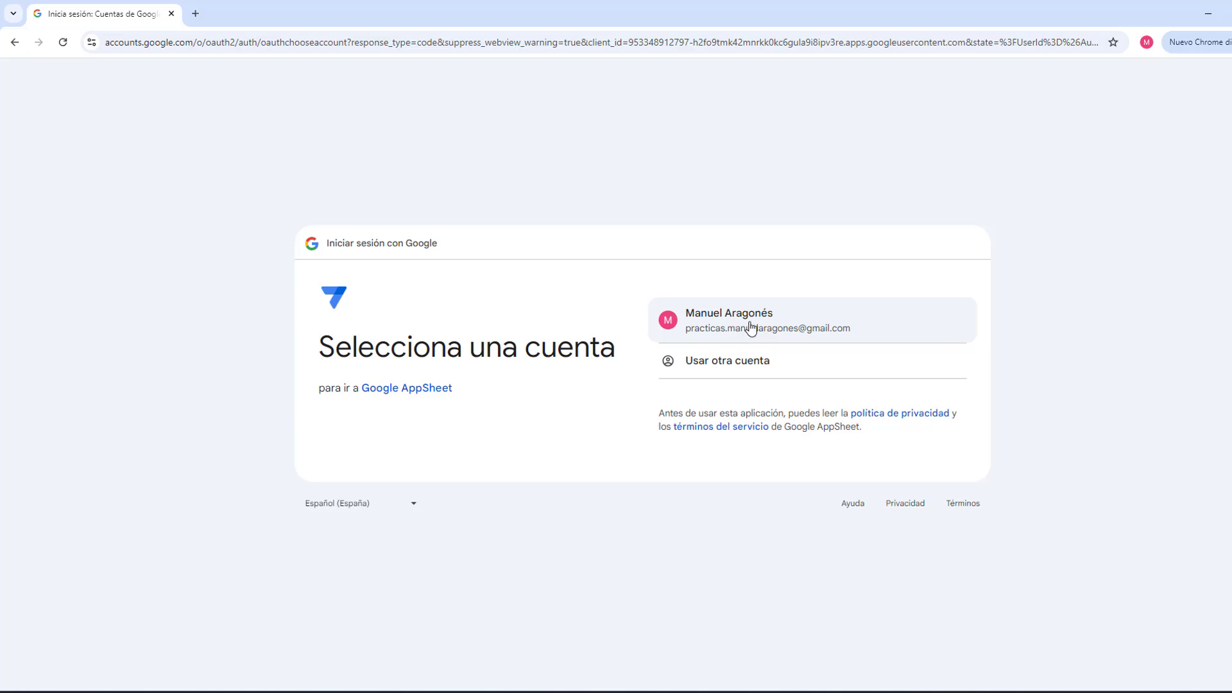
pyautogui.click(757, 326)
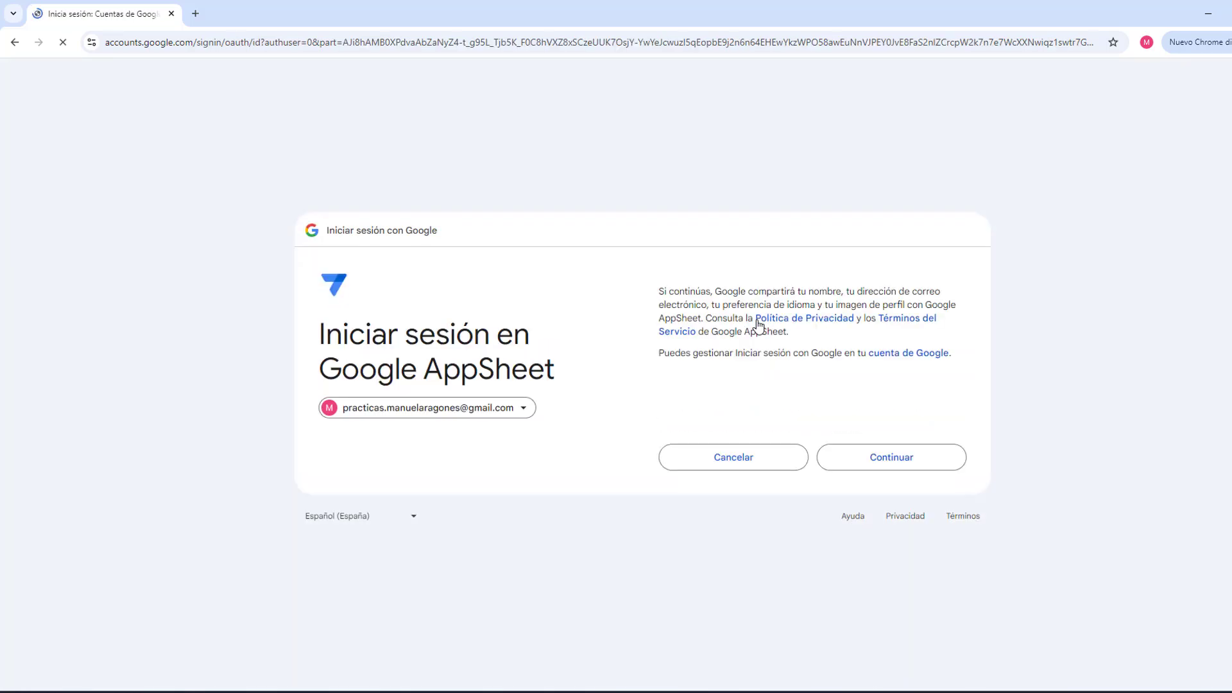
pyautogui.click(874, 464)
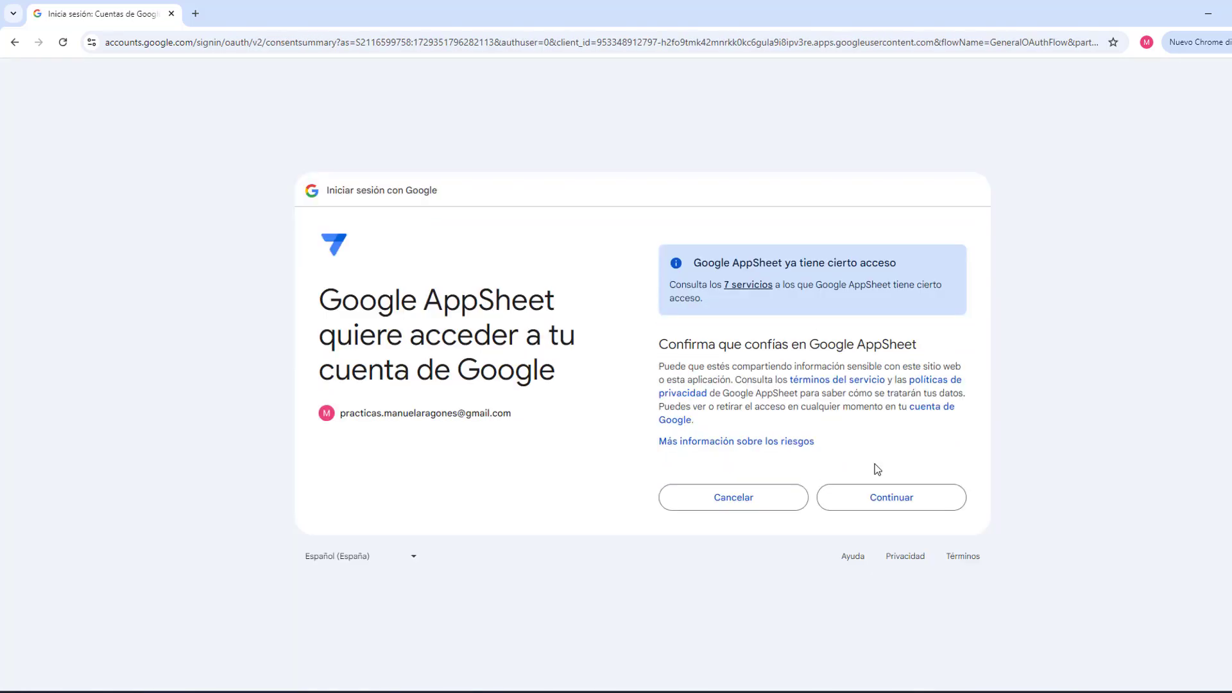
pyautogui.click(892, 502)
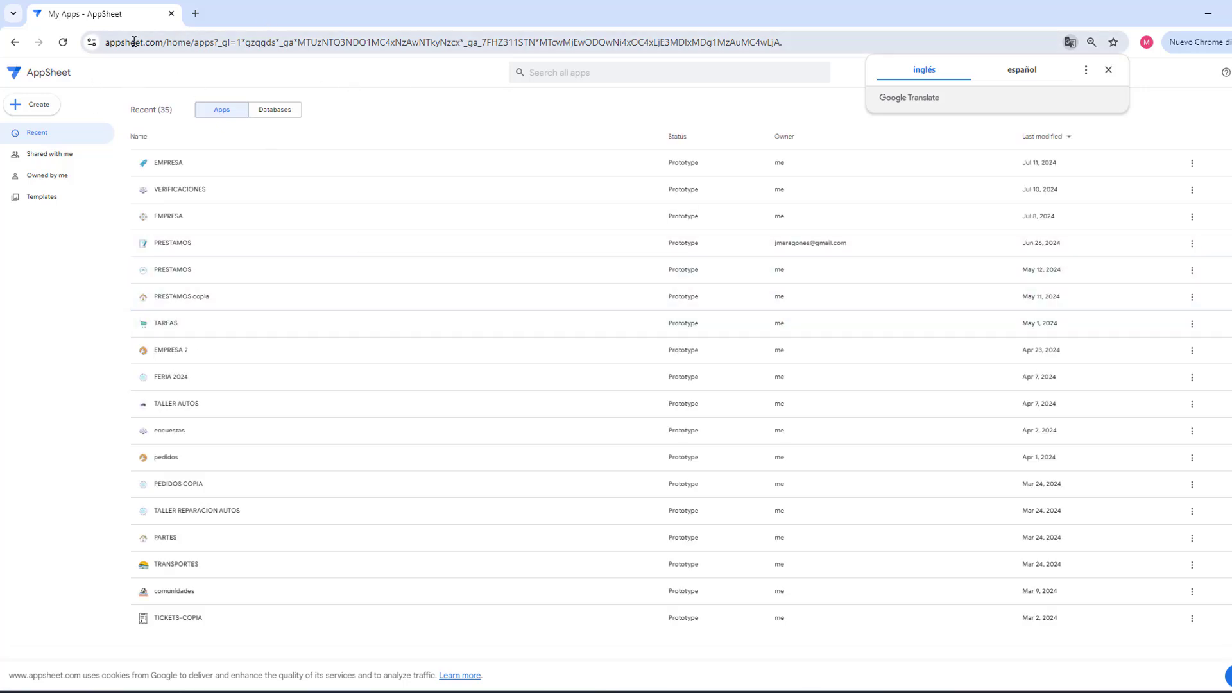
# Step: Open Google Drive in a new browser tab
pyautogui.click(196, 14)
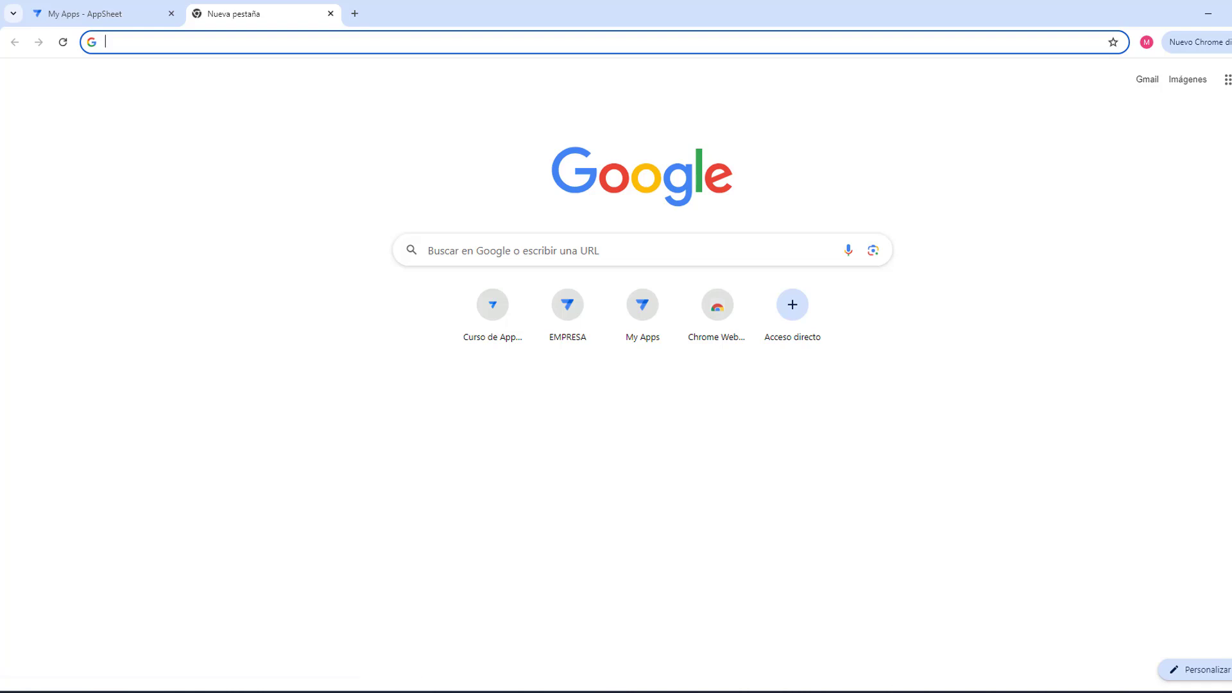
pyautogui.click(1229, 79)
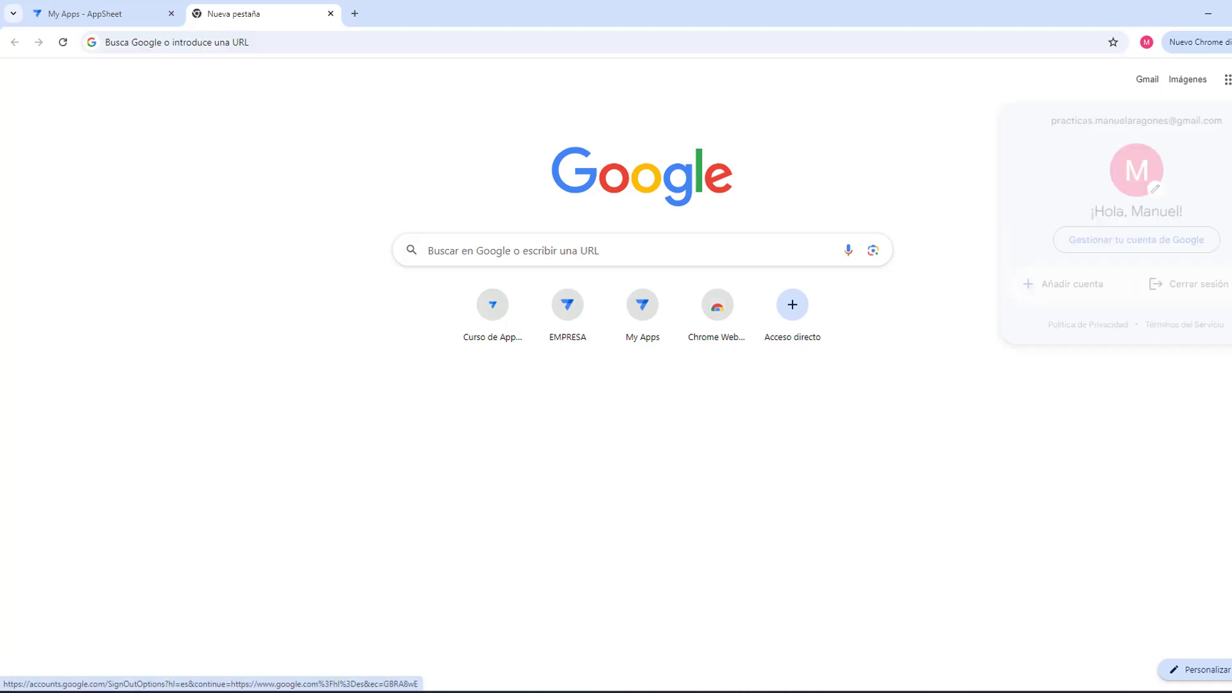
pyautogui.click(1227, 82)
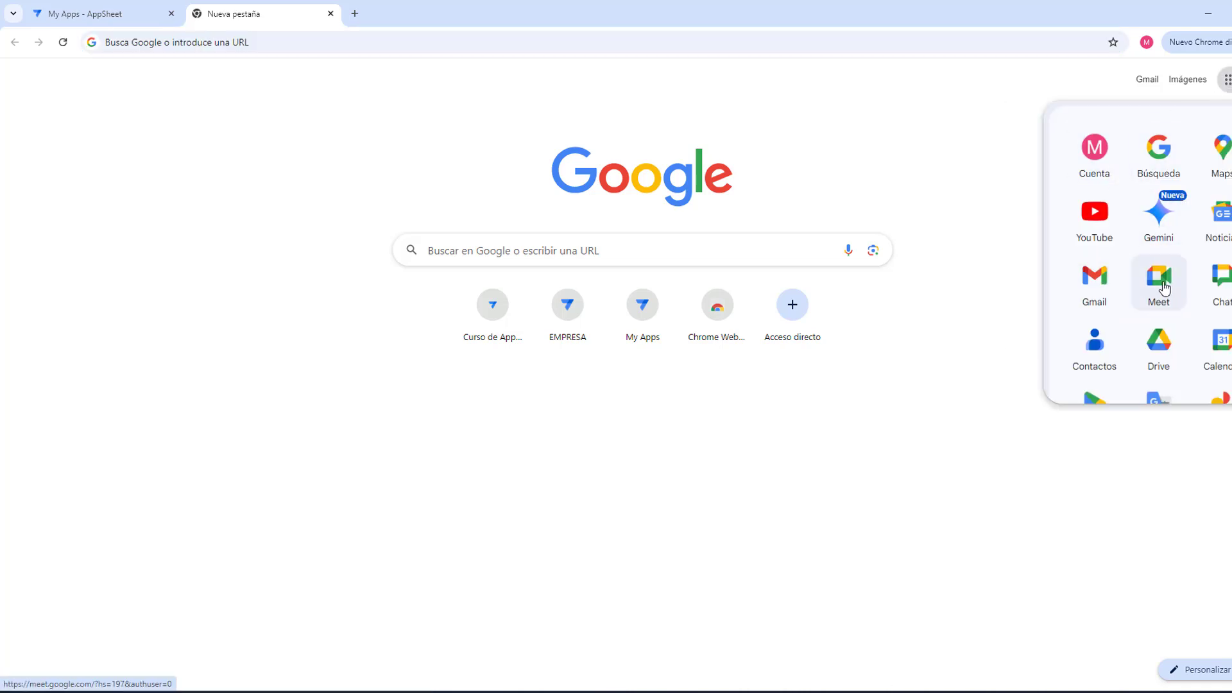
pyautogui.click(1159, 342)
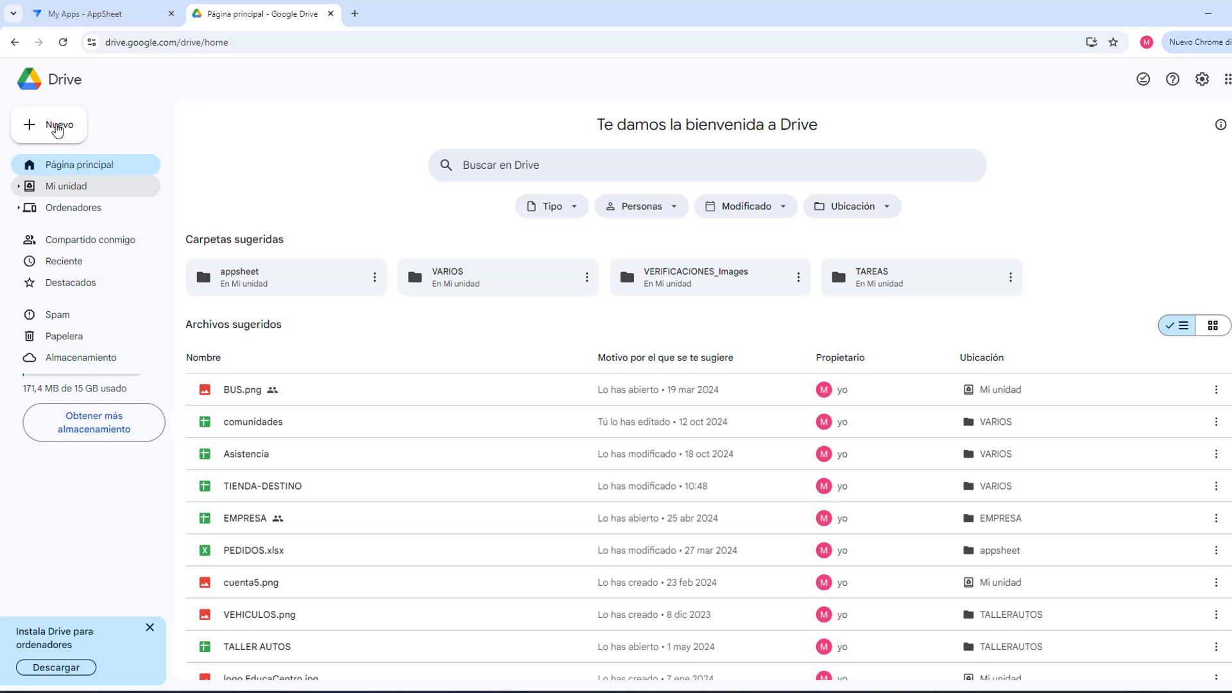
# Step: Create a blank Google Sheets spreadsheet and name it CHECKLIST
pyautogui.click(57, 128)
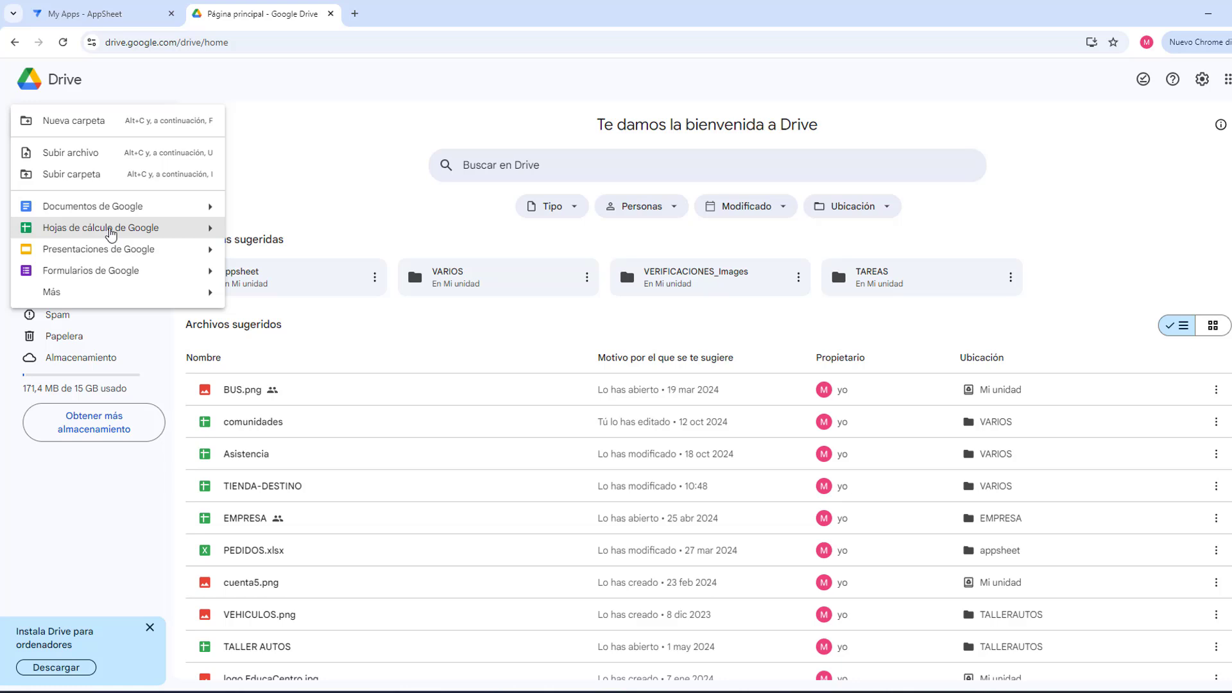
pyautogui.click(124, 231)
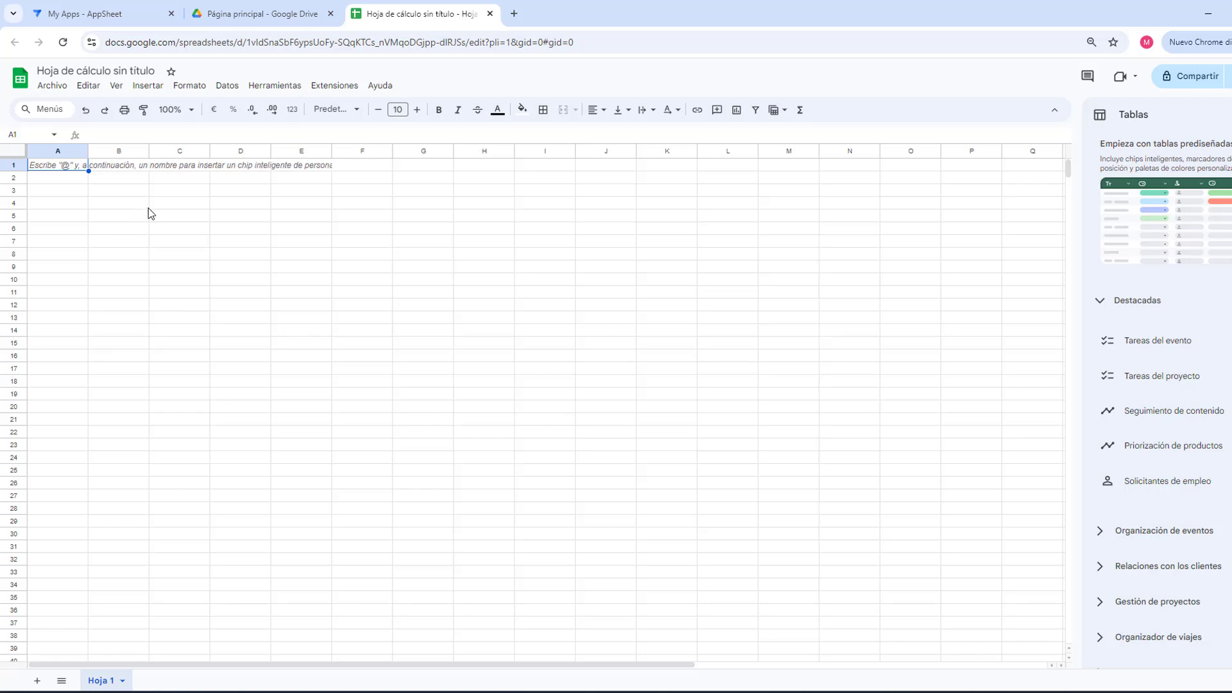
pyautogui.click(109, 70)
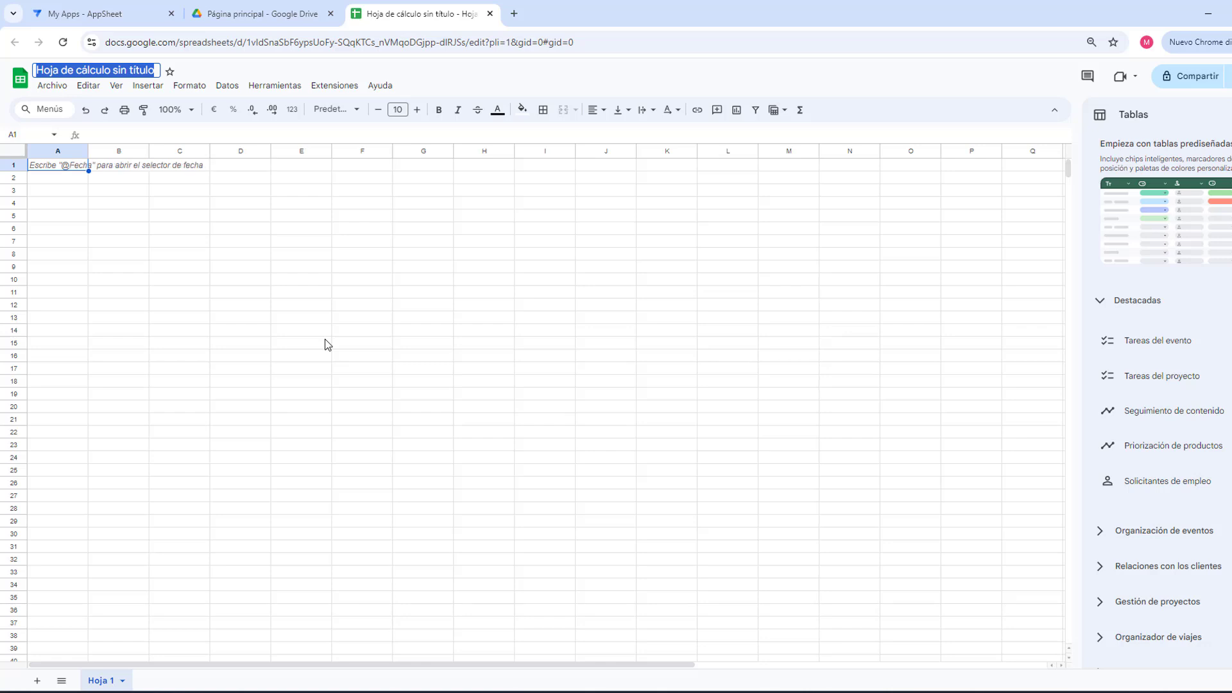
pyautogui.write('CH')
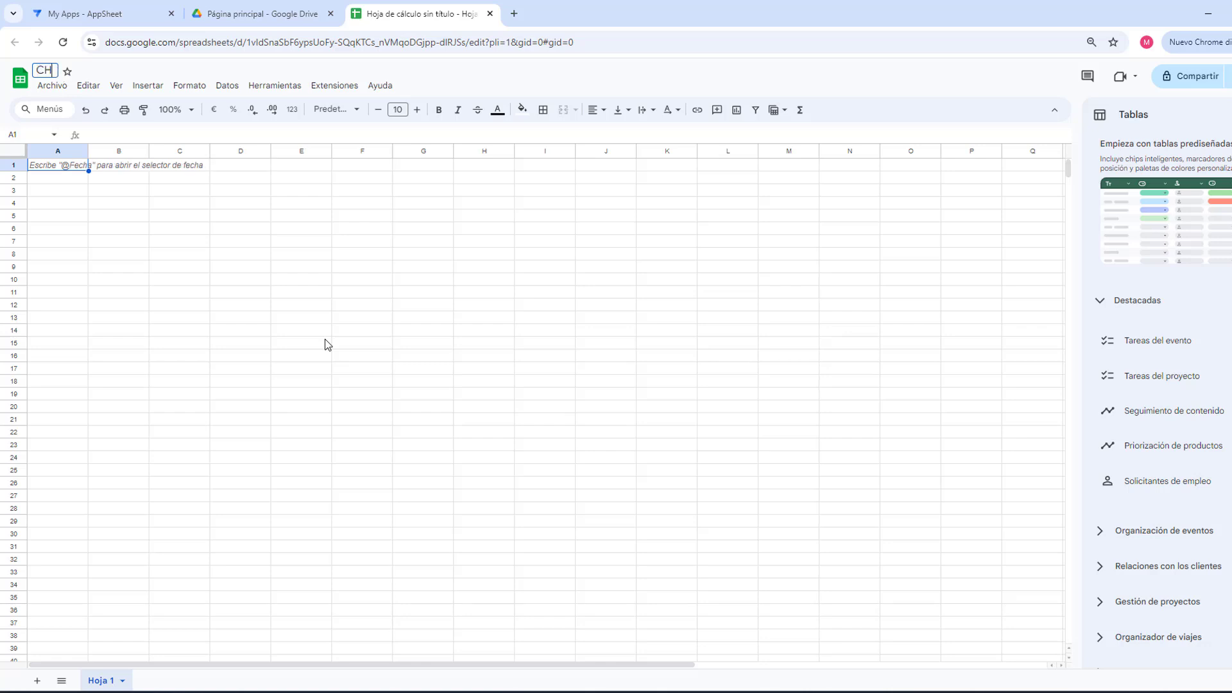
pyautogui.write('ECKLIST')
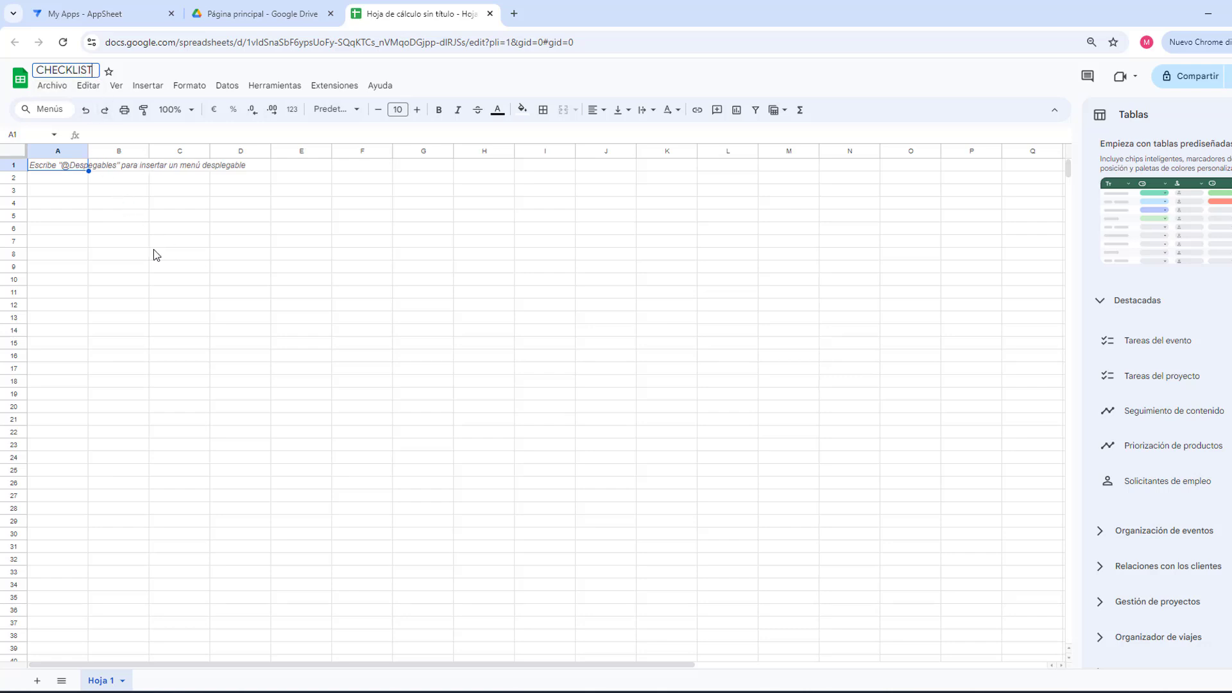
# Step: Rename the sheet Hoja 1 as CHECKLIST1
pyautogui.doubleClick(109, 681)
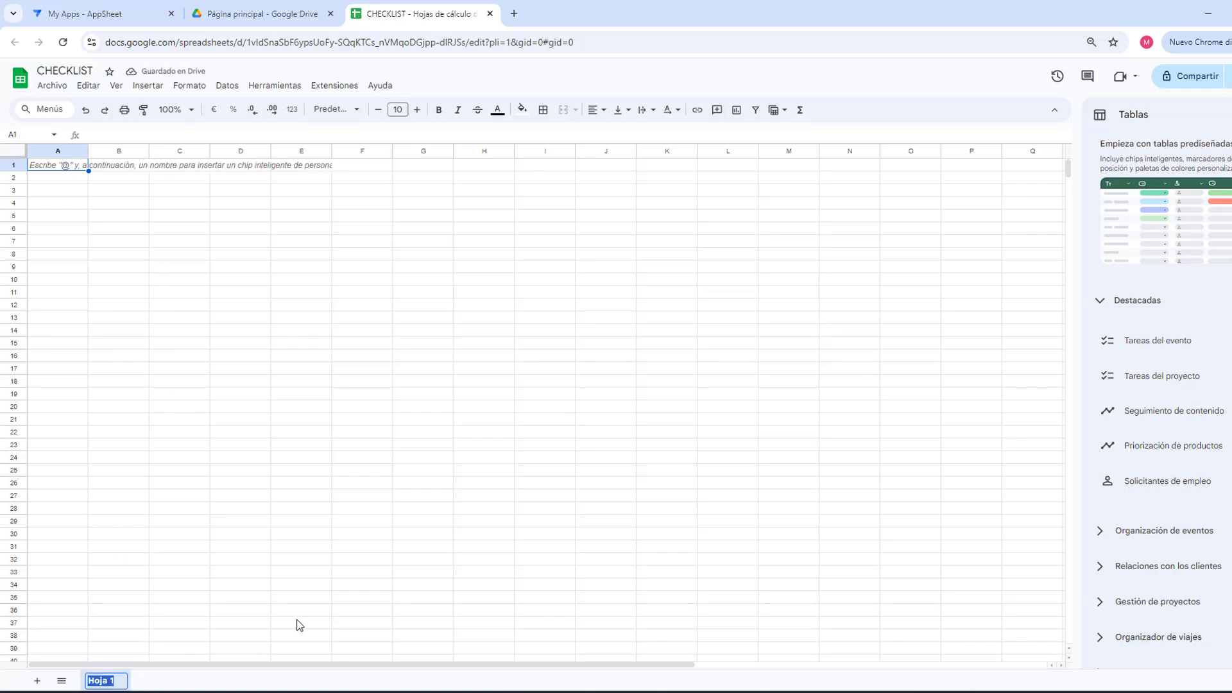
pyautogui.write('CHECKLIST')
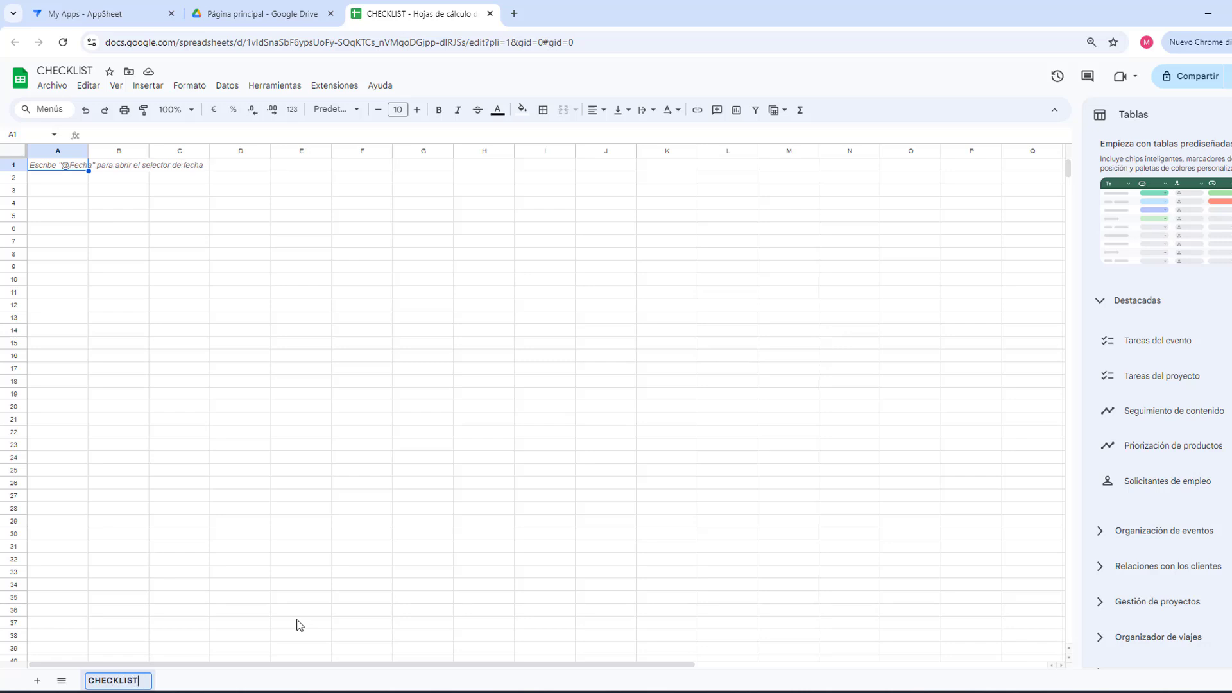
pyautogui.write('1')
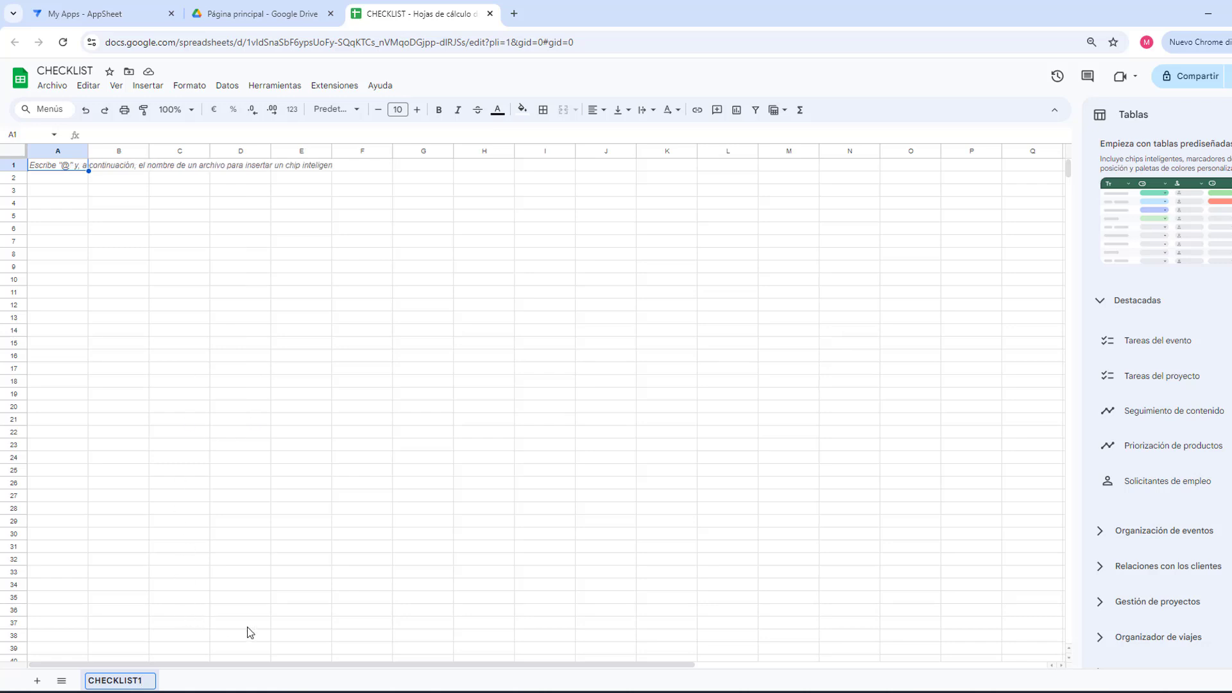
# Step: Enter the headers ID, ITEM, HECHO and FECHA in cells A1 to D1 of the CHECKLIST1 sheet
pyautogui.click(168, 341)
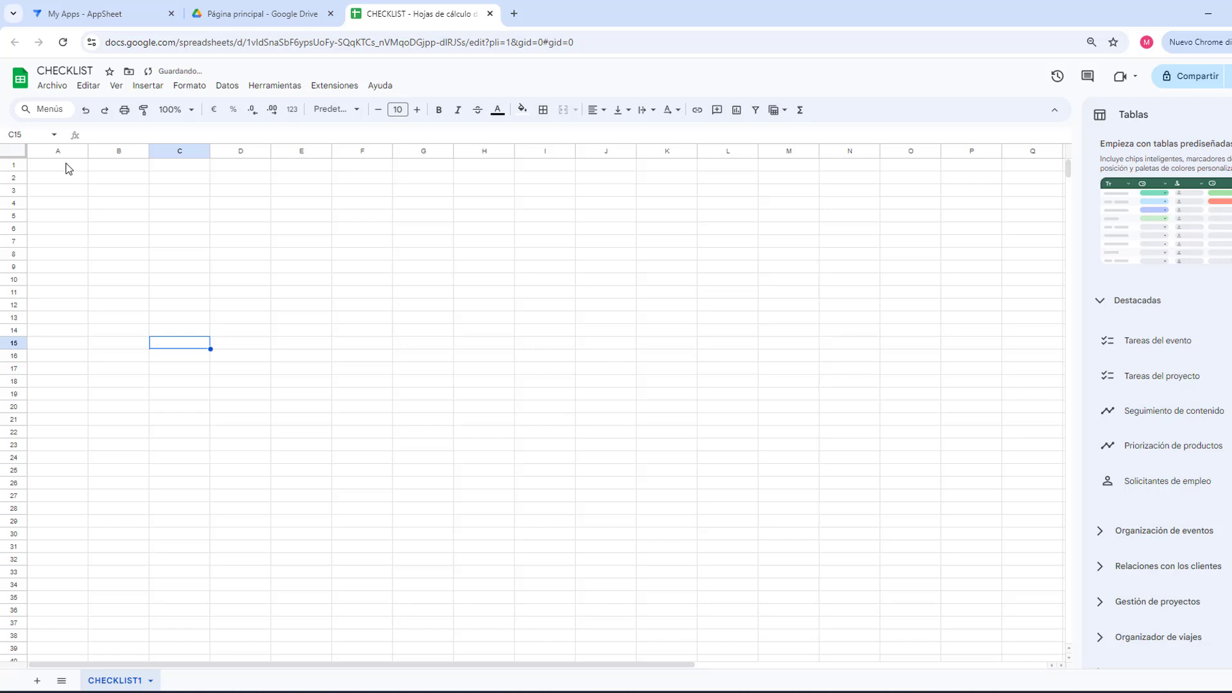
pyautogui.click(67, 168)
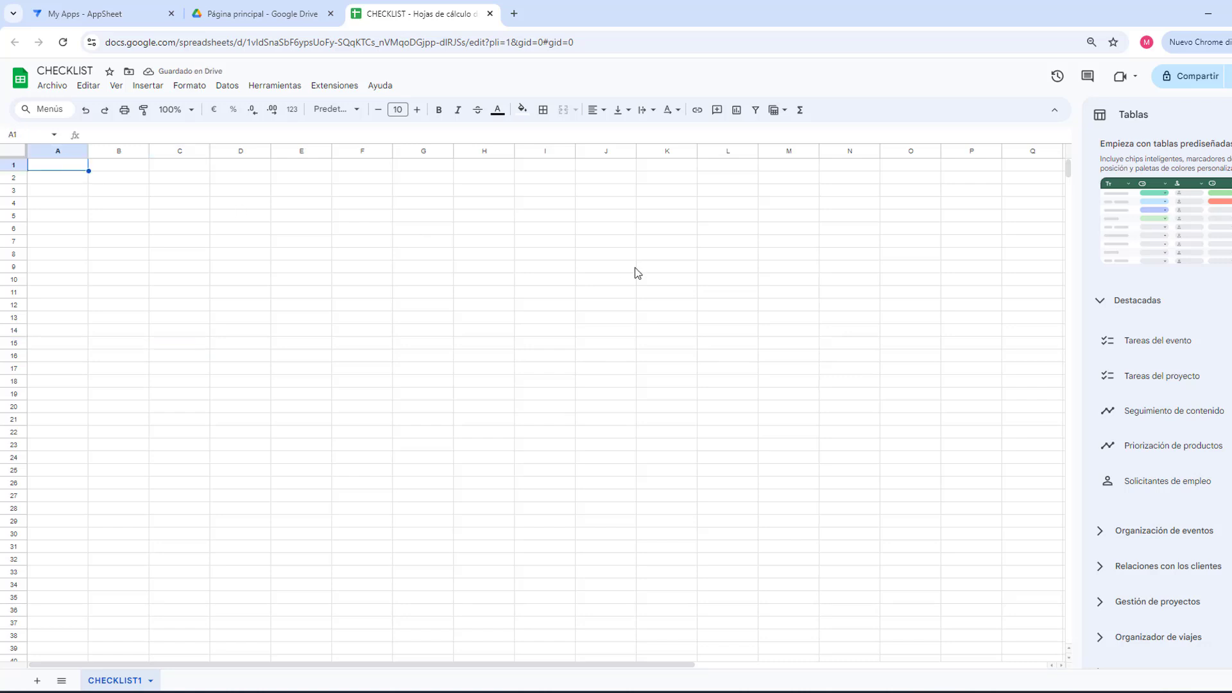
pyautogui.write('ID')
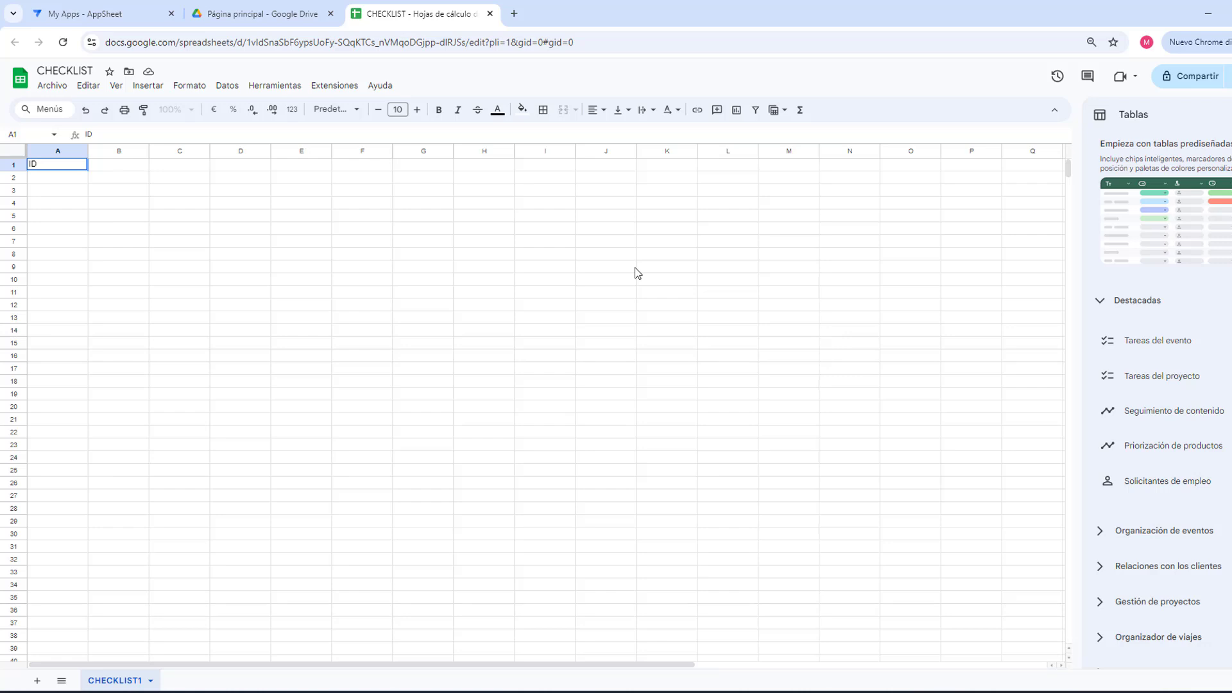
pyautogui.press('Tab')
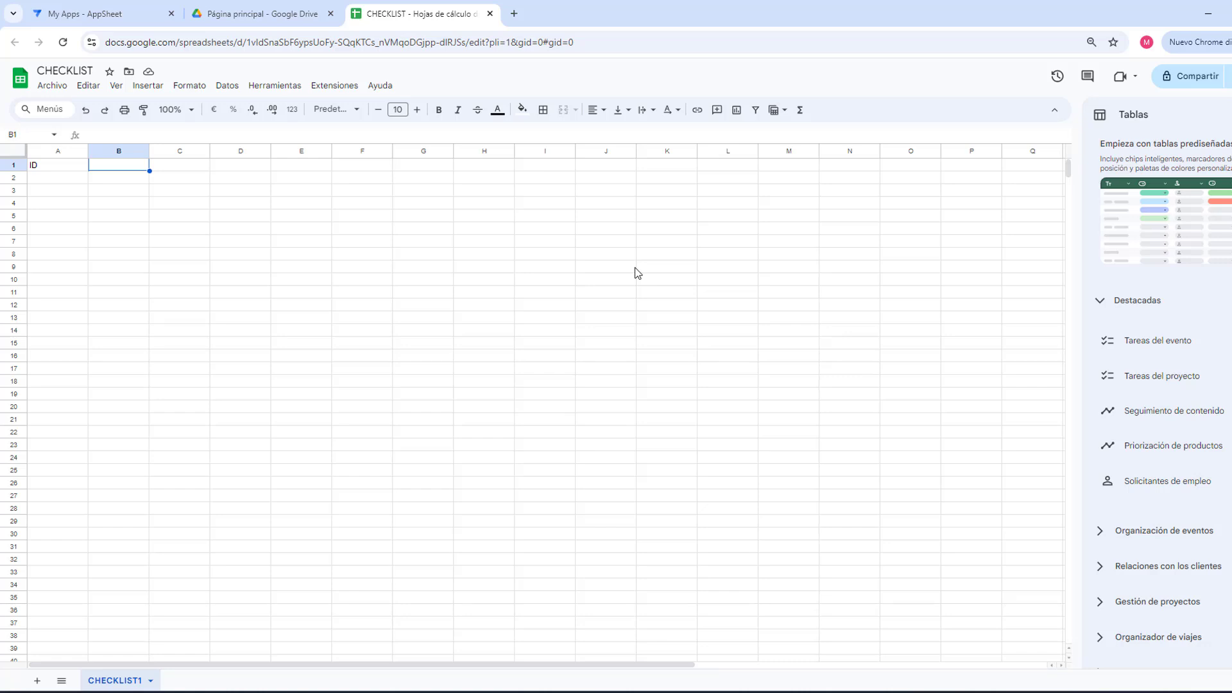
pyautogui.write('ITEM')
pyautogui.press('Tab')
pyautogui.write('HECHO')
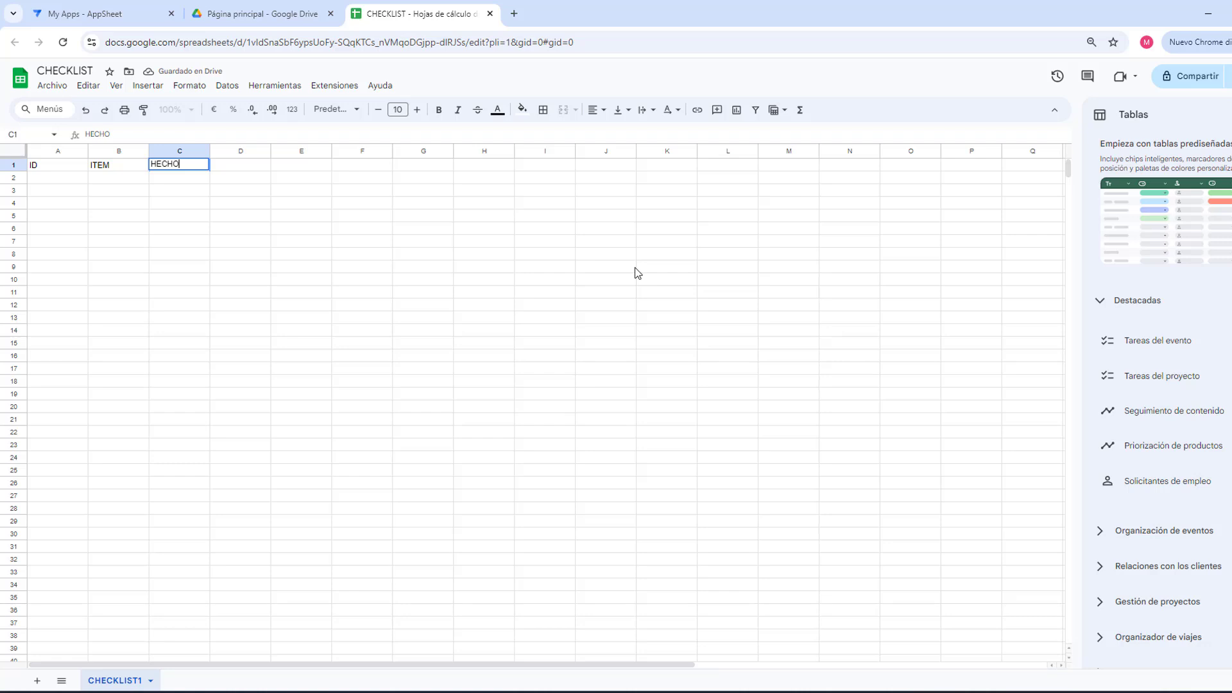
pyautogui.press('Return')
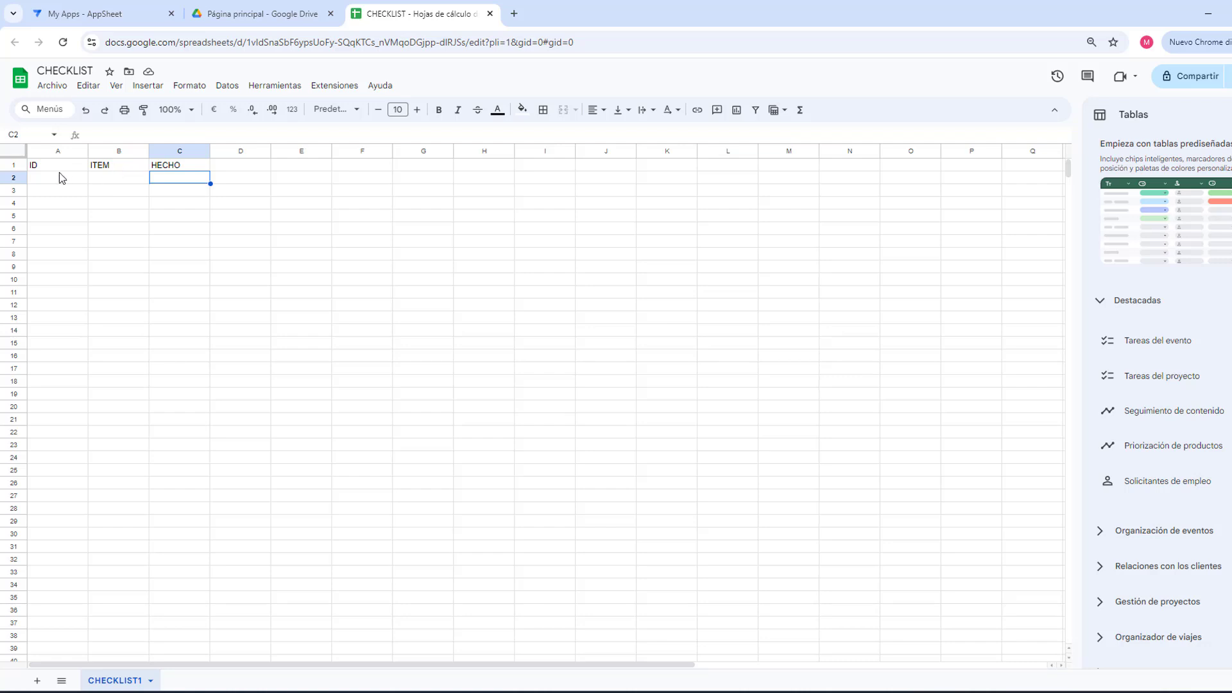
pyautogui.click(249, 166)
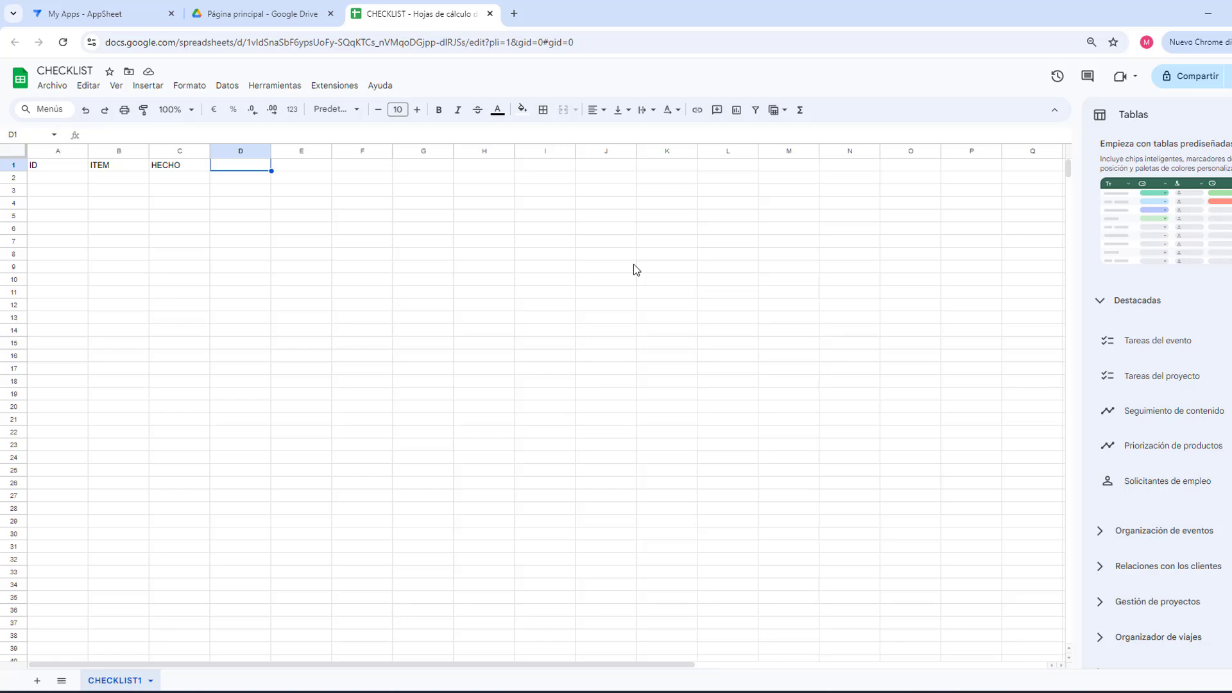
pyautogui.write('FECHA')
pyautogui.press('Return')
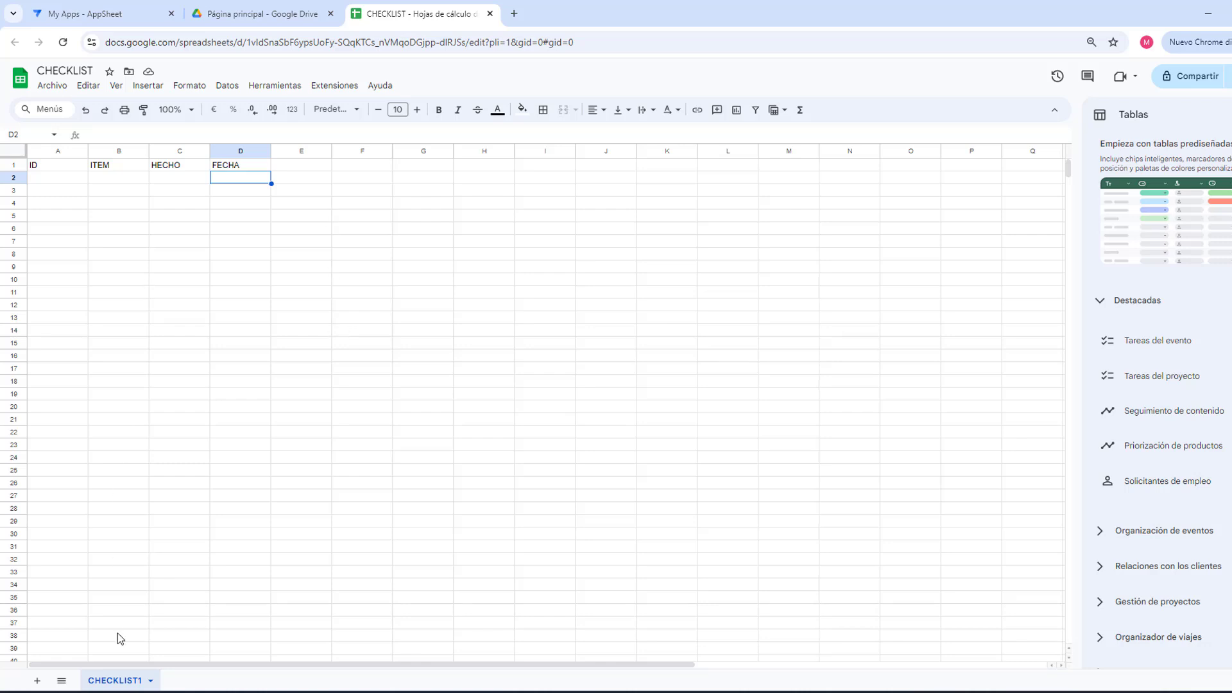
# Step: Duplicate the CHECKLIST1 sheet and rename the copy CHECKLIST2
pyautogui.rightClick(116, 680)
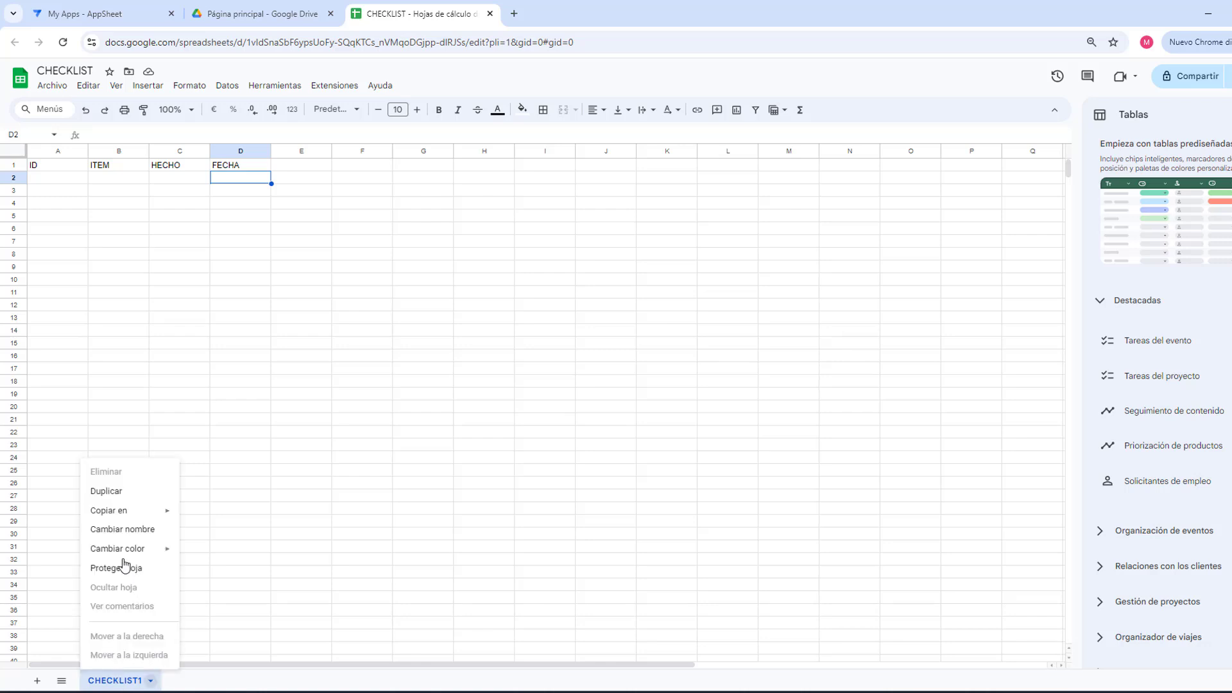
pyautogui.click(113, 492)
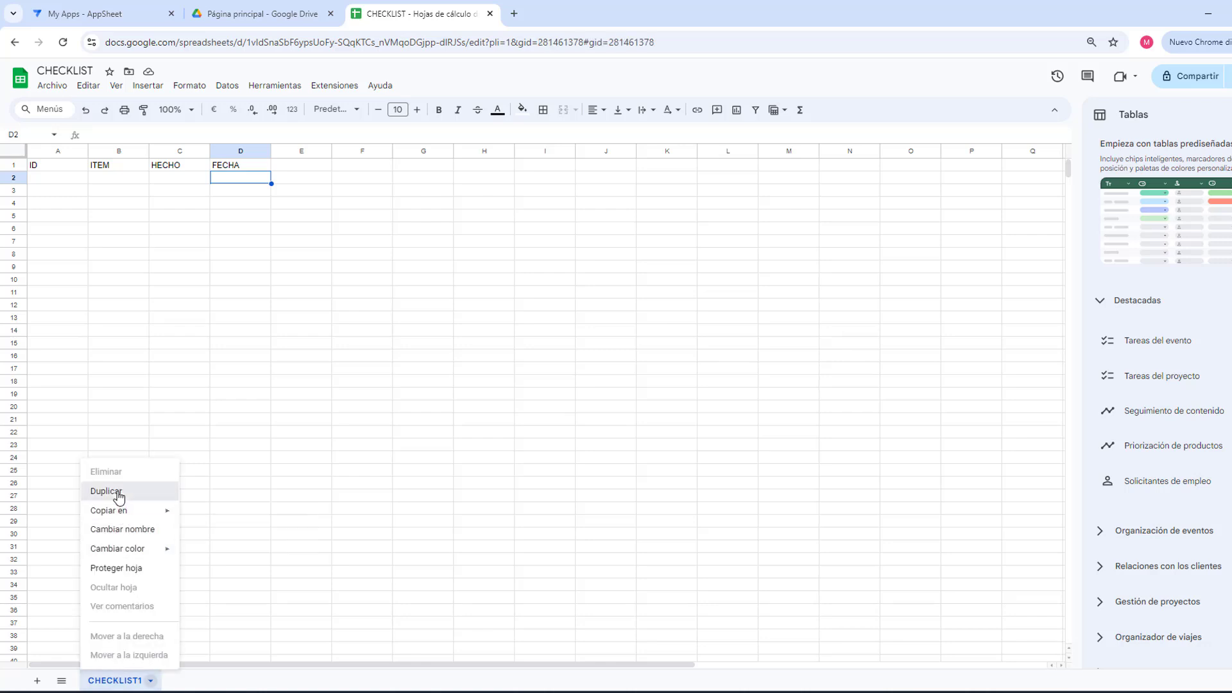
pyautogui.doubleClick(202, 680)
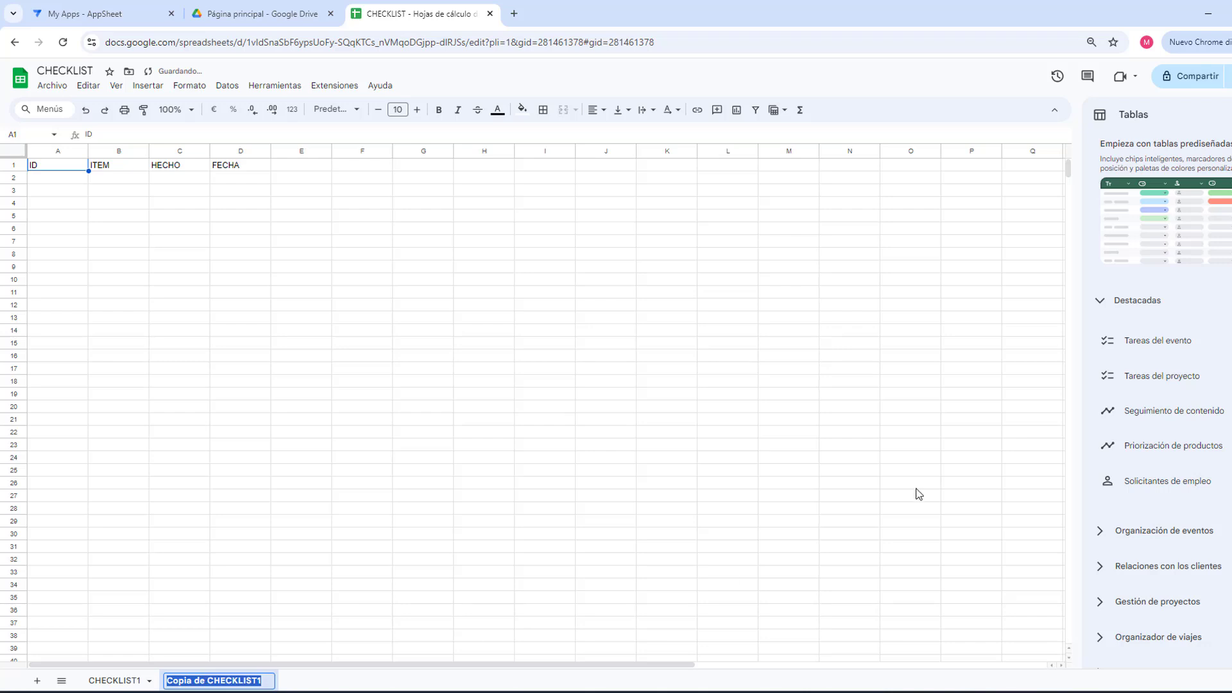
pyautogui.write('CHECK')
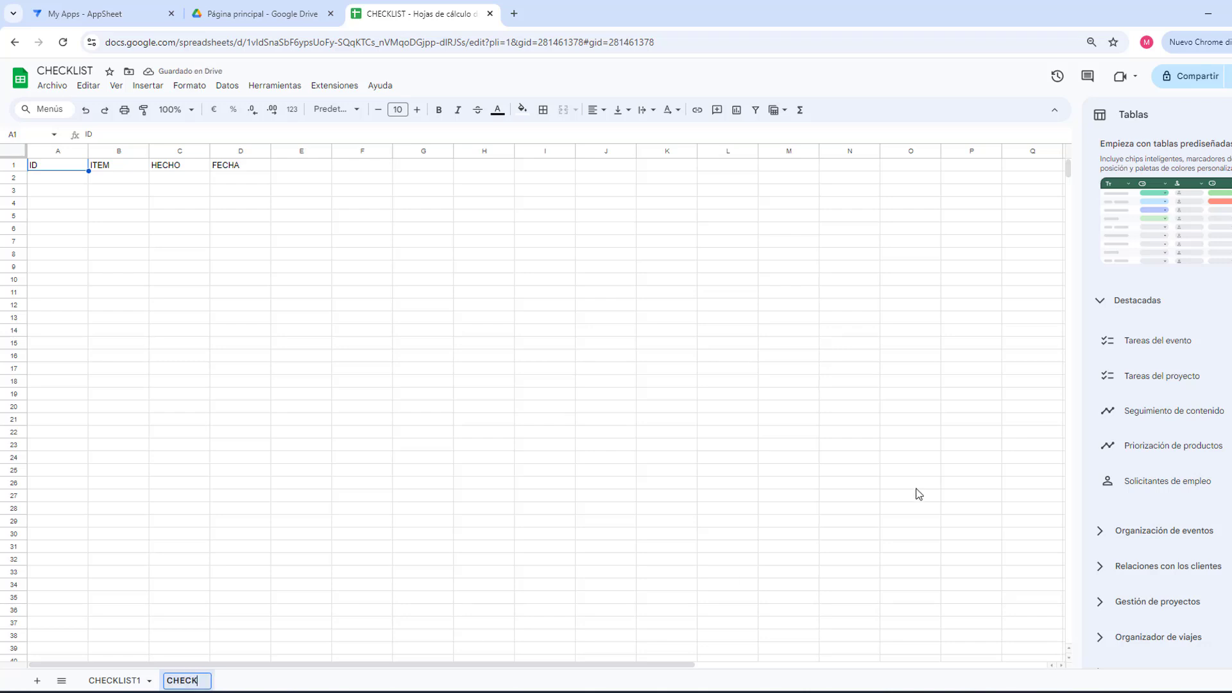
pyautogui.write('LIST2')
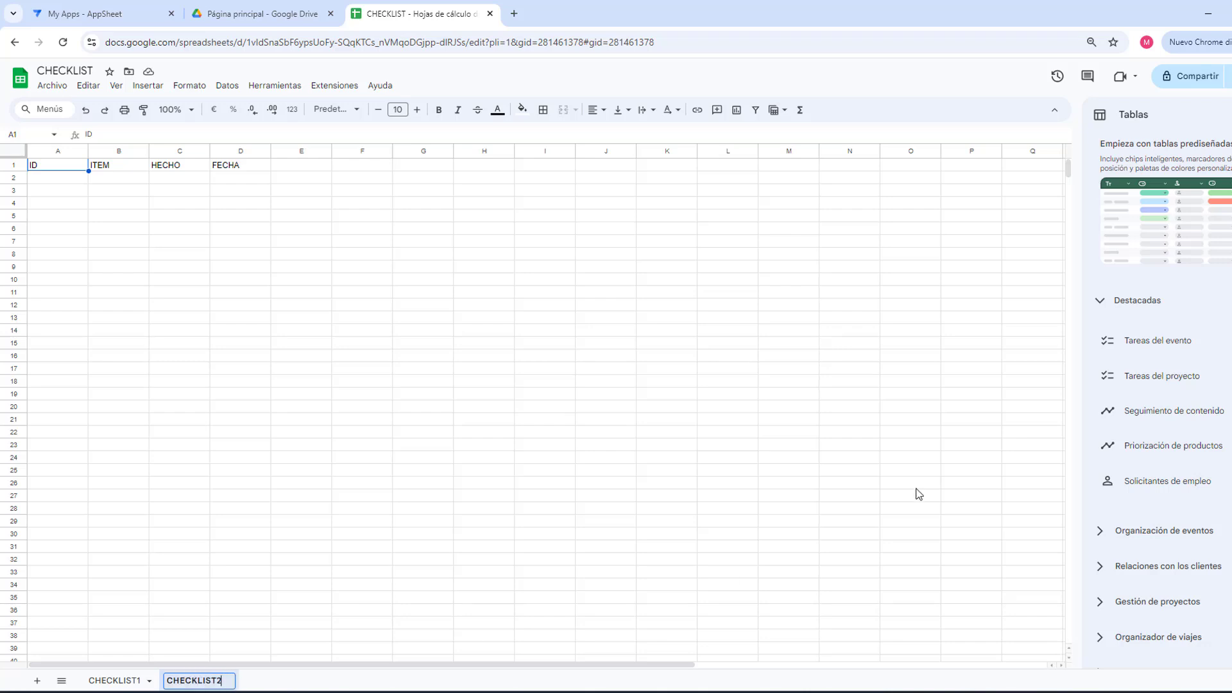
pyautogui.click(650, 384)
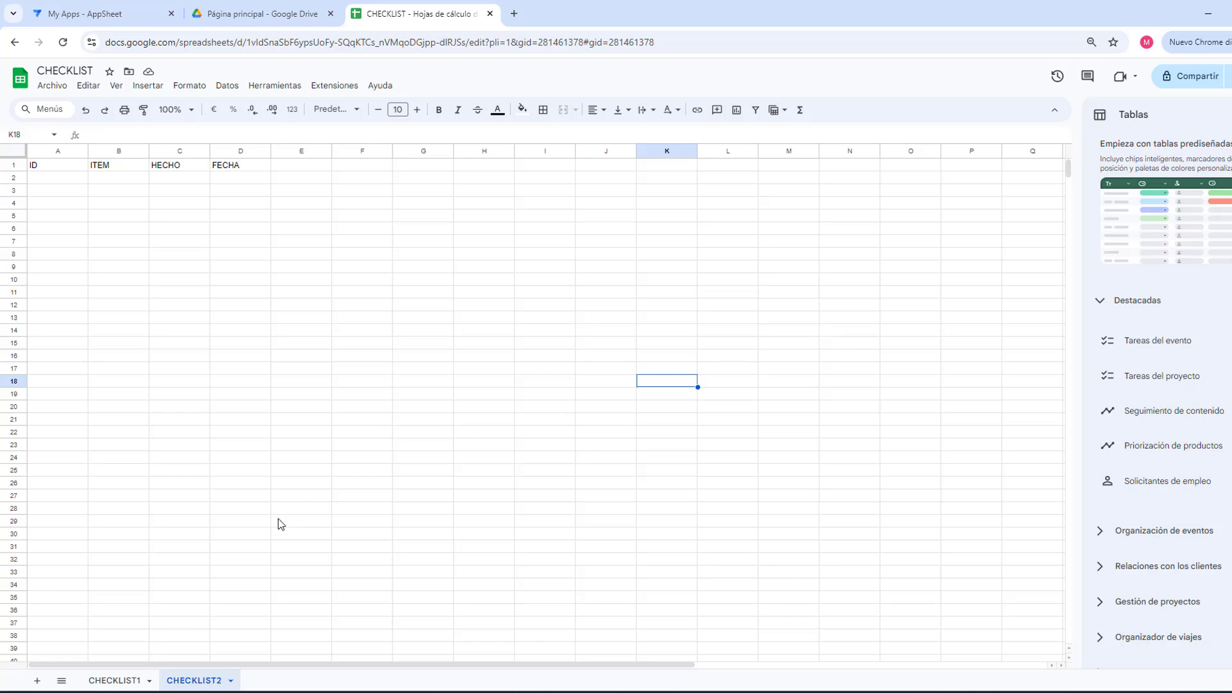
# Step: In CHECKLIST2, insert a column before ITEM with the header FECHA, and clear the duplicate FECHA header in E1
pyautogui.click(117, 682)
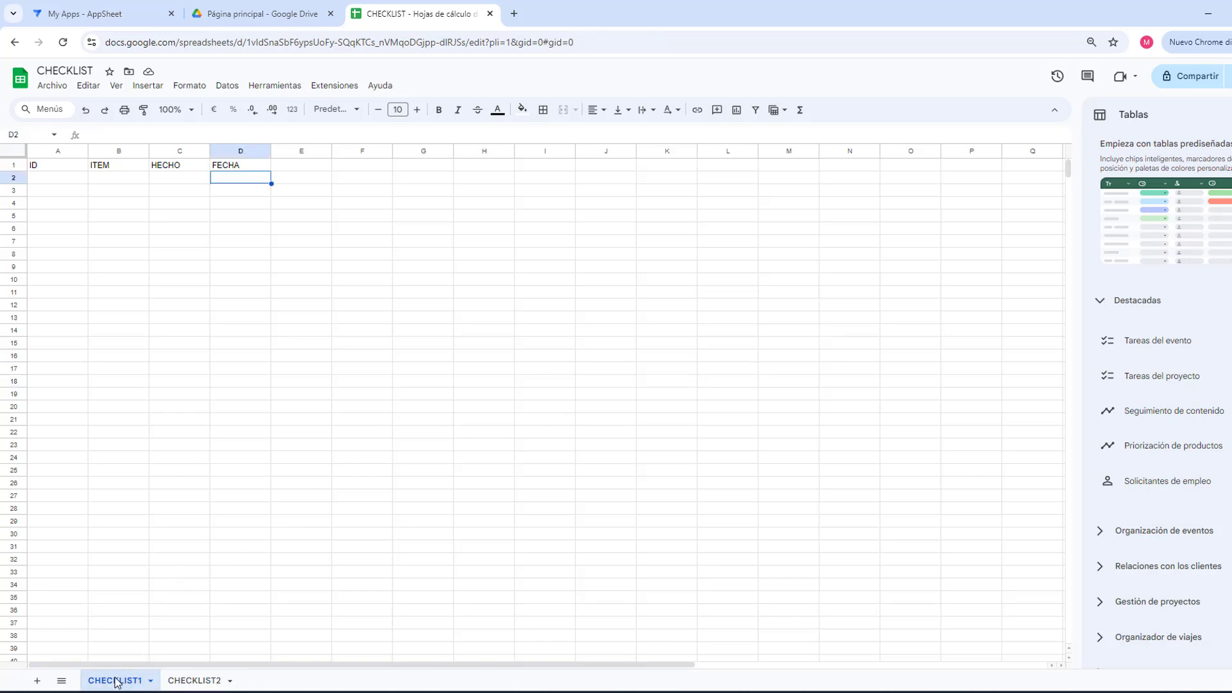
pyautogui.click(205, 681)
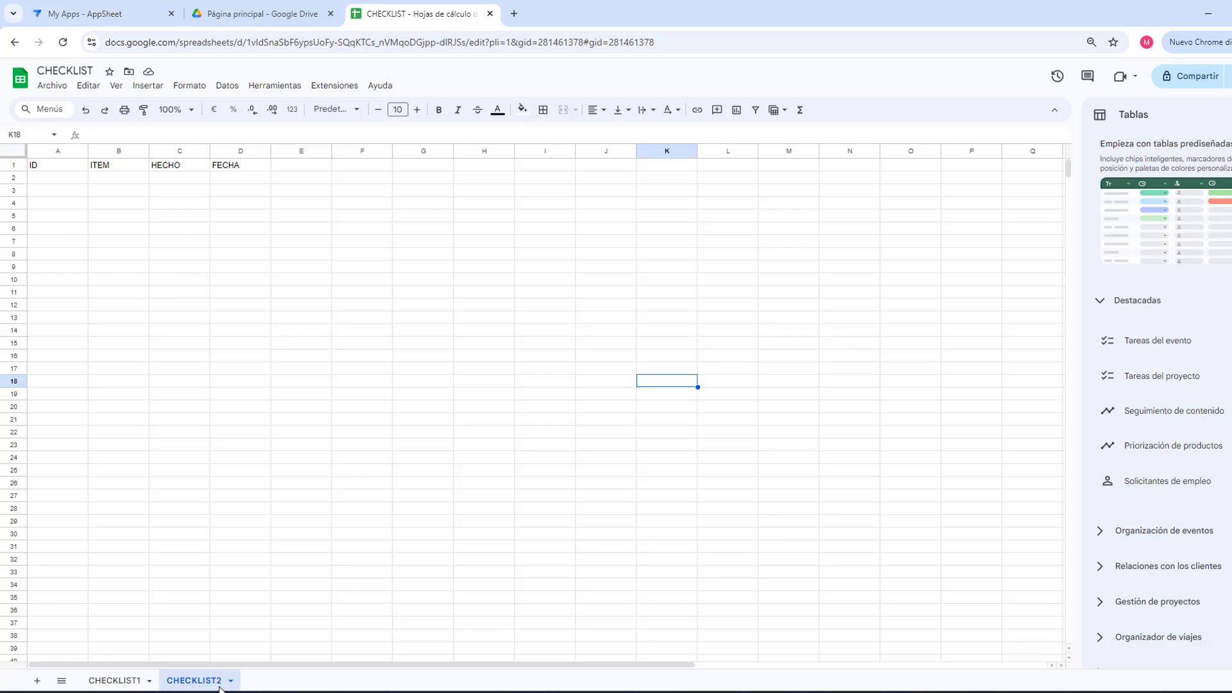
pyautogui.click(122, 154)
pyautogui.rightClick(122, 154)
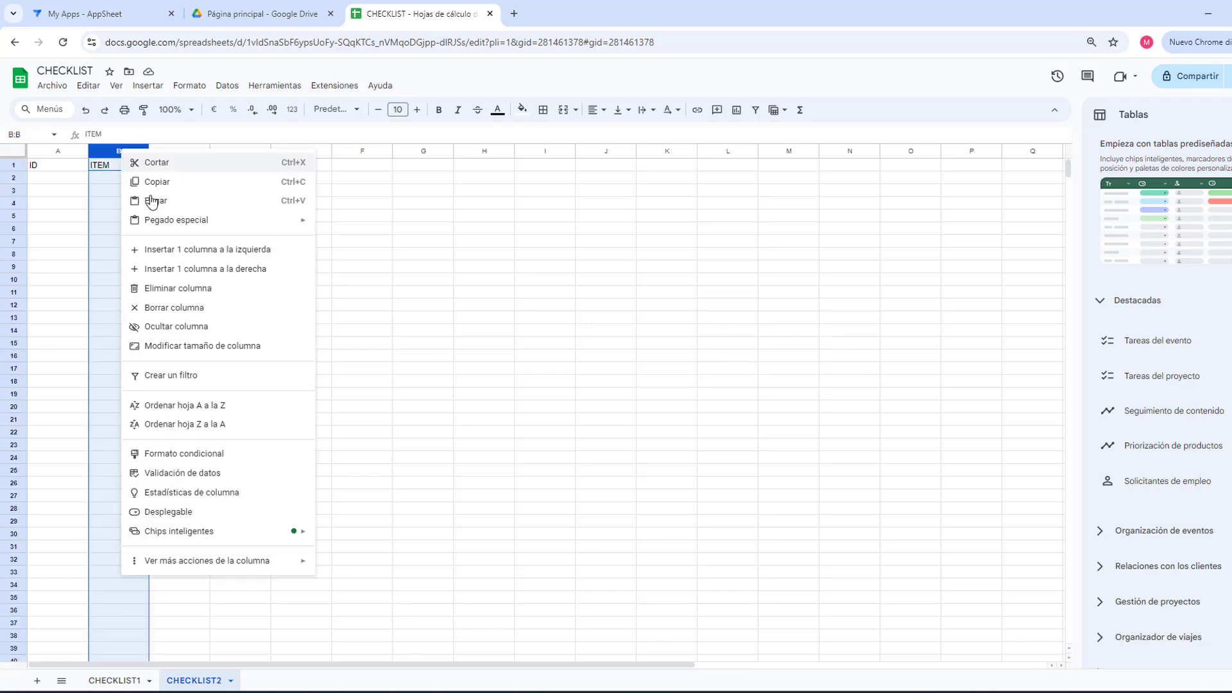
pyautogui.click(206, 250)
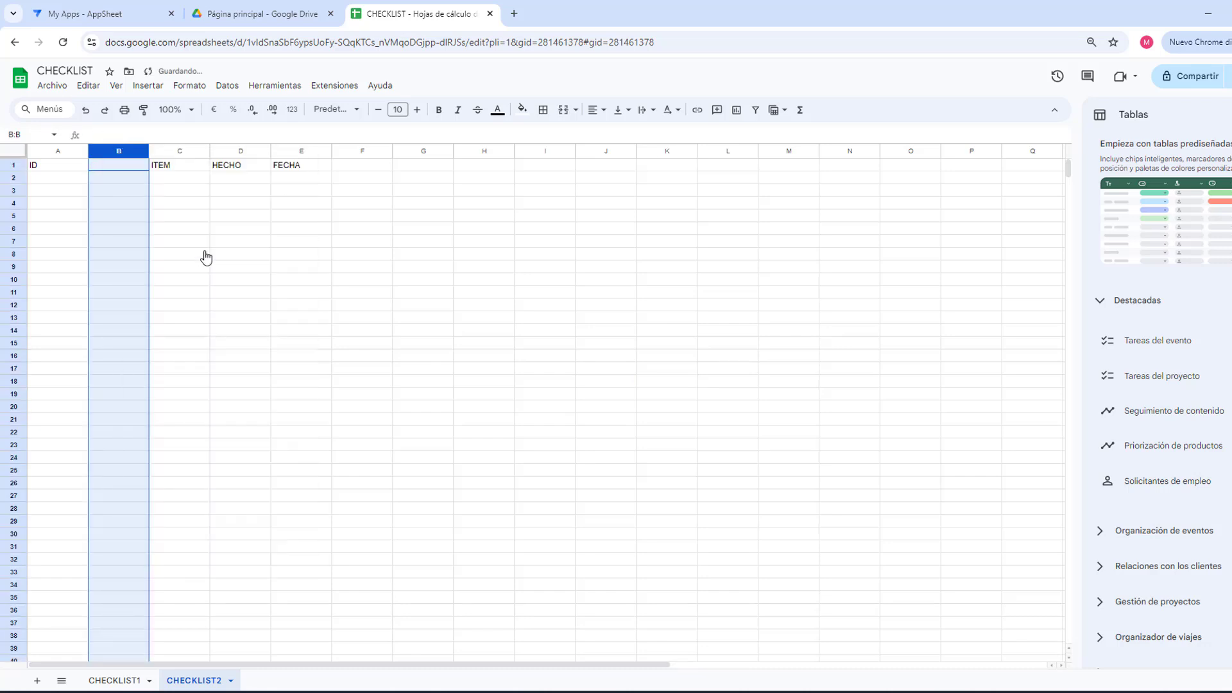
pyautogui.click(132, 165)
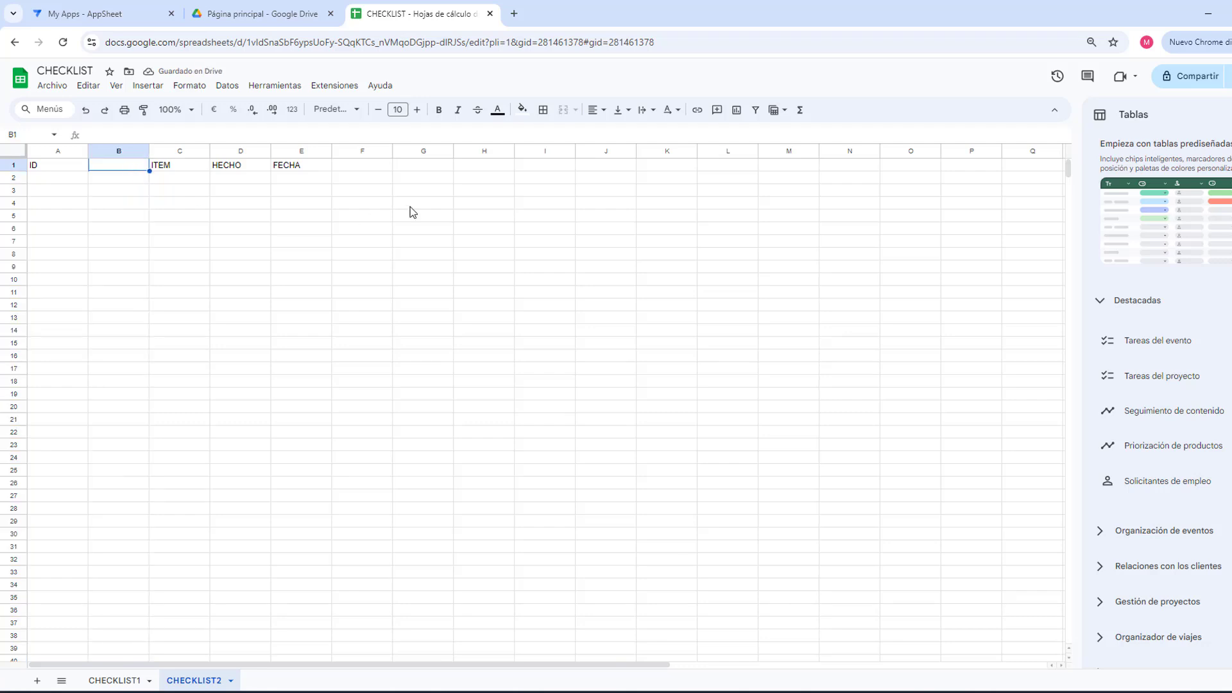
pyautogui.write('FECHA')
pyautogui.press('Tab')
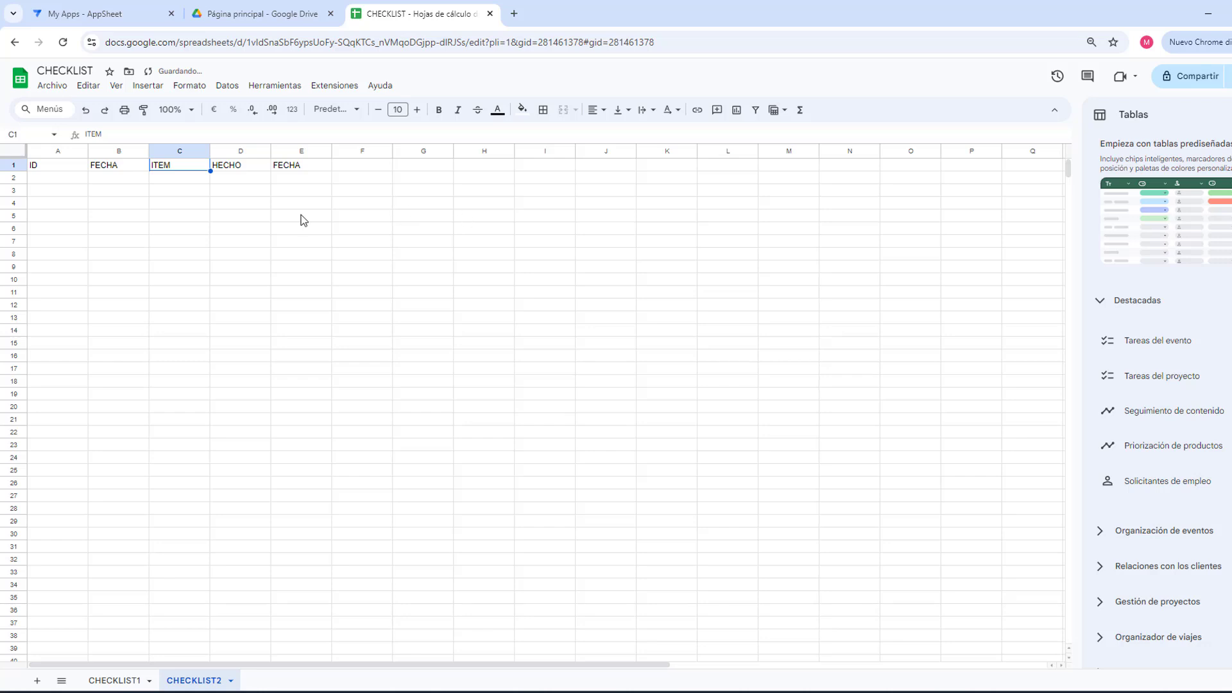
pyautogui.click(300, 169)
pyautogui.press('Delete')
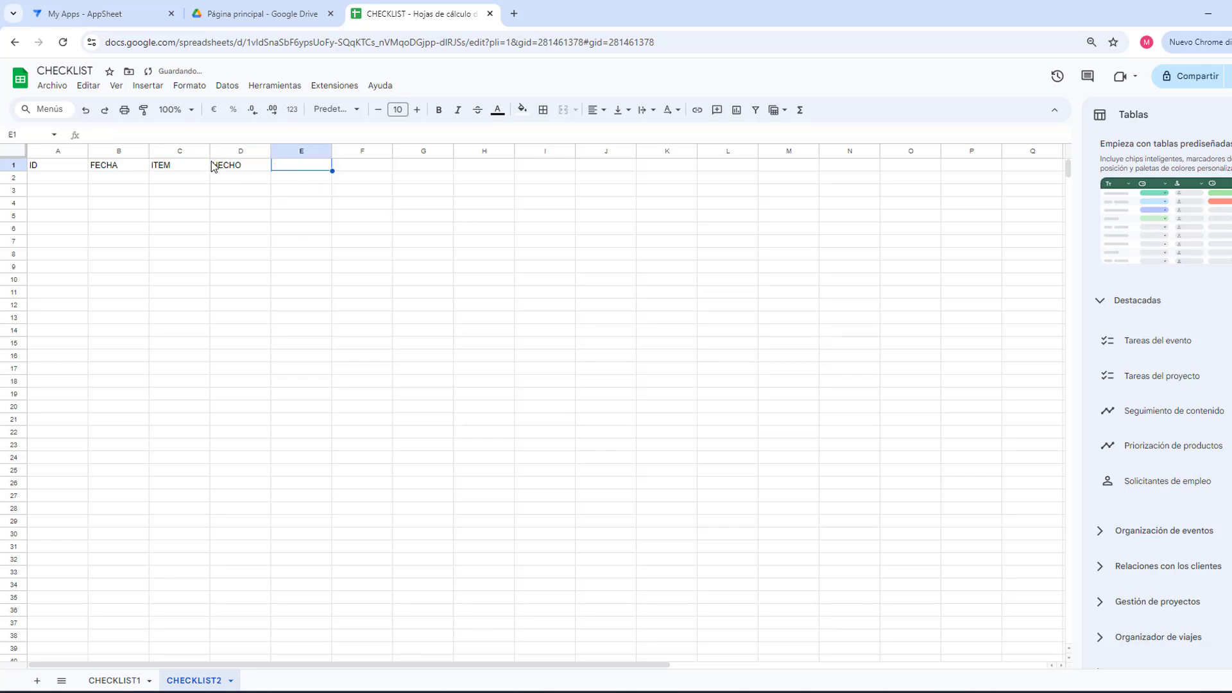
# Step: Change the ITEM header in C1 to TAREA1 and the HECHO header in D1 to HECHO1
pyautogui.click(194, 168)
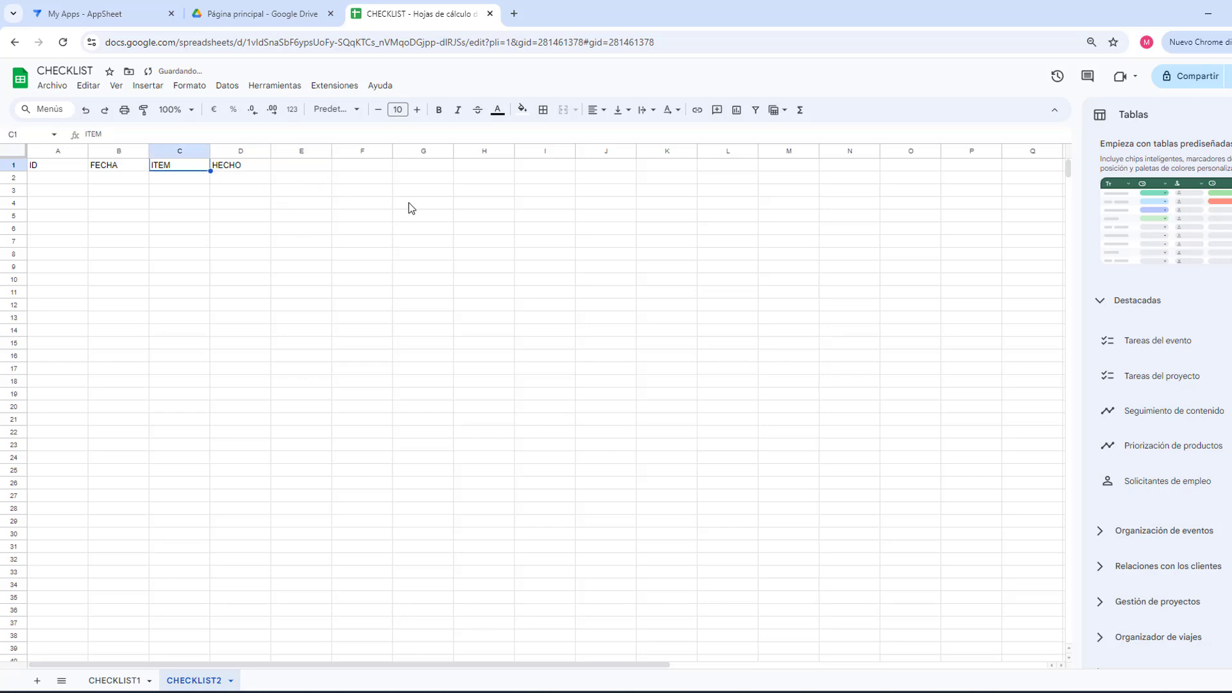
pyautogui.write('TAREA1')
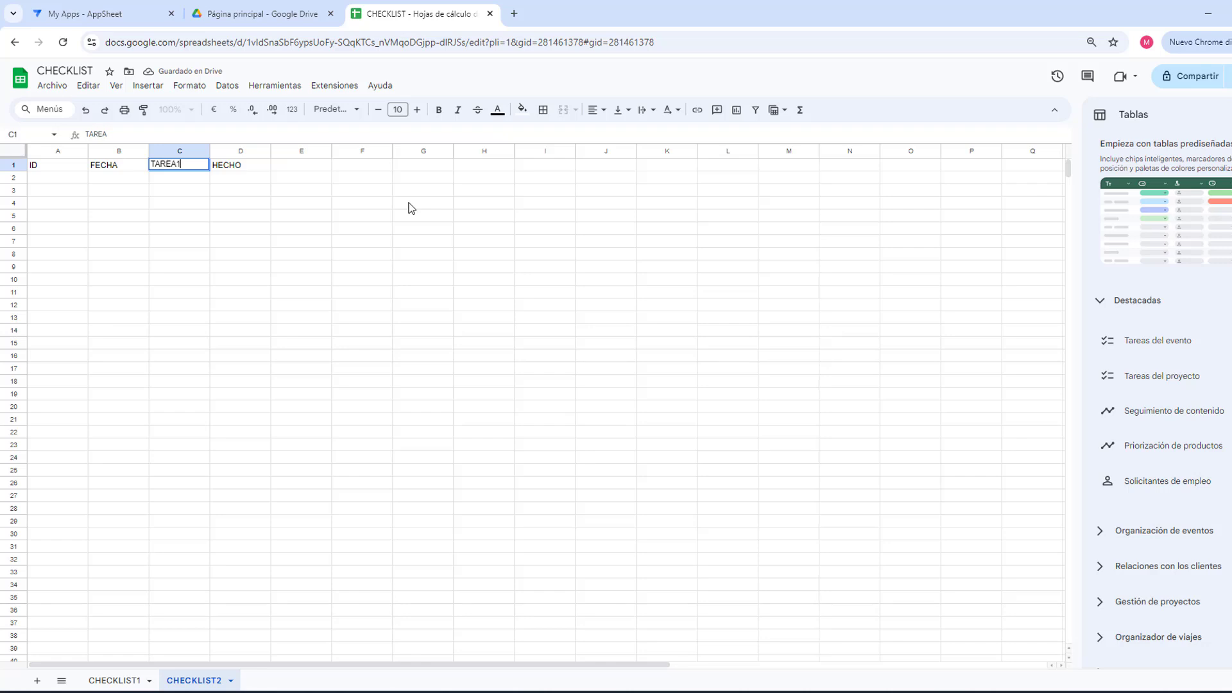
pyautogui.press('Tab')
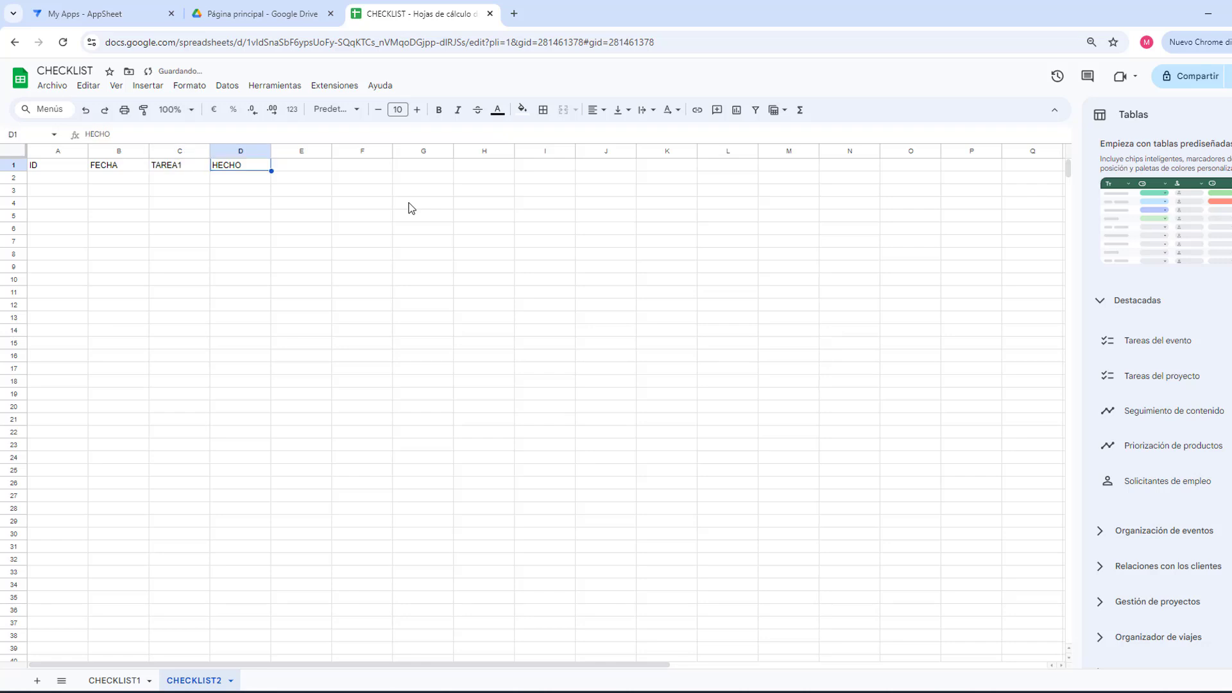
pyautogui.write('HECHO')
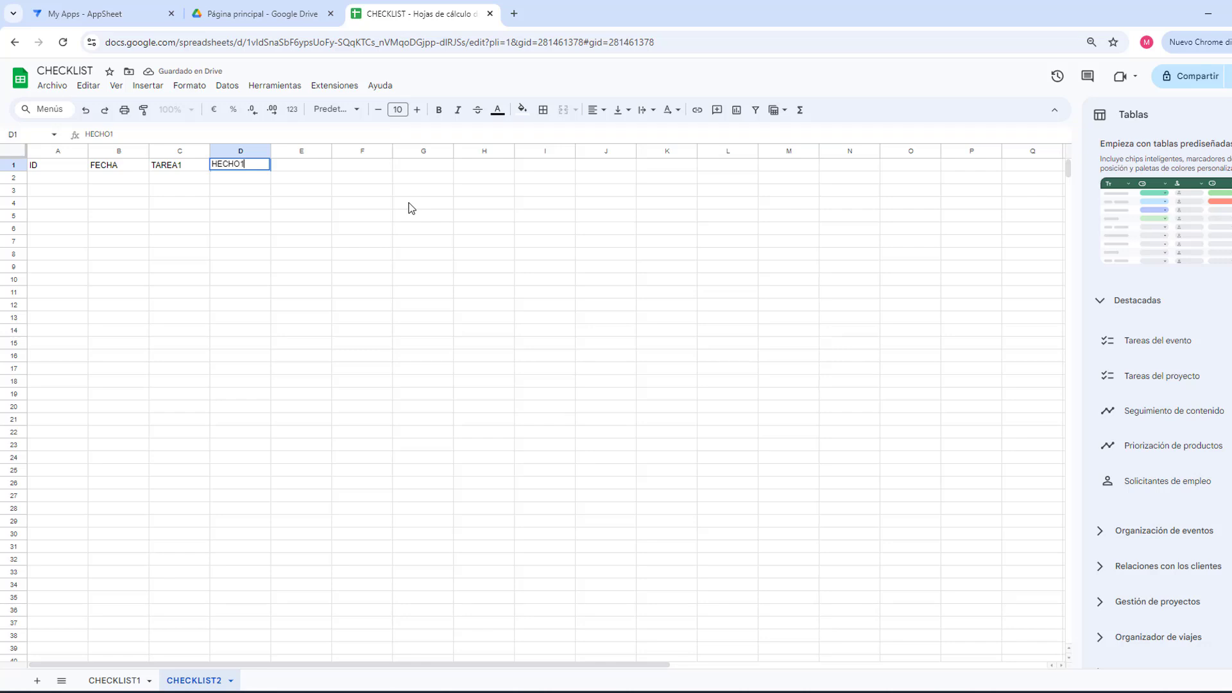
pyautogui.click(352, 305)
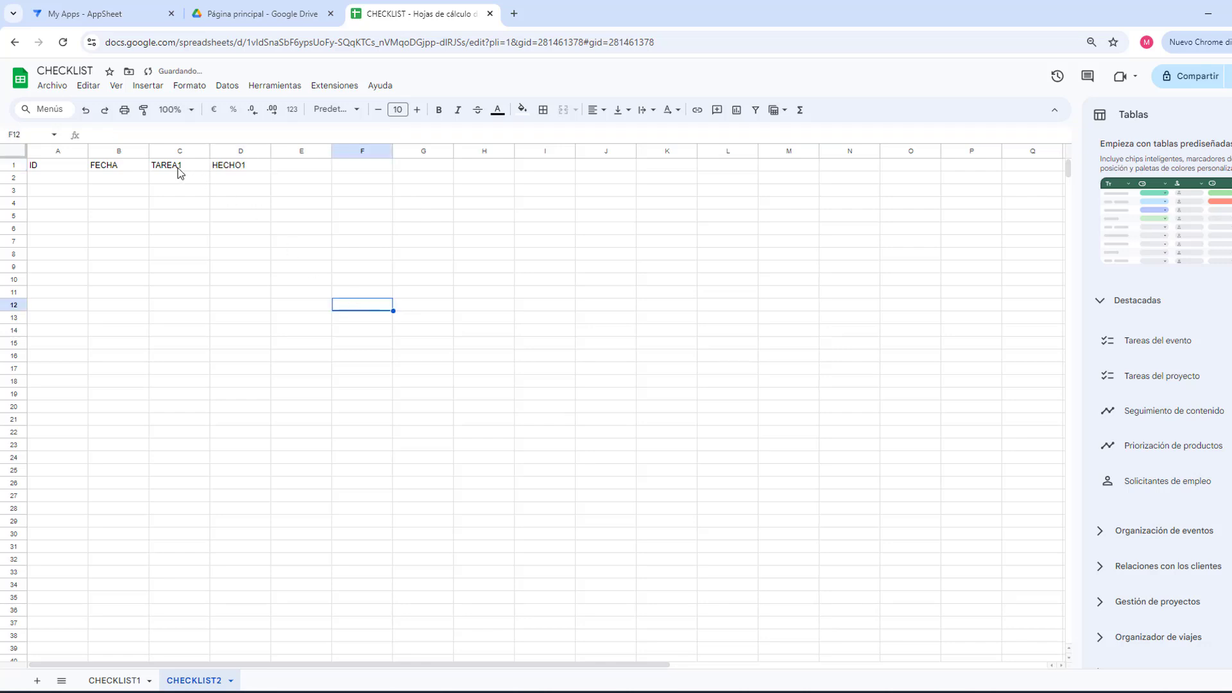
# Step: Autofill the TAREA1 and HECHO1 header pair along row 1 as a numbered series up to TAREA13 in AA1
pyautogui.moveTo(179, 170); pyautogui.dragTo(244, 169)
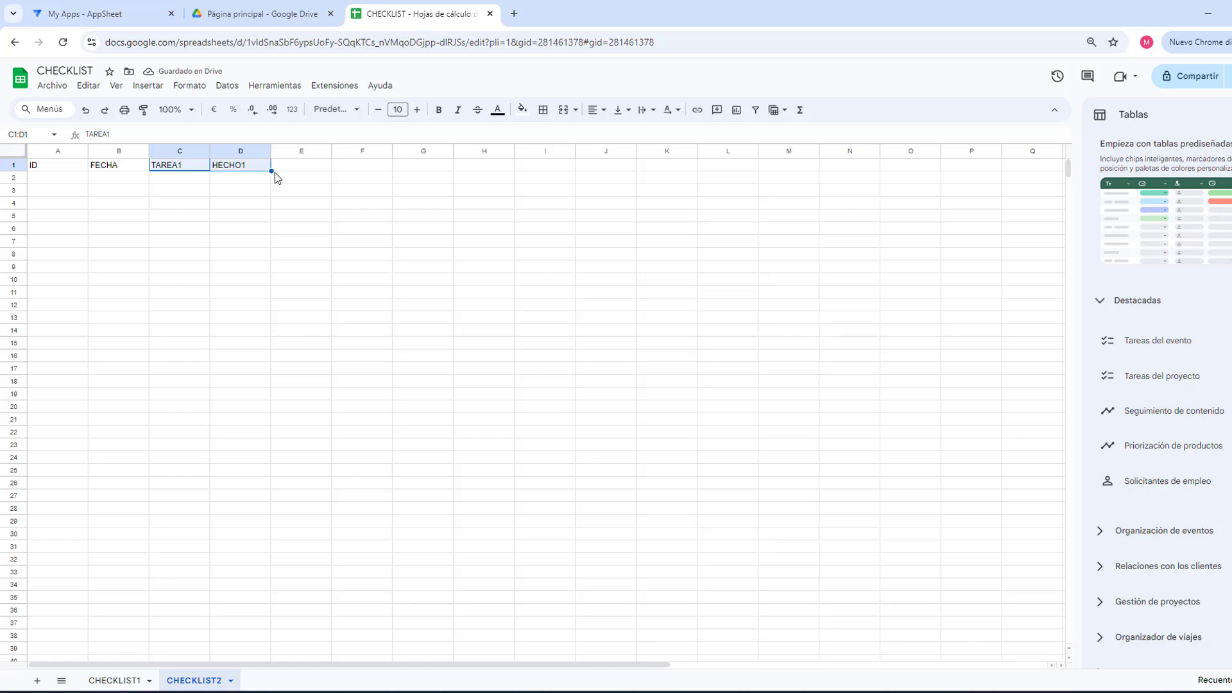
pyautogui.moveTo(271, 169); pyautogui.dragTo(1059, 162)
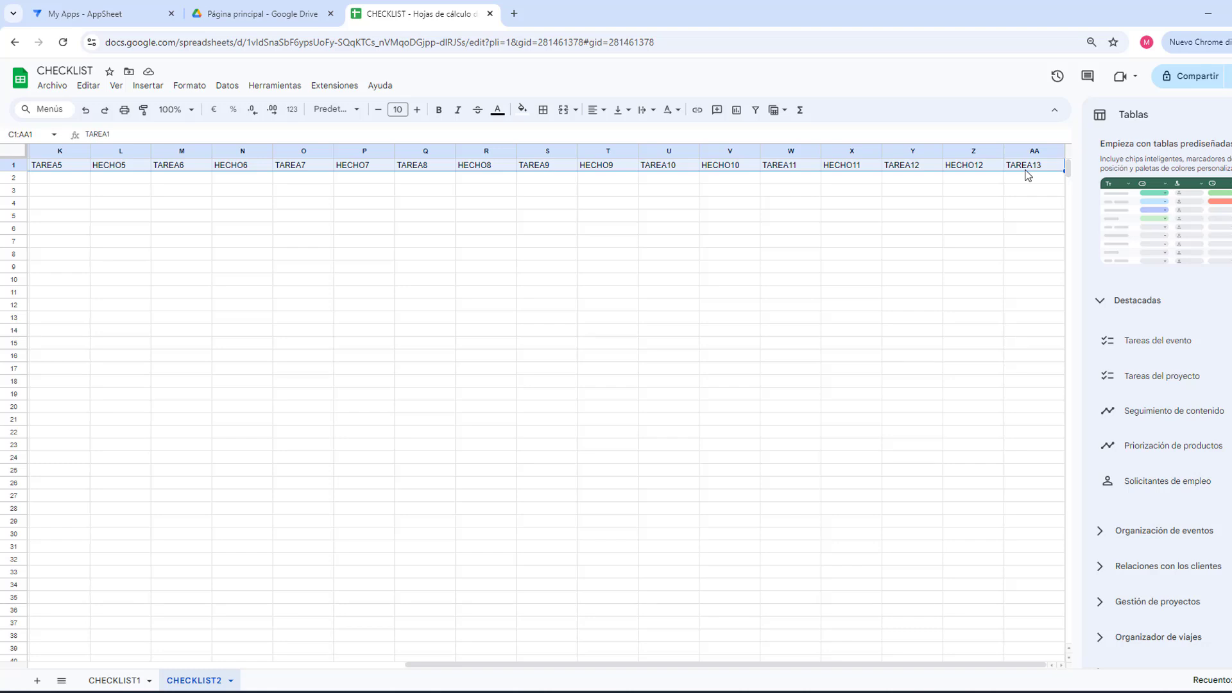
pyautogui.moveTo(432, 666); pyautogui.dragTo(39, 678)
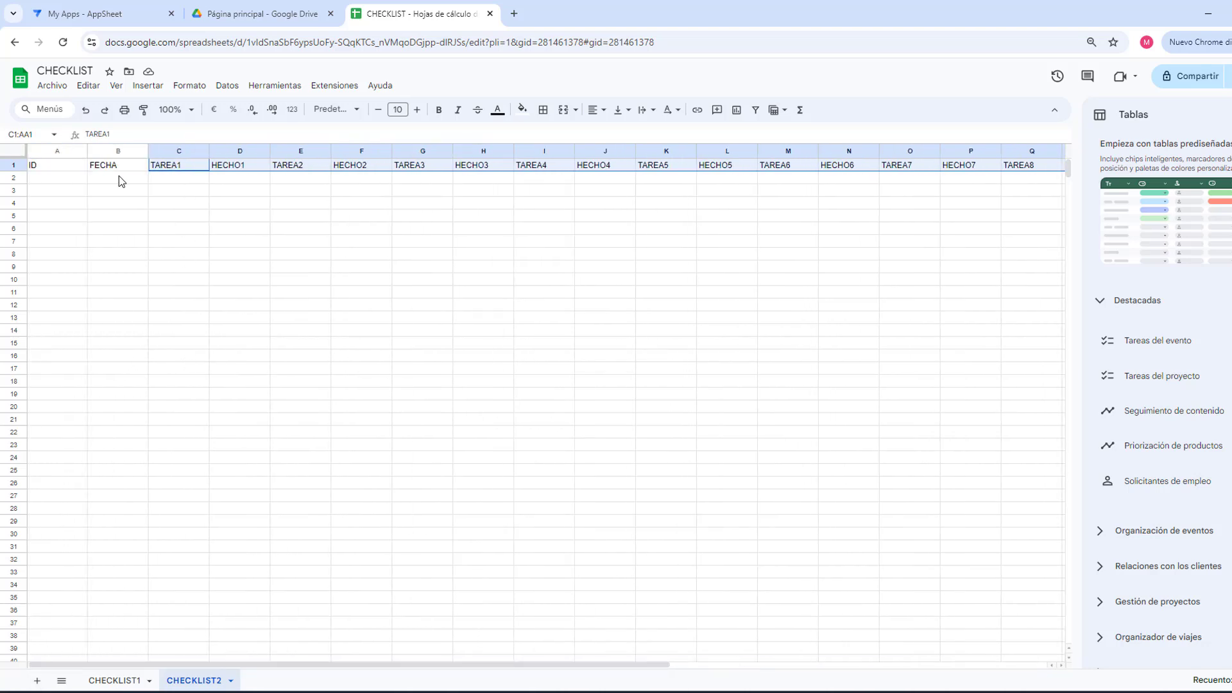
pyautogui.click(118, 176)
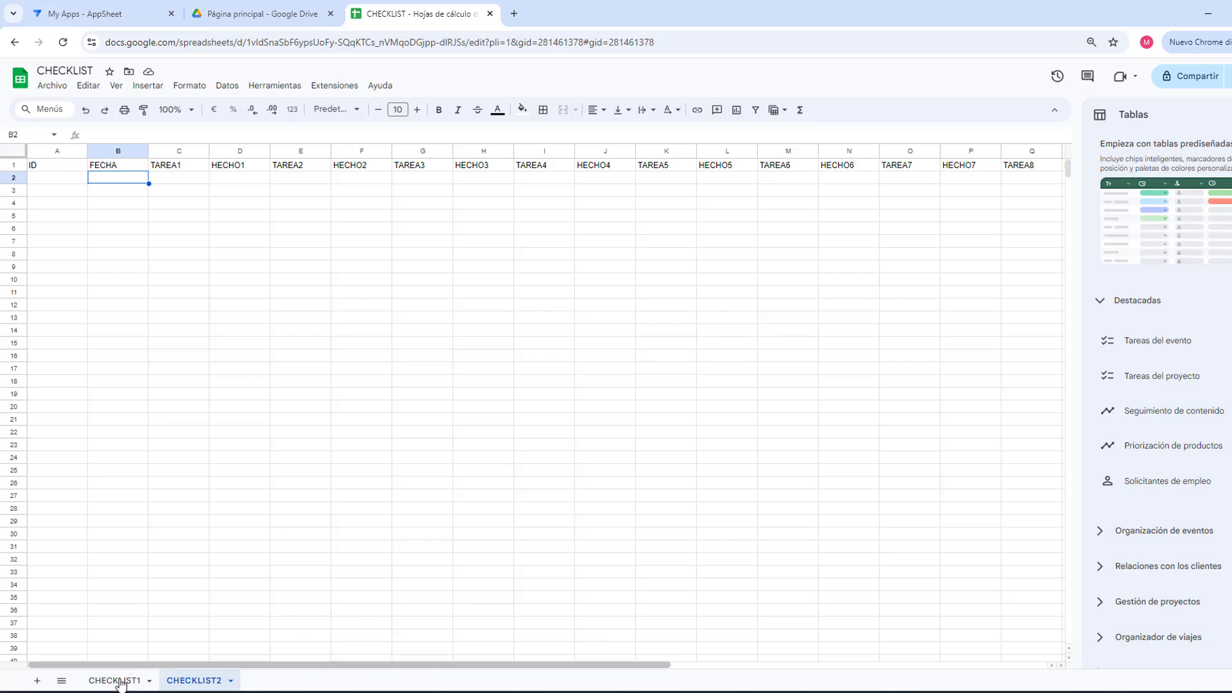
# Step: Compare the header rows of the CHECKLIST1 and CHECKLIST2 sheets
pyautogui.click(119, 682)
pyautogui.click(186, 682)
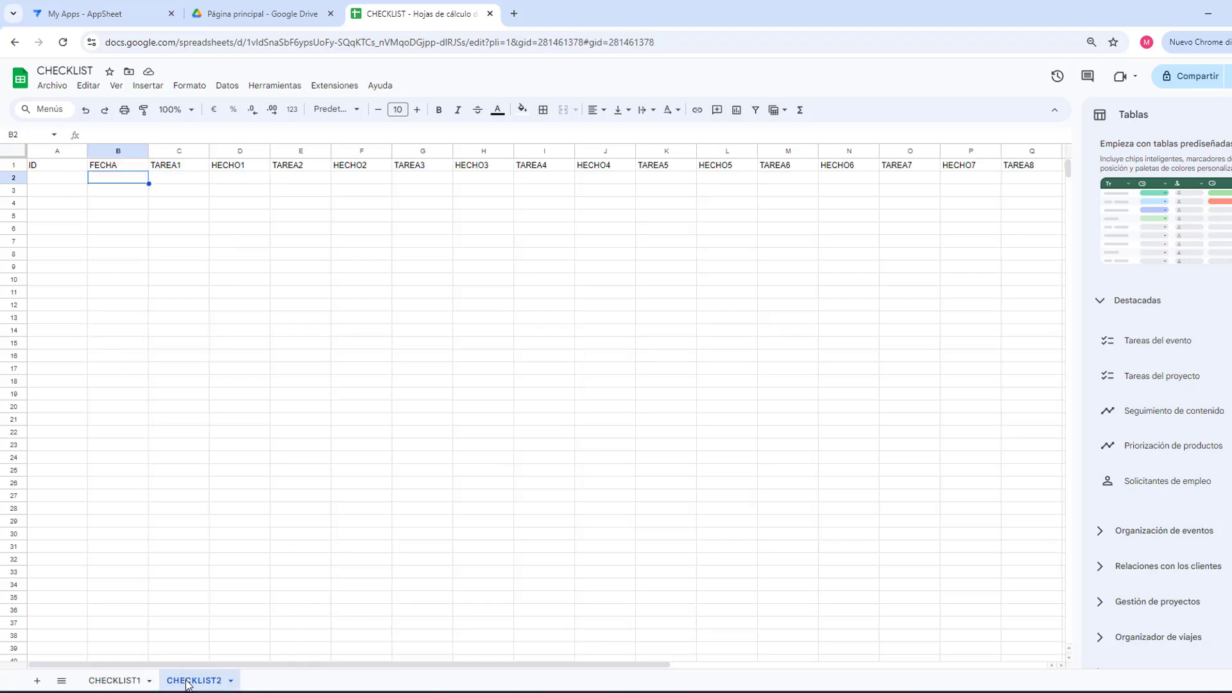
pyautogui.click(104, 682)
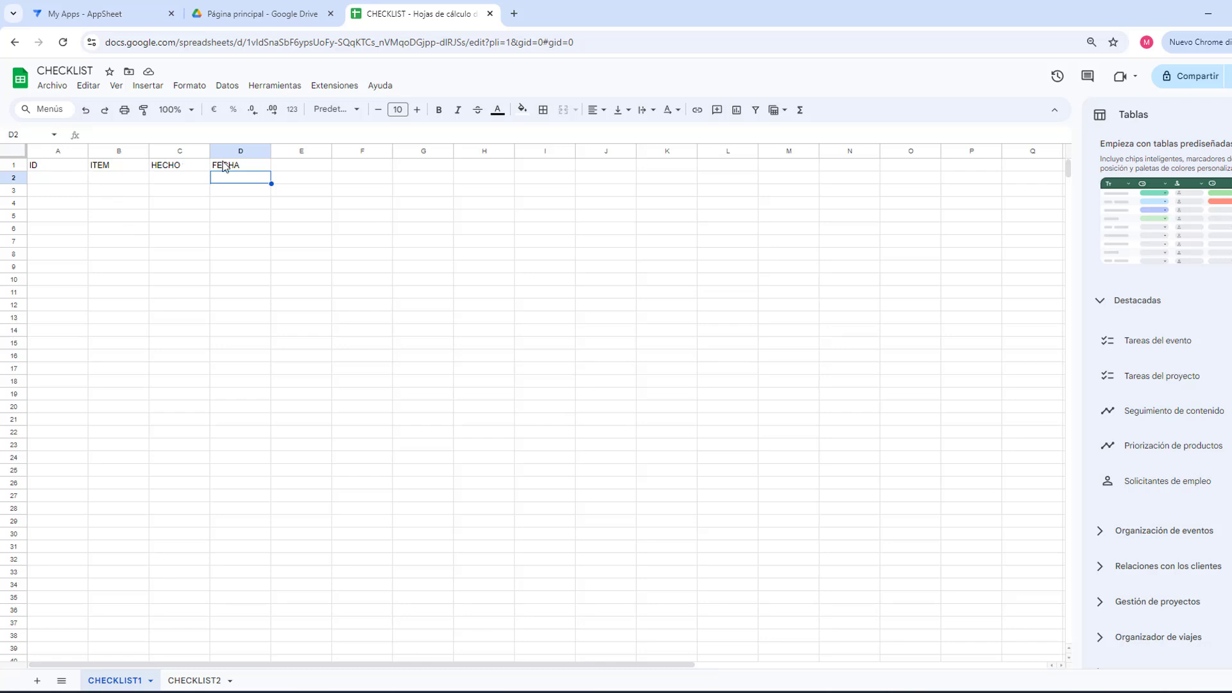
pyautogui.click(201, 682)
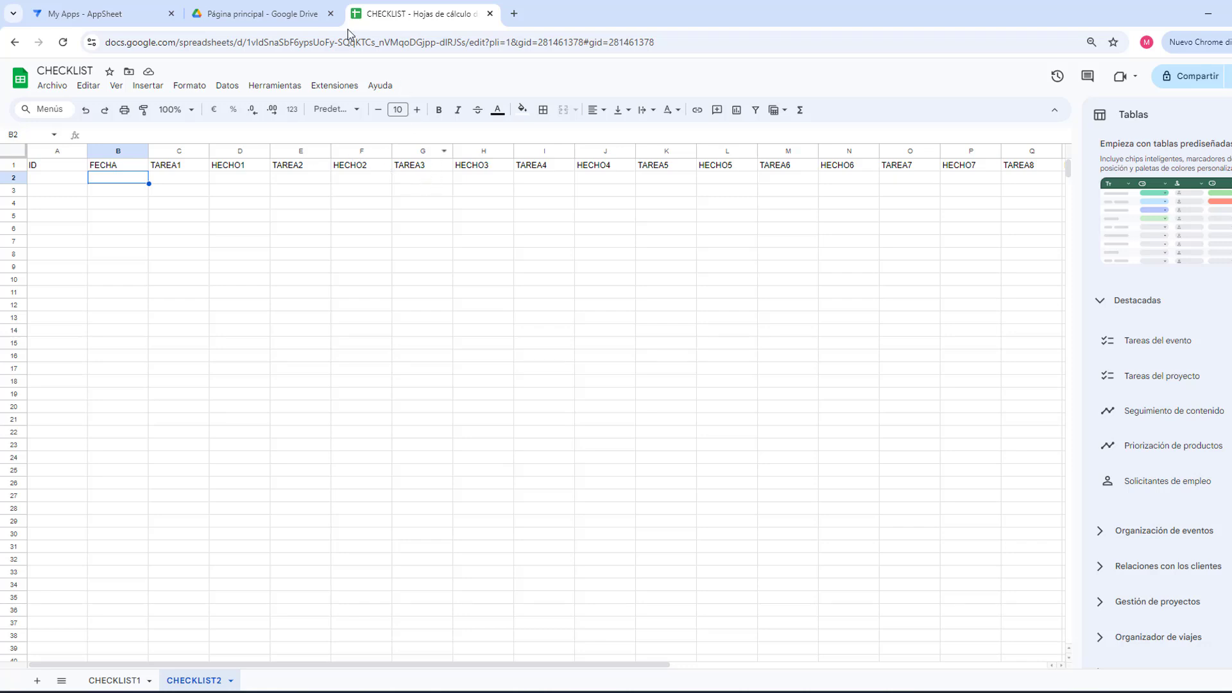
pyautogui.click(113, 680)
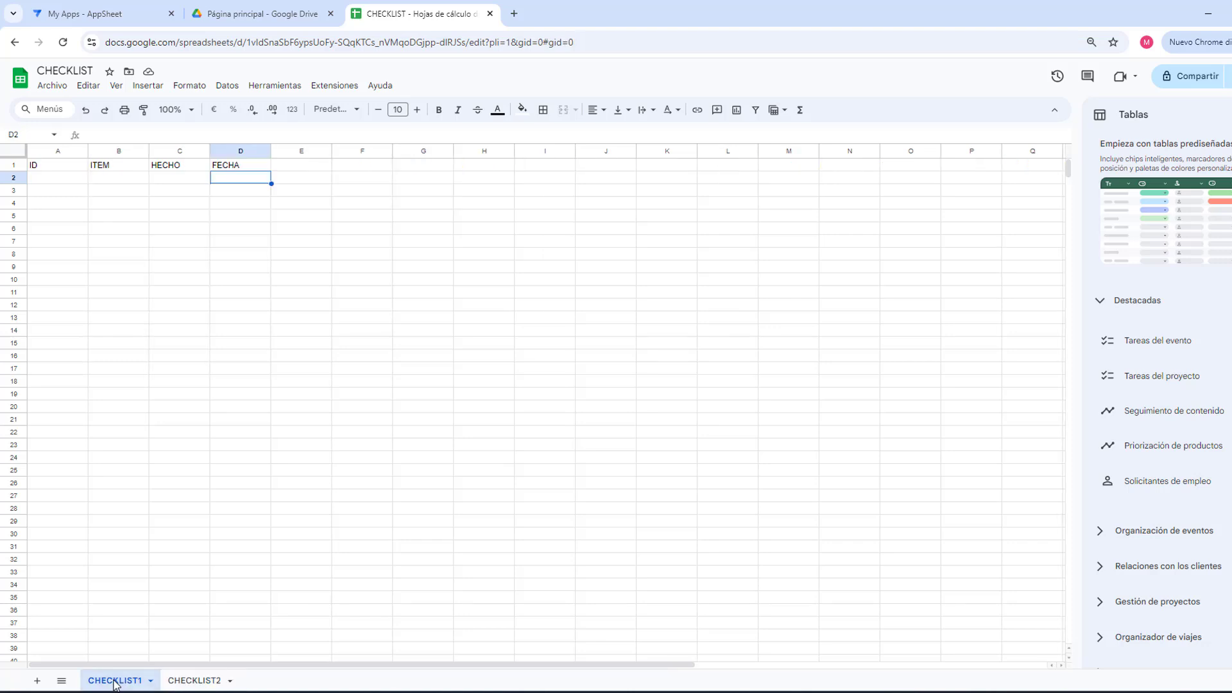
pyautogui.click(186, 680)
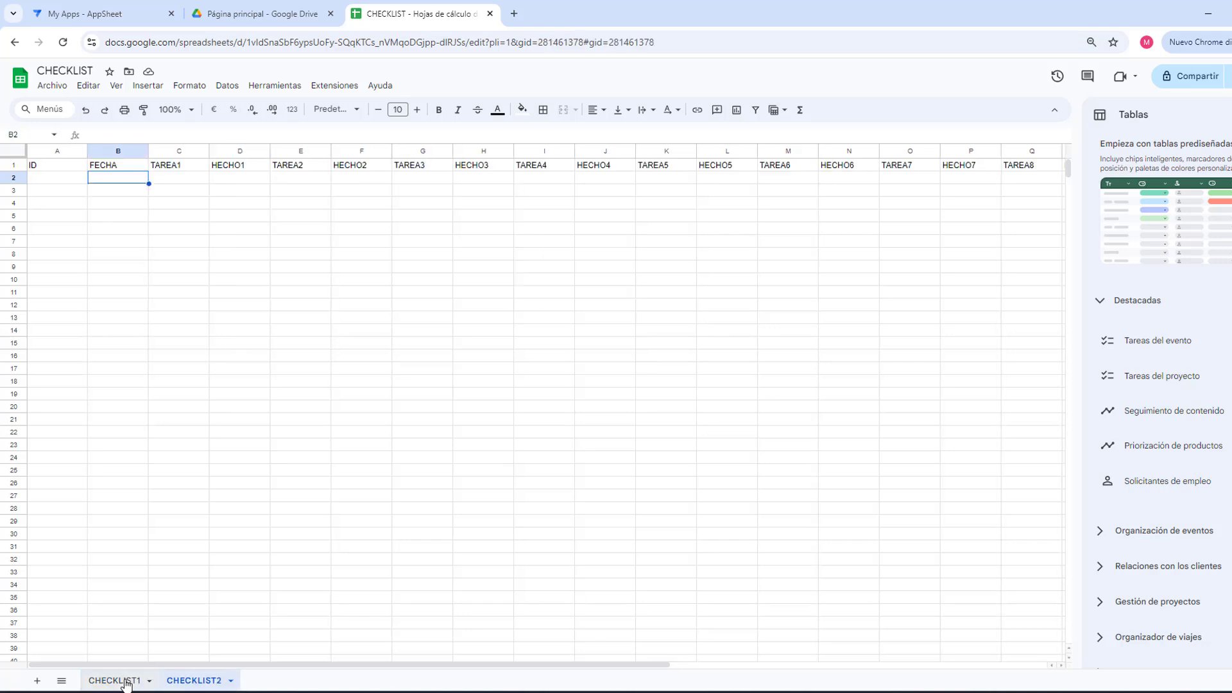
# Step: Create an AppSheet app from the CHECKLIST spreadsheet with sheet CHECKLIST1 active, and dismiss the app-ready message
pyautogui.click(125, 681)
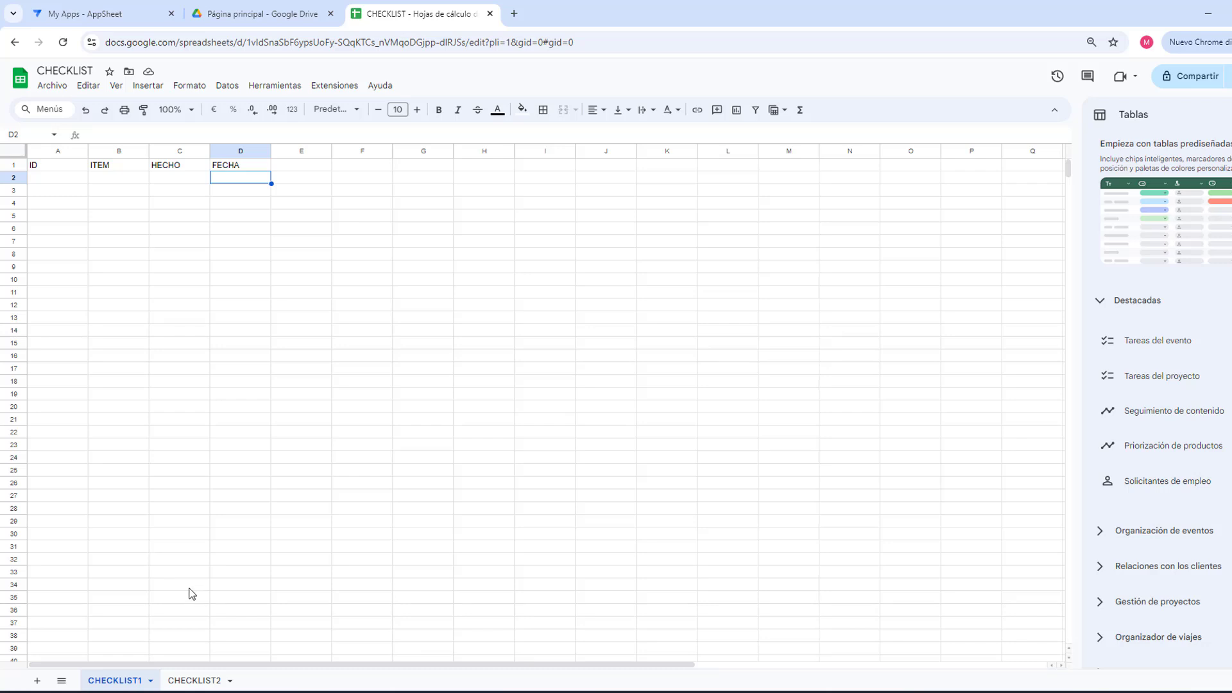
pyautogui.click(342, 89)
pyautogui.moveTo(364, 179)
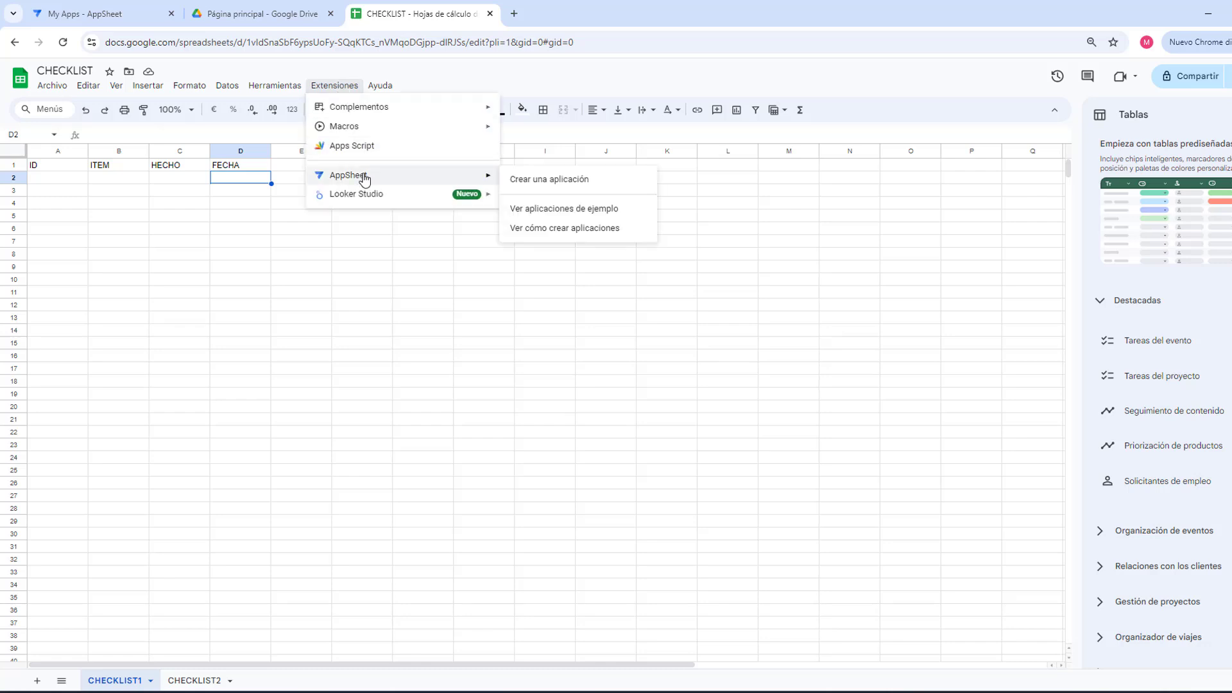
pyautogui.click(549, 184)
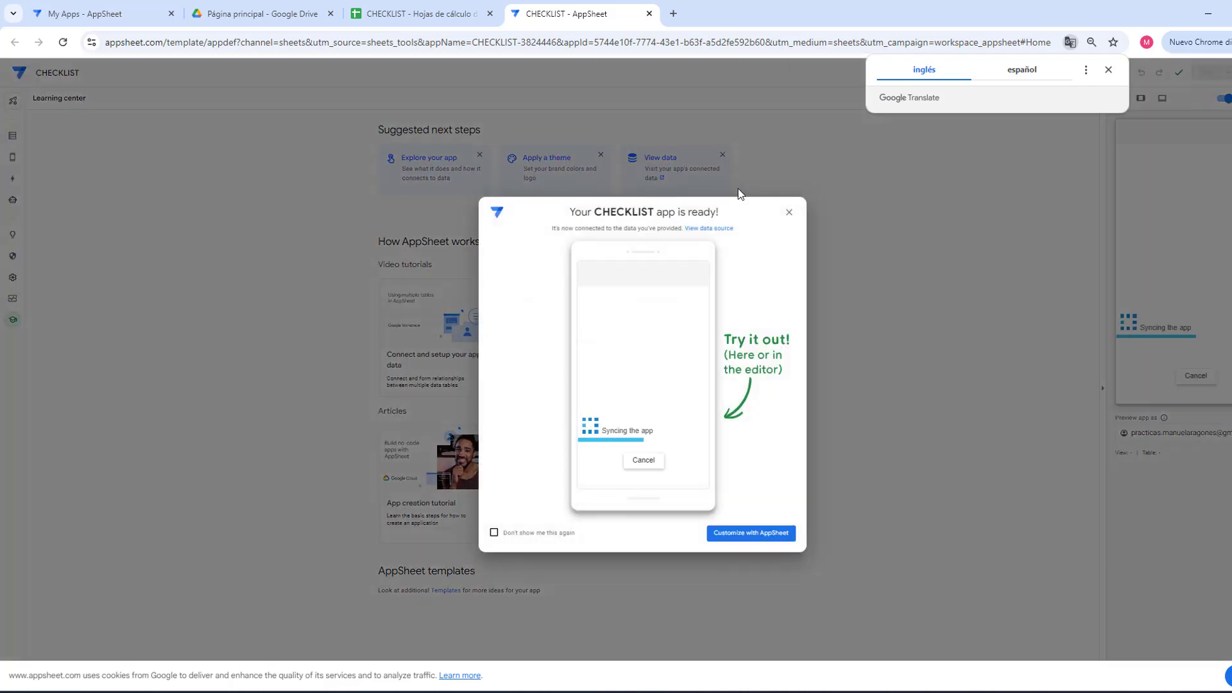
pyautogui.click(788, 213)
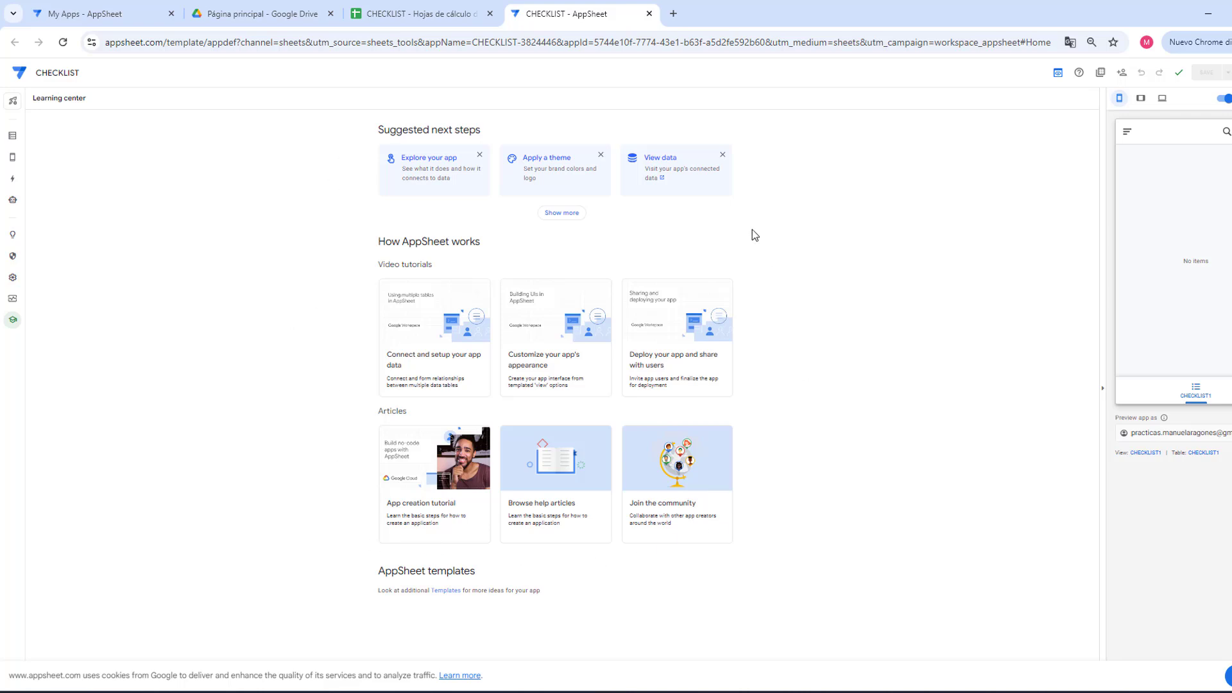
# Step: Examine the app's CHECKLIST1 table columns, its views and its actions, and compare them with the source spreadsheet in Google Sheets
pyautogui.click(13, 137)
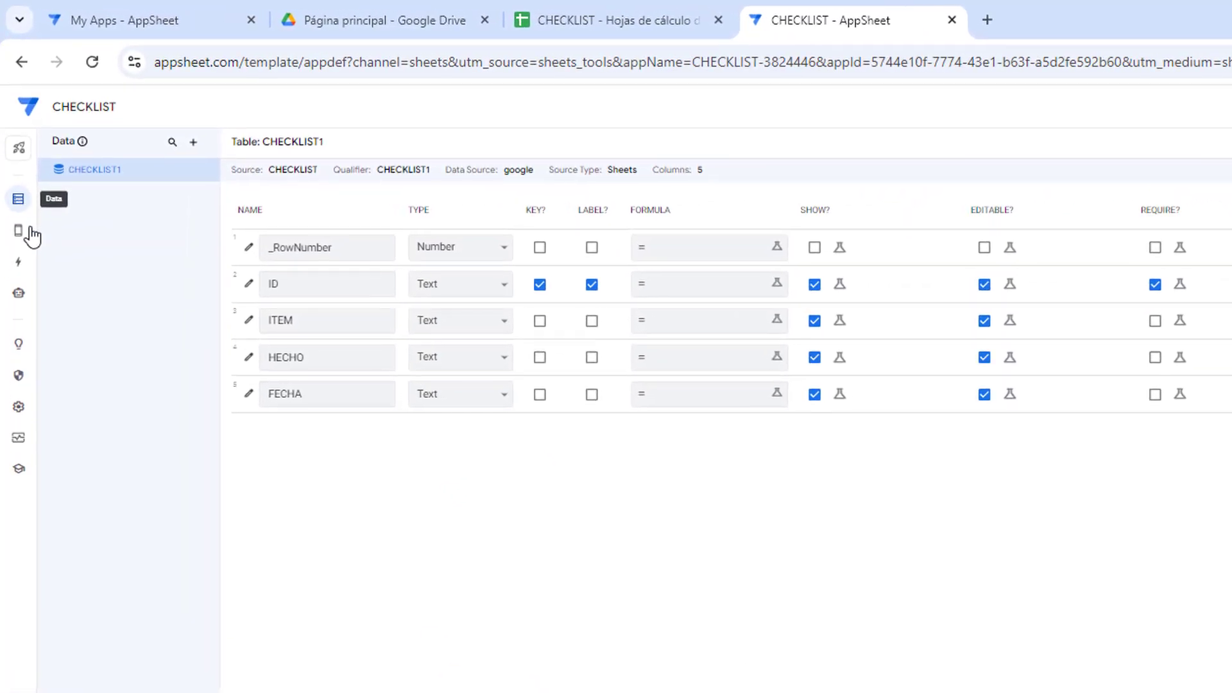
pyautogui.click(16, 237)
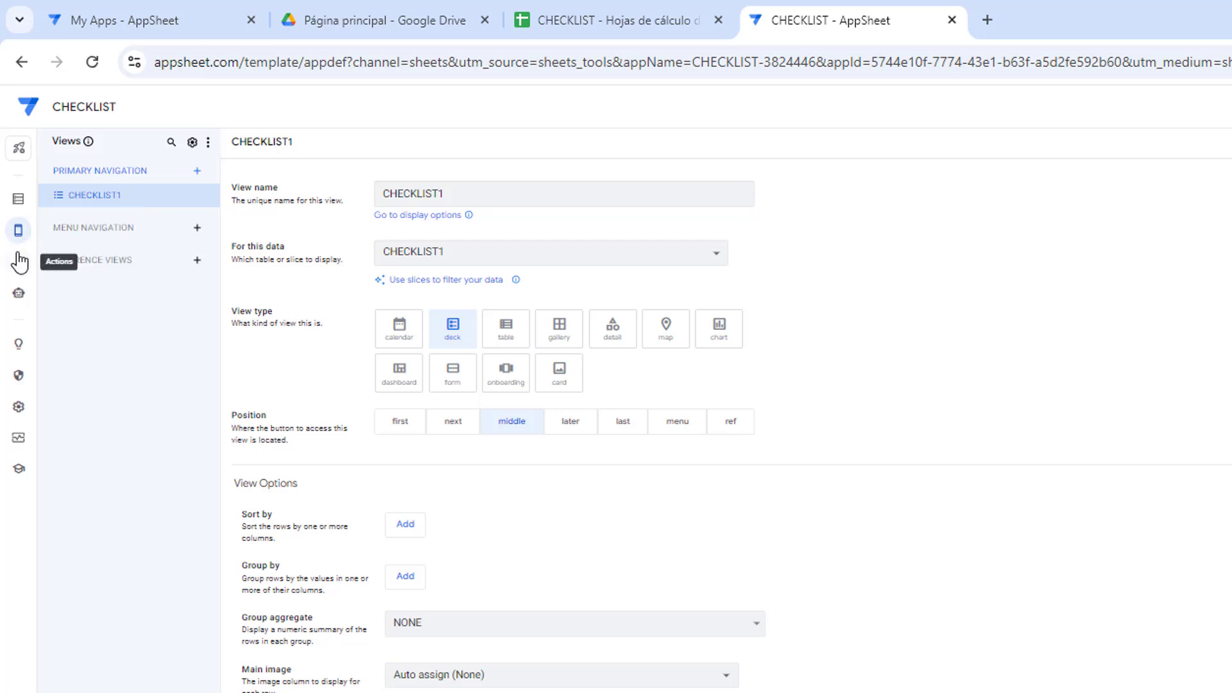
pyautogui.click(19, 260)
pyautogui.click(19, 200)
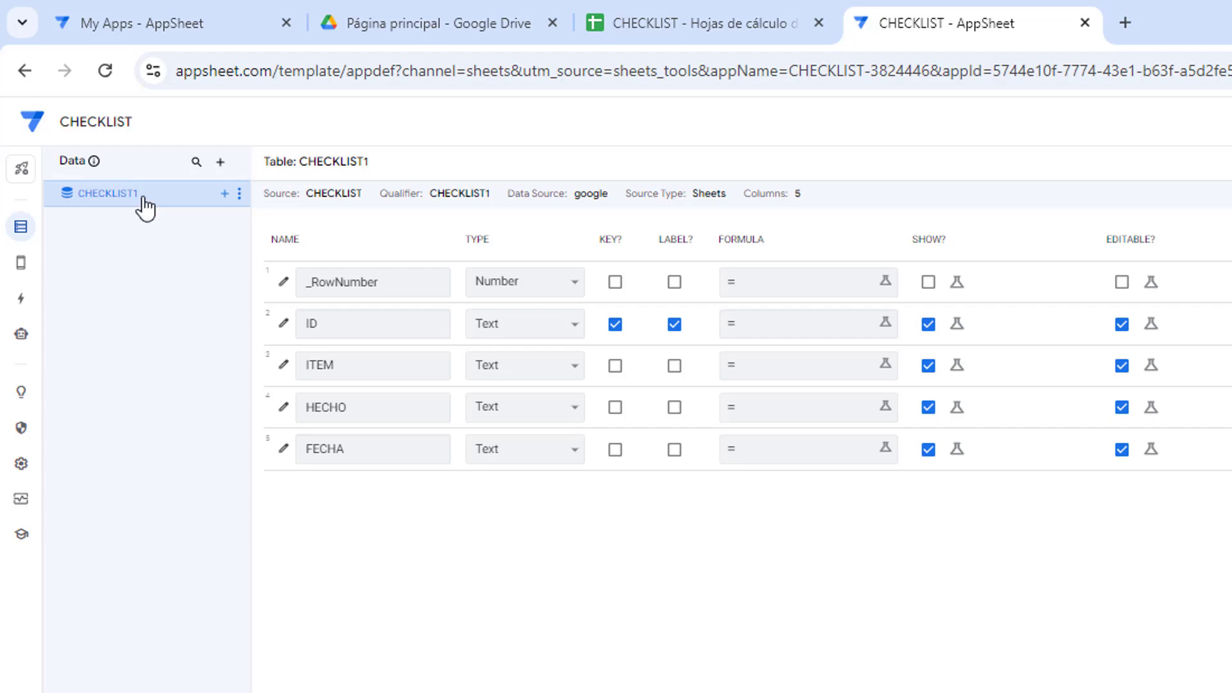
pyautogui.click(706, 22)
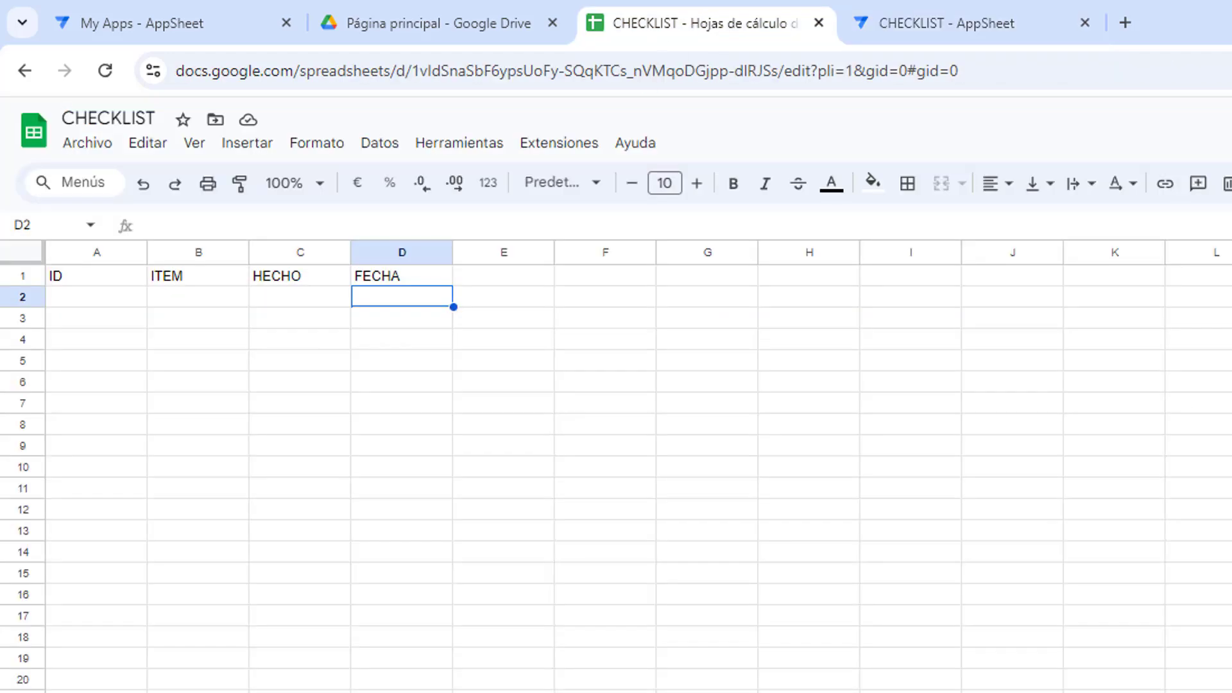
pyautogui.click(940, 33)
pyautogui.click(699, 23)
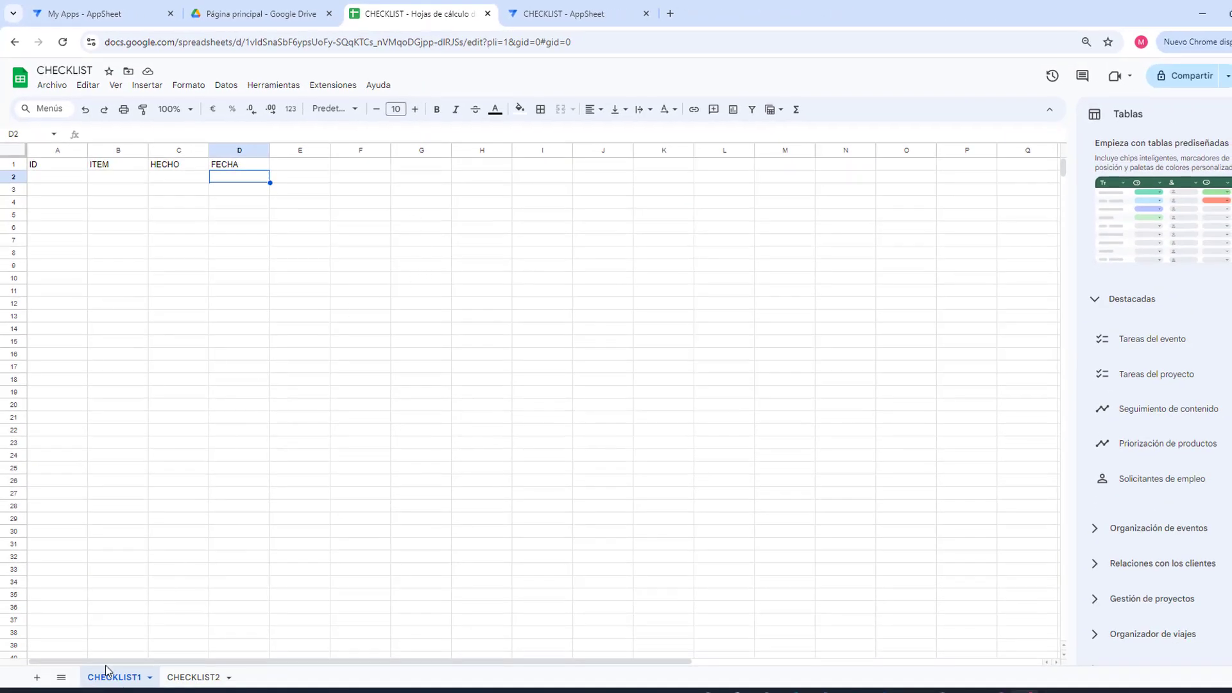
# Step: In the AppSheet editor, add the CHECKLIST2 worksheet of CHECKLIST as a second table with updates, adds and deletes allowed
pyautogui.click(547, 16)
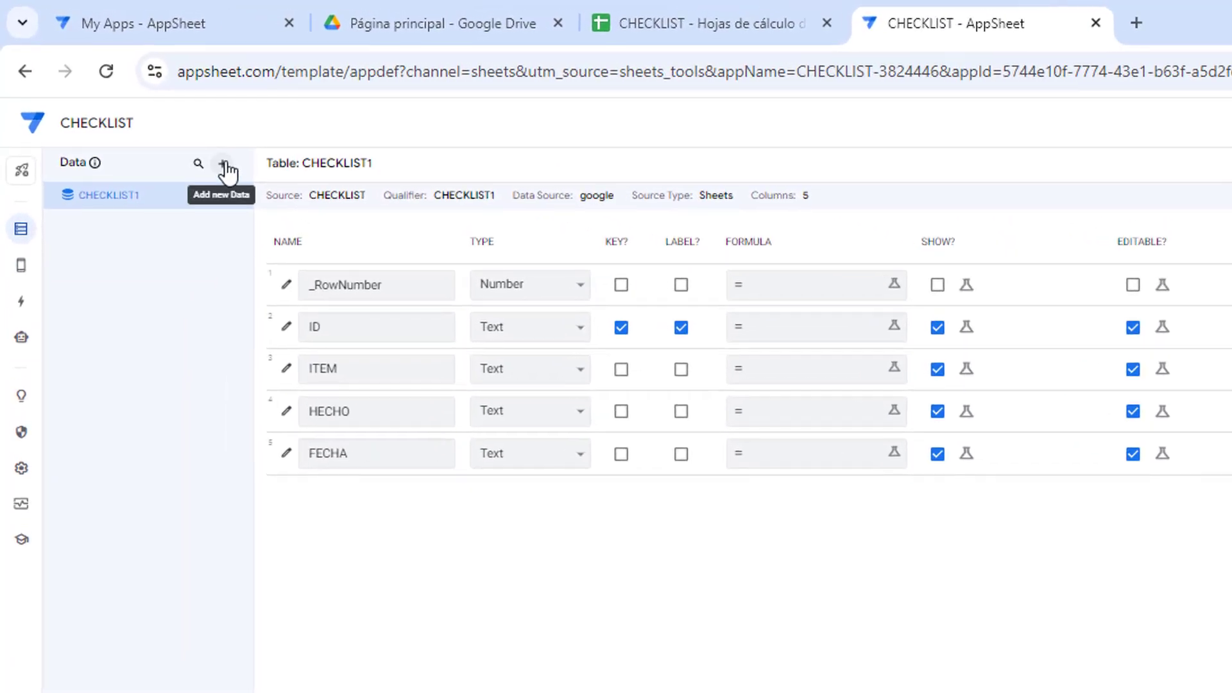
pyautogui.click(224, 165)
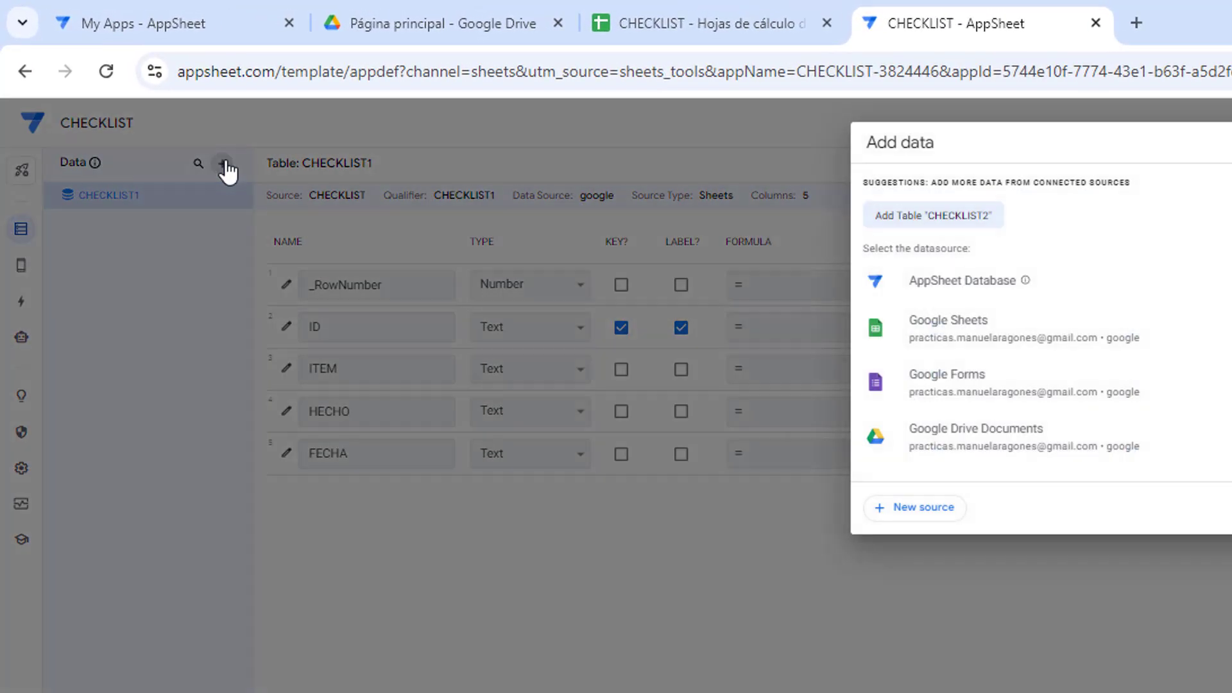
pyautogui.click(931, 216)
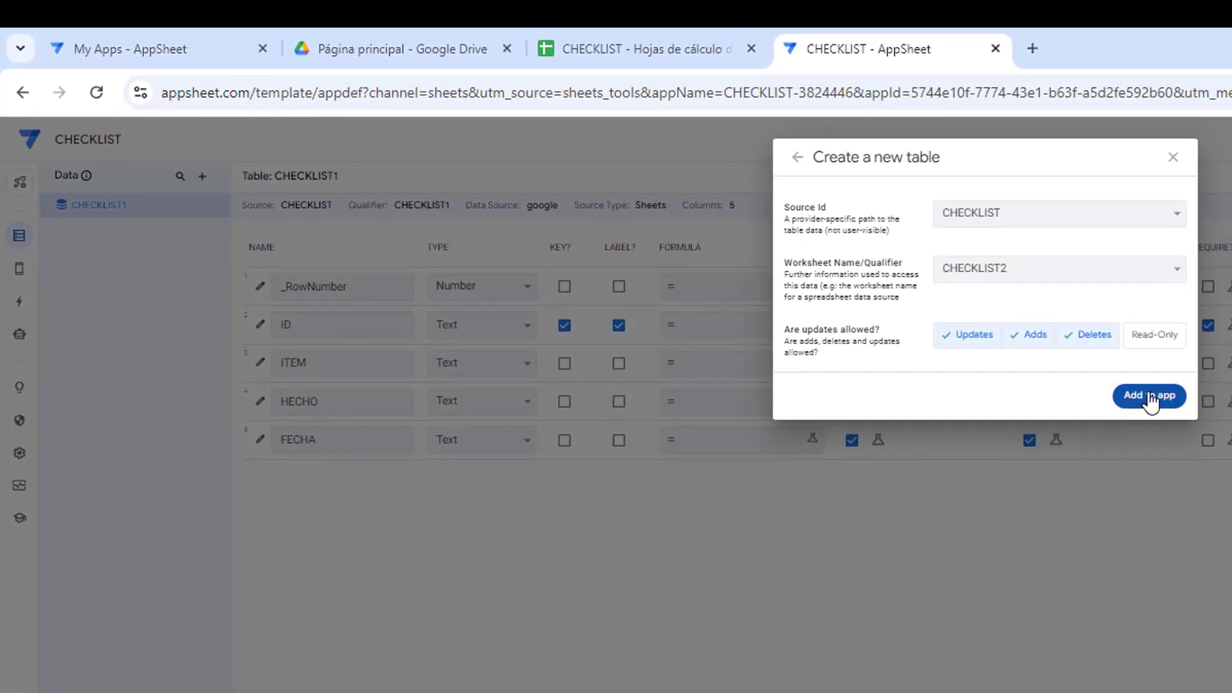
pyautogui.click(1169, 397)
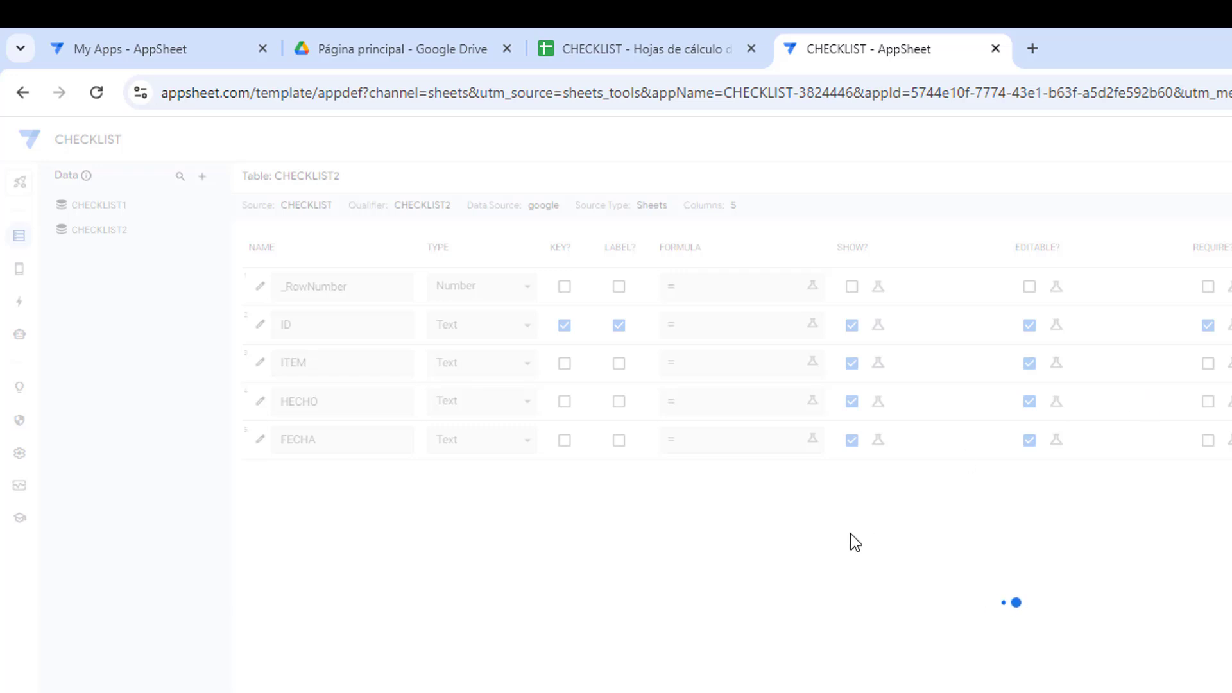
pyautogui.click(110, 207)
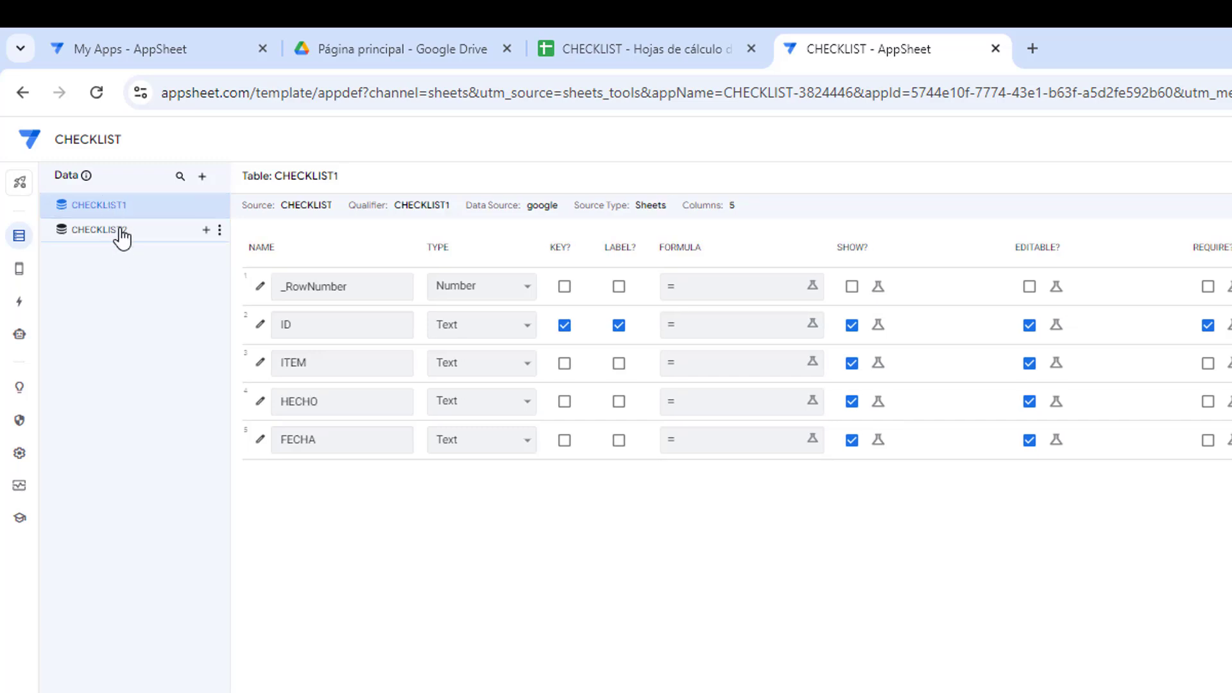
pyautogui.click(120, 231)
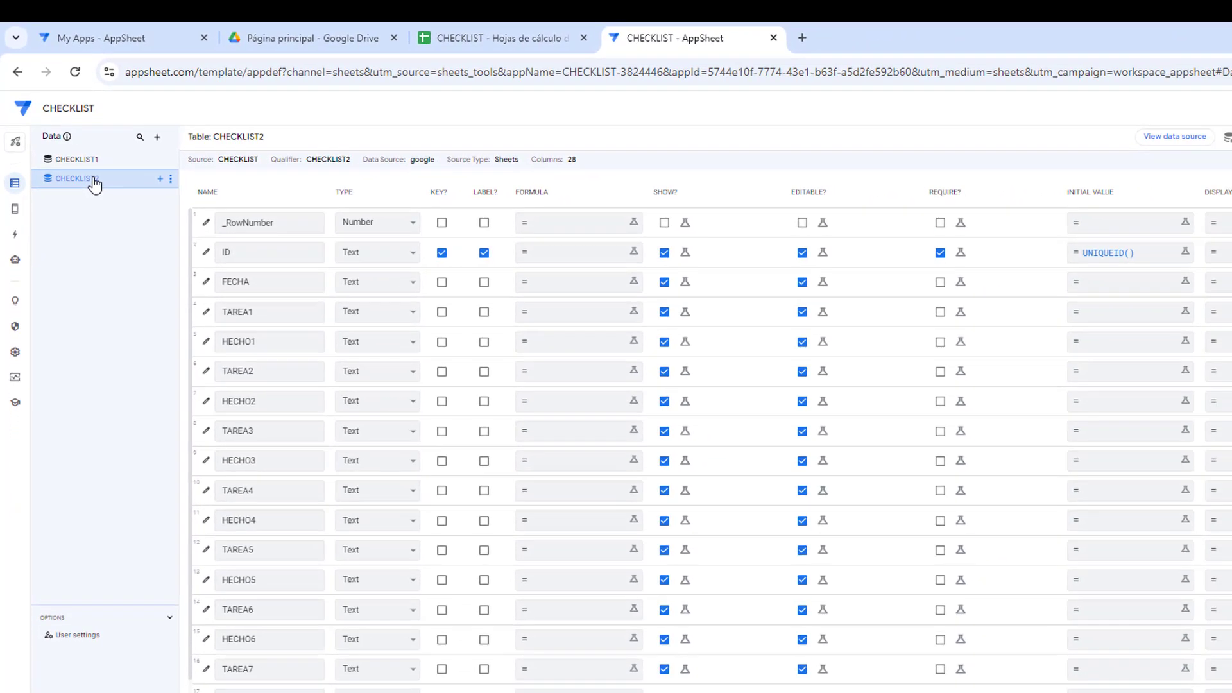
# Step: Set the type of the FECHA column in the CHECKLIST1 table to Date
pyautogui.click(14, 210)
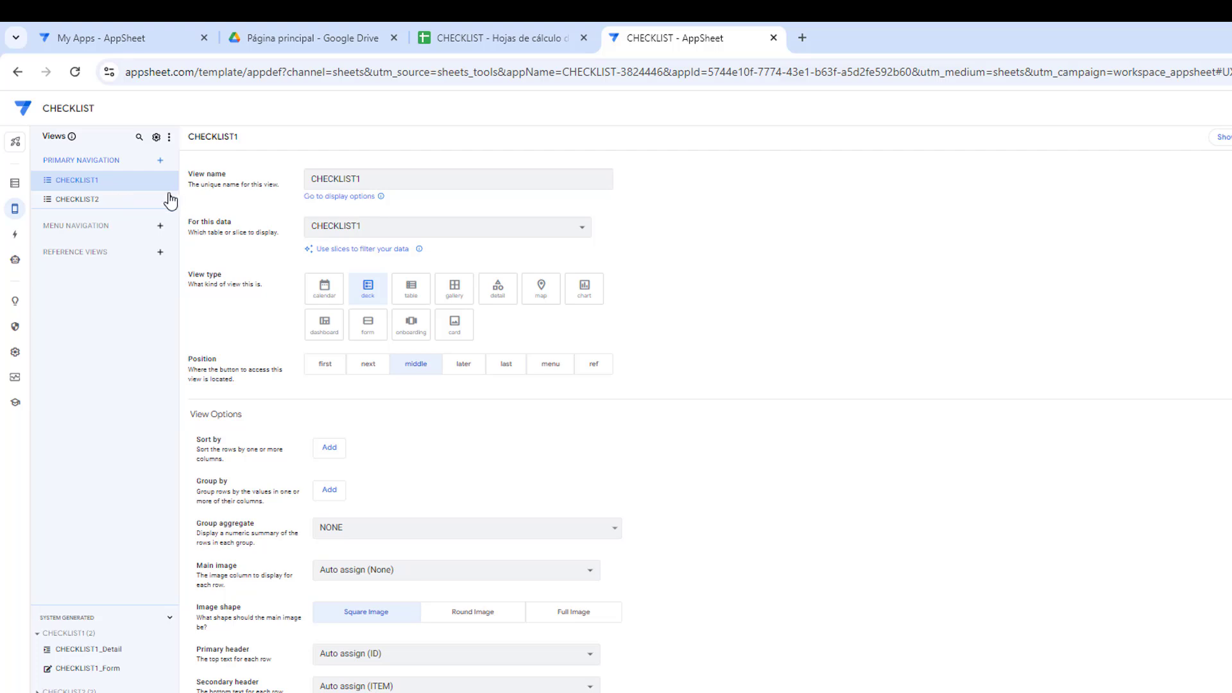
pyautogui.click(17, 185)
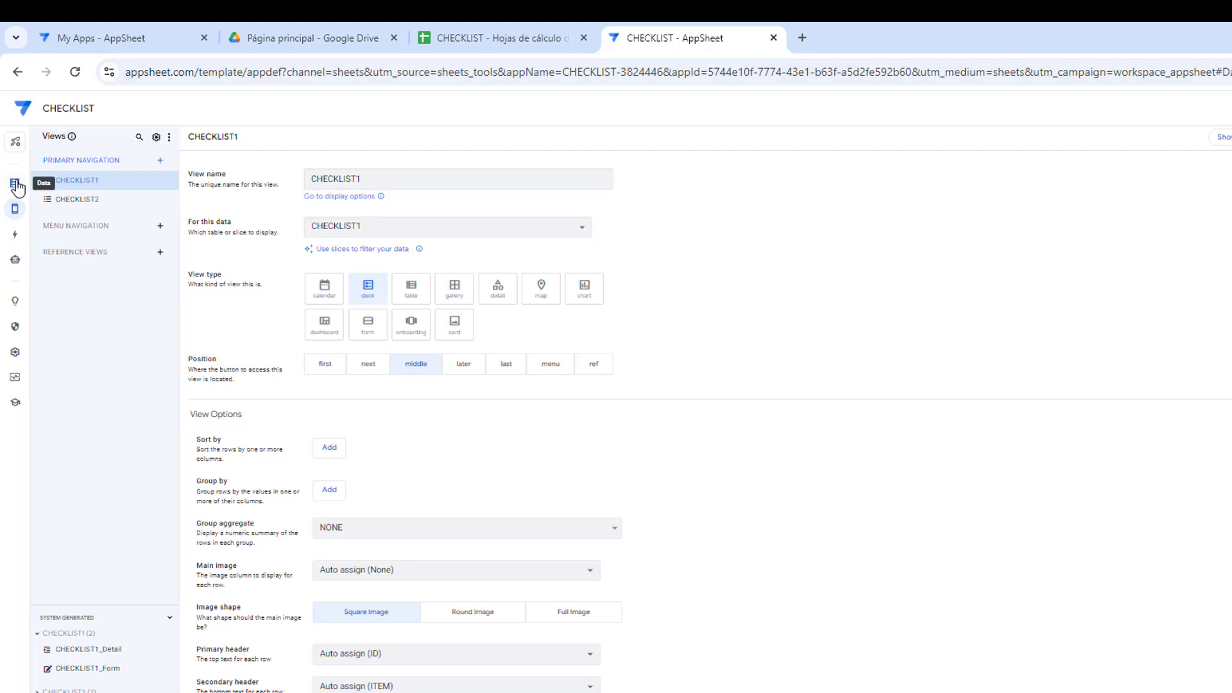
pyautogui.click(101, 165)
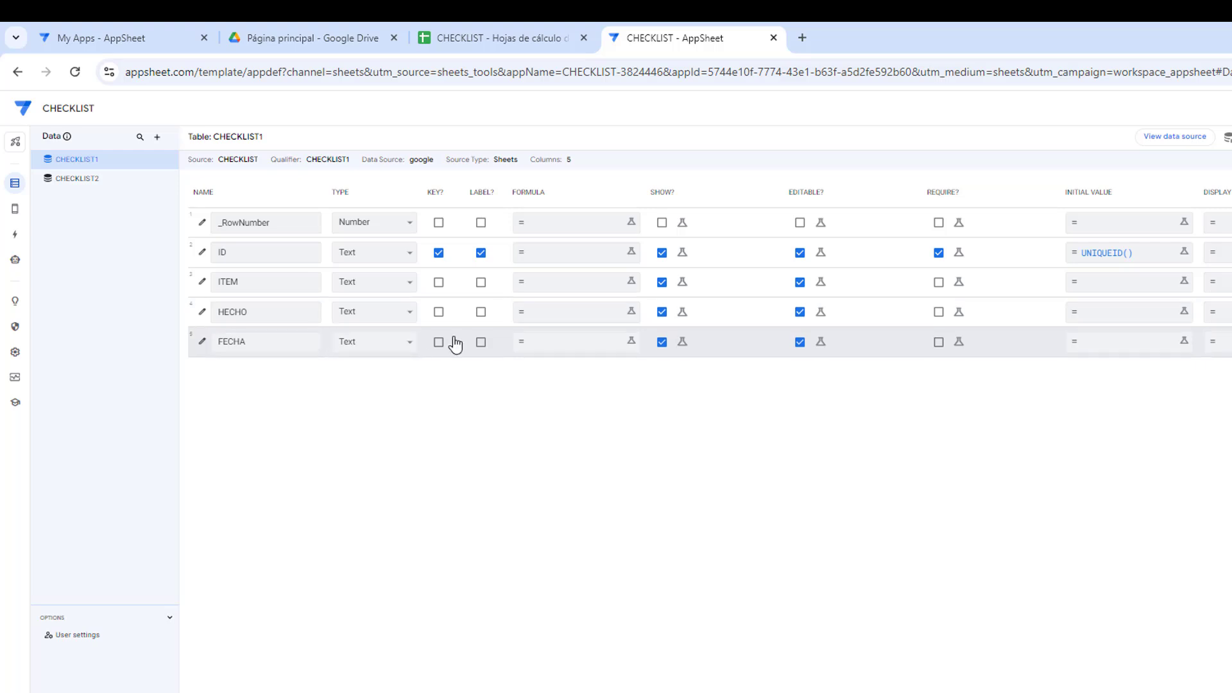
pyautogui.click(398, 345)
pyautogui.scroll(3, 409, 369)
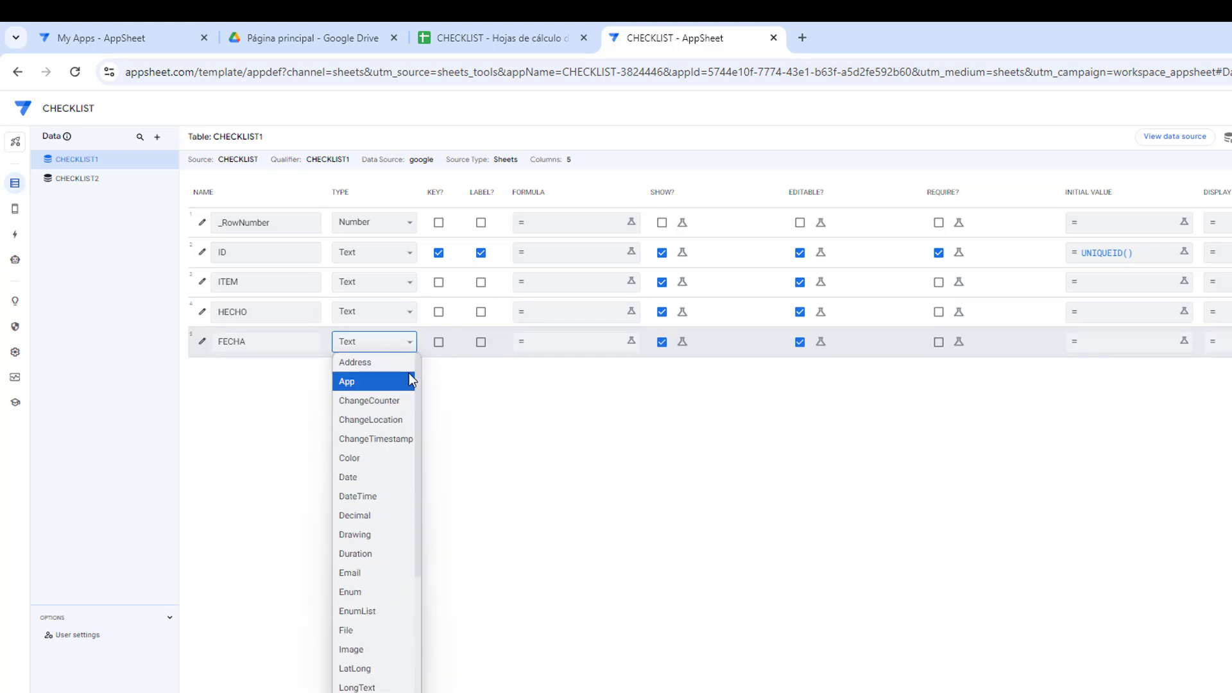
pyautogui.click(363, 477)
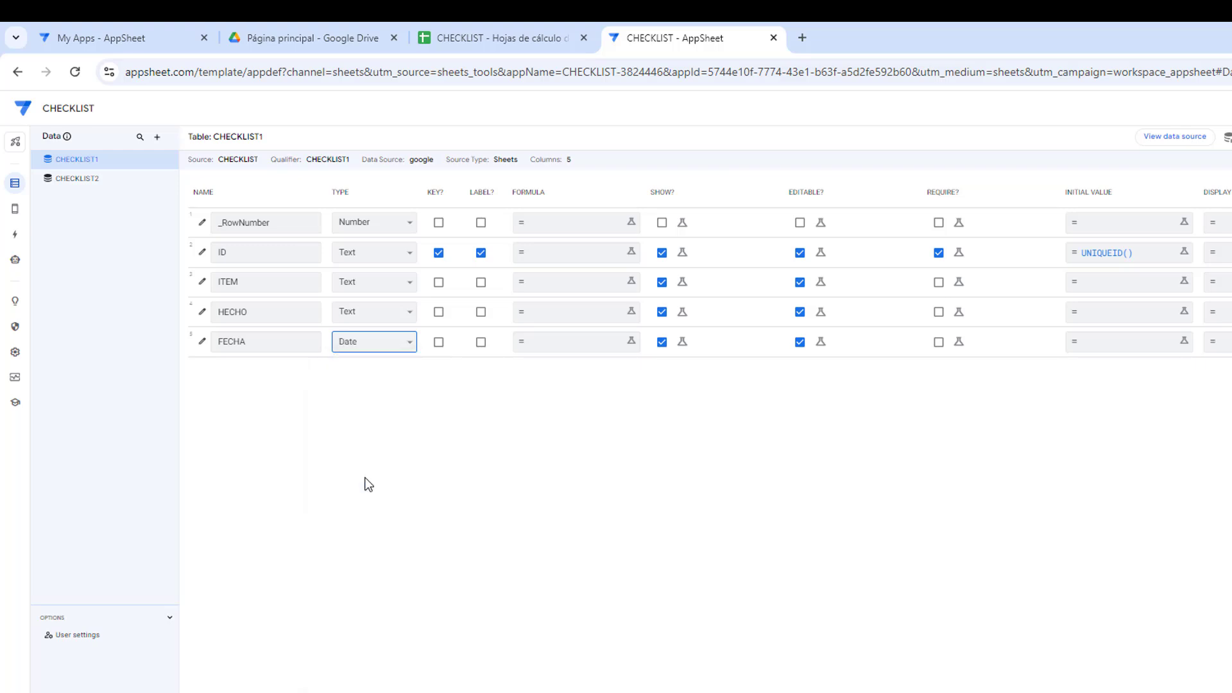
# Step: Set the type of the FECHA column in the CHECKLIST2 table to Date
pyautogui.click(85, 183)
pyautogui.click(371, 281)
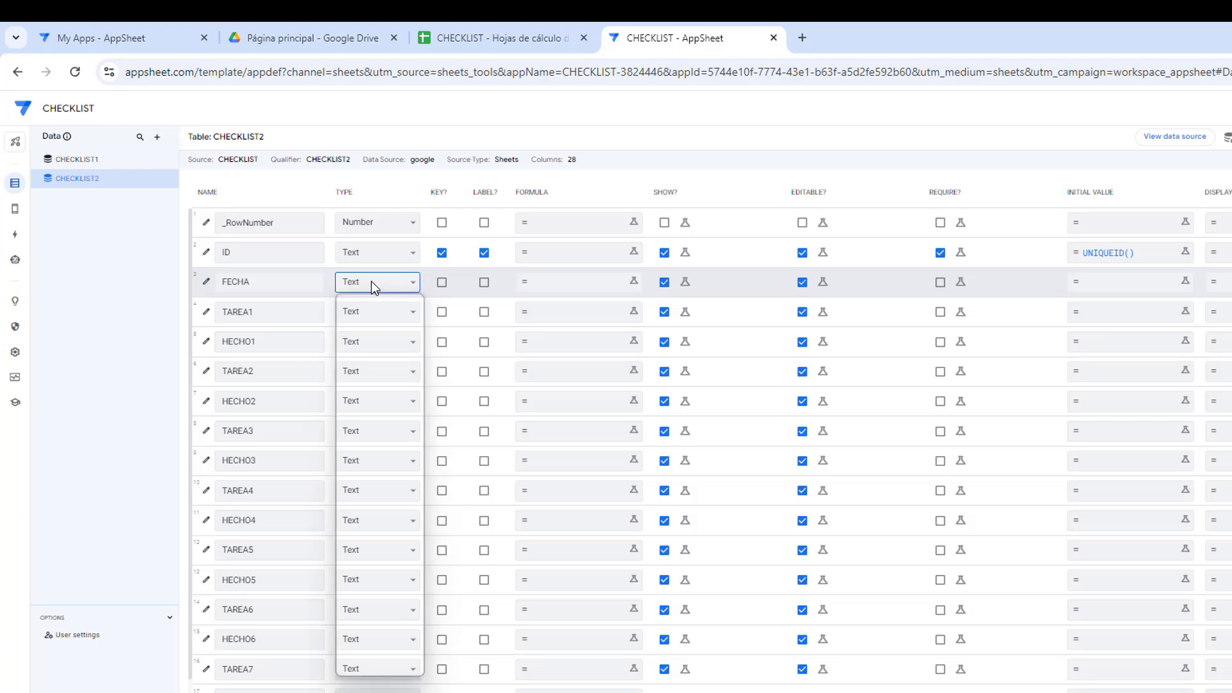
pyautogui.scroll(5, 387, 367)
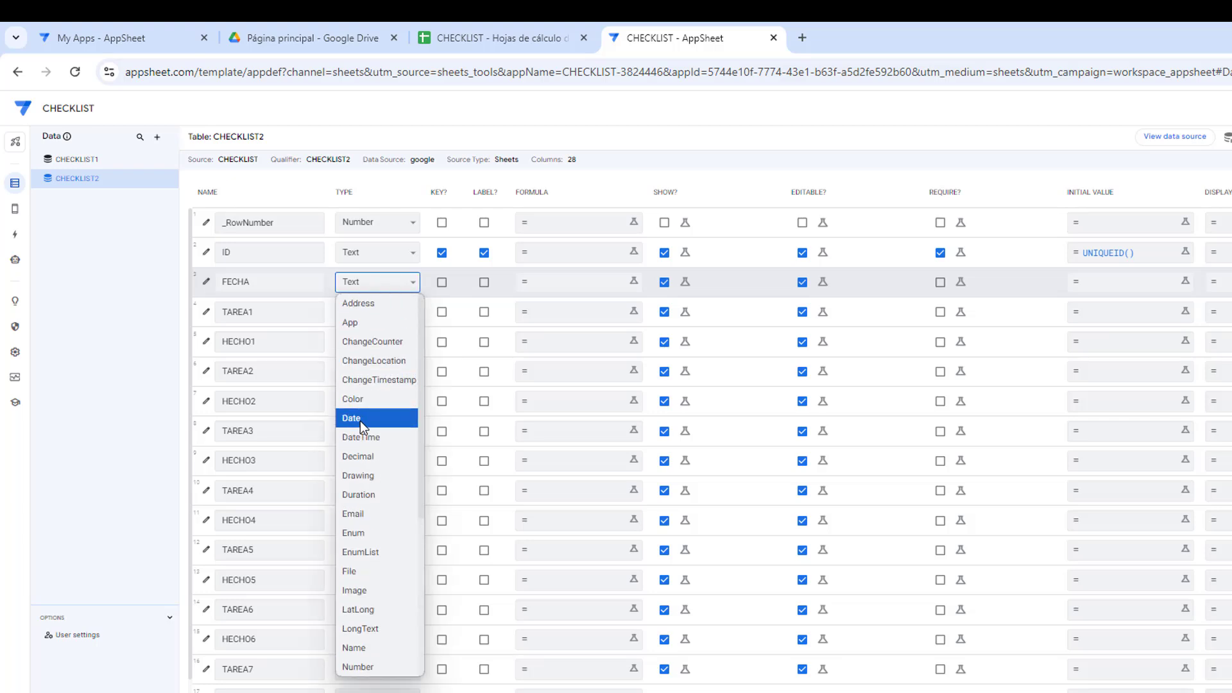
pyautogui.click(360, 418)
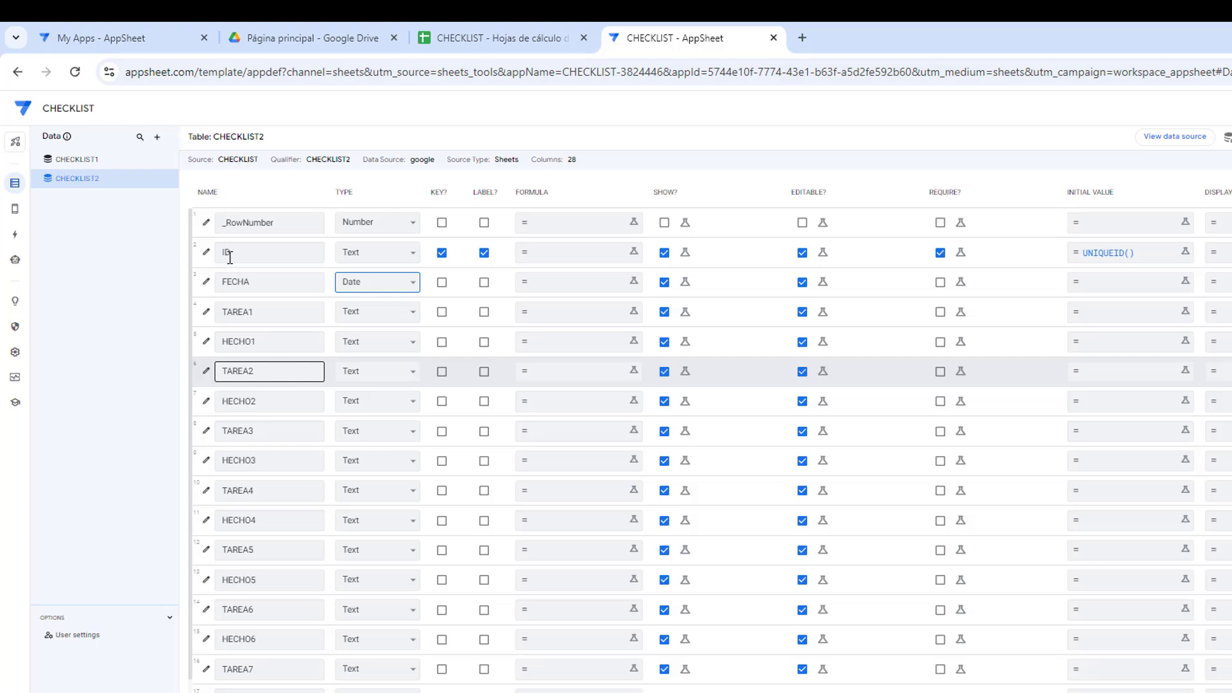
# Step: In the CHECKLIST1 sheet in Google Sheets, enter ID1 in A2 and autofill the series down to ID17 in A18
pyautogui.click(95, 163)
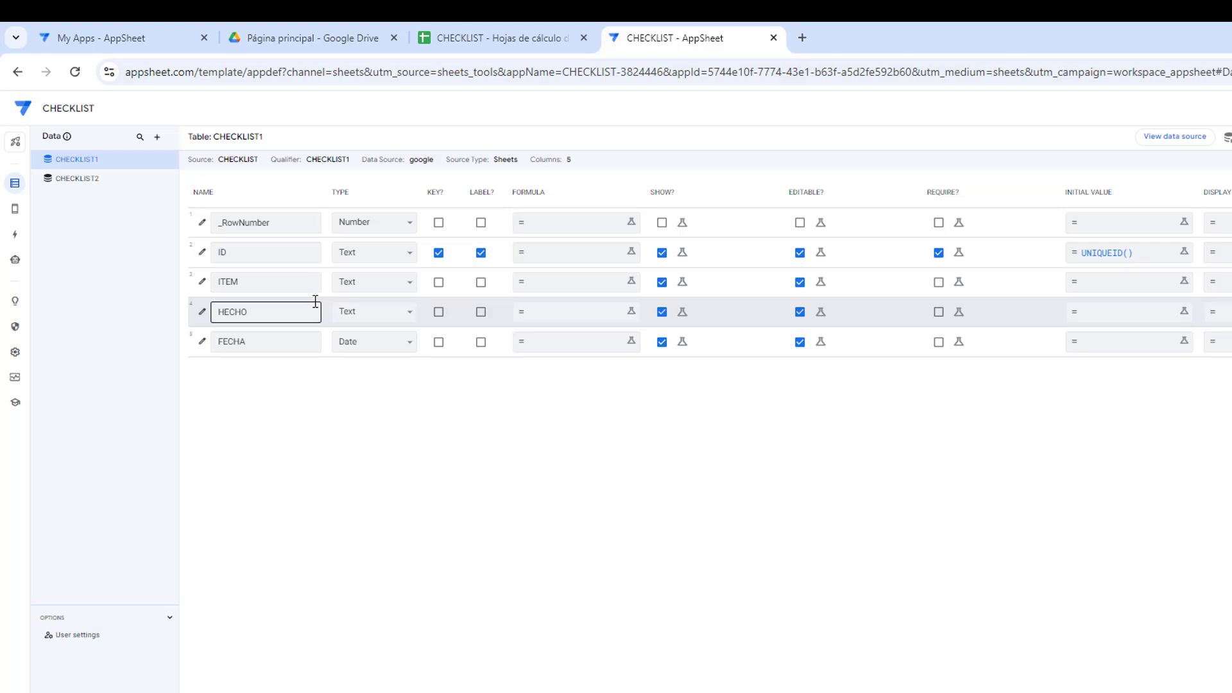
pyautogui.moveTo(91, 165)
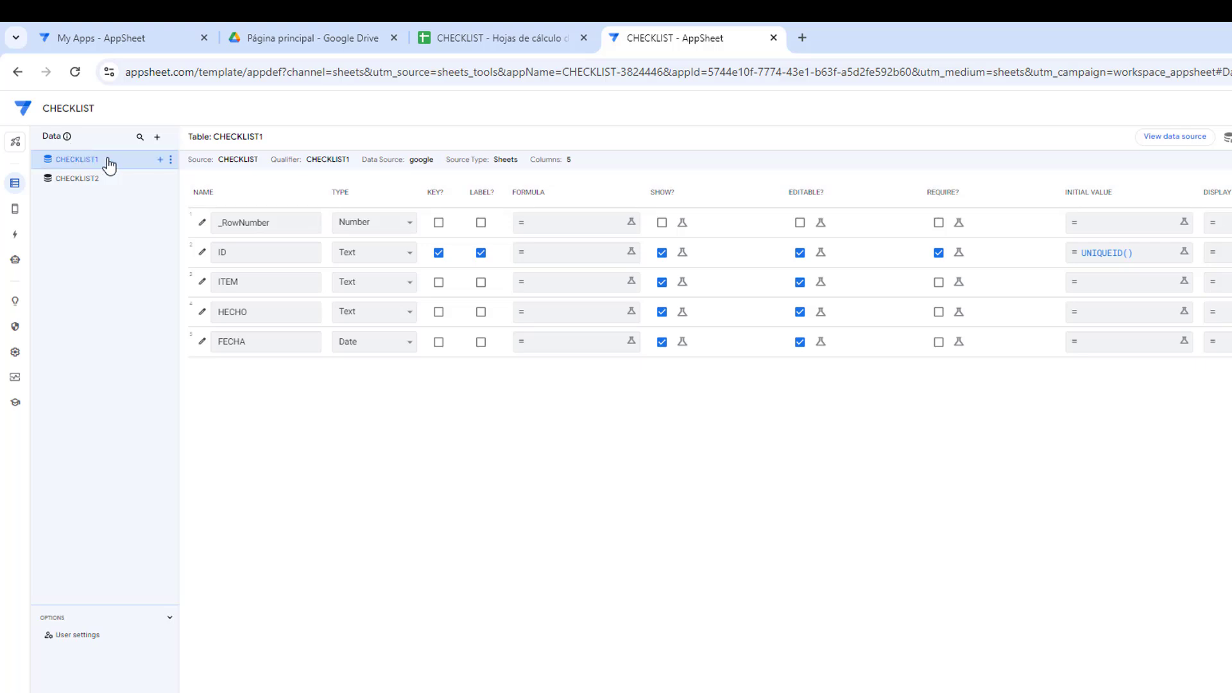
pyautogui.click(512, 37)
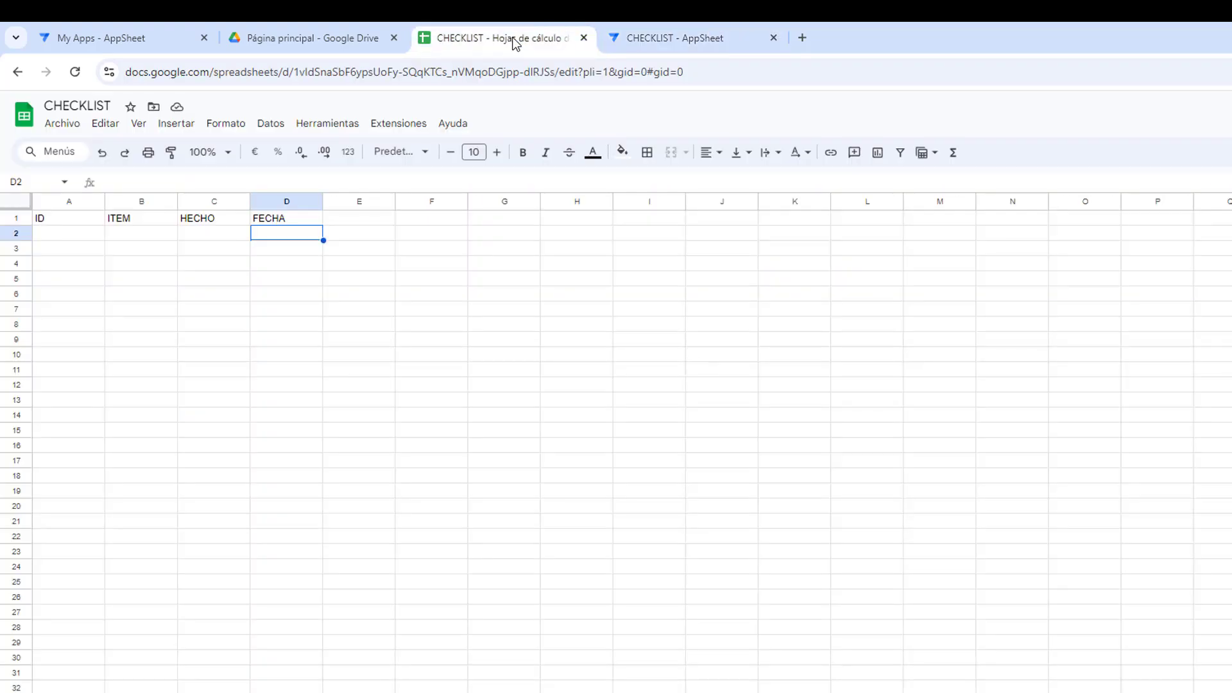
pyautogui.click(74, 236)
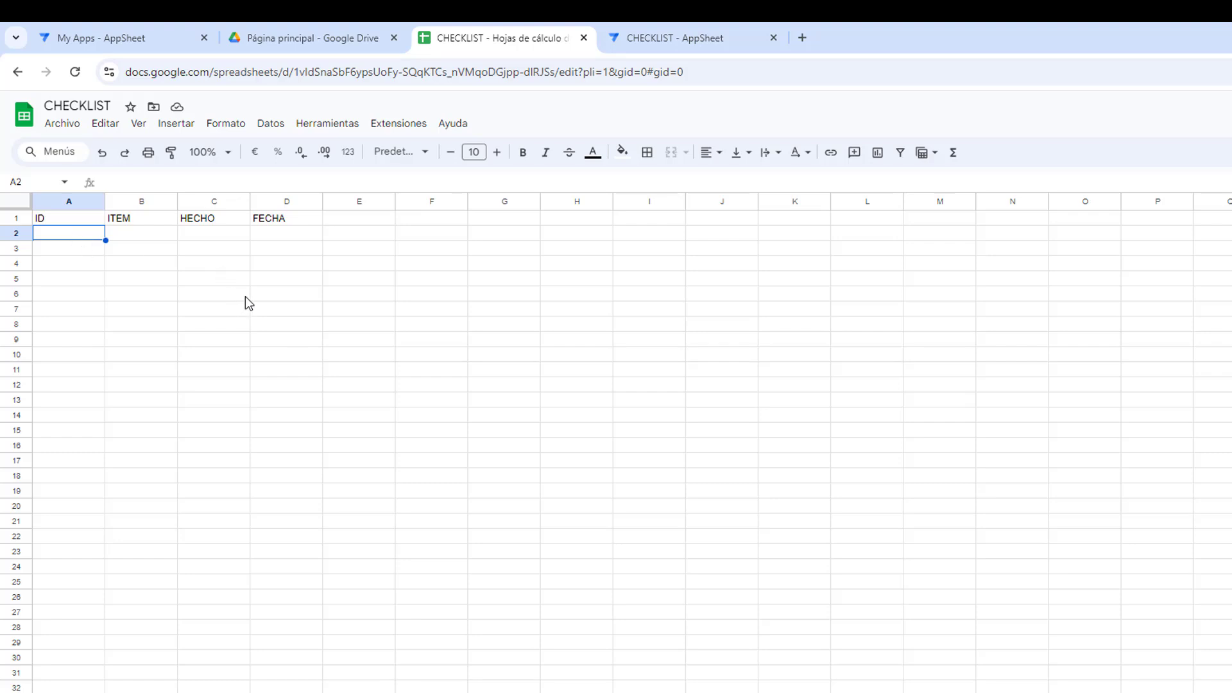
pyautogui.write('ID1')
pyautogui.press('Return')
pyautogui.click(83, 233)
pyautogui.moveTo(105, 241); pyautogui.dragTo(98, 474)
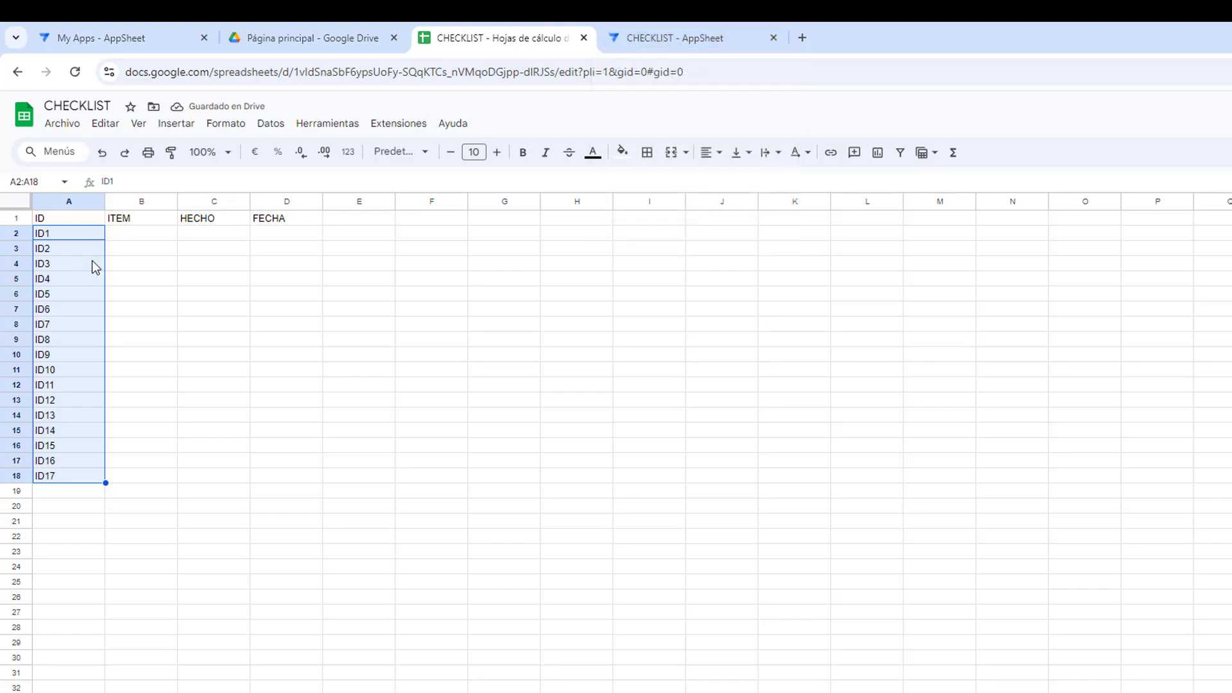
pyautogui.click(57, 251)
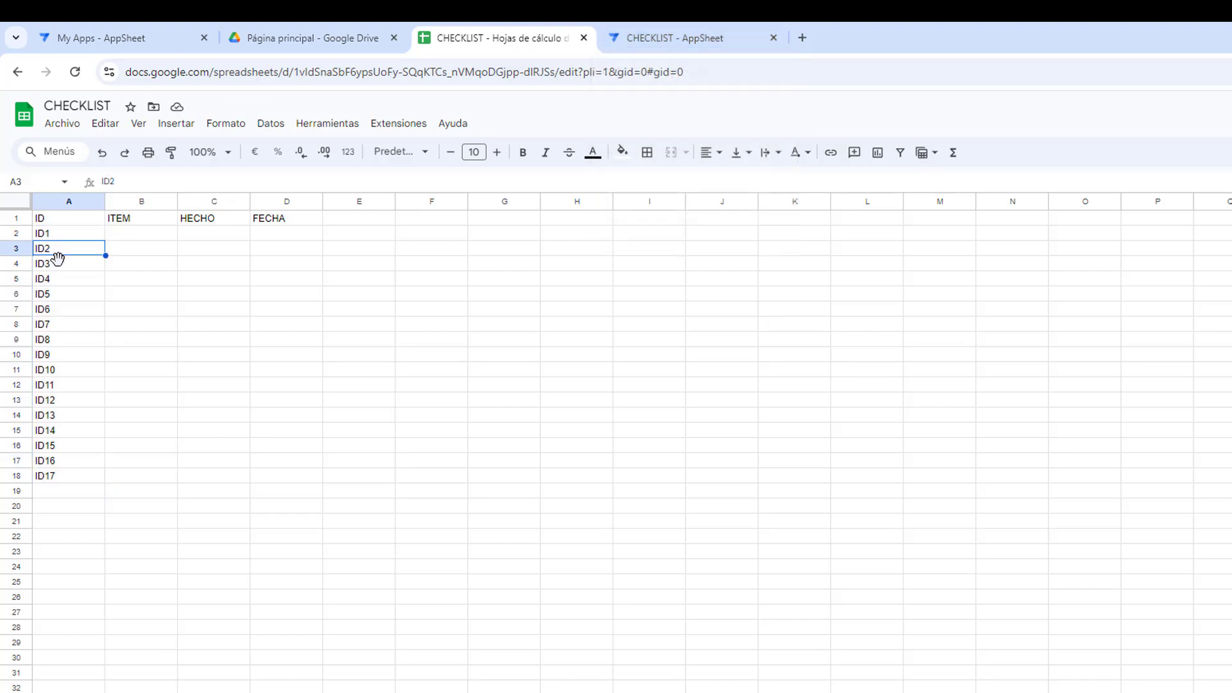
pyautogui.click(61, 265)
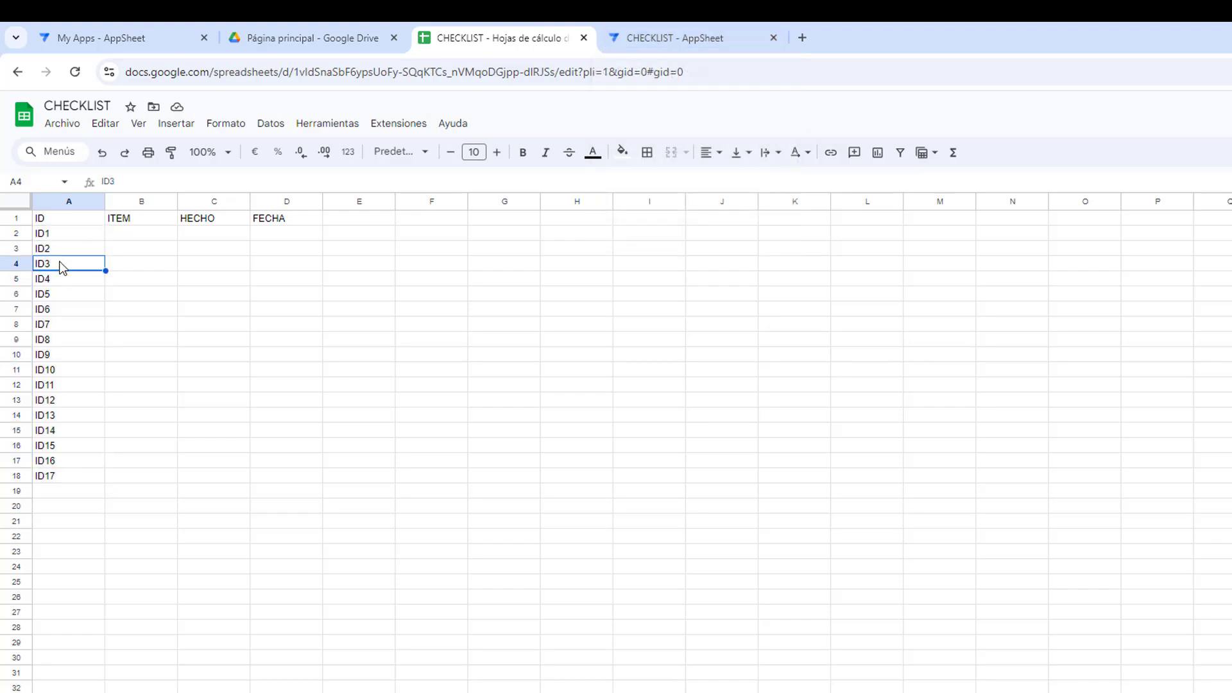
# Step: Paste the copied shopping list, from Leche (1 litro) to Aceite de cocina (oliva o girasol), as values only into B2:B11 under ITEM
pyautogui.click(142, 239)
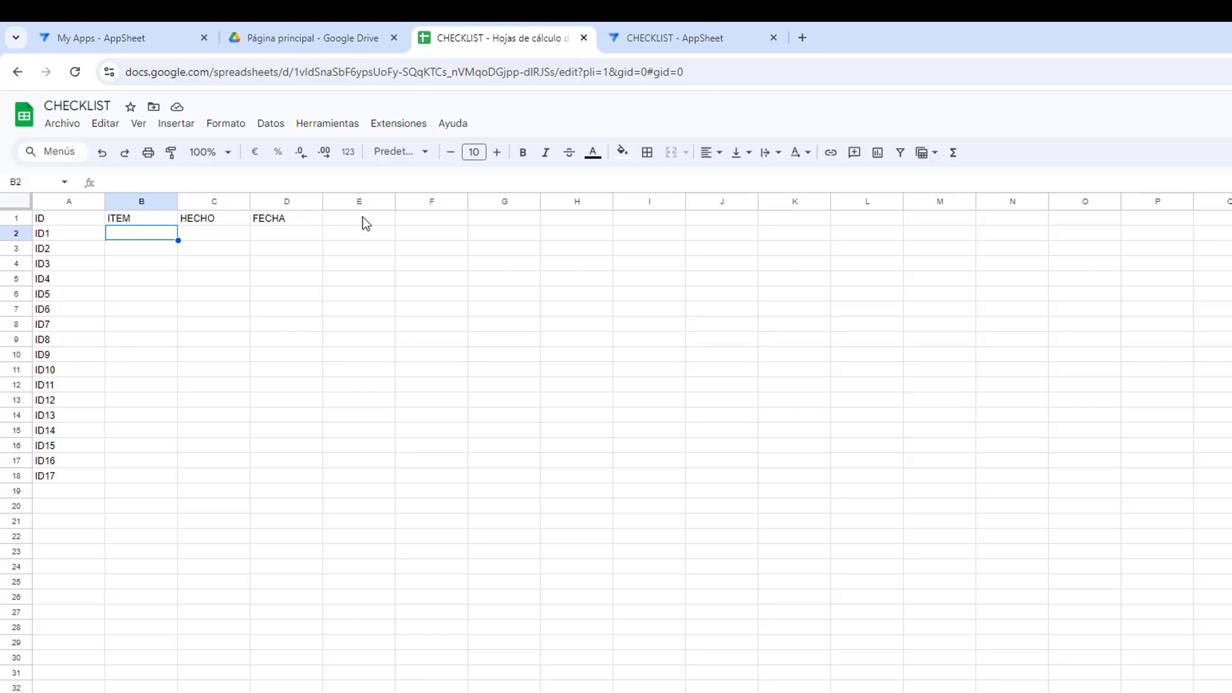
pyautogui.rightClick(144, 234)
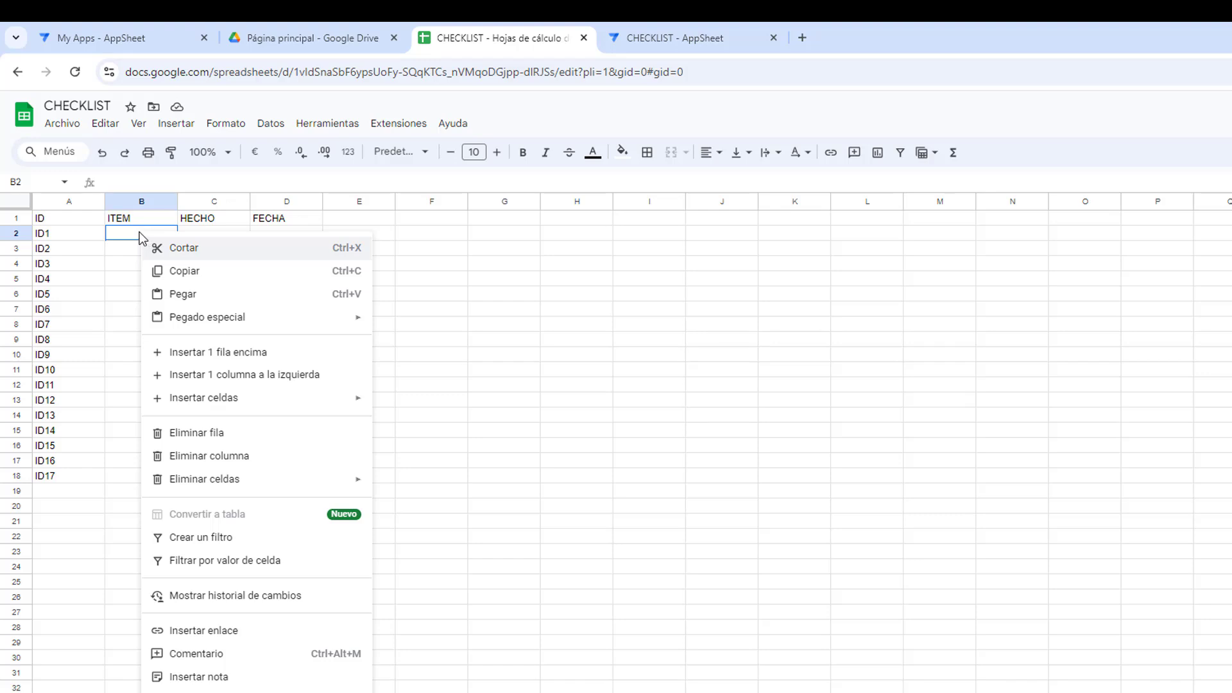
pyautogui.moveTo(236, 322)
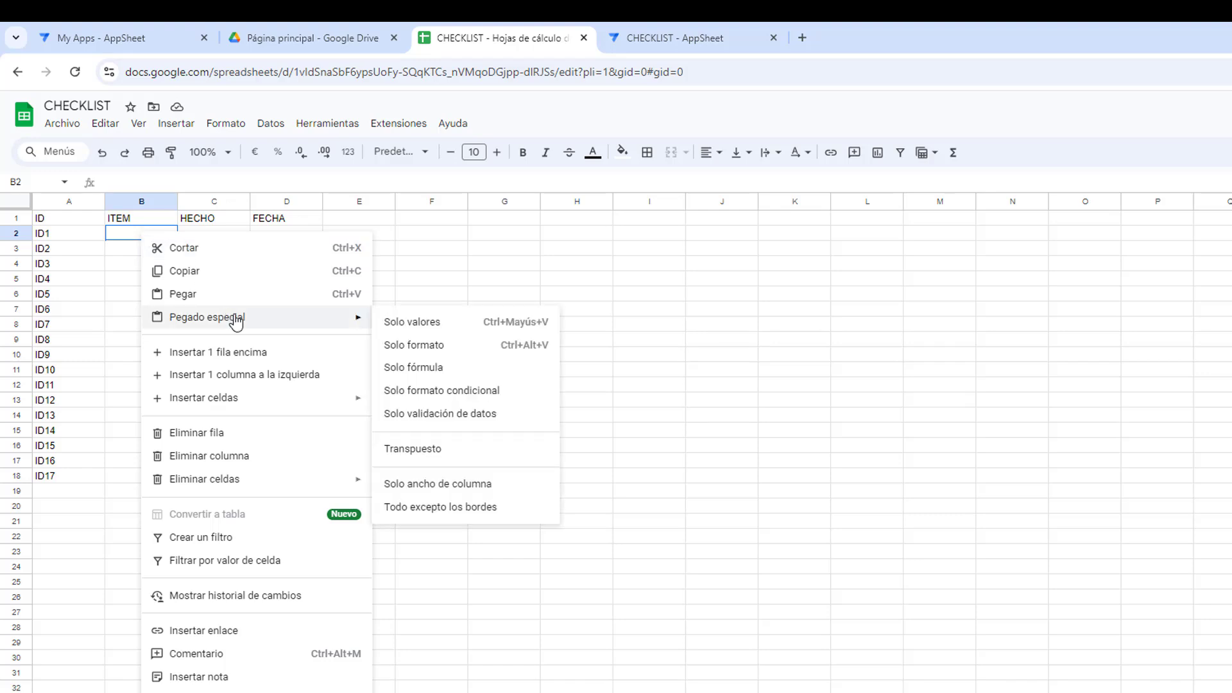
pyautogui.click(439, 321)
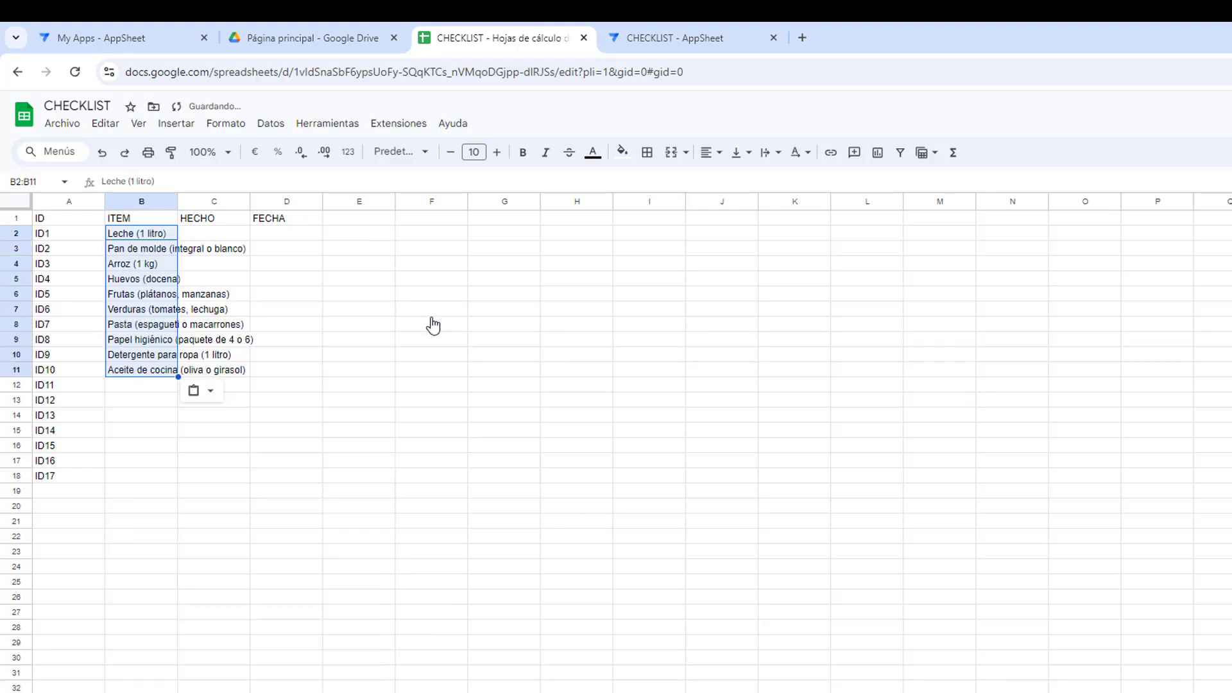
pyautogui.click(320, 493)
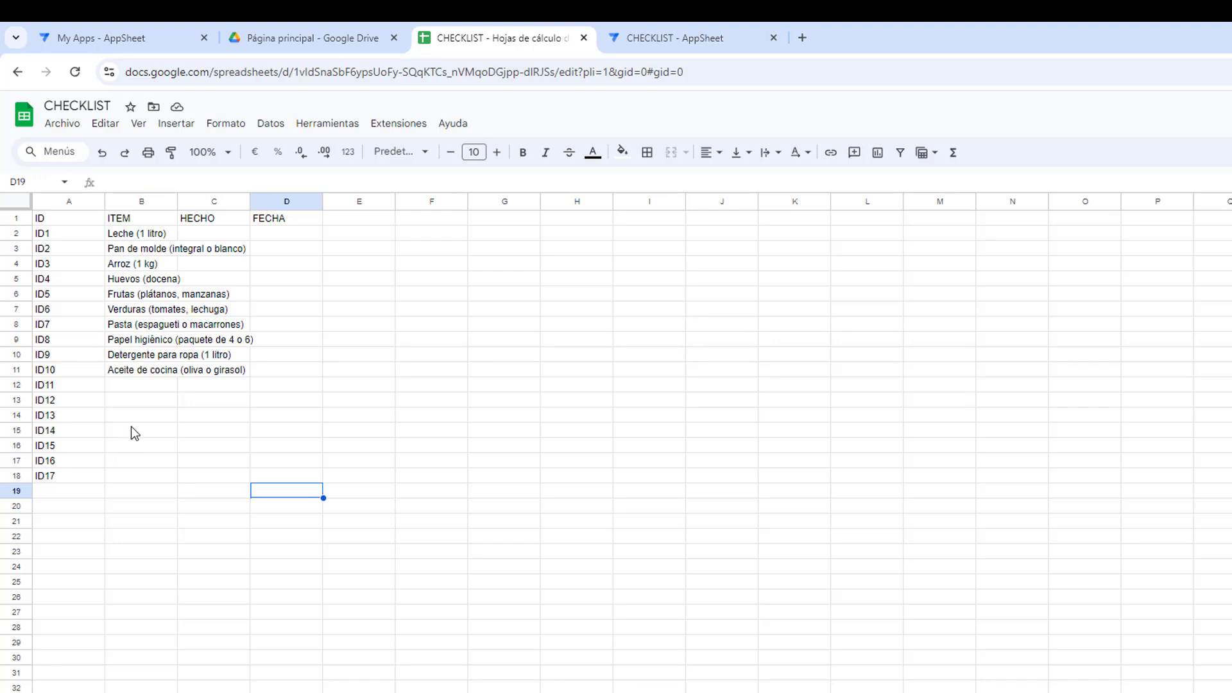
# Step: Switch back to the AppSheet editor, save the app and look through the CHECKLIST1 items in the app preview
pyautogui.click(748, 39)
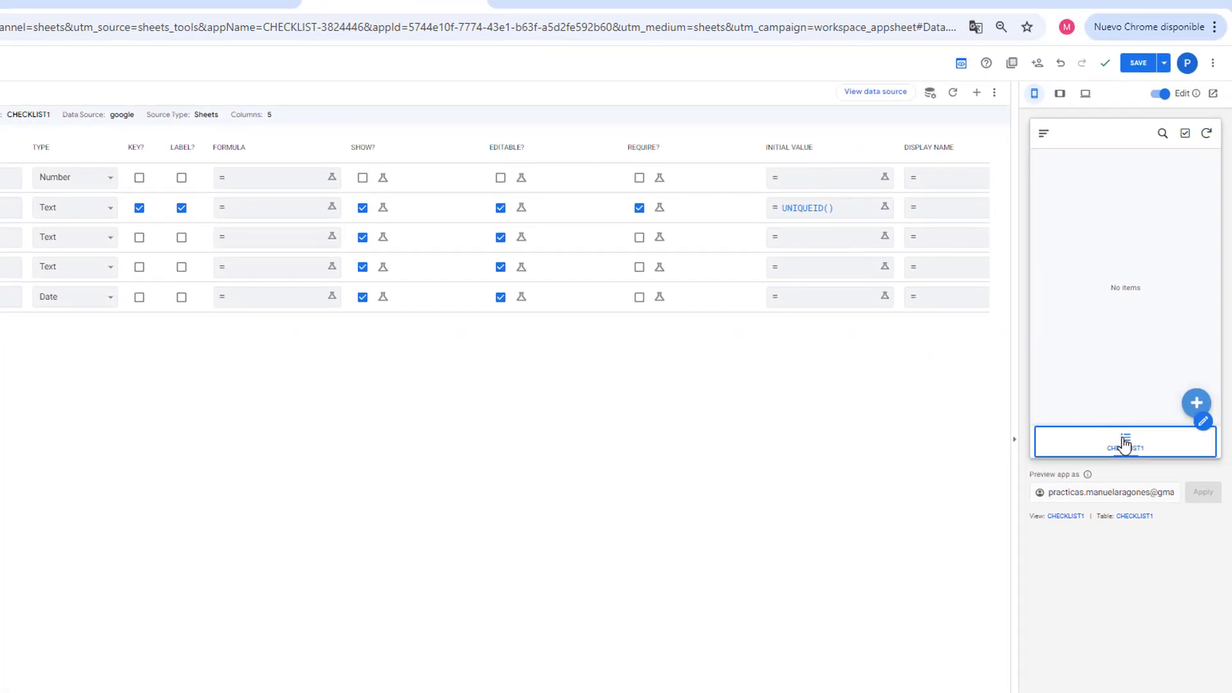
pyautogui.click(1139, 67)
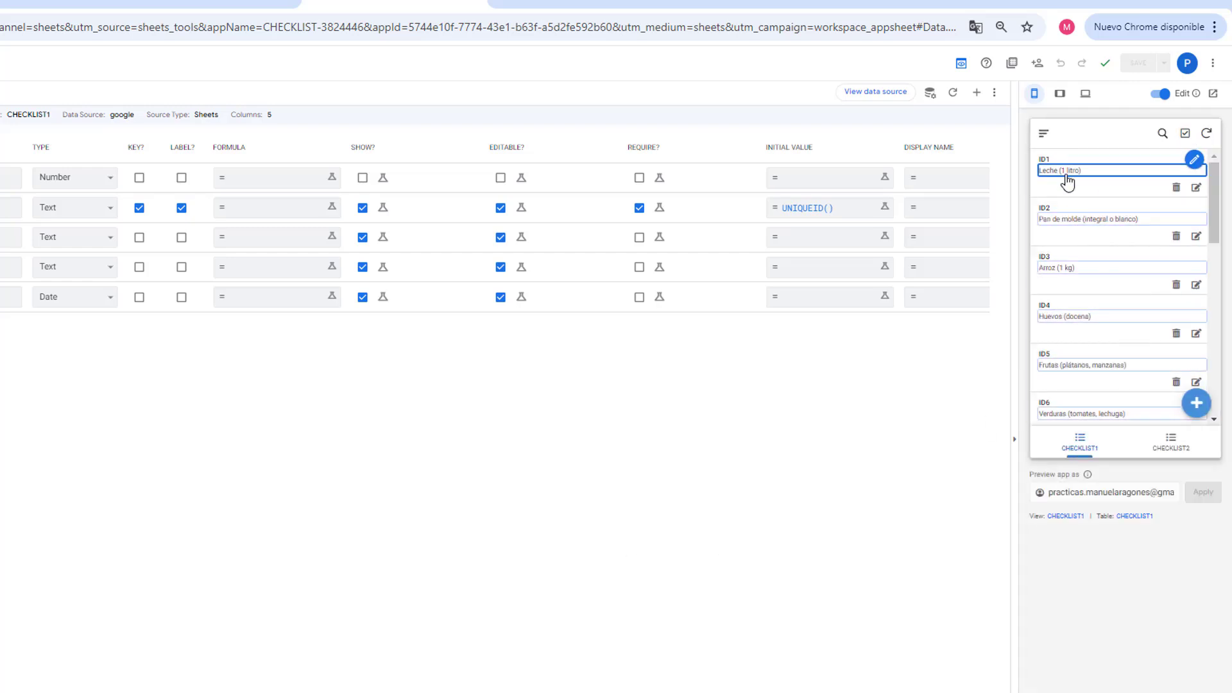
pyautogui.scroll(-6, 1093, 238)
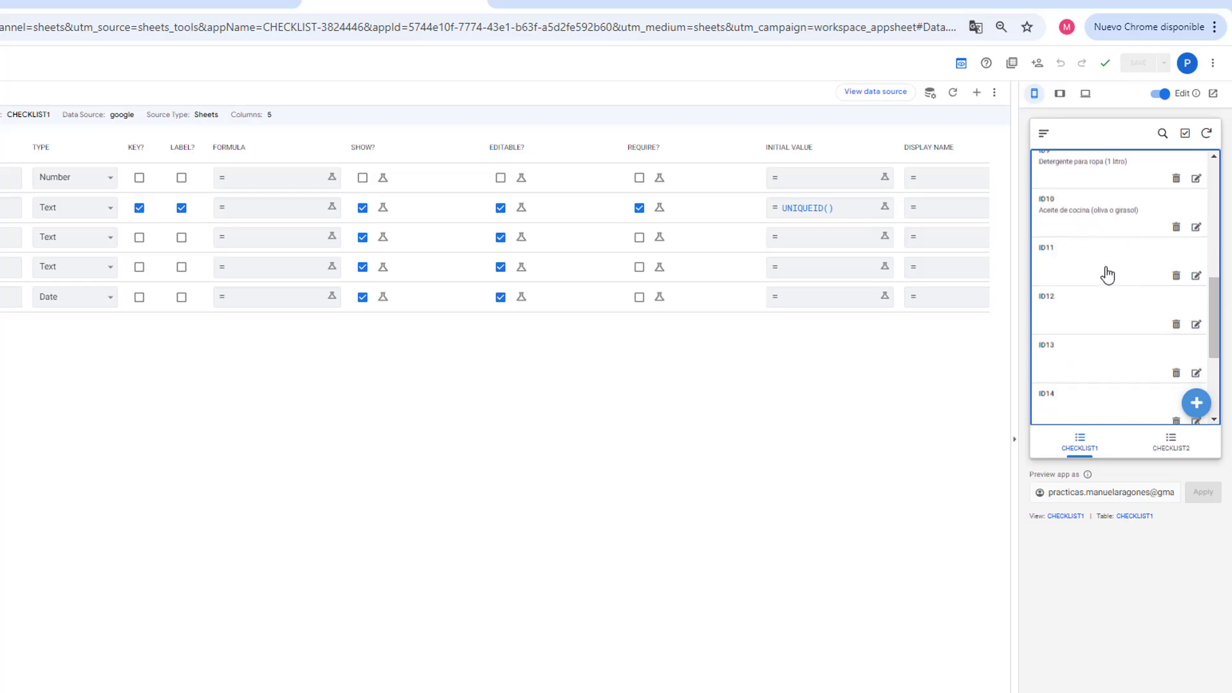
pyautogui.scroll(6, 1106, 274)
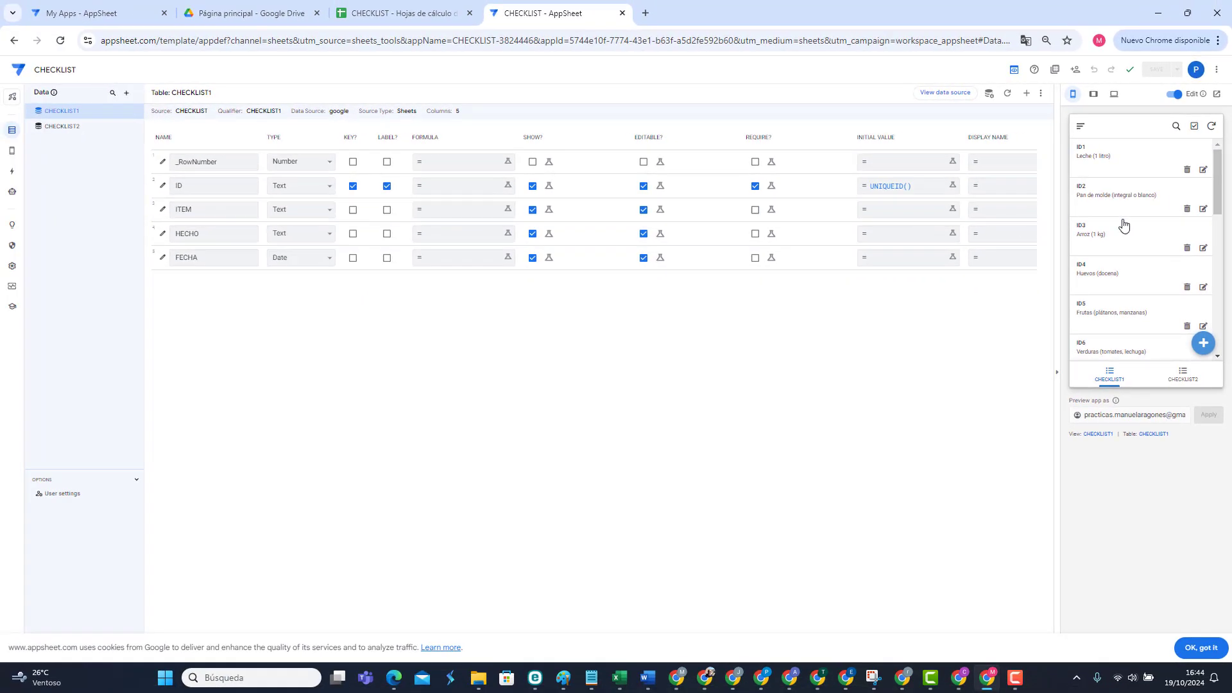
# Step: Open the CHECKLIST1 view settings and set the primary header to ITEM
pyautogui.click(13, 154)
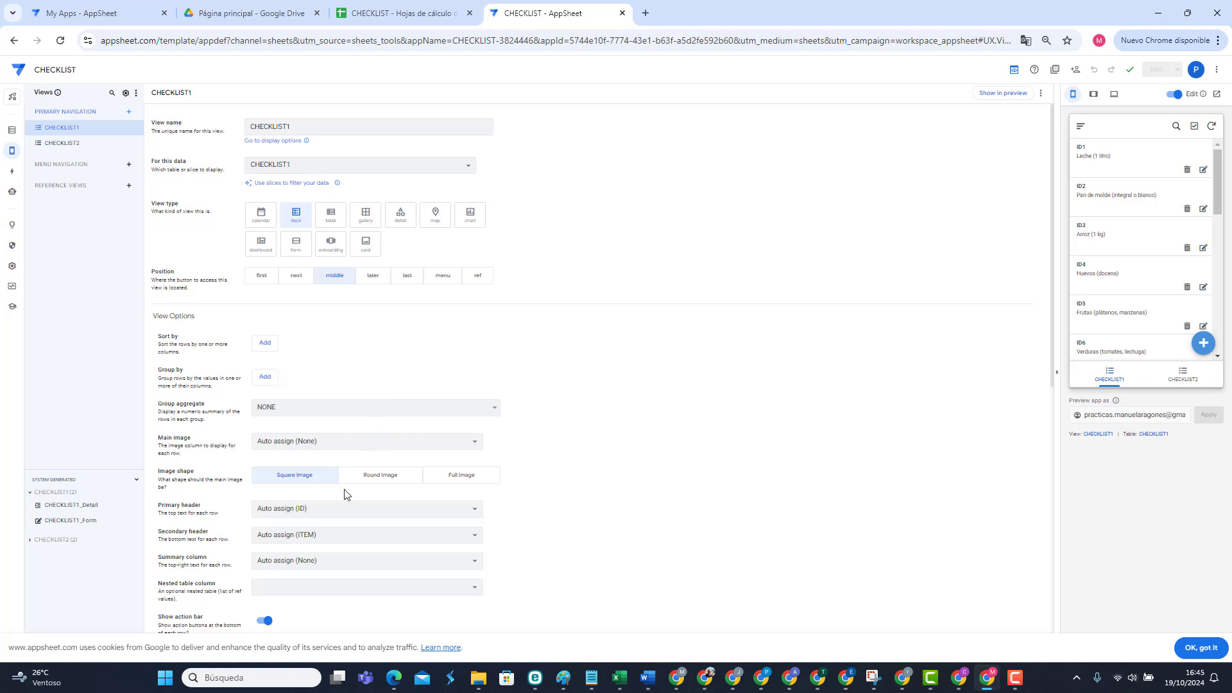
pyautogui.click(341, 511)
pyautogui.click(339, 510)
pyautogui.click(339, 512)
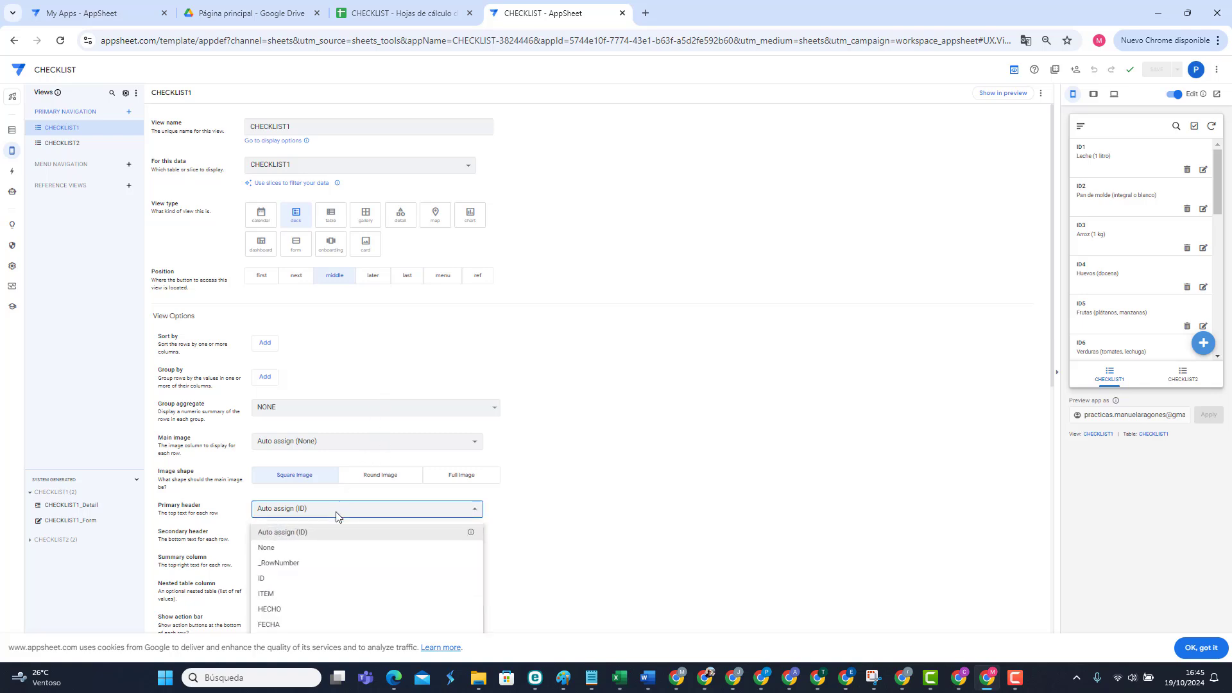
pyautogui.click(292, 594)
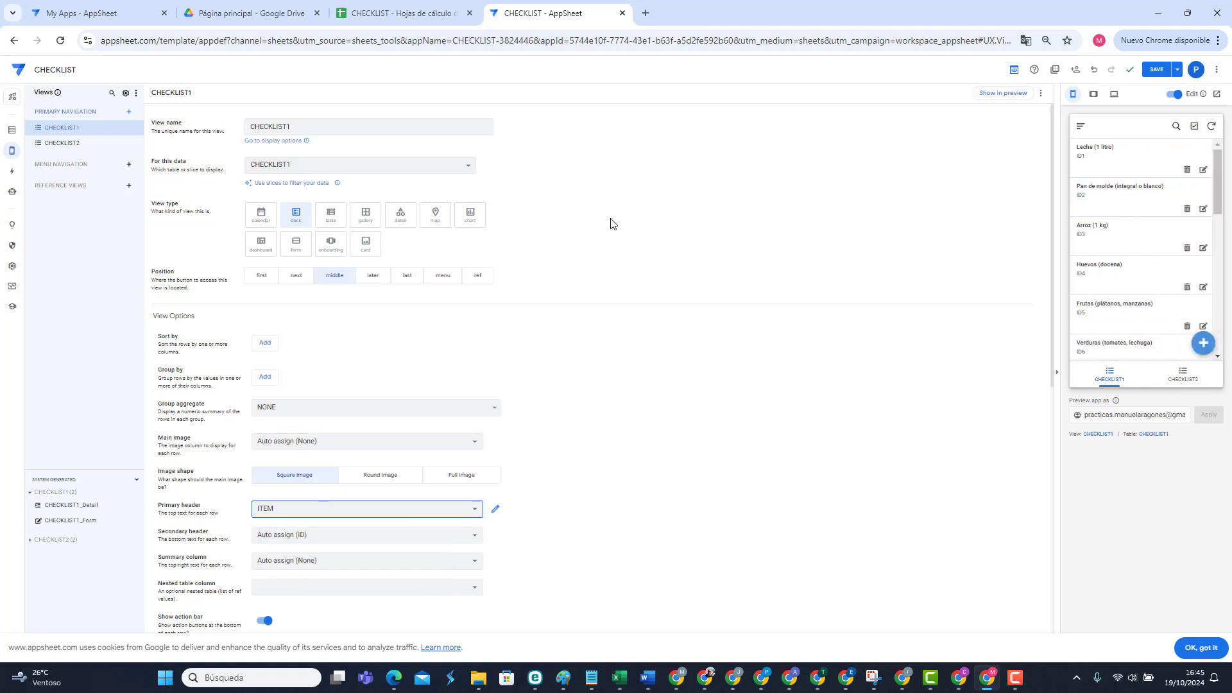
# Step: Change the CHECKLIST1 view to the table type with manual column order excluding ID, and save the app
pyautogui.click(332, 218)
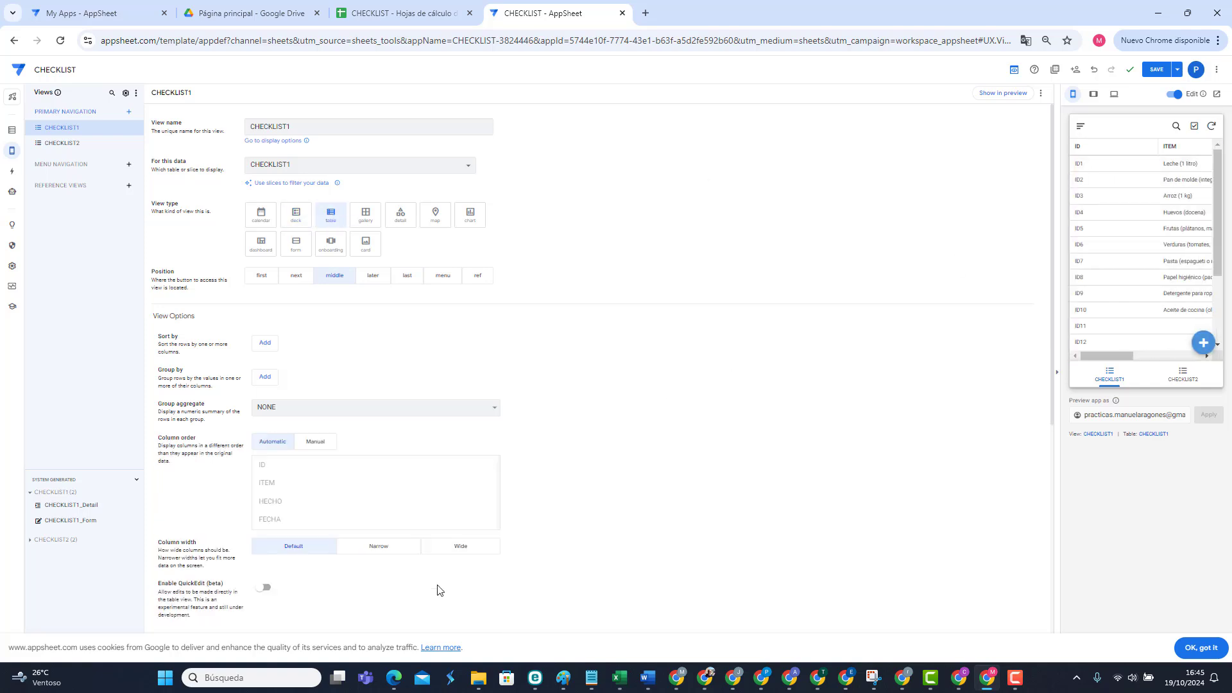
pyautogui.click(312, 442)
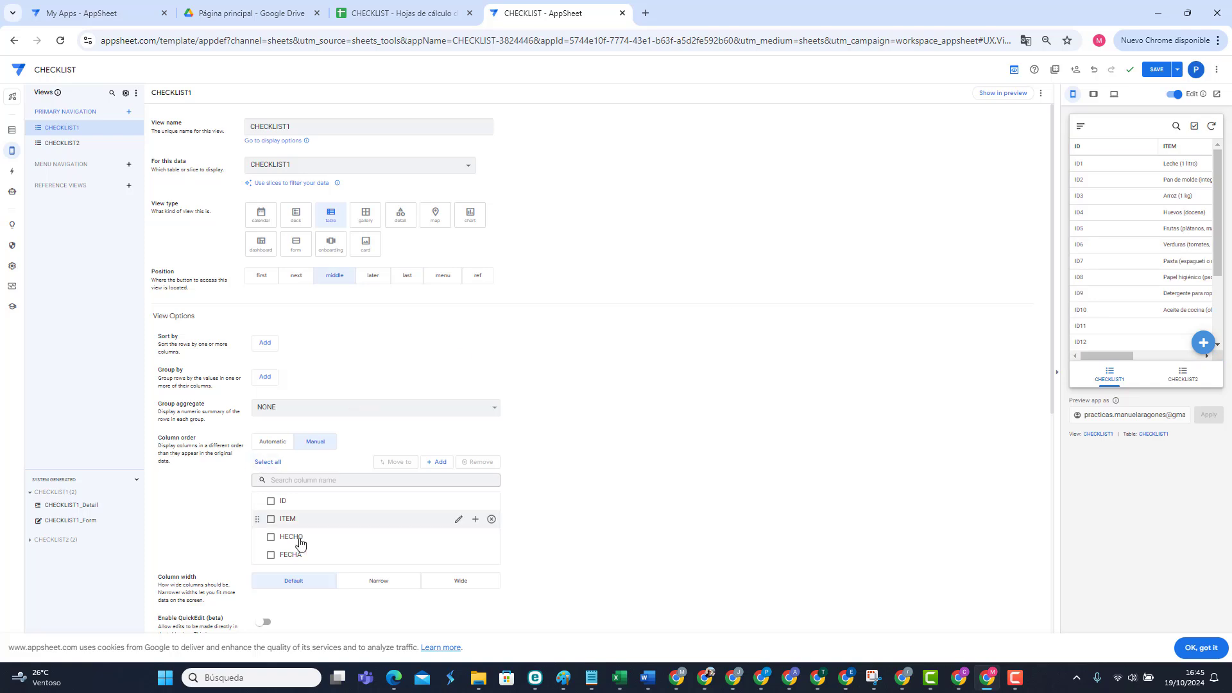
pyautogui.moveTo(332, 503)
pyautogui.click(491, 501)
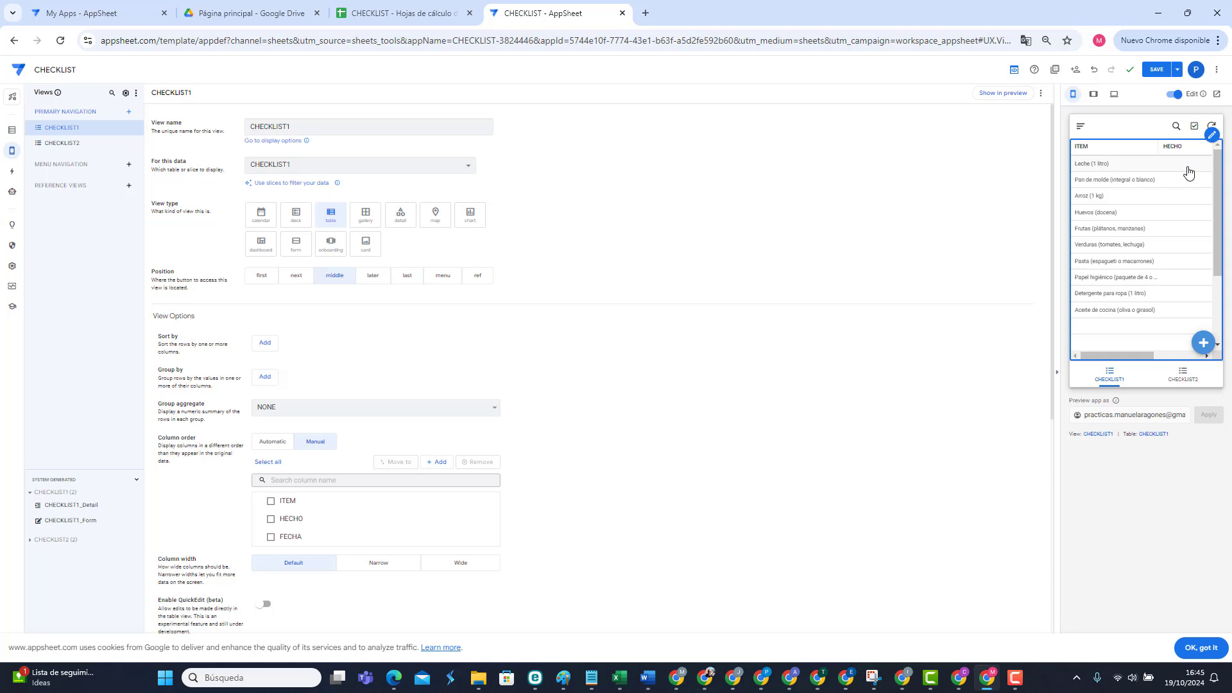
pyautogui.click(1156, 71)
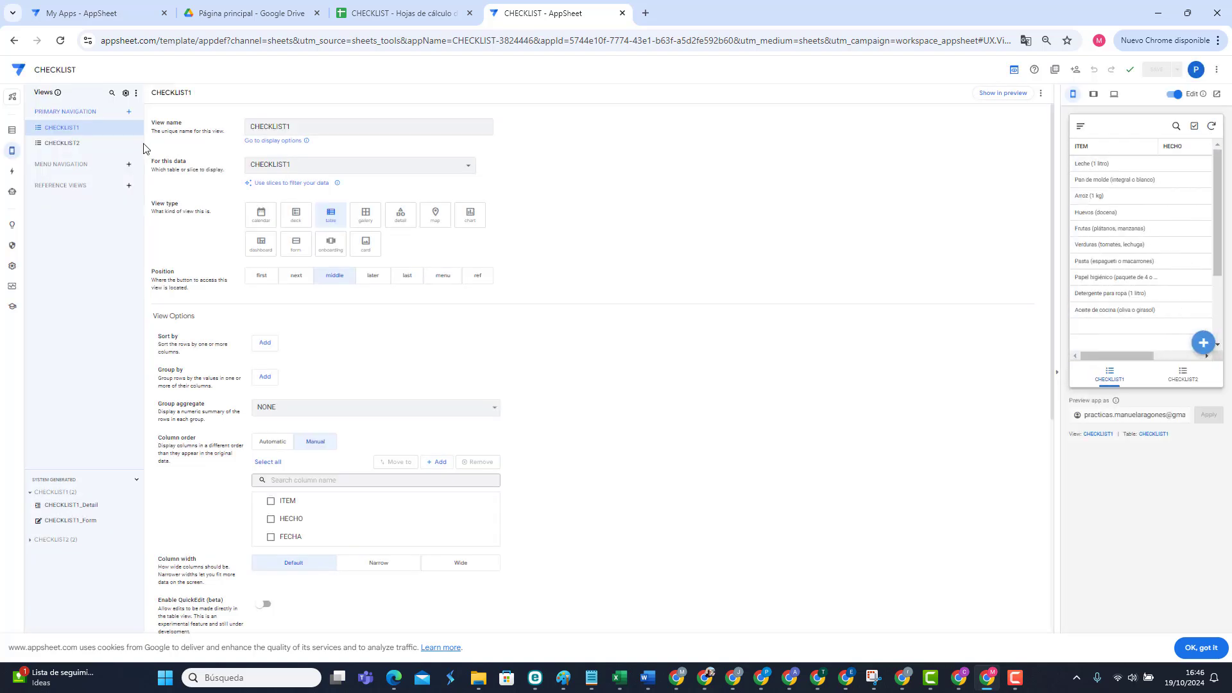
# Step: Create a new action for the CHECKLIST1 table named HECHO, keeping the effect "Data: set the values of some columns in this row"
pyautogui.click(12, 173)
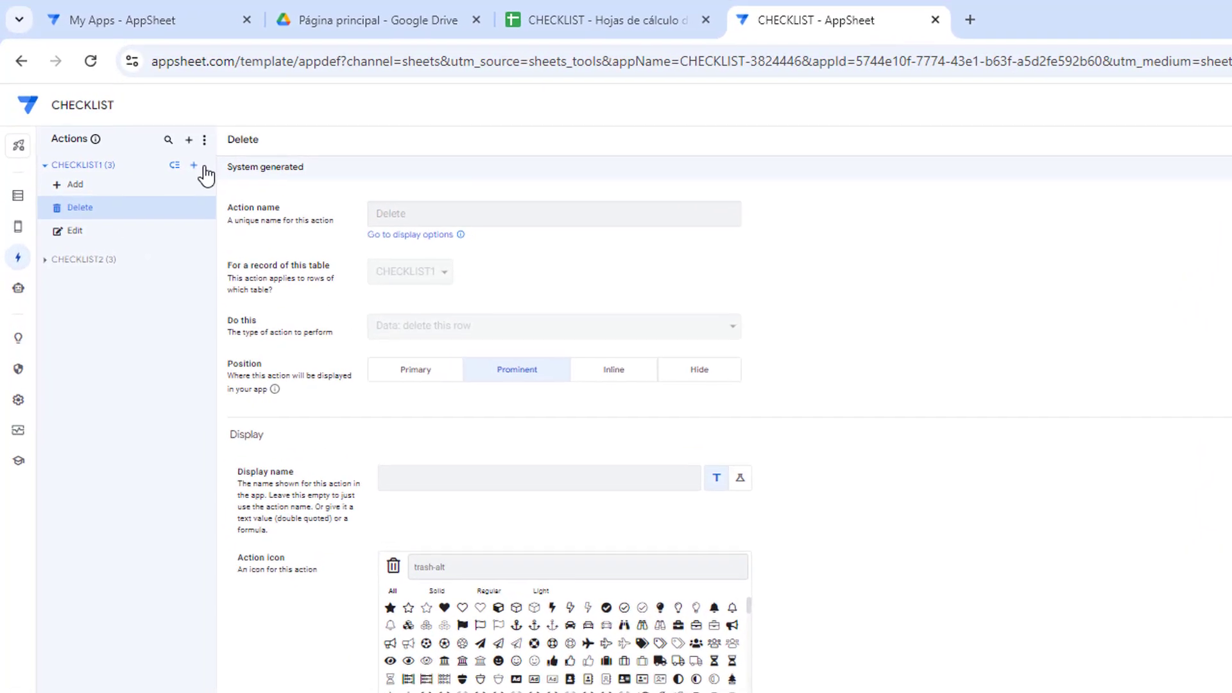
pyautogui.click(193, 166)
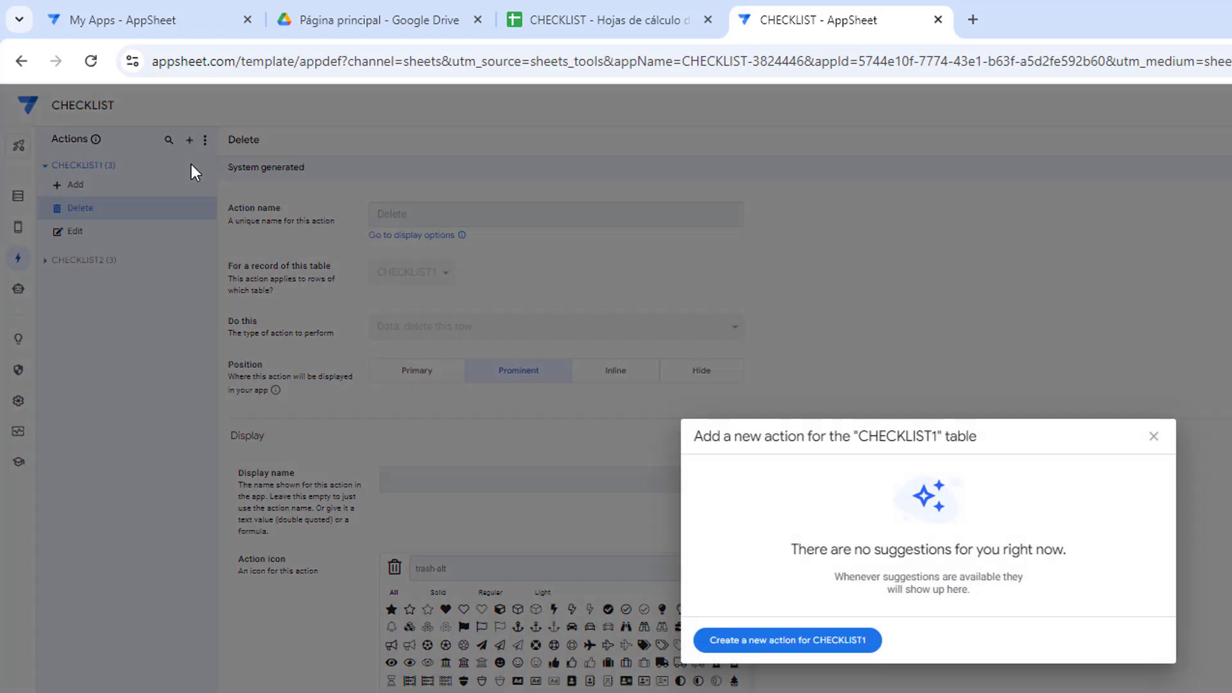
pyautogui.click(788, 640)
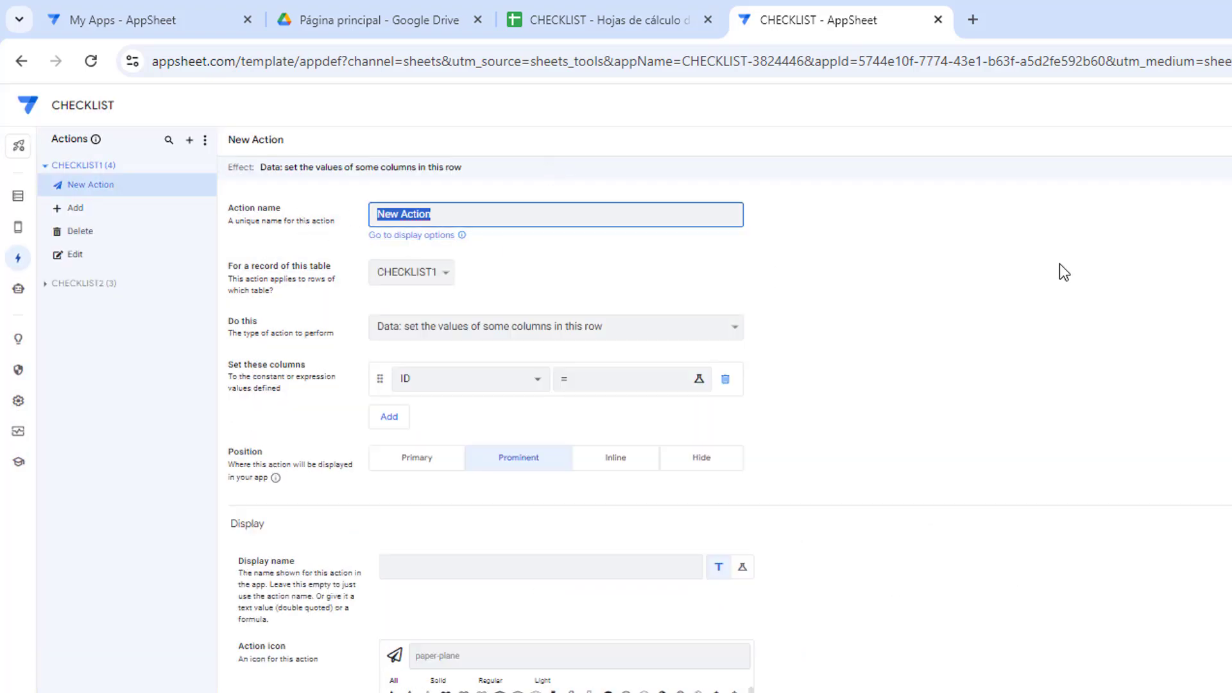
pyautogui.write('HECHO')
pyautogui.click(530, 325)
pyautogui.click(527, 327)
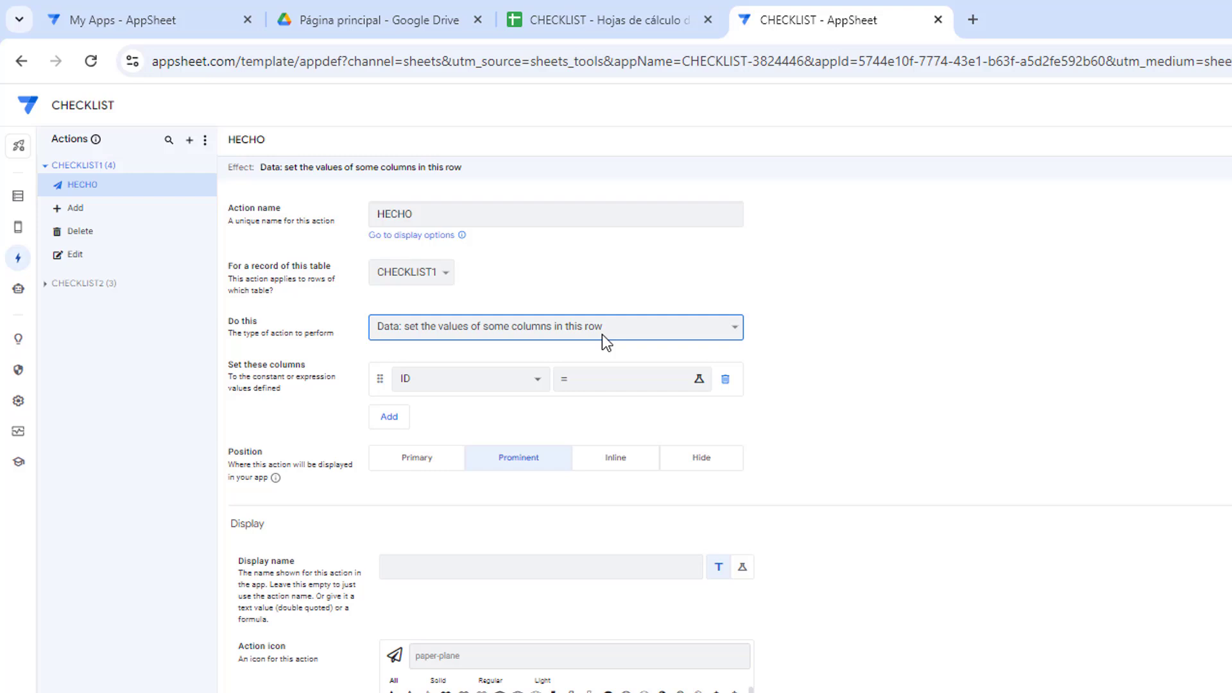
# Step: Make the HECHO action set the HECHO column to the expression "OK"
pyautogui.click(523, 384)
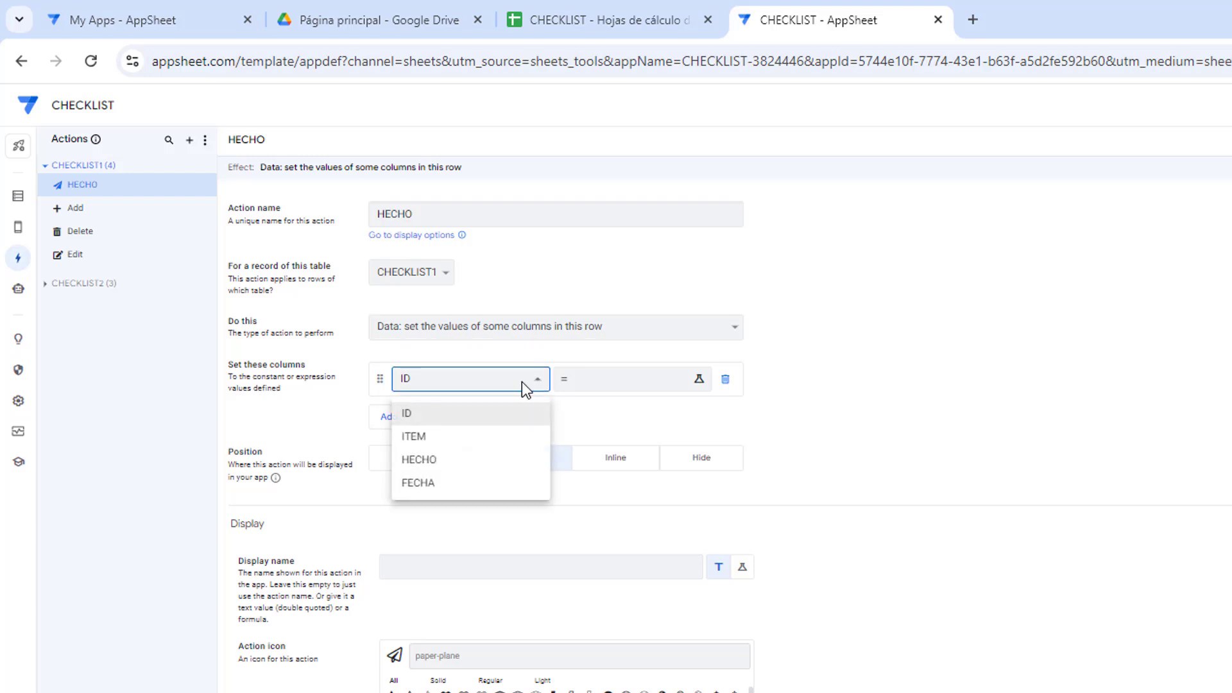
pyautogui.click(428, 460)
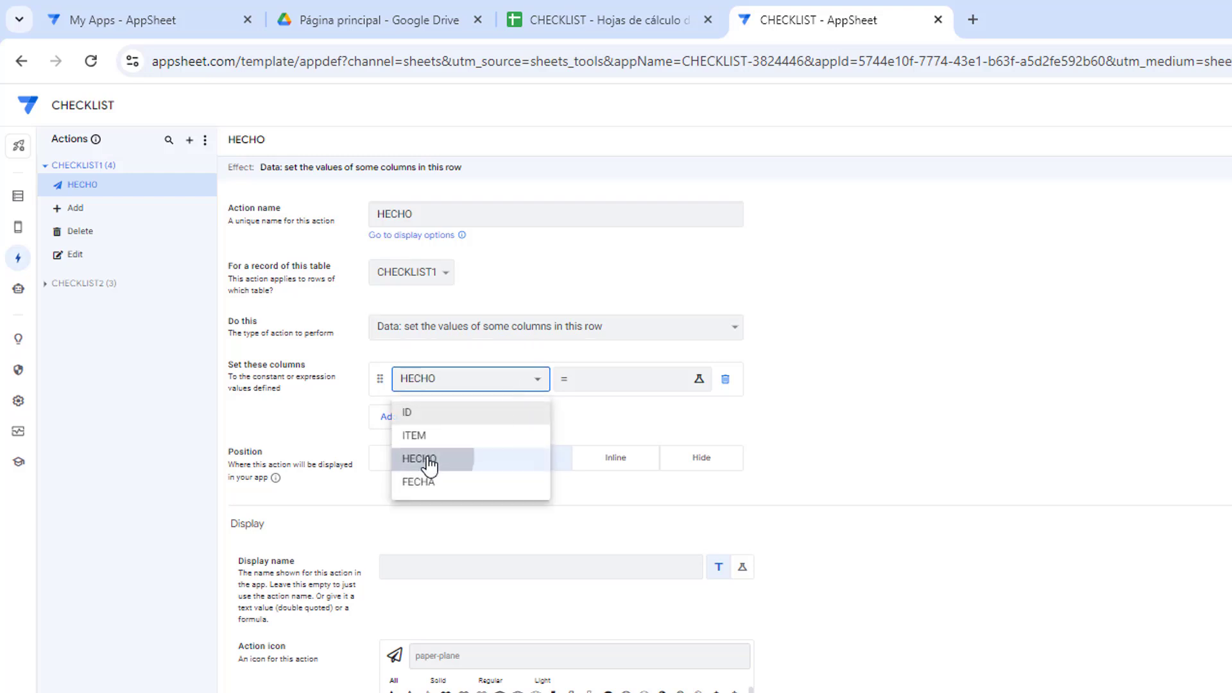
pyautogui.click(627, 381)
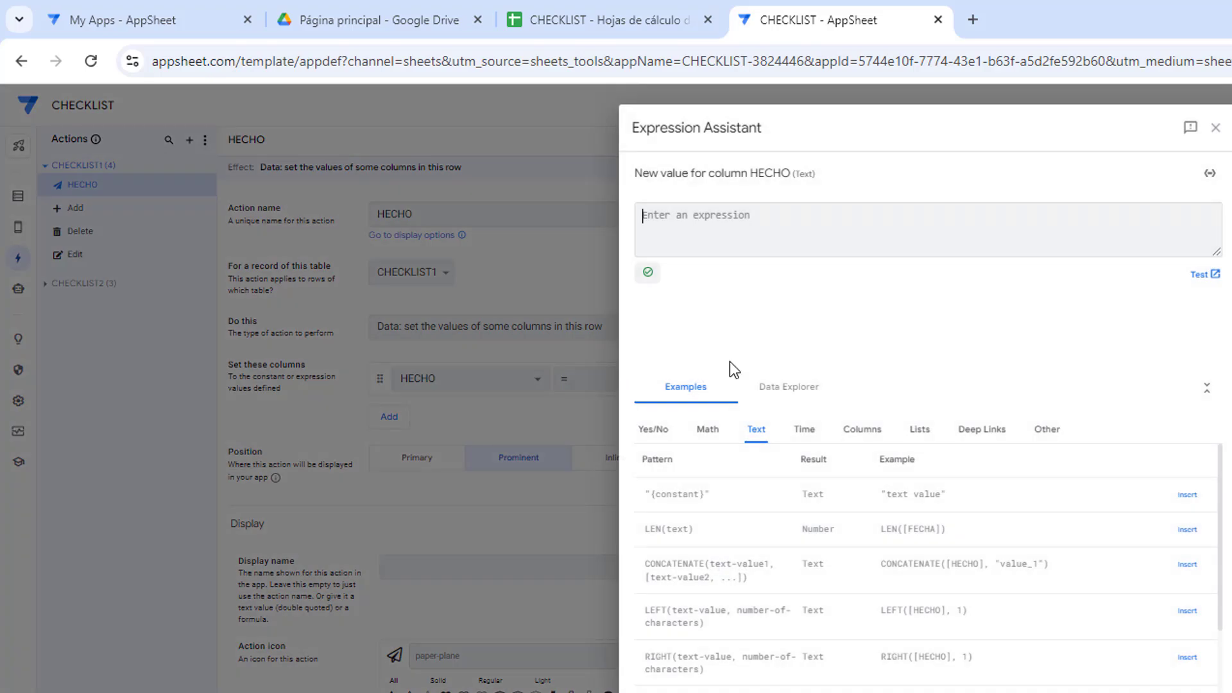
pyautogui.write('"OK')
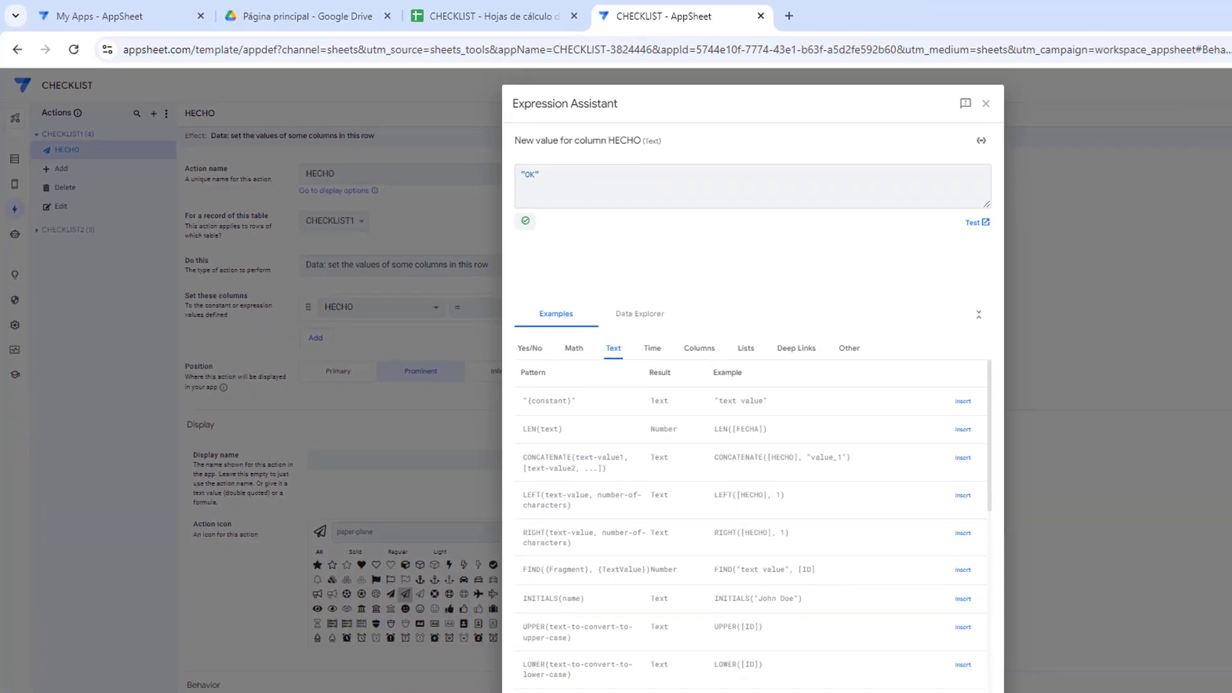
pyautogui.click(850, 665)
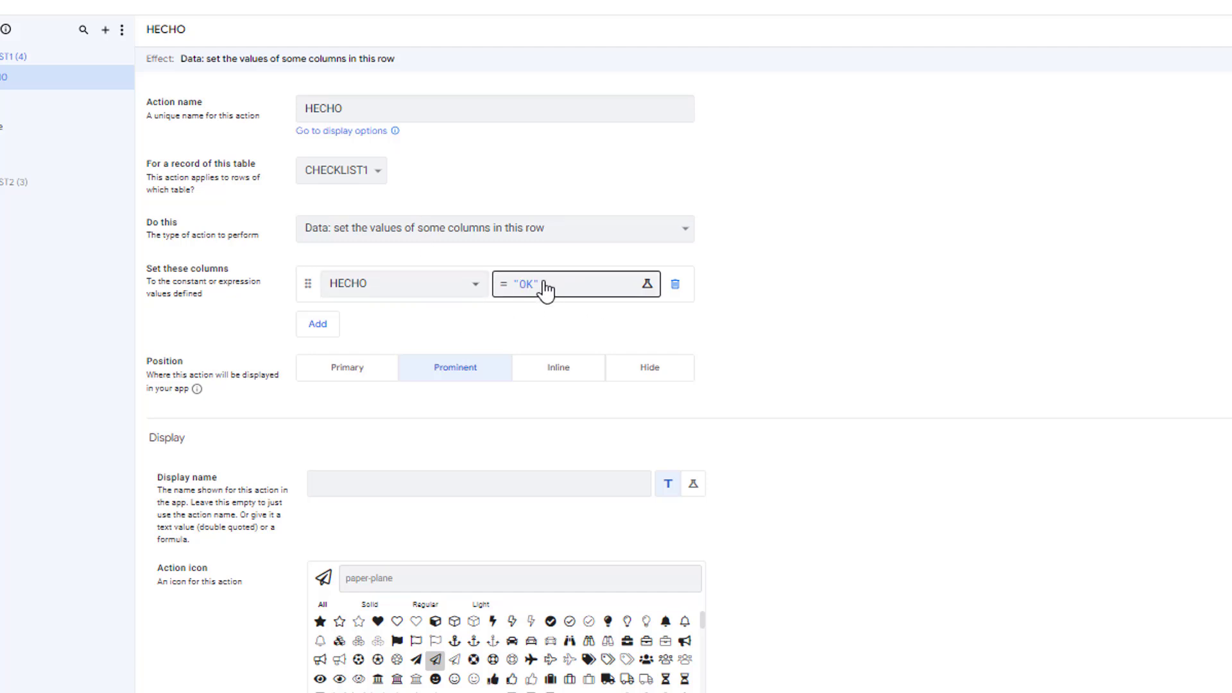
# Step: Search the action icons for "check" and assign the solid circled check mark to the HECHO action
pyautogui.click(468, 569)
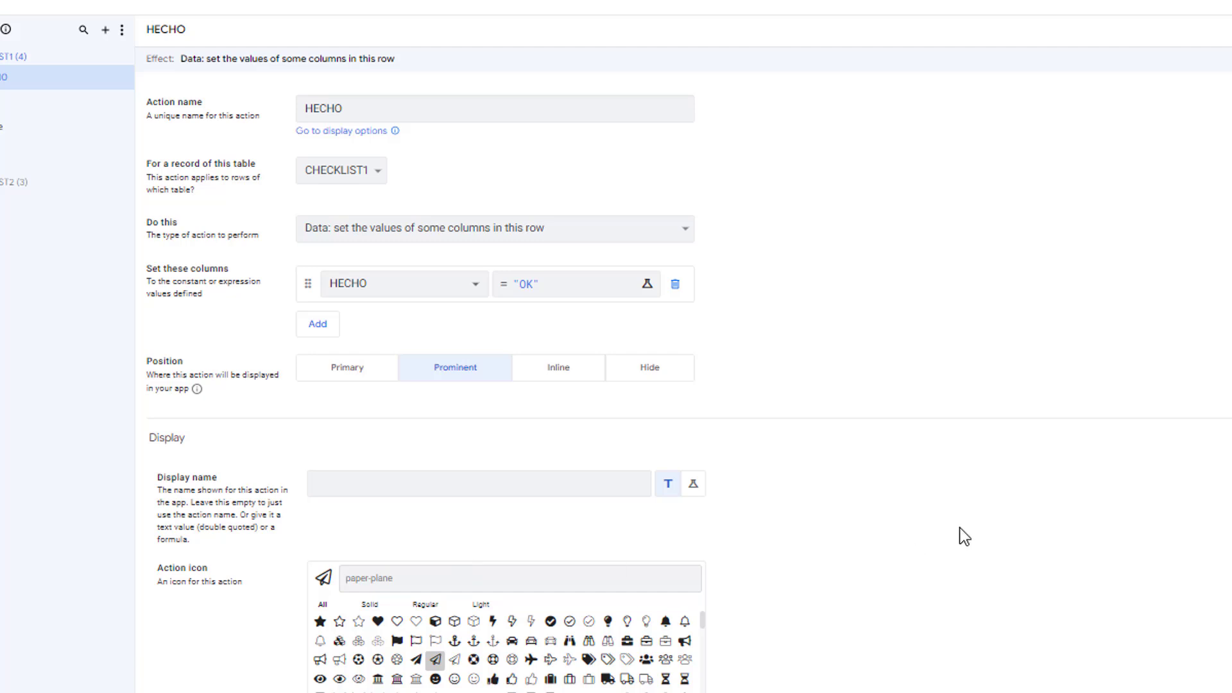
pyautogui.write('checkkkkkk')
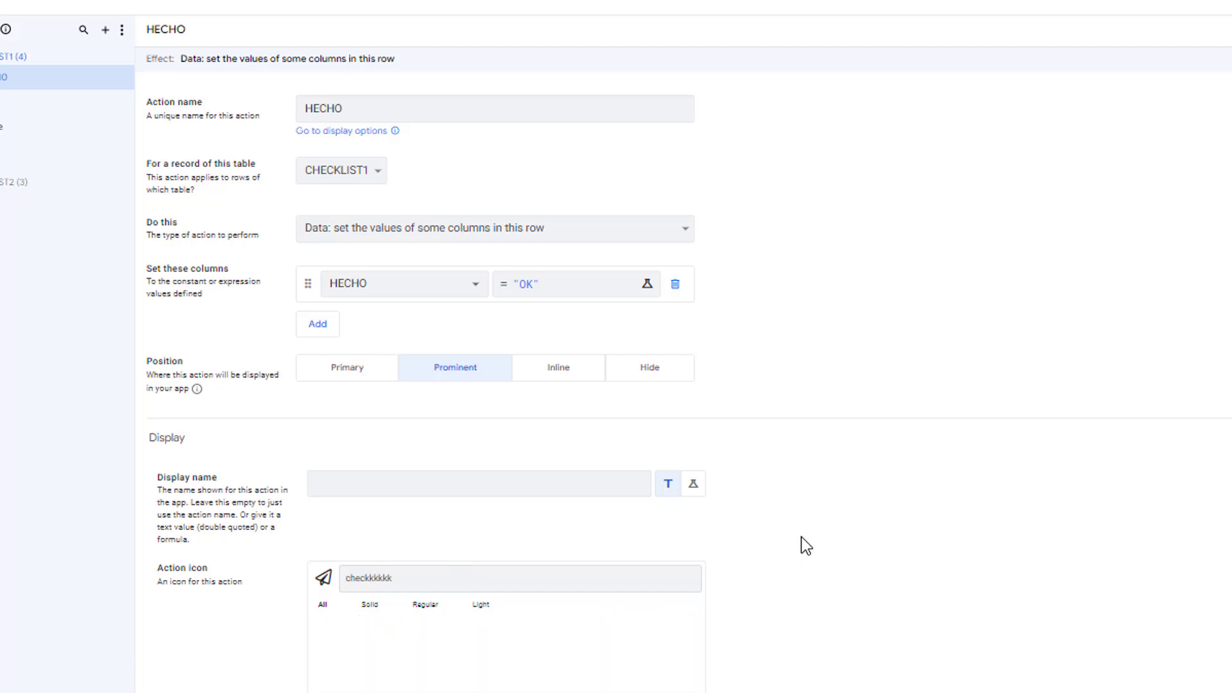
pyautogui.press('BackSpace')
pyautogui.press('BackSpace')
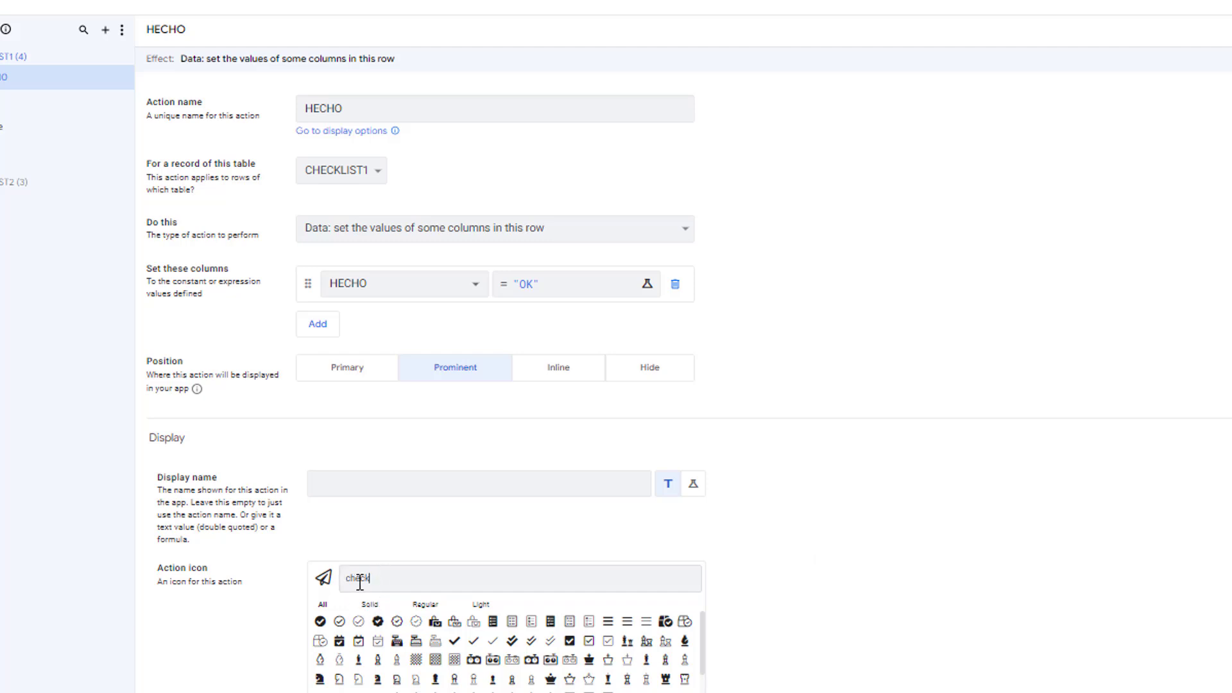
pyautogui.click(321, 621)
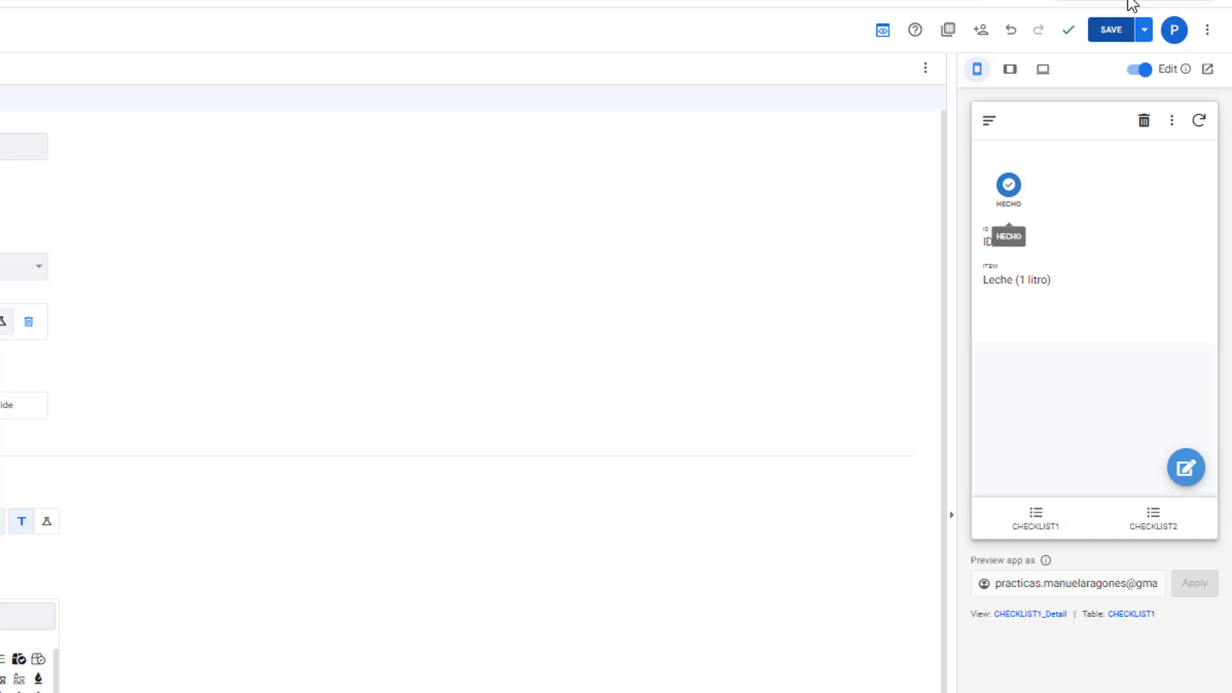
# Step: Save the app and set the HECHO action's position to Inline
pyautogui.click(1111, 32)
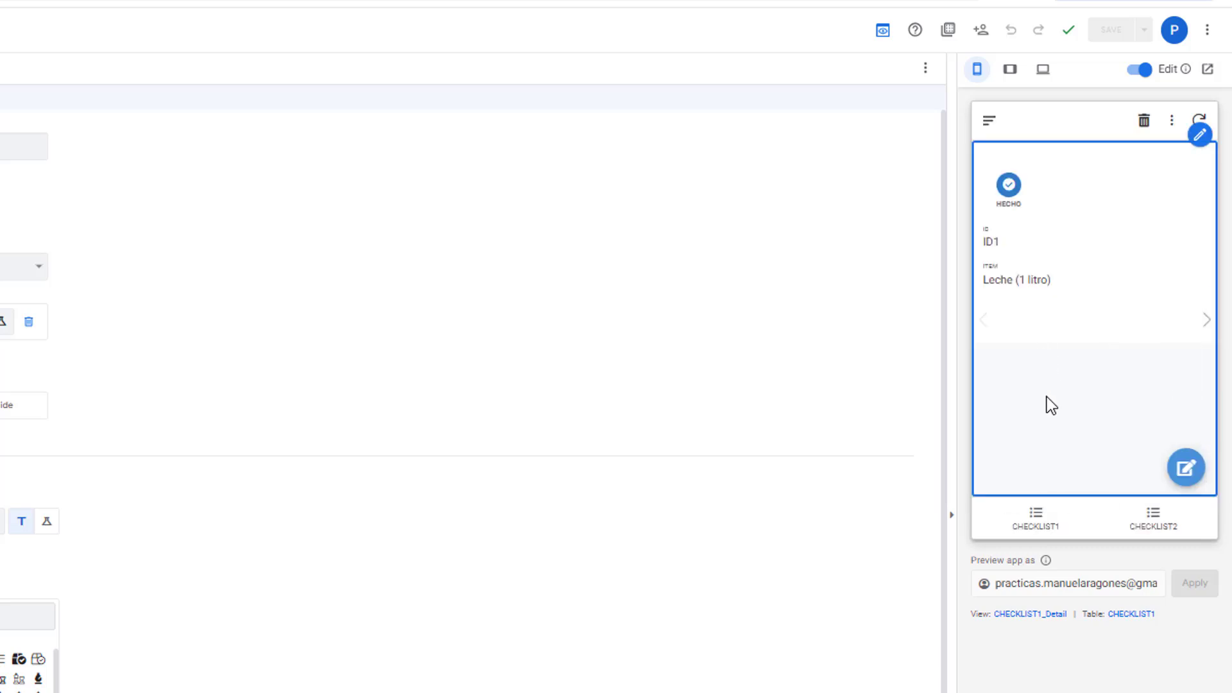
pyautogui.click(1050, 528)
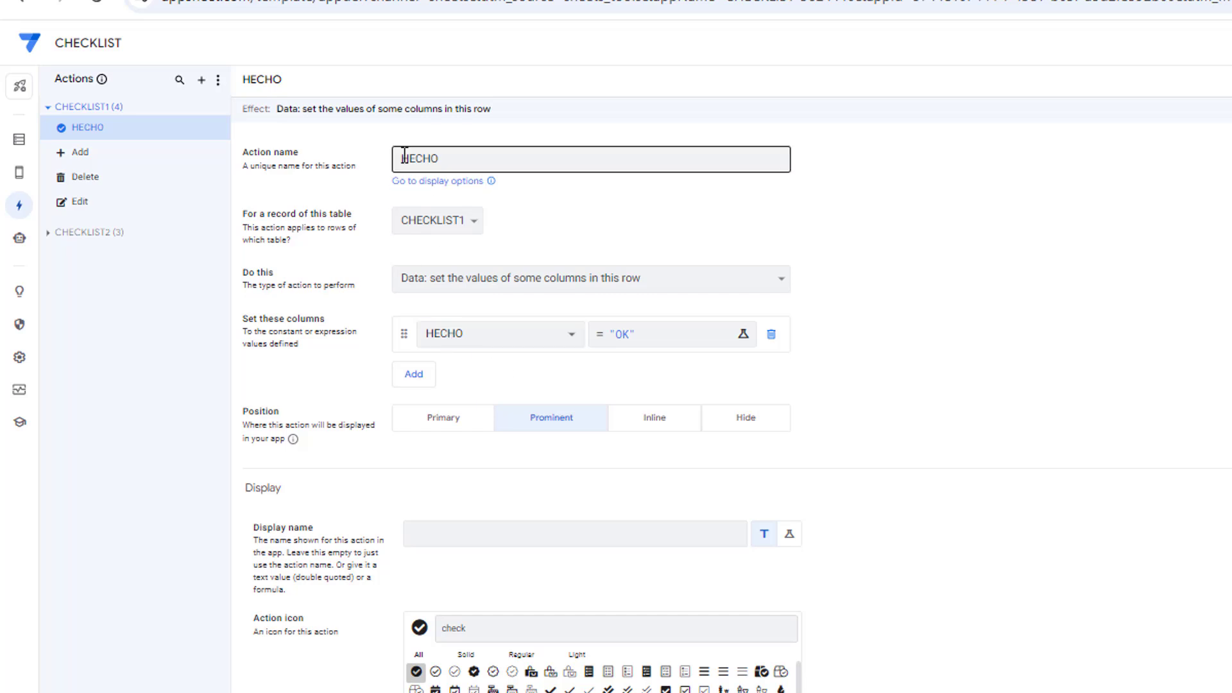
pyautogui.click(654, 425)
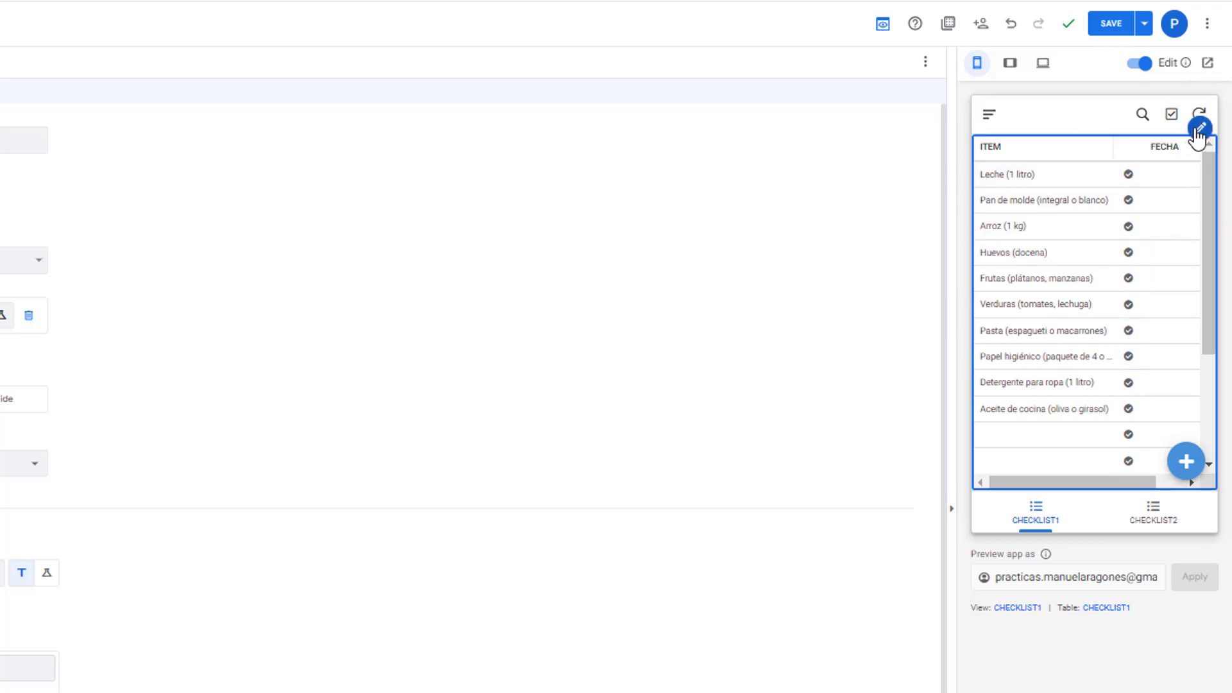
# Step: Remove the FECHA column from the CHECKLIST1 view's manual column order and save the app
pyautogui.click(1202, 141)
pyautogui.click(1132, 168)
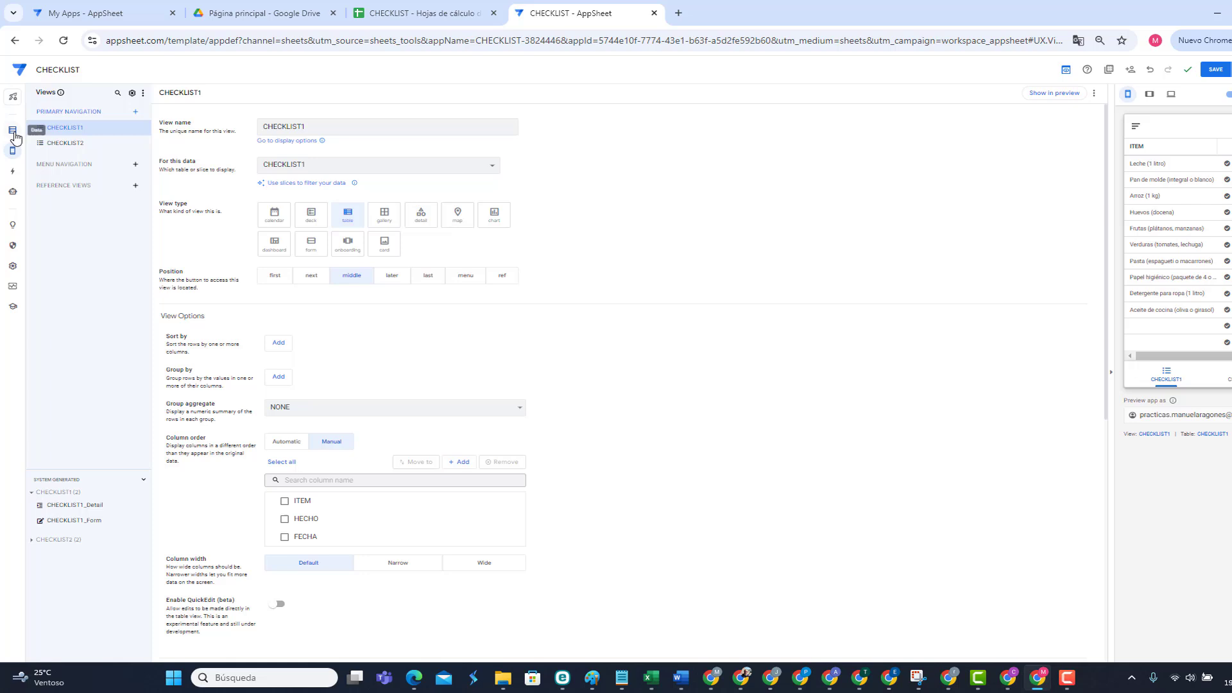
pyautogui.click(13, 132)
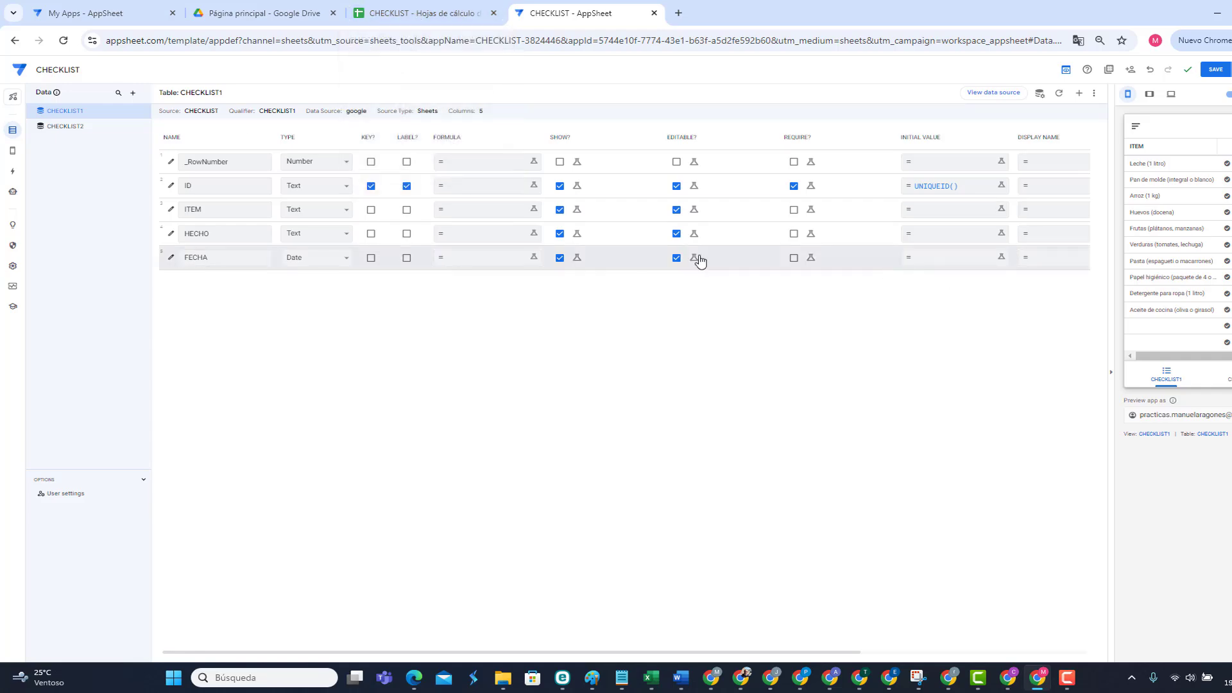
pyautogui.click(14, 154)
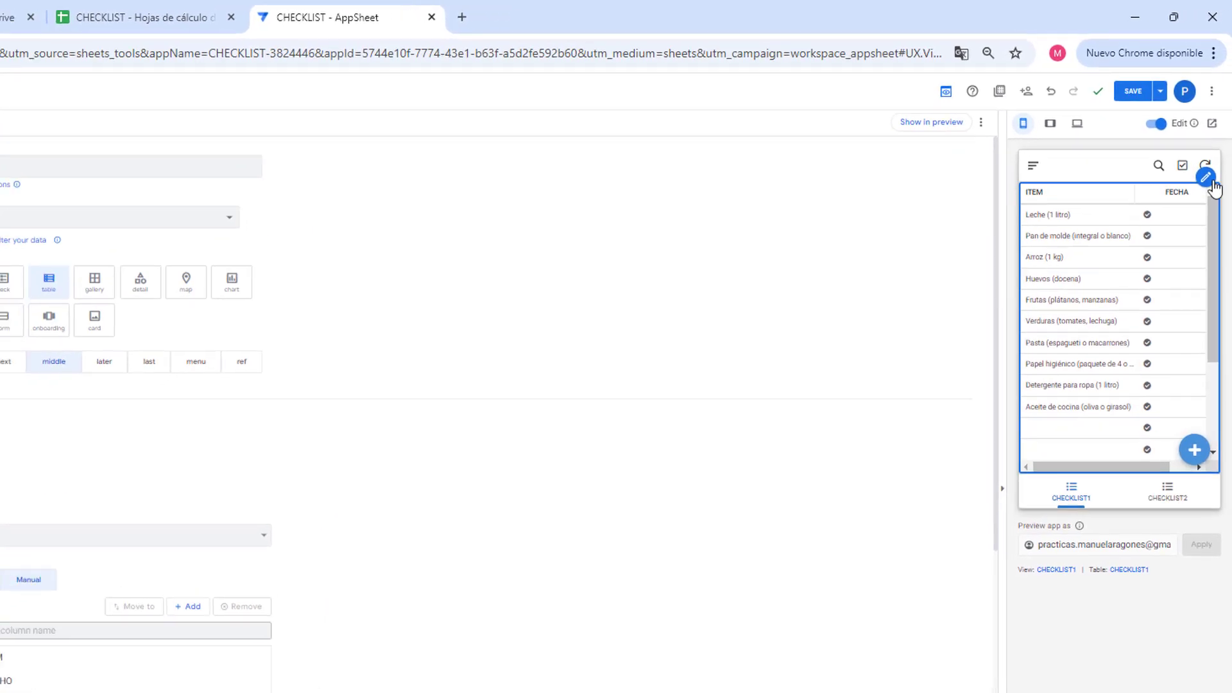
pyautogui.click(1209, 156)
pyautogui.click(1156, 175)
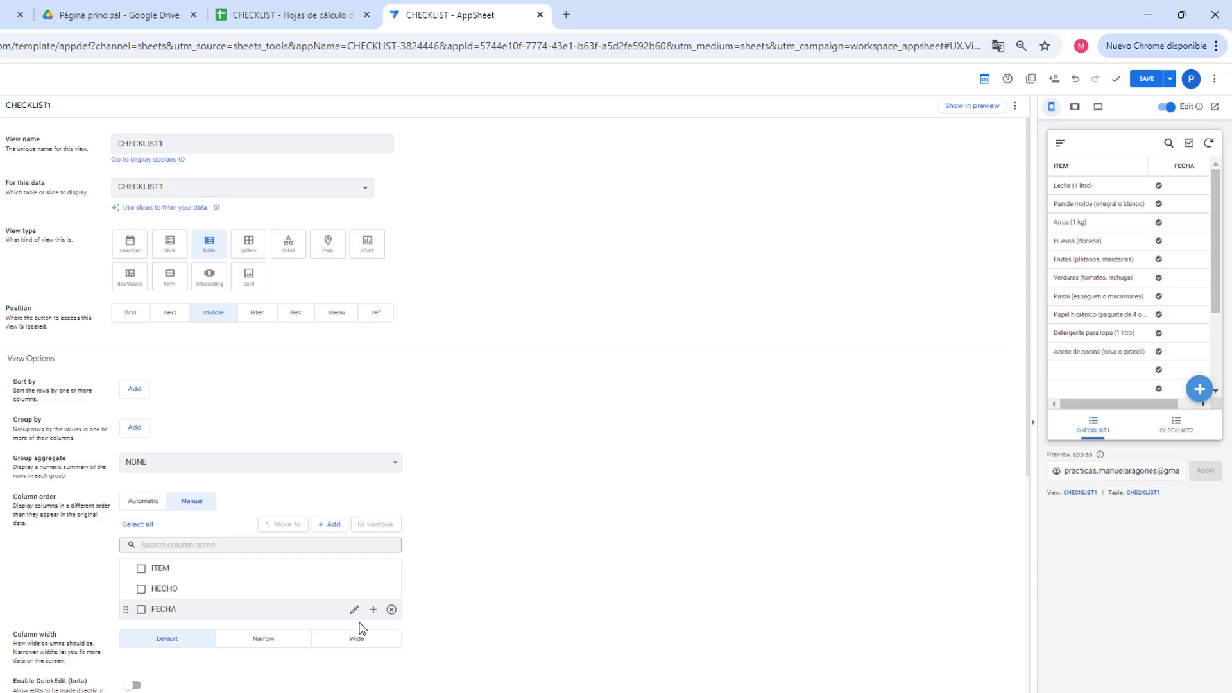
pyautogui.click(392, 610)
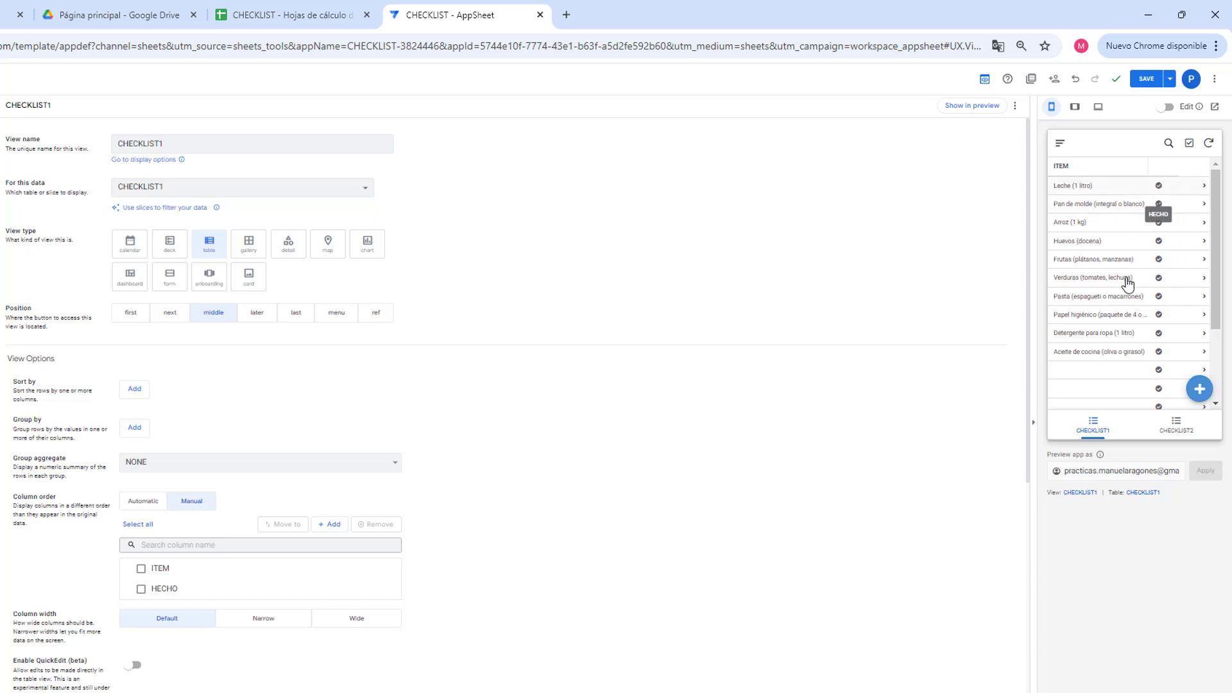
pyautogui.hotkey('ctrl', '+')
pyautogui.hotkey('ctrl', '+')
pyautogui.hotkey('ctrl', '+')
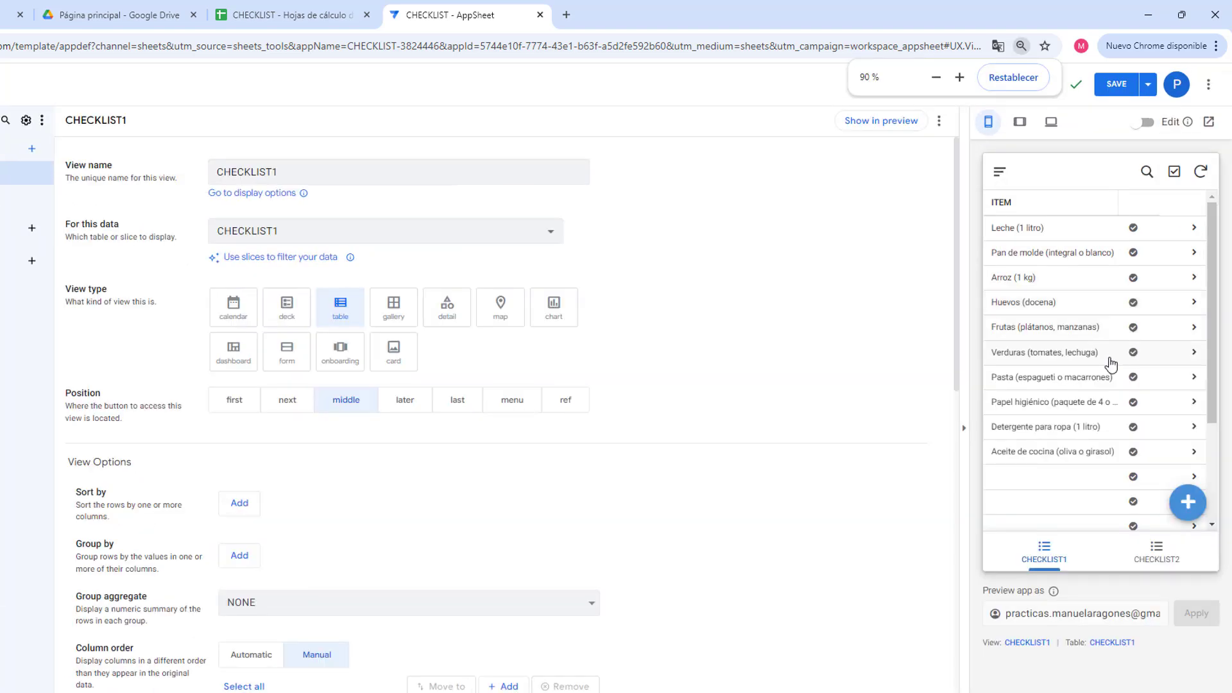
pyautogui.hotkey('ctrl', '+')
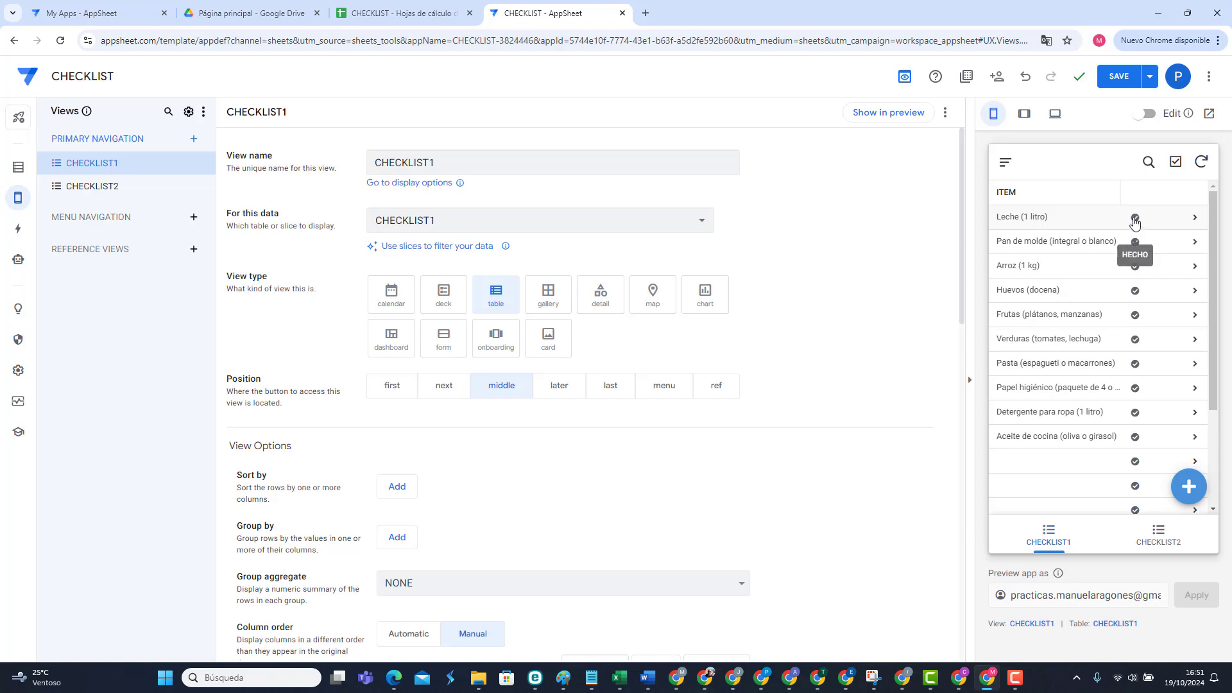
pyautogui.click(1119, 78)
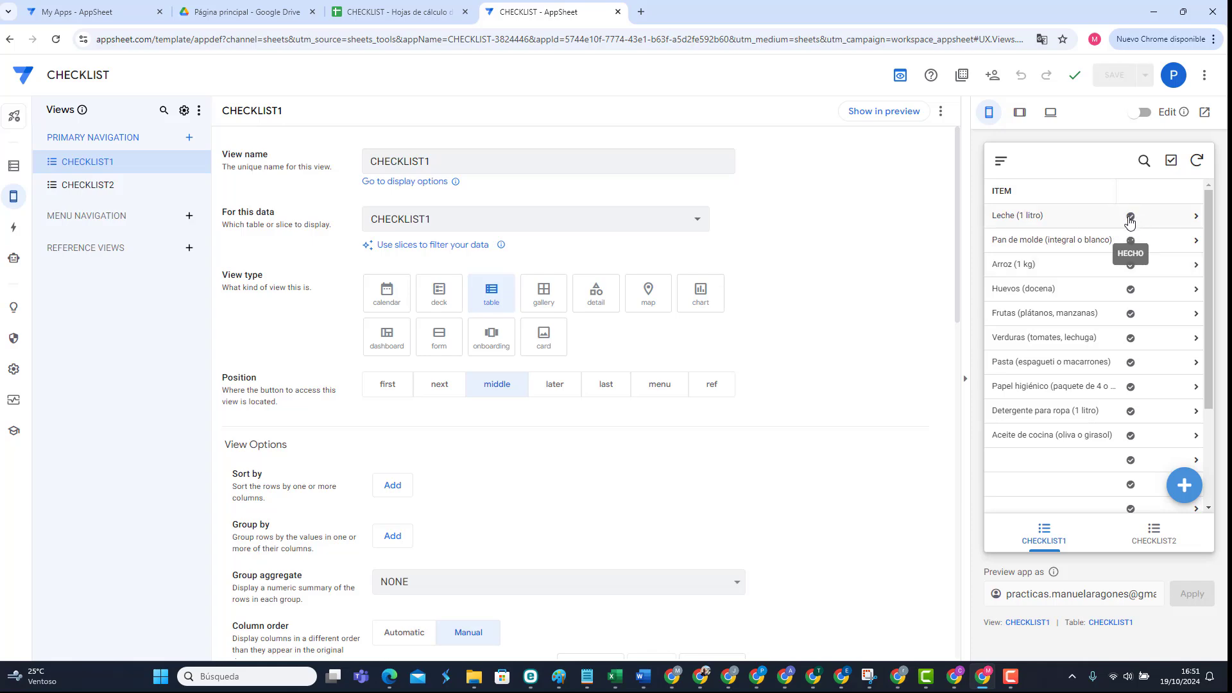
# Step: Switch to the CHECKLIST spreadsheet and fit the ITEM column's width to its contents
pyautogui.click(412, 13)
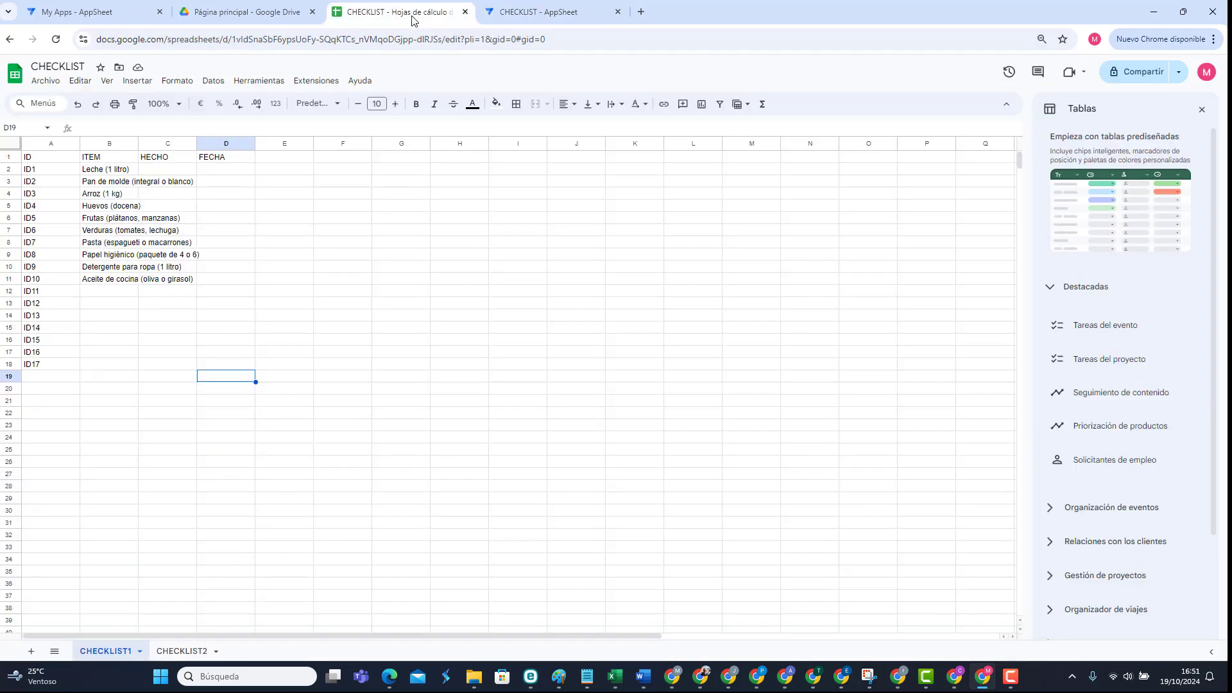
pyautogui.doubleClick(139, 146)
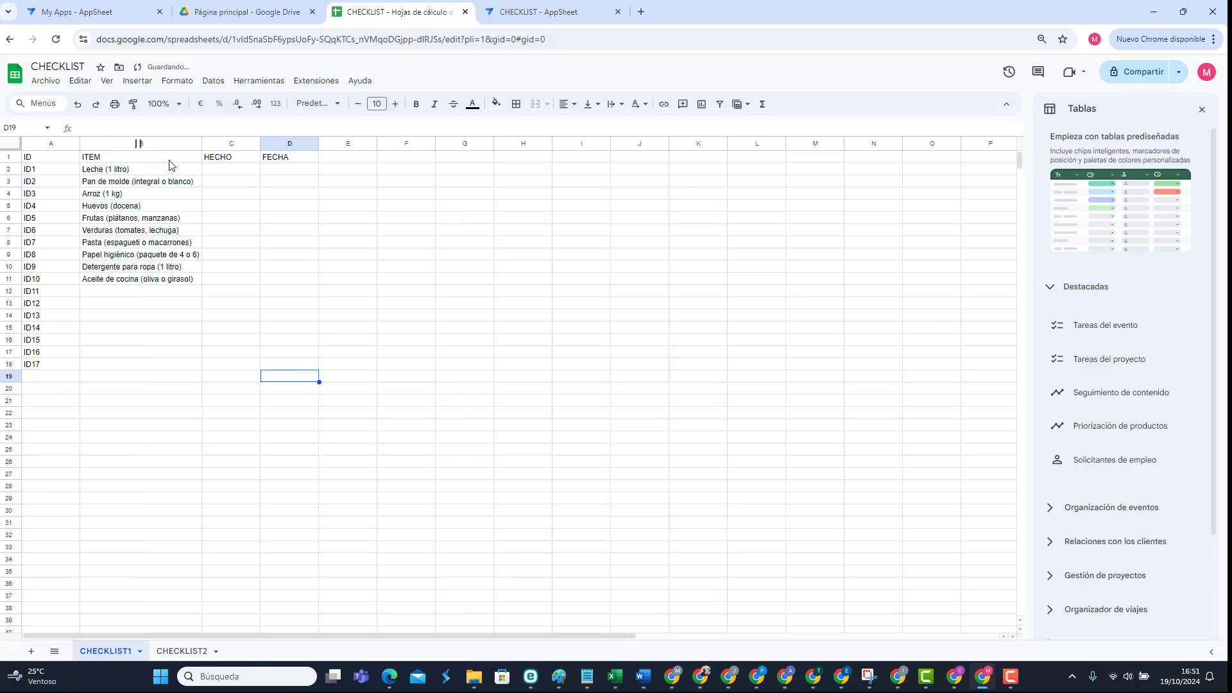
pyautogui.click(227, 172)
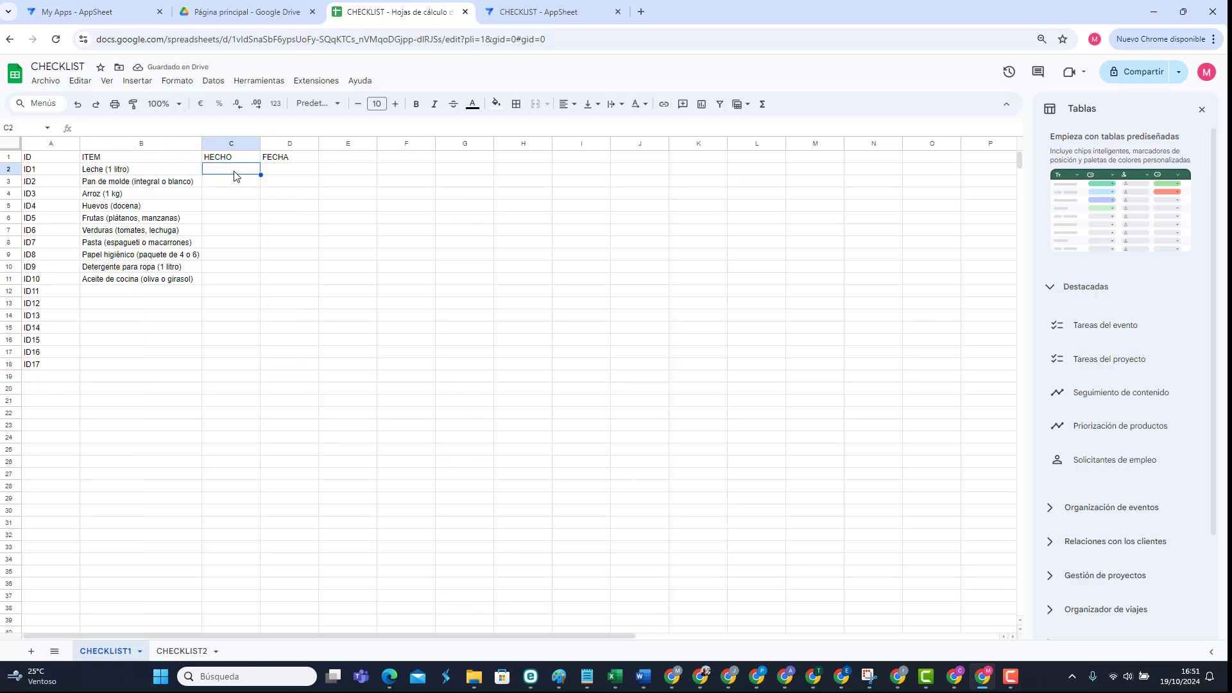
# Step: Run the HECHO action on Leche (1 litro) in the AppSheet preview and check its row in the spreadsheet
pyautogui.click(545, 11)
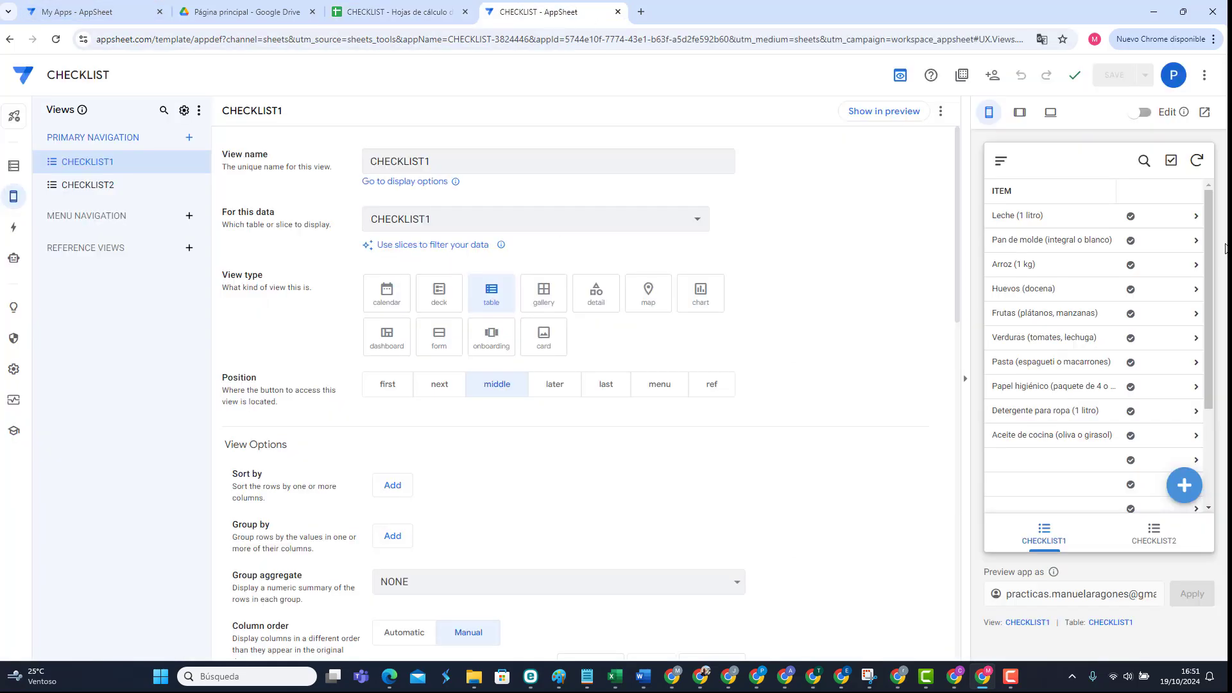
pyautogui.click(1132, 218)
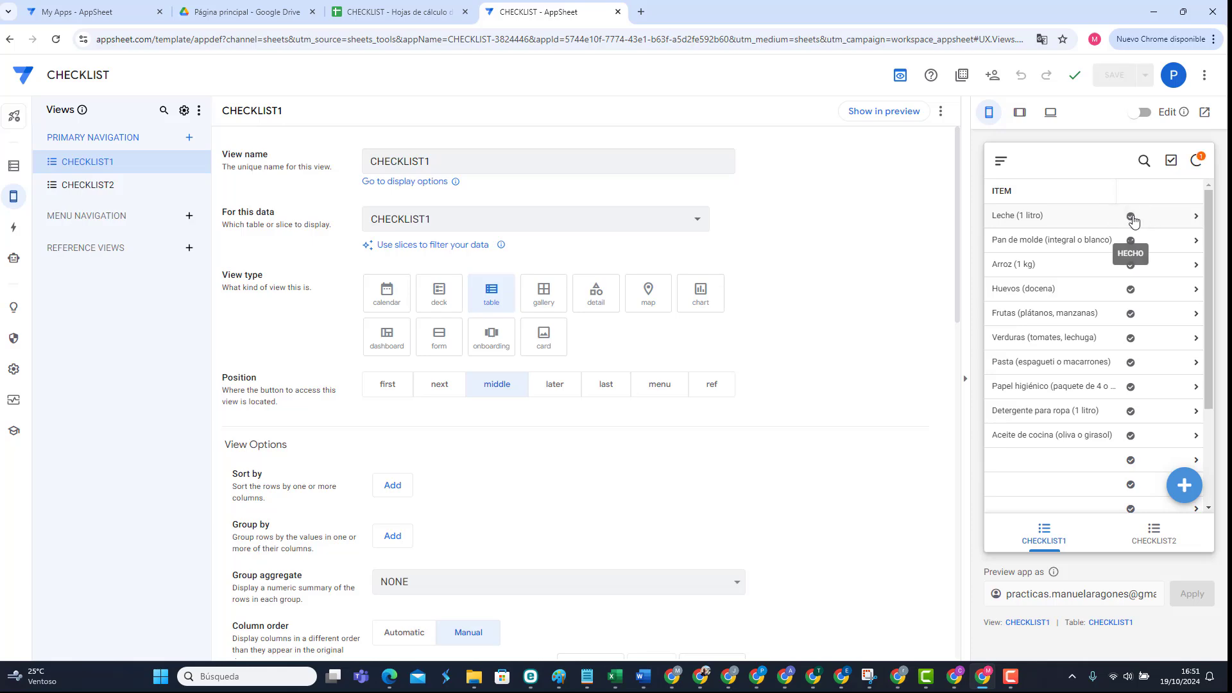
pyautogui.click(410, 16)
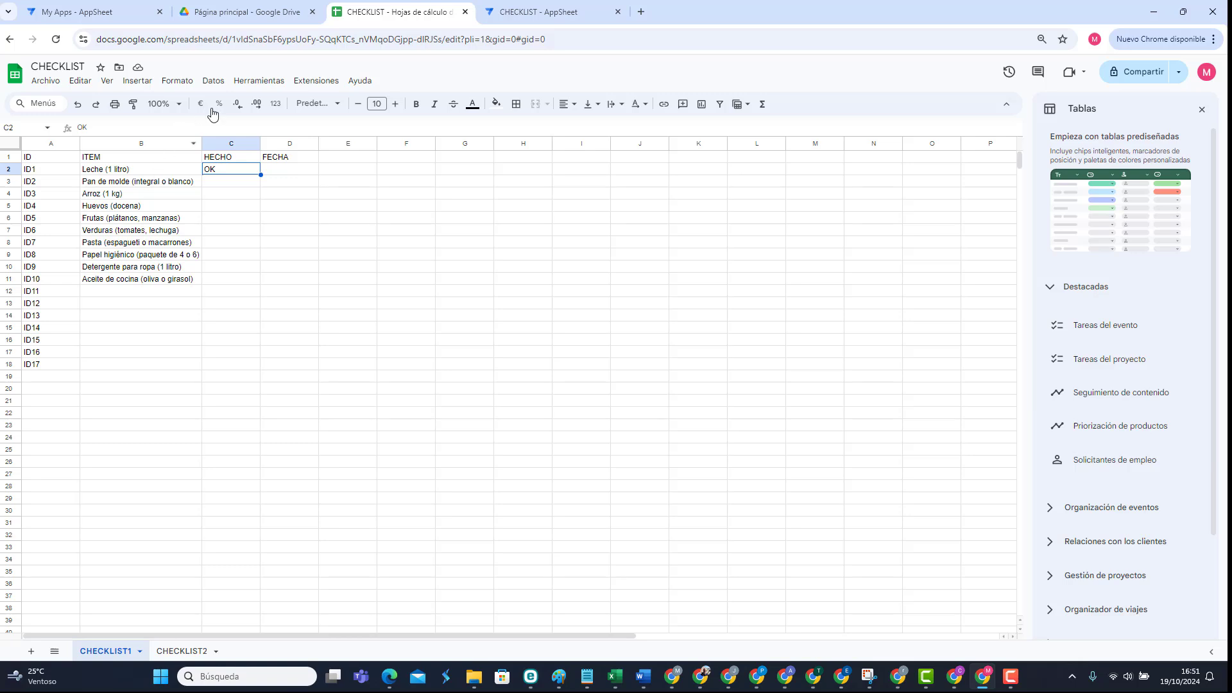
# Step: Back in AppSheet, set the initial value of CHECKLIST1's FECHA column to TODAY() and save the app
pyautogui.click(559, 17)
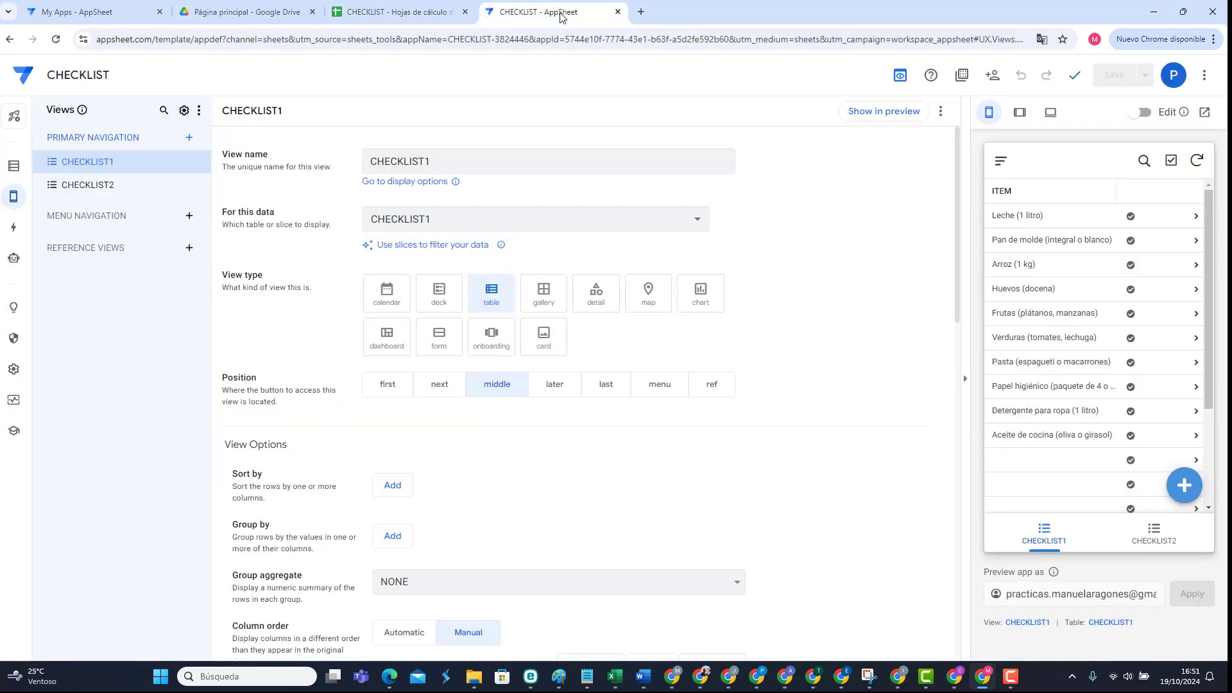
pyautogui.click(14, 166)
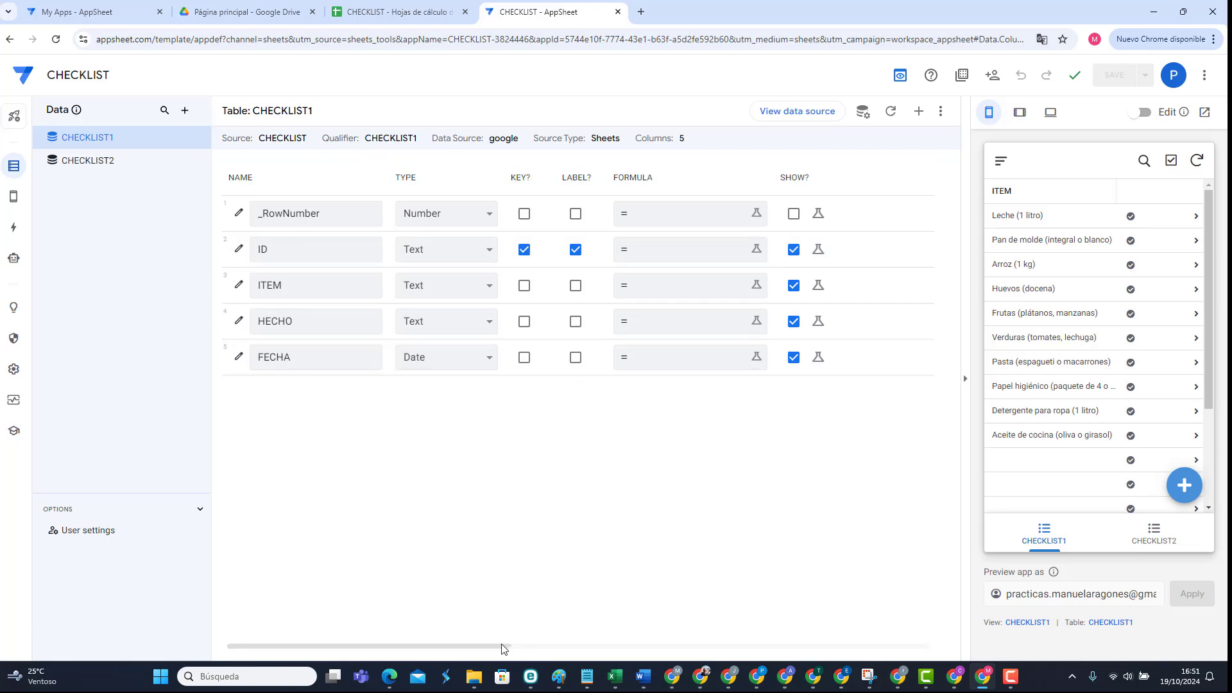
pyautogui.moveTo(503, 646); pyautogui.dragTo(703, 646)
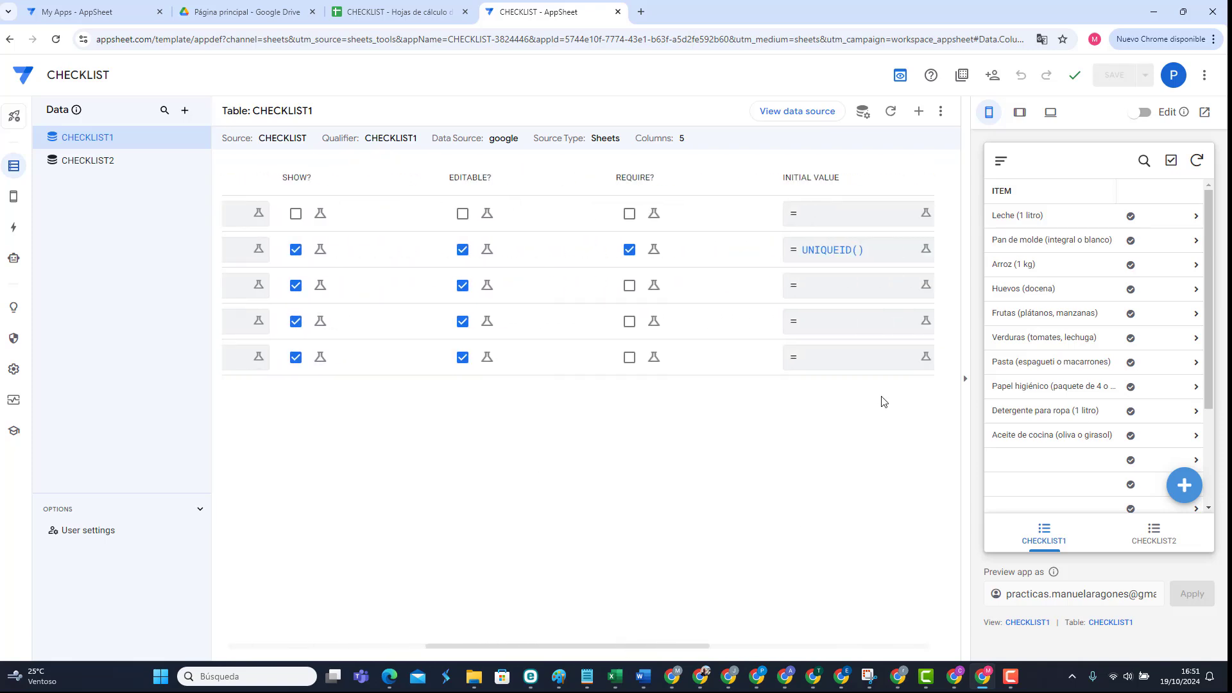
pyautogui.click(840, 369)
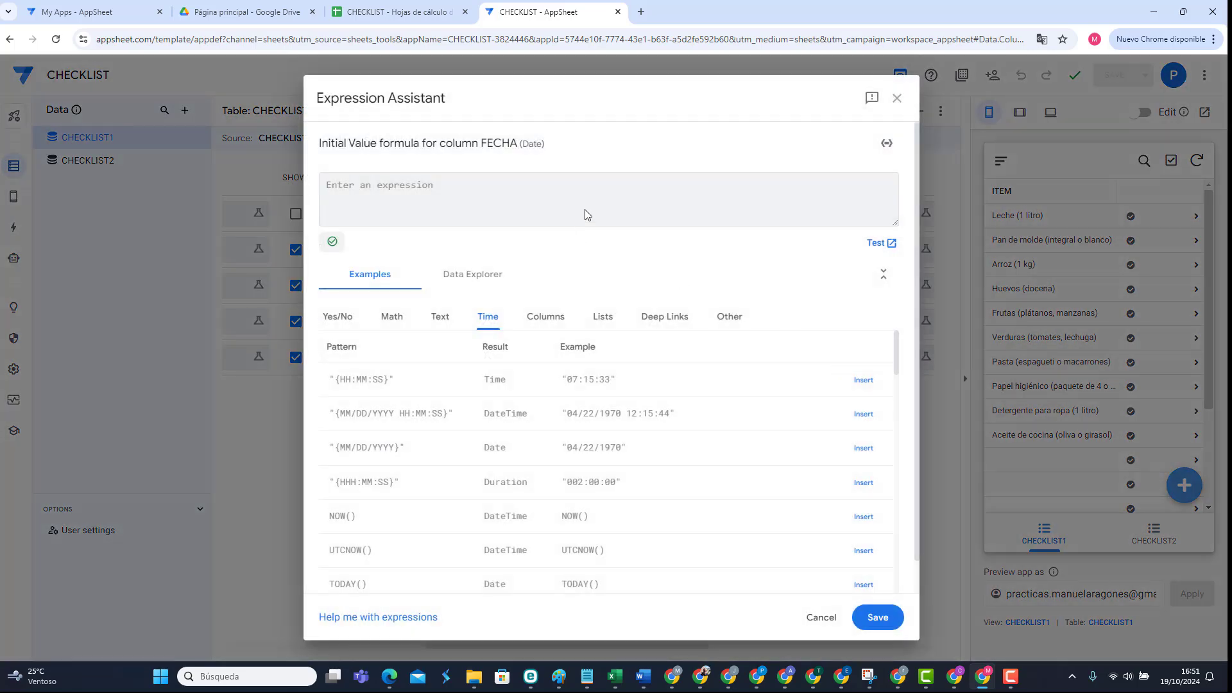
pyautogui.write('TODAY()')
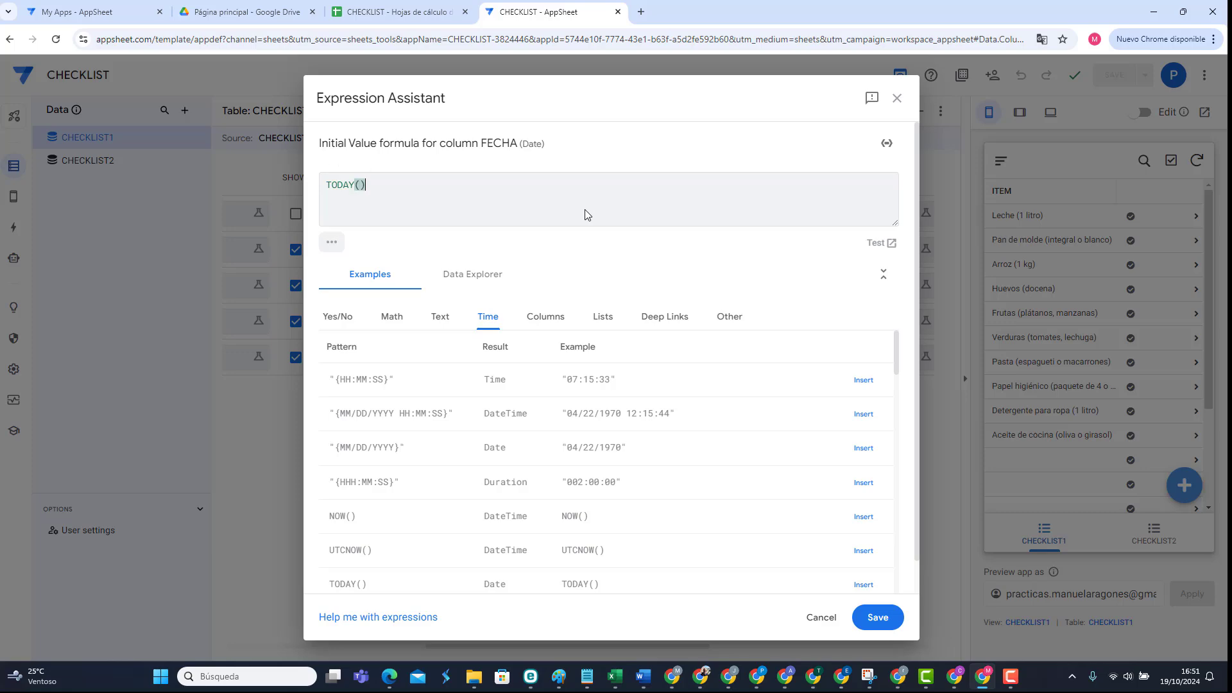
pyautogui.click(867, 618)
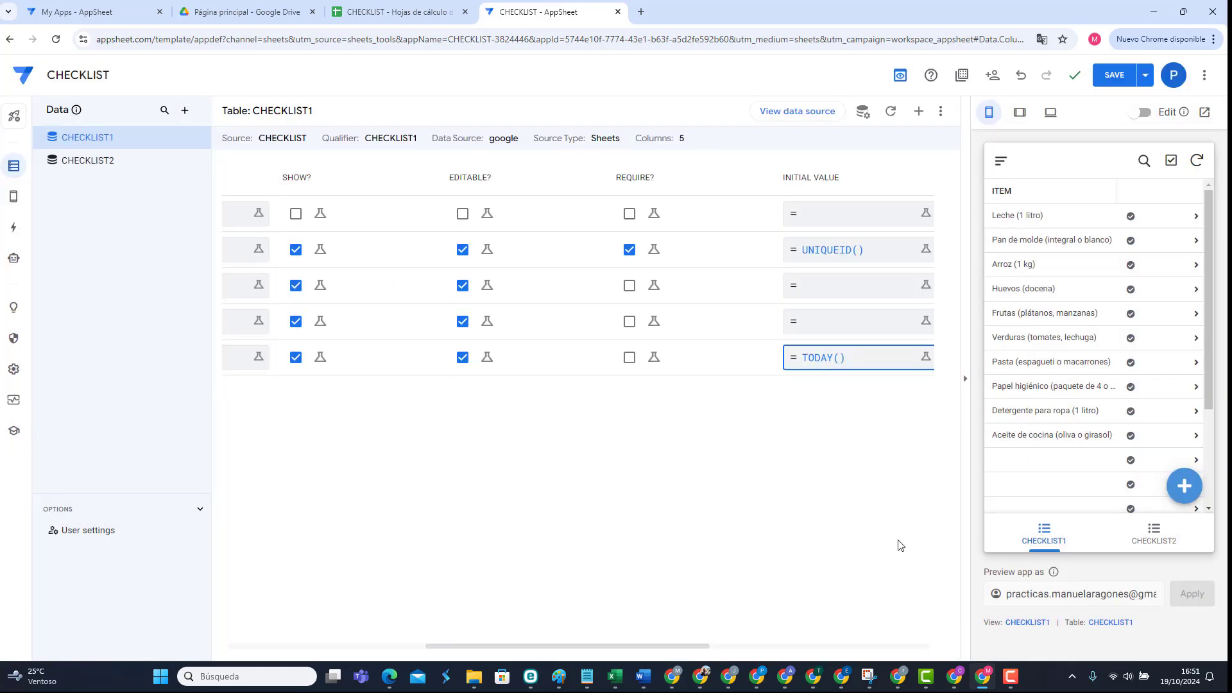
pyautogui.click(1114, 75)
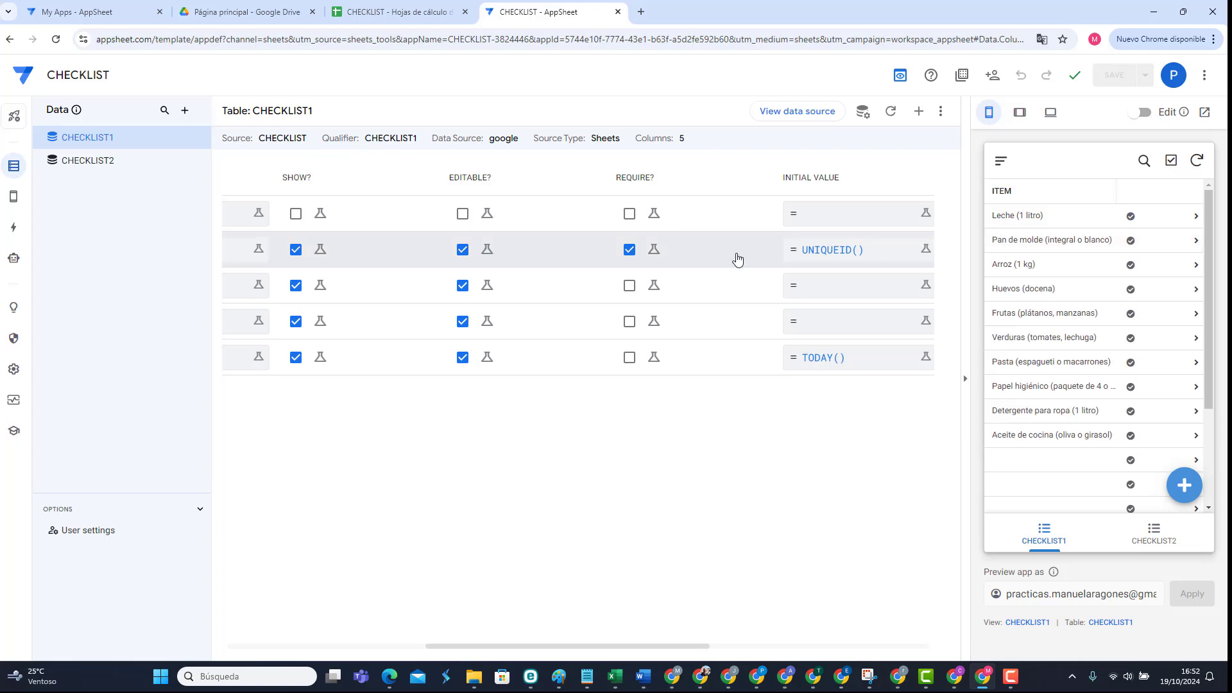
# Step: Make the HECHO action of CHECKLIST1 also set the FECHA column to TODAY()
pyautogui.click(13, 227)
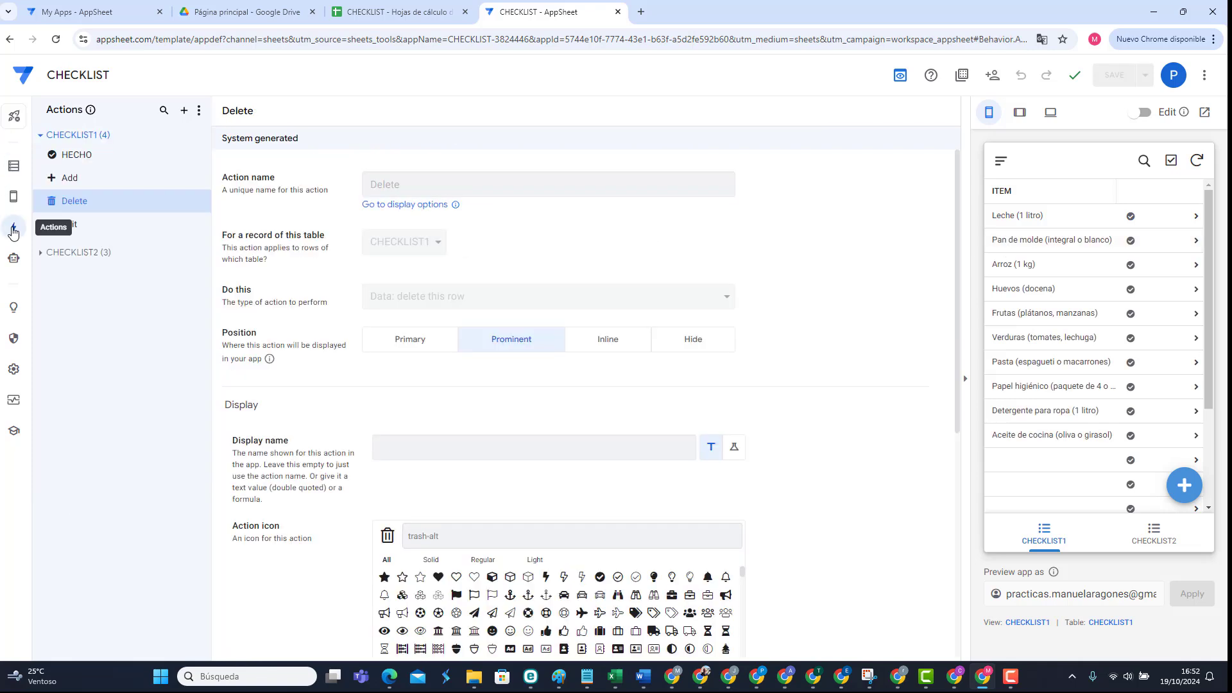
pyautogui.click(98, 253)
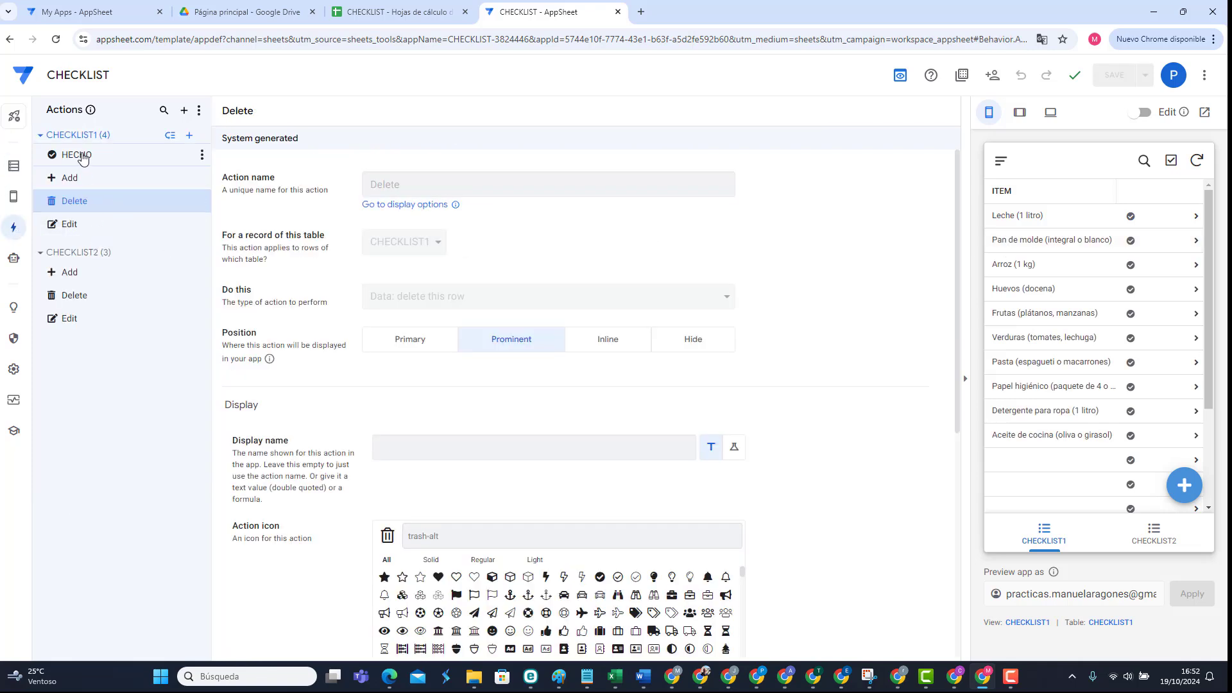
pyautogui.click(82, 156)
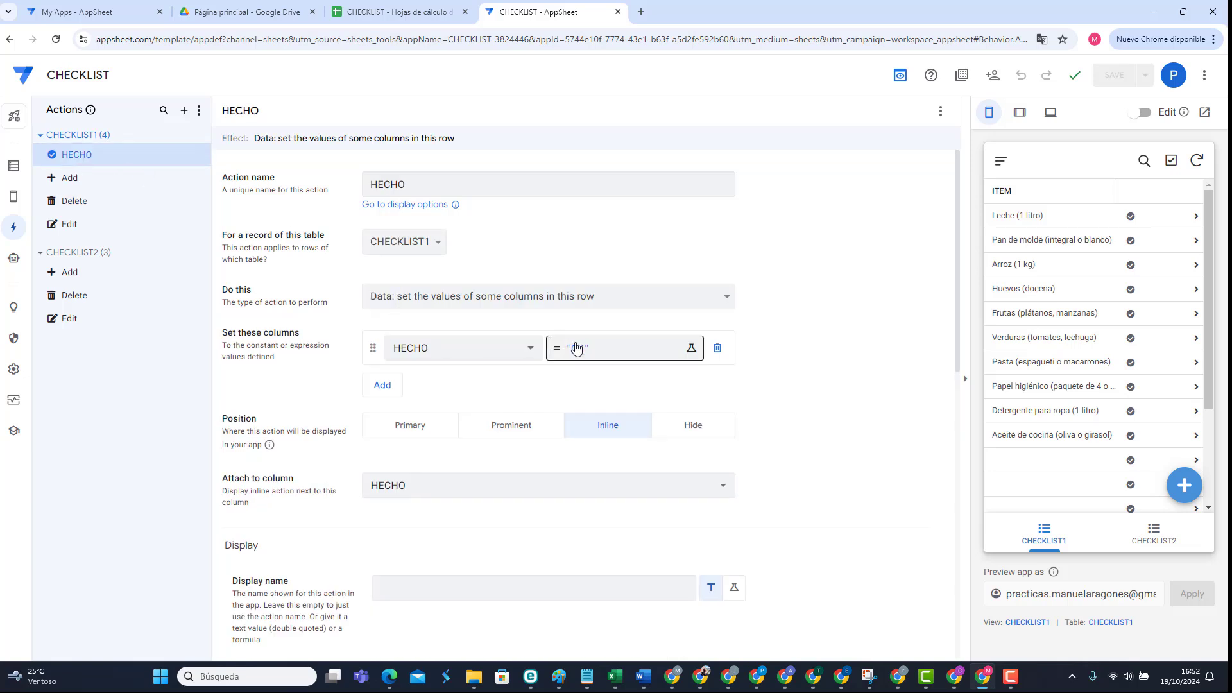
pyautogui.click(385, 385)
pyautogui.click(452, 386)
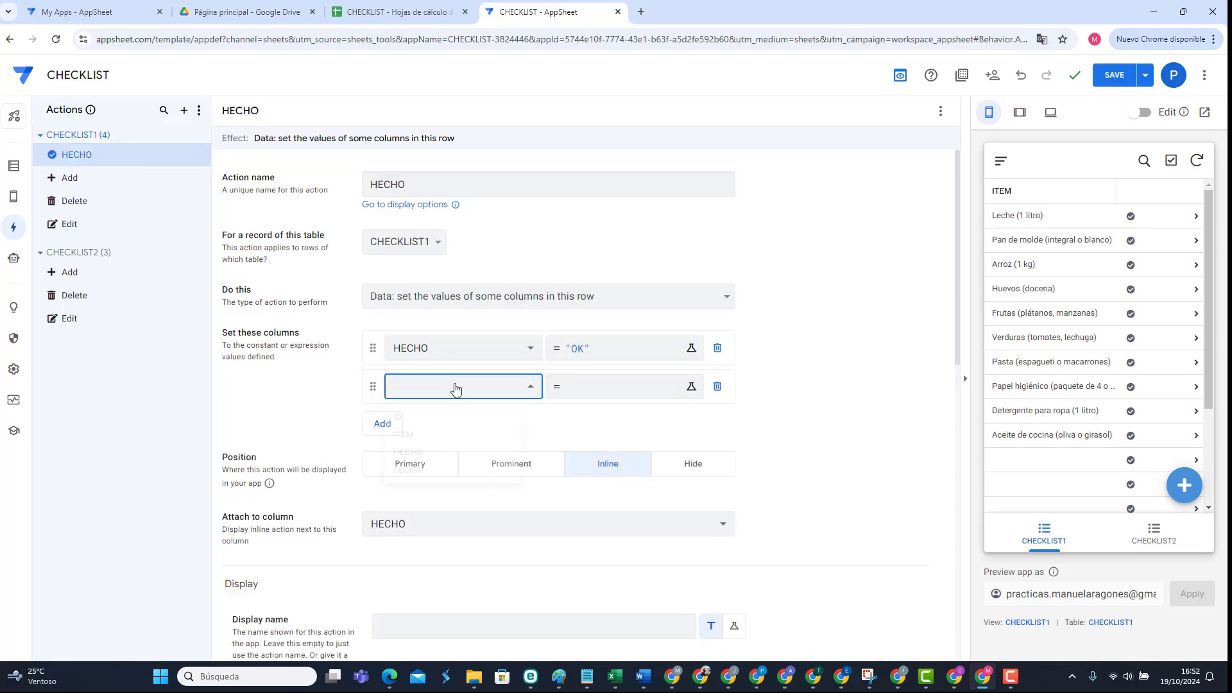
pyautogui.click(421, 491)
pyautogui.click(577, 386)
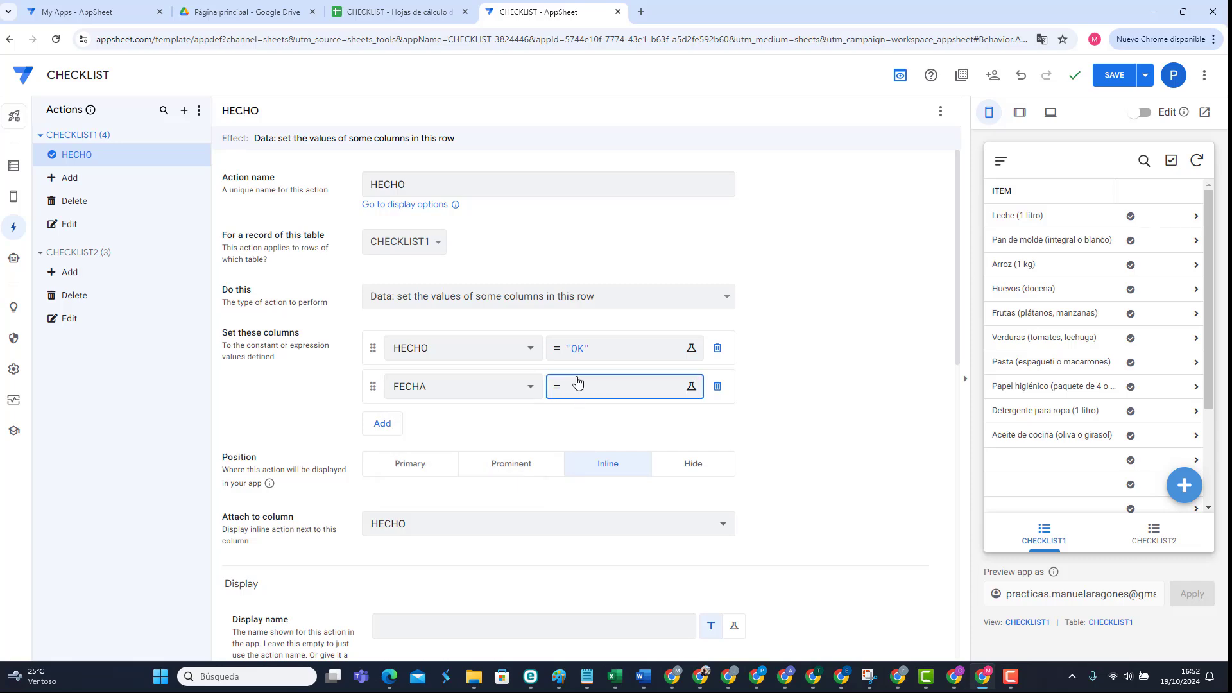
pyautogui.write('TODAY(')
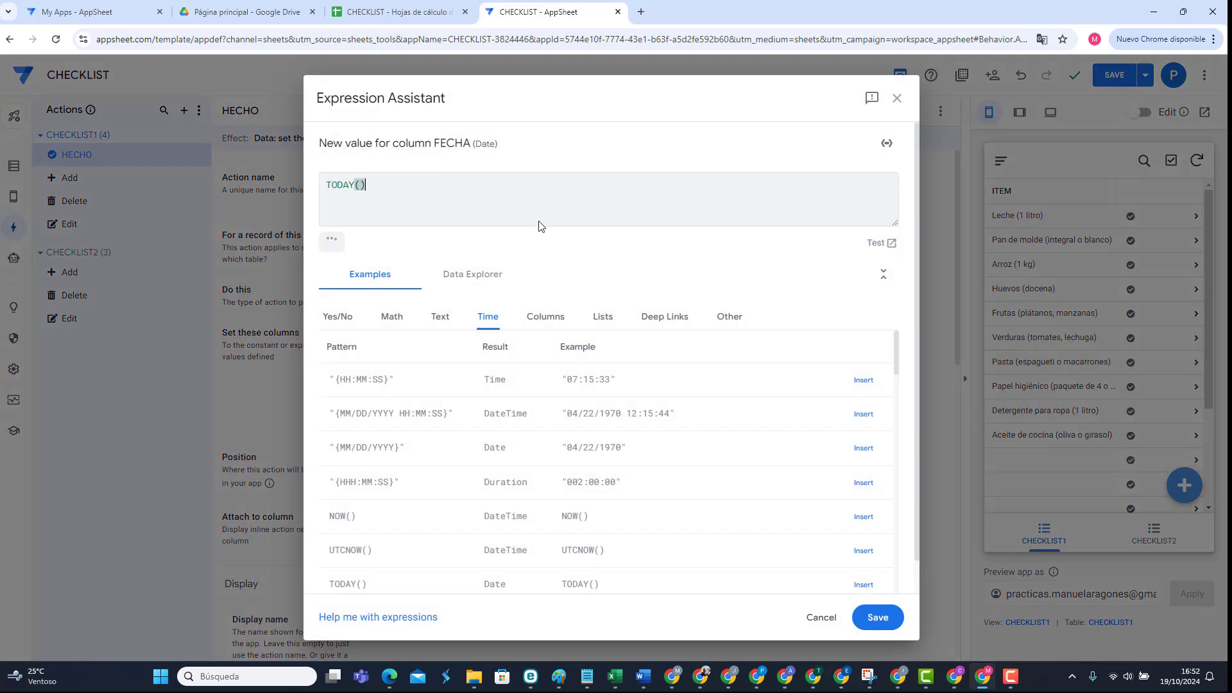
pyautogui.click(879, 619)
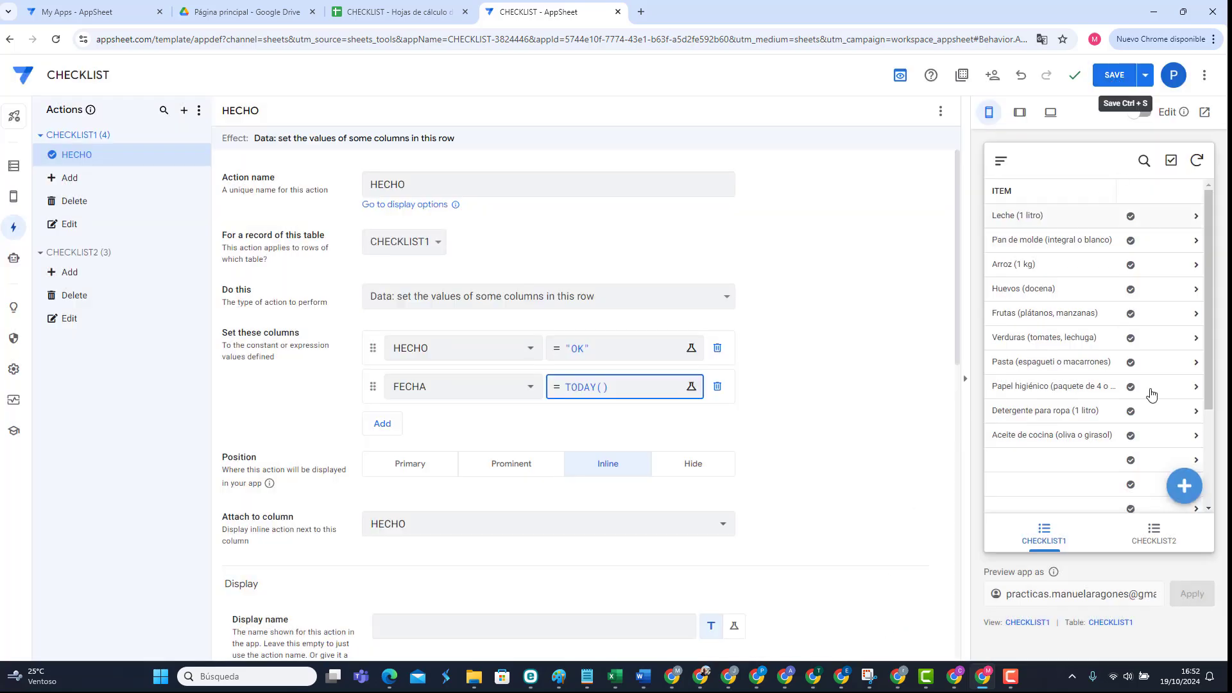
# Step: Save the app and test the HECHO action on Leche (1 litro), checking its row in the spreadsheet
pyautogui.click(13, 167)
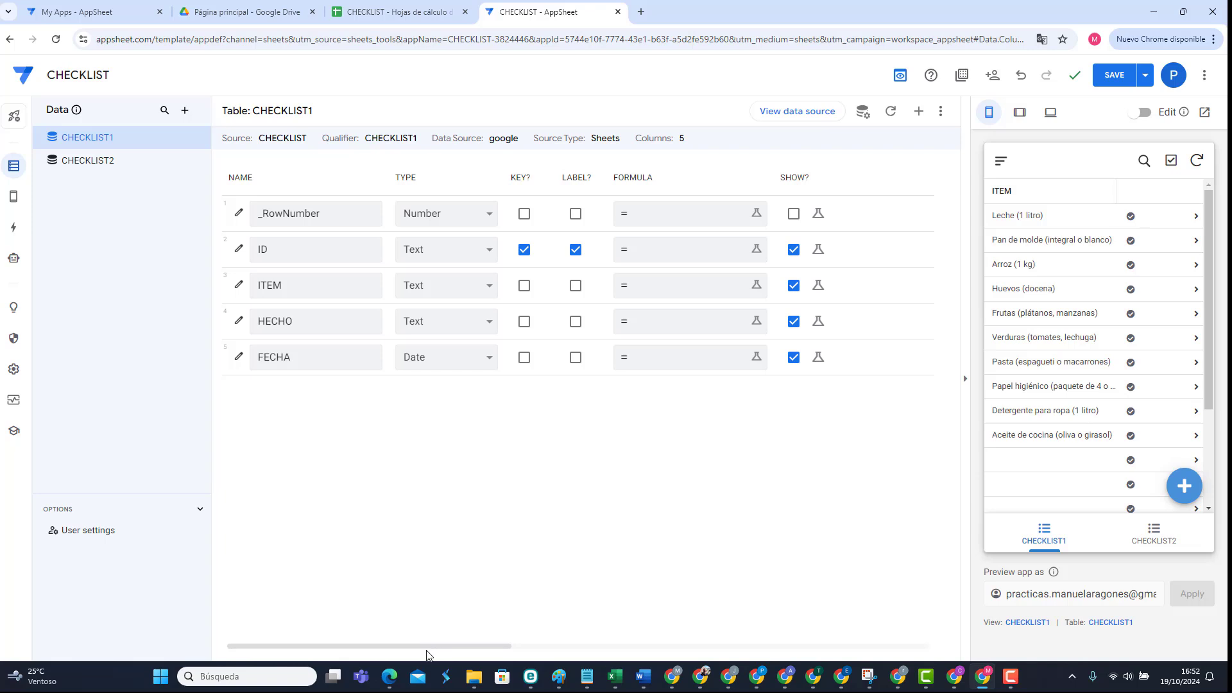
pyautogui.moveTo(426, 648); pyautogui.dragTo(614, 649)
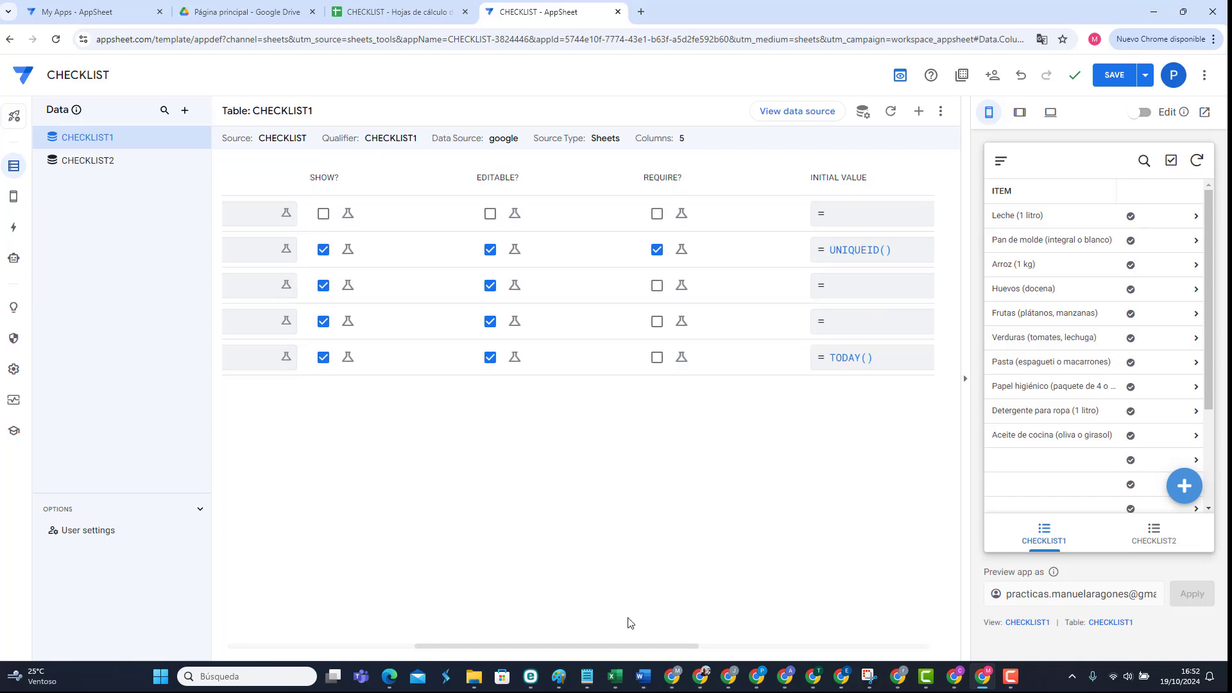
pyautogui.click(1112, 75)
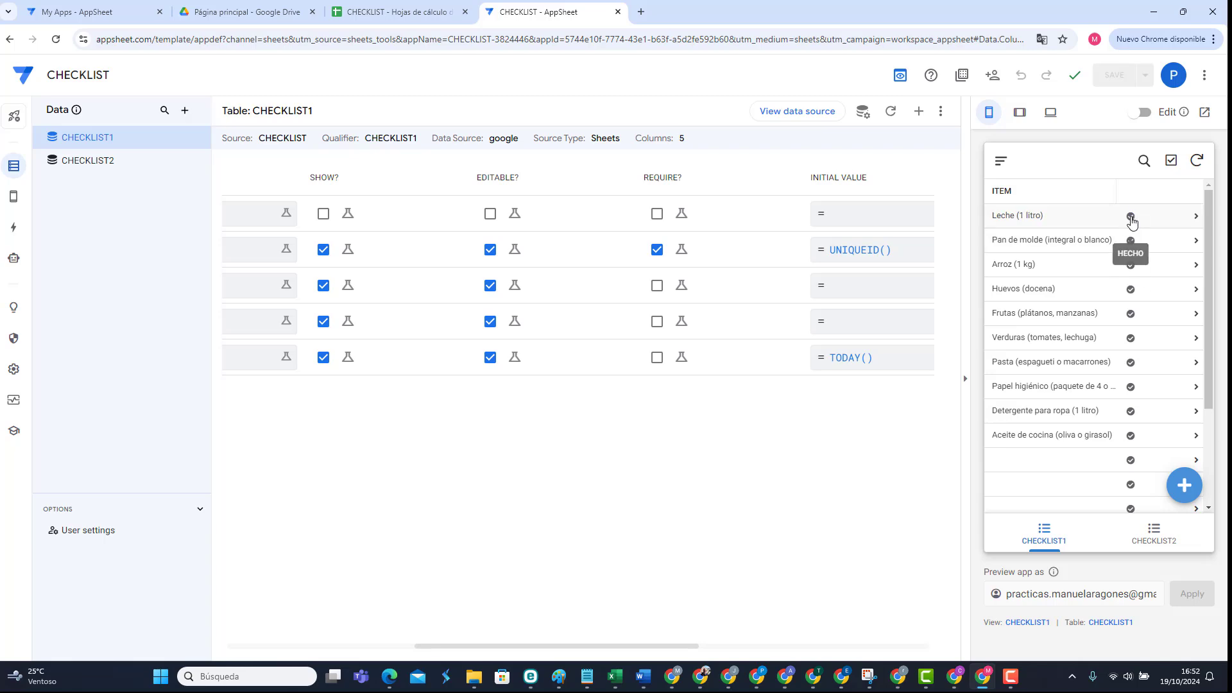
pyautogui.click(417, 18)
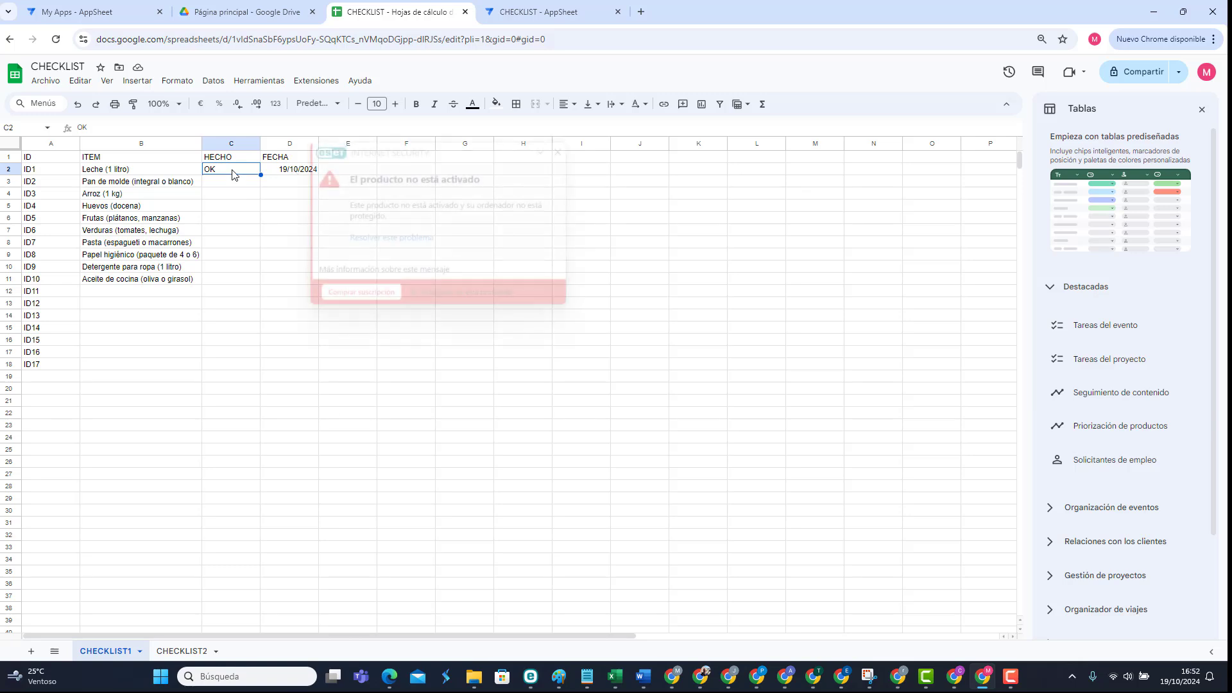
pyautogui.click(556, 154)
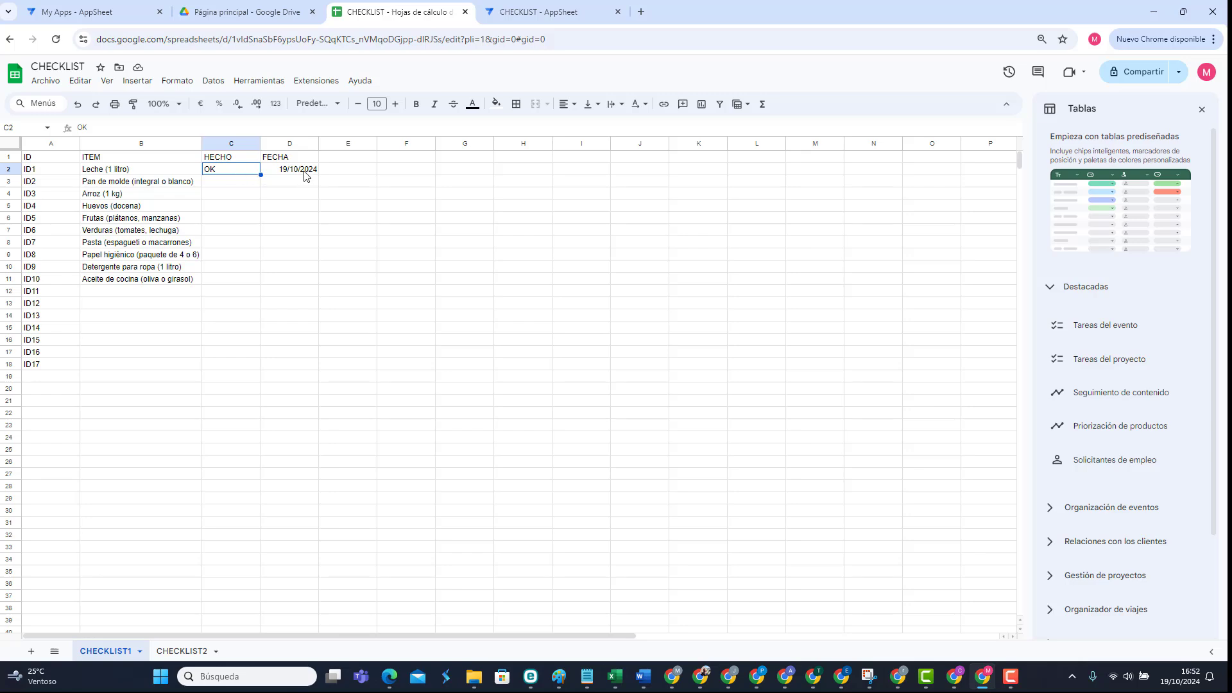
# Step: Switch to AppSheet and create a new format rule for CHECKLIST1 named CHECK
pyautogui.click(550, 11)
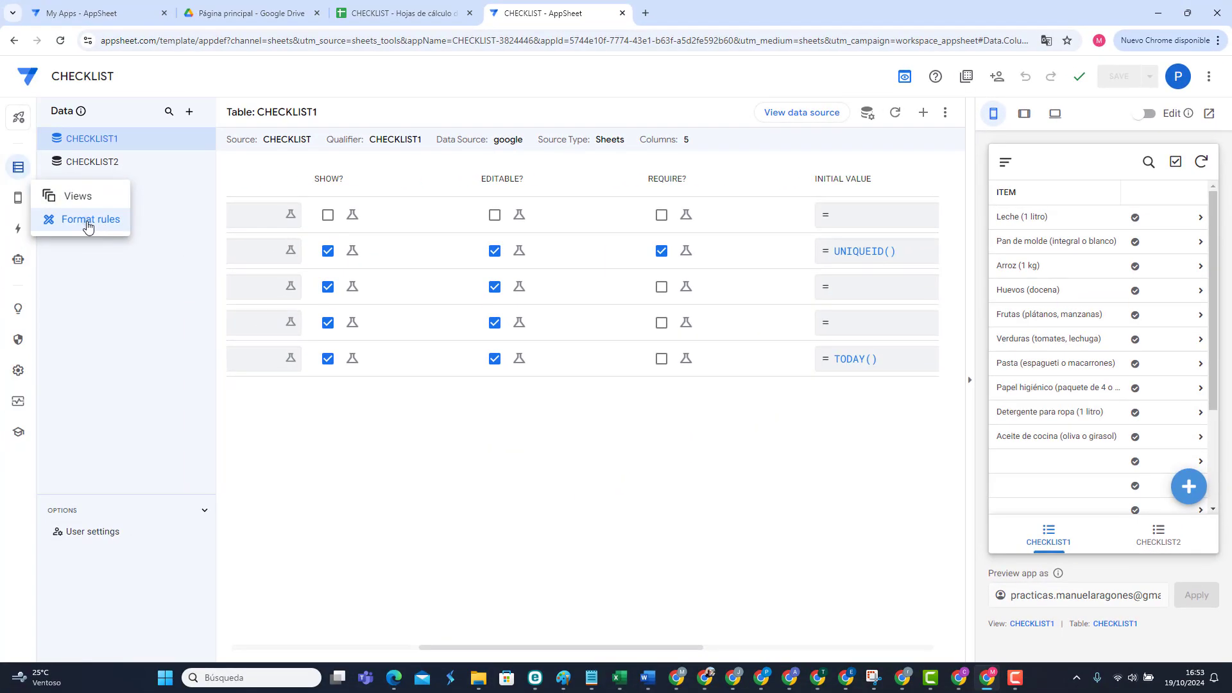
pyautogui.click(88, 224)
pyautogui.click(190, 113)
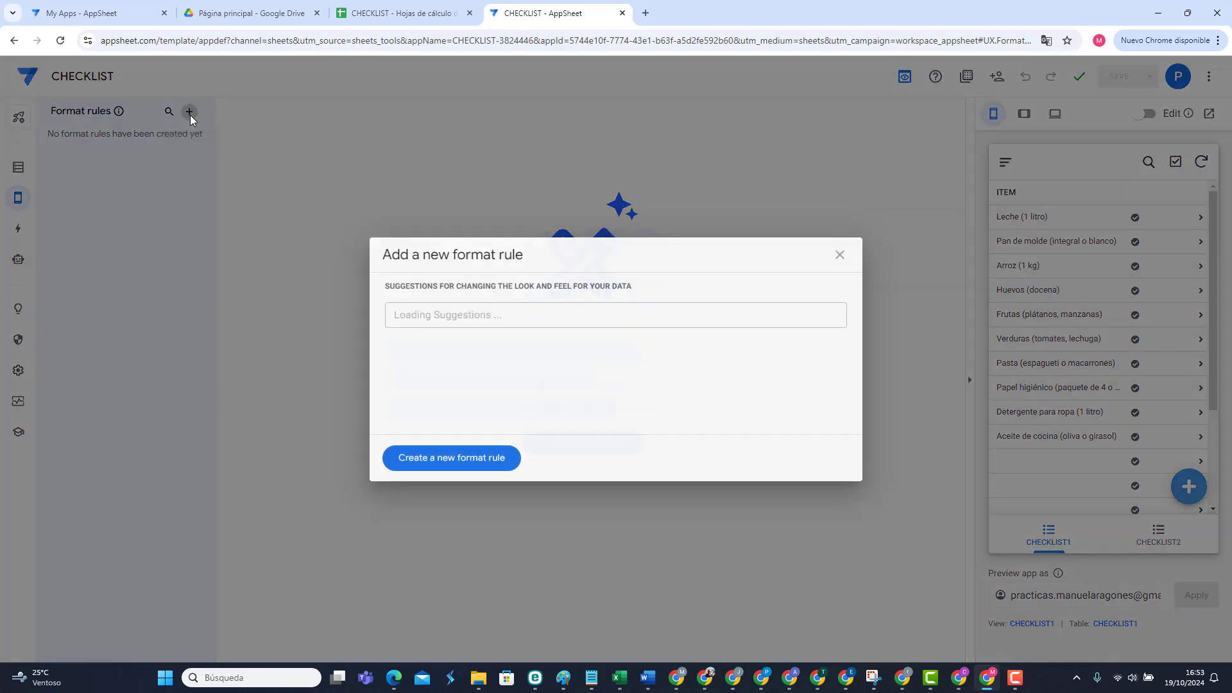
pyautogui.click(481, 465)
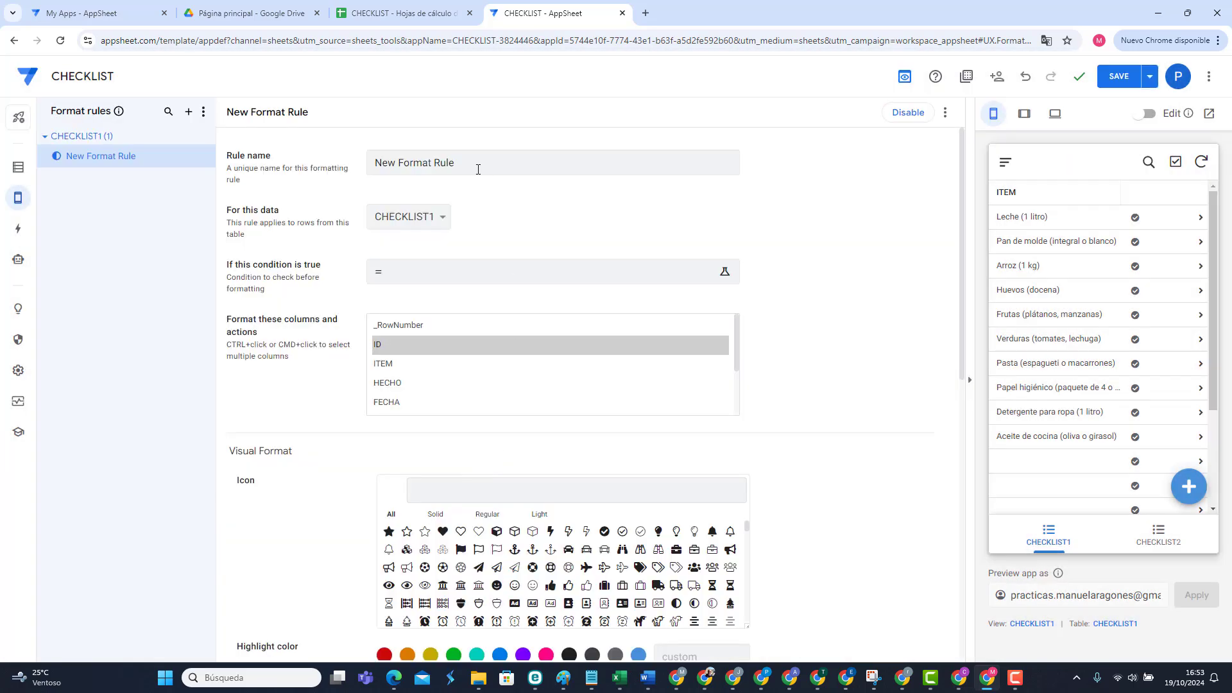
pyautogui.moveTo(478, 168); pyautogui.dragTo(342, 168)
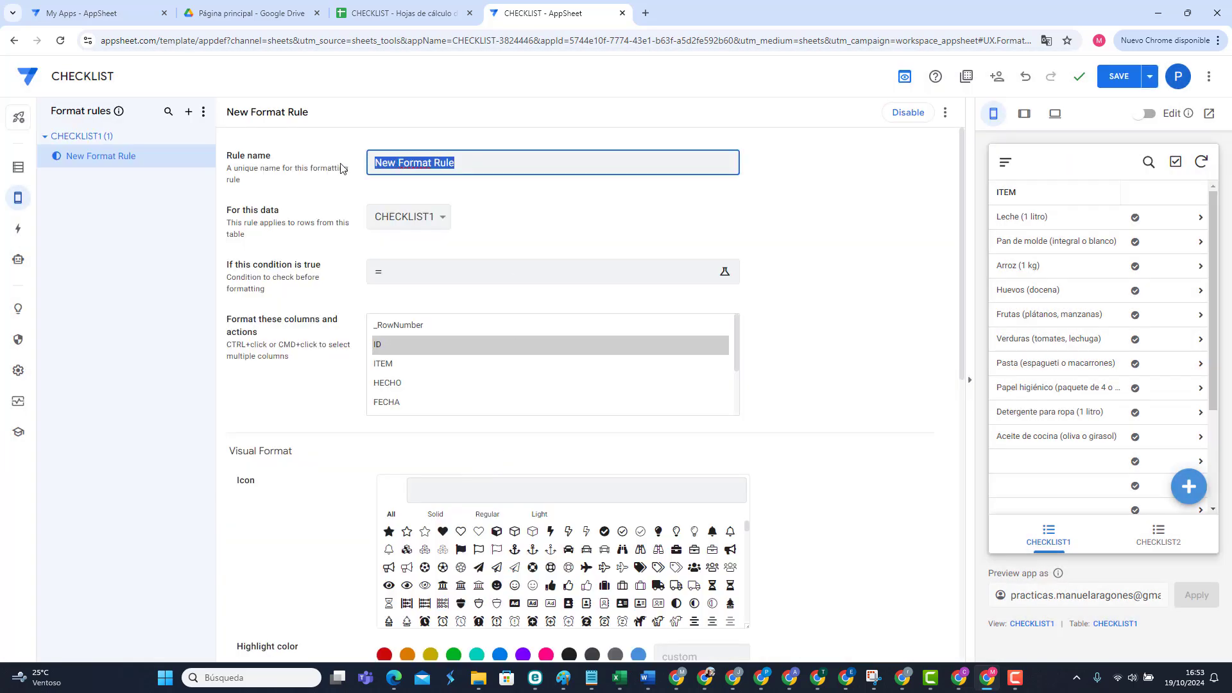
pyautogui.write('CE')
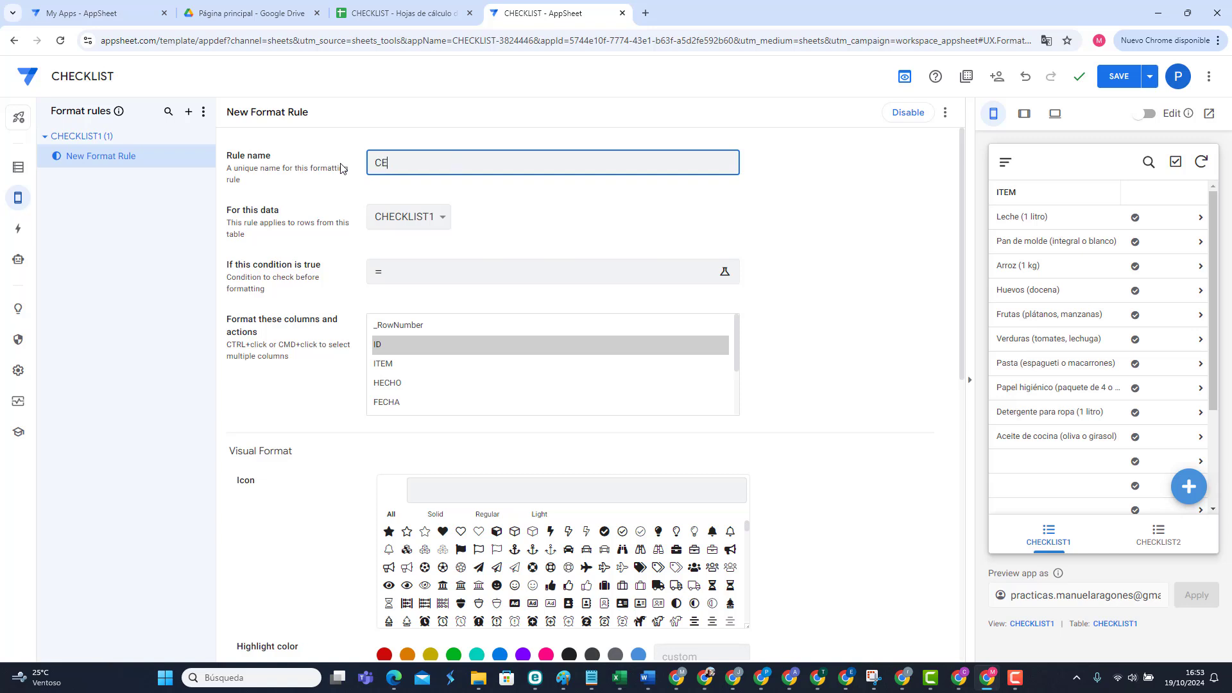
pyautogui.write('ECK')
# Step: Set the CHECK format rule's condition to [HECHO]="OK", consulting the HECHO column in the spreadsheet for the value
pyautogui.click(414, 272)
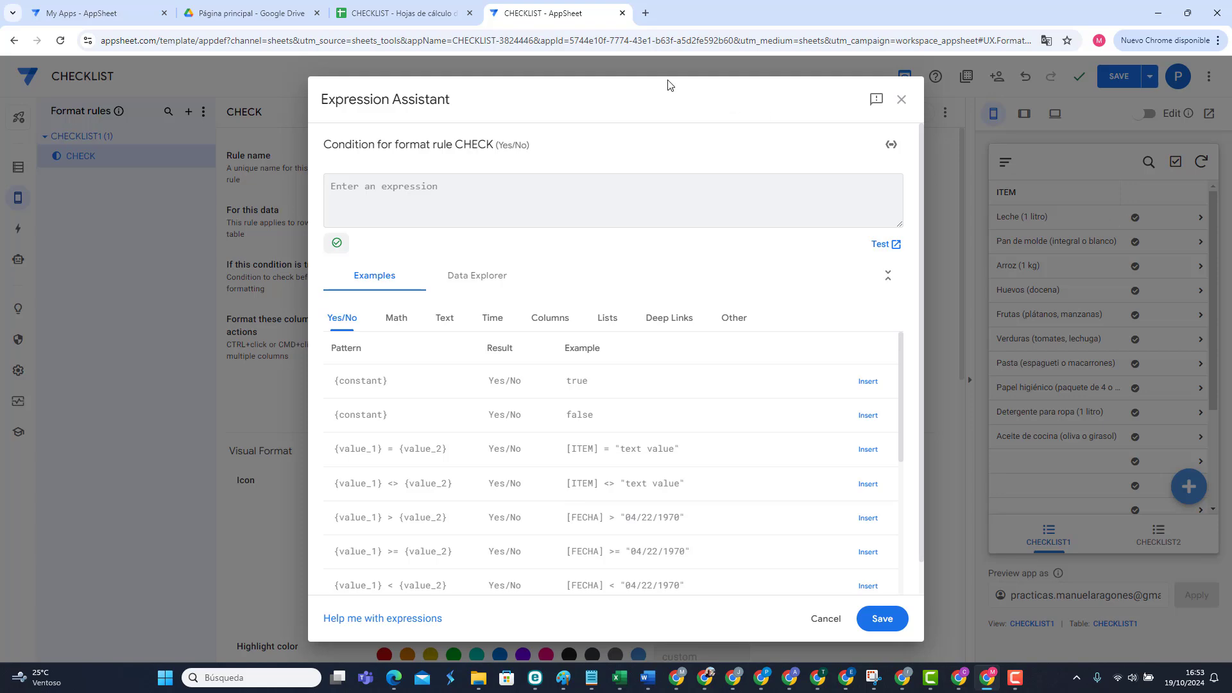
pyautogui.click(364, 14)
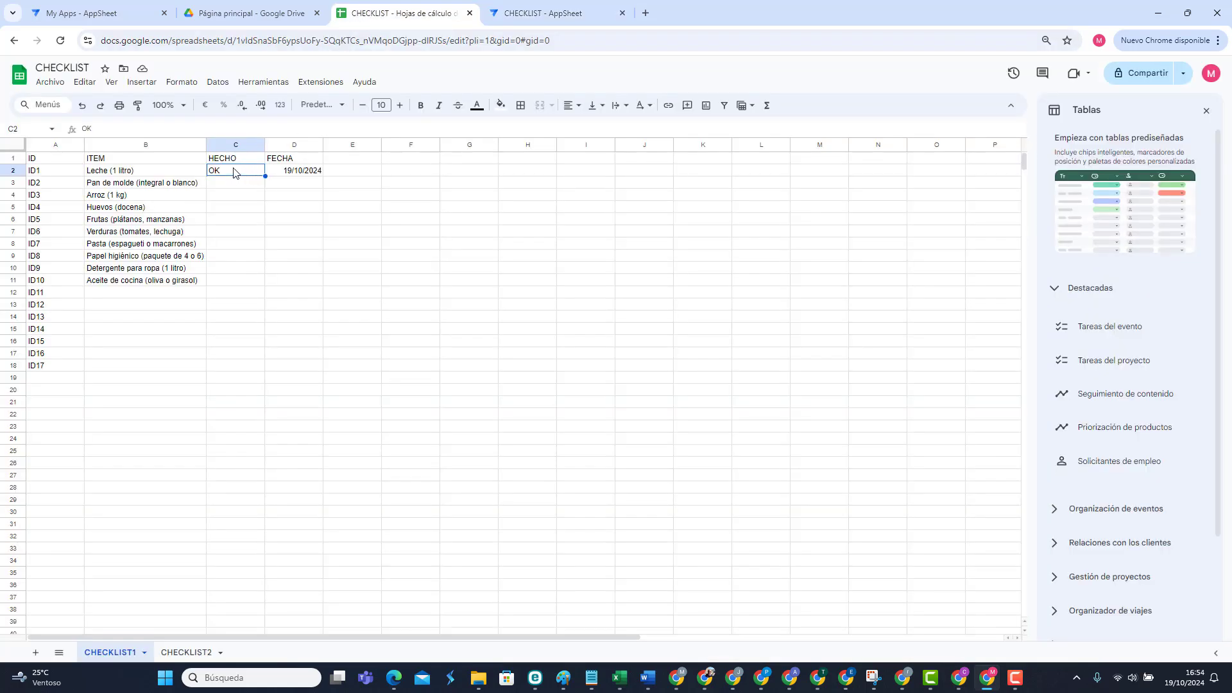
pyautogui.click(539, 18)
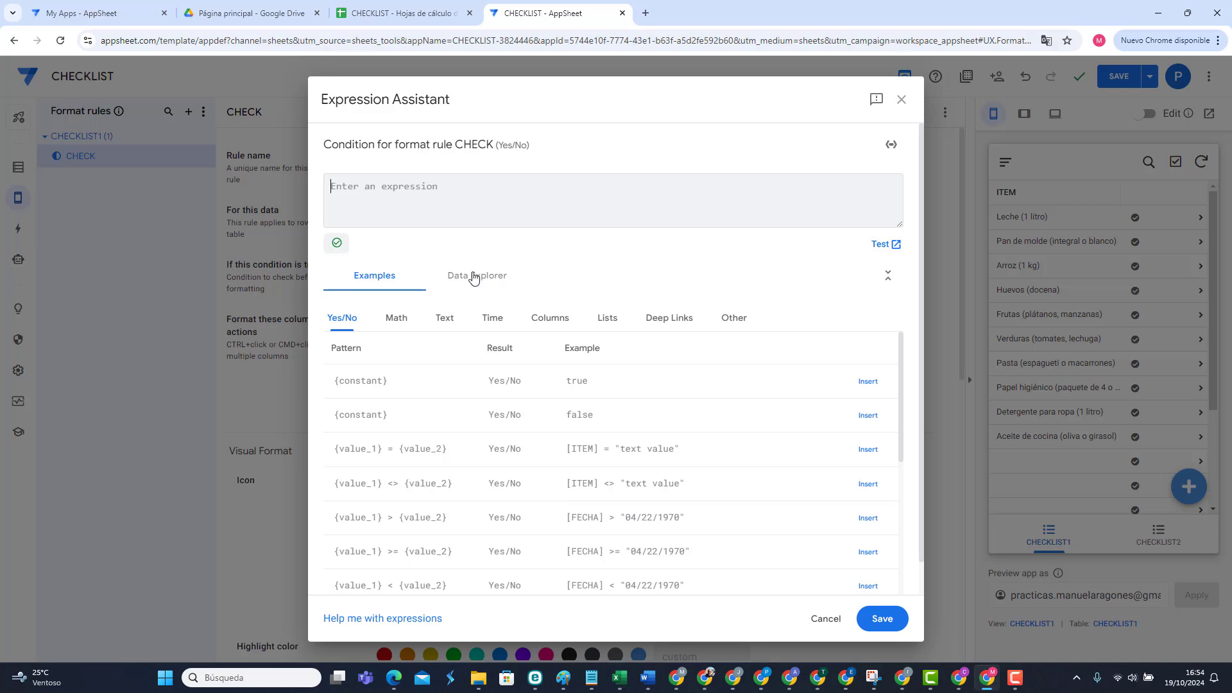
pyautogui.write('[HE')
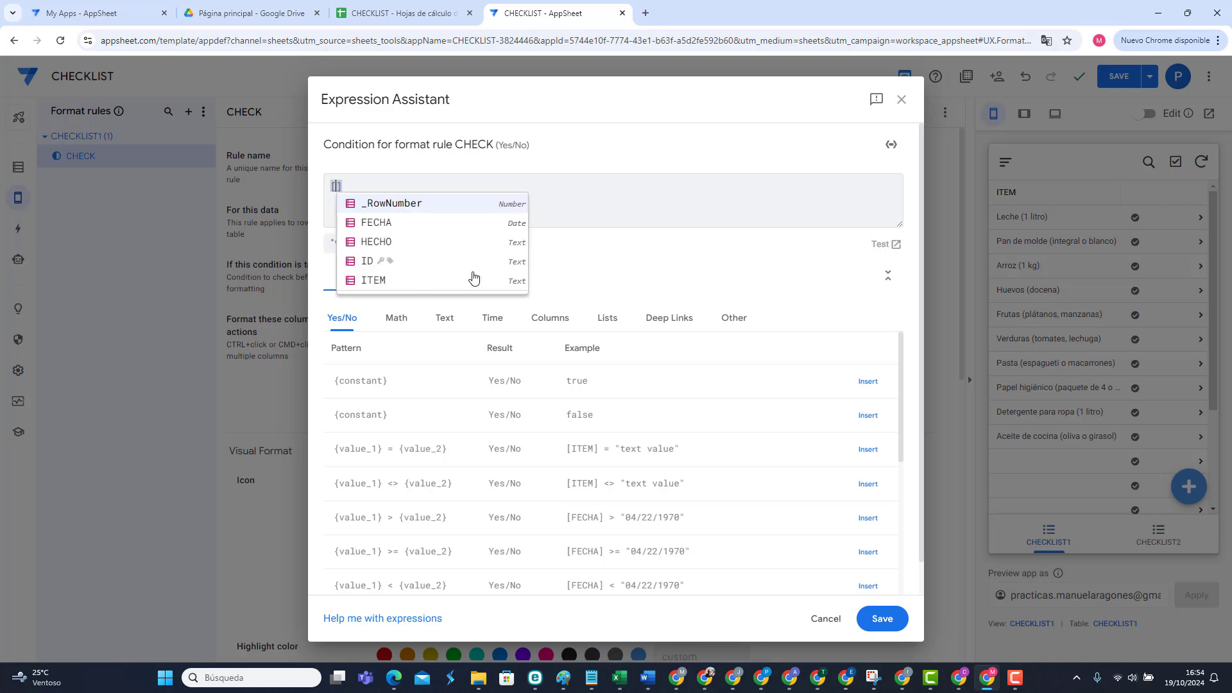
pyautogui.write('CHO')
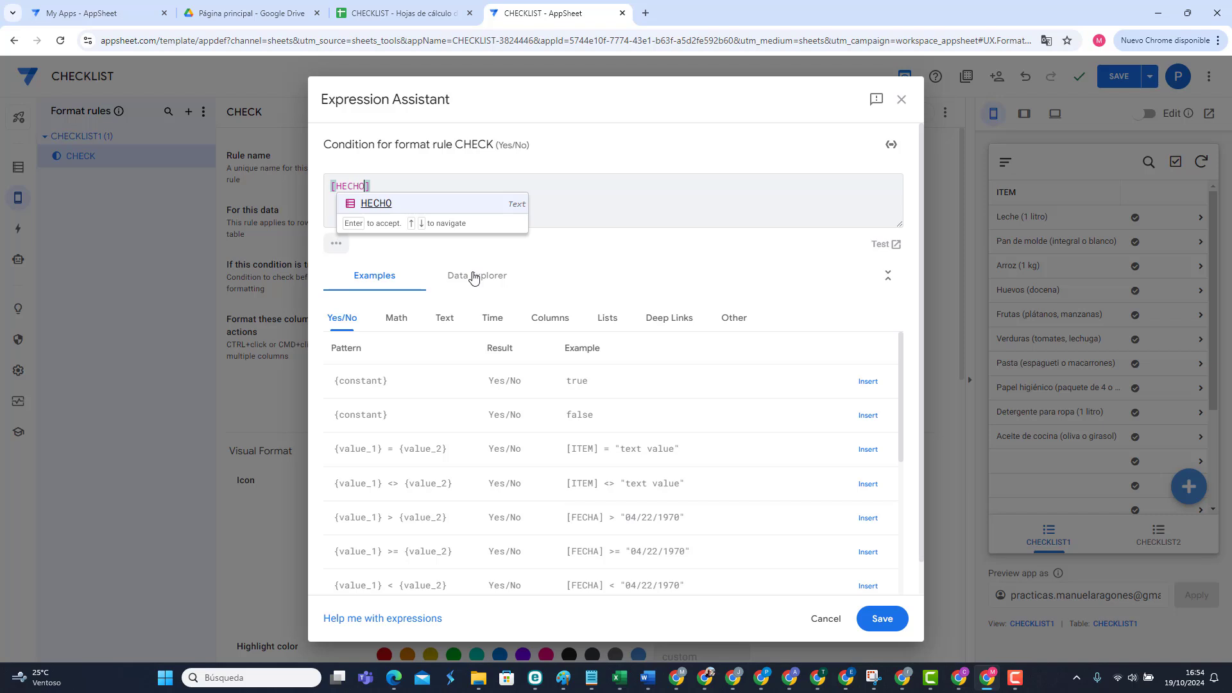
pyautogui.click(368, 207)
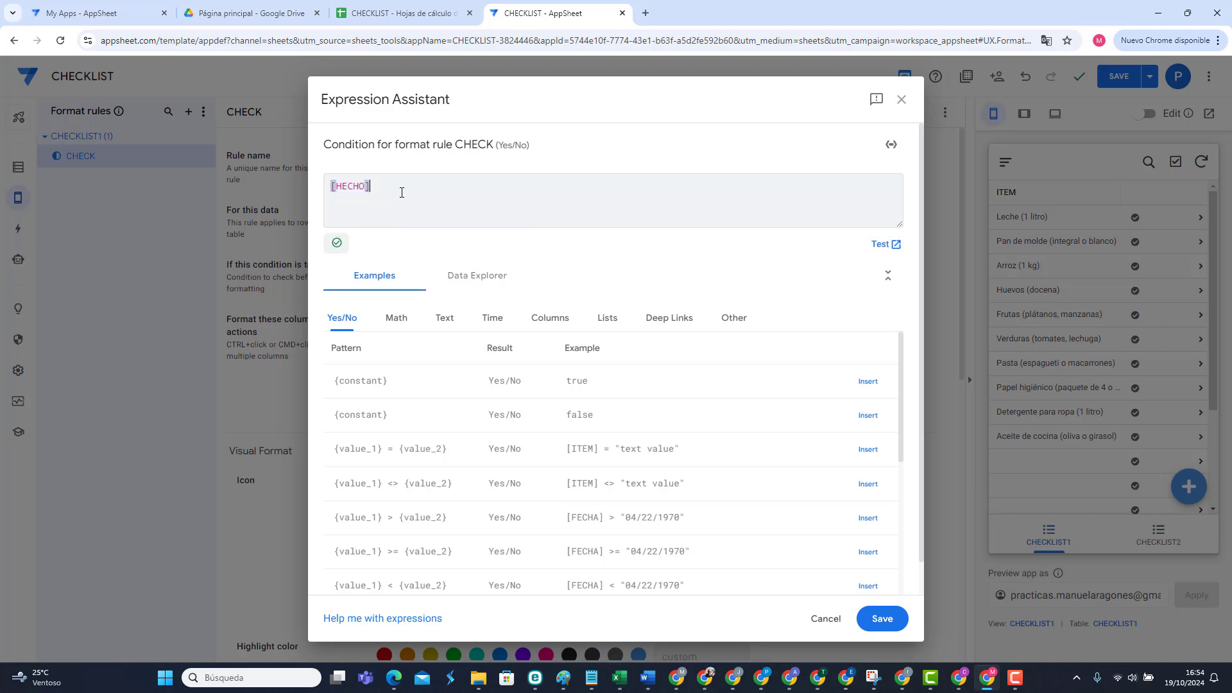
pyautogui.write('="OK')
pyautogui.click(881, 617)
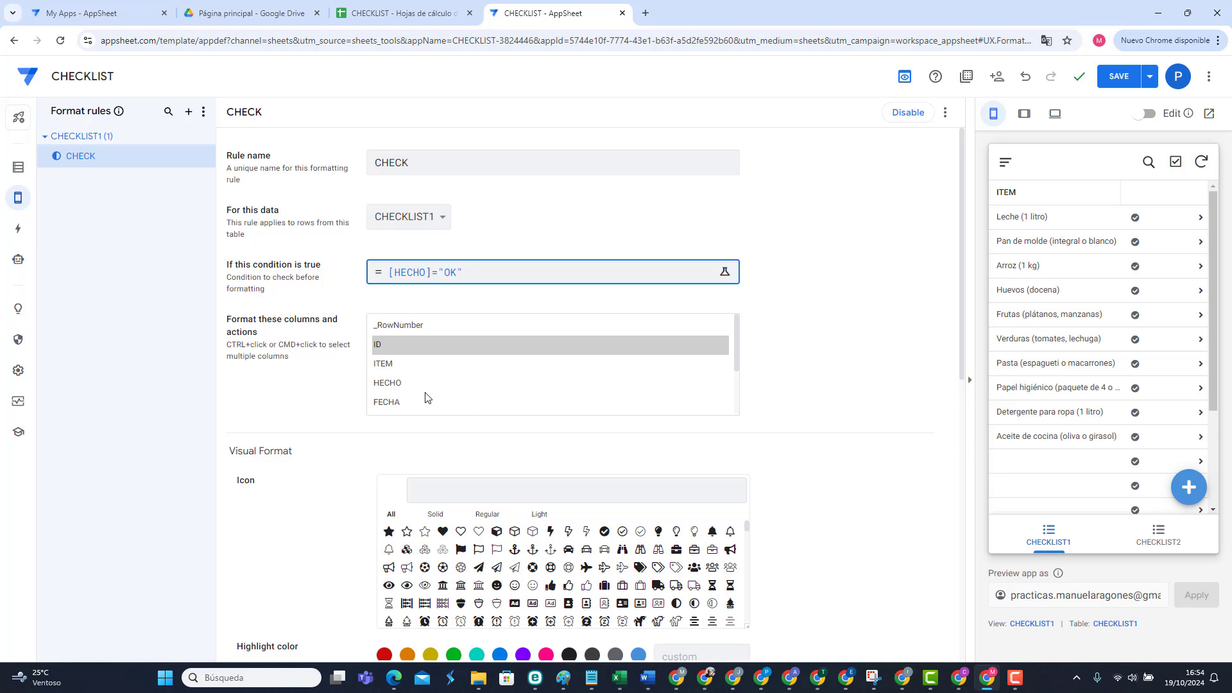
# Step: Apply the CHECK rule to the HECHO action with green text color and text size 1.5
pyautogui.scroll(-3, 435, 393)
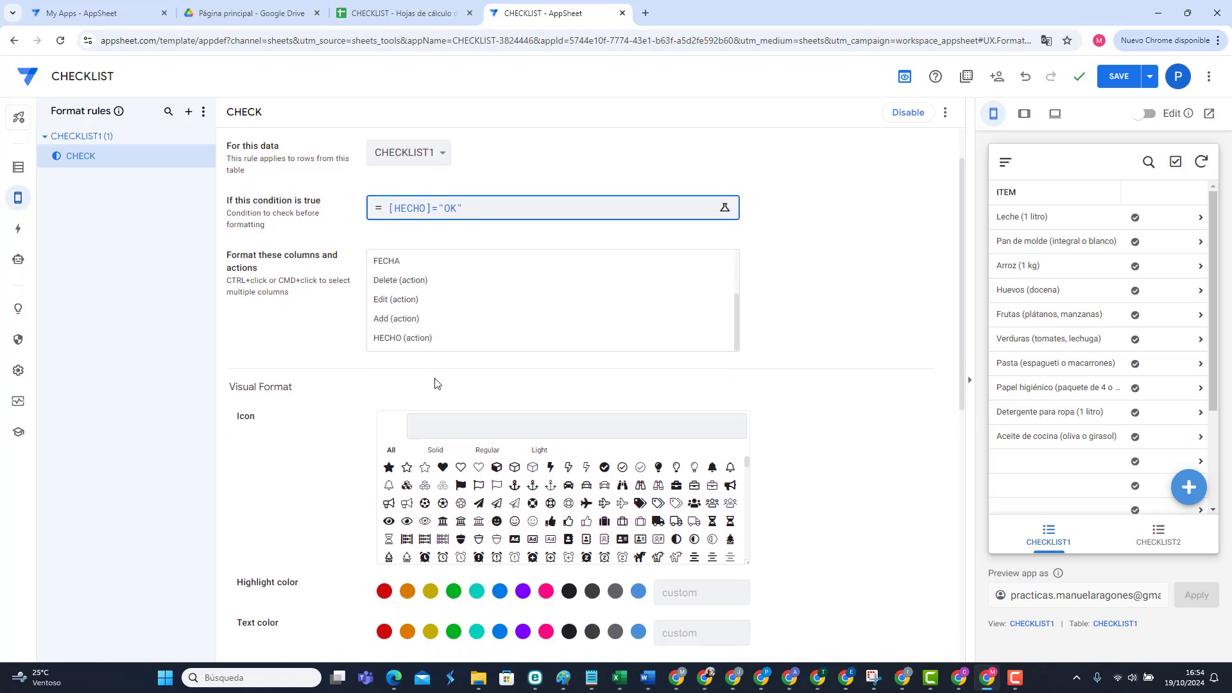
pyautogui.click(404, 342)
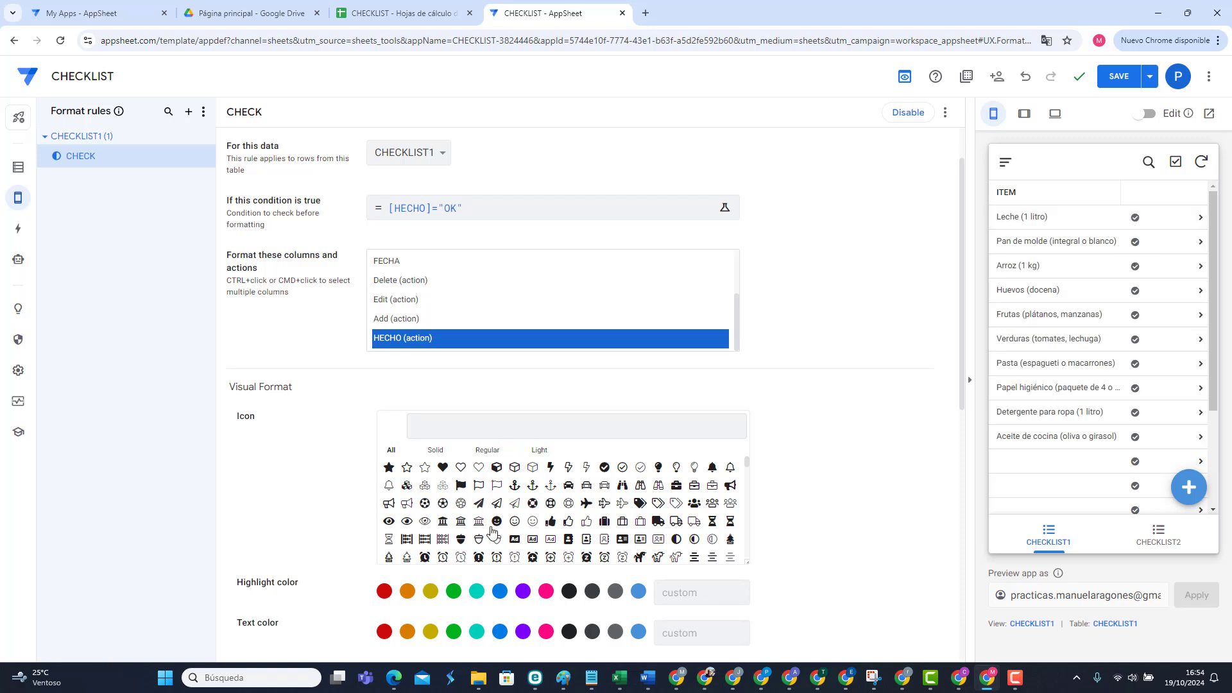
pyautogui.click(454, 633)
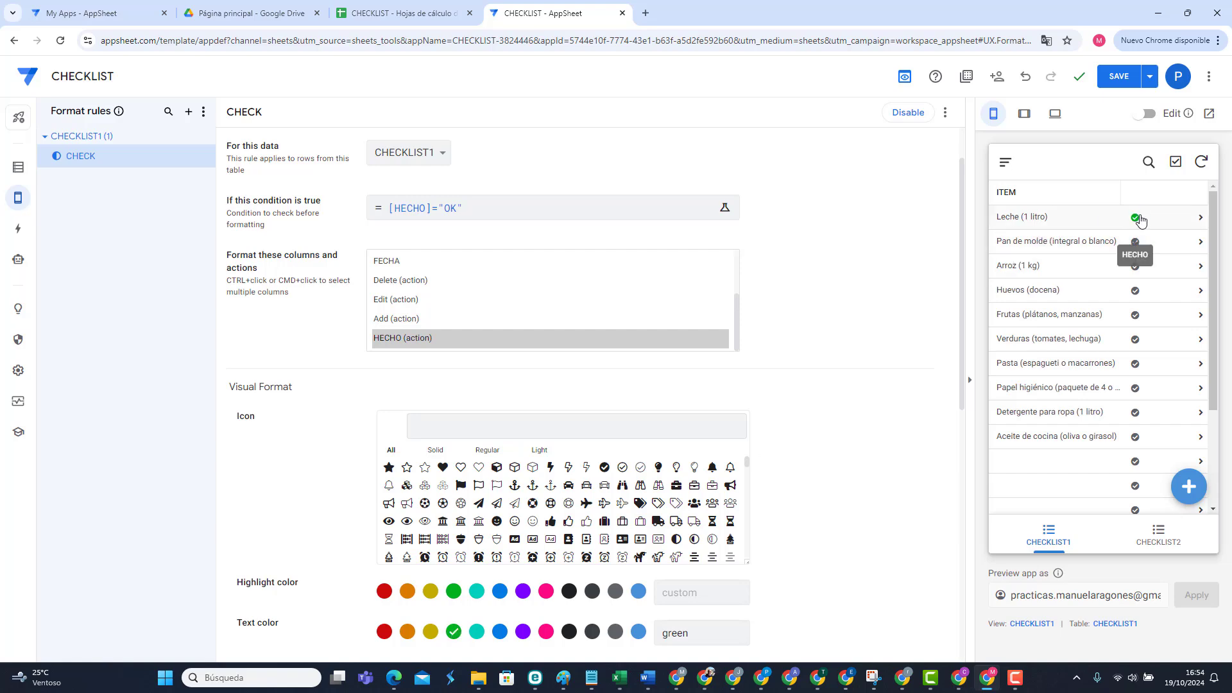
pyautogui.scroll(-4, 319, 465)
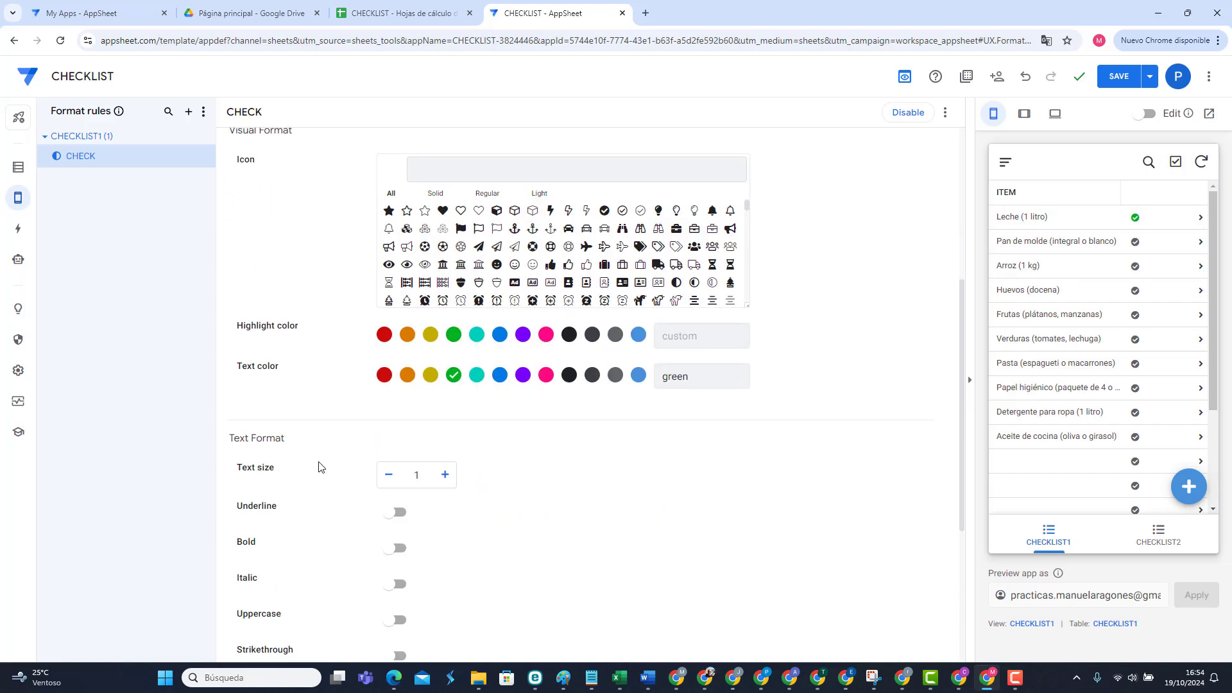
pyautogui.click(446, 478)
pyautogui.click(446, 478)
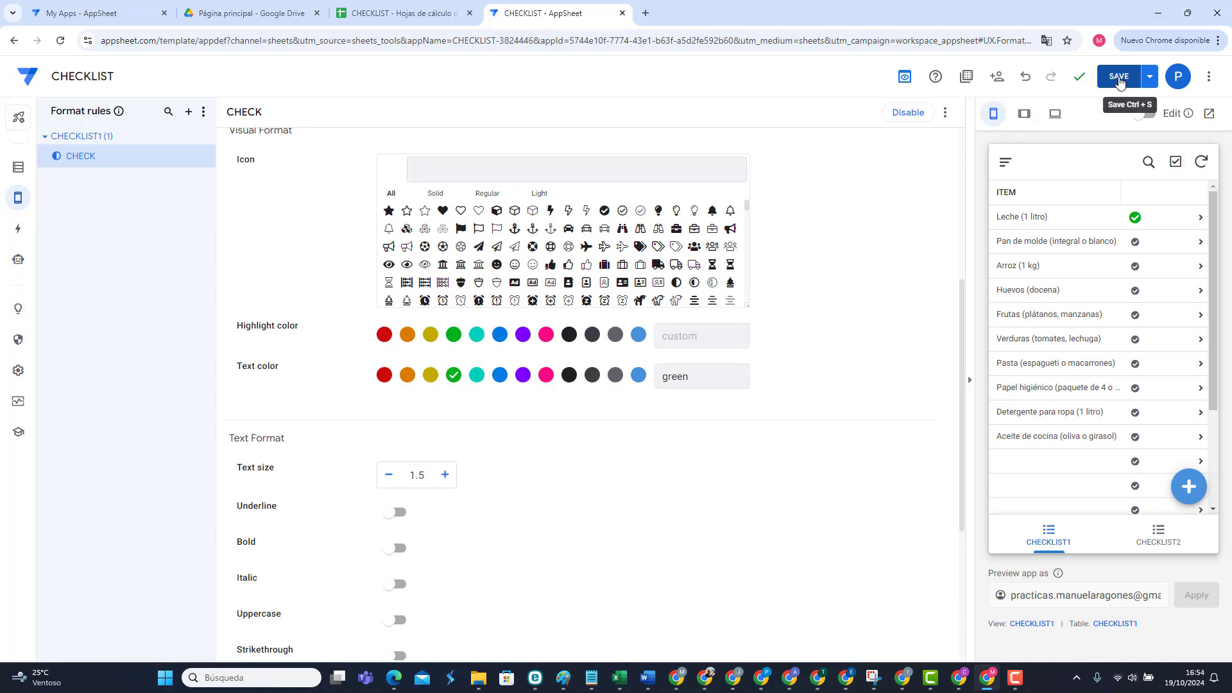
# Step: Duplicate the CHECK format rule and apply the copy to the ITEM column instead of the HECHO action
pyautogui.scroll(3, 814, 223)
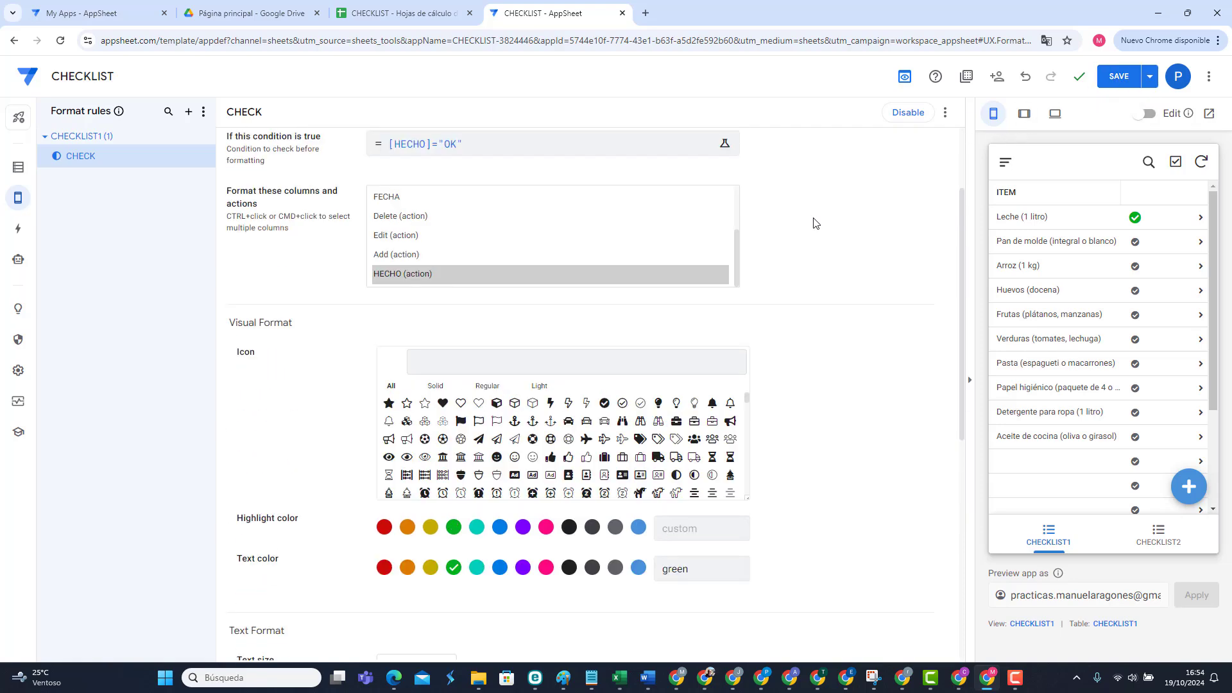
pyautogui.scroll(2, 813, 223)
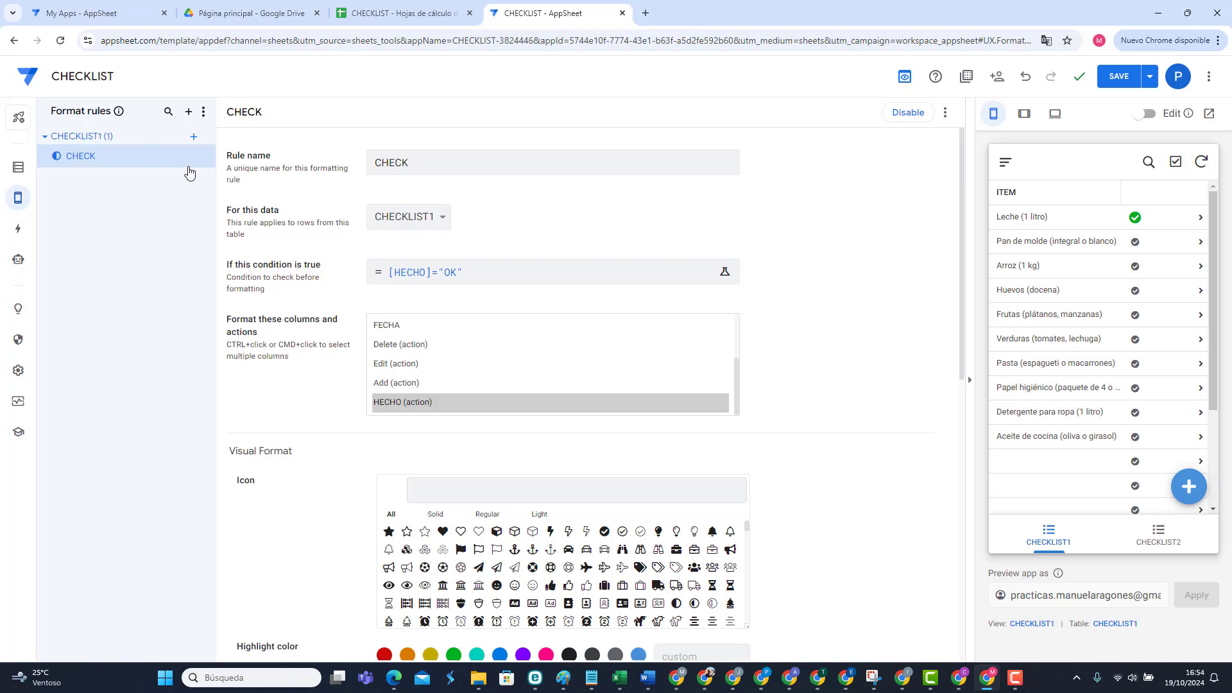
pyautogui.click(206, 156)
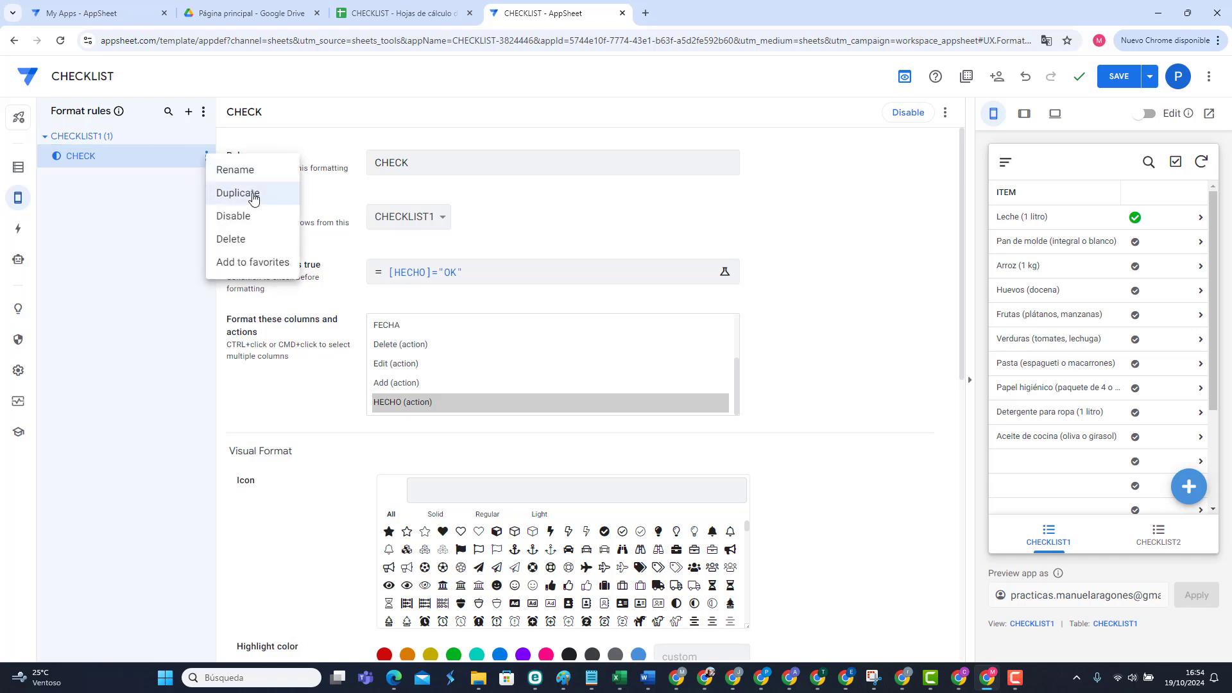
pyautogui.click(245, 192)
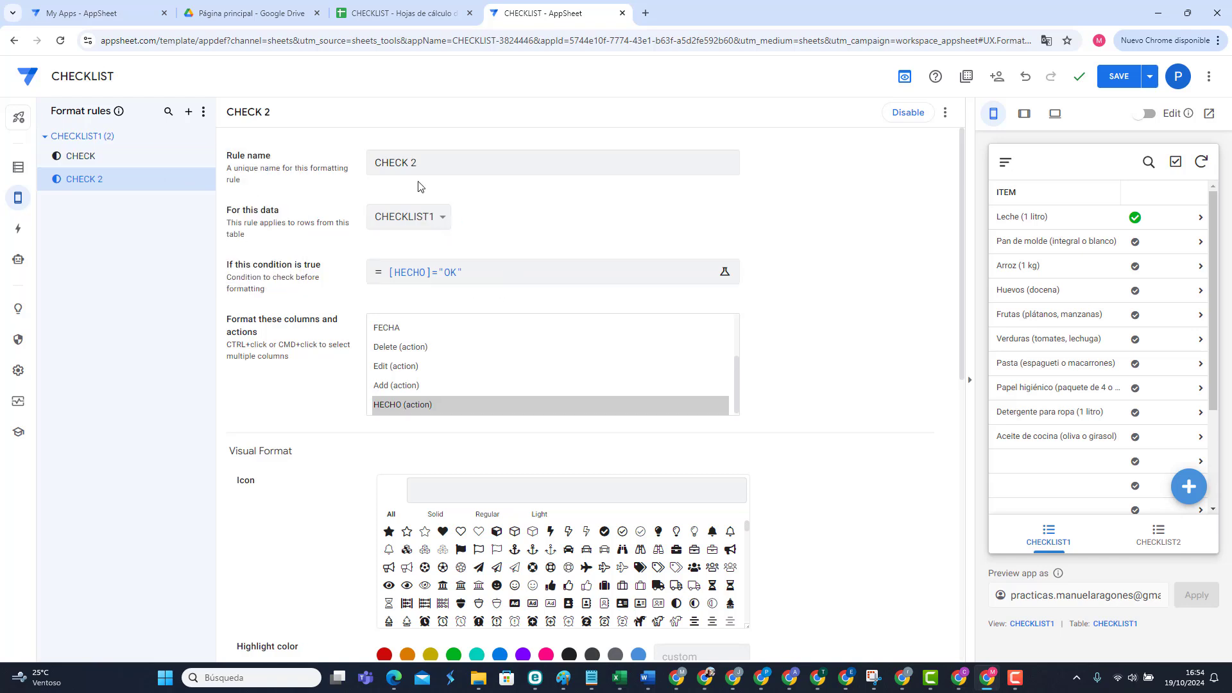
pyautogui.click(457, 274)
pyautogui.click(412, 388)
pyautogui.scroll(2, 411, 390)
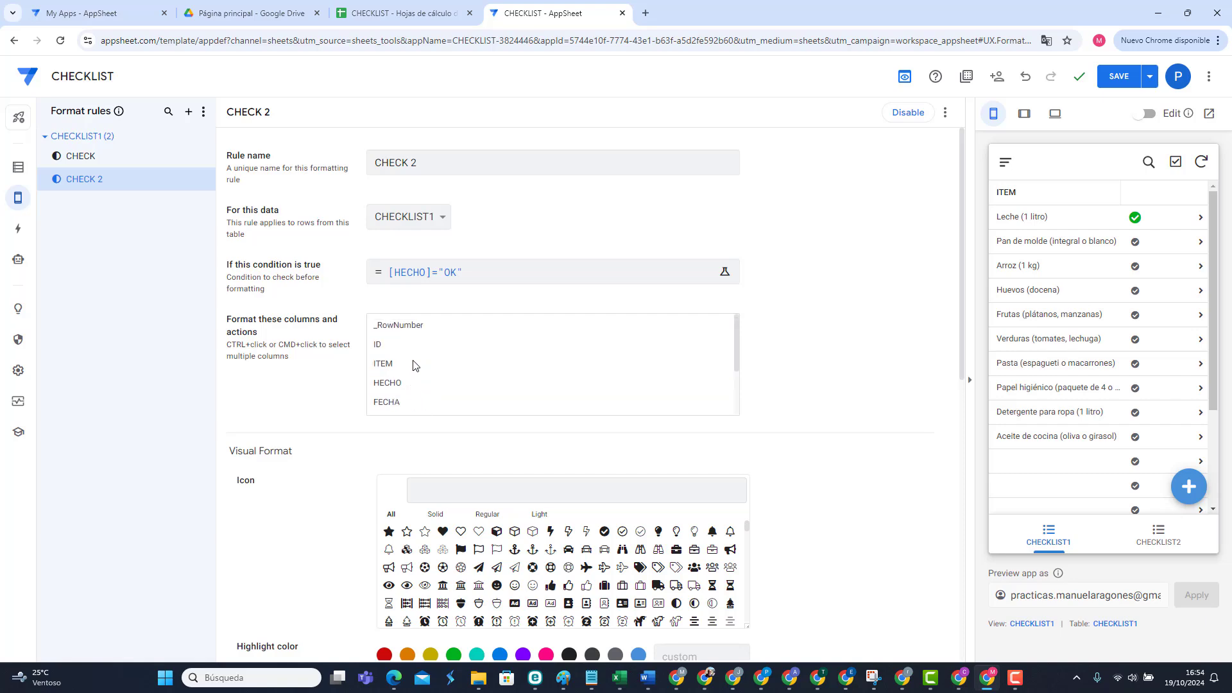
pyautogui.click(407, 367)
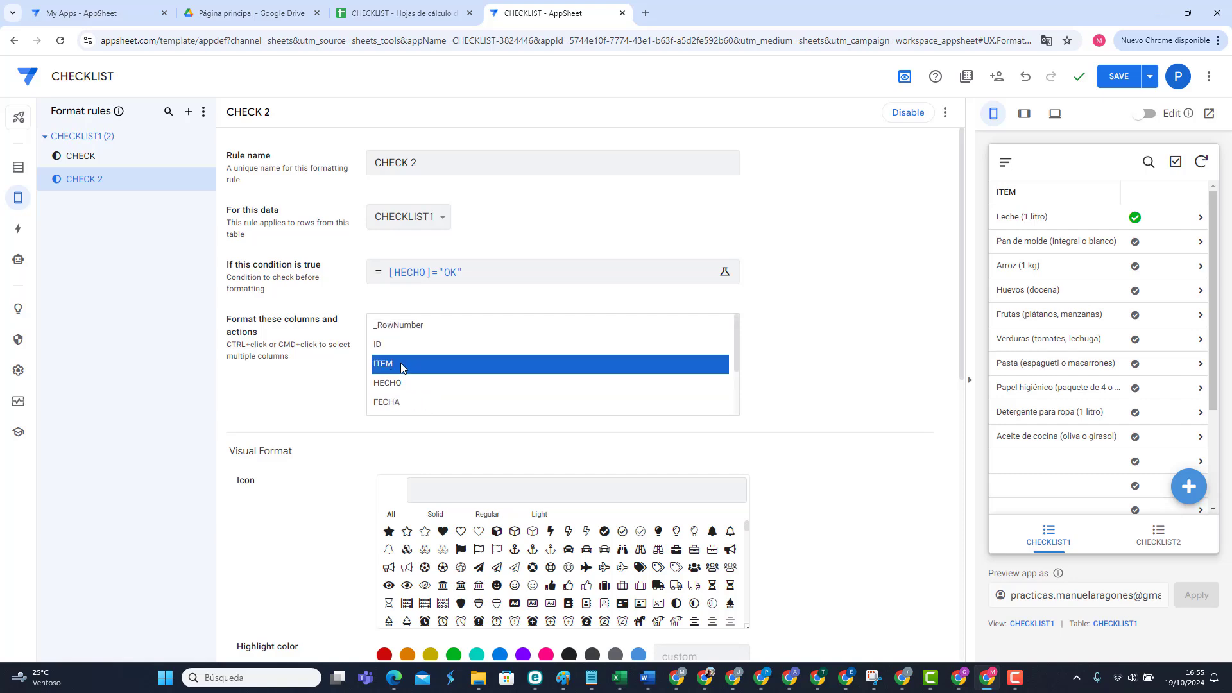
# Step: Format CHECK 2 with strikethrough, no text color and text size 1.3, and save the app
pyautogui.scroll(-5, 764, 494)
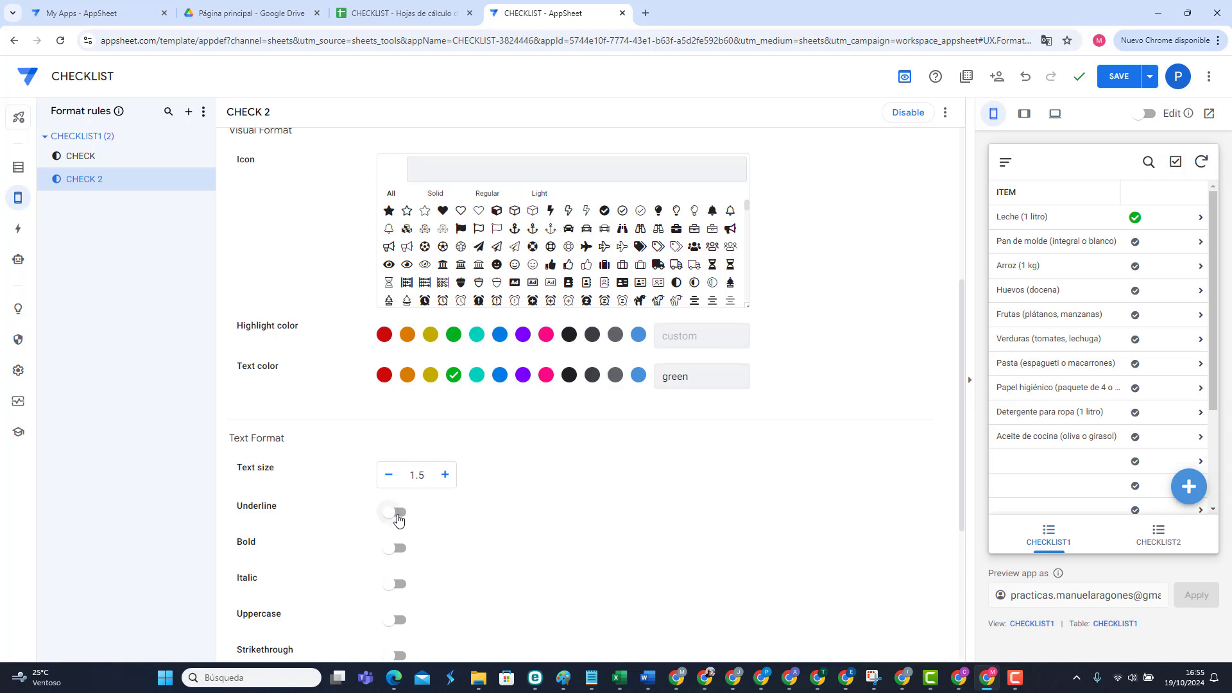
pyautogui.scroll(-1, 394, 629)
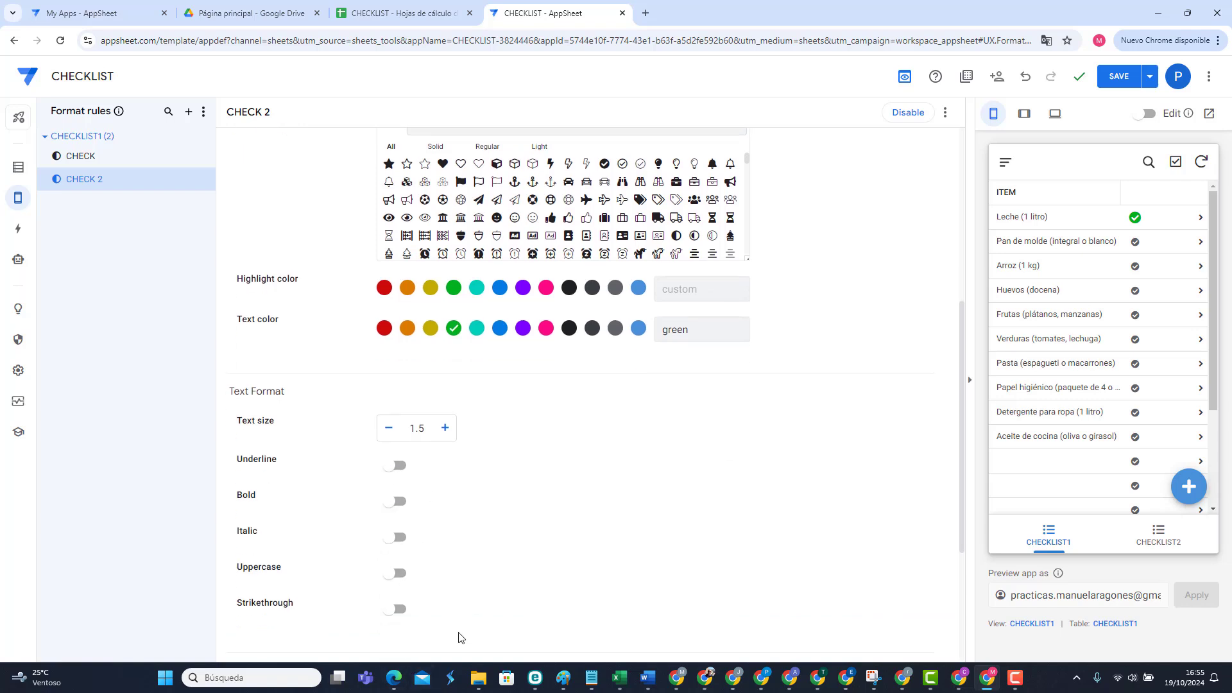
pyautogui.click(393, 591)
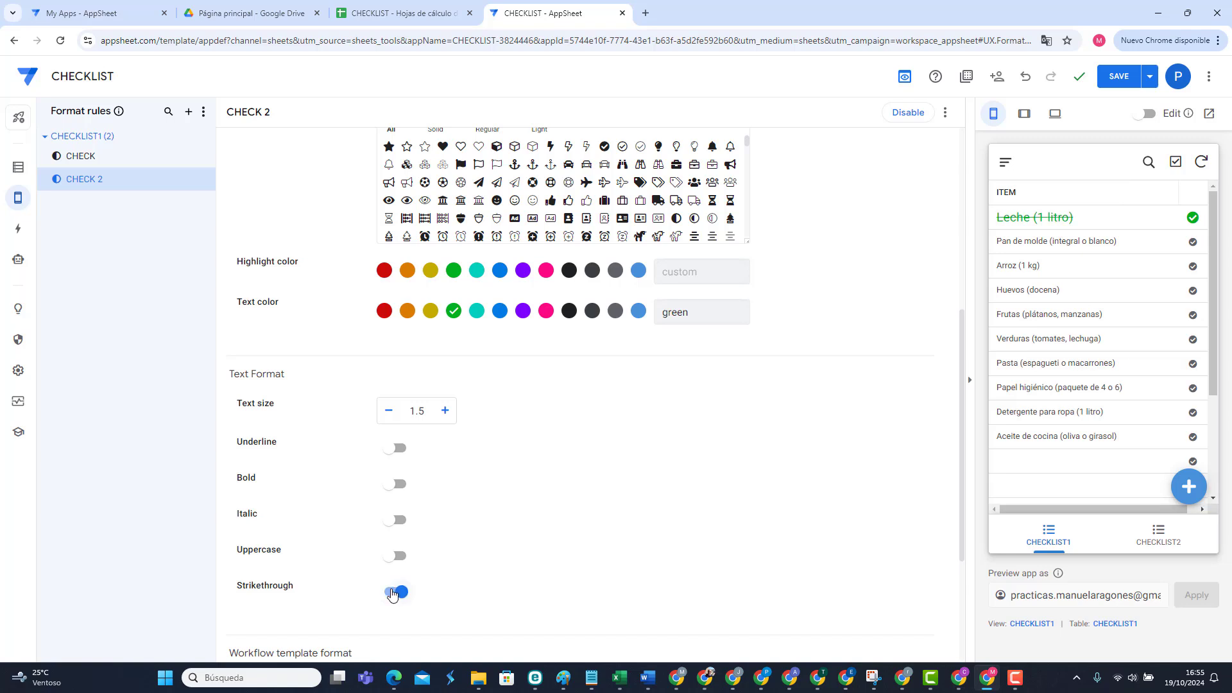
pyautogui.click(452, 311)
pyautogui.click(389, 412)
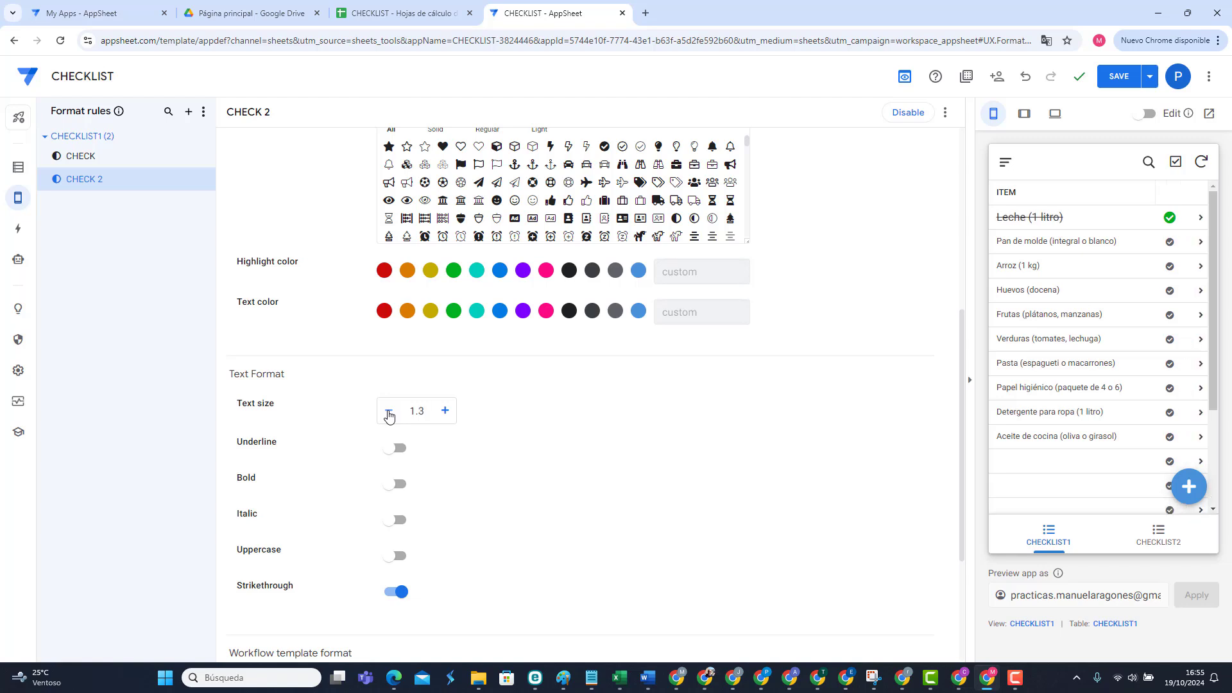
pyautogui.click(1119, 80)
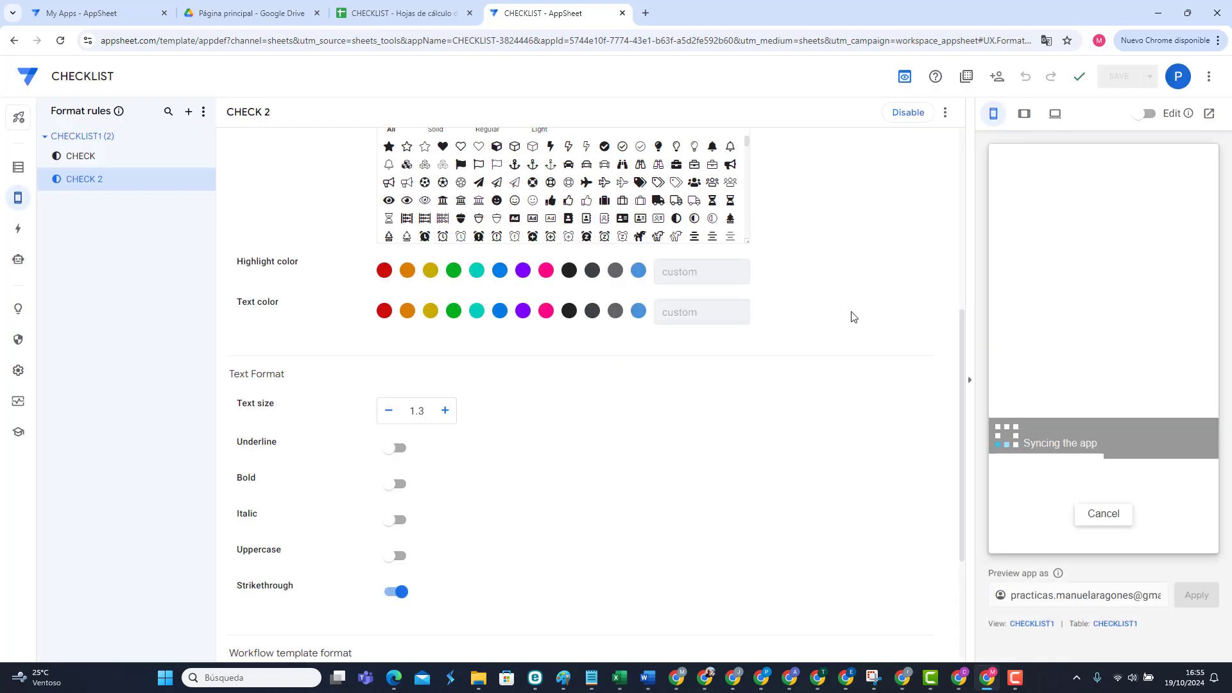
# Step: Mark Pan de molde, Arroz, Huevos, Frutas and Verduras as done with the HECHO action in the app preview
pyautogui.hotkey('ctrl', '+')
pyautogui.hotkey('ctrl', '+')
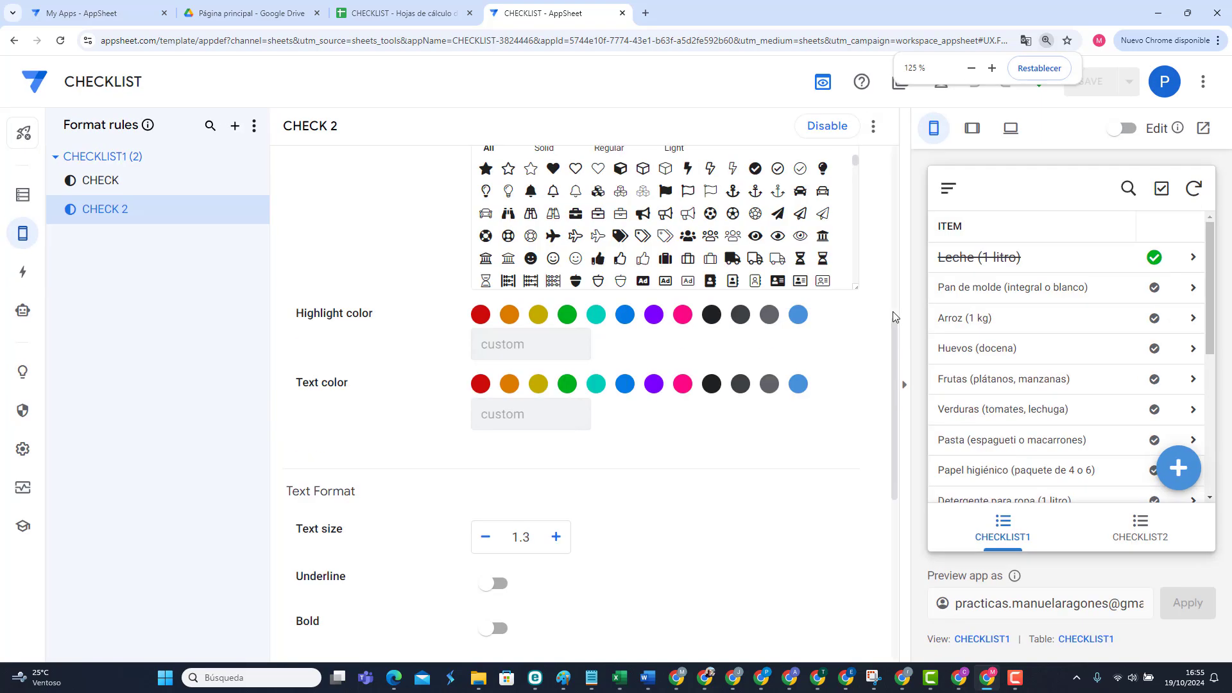
pyautogui.hotkey('ctrl', '-')
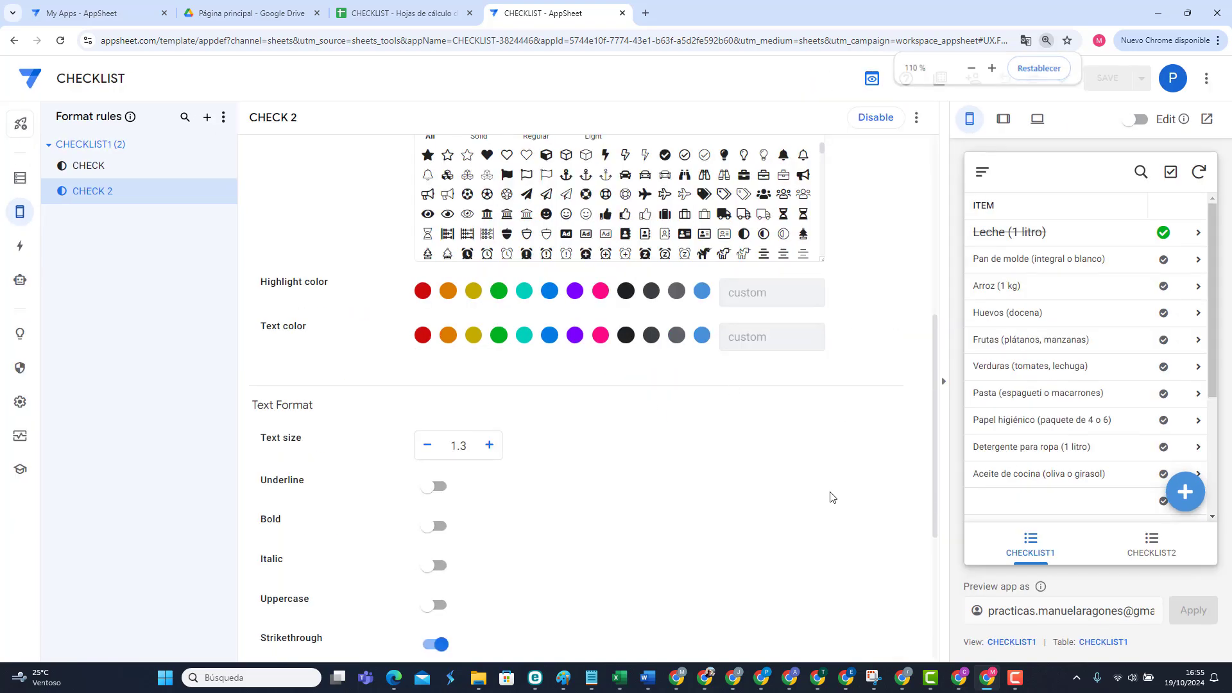
pyautogui.click(1164, 260)
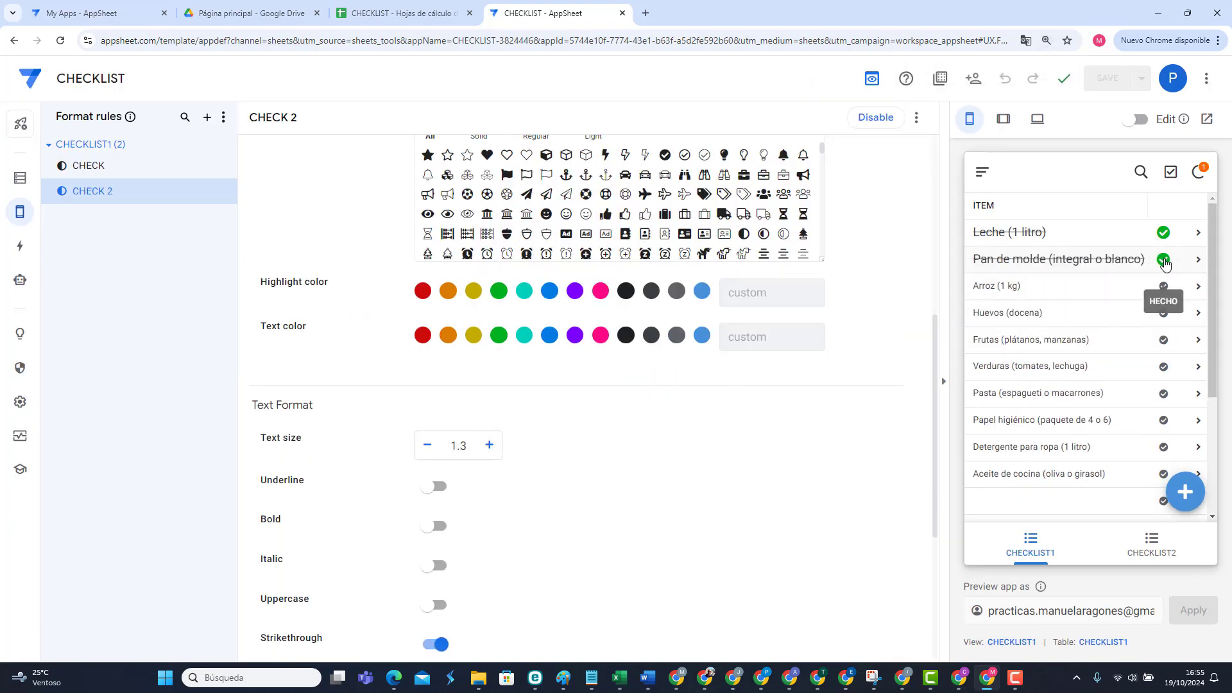
pyautogui.click(1163, 286)
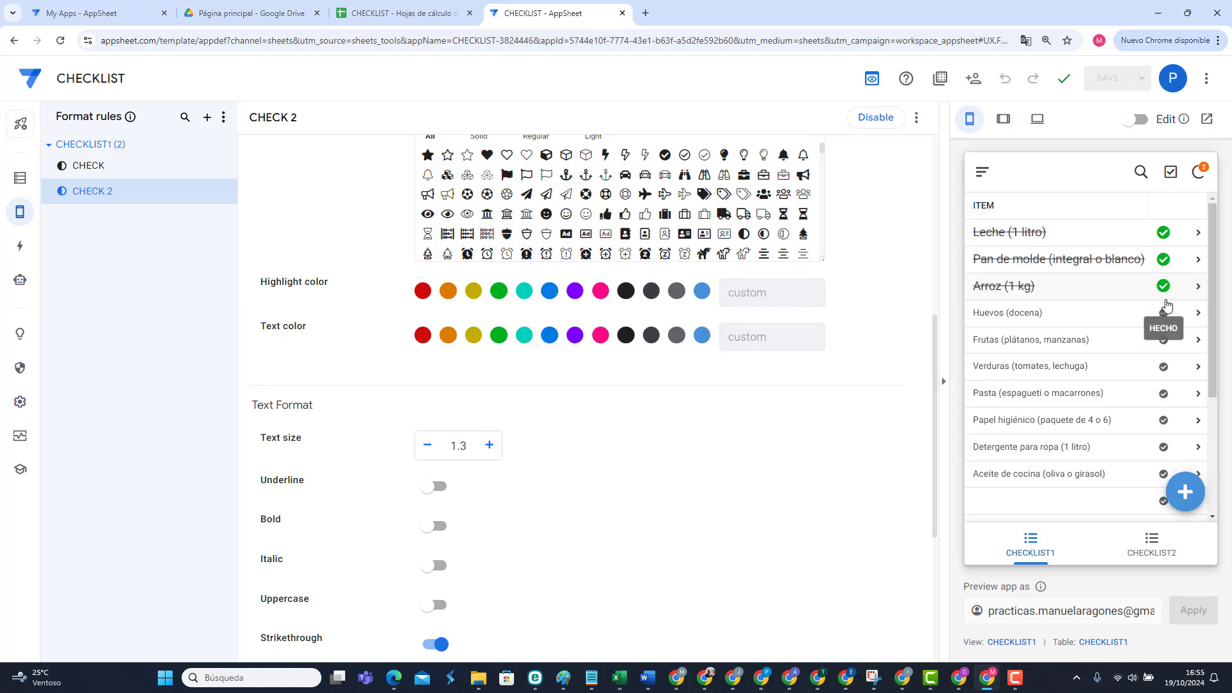
pyautogui.click(1164, 317)
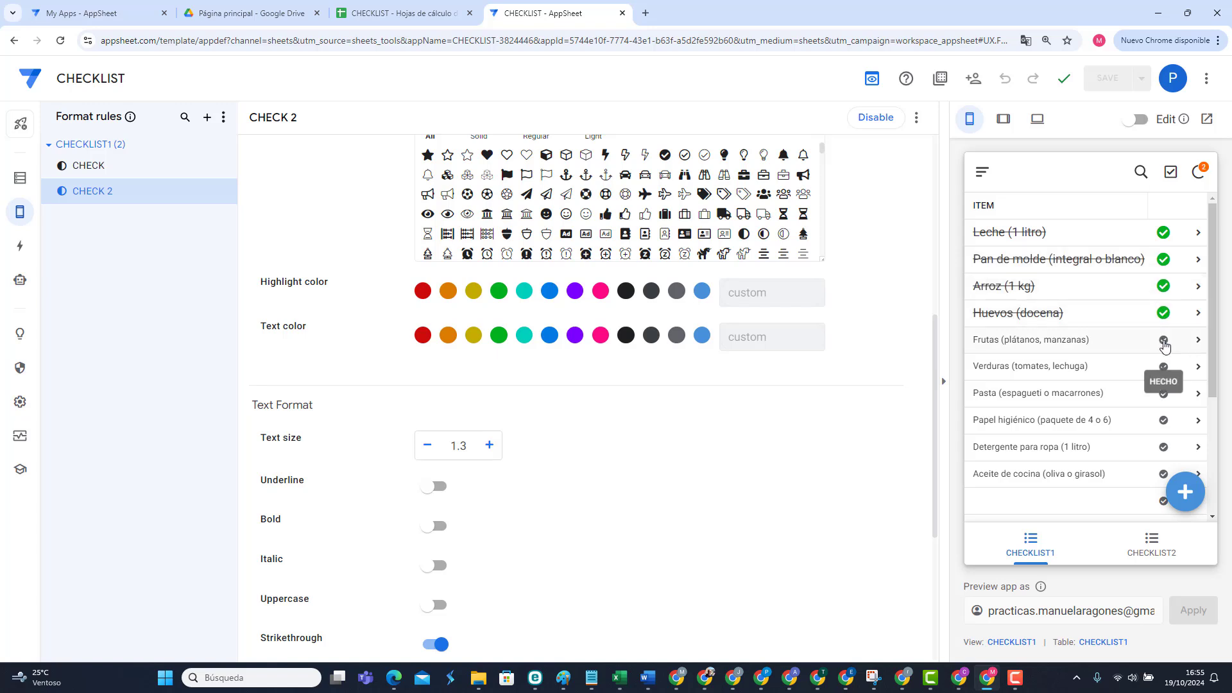
pyautogui.click(1165, 343)
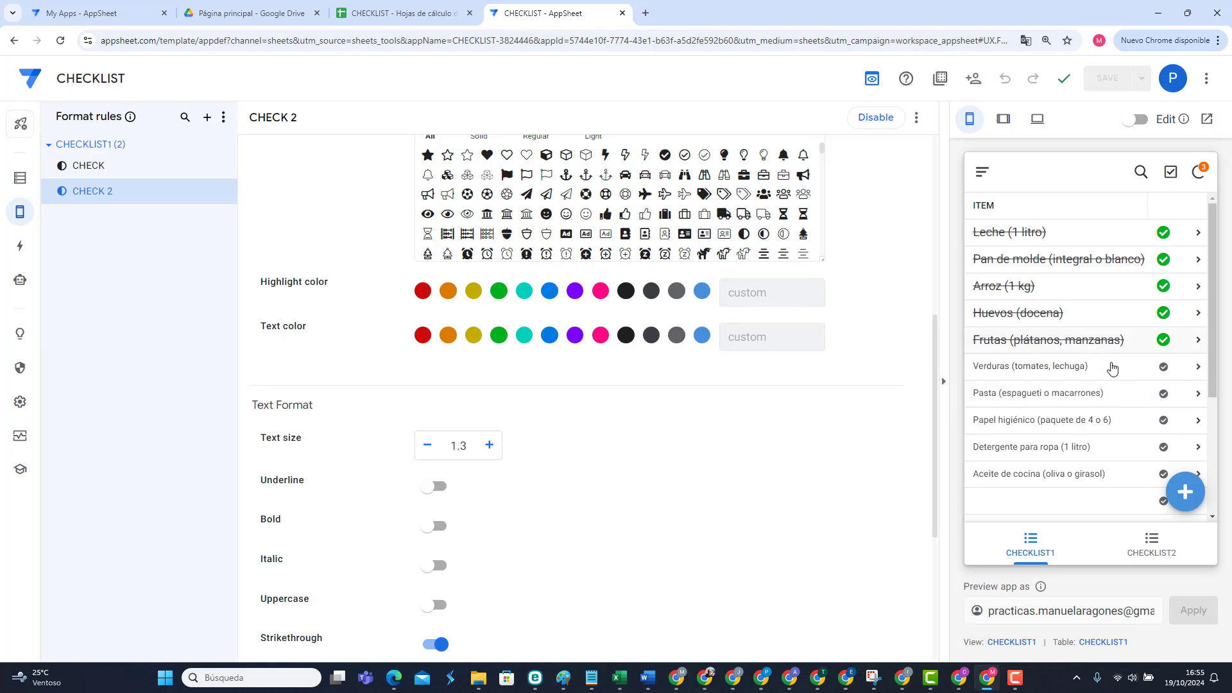
pyautogui.click(1163, 367)
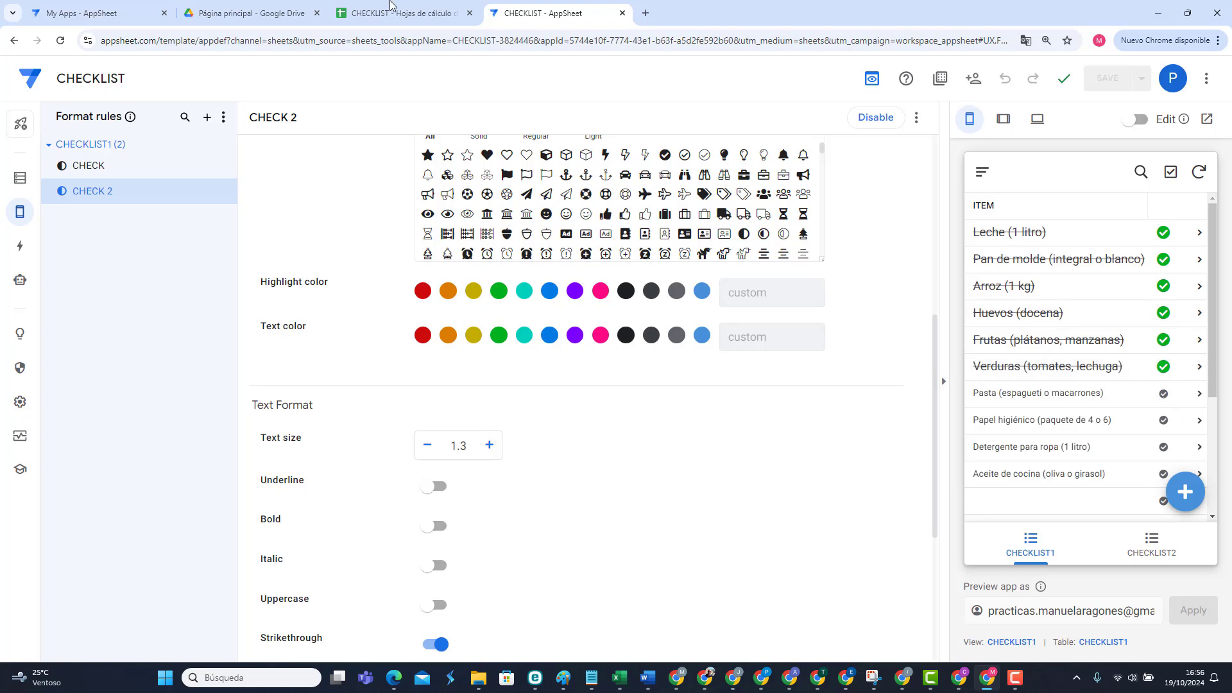
# Step: Switch to the CHECKLIST spreadsheet and add the header USUARIO in cell E1 of the CHECKLIST1 sheet
pyautogui.click(376, 14)
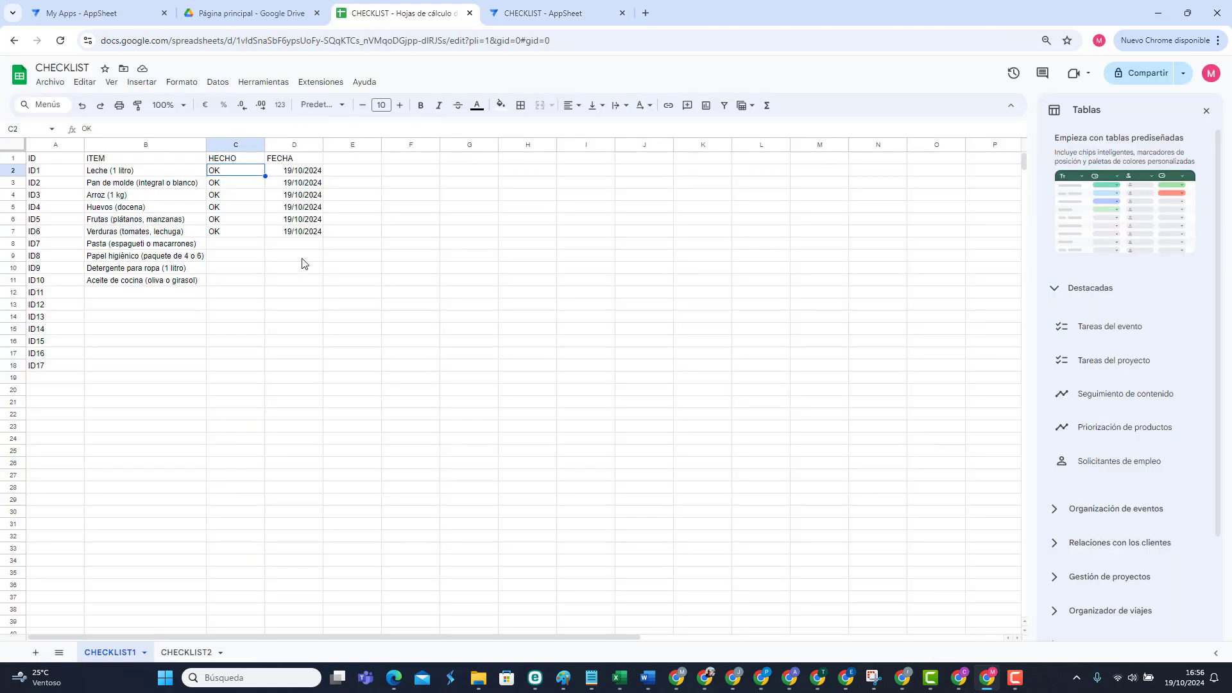
pyautogui.click(342, 159)
pyautogui.write('SU')
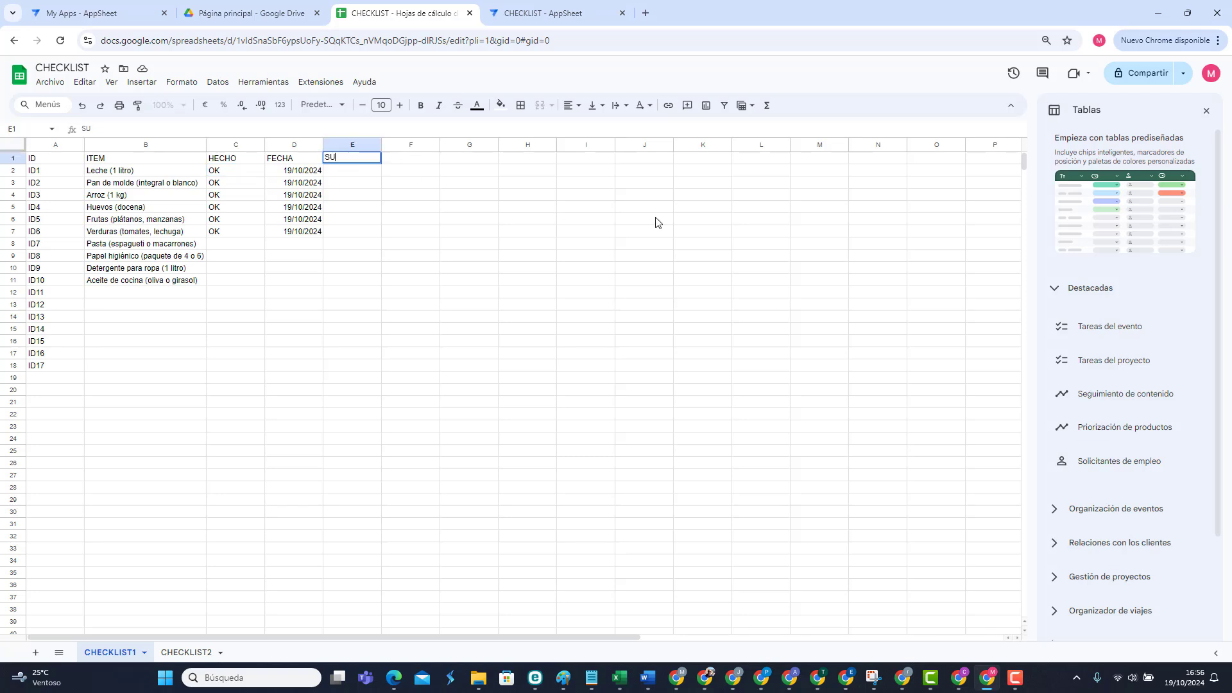
pyautogui.write('ARIO')
pyautogui.press('Return')
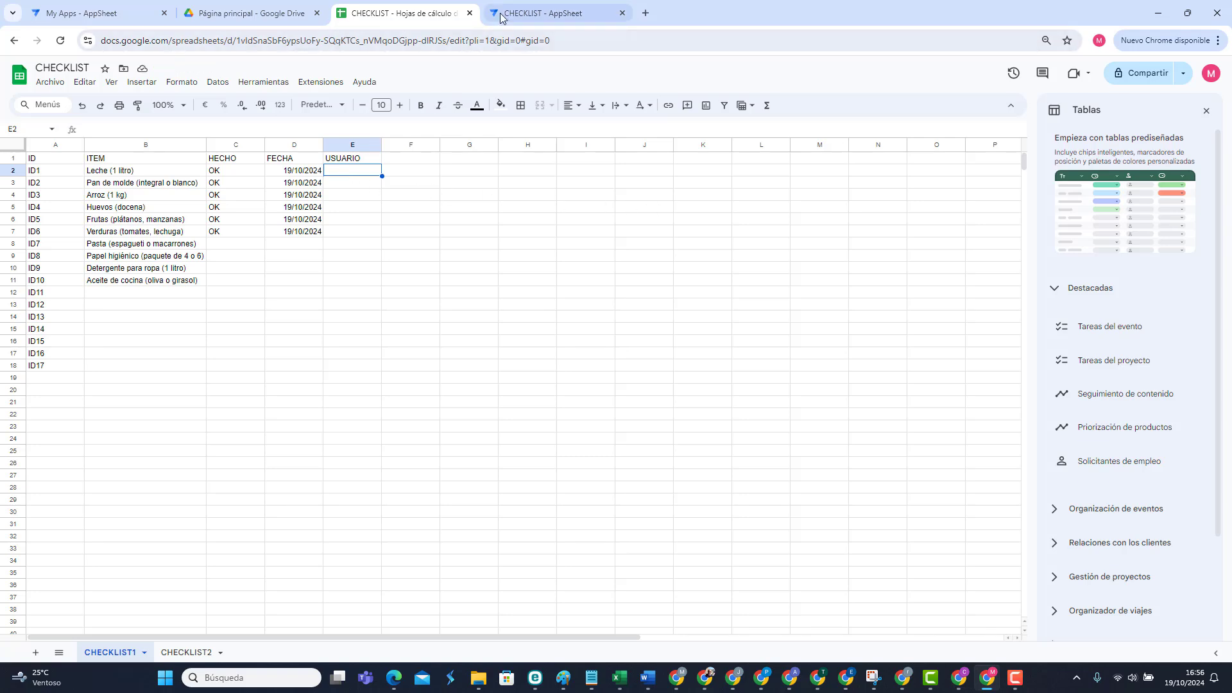
# Step: Enter a sample user's identifier in the USUARIO cell of Leche (1 litro) and switch back to AppSheet
pyautogui.write('J')
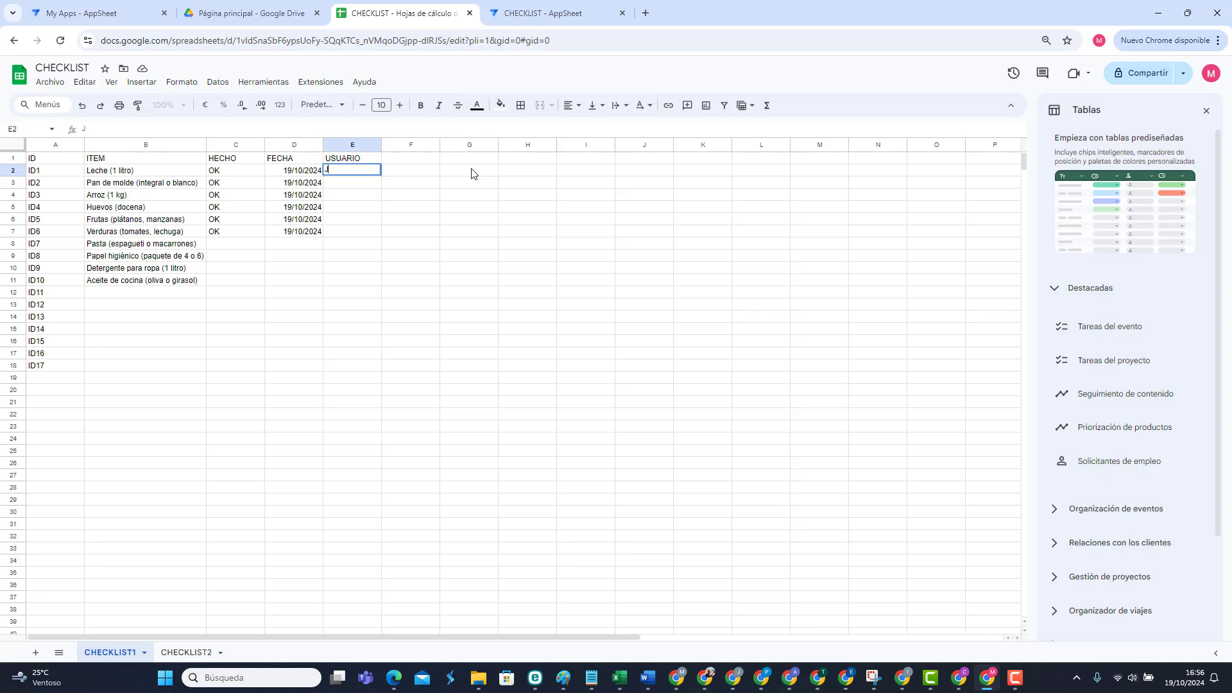
pyautogui.write('M')
pyautogui.press('BackSpace')
pyautogui.press('BackSpace')
pyautogui.write('jmara')
pyautogui.click(539, 14)
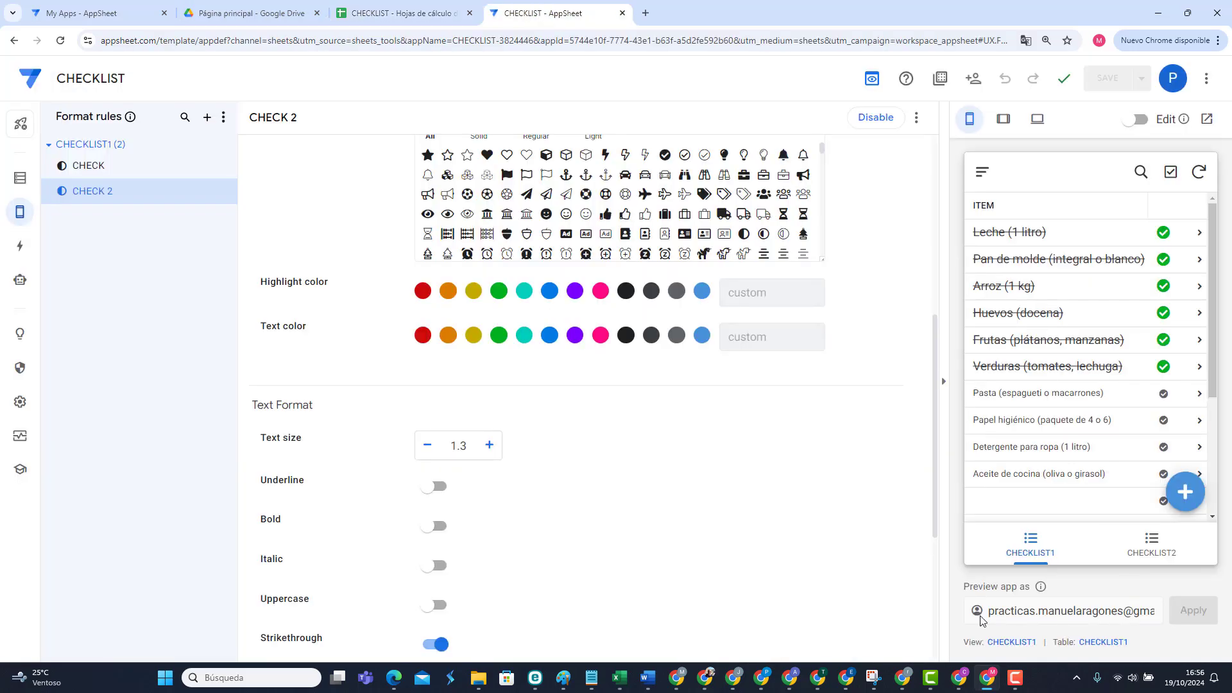
# Step: Copy the preview user's e-mail and paste it into the USUARIO cell of Leche (1 litro) in the CHECKLIST spreadsheet
pyautogui.moveTo(988, 611); pyautogui.dragTo(1050, 610)
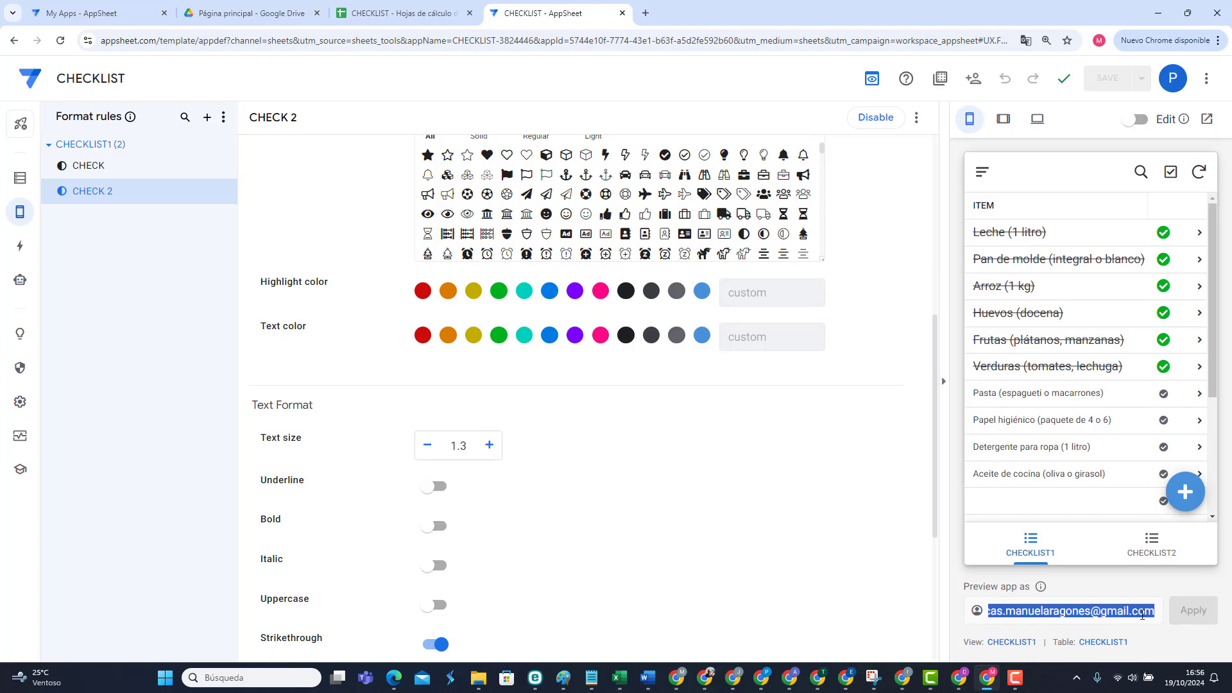
pyautogui.rightClick(1140, 613)
pyautogui.click(888, 373)
pyautogui.click(401, 13)
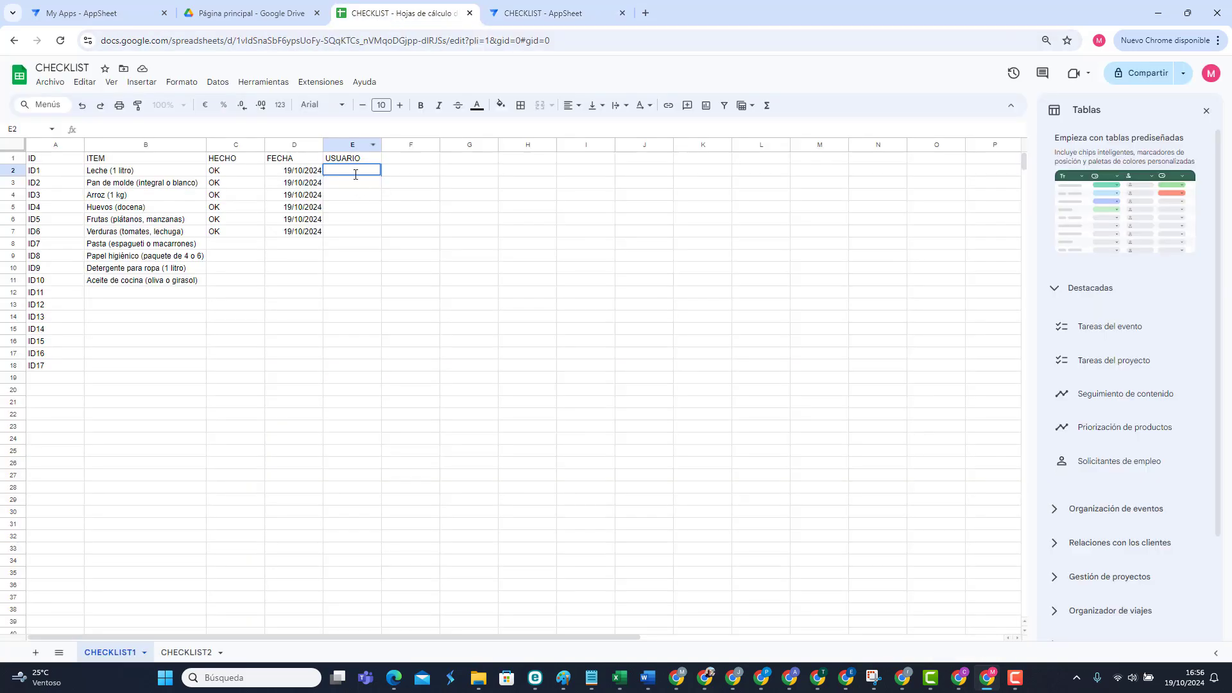
pyautogui.click(376, 250)
pyautogui.moveTo(357, 171); pyautogui.dragTo(358, 235)
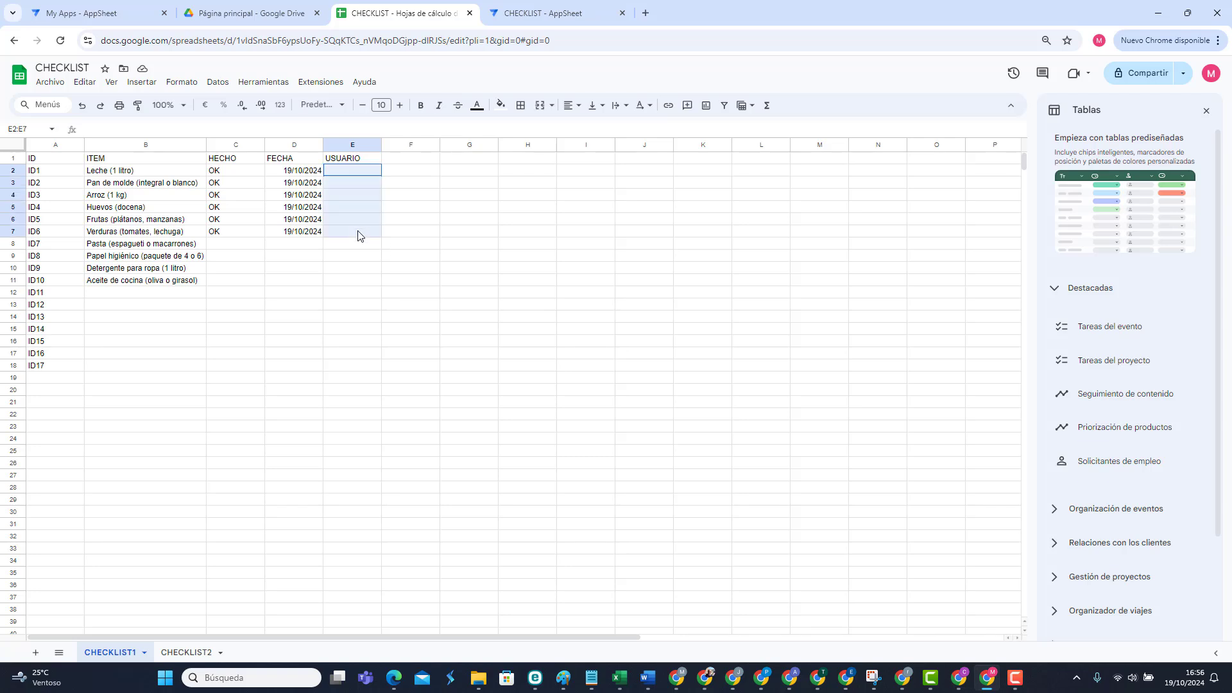
pyautogui.rightClick(356, 193)
pyautogui.click(388, 242)
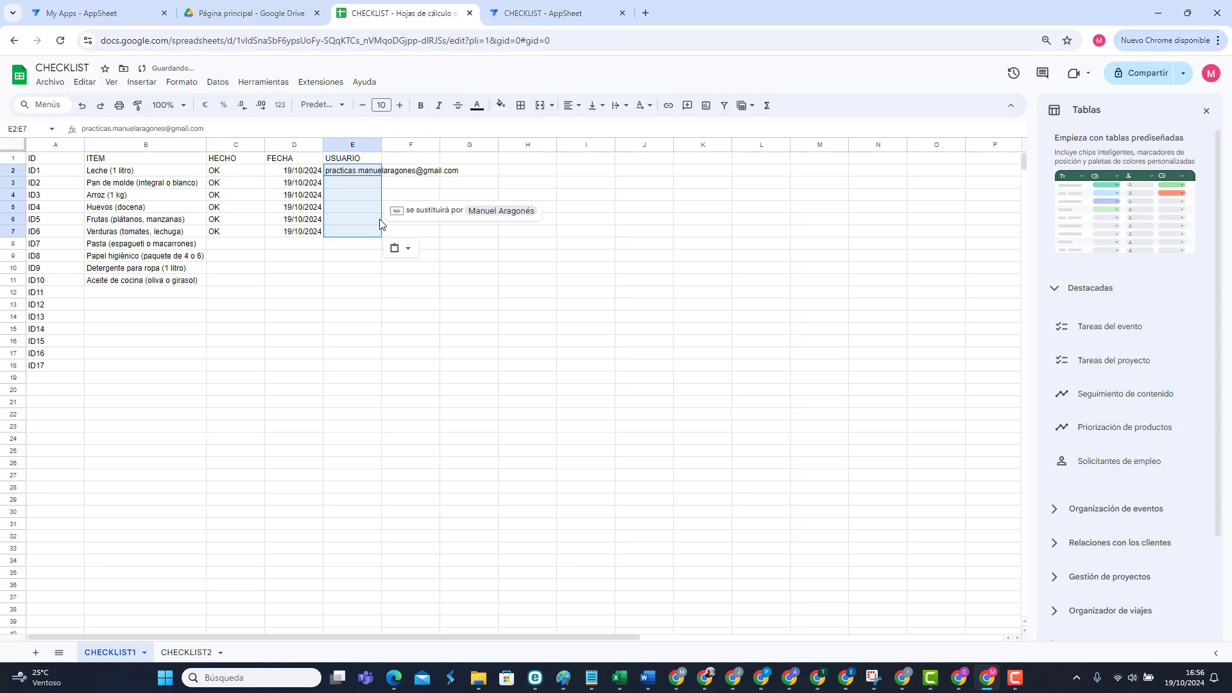
# Step: Copy the user's e-mail from cell E2 into the USUARIO cells E3:E7 of the other completed items
pyautogui.click(344, 183)
pyautogui.click(347, 171)
pyautogui.rightClick(347, 170)
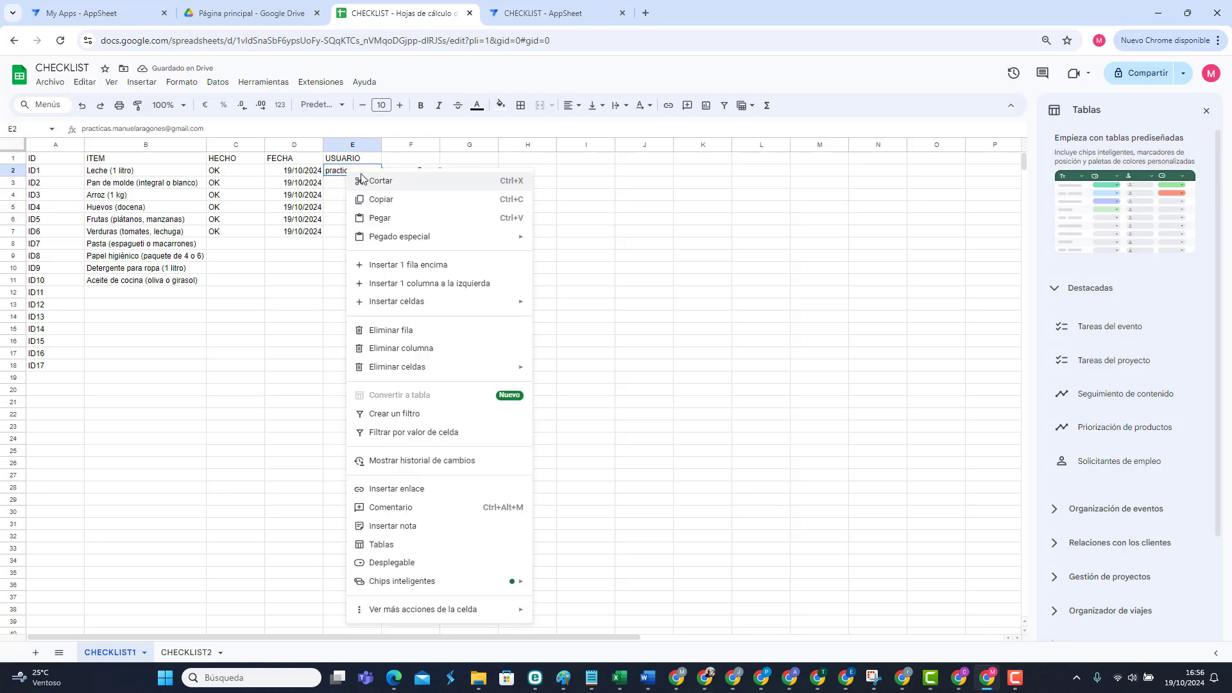
pyautogui.click(383, 201)
pyautogui.moveTo(350, 183); pyautogui.dragTo(347, 233)
pyautogui.rightClick(344, 213)
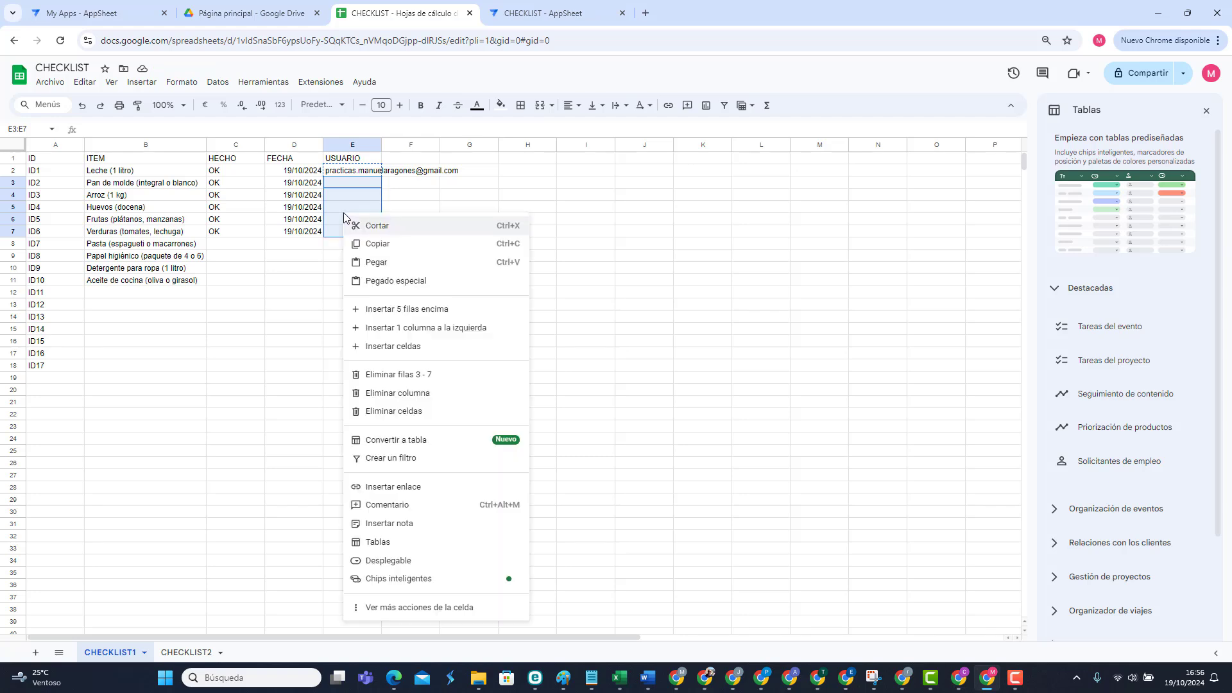
pyautogui.click(377, 263)
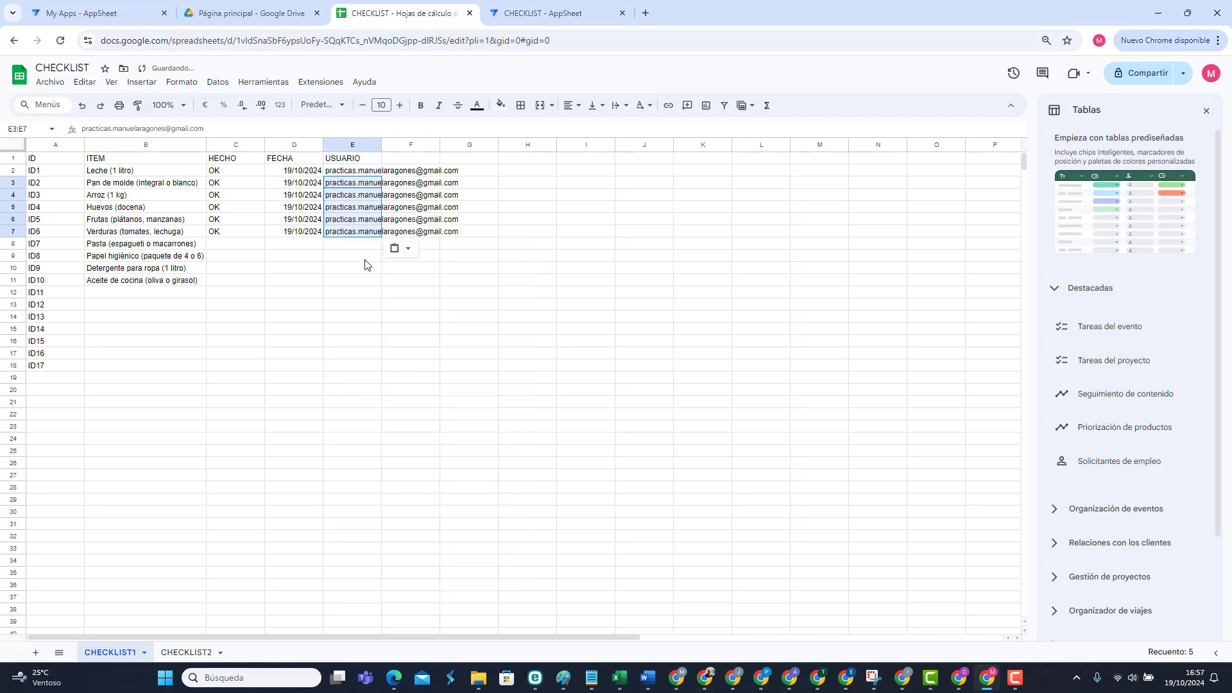
pyautogui.click(353, 247)
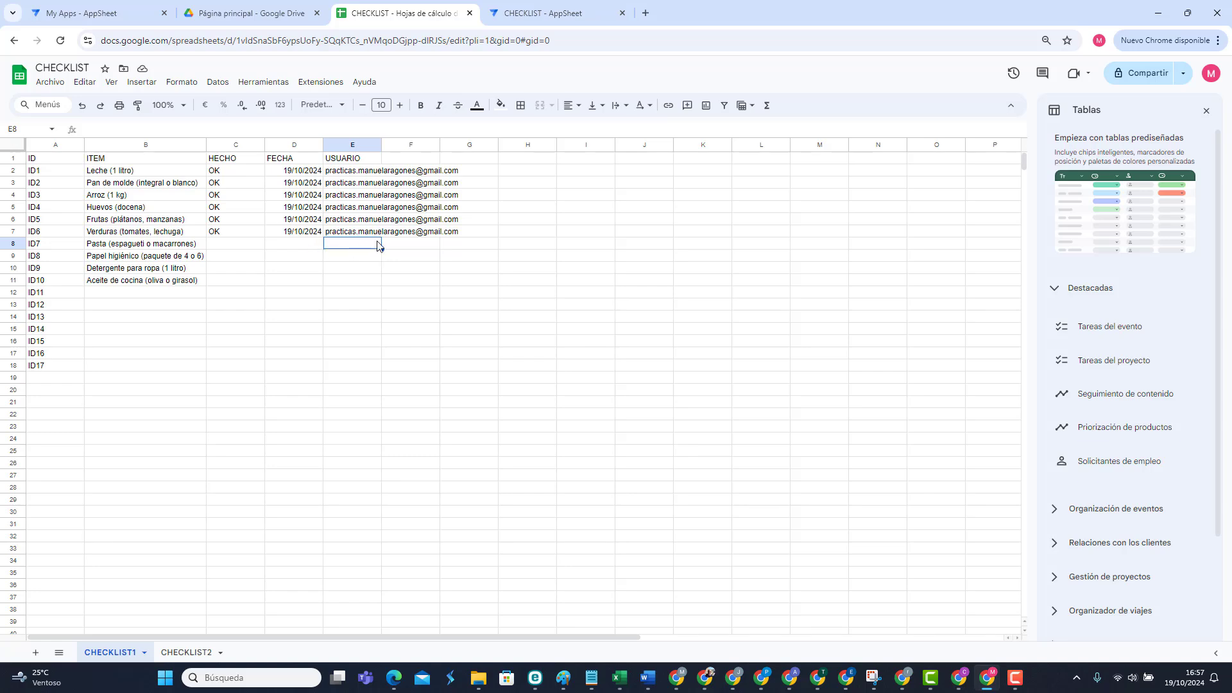
# Step: Switch to AppSheet and create a new slice of the CHECKLIST1 table named CHECKLIST POR USUARIO
pyautogui.click(532, 17)
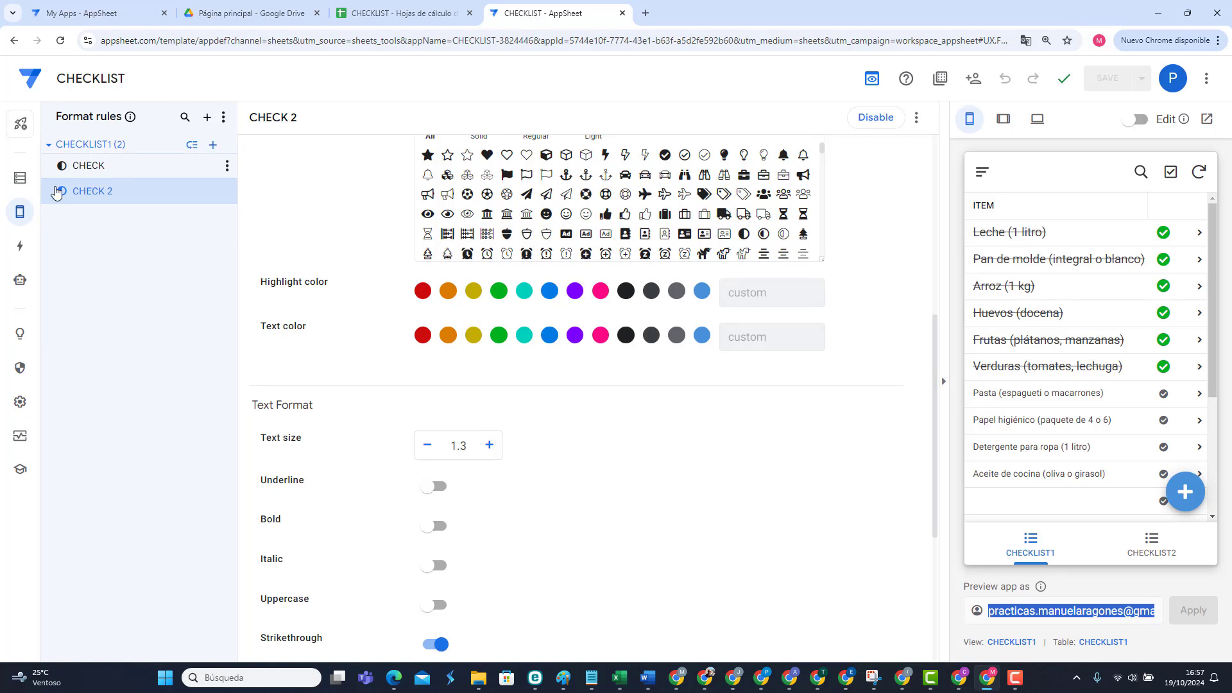
pyautogui.click(20, 178)
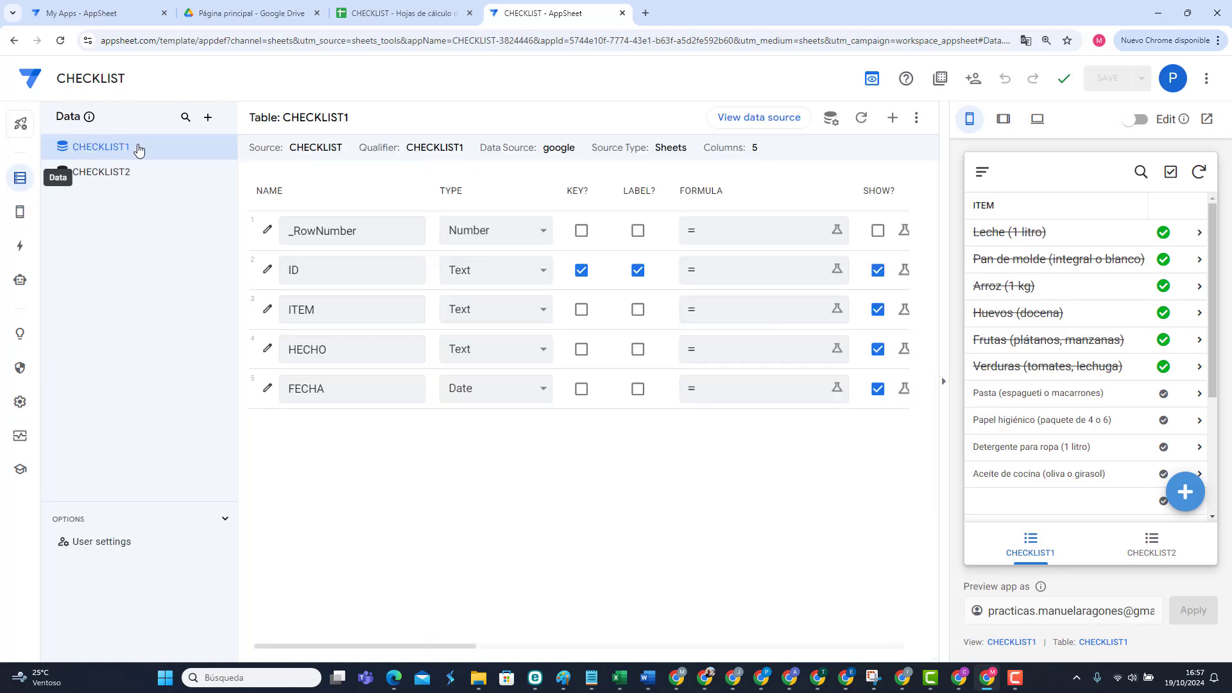
pyautogui.click(226, 147)
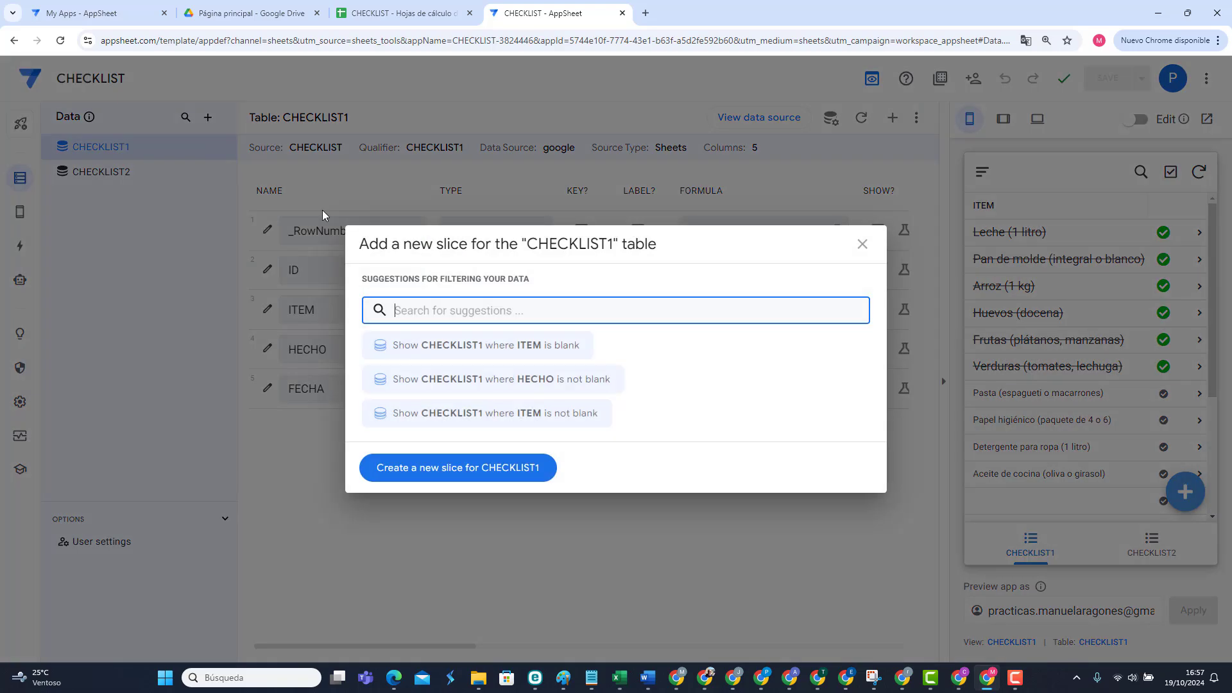
pyautogui.click(465, 467)
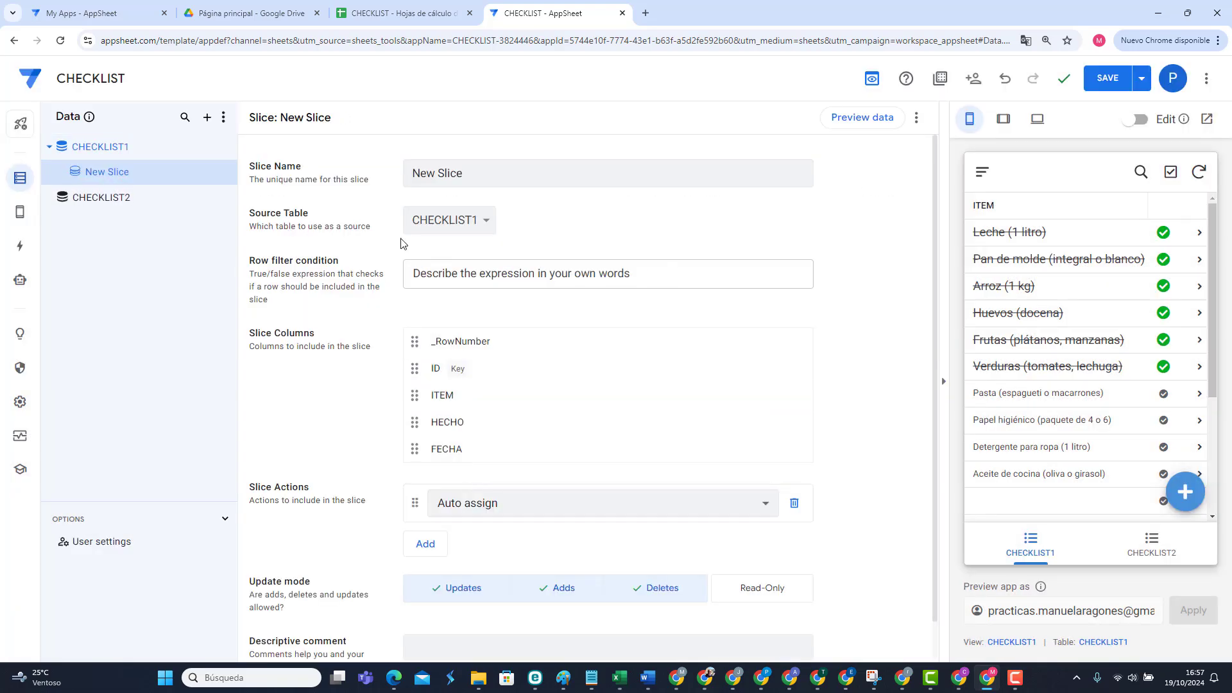
pyautogui.tripleClick(494, 176)
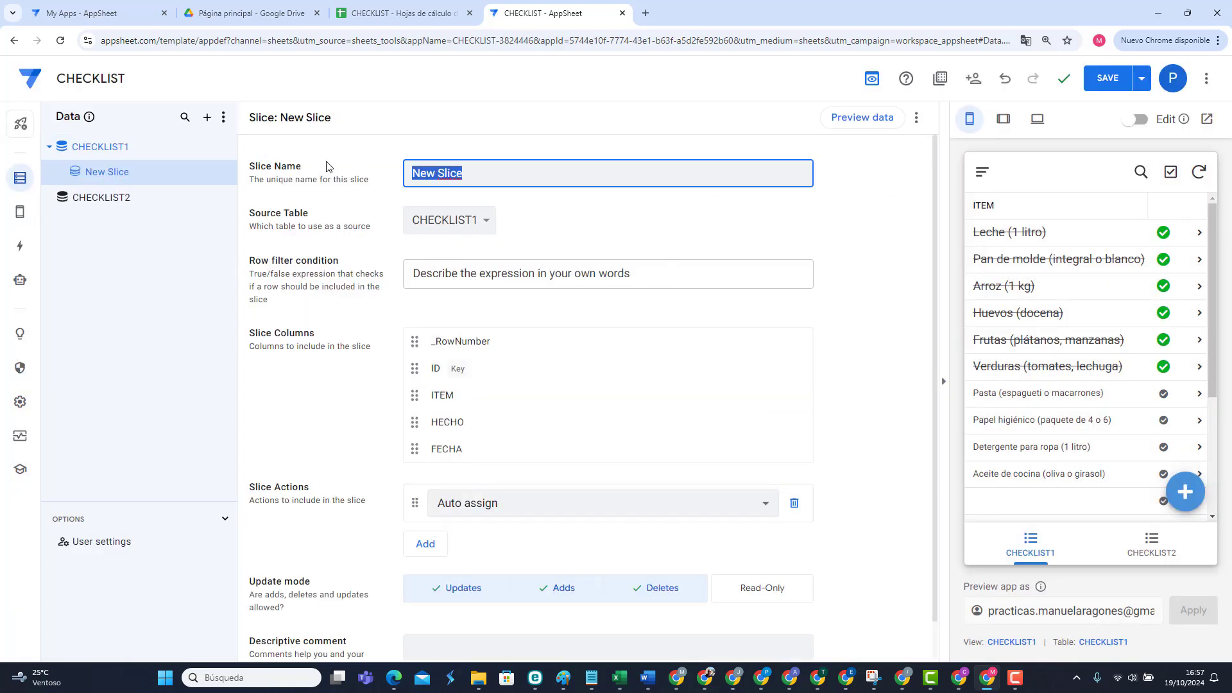
pyautogui.write('check')
pyautogui.hotkey('ctrl', 'a')
pyautogui.press('BackSpace')
pyautogui.write('CHECKLIST POR USUA')
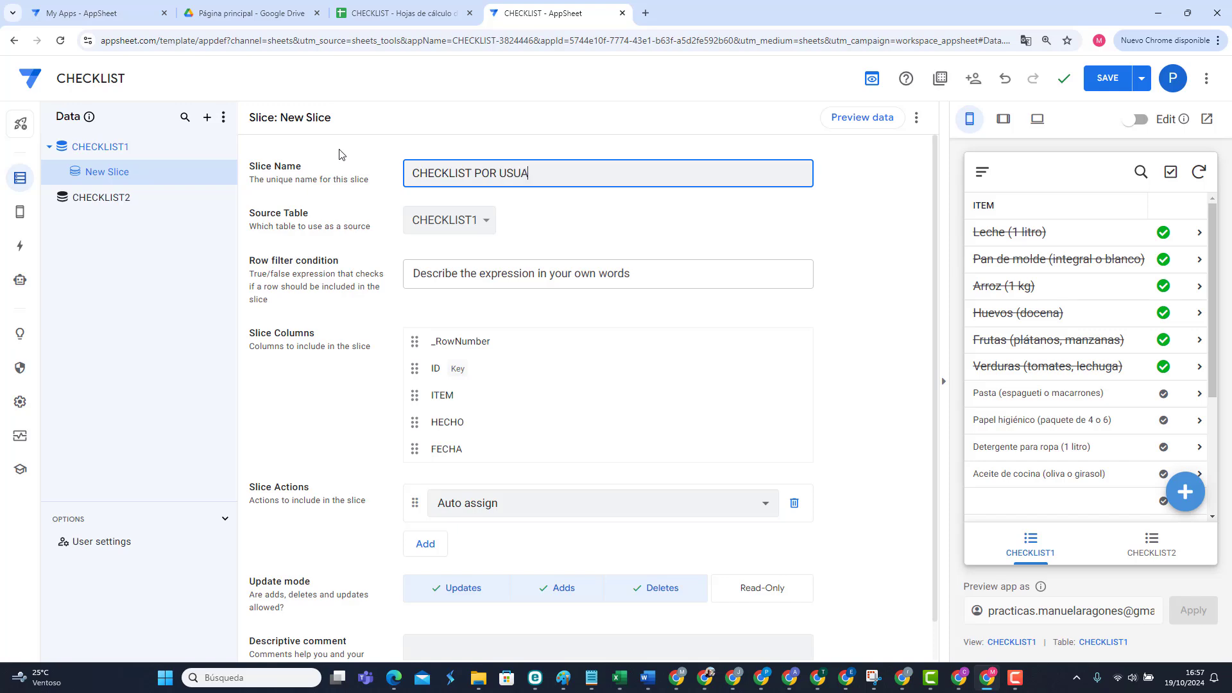
pyautogui.write('RIO')
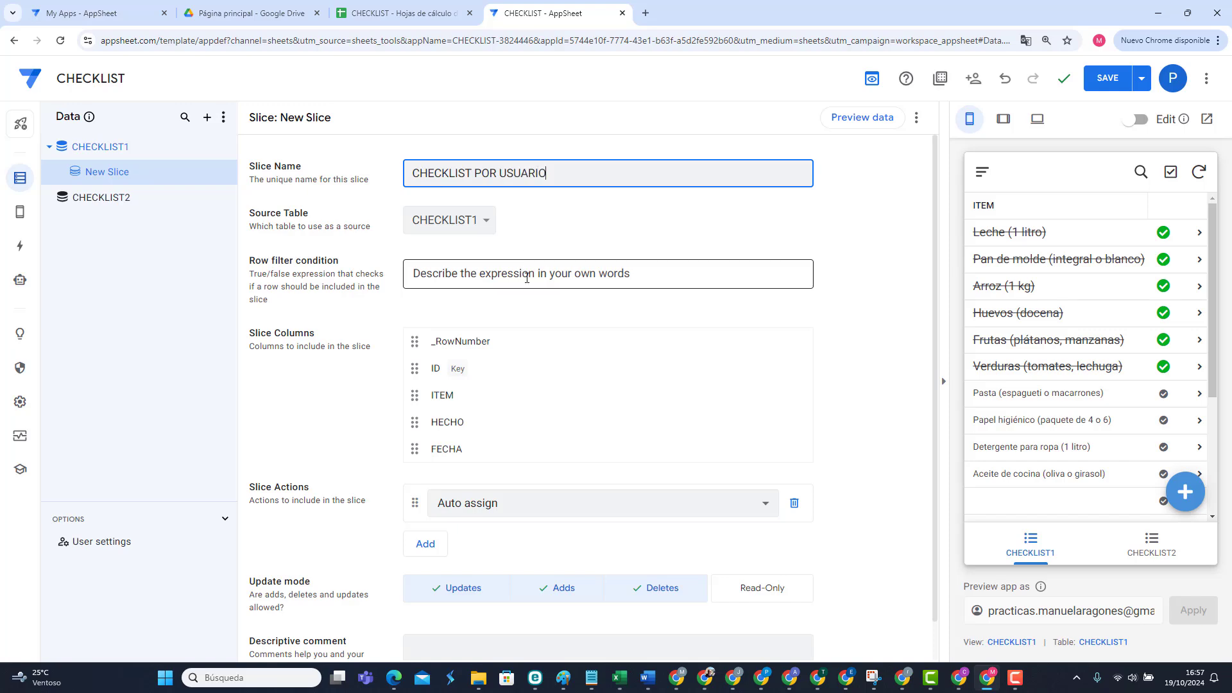
# Step: Set the slice's row filter condition to USEREMAIL()=[USUARIO]
pyautogui.click(526, 275)
pyautogui.click(481, 473)
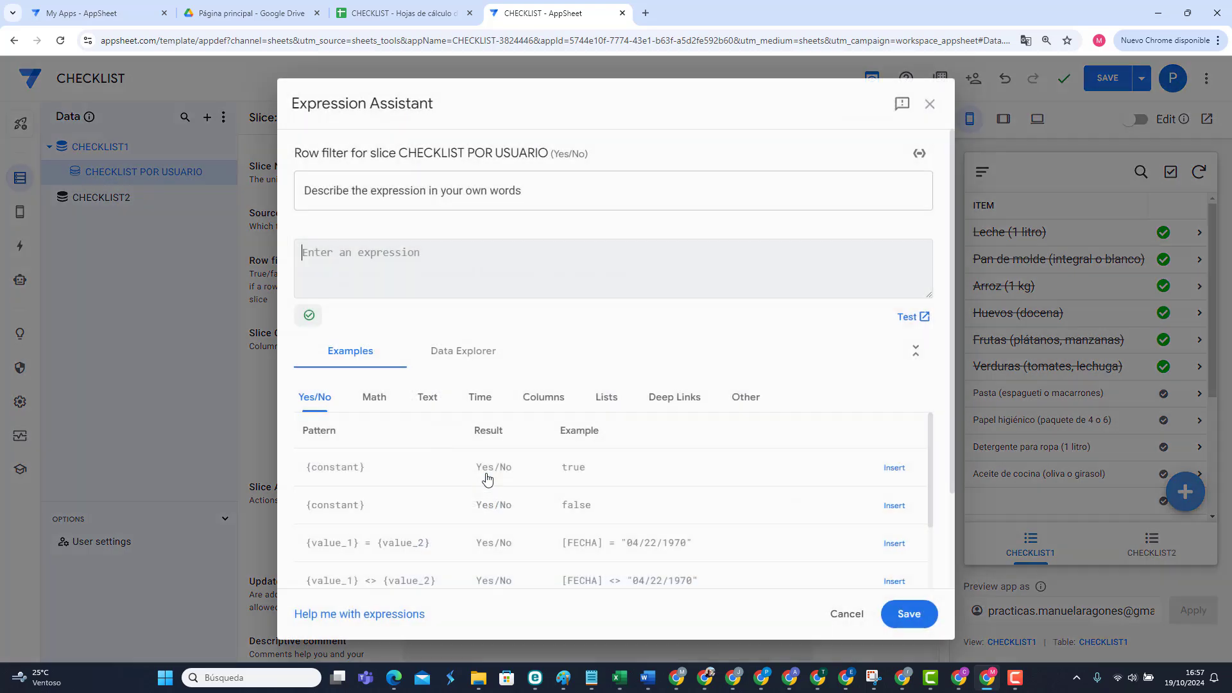
pyautogui.write('USEREMAIL()')
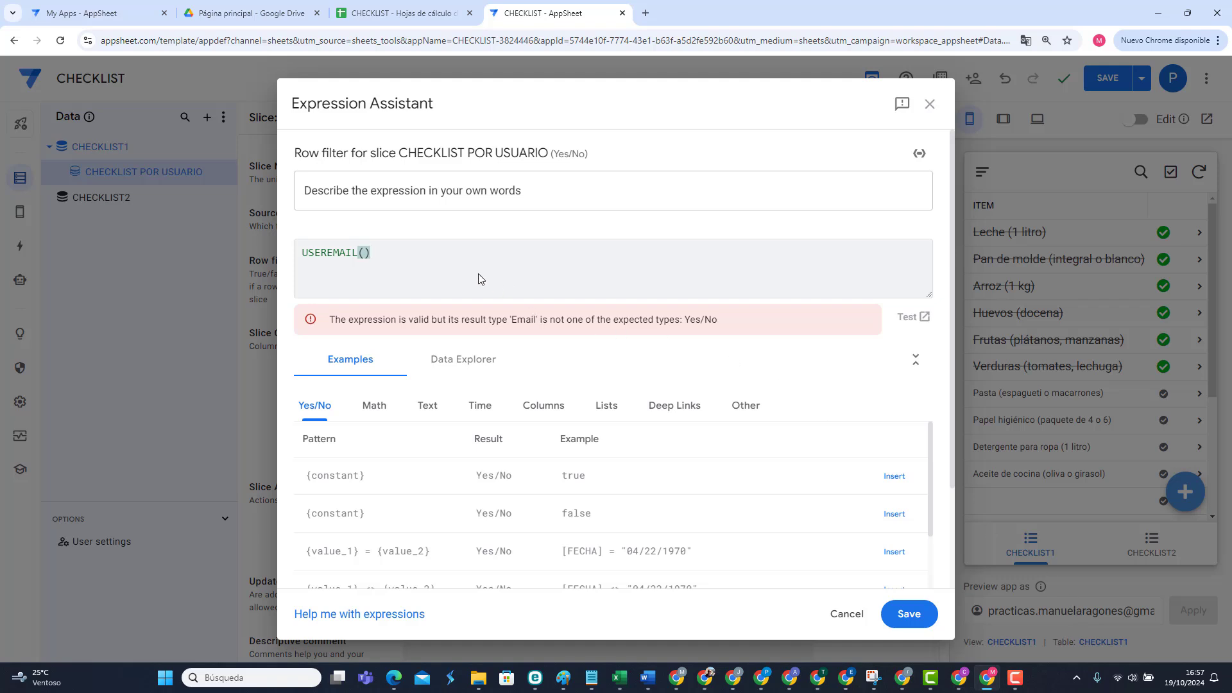
pyautogui.write('=')
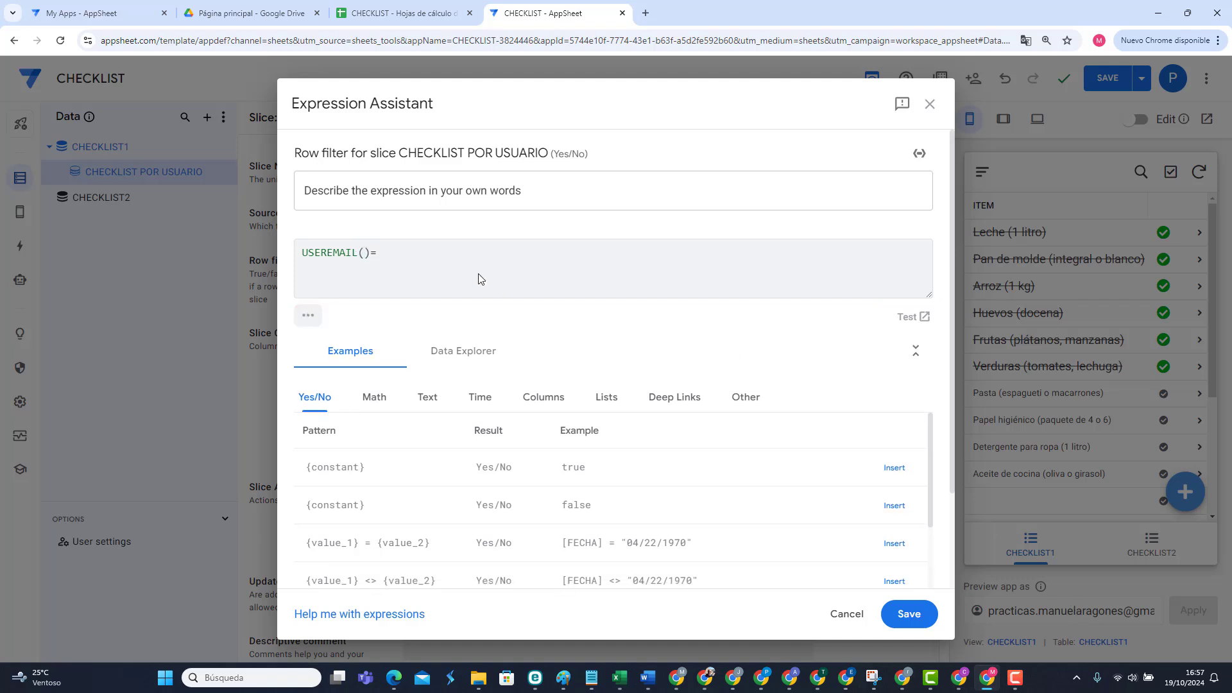
pyautogui.write('[USUARIO')
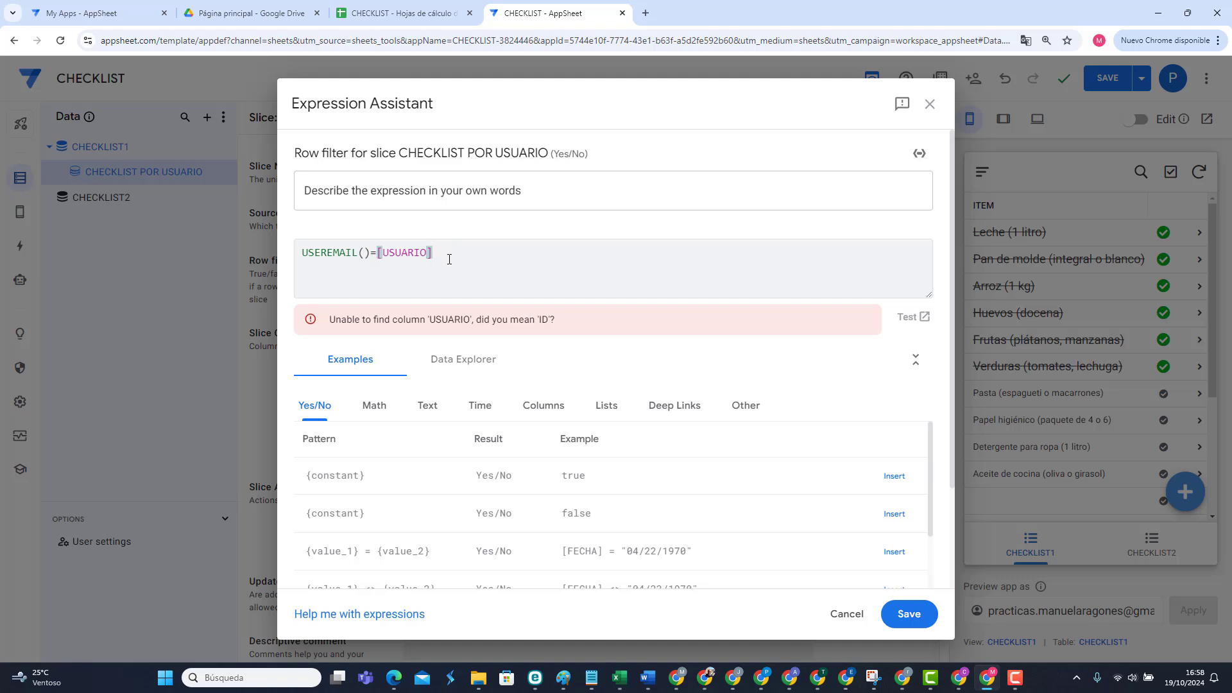
pyautogui.click(911, 614)
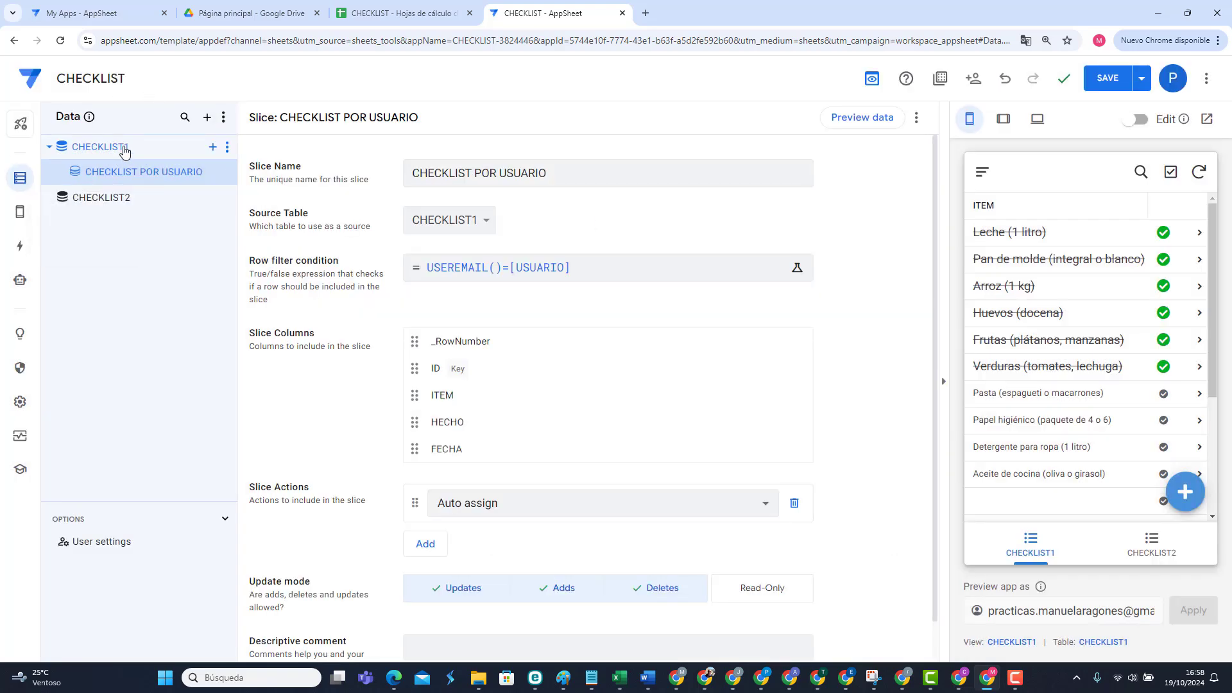
# Step: Regenerate the column structure of the CHECKLIST1 table
pyautogui.click(99, 146)
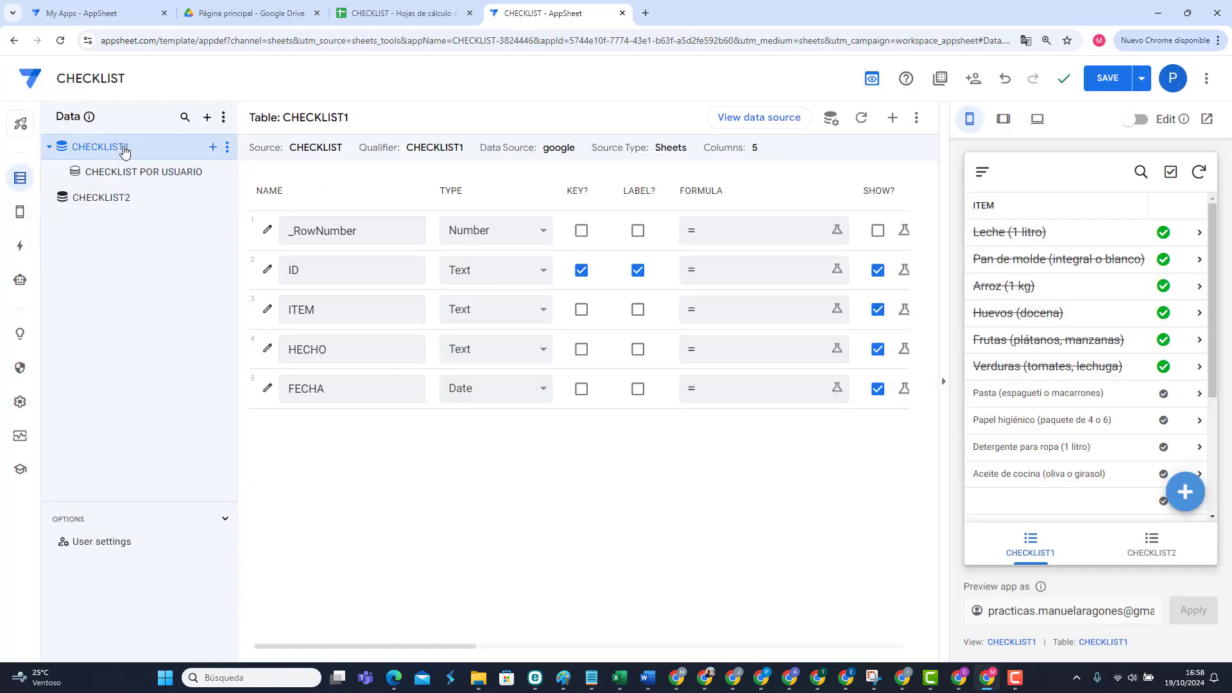
pyautogui.click(863, 121)
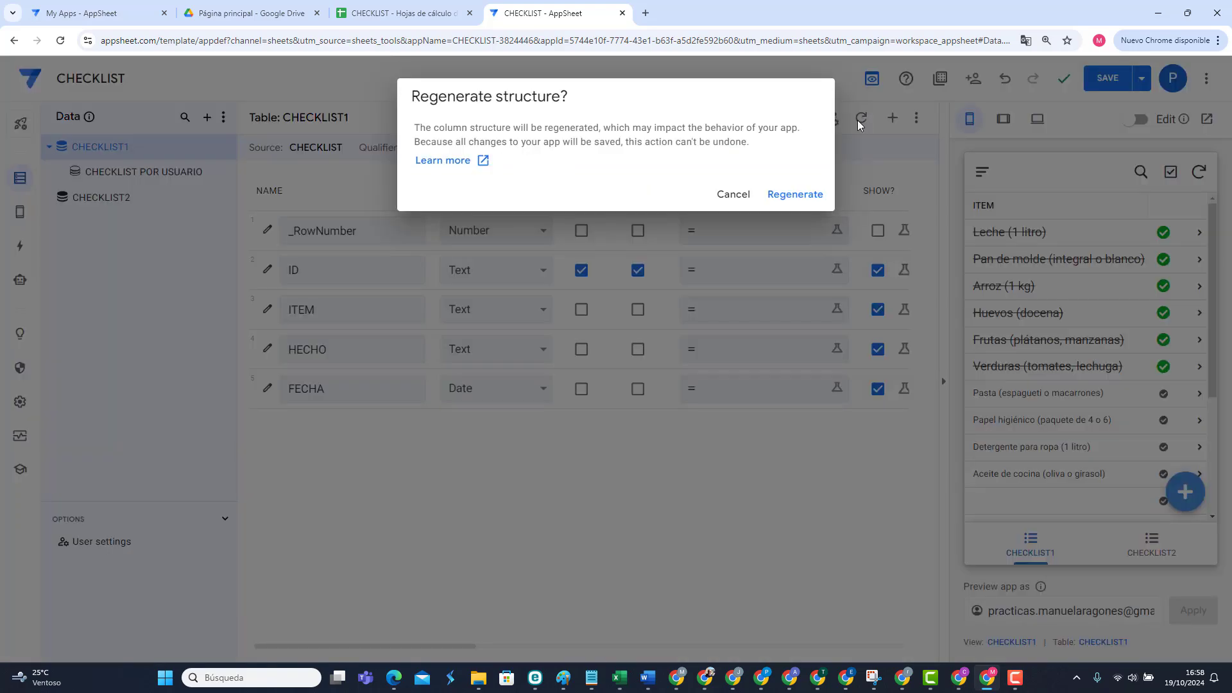
pyautogui.click(792, 193)
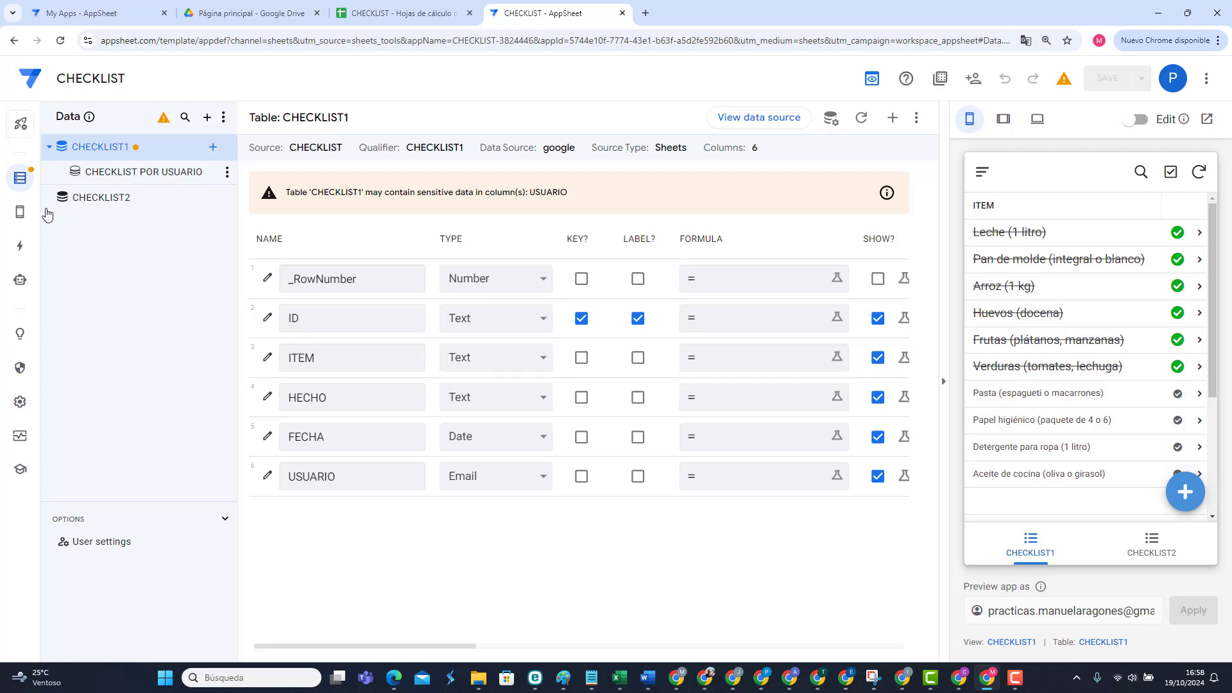
# Step: Set the CHECKLIST1 view's data source to the CHECKLIST POR USUARIO slice and save the app
pyautogui.click(23, 215)
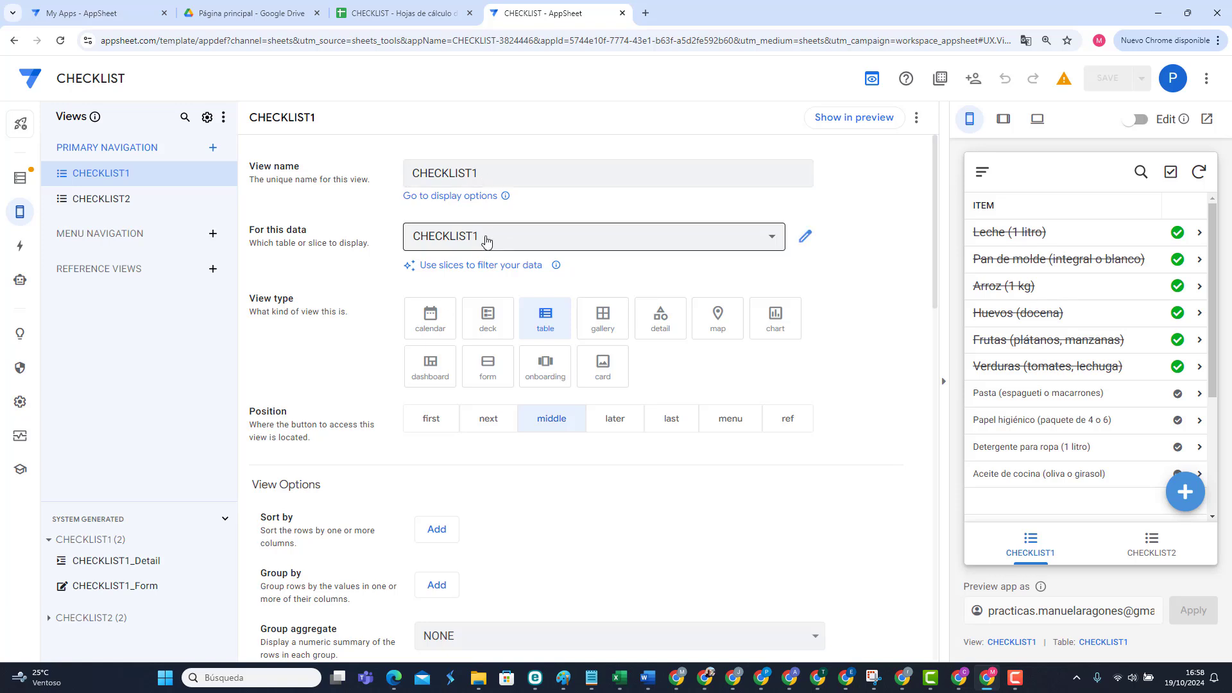
pyautogui.click(486, 241)
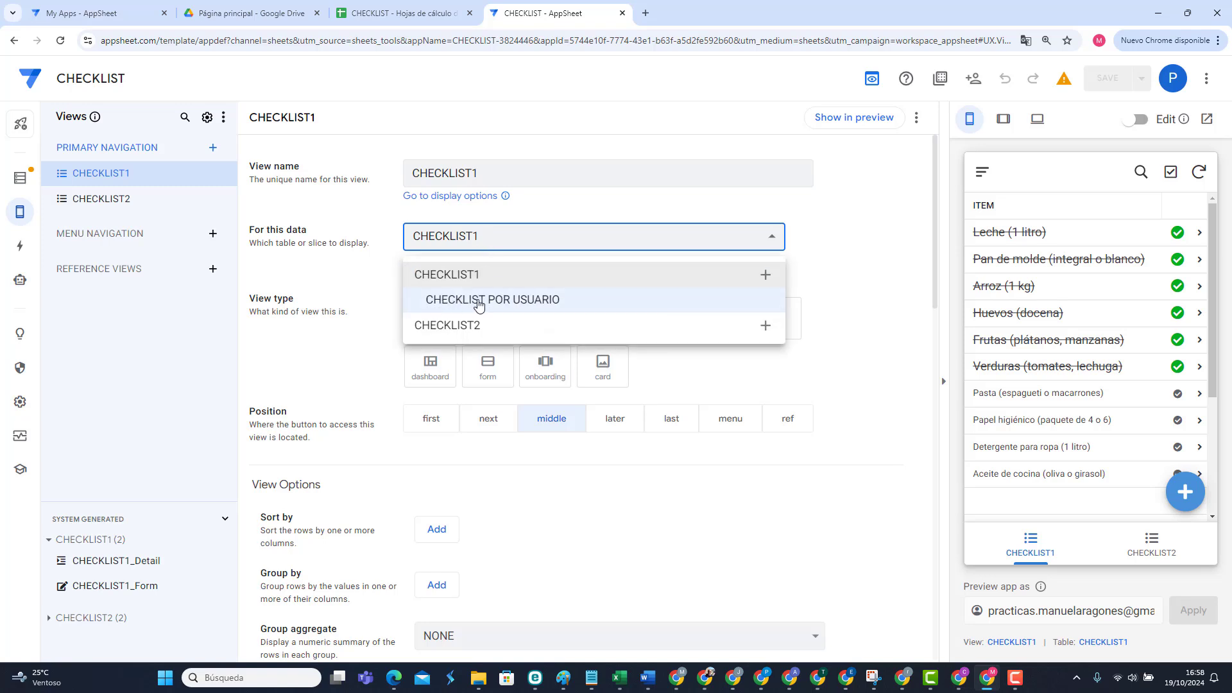
pyautogui.click(478, 303)
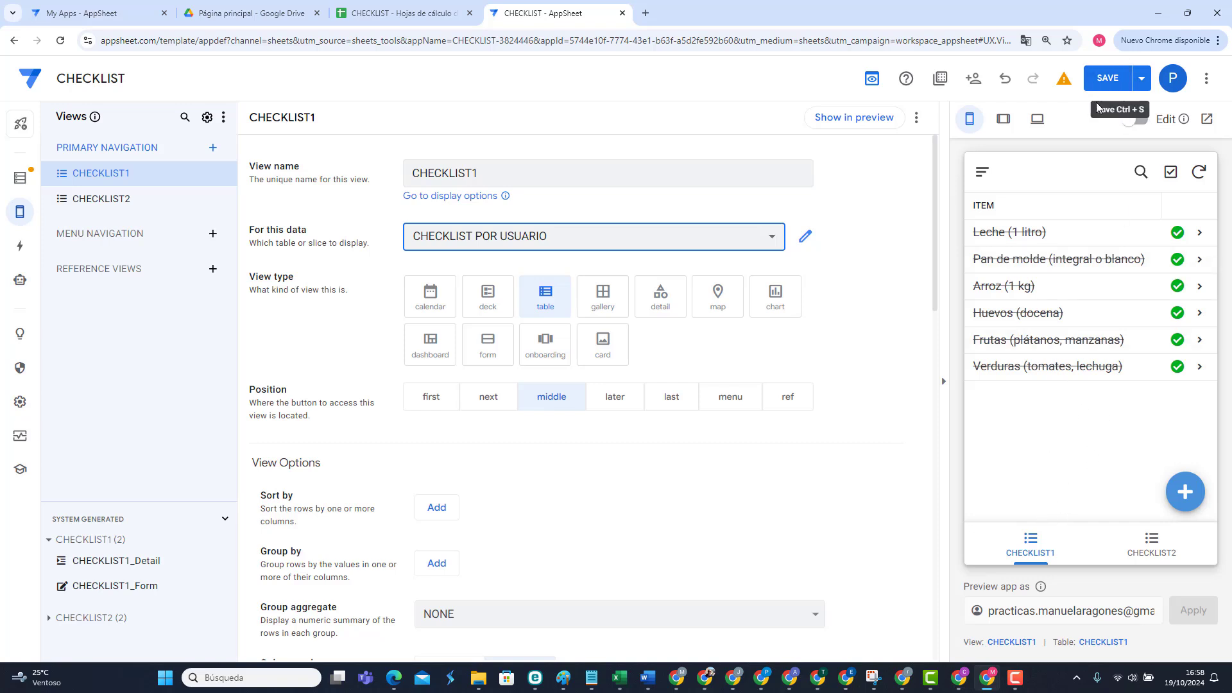
pyautogui.click(404, 14)
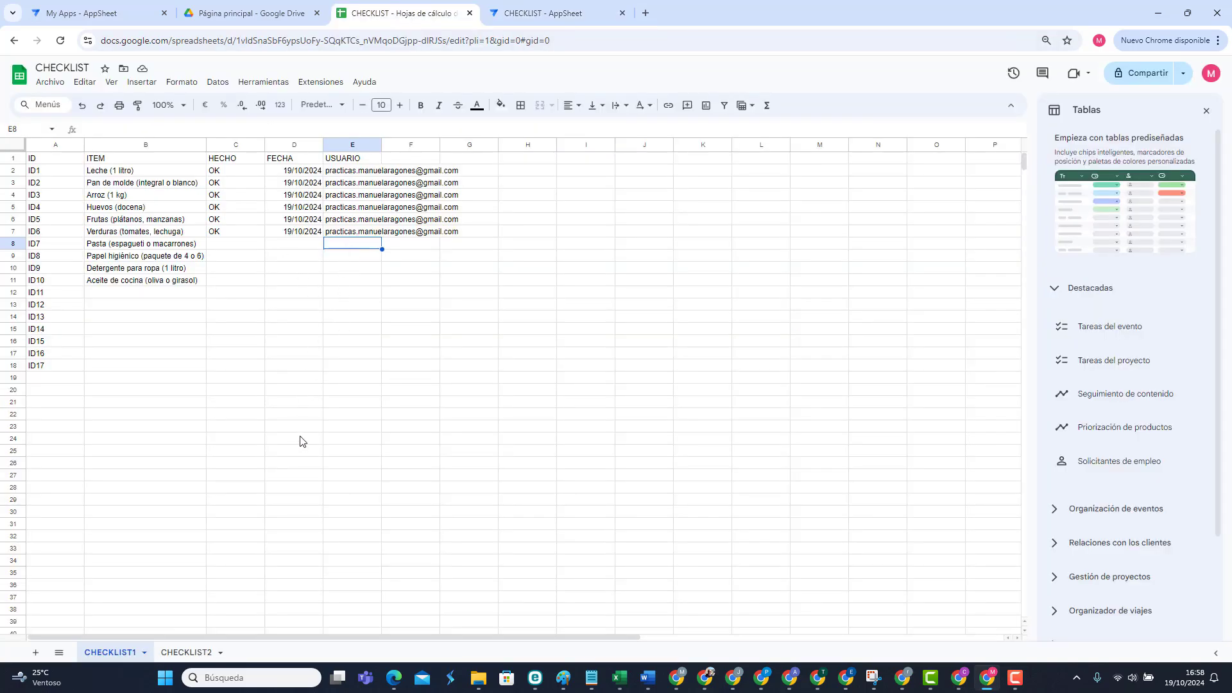
pyautogui.click(560, 12)
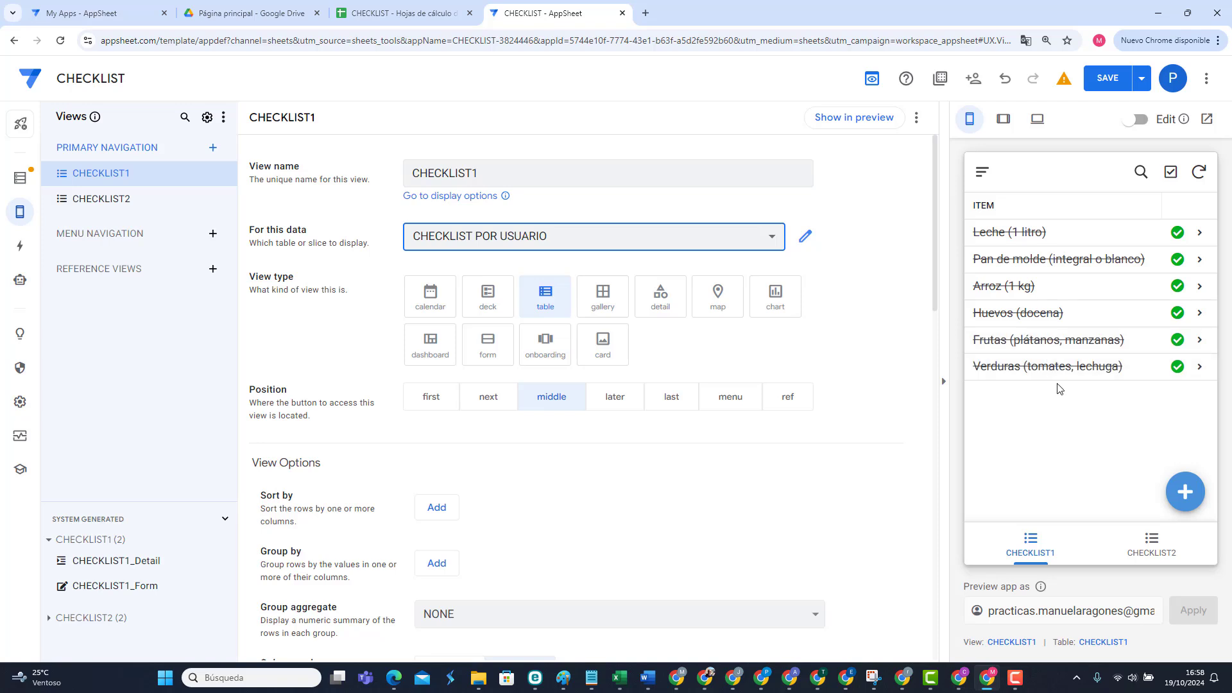
pyautogui.click(1108, 78)
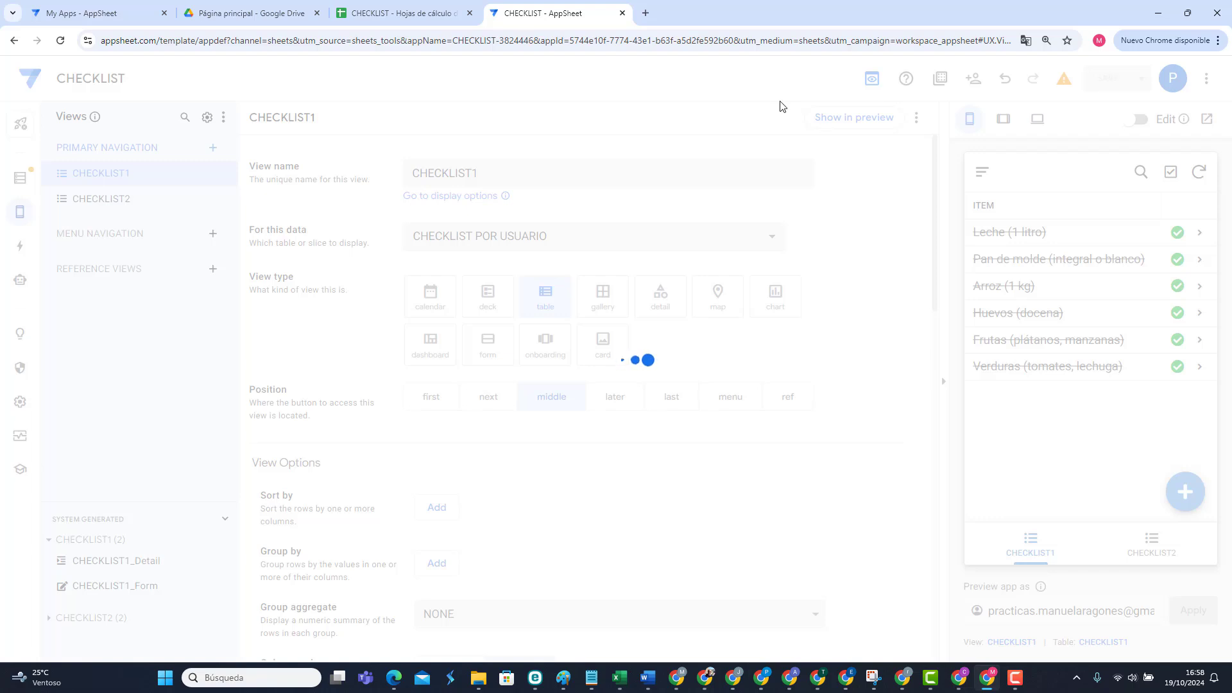
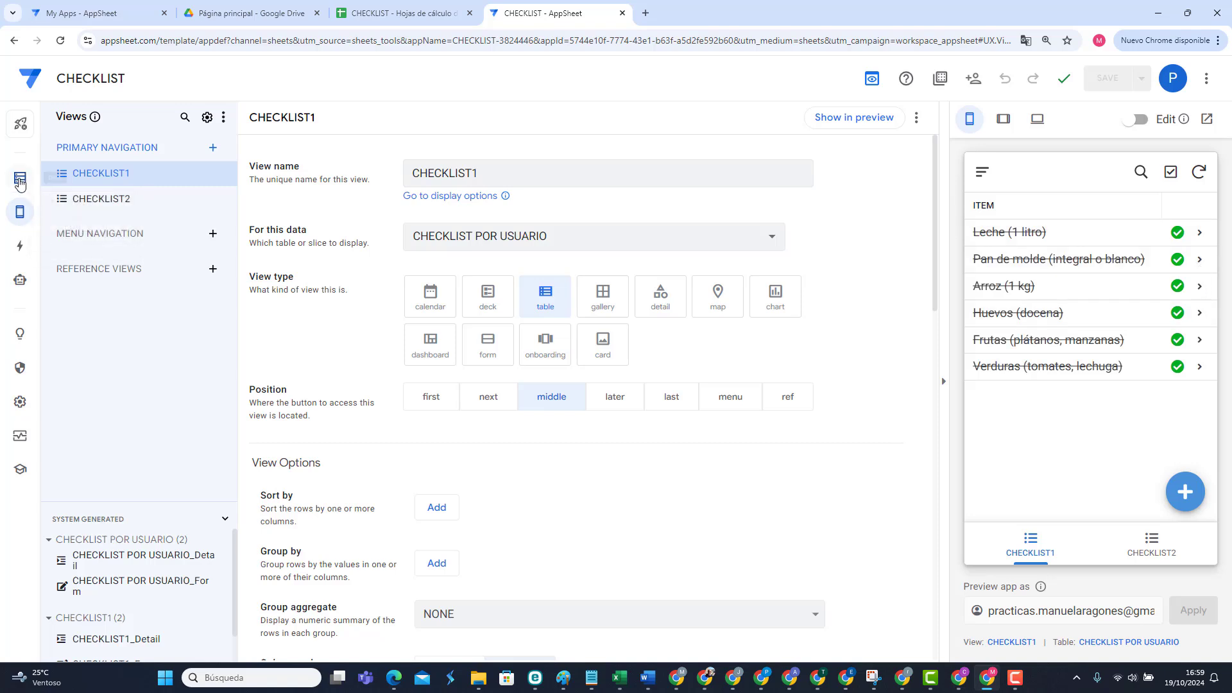
# Step: Create a dashboard view named LISTA DE TAREAS with CHECKLIST1 as a large view entry
pyautogui.click(212, 148)
pyautogui.click(421, 467)
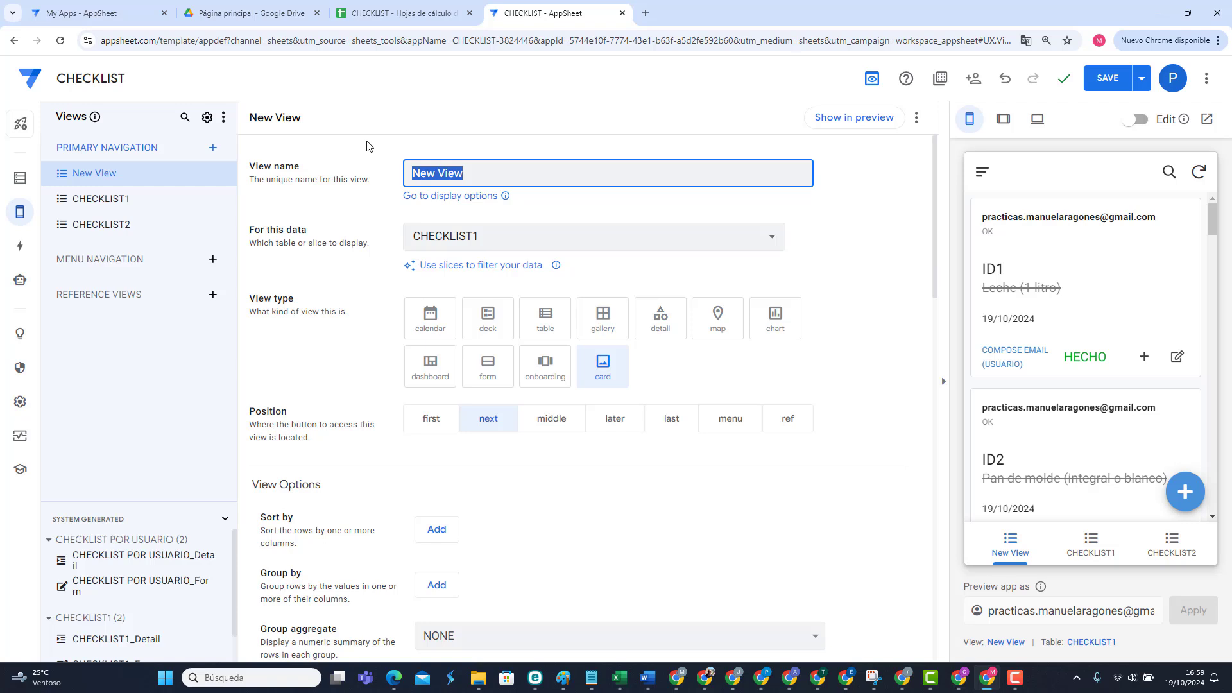
pyautogui.write('LISTA DE TAREAS')
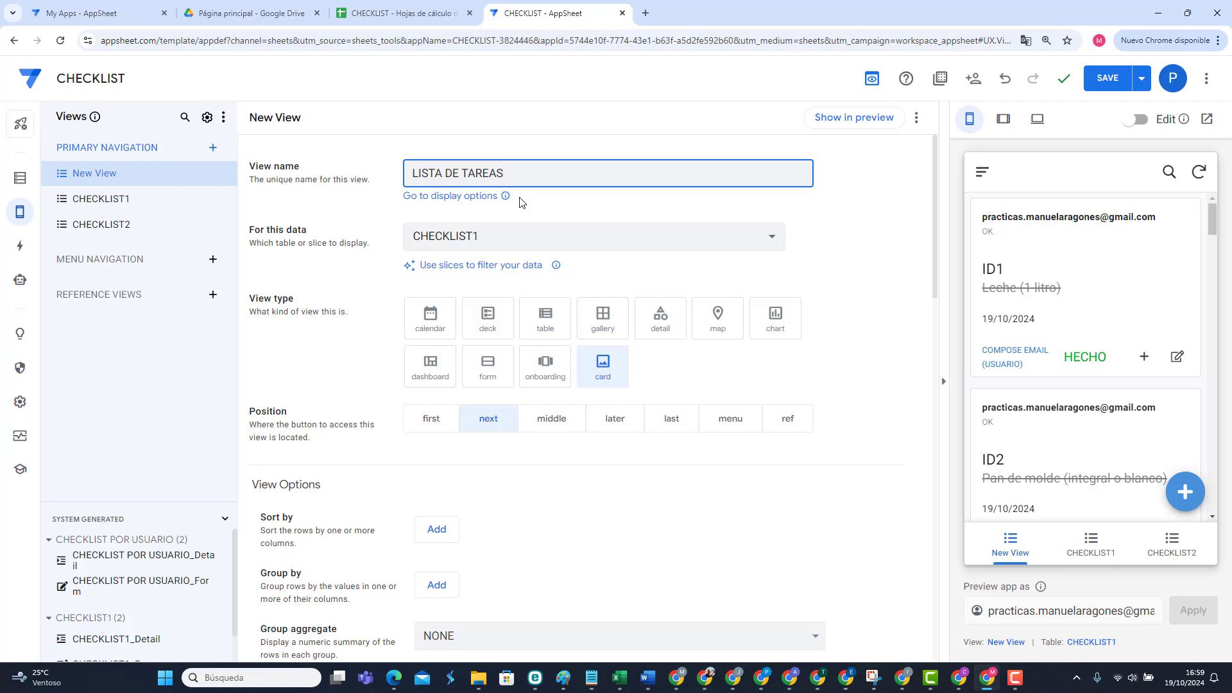
pyautogui.click(491, 238)
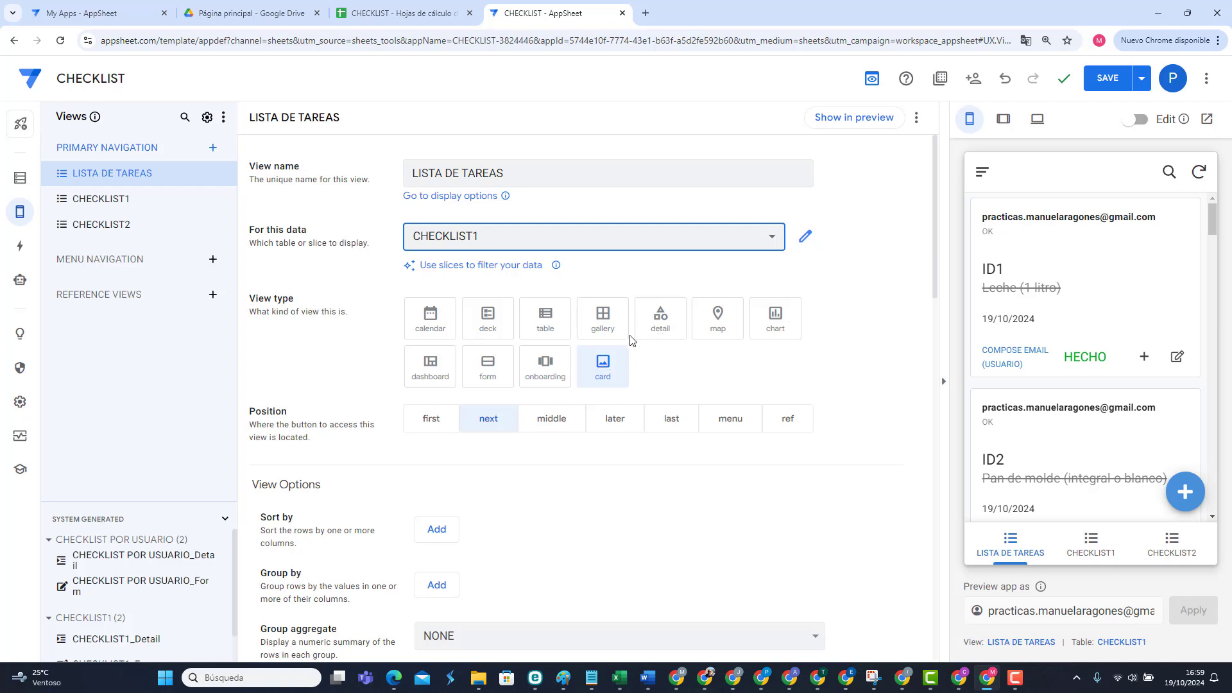
pyautogui.click(425, 374)
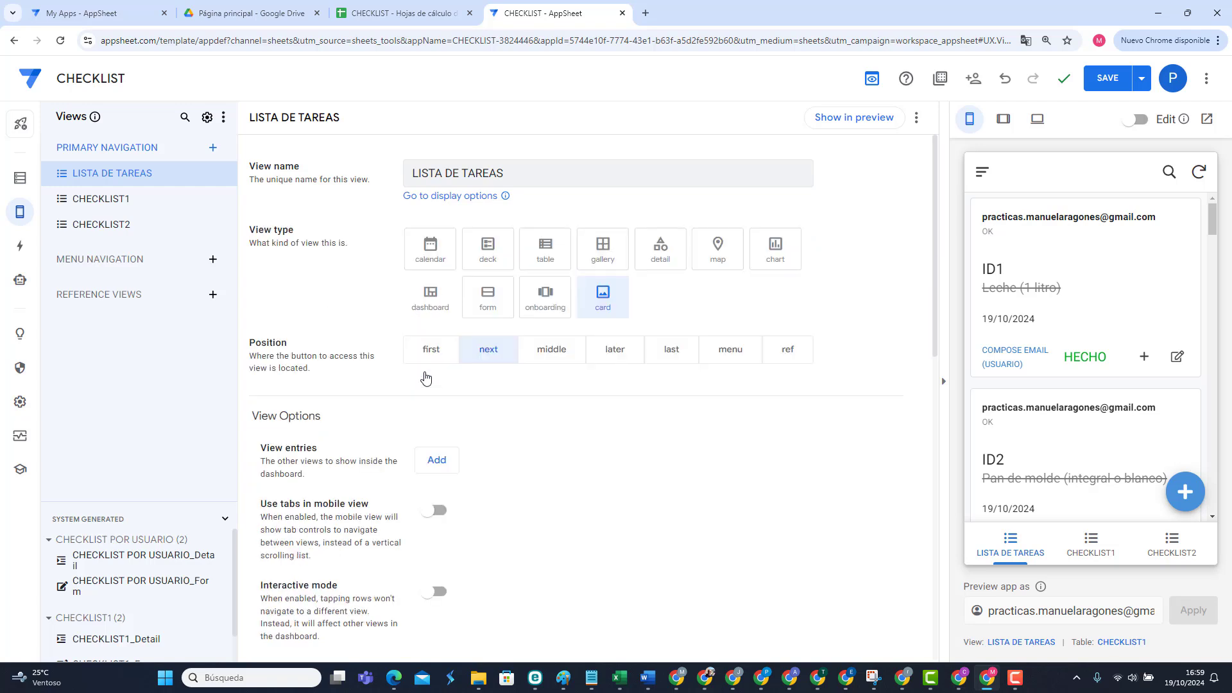
pyautogui.click(433, 463)
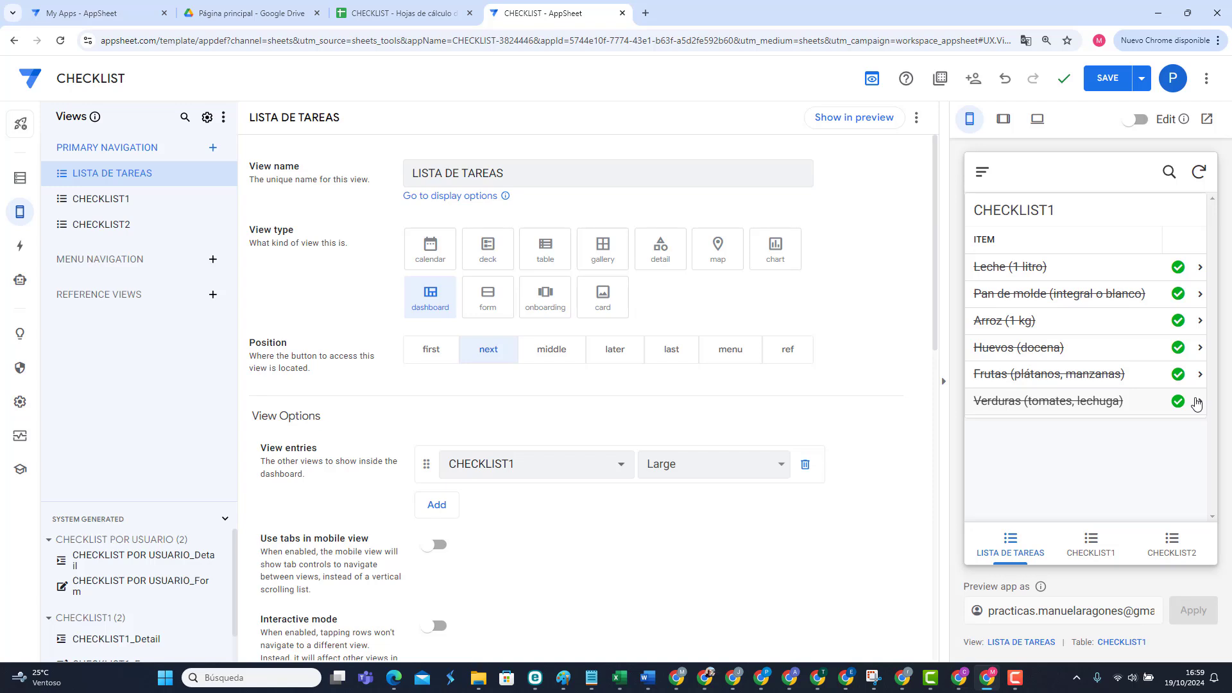
# Step: Save the app and turn on interactive mode for the LISTA DE TAREAS dashboard
pyautogui.click(1102, 84)
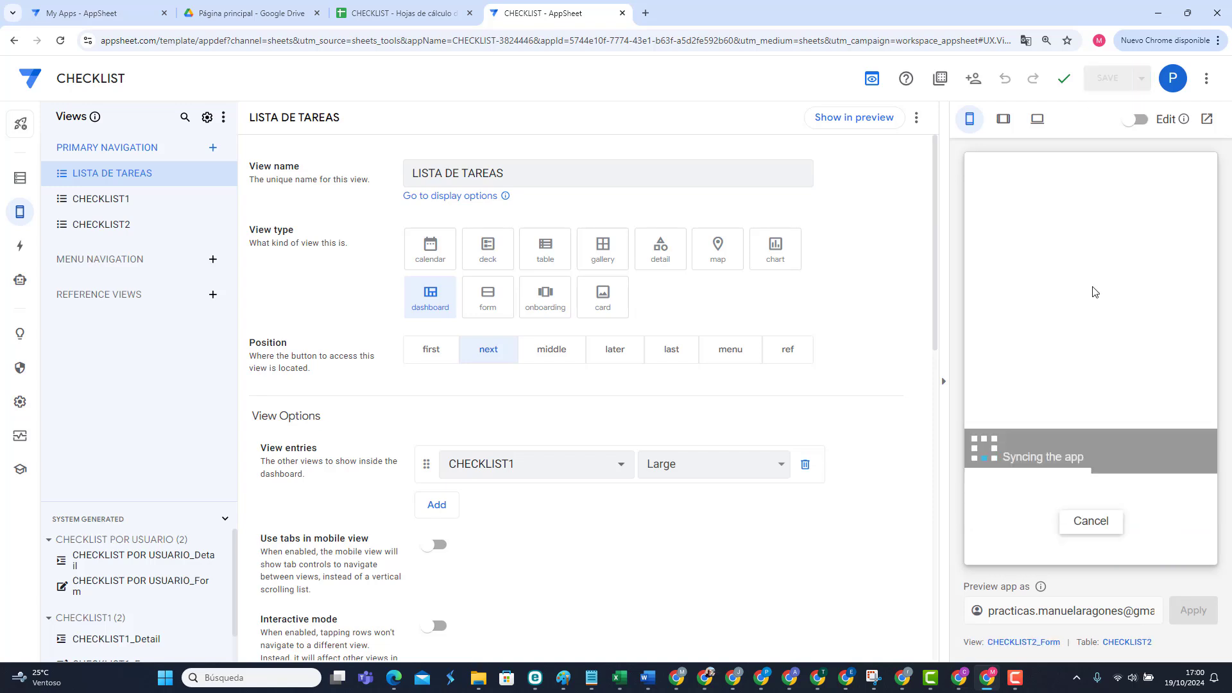
pyautogui.click(1084, 548)
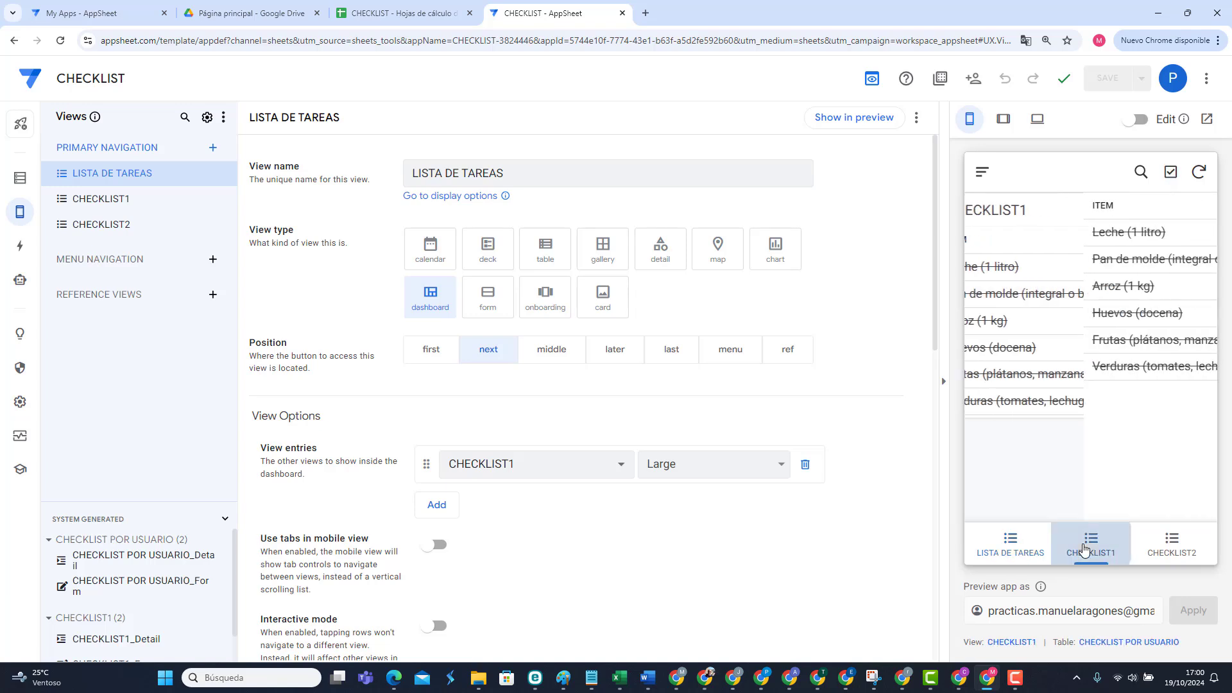
pyautogui.click(1020, 550)
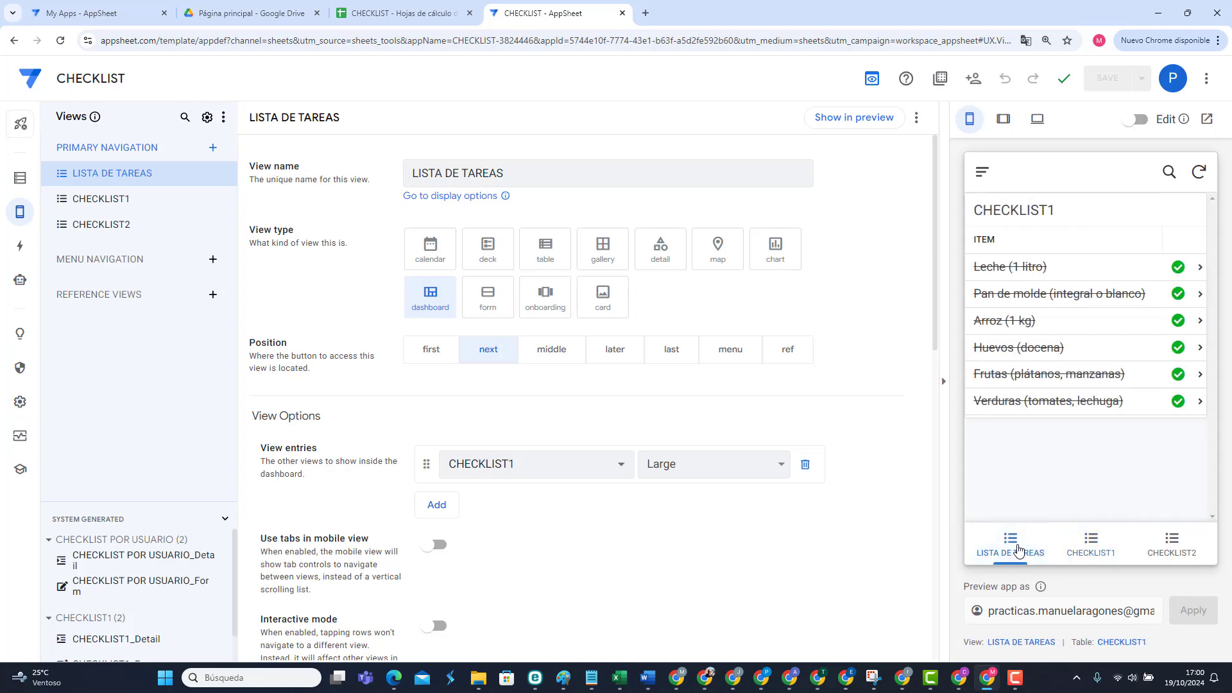
pyautogui.scroll(-2, 446, 494)
pyautogui.click(432, 499)
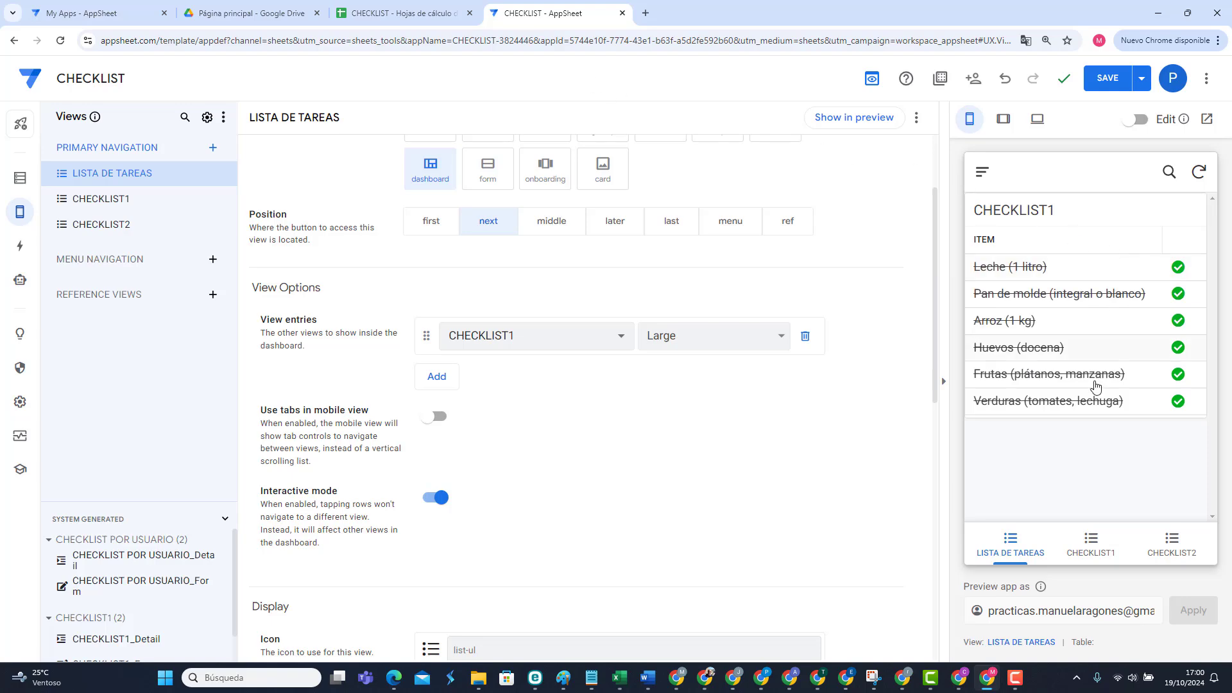
# Step: In the CHECKLIST Google Sheet, copy the user's e-mail from the ID6 row into the USUARIO cells of ID7 through ID10
pyautogui.click(415, 14)
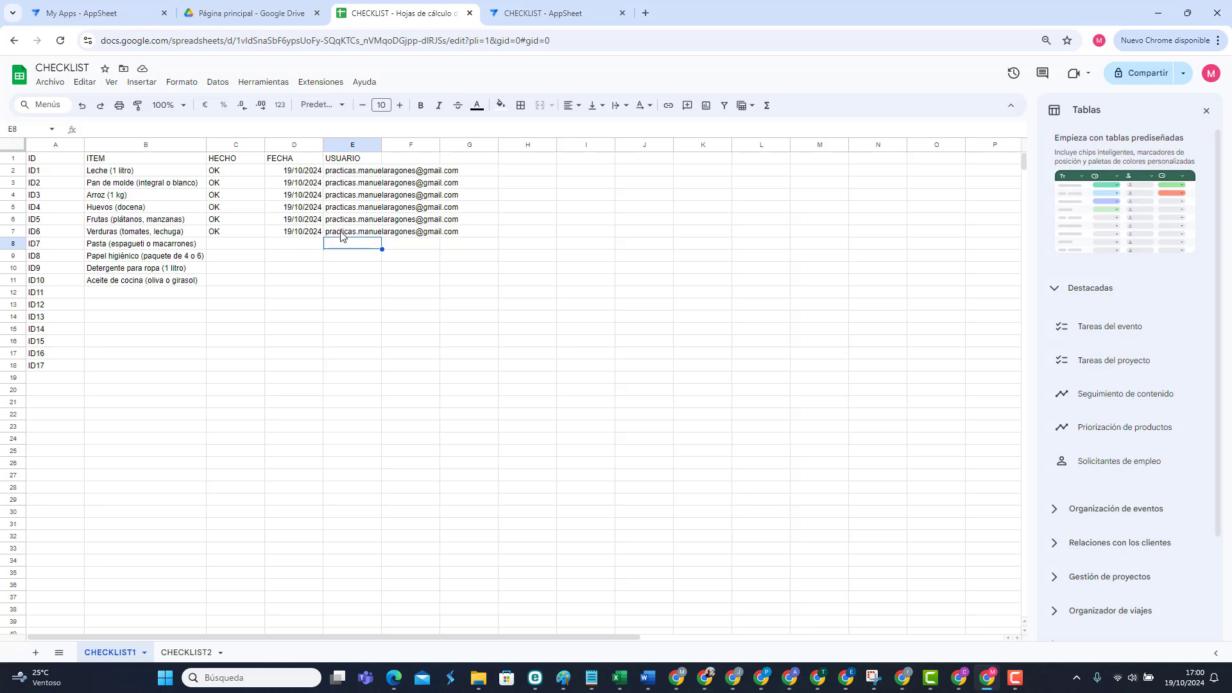
pyautogui.rightClick(341, 236)
pyautogui.click(365, 243)
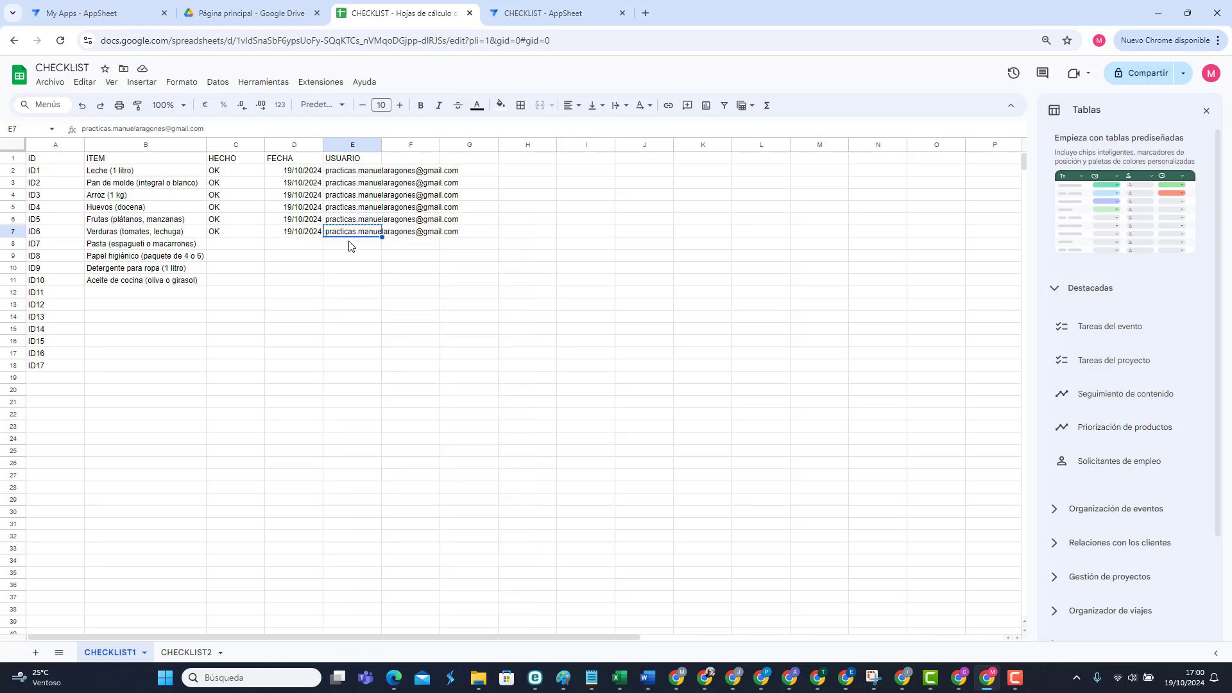
pyautogui.moveTo(351, 246); pyautogui.dragTo(352, 283)
pyautogui.rightClick(352, 259)
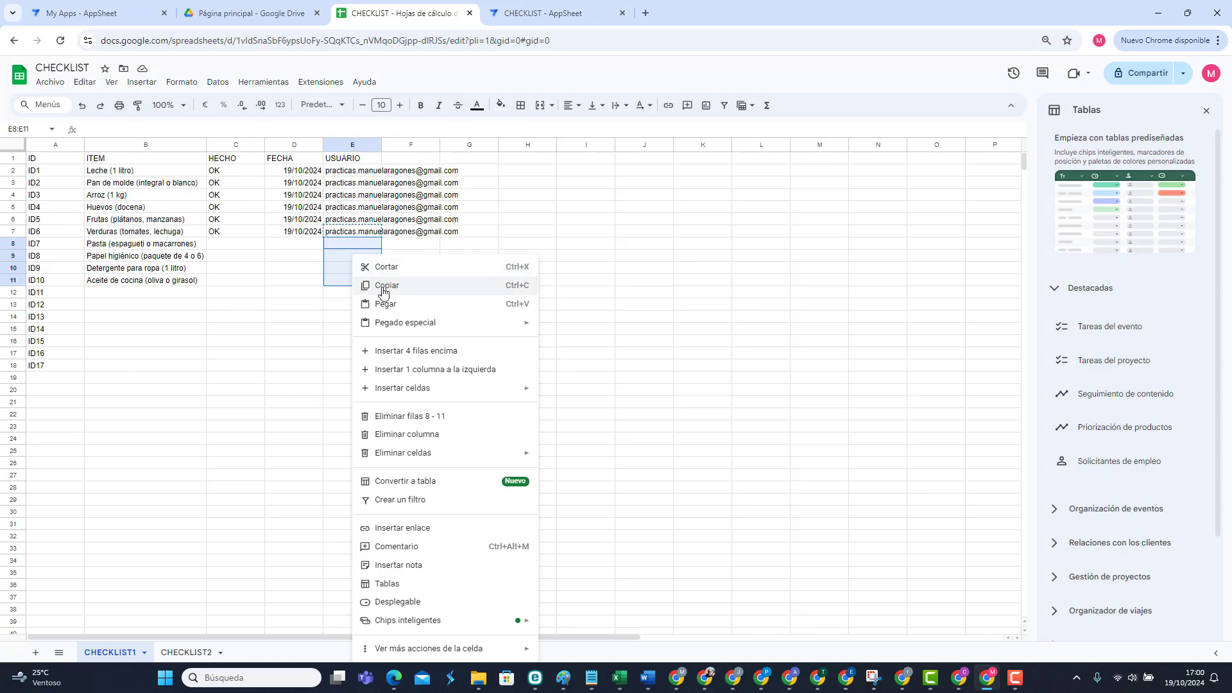
pyautogui.click(384, 304)
pyautogui.click(359, 340)
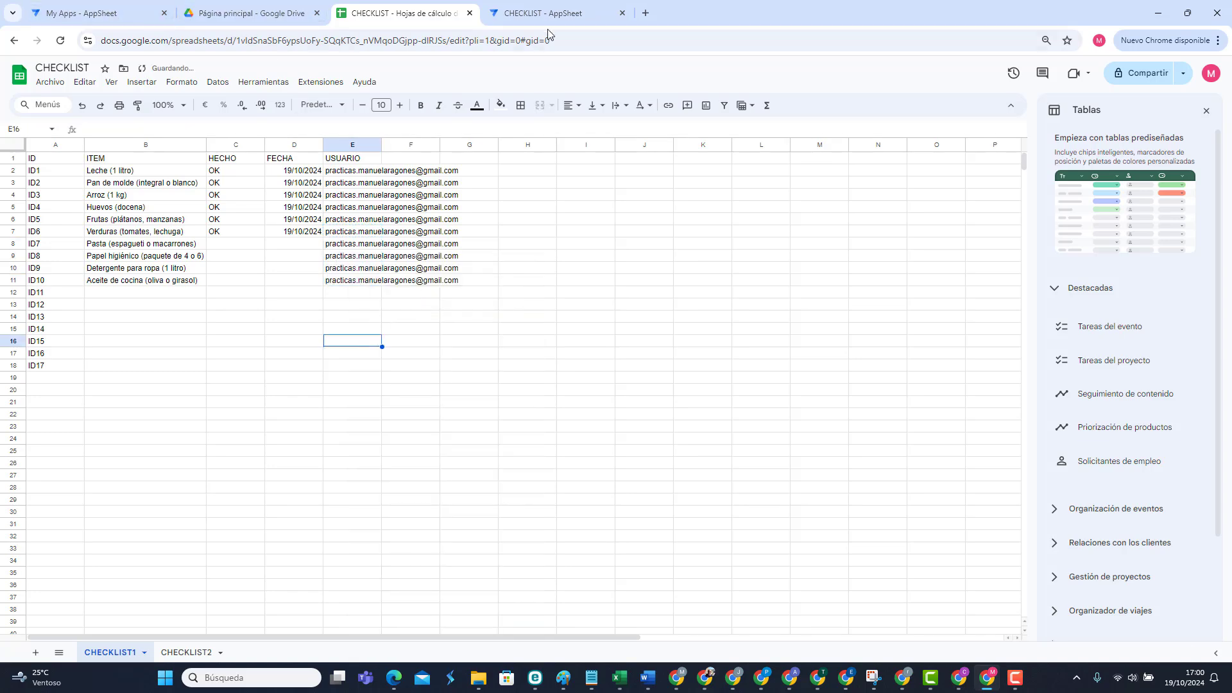
# Step: Back in AppSheet, save and sync the app, and mark Pasta (espagueti o macarrones) as done in the preview
pyautogui.click(568, 19)
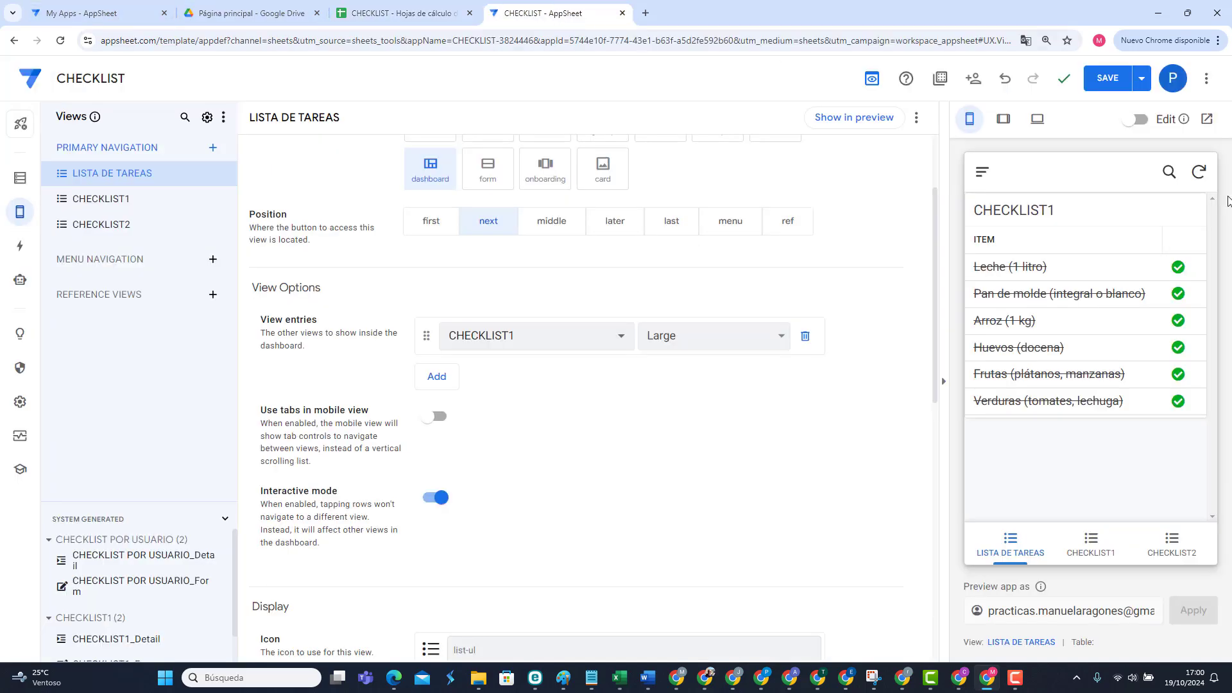
pyautogui.click(1106, 87)
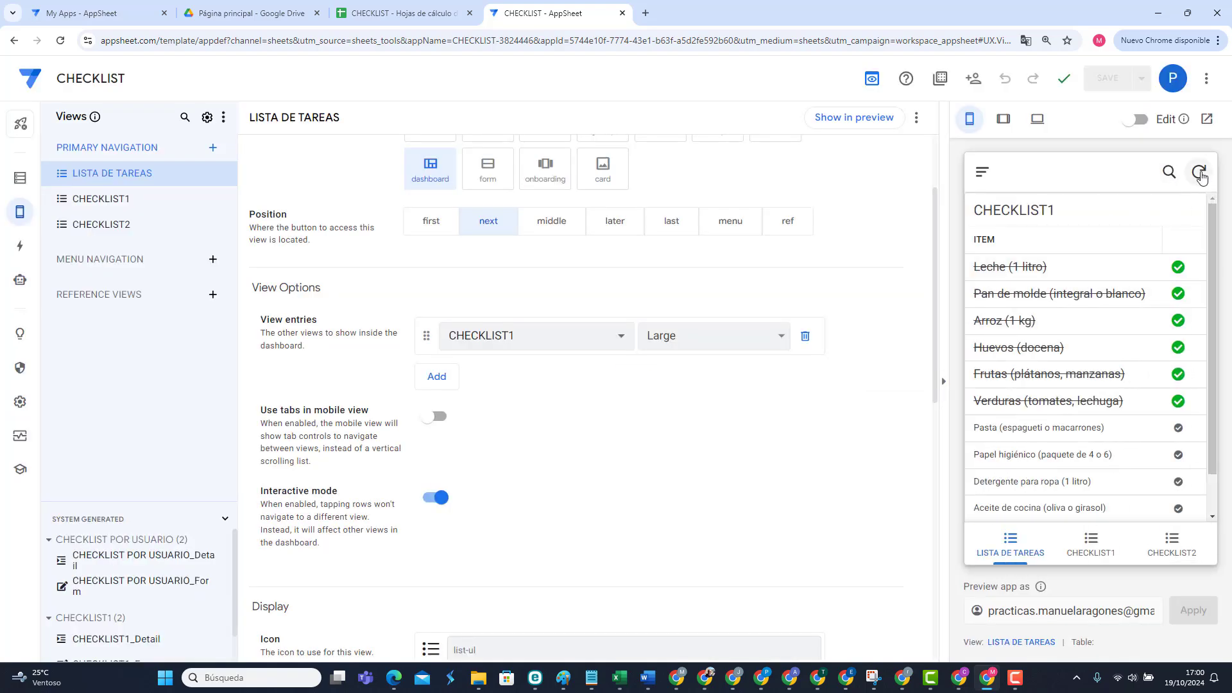
pyautogui.click(1200, 173)
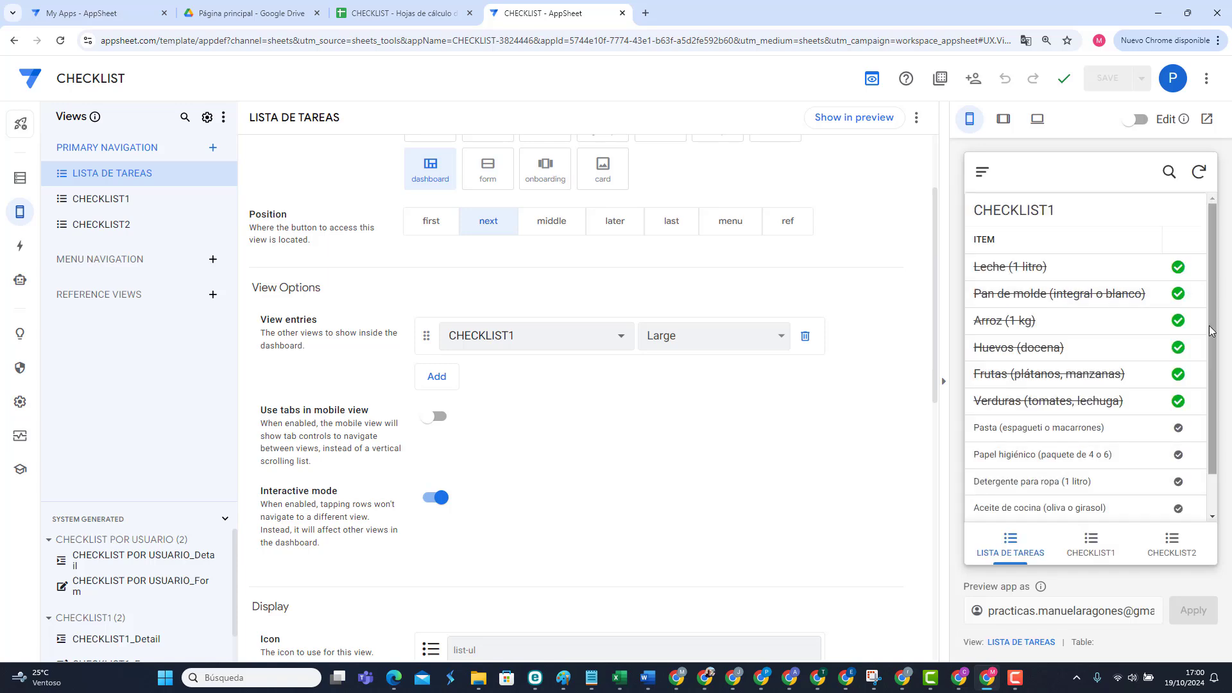
pyautogui.click(1093, 550)
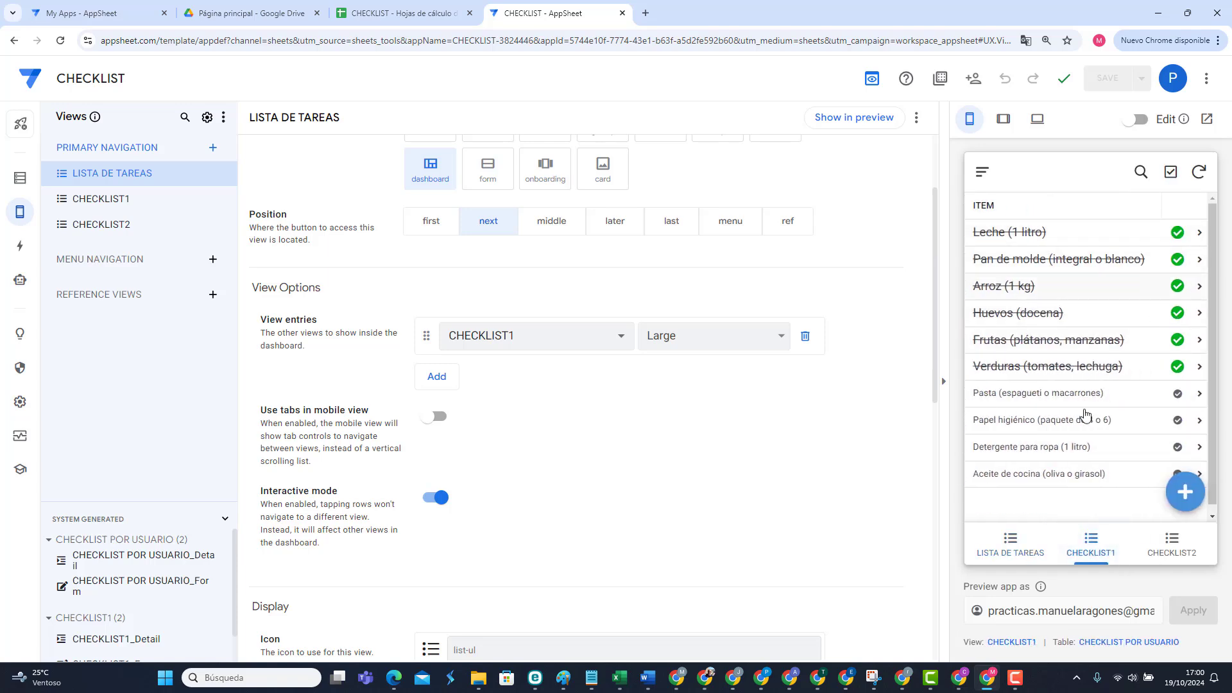
pyautogui.click(1014, 547)
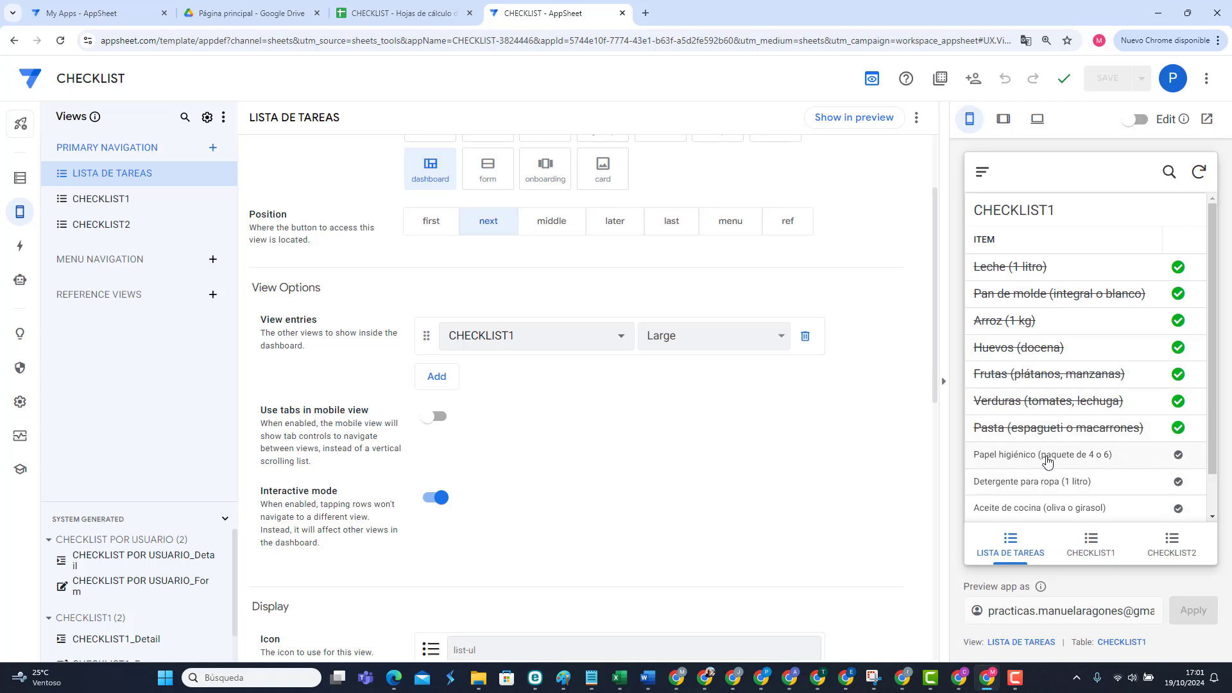
# Step: Duplicate the CHECK format rule of the CHECKLIST1 table
pyautogui.moveTo(20, 212)
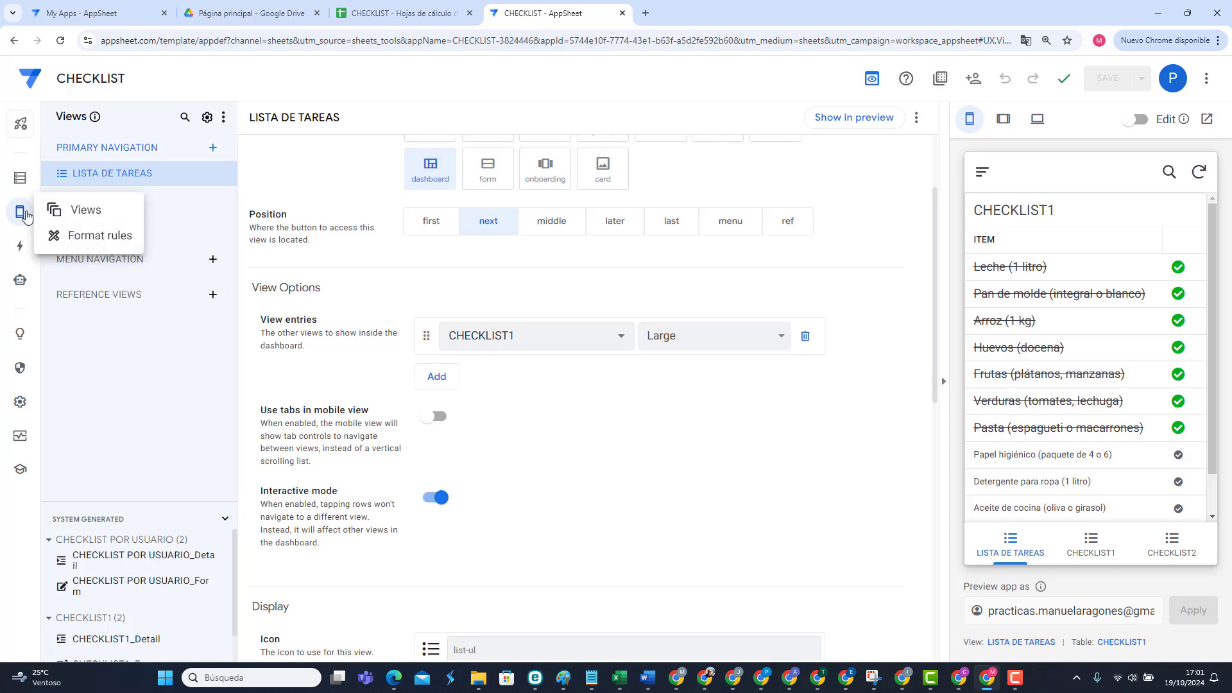
pyautogui.click(83, 242)
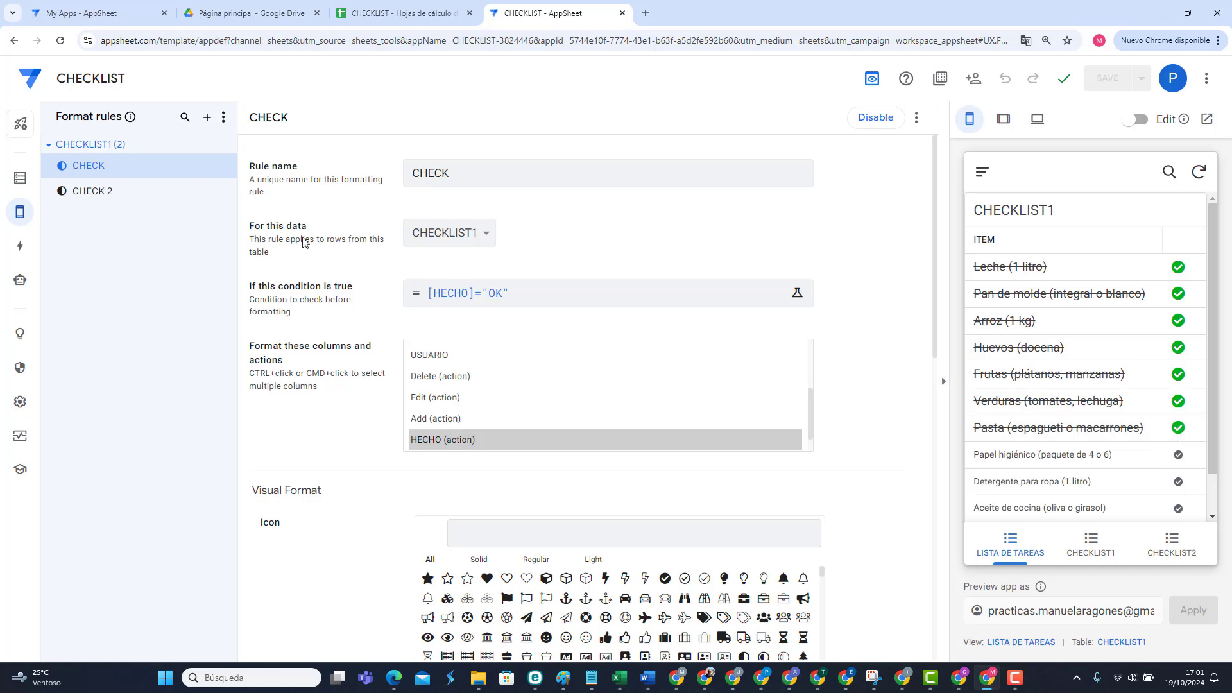
pyautogui.click(227, 166)
pyautogui.click(264, 212)
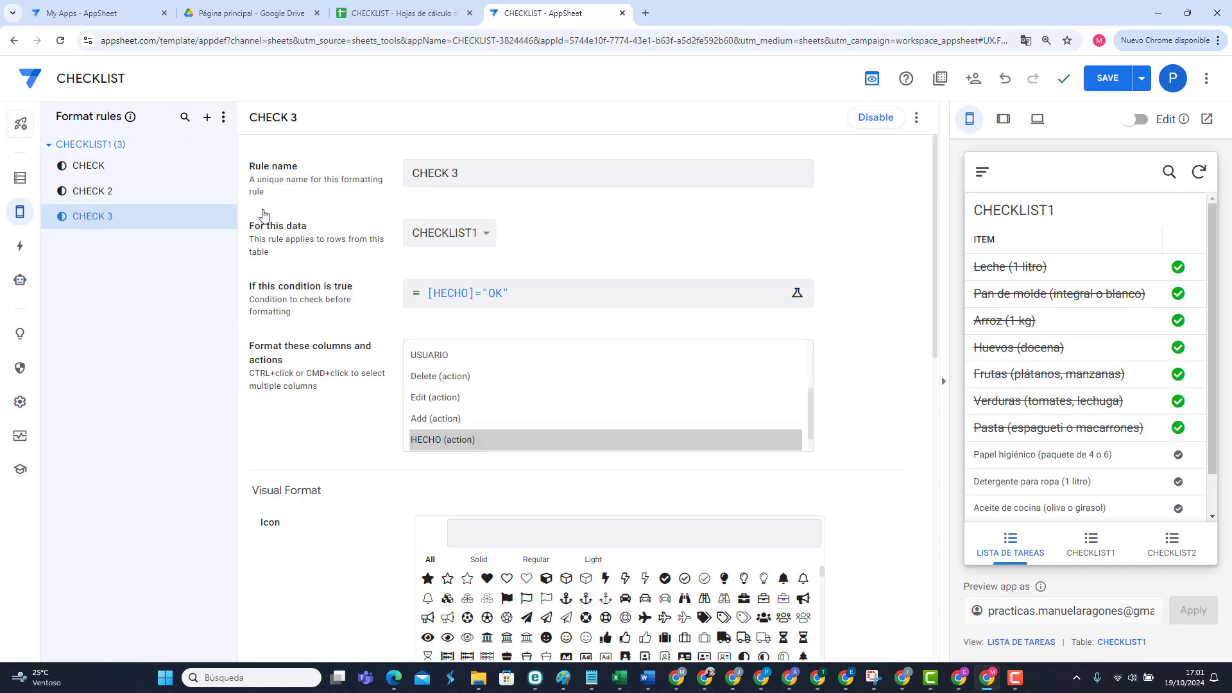
# Step: Set the duplicated format rule's condition to ISBLANK([HECHO]) and its text color to black (primaryText)
pyautogui.click(514, 302)
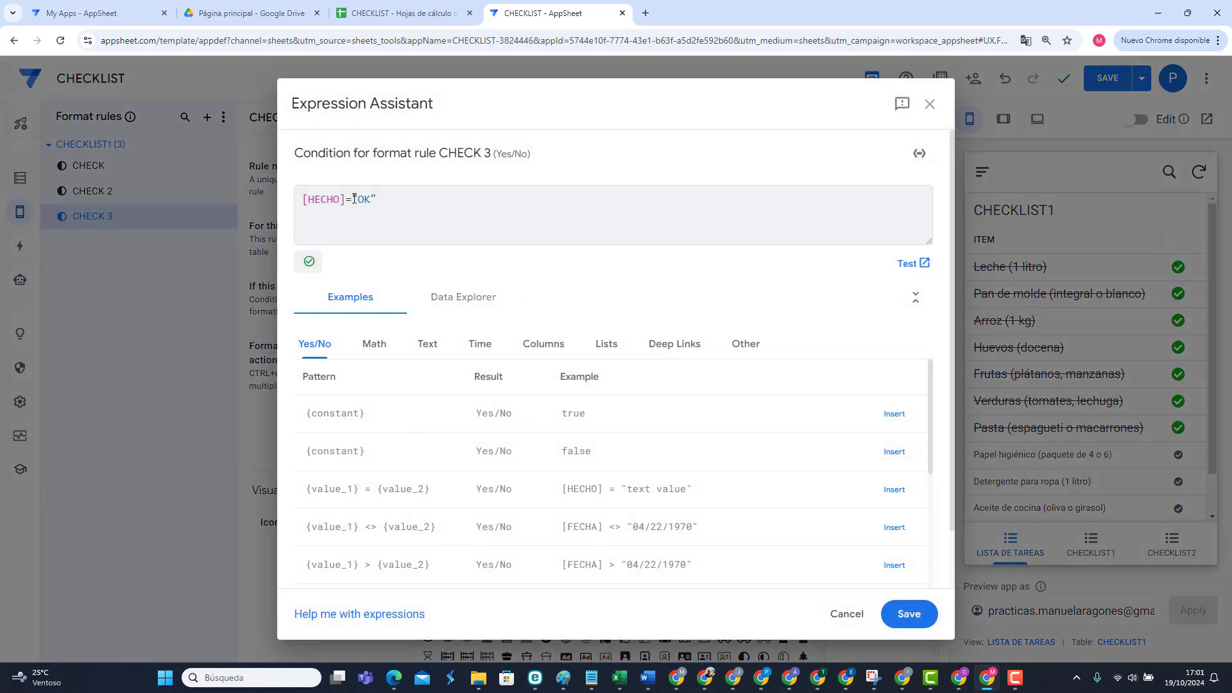
pyautogui.press('BackSpace')
pyautogui.press('BackSpace')
pyautogui.press('BackSpace')
pyautogui.press('BackSpace')
pyautogui.press('BackSpace')
pyautogui.press('Home')
pyautogui.write('ISBLANK(')
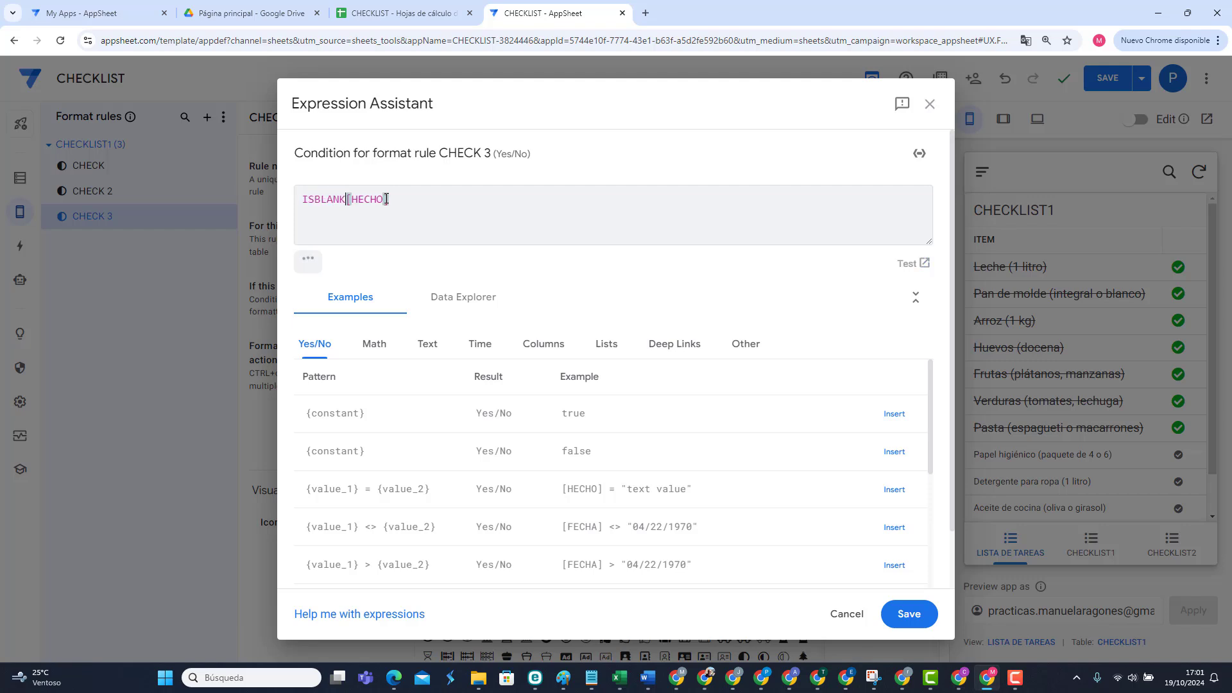
pyautogui.press('End')
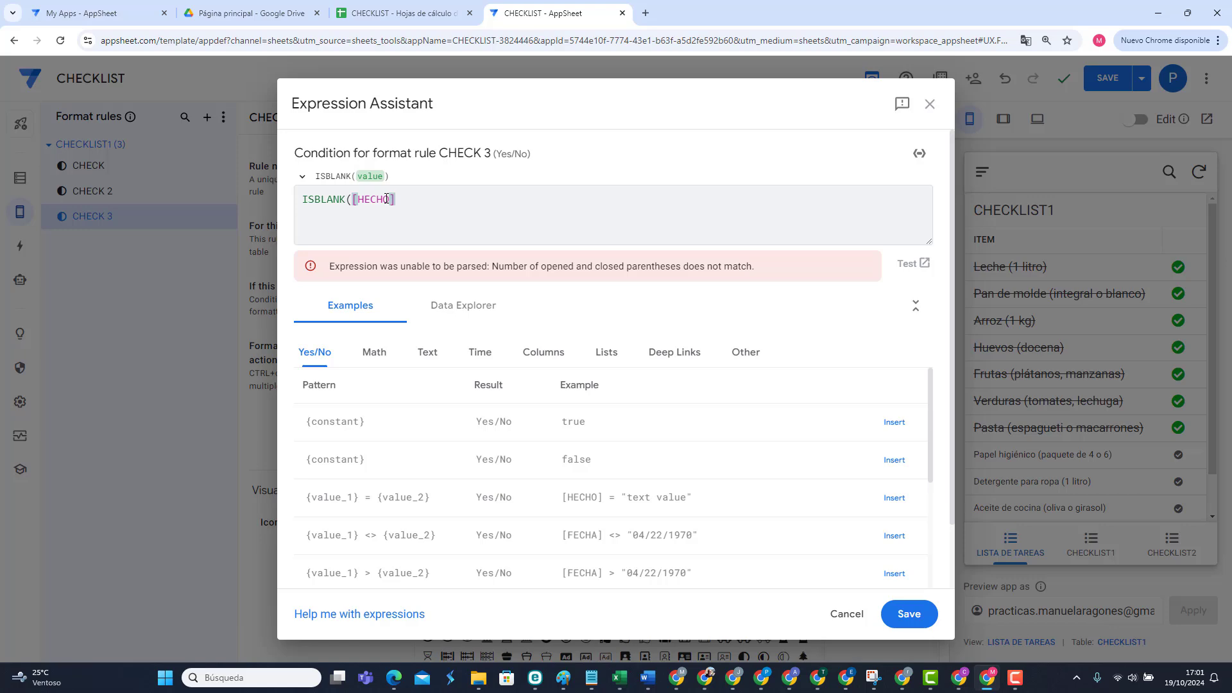
pyautogui.write(')')
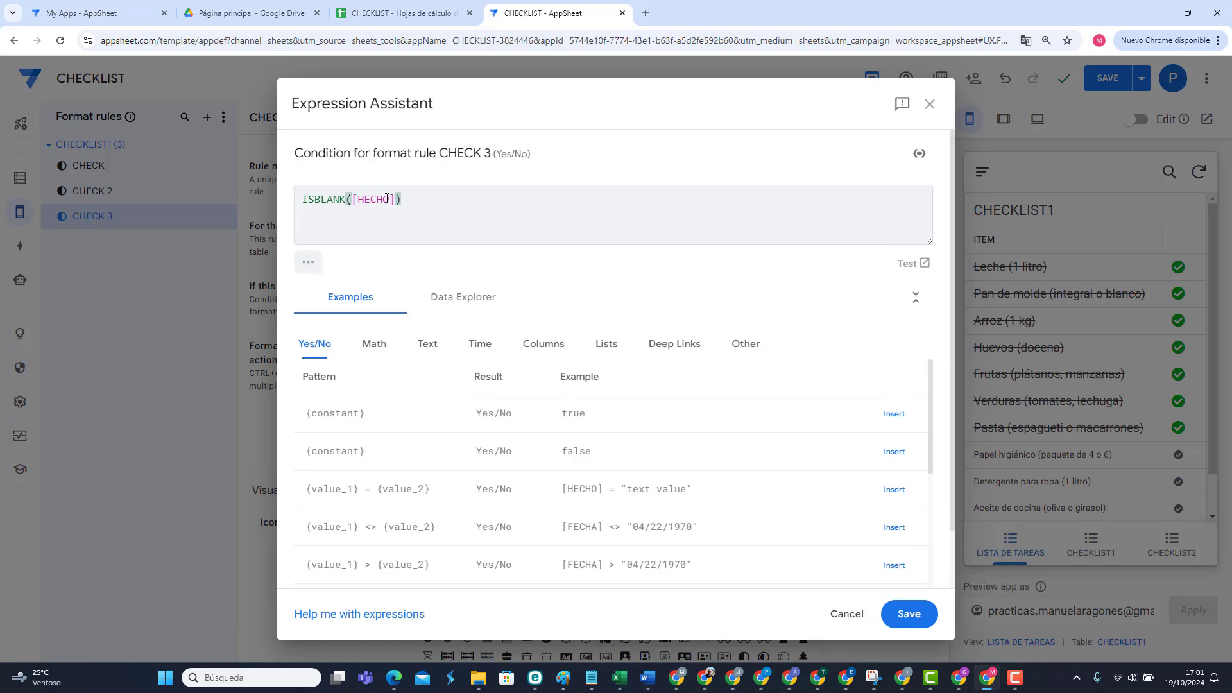
pyautogui.click(909, 613)
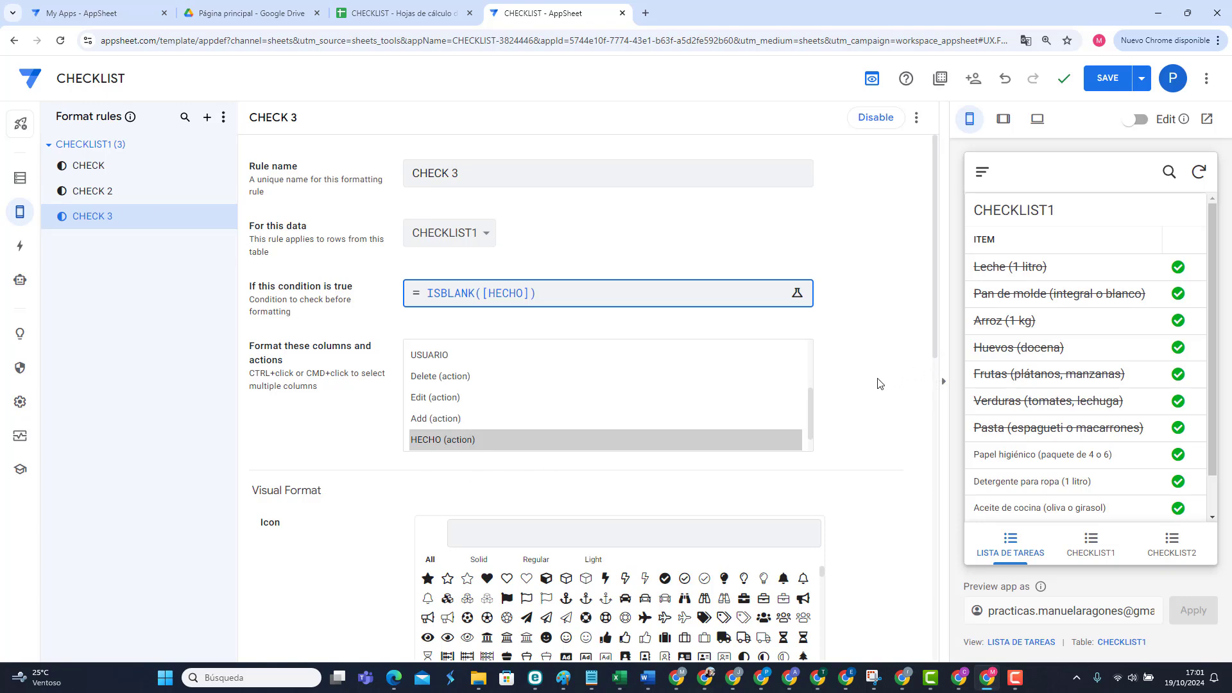
pyautogui.scroll(-4, 879, 383)
pyautogui.click(624, 503)
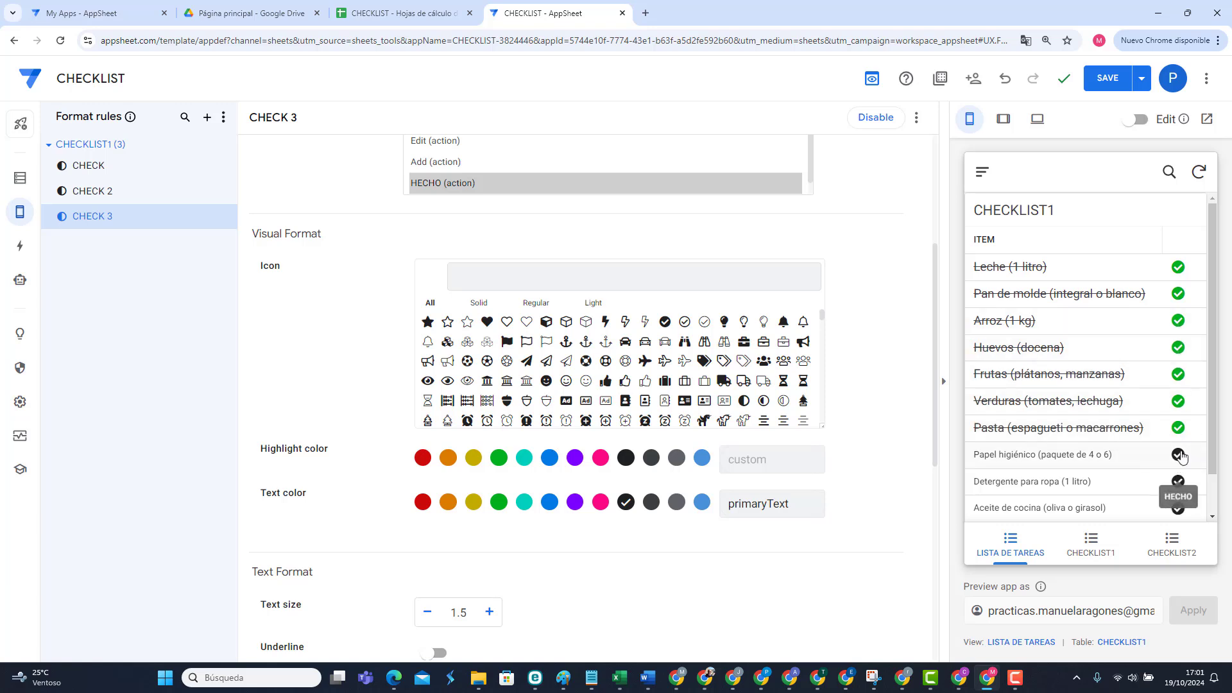
# Step: Mark Papel higiénico (paquete de 4 o 6) as done in the preview and save the app
pyautogui.click(1178, 457)
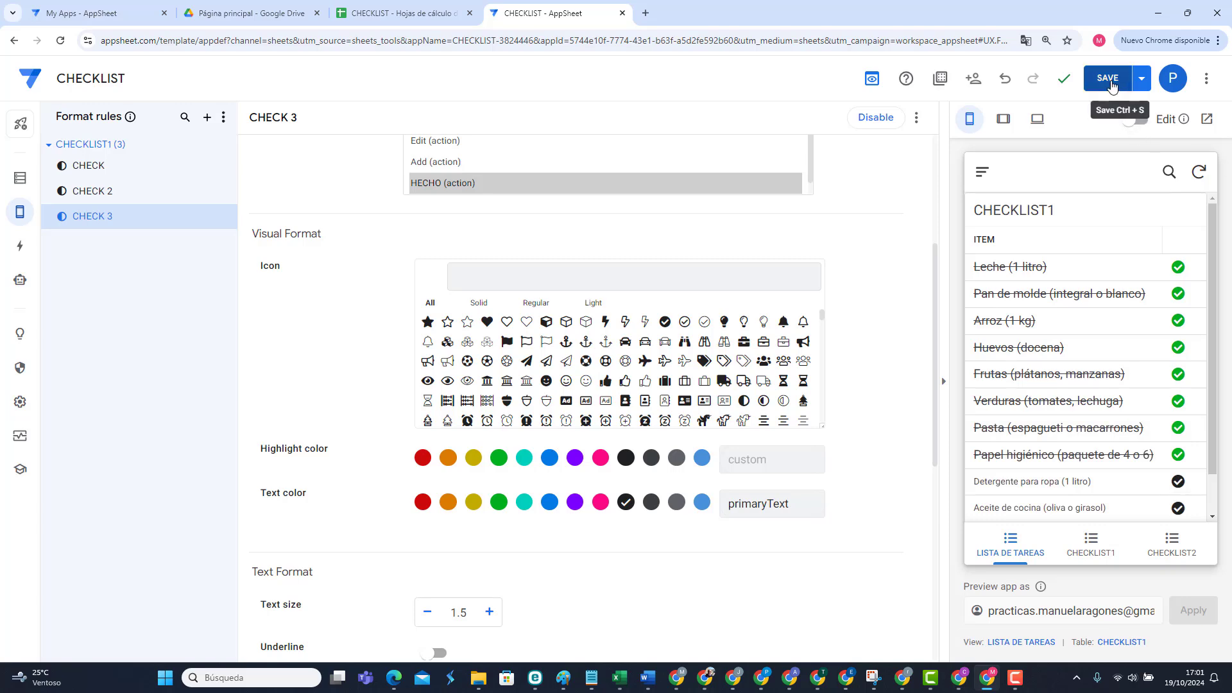
pyautogui.scroll(-1, 1178, 435)
pyautogui.scroll(1, 1177, 435)
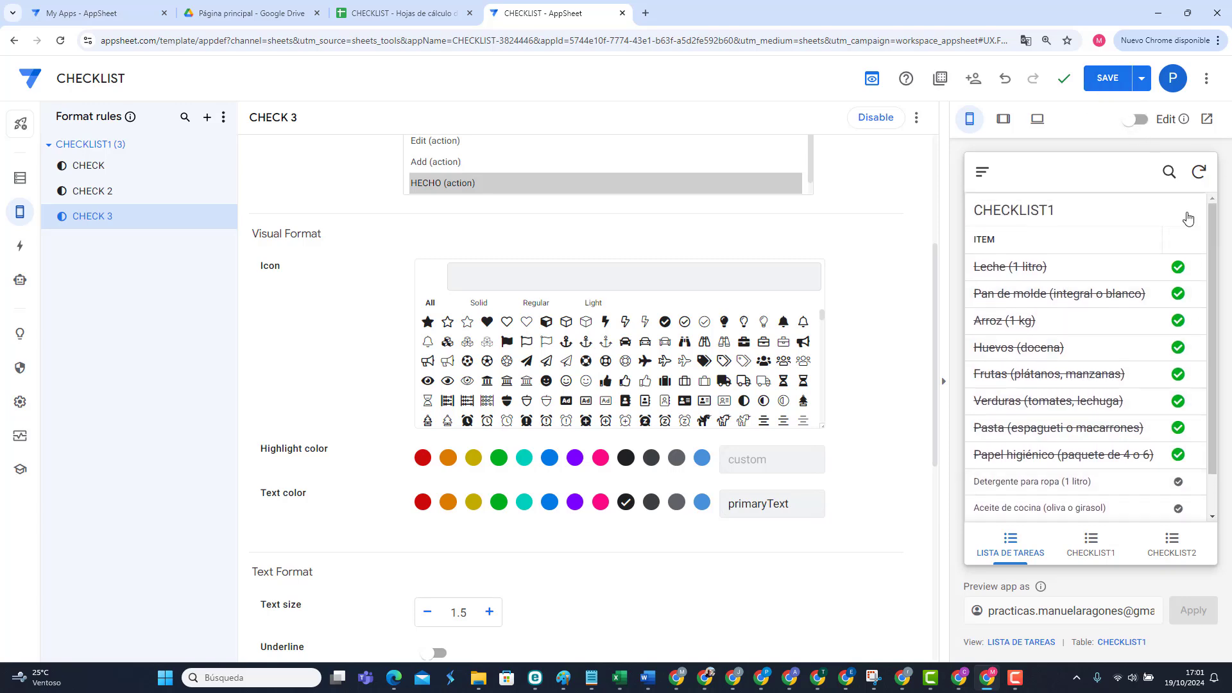
pyautogui.click(1100, 78)
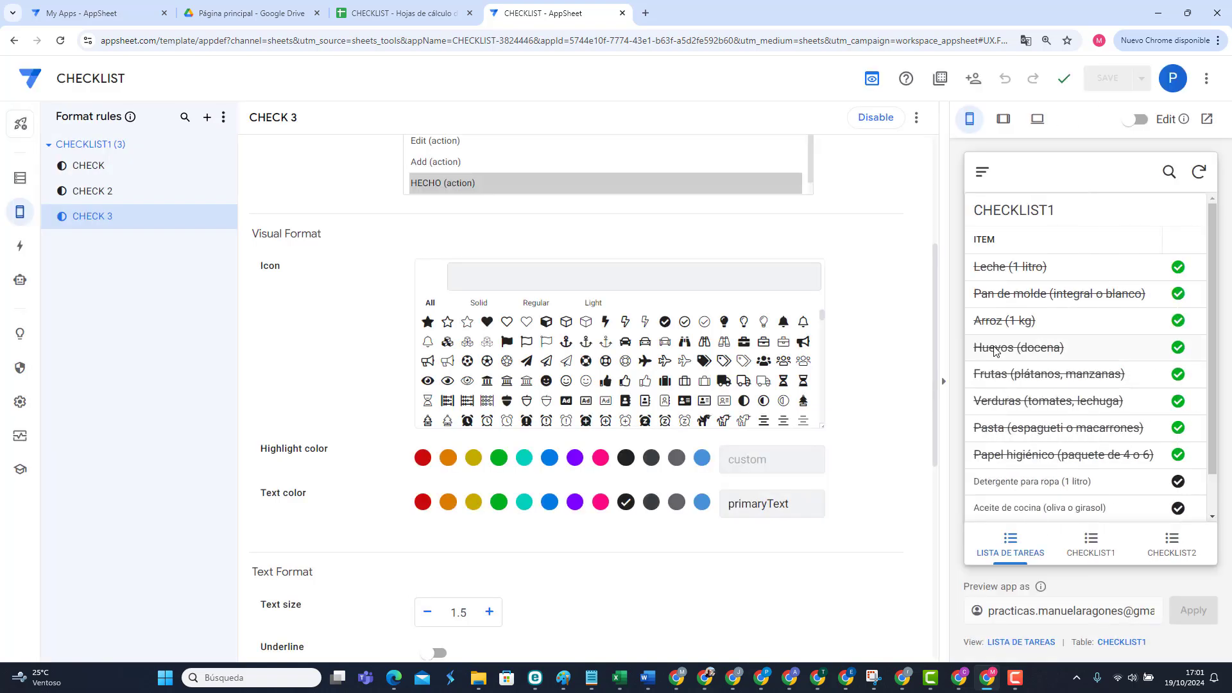
# Step: In the Google Sheet, enter ID1 in cell A2 of the CHECKLIST2 sheet
pyautogui.click(402, 13)
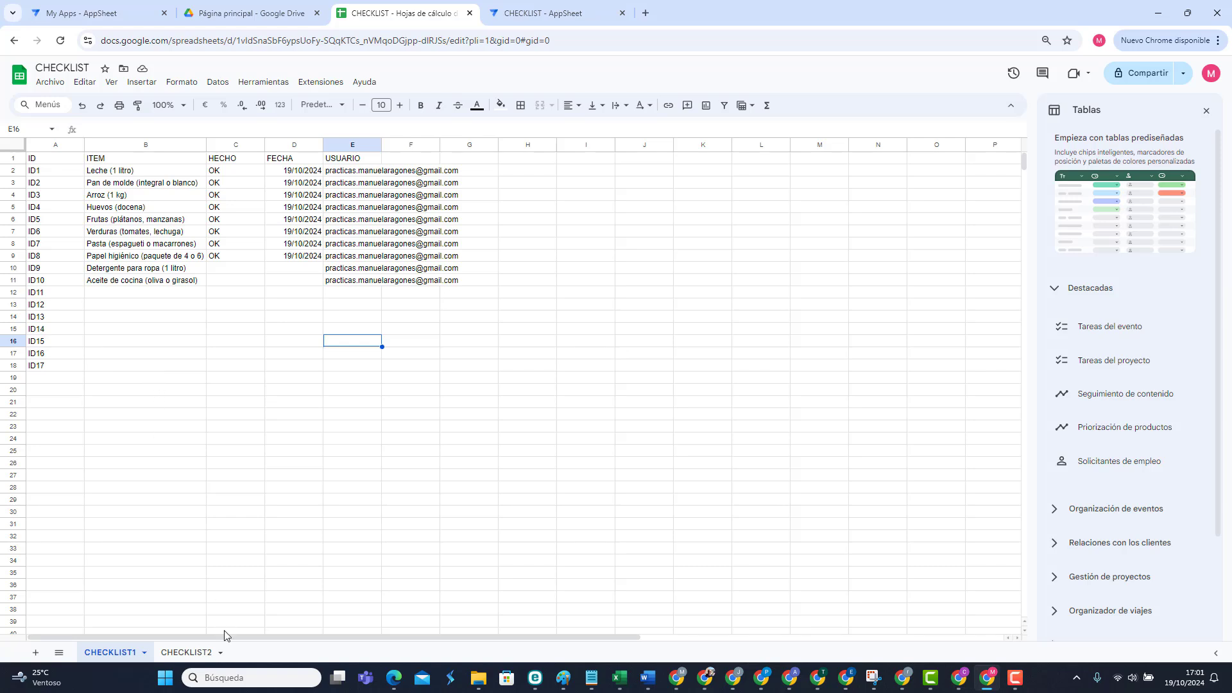
pyautogui.click(189, 652)
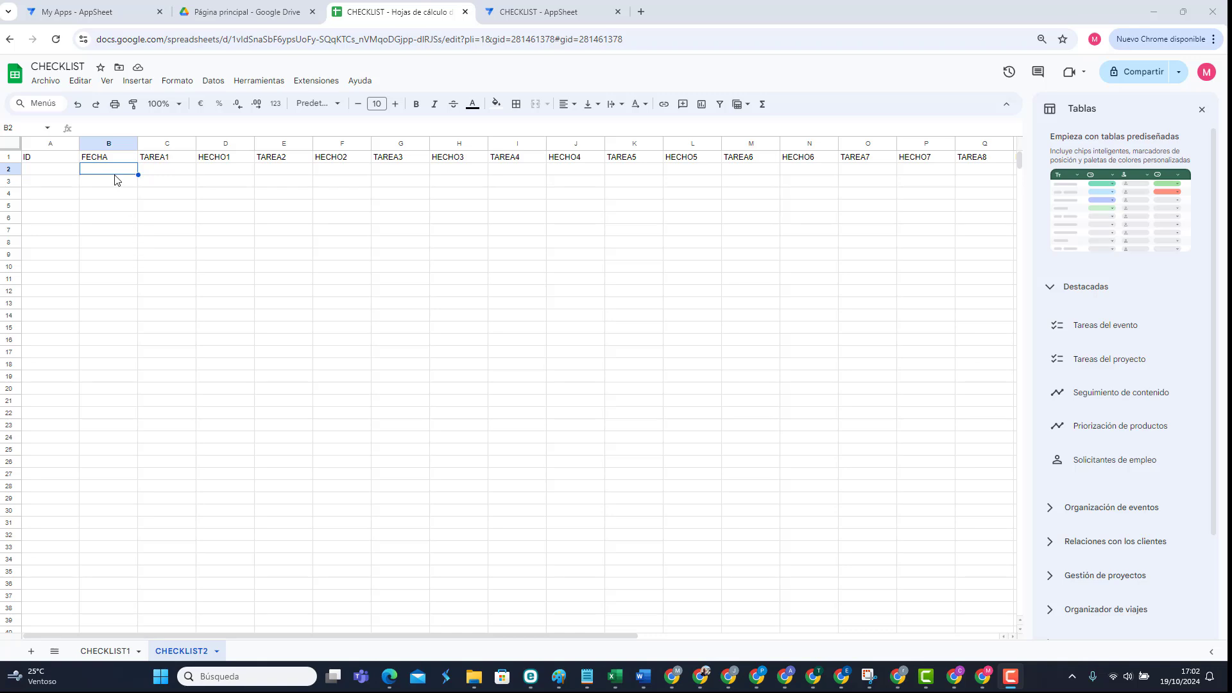
pyautogui.click(46, 174)
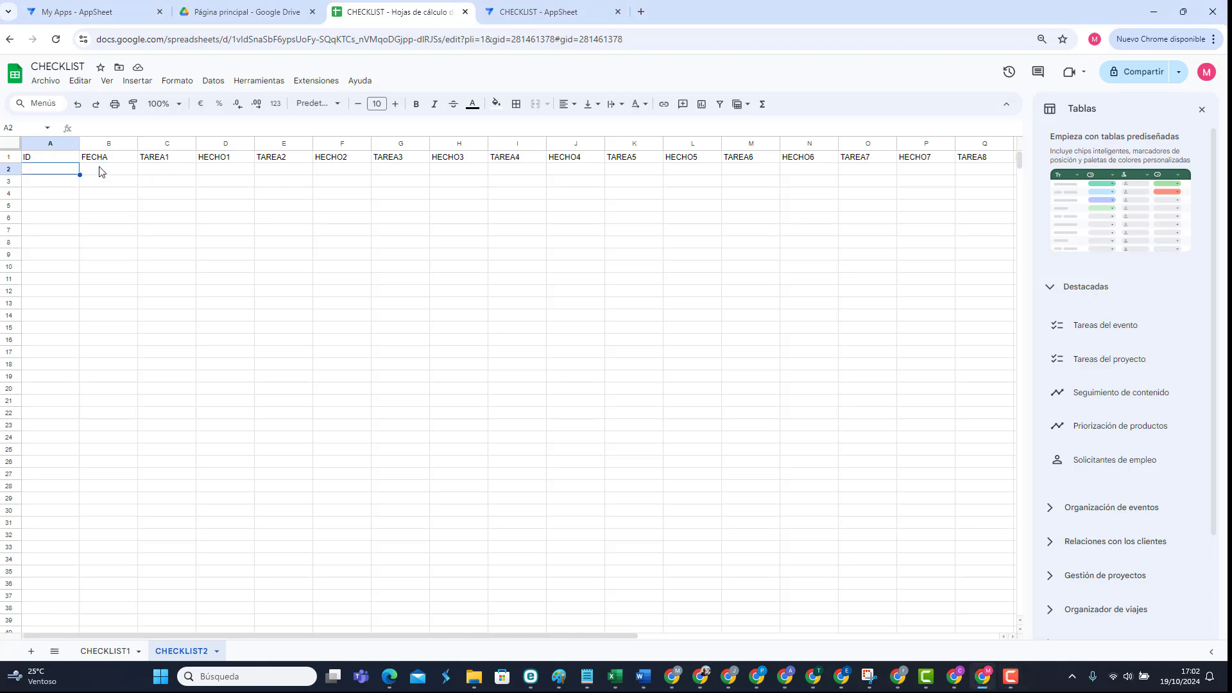
pyautogui.write('ID')
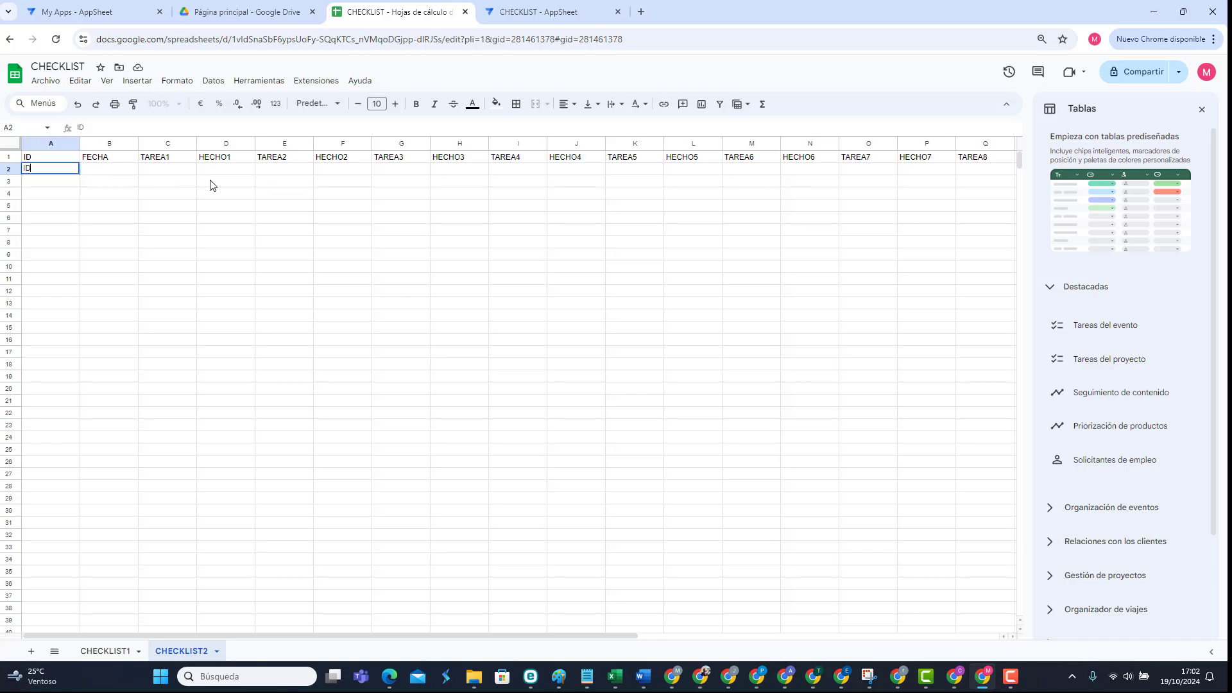
pyautogui.write('1')
pyautogui.press('Return')
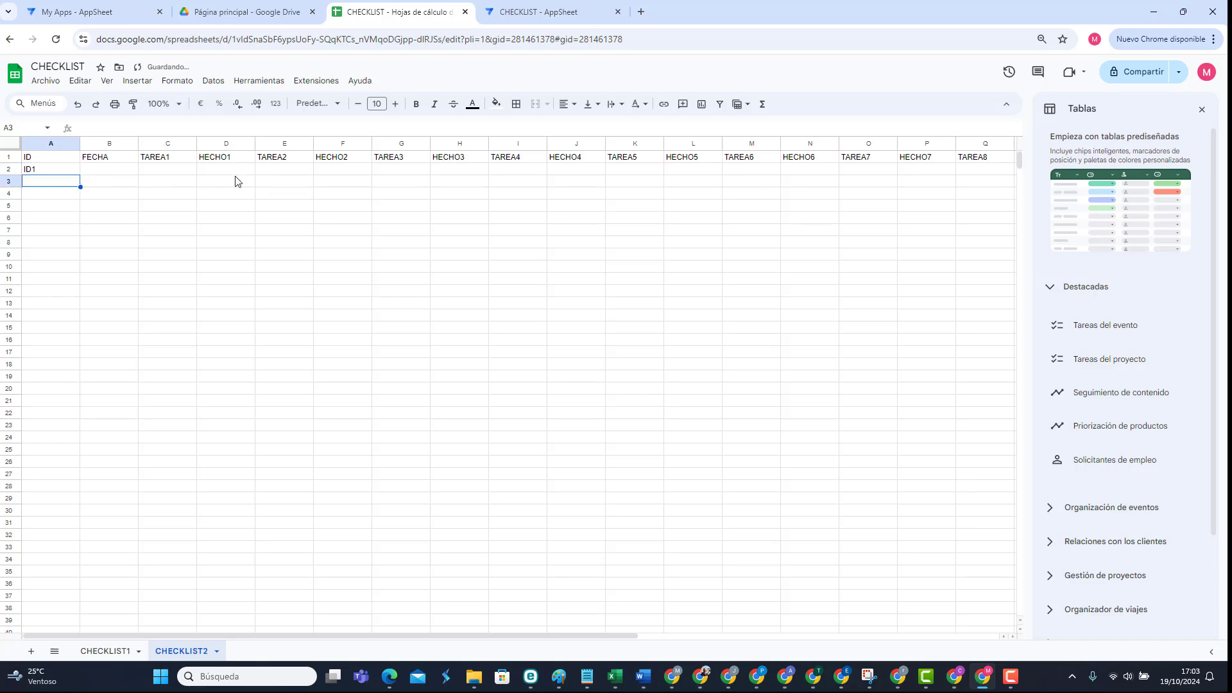
# Step: In AppSheet, open the CHECKLIST2_Form view settings from a new record's form in the preview and set the column order to Manual
pyautogui.click(546, 13)
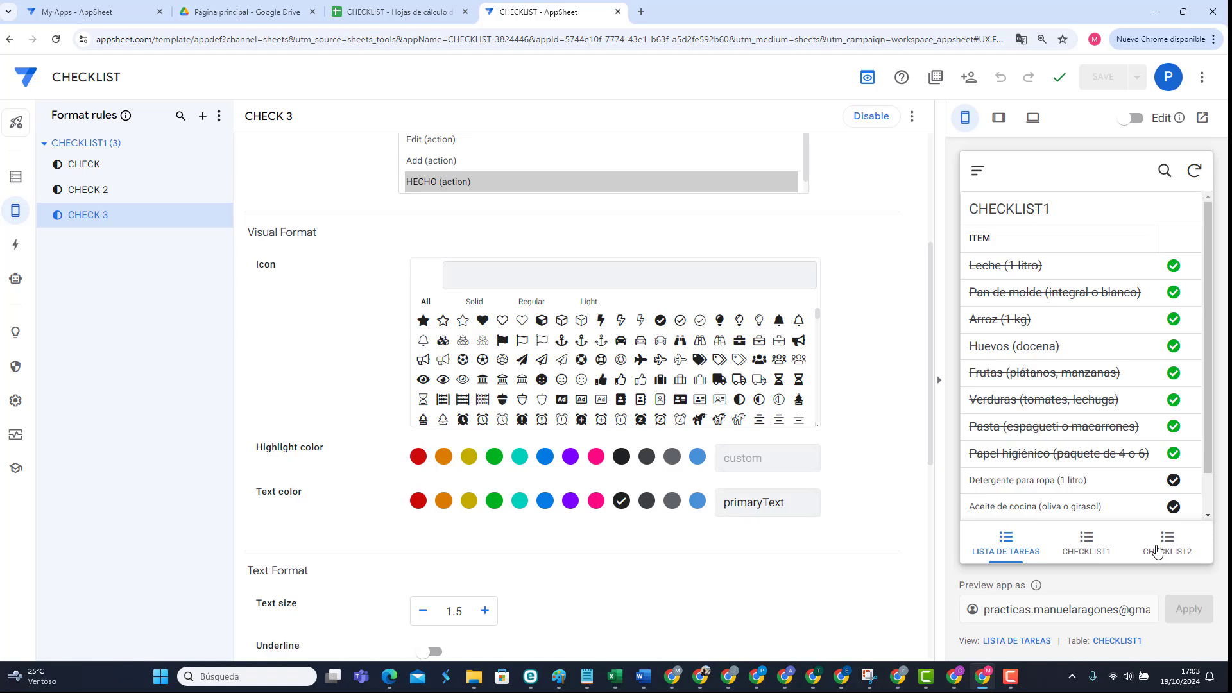
pyautogui.click(1157, 550)
pyautogui.click(1187, 492)
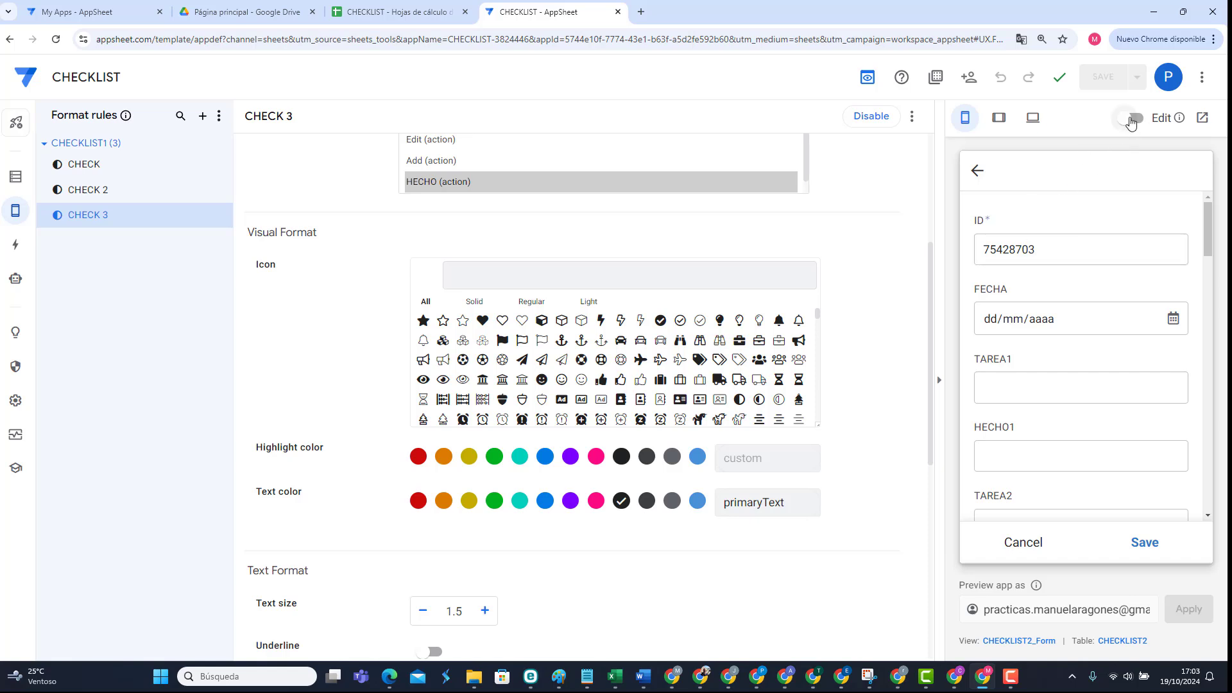
pyautogui.click(1132, 119)
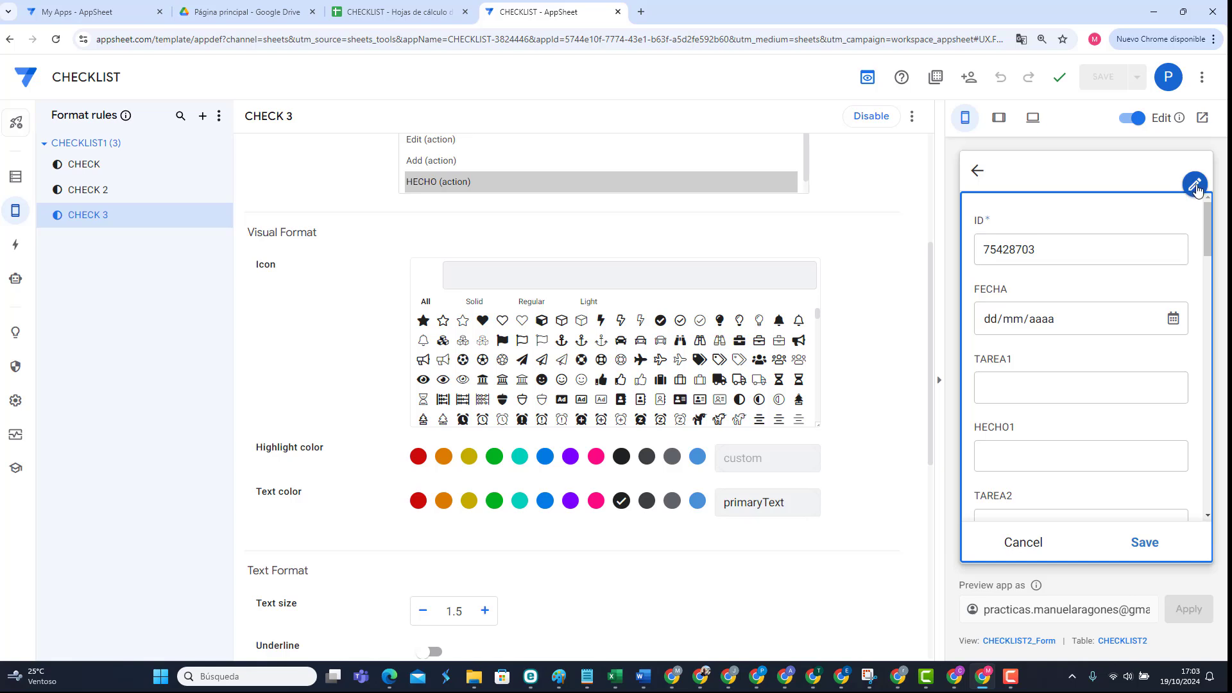
pyautogui.click(1194, 186)
pyautogui.click(1147, 212)
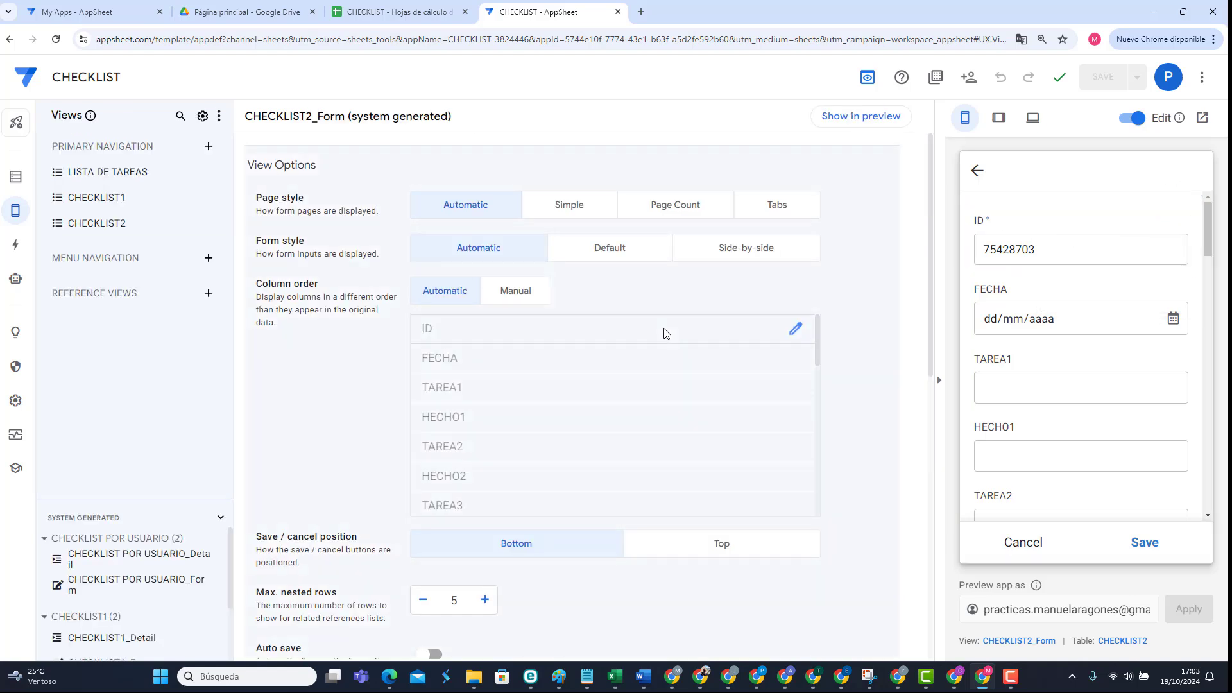
pyautogui.click(519, 290)
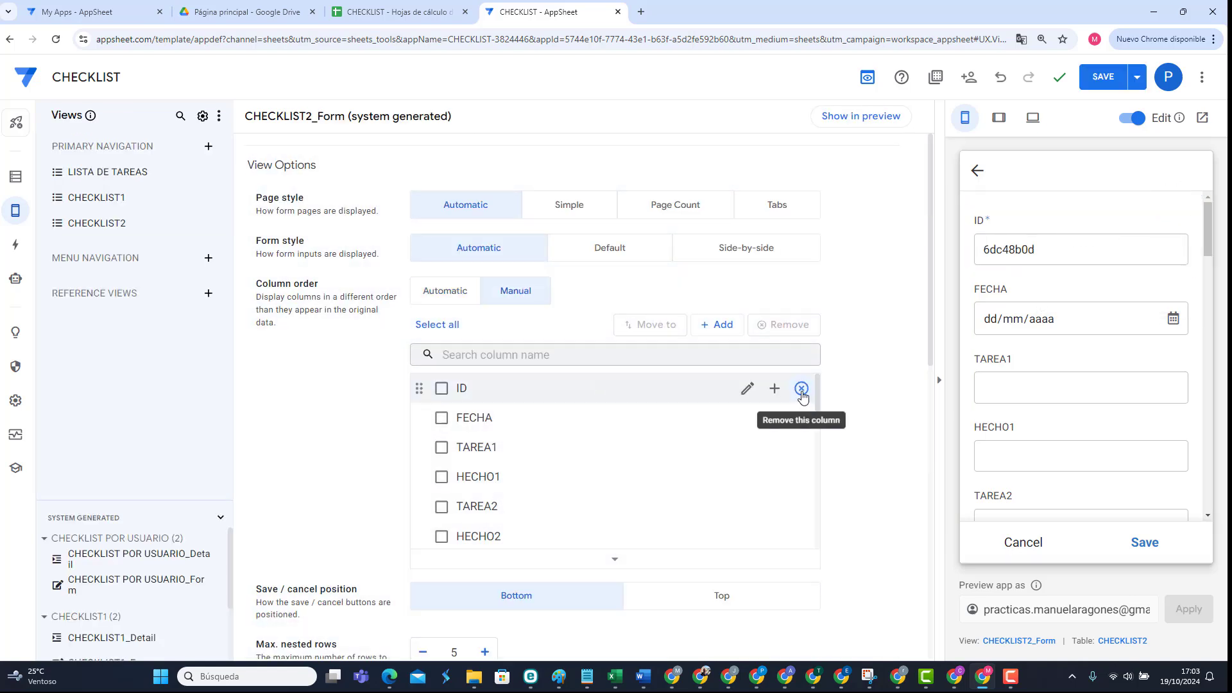
# Step: Remove the ID column from the CHECKLIST2_Form manual column order and cancel the record open in the preview
pyautogui.click(801, 388)
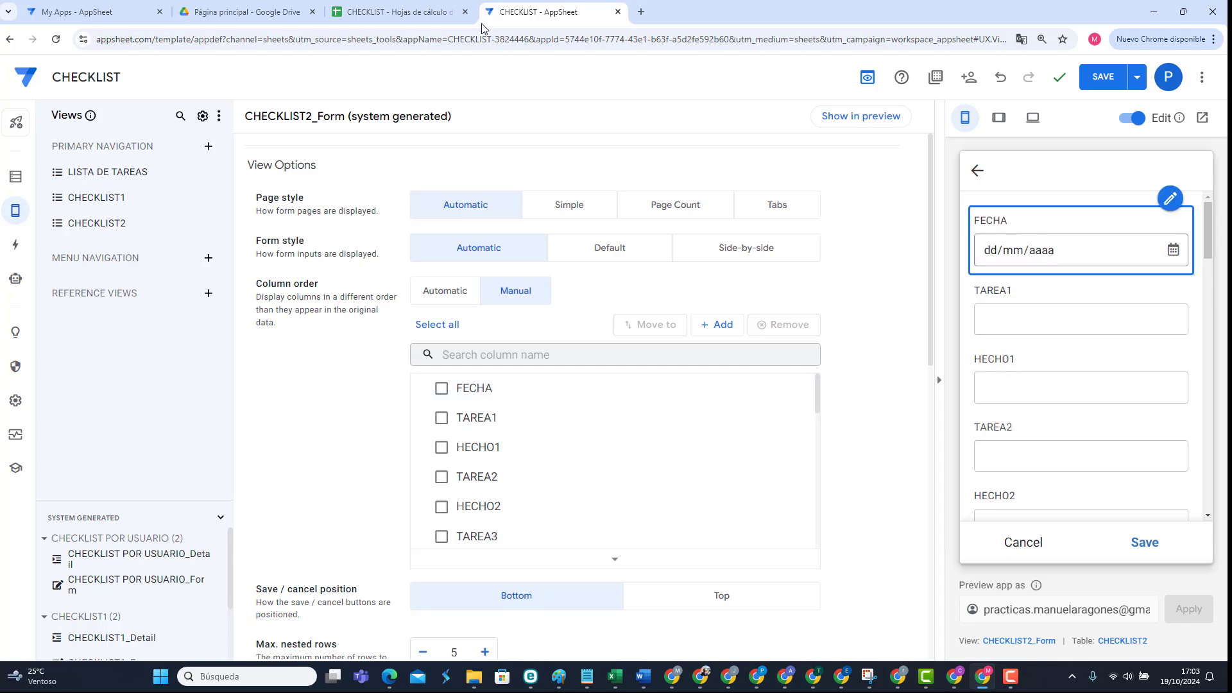
pyautogui.click(1022, 542)
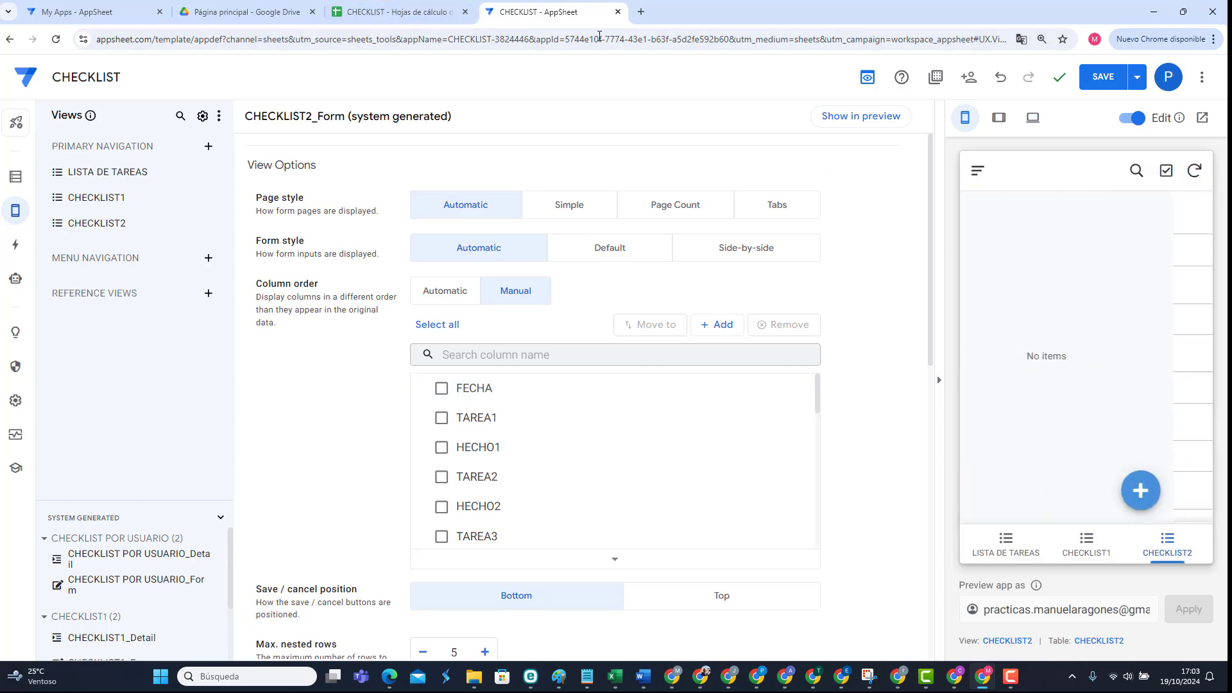
pyautogui.click(405, 13)
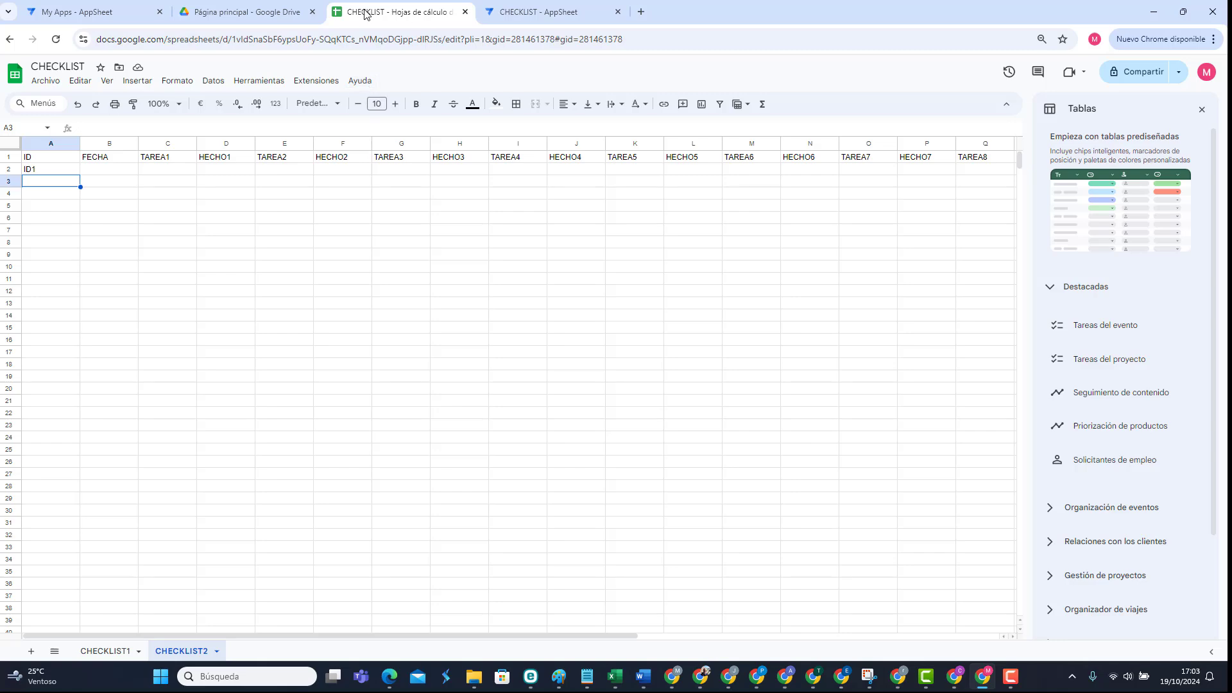
pyautogui.click(523, 12)
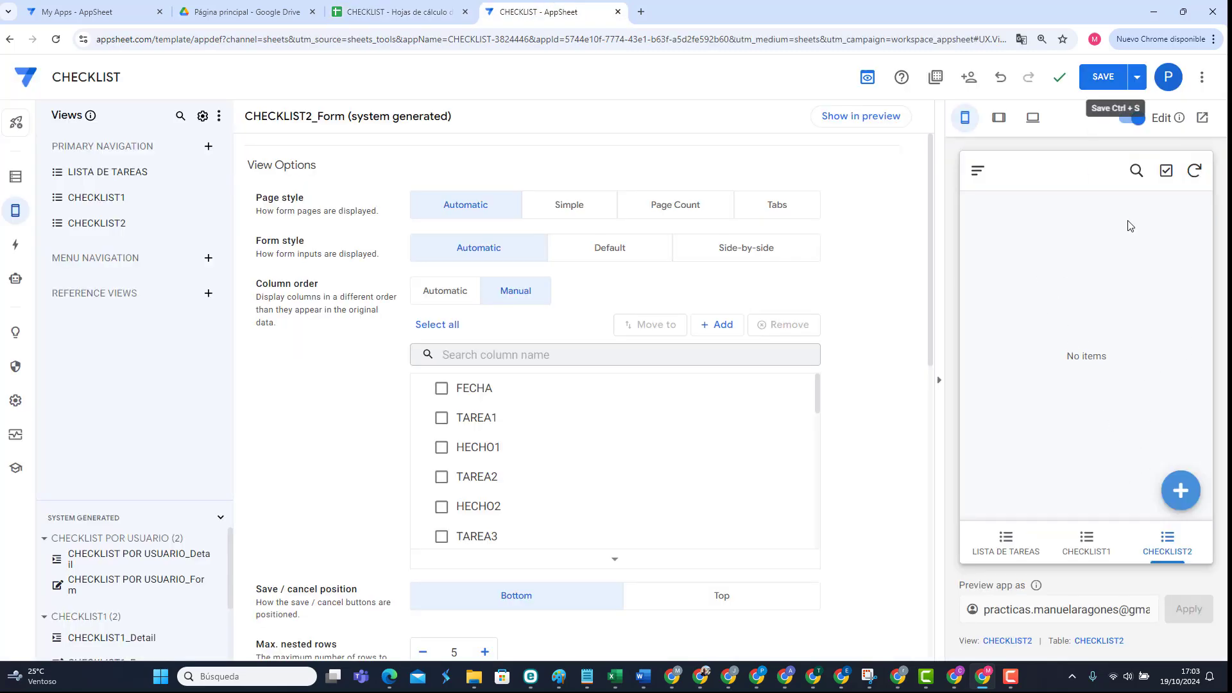
# Step: Start a new CHECKLIST2 record in the preview with FECHA 20/10/2024 and TAREA1 "Revisar los cubos de basura y limpiar los que esten mal"
pyautogui.click(1180, 490)
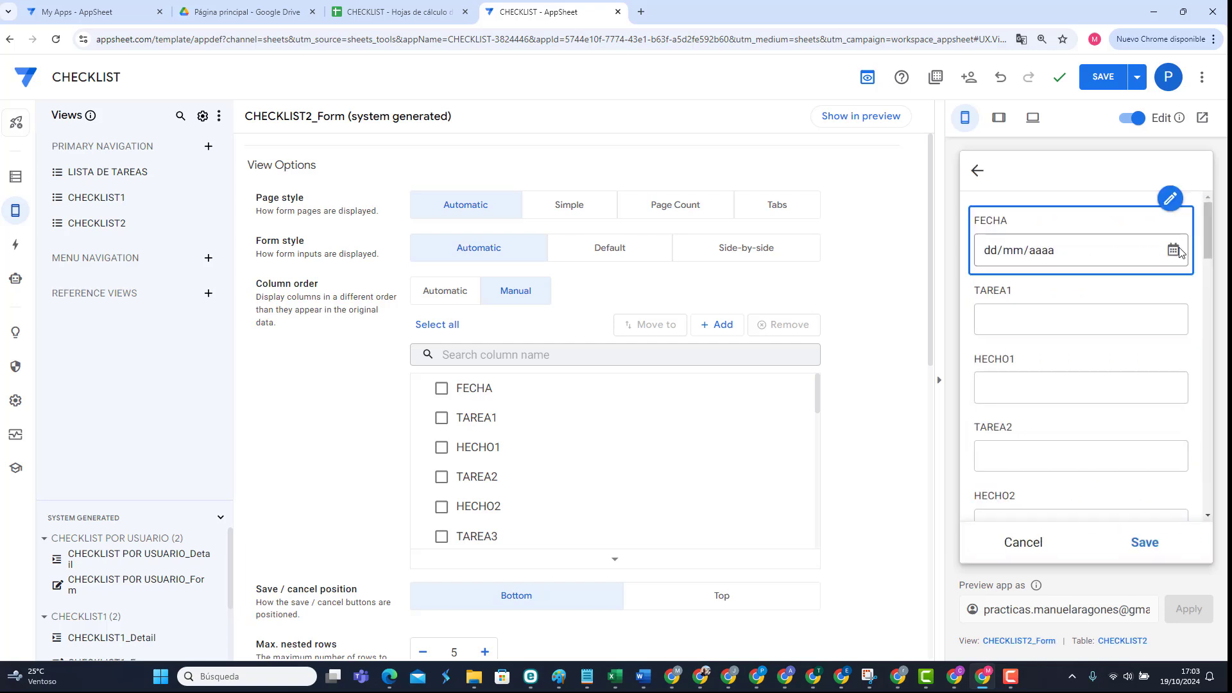
pyautogui.click(1179, 252)
pyautogui.click(1110, 369)
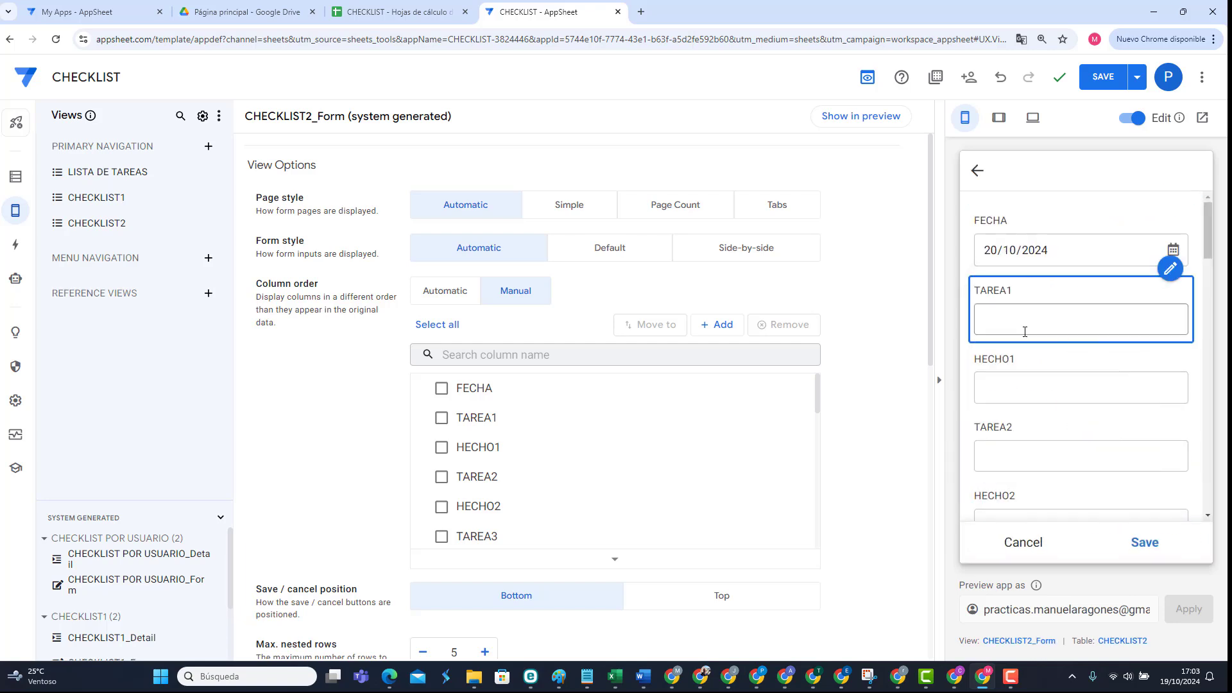
pyautogui.click(1065, 328)
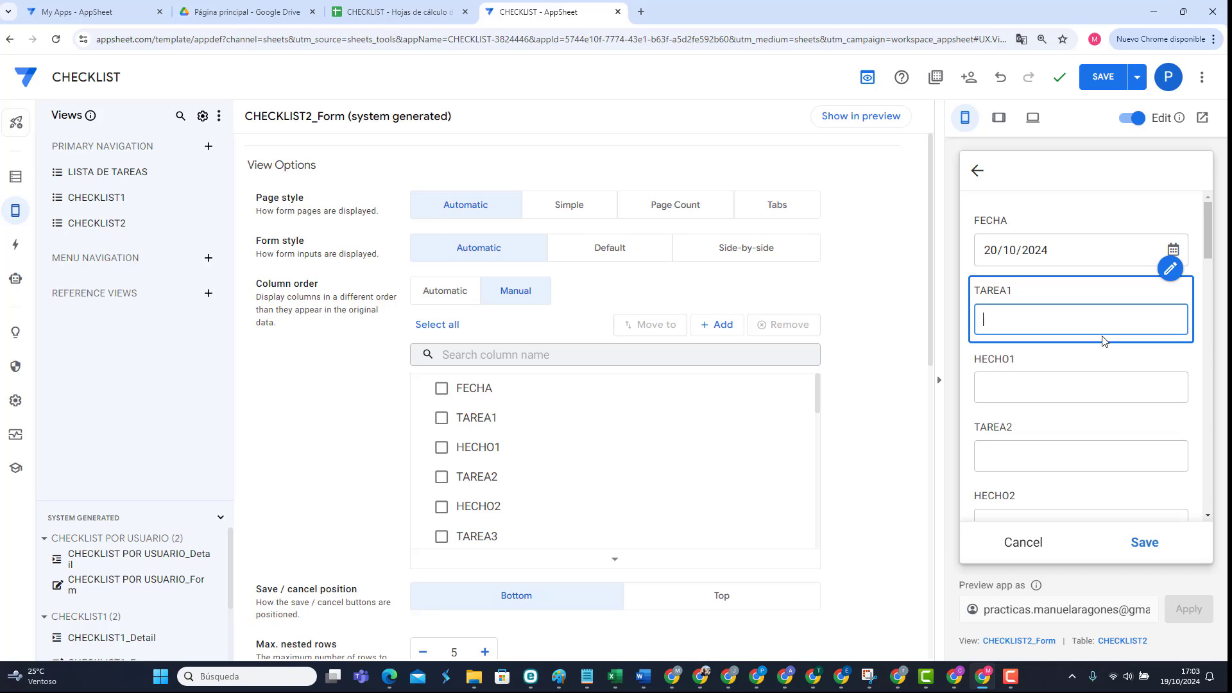
pyautogui.write('Revisar')
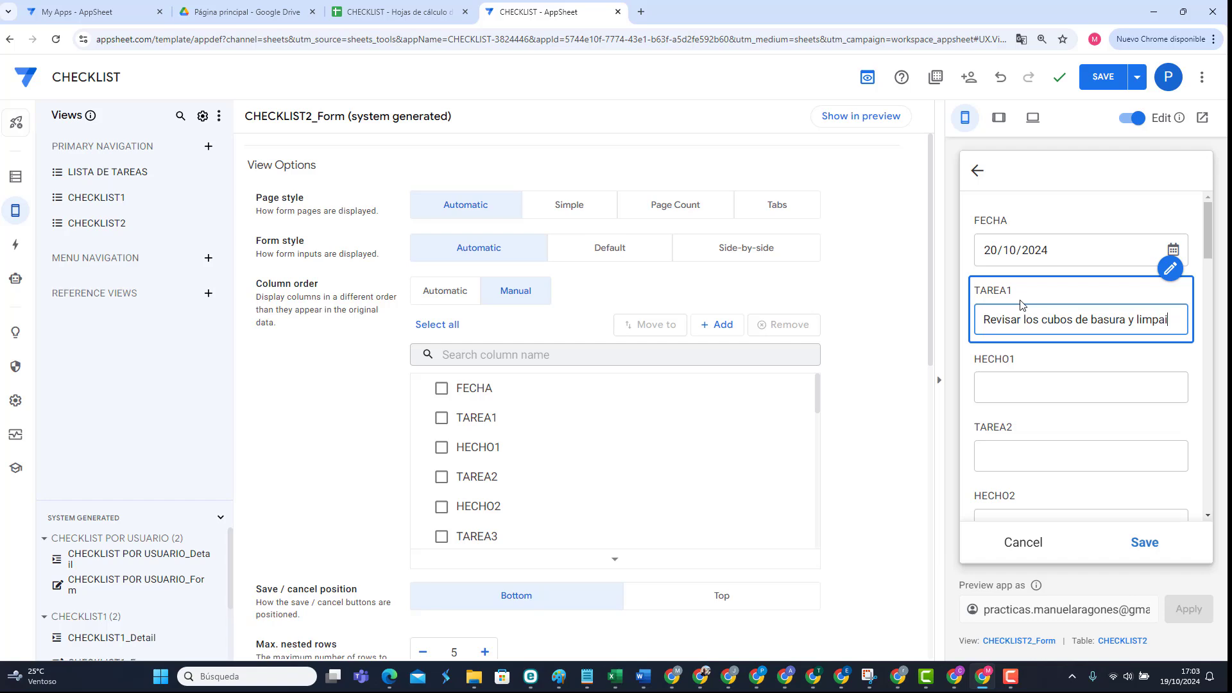
pyautogui.write('los que esten')
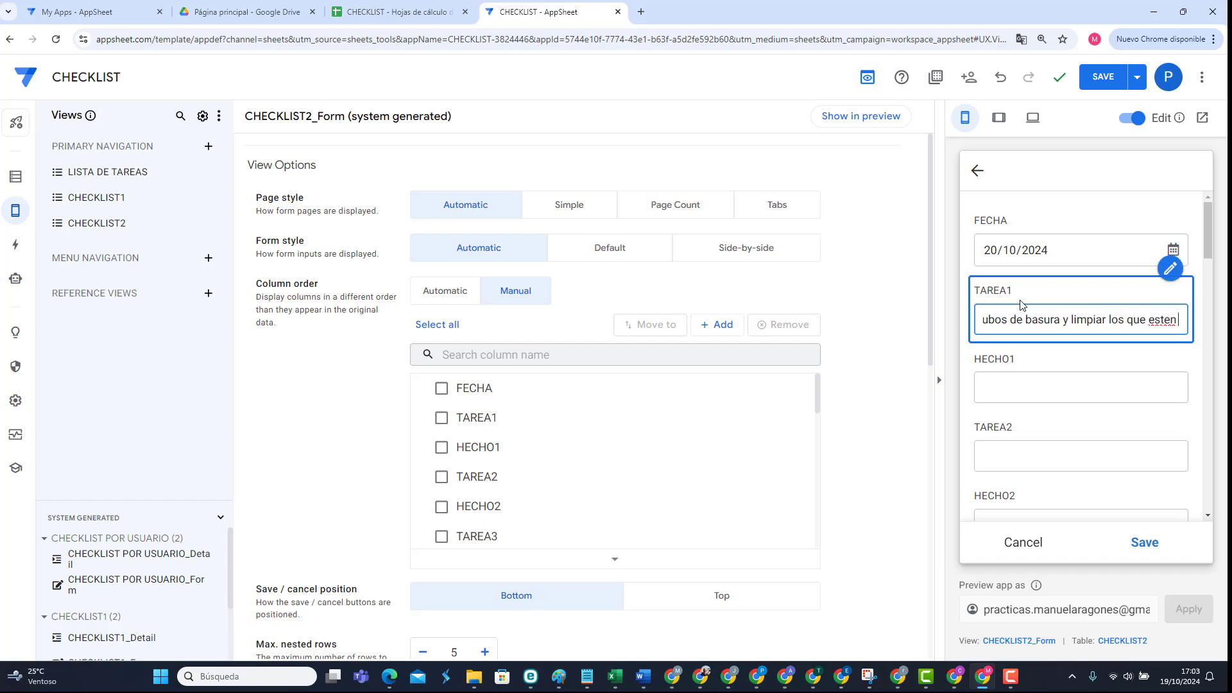
pyautogui.write(' mal')
pyautogui.press('Tab')
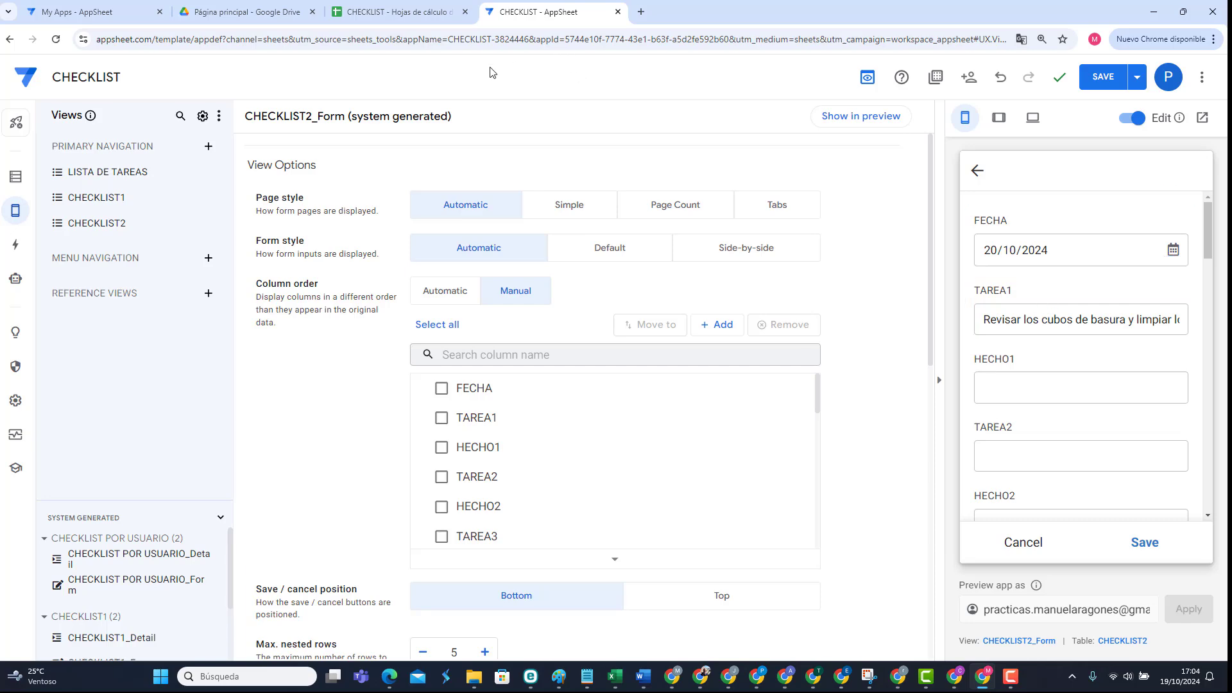
# Step: In the Google Sheet, insert an empty column between HECHO1 and TAREA2 on the CHECKLIST2 sheet
pyautogui.click(397, 13)
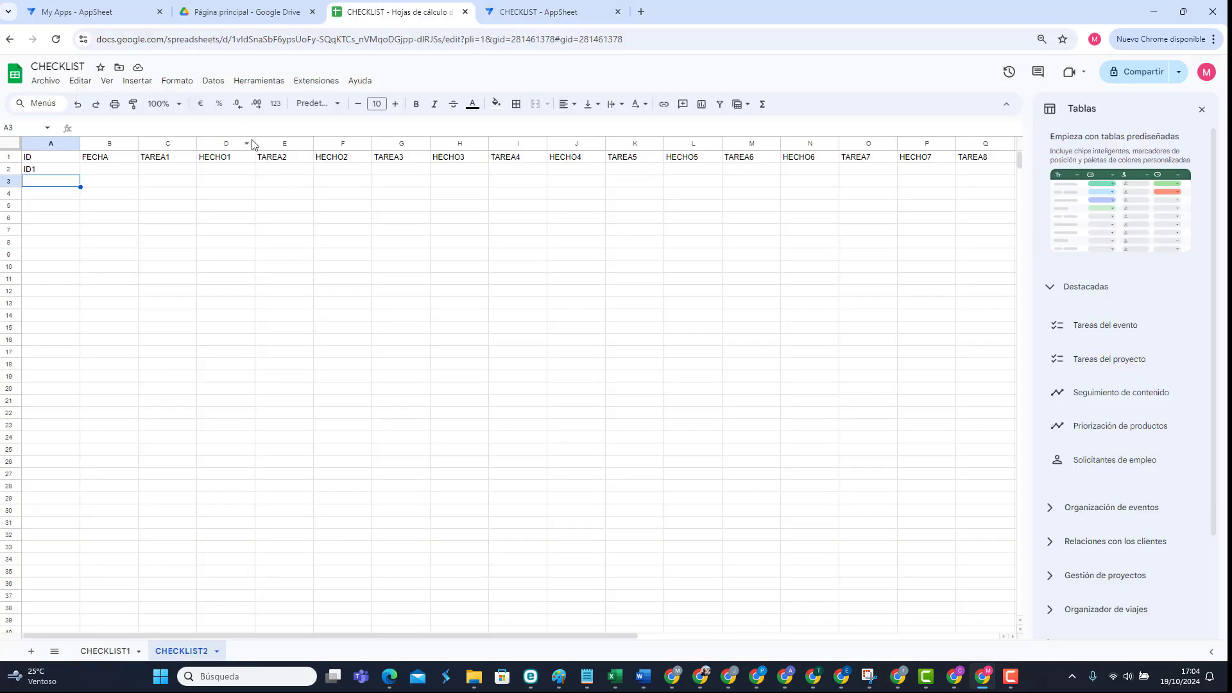
pyautogui.click(289, 145)
pyautogui.rightClick(289, 145)
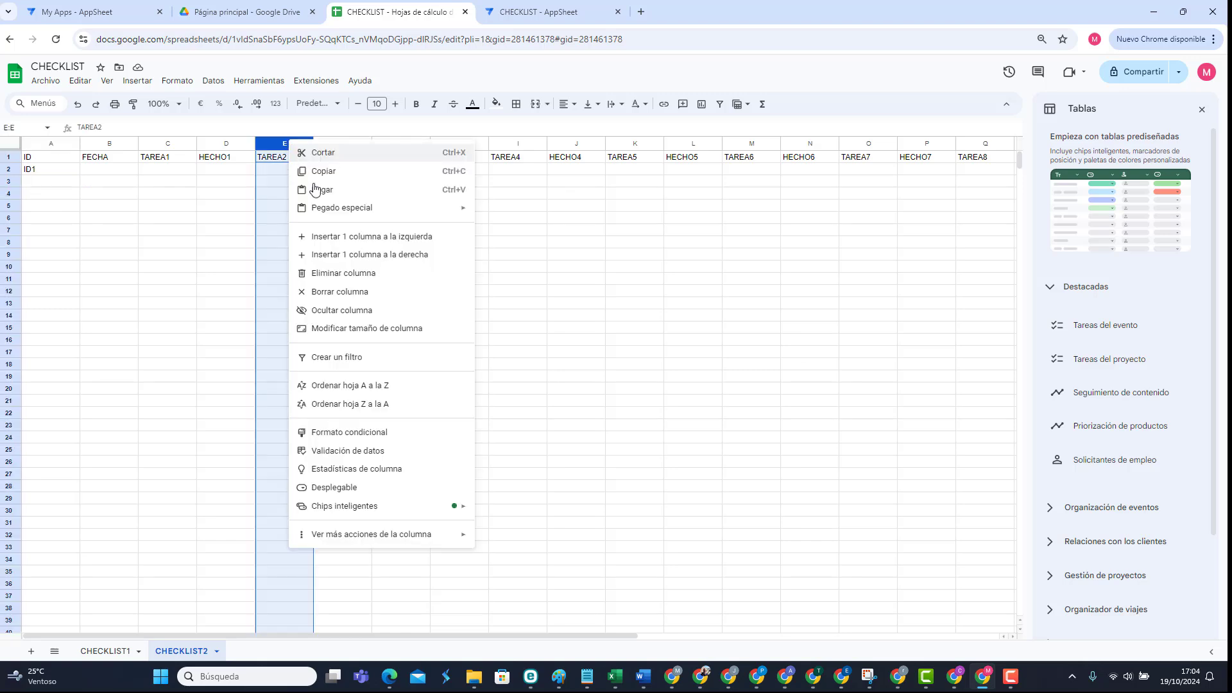
pyautogui.click(390, 238)
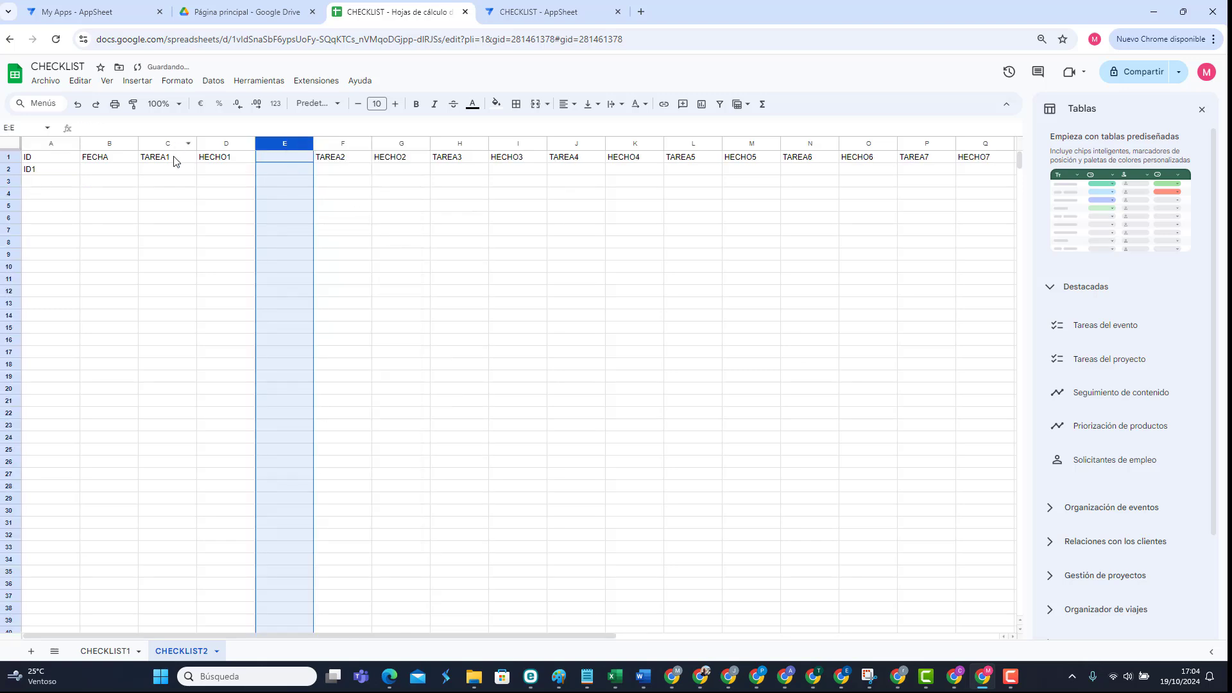
# Step: Enter the header FOTO1 in cell E1 of the CHECKLIST2 sheet
pyautogui.click(277, 163)
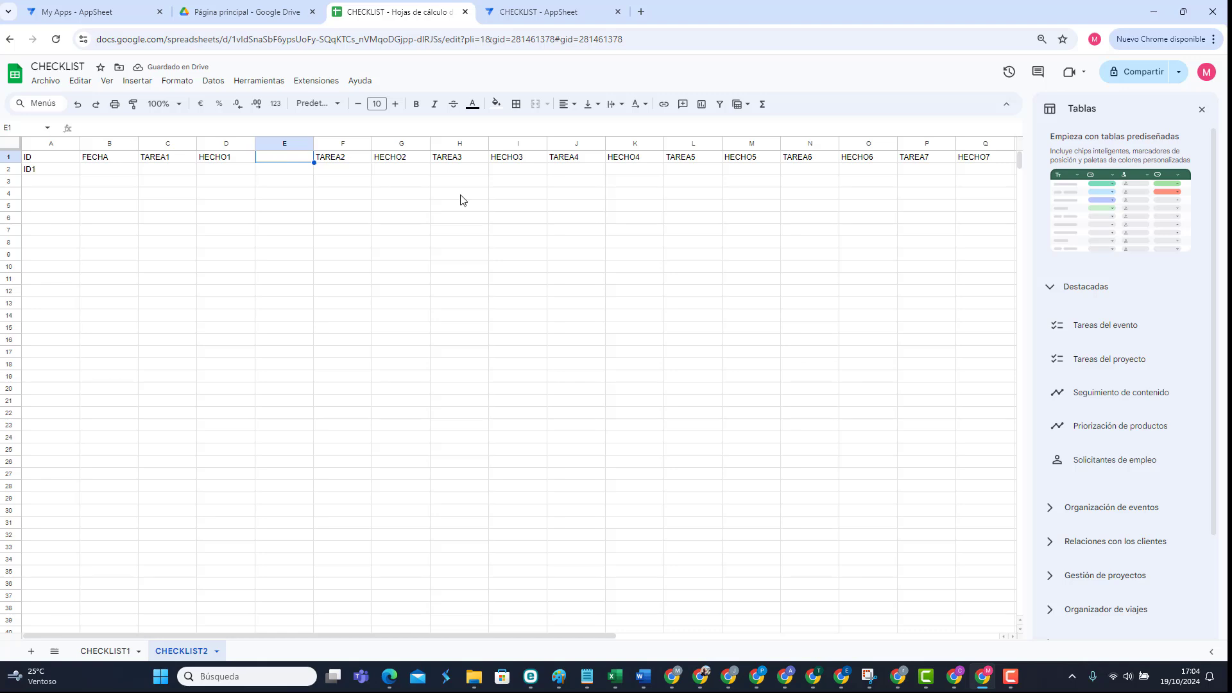
pyautogui.write('foto')
pyautogui.write('FOTO1')
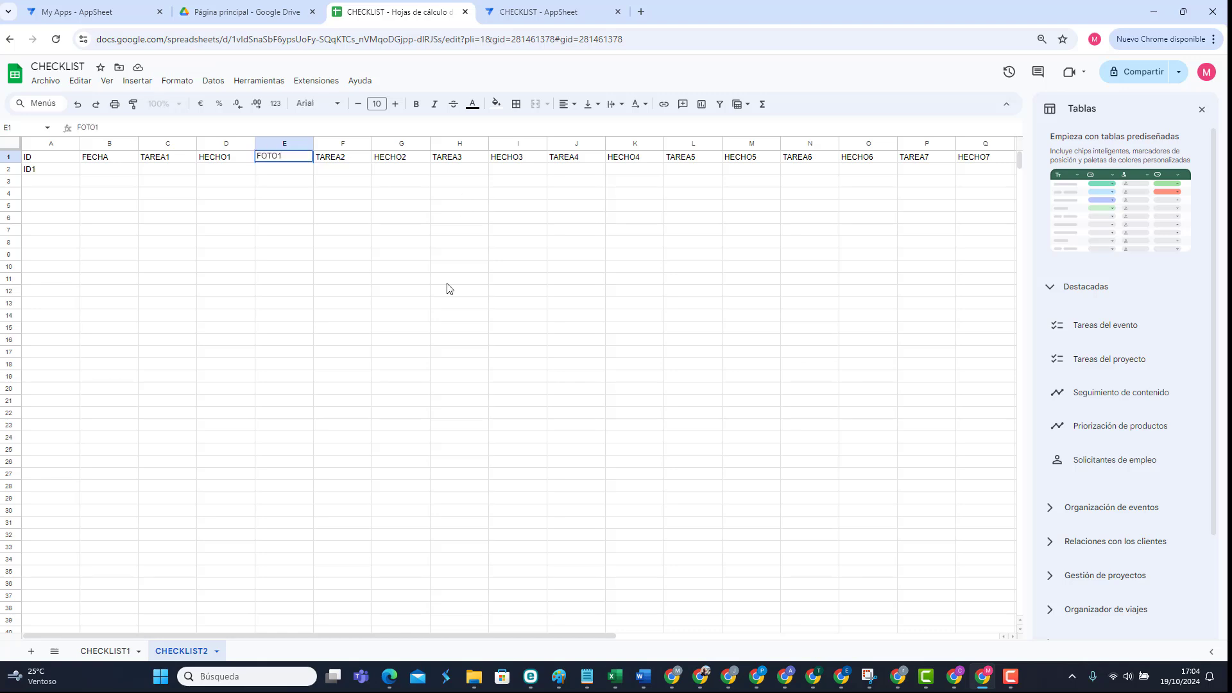
pyautogui.press('Return')
# Step: Switch to the AppSheet editor and regenerate the CHECKLIST2 table's column structure from the sheet
pyautogui.click(550, 11)
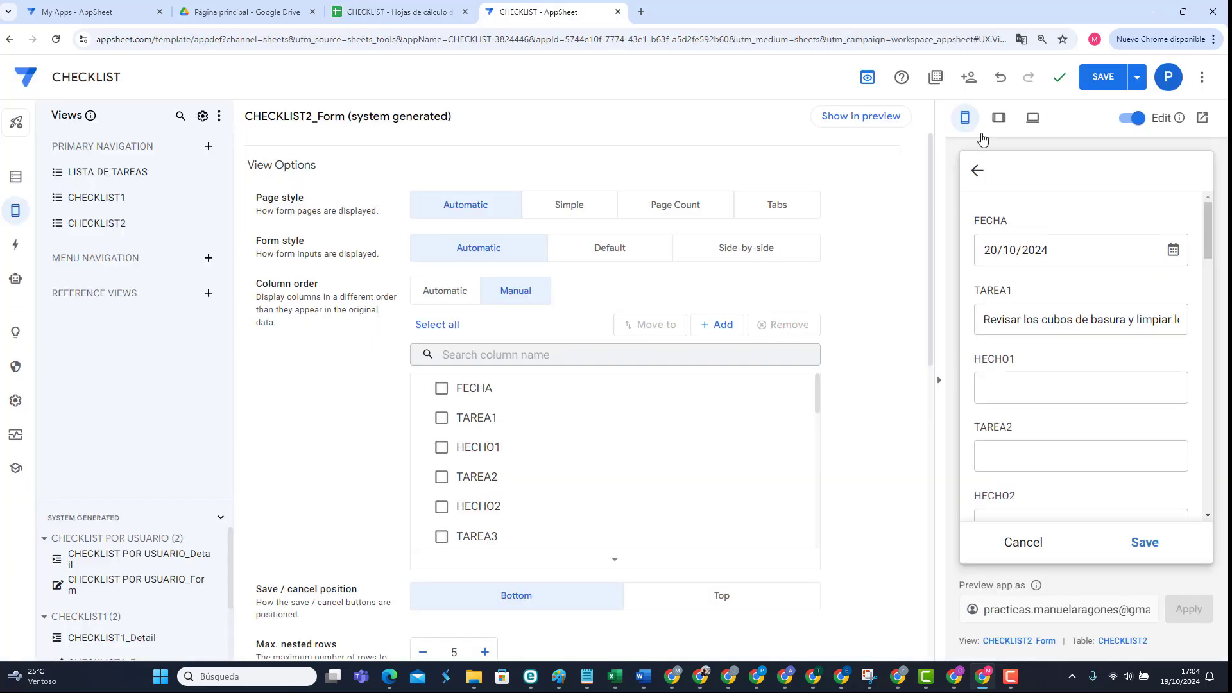
pyautogui.click(16, 176)
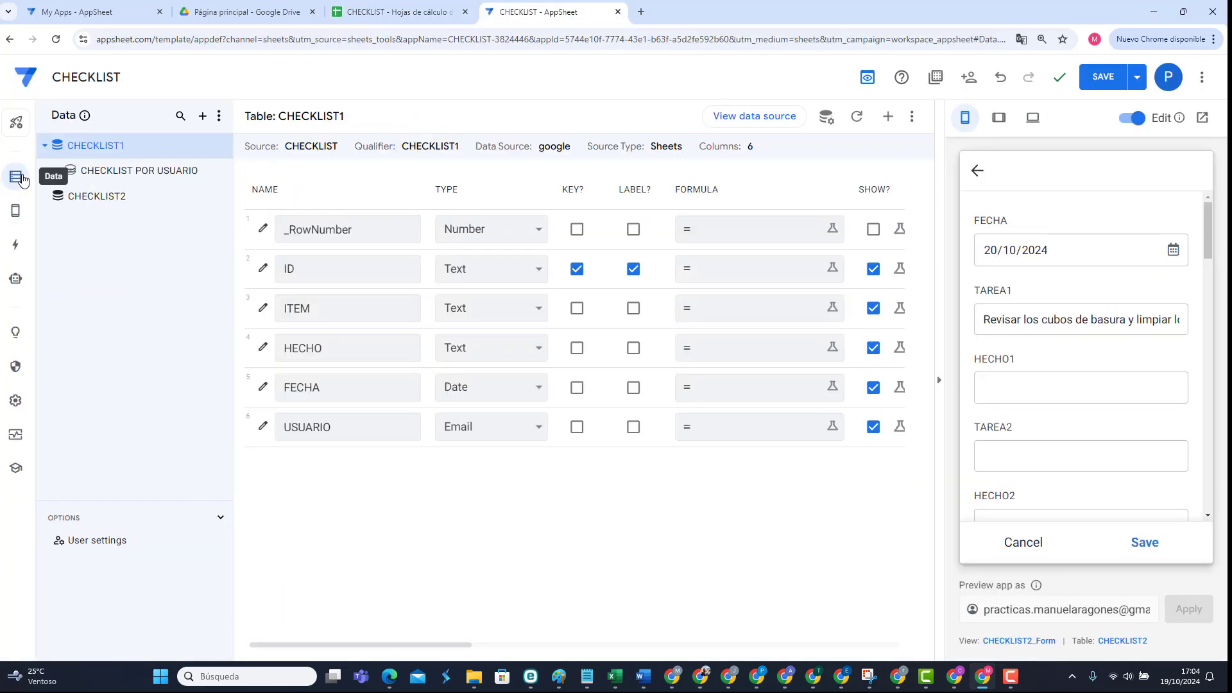
pyautogui.click(116, 196)
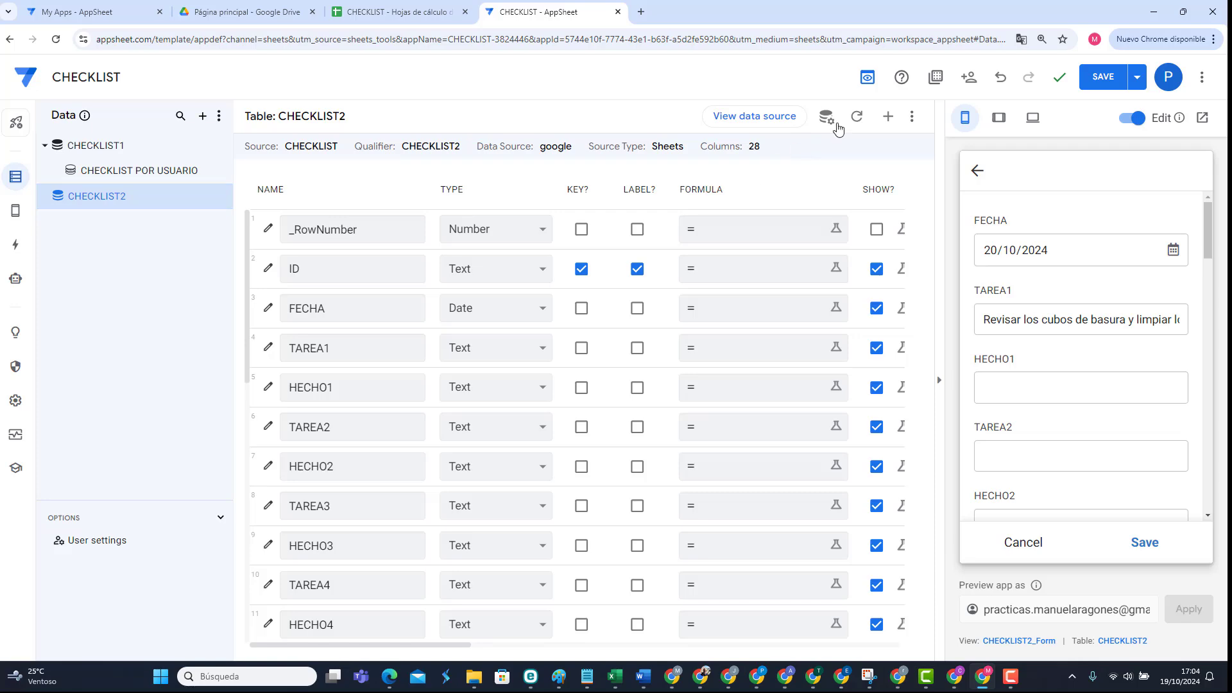
pyautogui.click(856, 118)
pyautogui.click(790, 193)
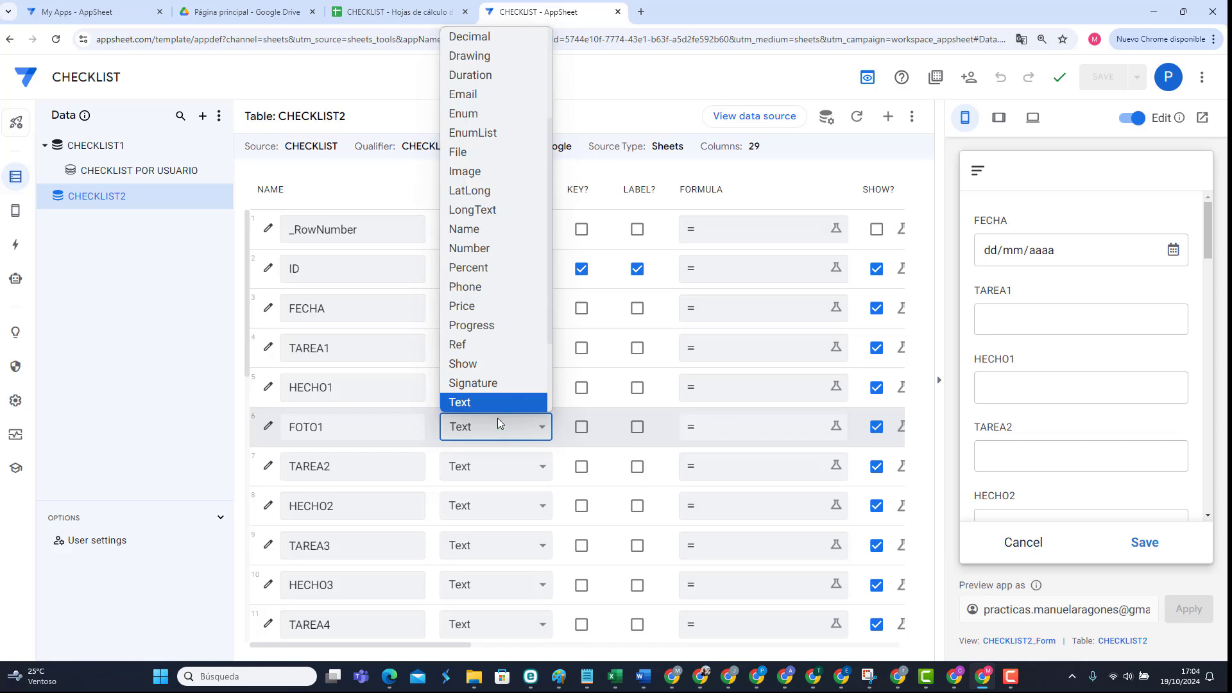
# Step: Set the FOTO1 column's type to Image and save the app
pyautogui.scroll(-2, 486, 318)
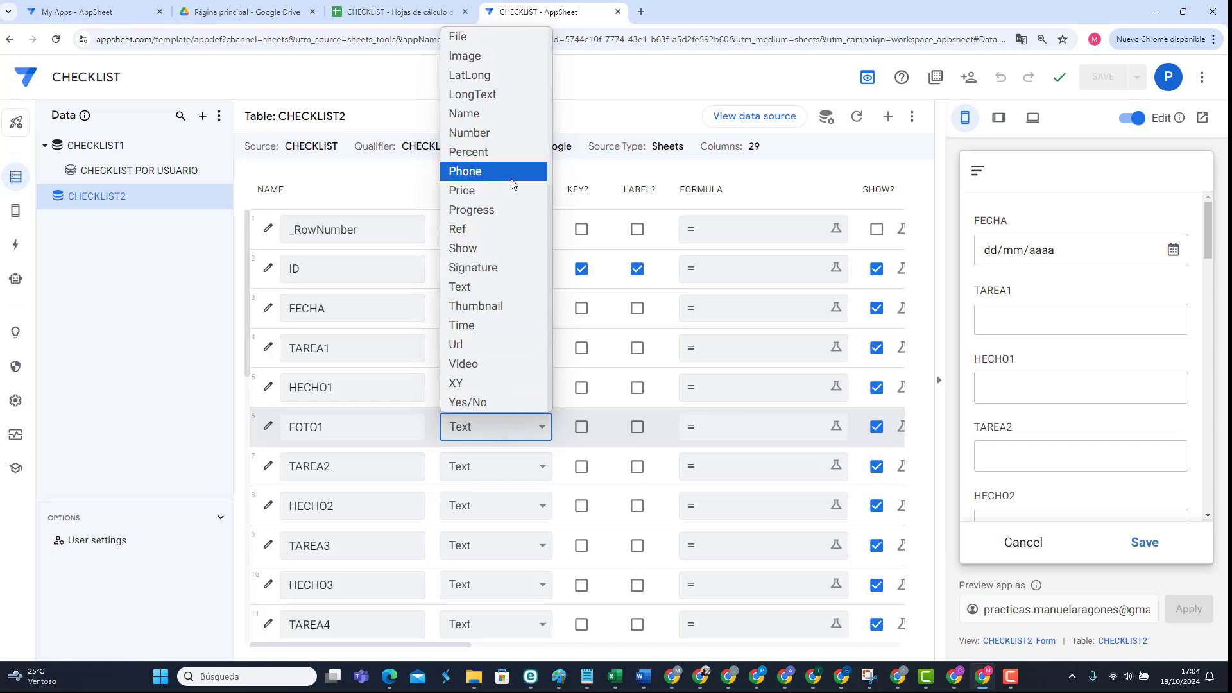
pyautogui.click(478, 56)
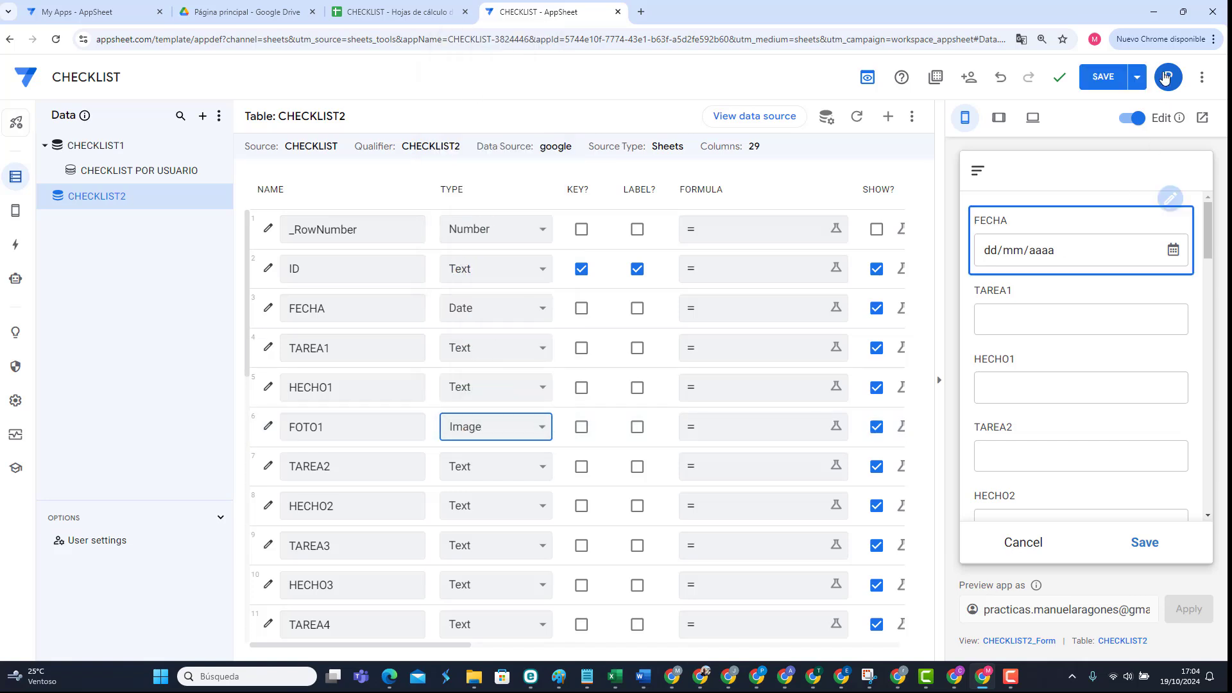
pyautogui.click(1105, 77)
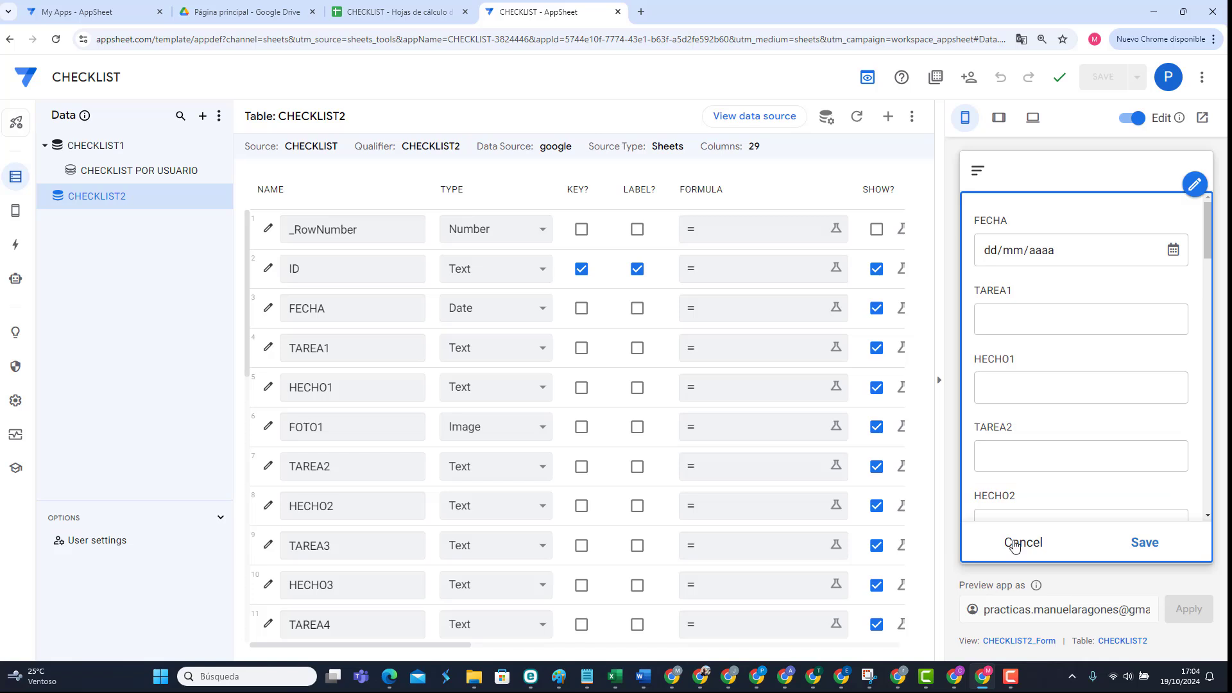
# Step: Cancel the open form in the app preview and delete the ID1 record from CHECKLIST2
pyautogui.click(1015, 543)
pyautogui.click(1184, 546)
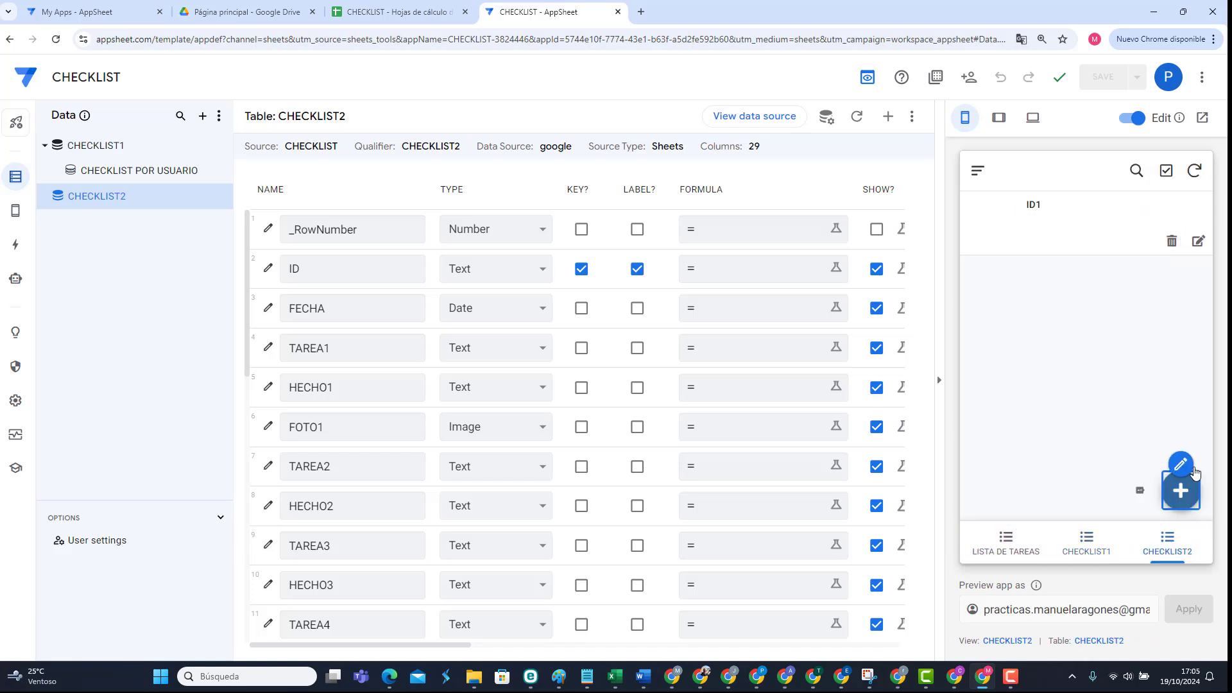
pyautogui.click(1172, 242)
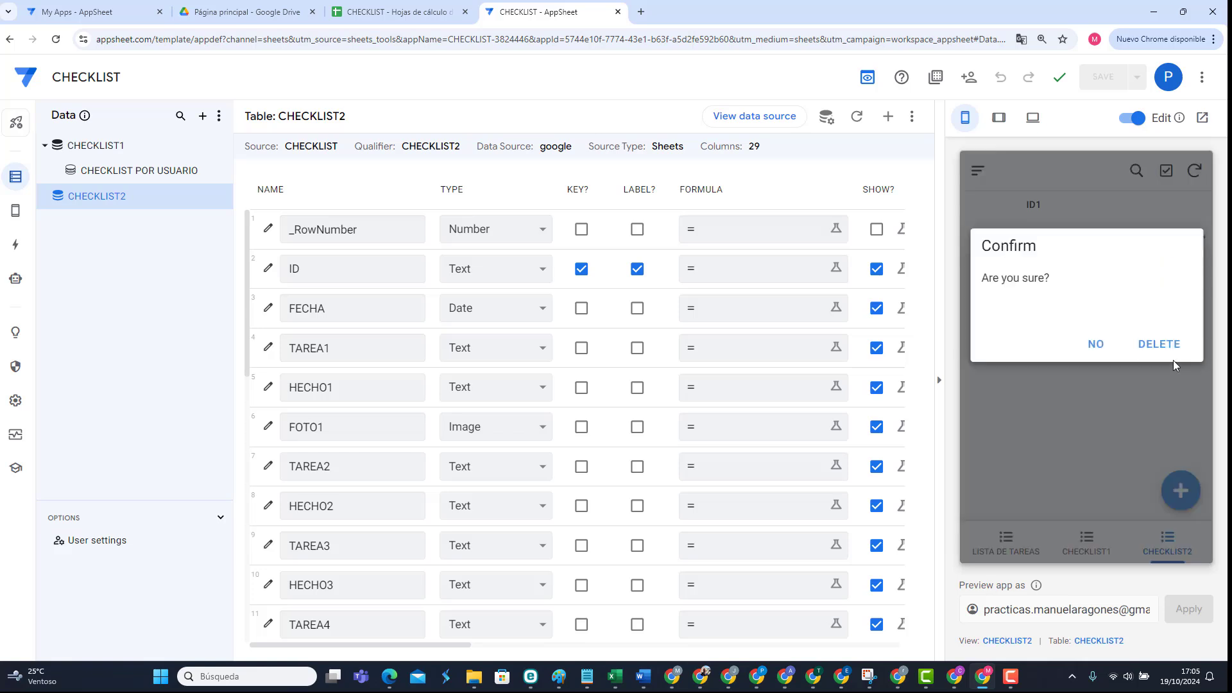
pyautogui.click(1162, 343)
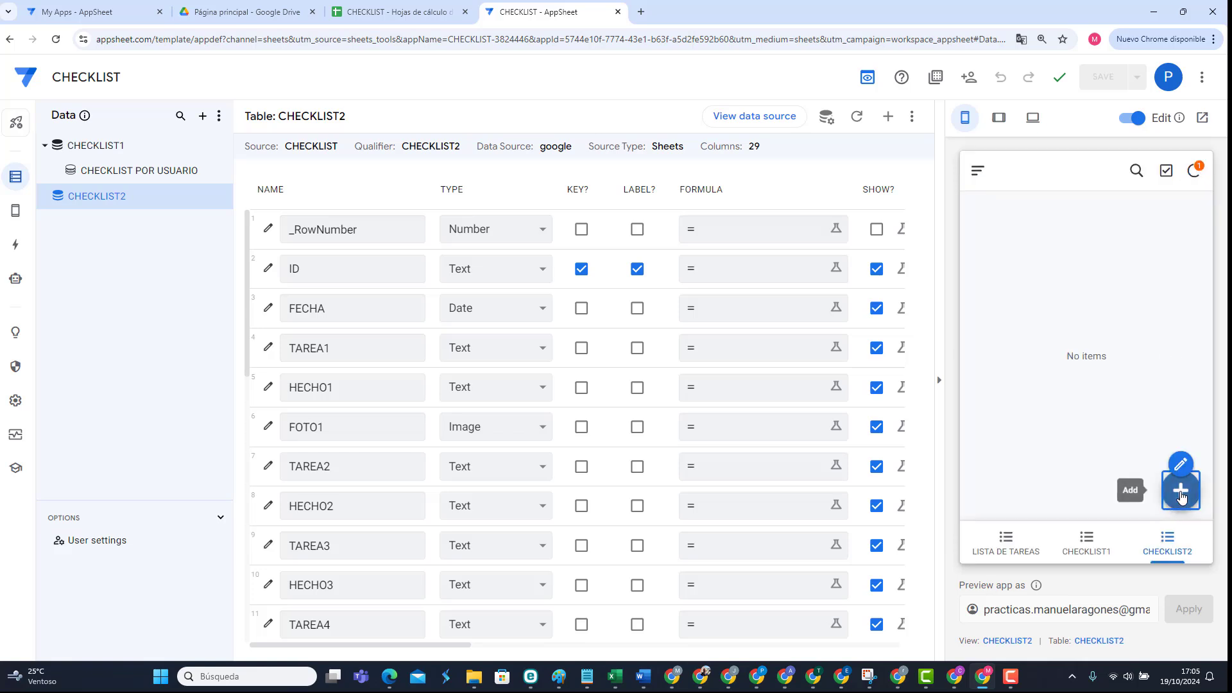
# Step: Start a new CHECKLIST2 record in the preview, open its form view's settings and add FOTO1 to the column order
pyautogui.click(1169, 506)
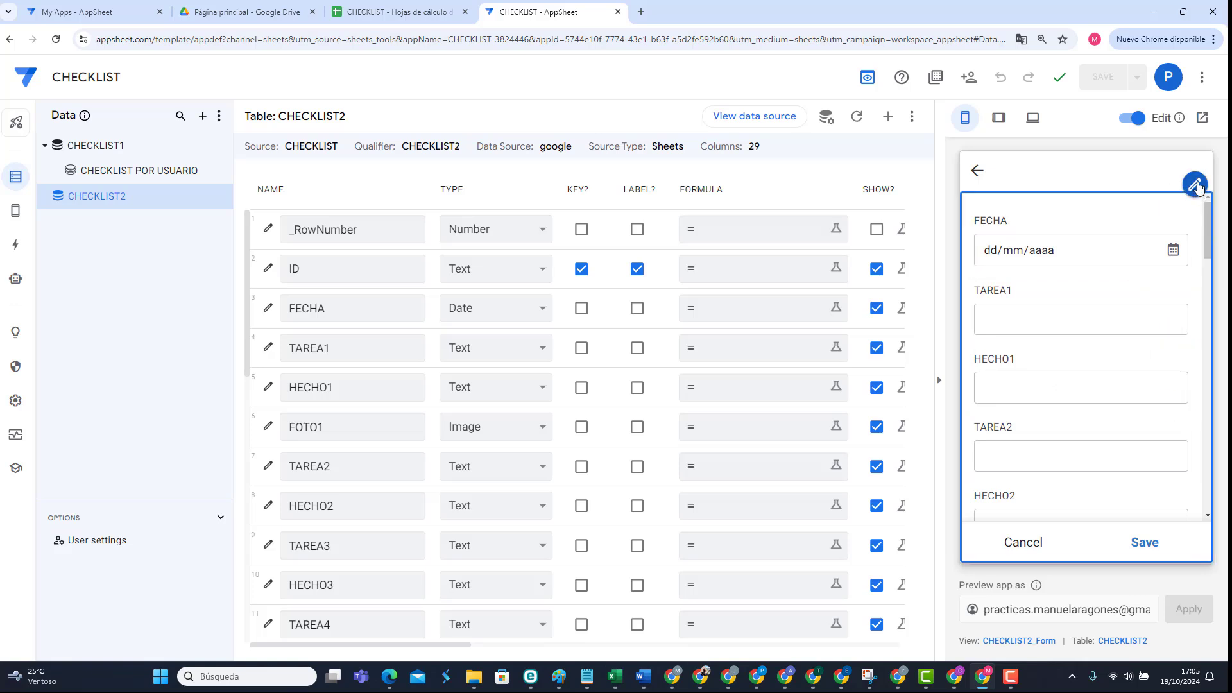
pyautogui.moveTo(1195, 186)
pyautogui.click(1134, 215)
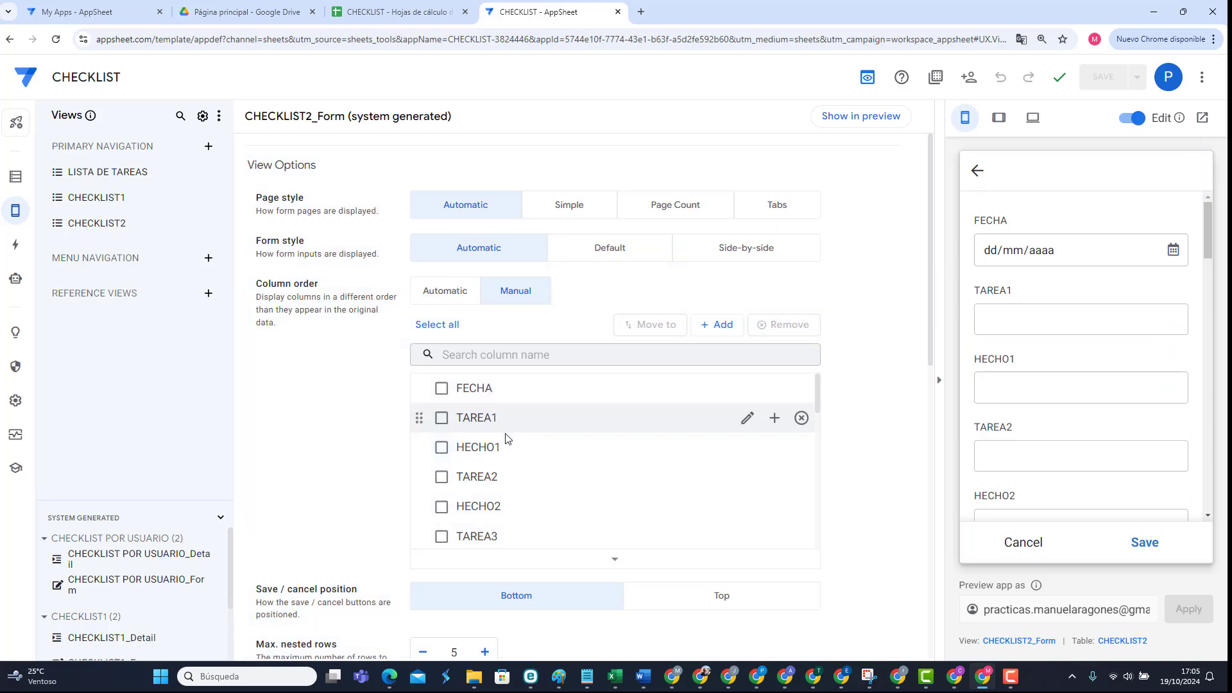
pyautogui.click(721, 327)
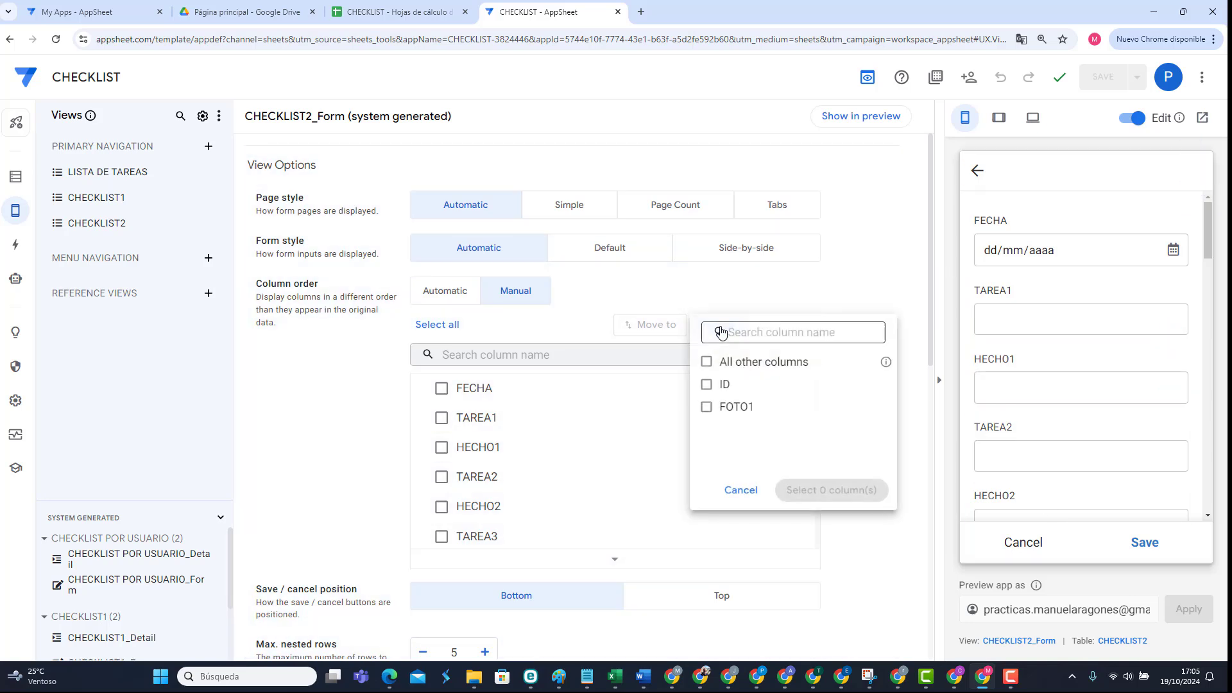
pyautogui.click(746, 408)
pyautogui.click(821, 495)
# Step: Move FOTO1 directly after HECHO1 in the form view's column order
pyautogui.scroll(-9, 472, 473)
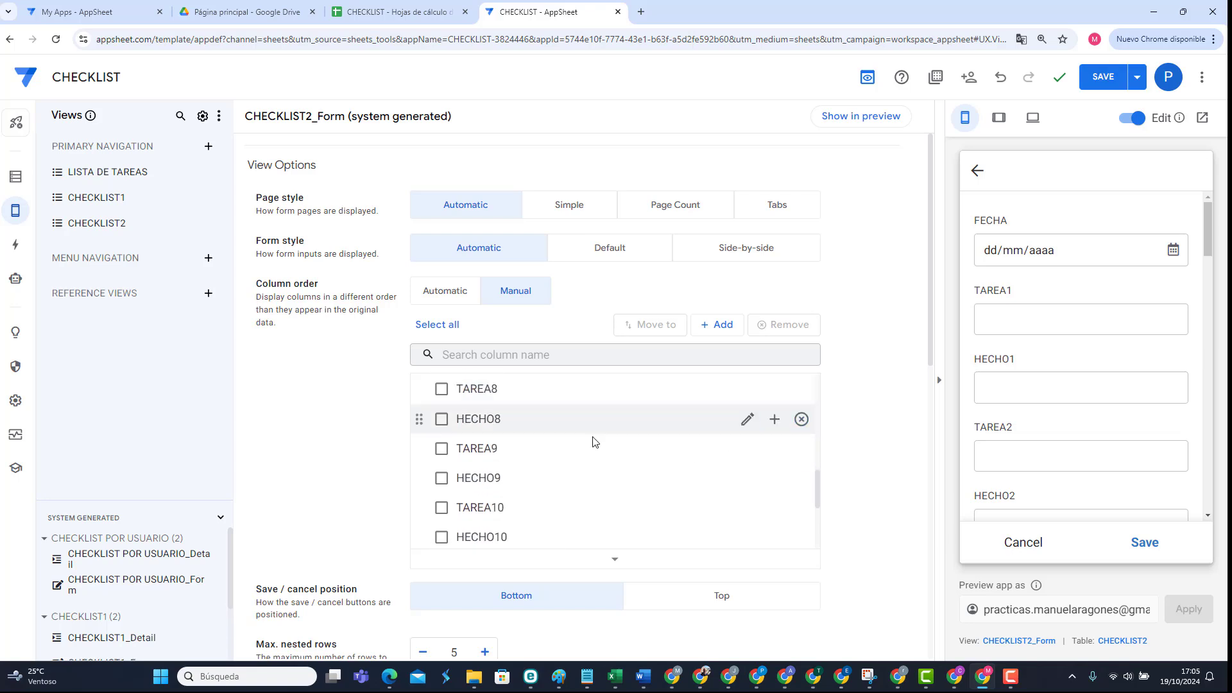
pyautogui.scroll(-2, 441, 508)
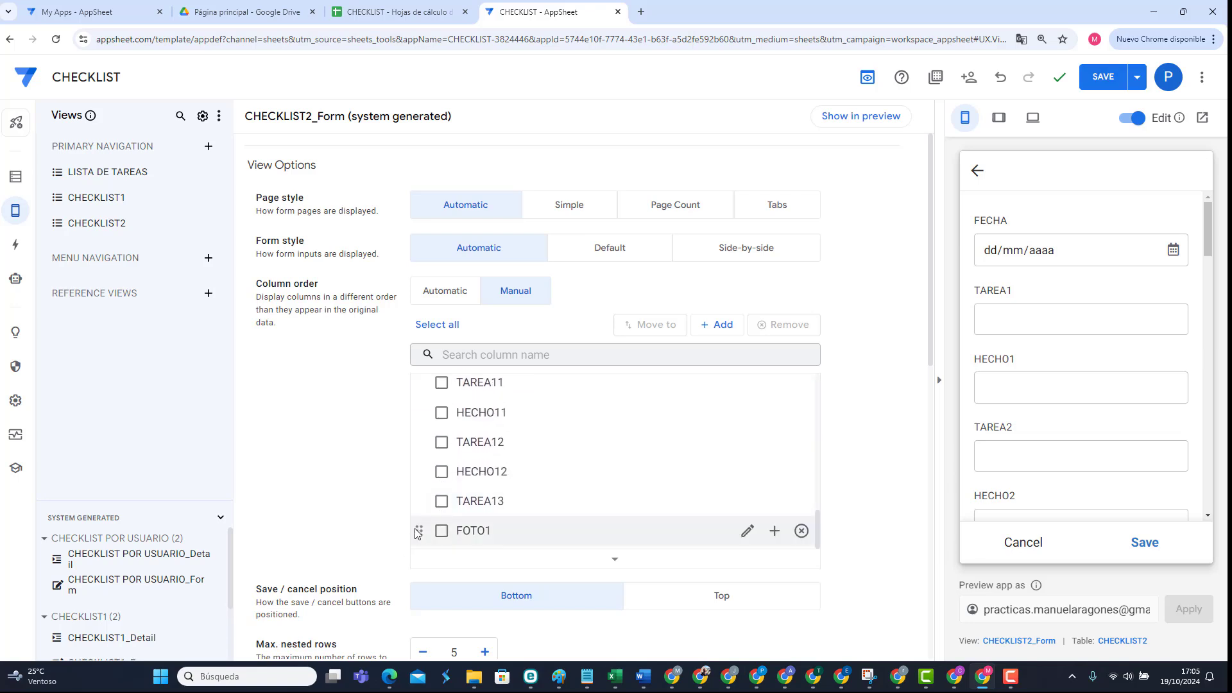
pyautogui.moveTo(418, 533); pyautogui.dragTo(429, 480)
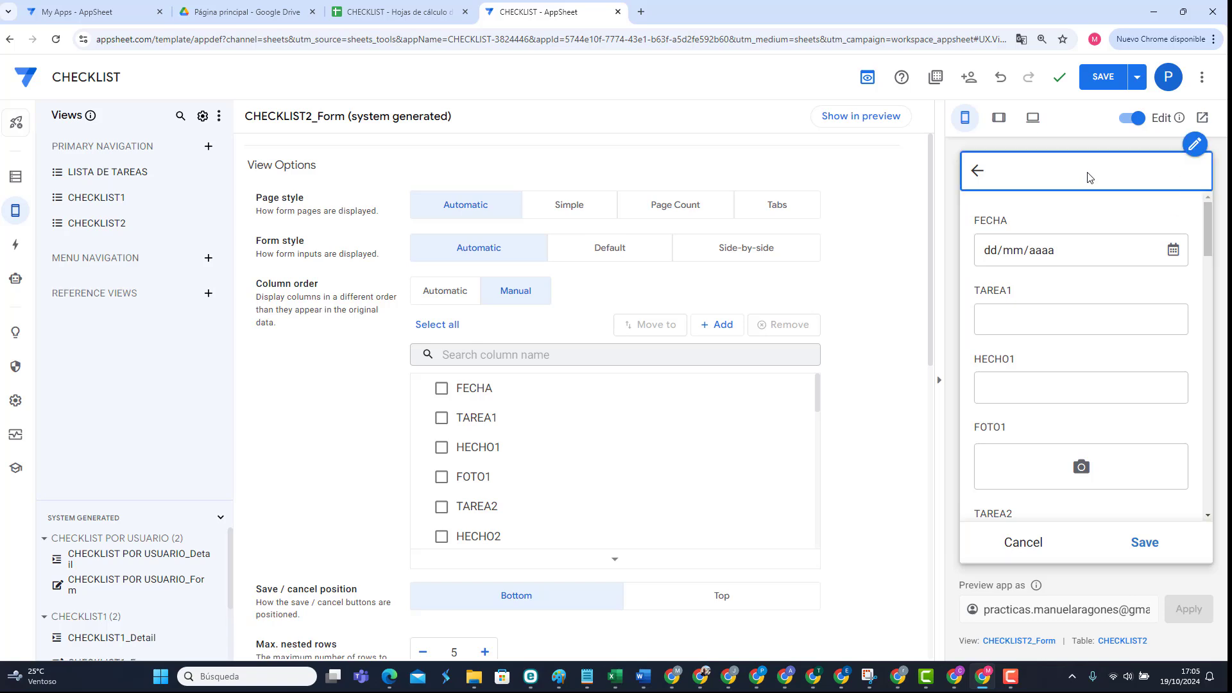
# Step: Enter "Limpiar los cristales del restaurante" as TAREA1 in the preview form and save the record
pyautogui.click(1048, 322)
pyautogui.write('Limpiar los cristales del restaurante')
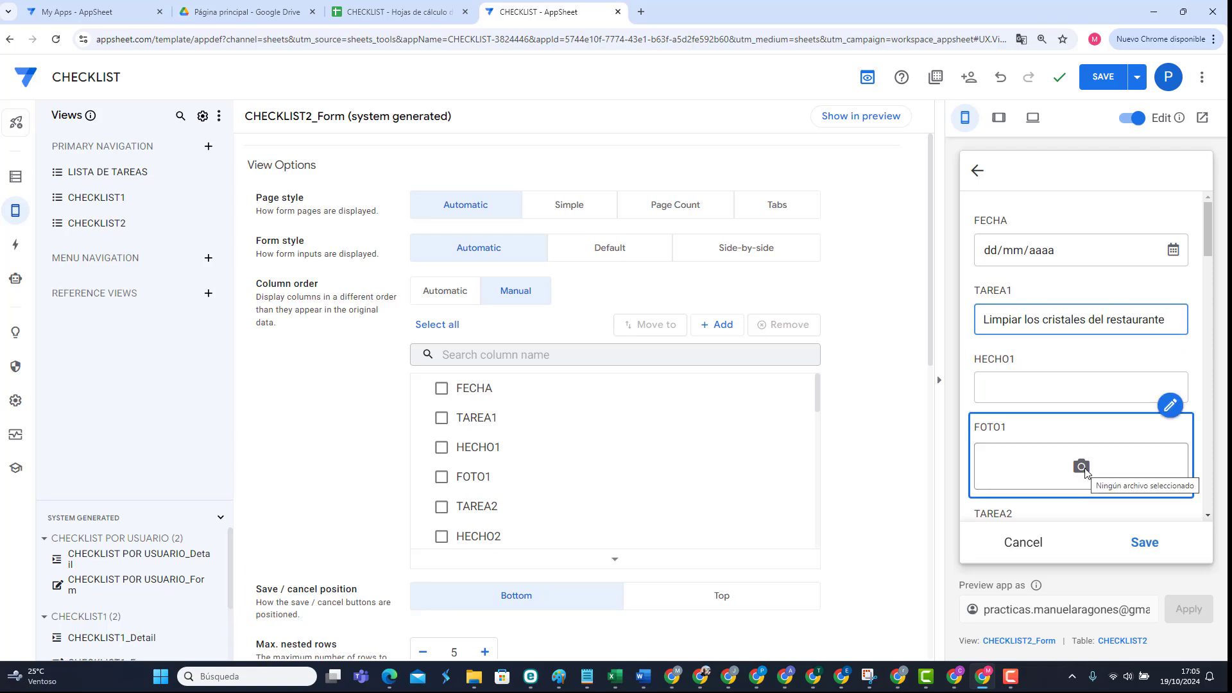
pyautogui.click(1139, 543)
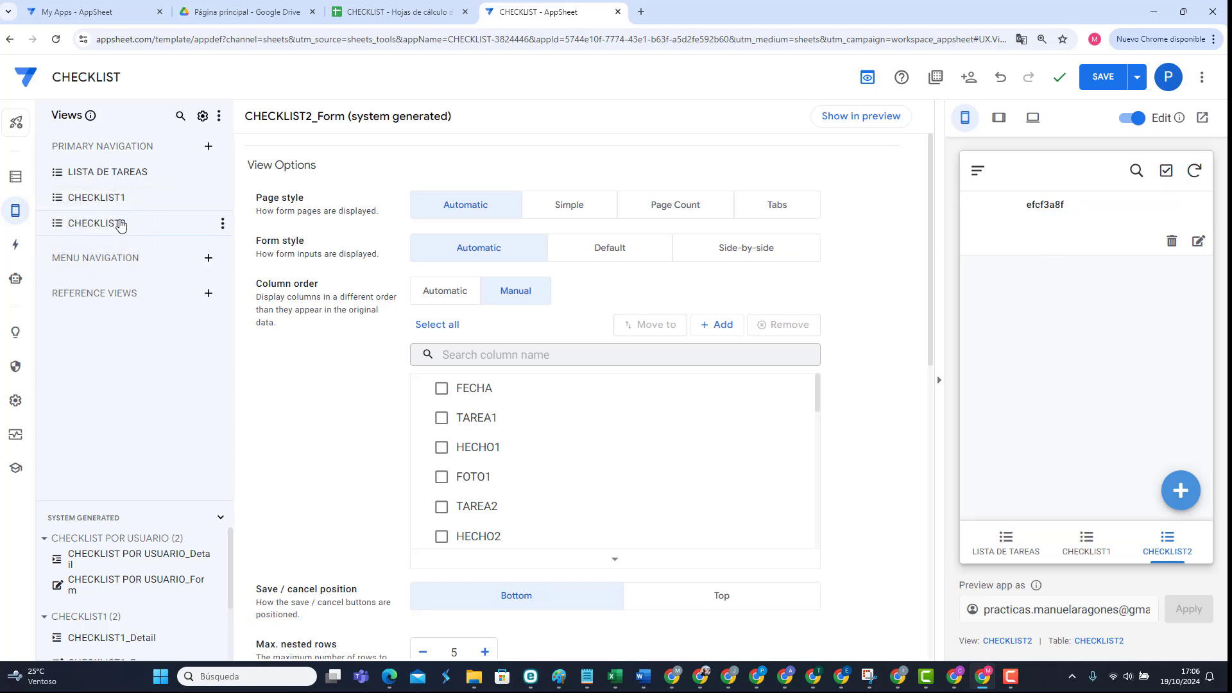
# Step: Set the primary header of the CHECKLIST2 view to FECHA
pyautogui.click(120, 225)
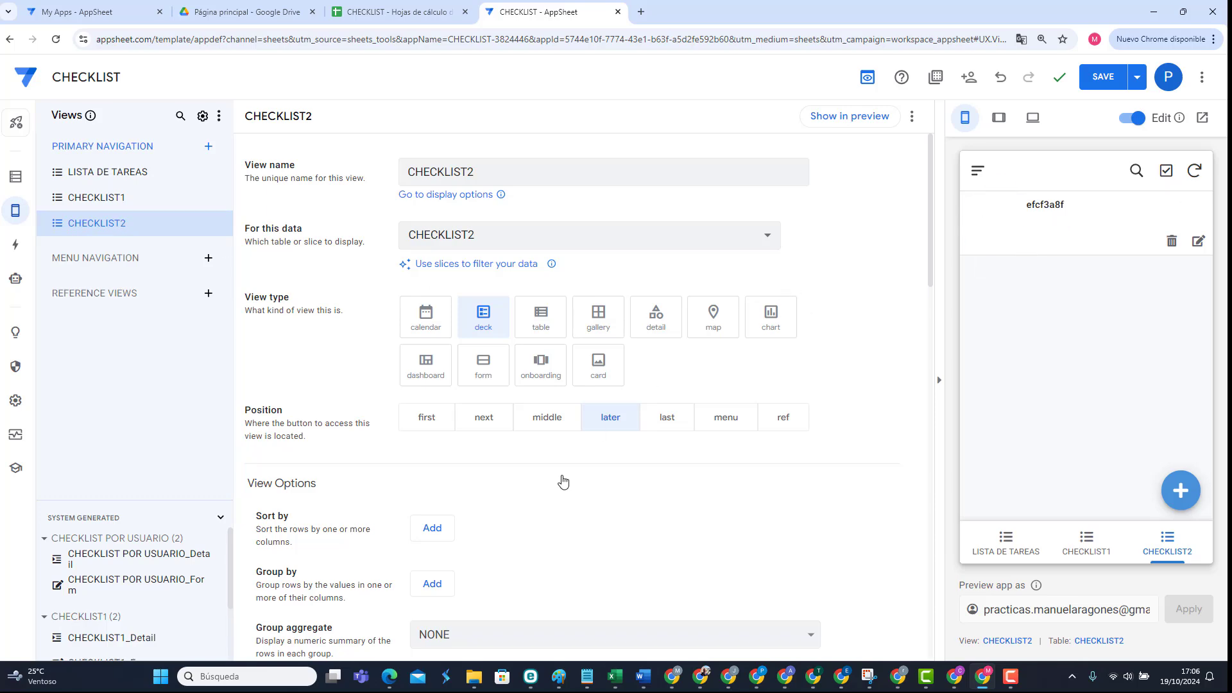
pyautogui.scroll(-5, 563, 481)
pyautogui.click(506, 481)
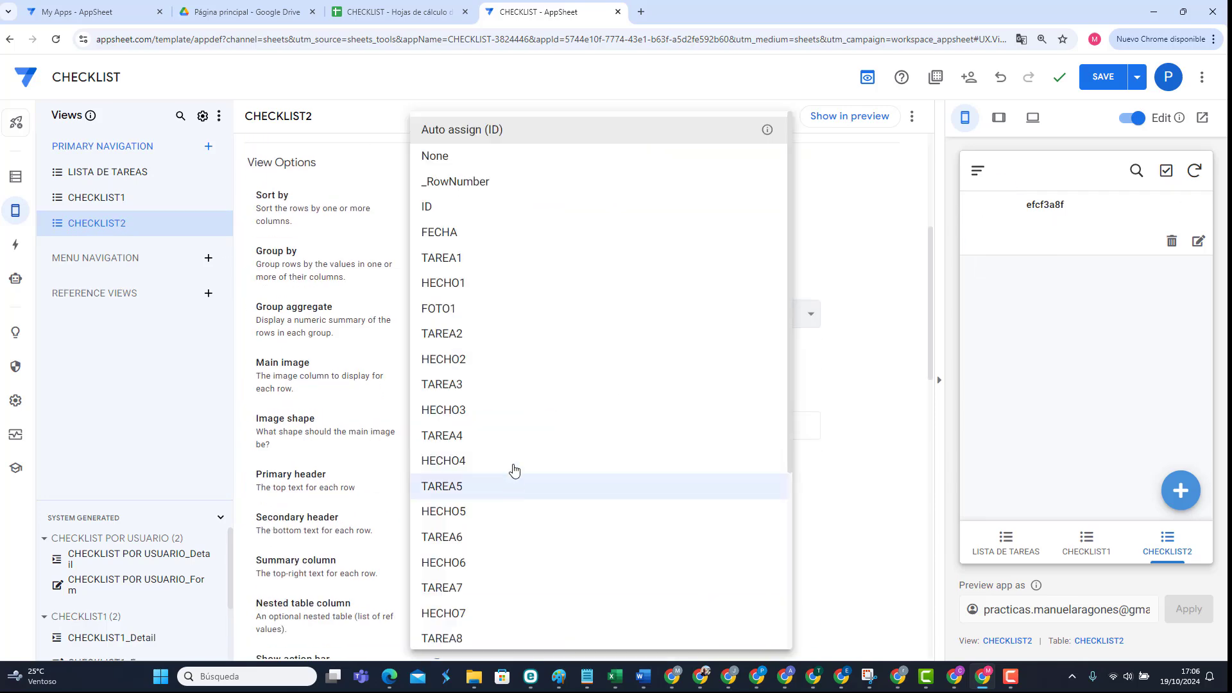
pyautogui.click(454, 232)
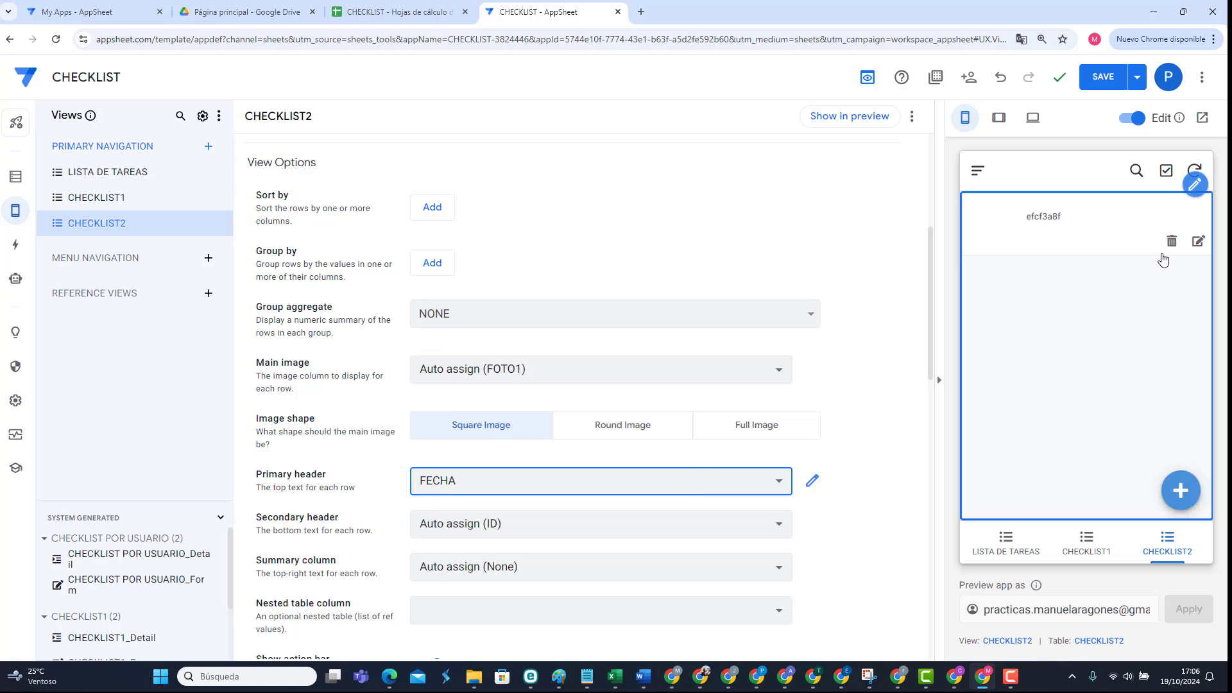
# Step: Edit the CHECKLIST2 record in the preview, set its FECHA to 19/10/2024 and save it
pyautogui.click(1198, 241)
pyautogui.click(1173, 250)
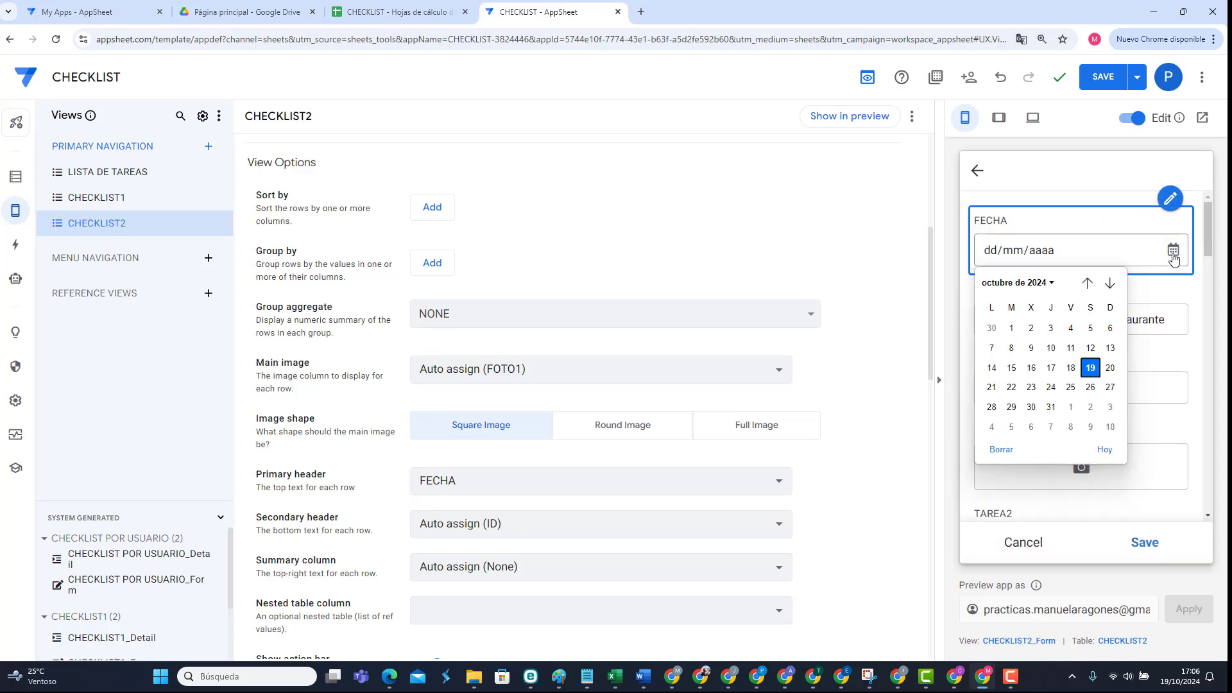
pyautogui.click(1090, 368)
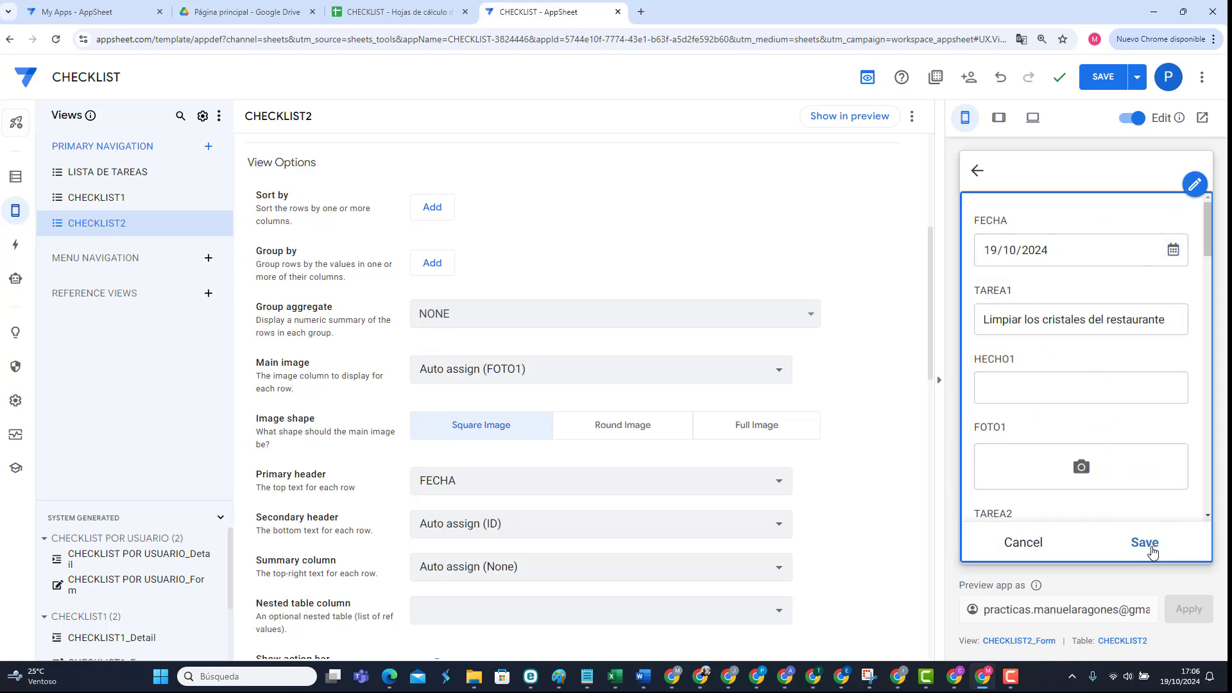
pyautogui.click(1148, 544)
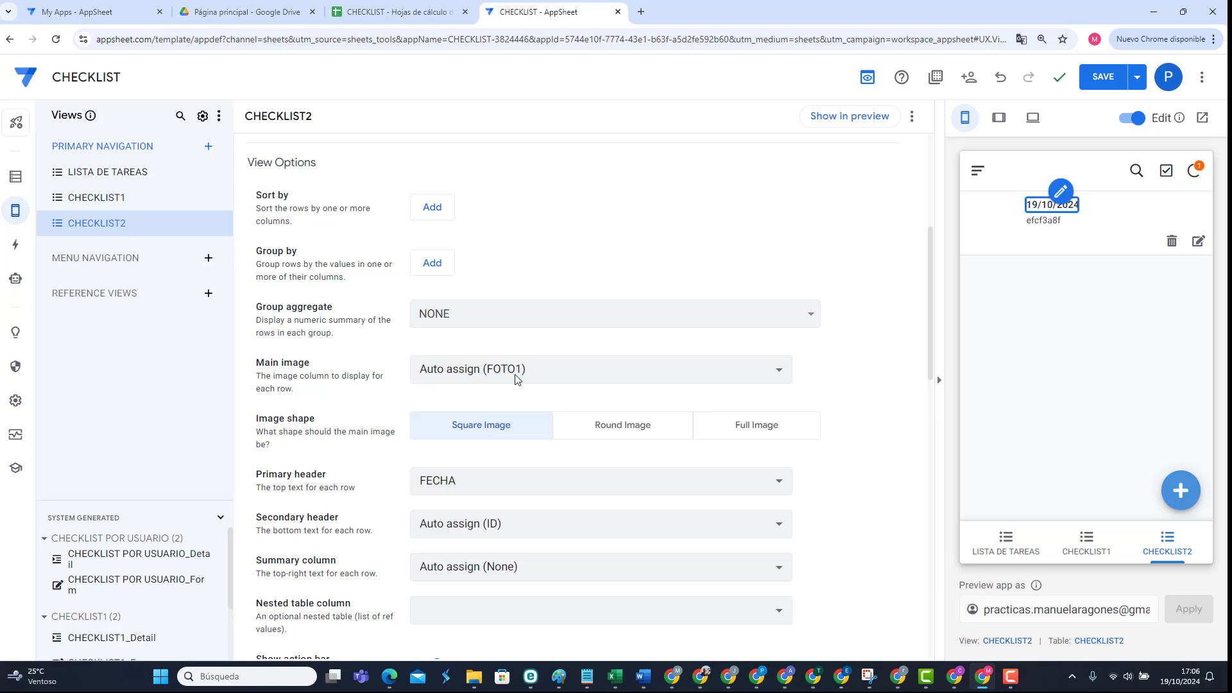
# Step: Set both the main image and the secondary header of the CHECKLIST2 view to None, and save the app
pyautogui.click(494, 370)
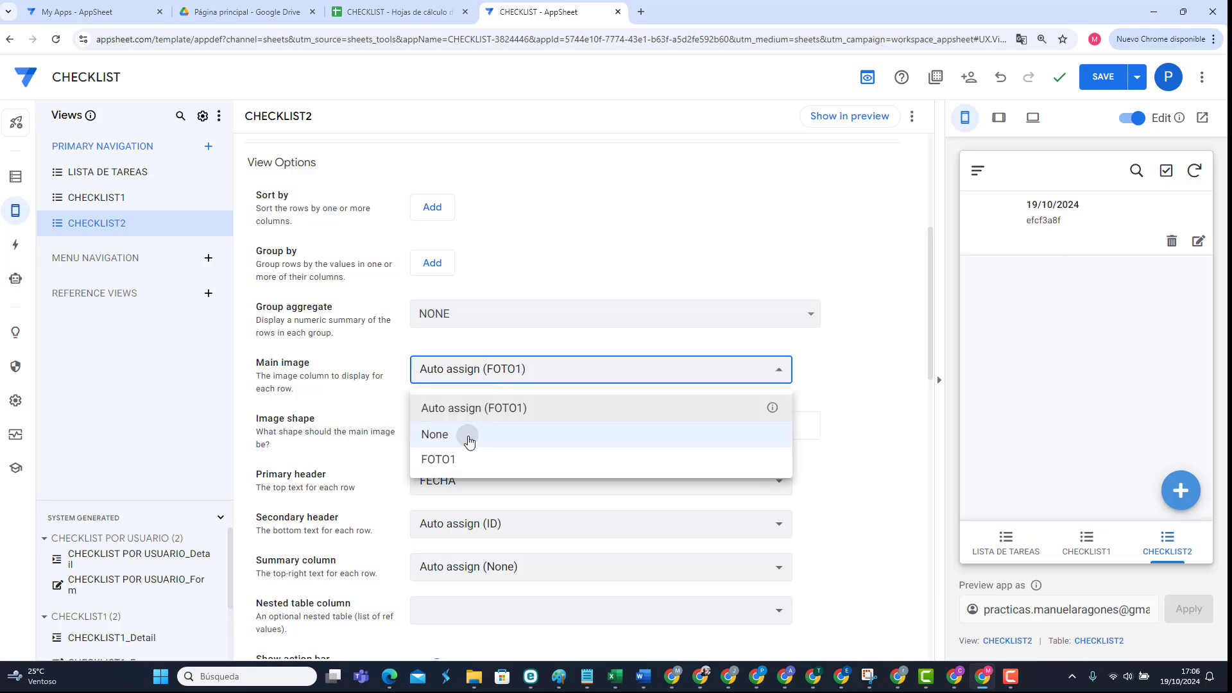
pyautogui.click(469, 440)
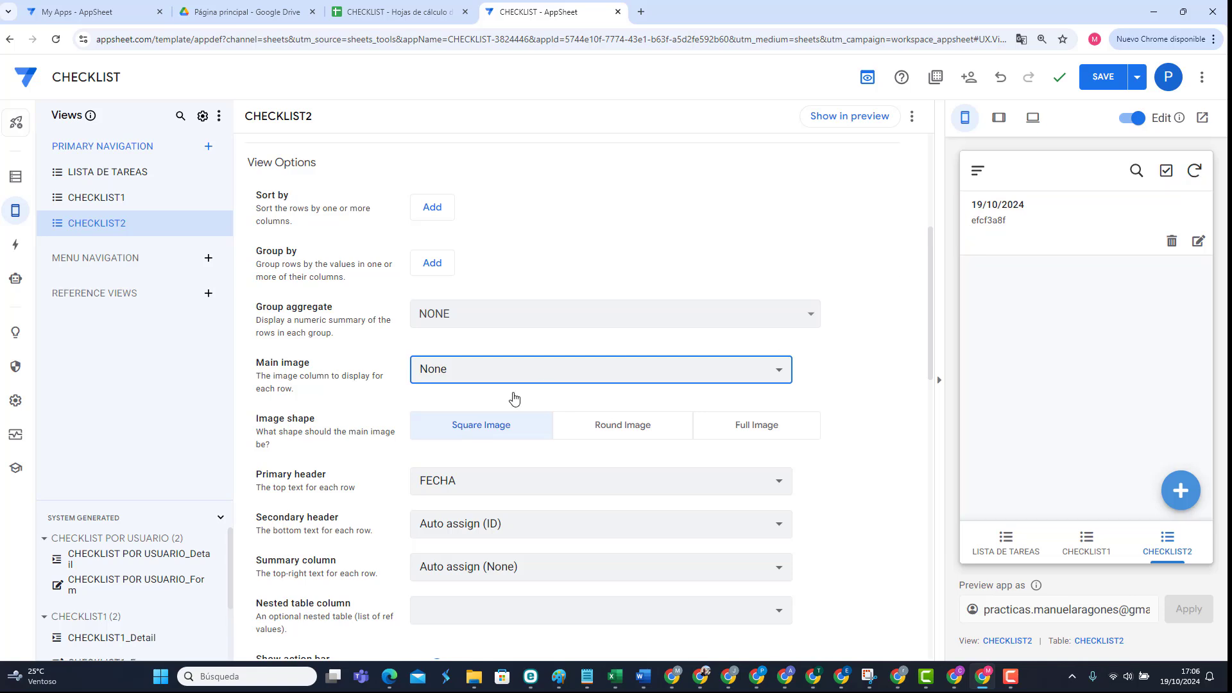
pyautogui.click(510, 530)
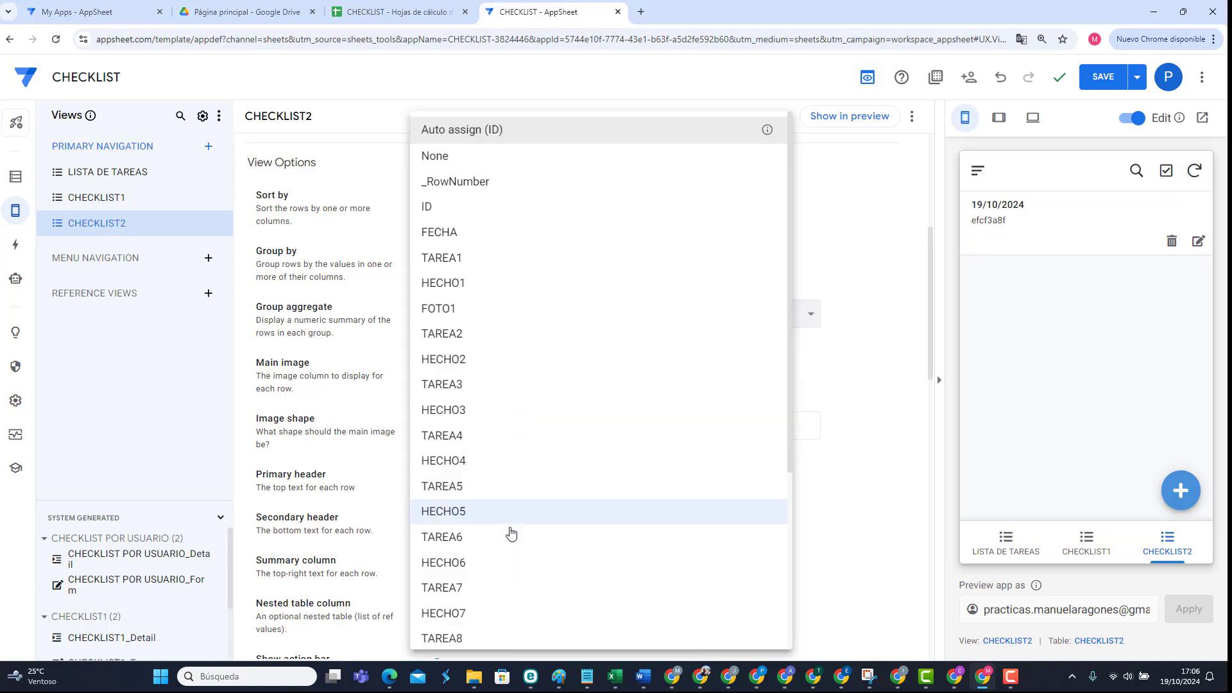
pyautogui.scroll(-4, 525, 357)
pyautogui.scroll(4, 546, 411)
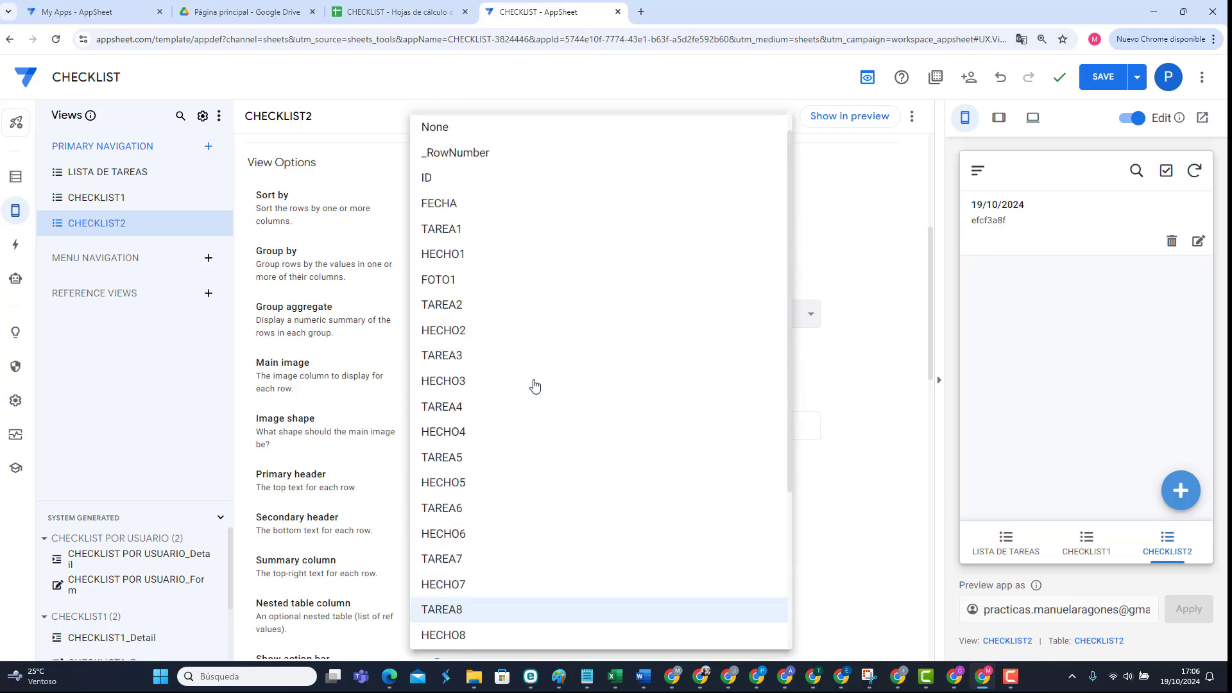
pyautogui.scroll(1, 535, 384)
pyautogui.click(443, 156)
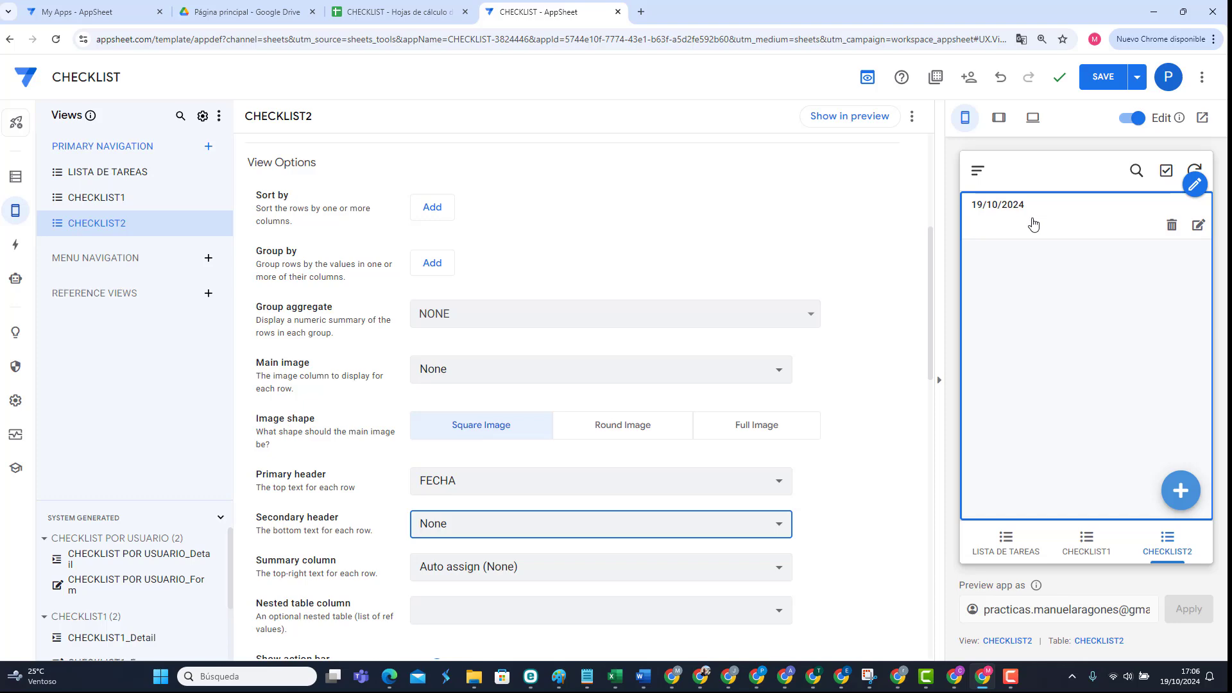
pyautogui.click(1101, 81)
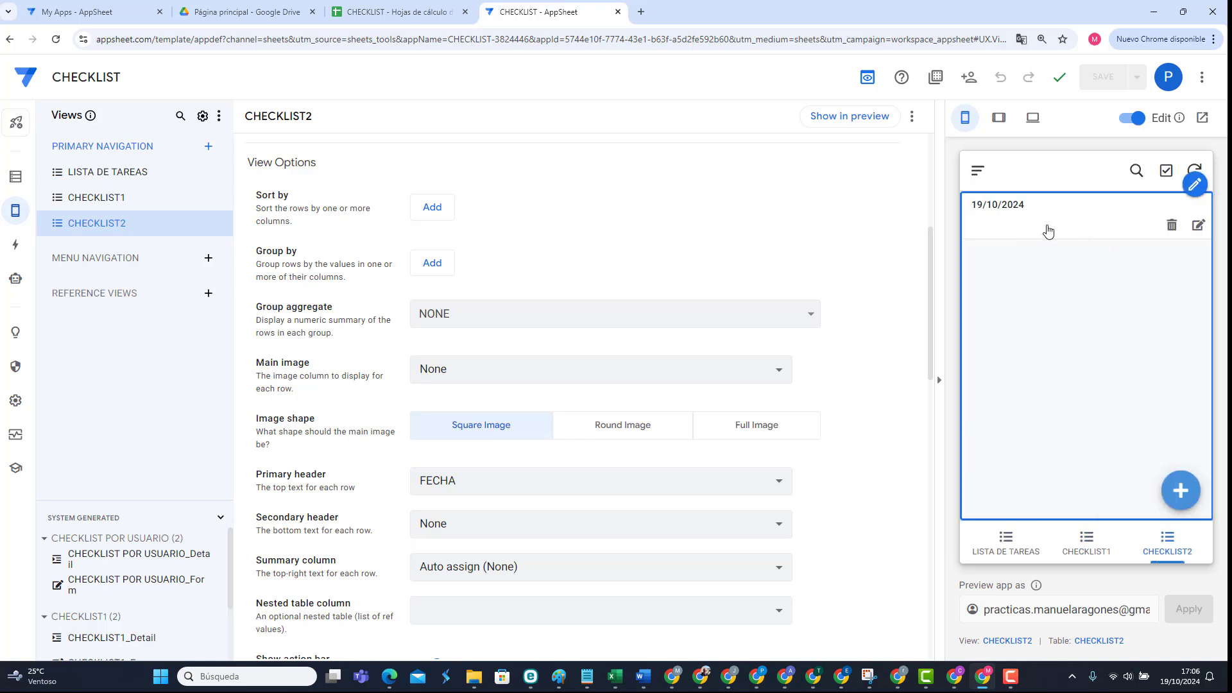
# Step: Open the 19/10/2024 record from the CHECKLIST2 preview and bring up the settings of its CHECKLIST2_Detail view
pyautogui.click(1052, 231)
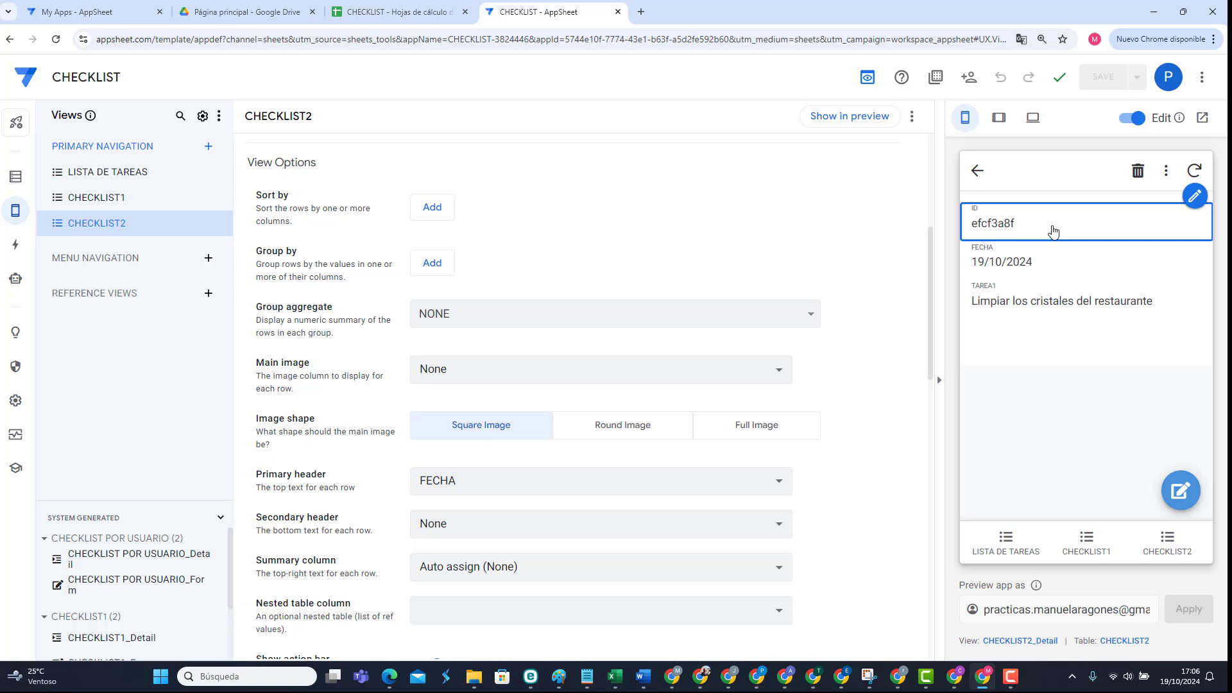
pyautogui.click(1194, 186)
pyautogui.click(1096, 213)
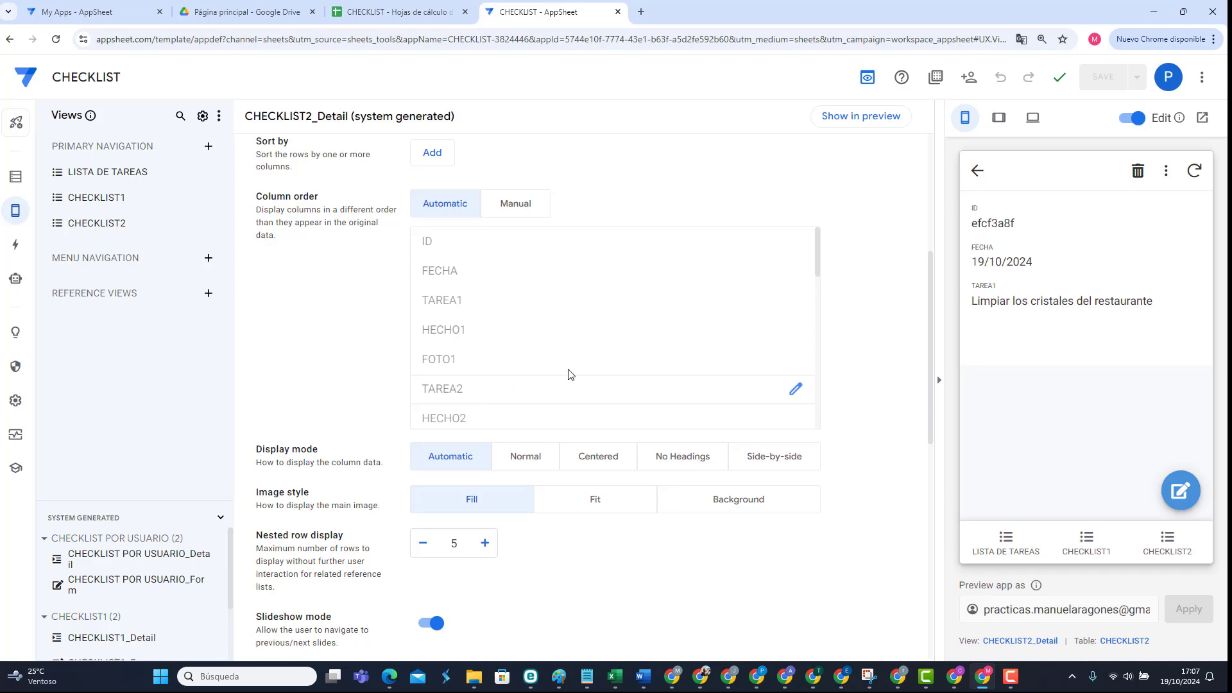
pyautogui.scroll(2, 616, 342)
pyautogui.scroll(1, 614, 342)
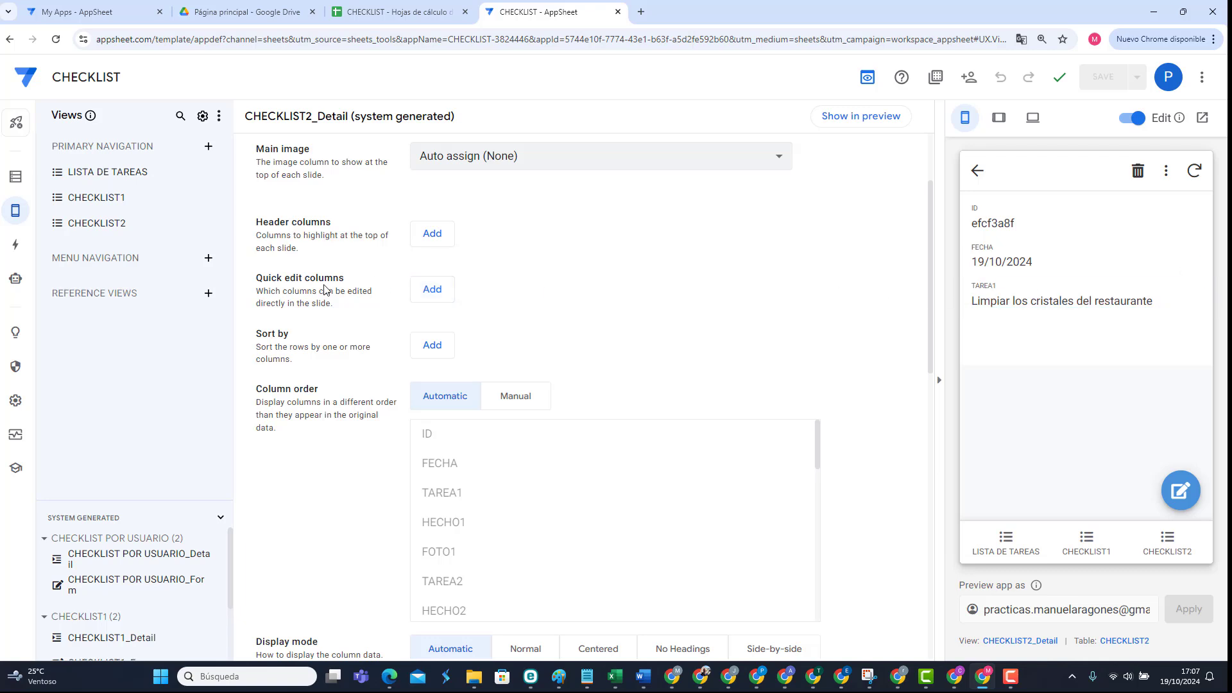
# Step: Try HECHO1 as a quick edit column in the CHECKLIST2_Detail view and remove it again
pyautogui.click(449, 283)
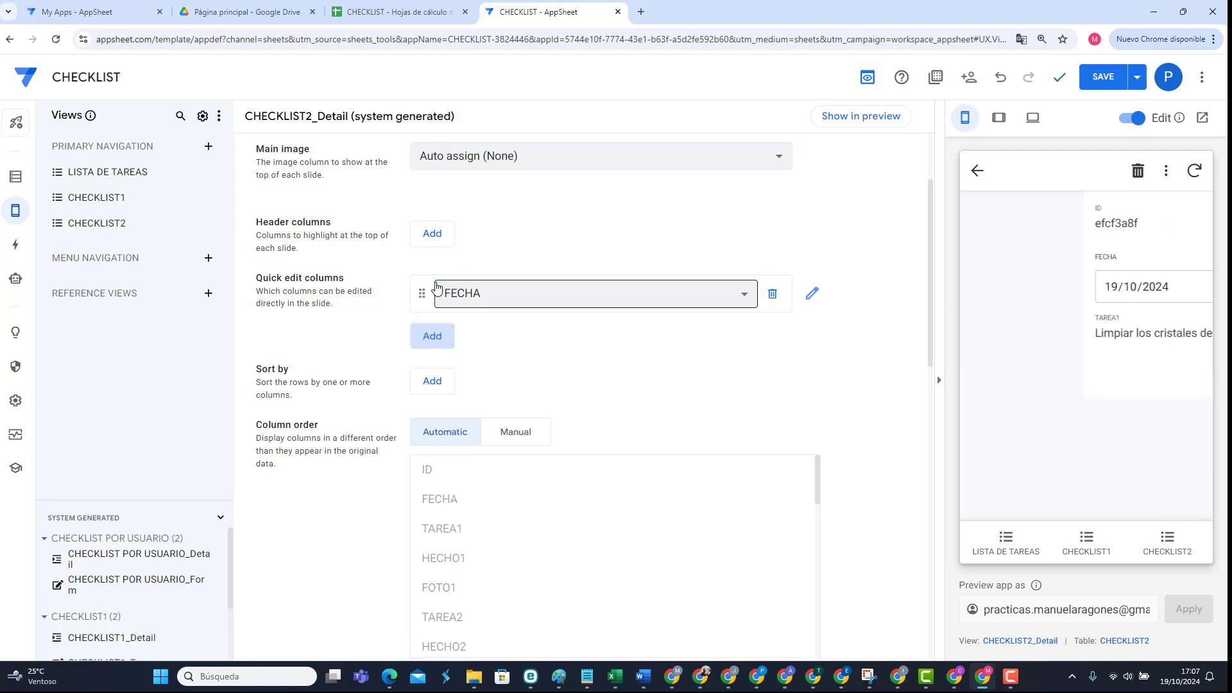
pyautogui.click(476, 293)
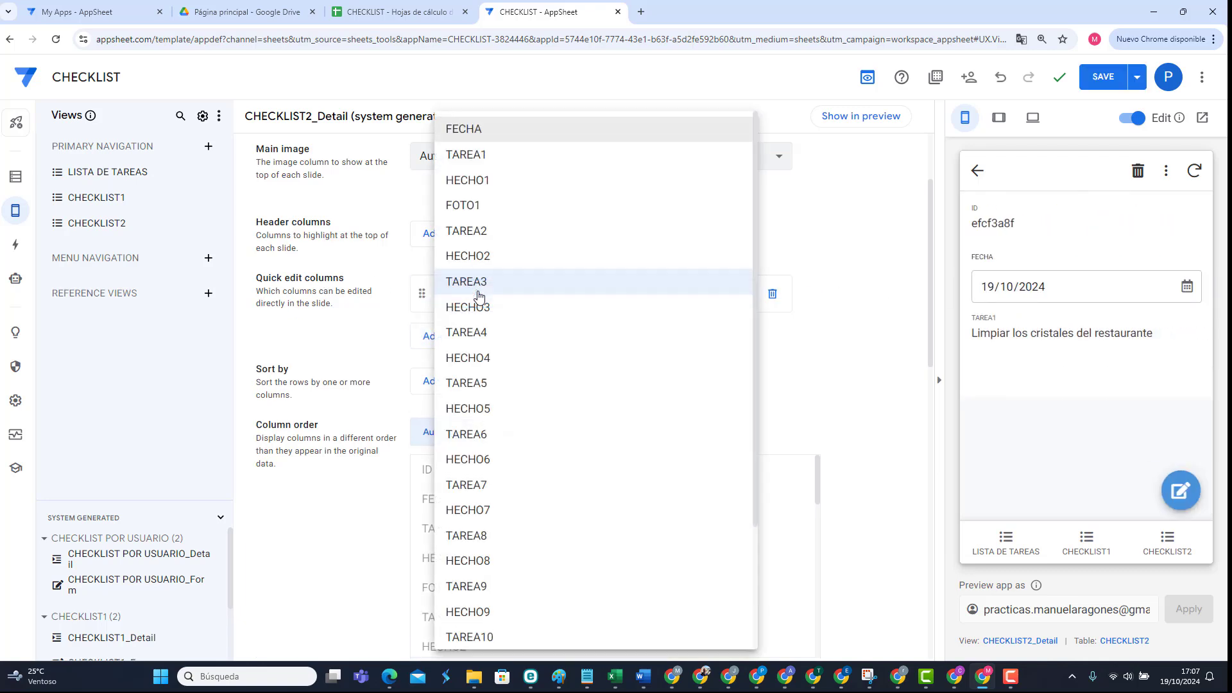
pyautogui.click(482, 182)
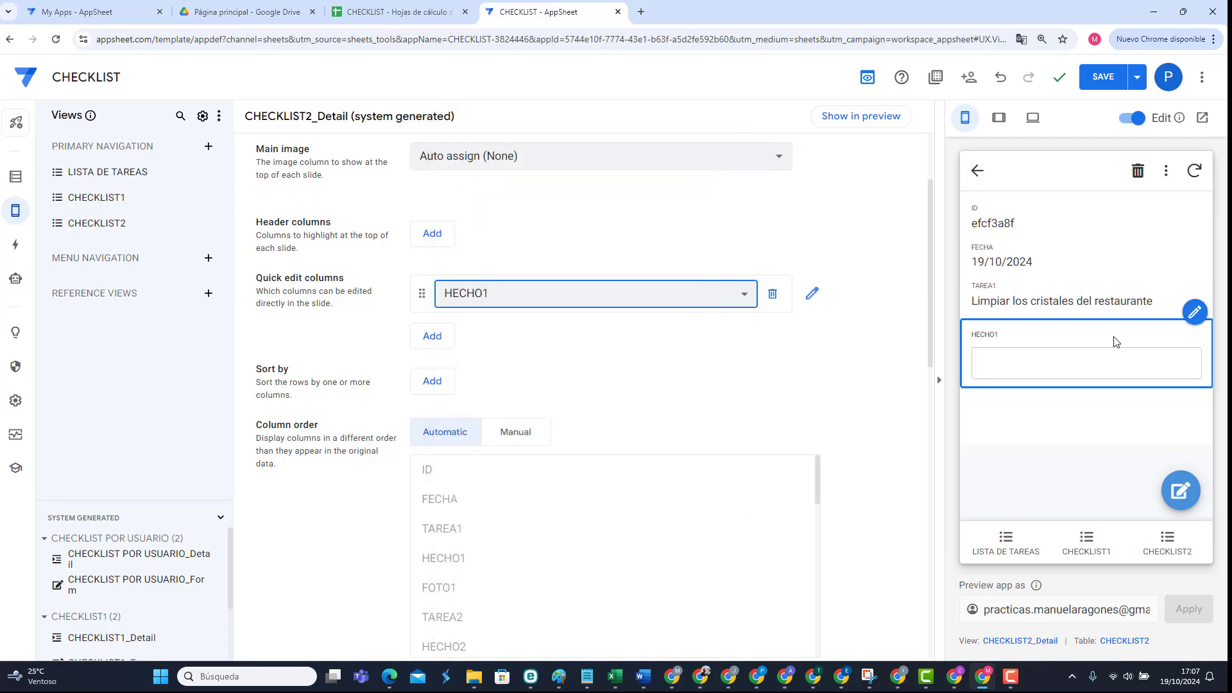
pyautogui.click(772, 295)
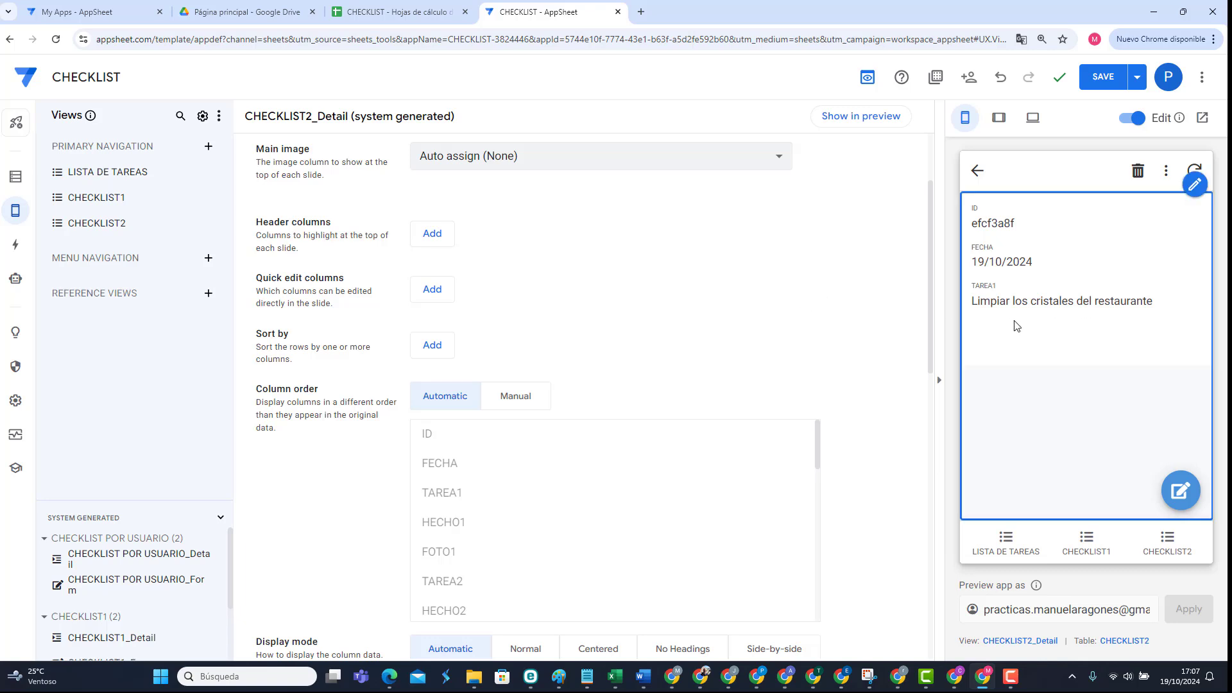
# Step: Add FOTO1 as a quick edit column in the CHECKLIST2_Detail view and save the app
pyautogui.click(429, 289)
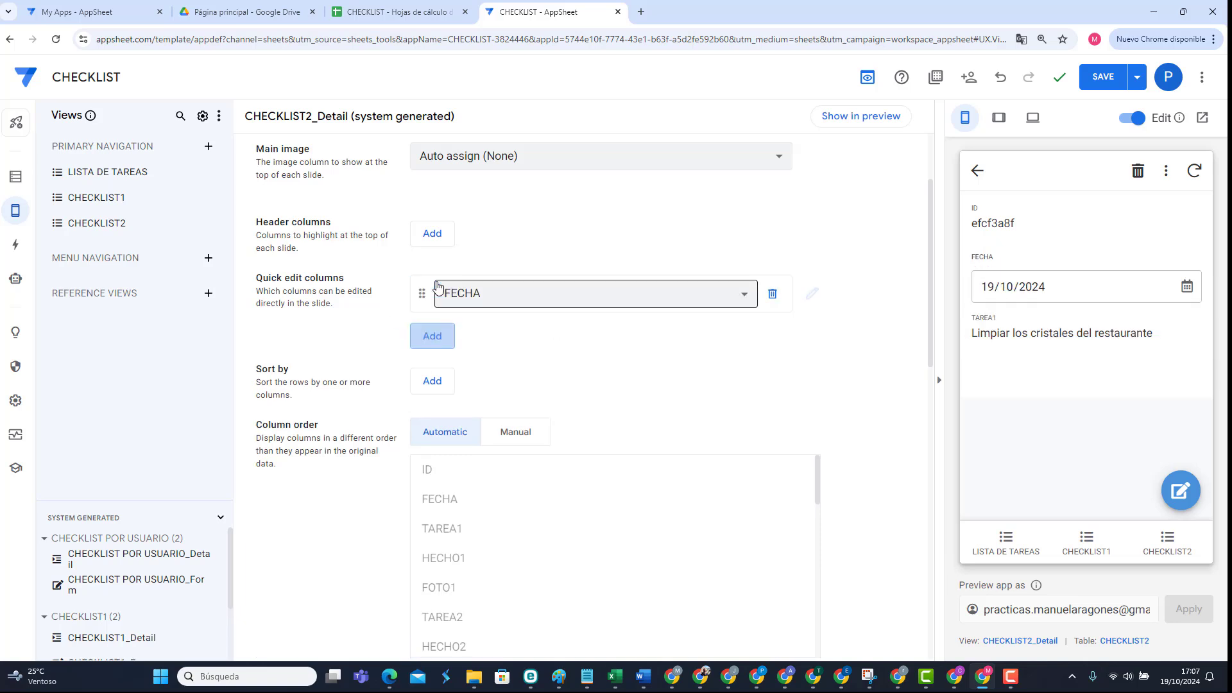
pyautogui.click(516, 299)
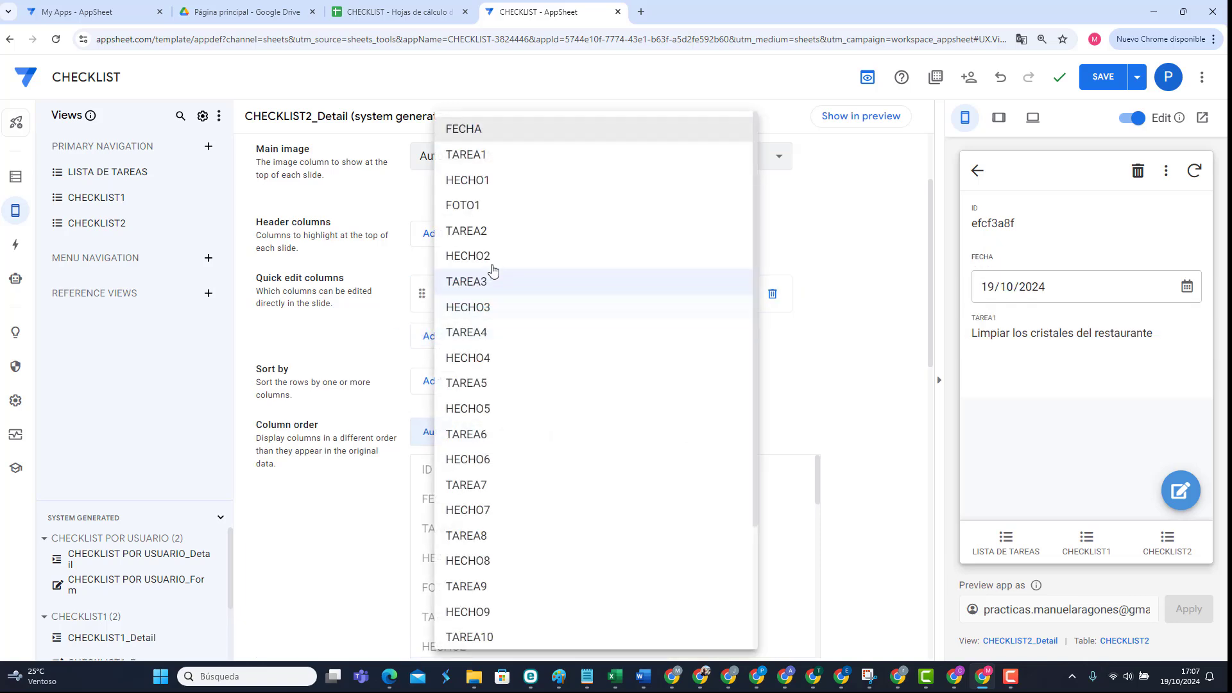
pyautogui.click(479, 205)
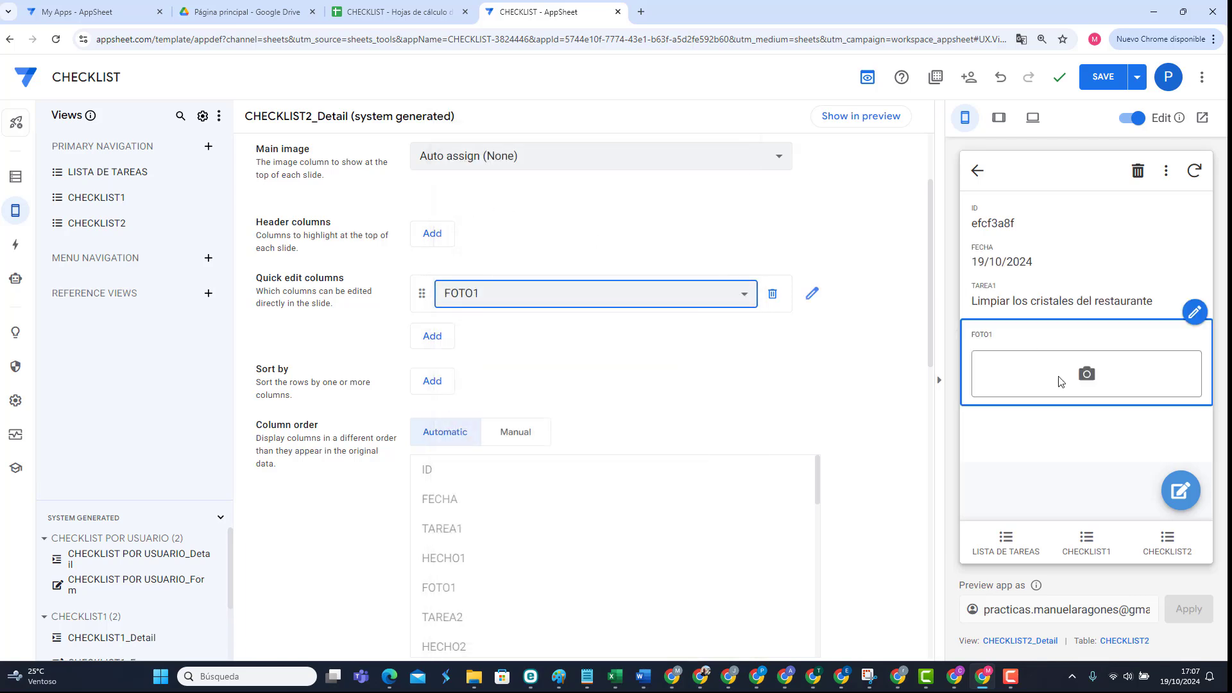
pyautogui.click(1123, 77)
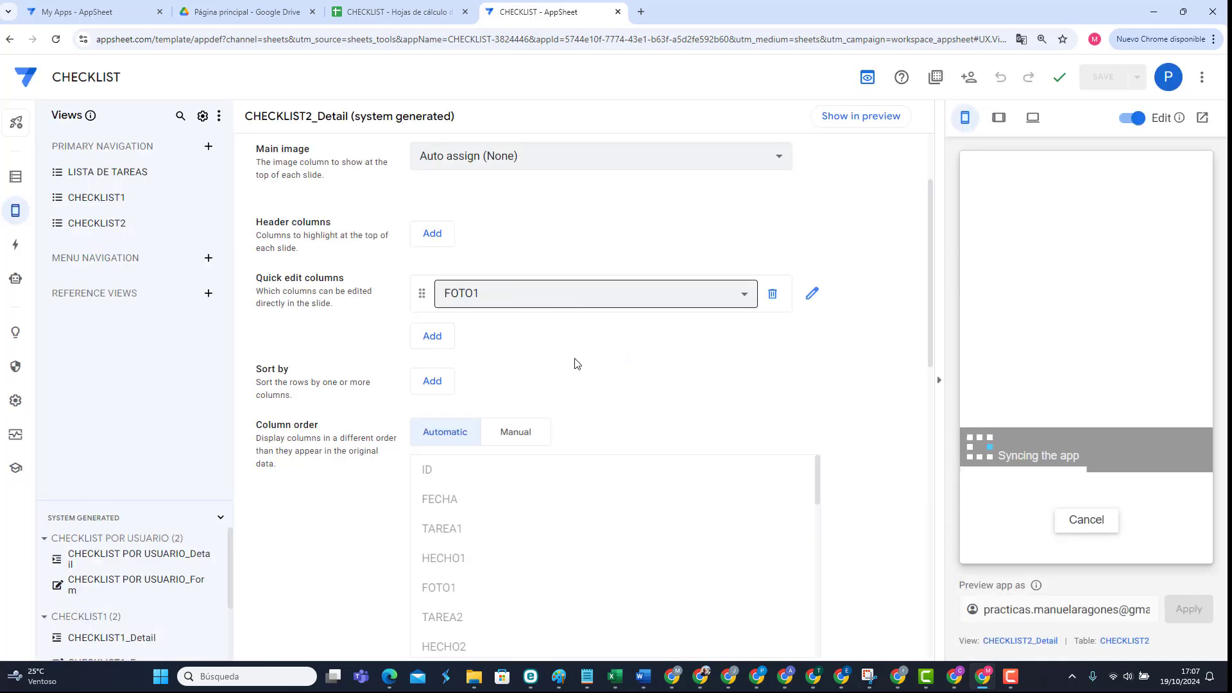
# Step: Set the display mode of the CHECKLIST2_Detail view to No Headings
pyautogui.scroll(-4, 693, 402)
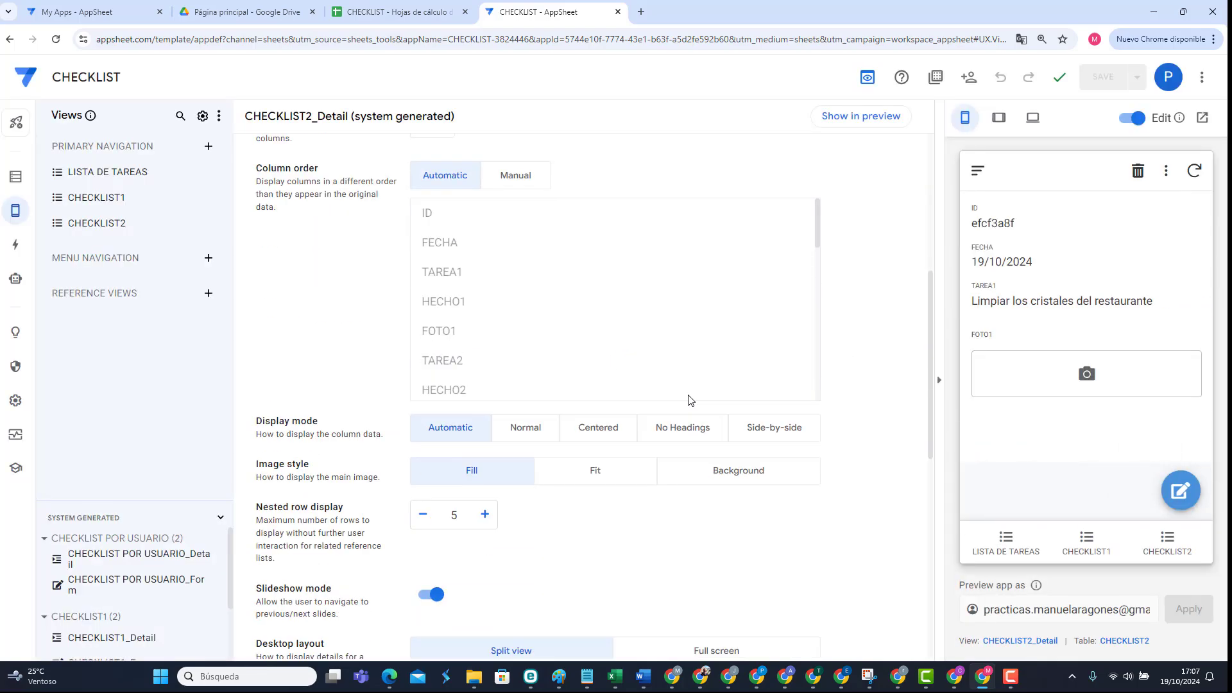
pyautogui.click(682, 427)
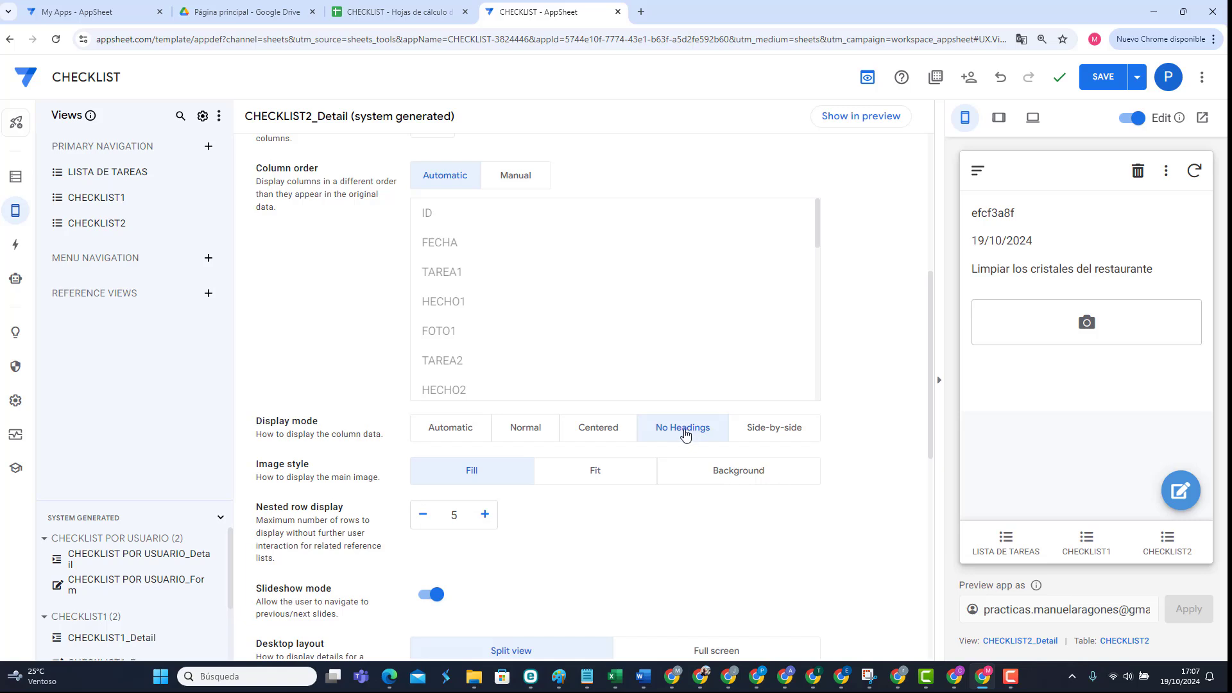
pyautogui.moveTo(1108, 272)
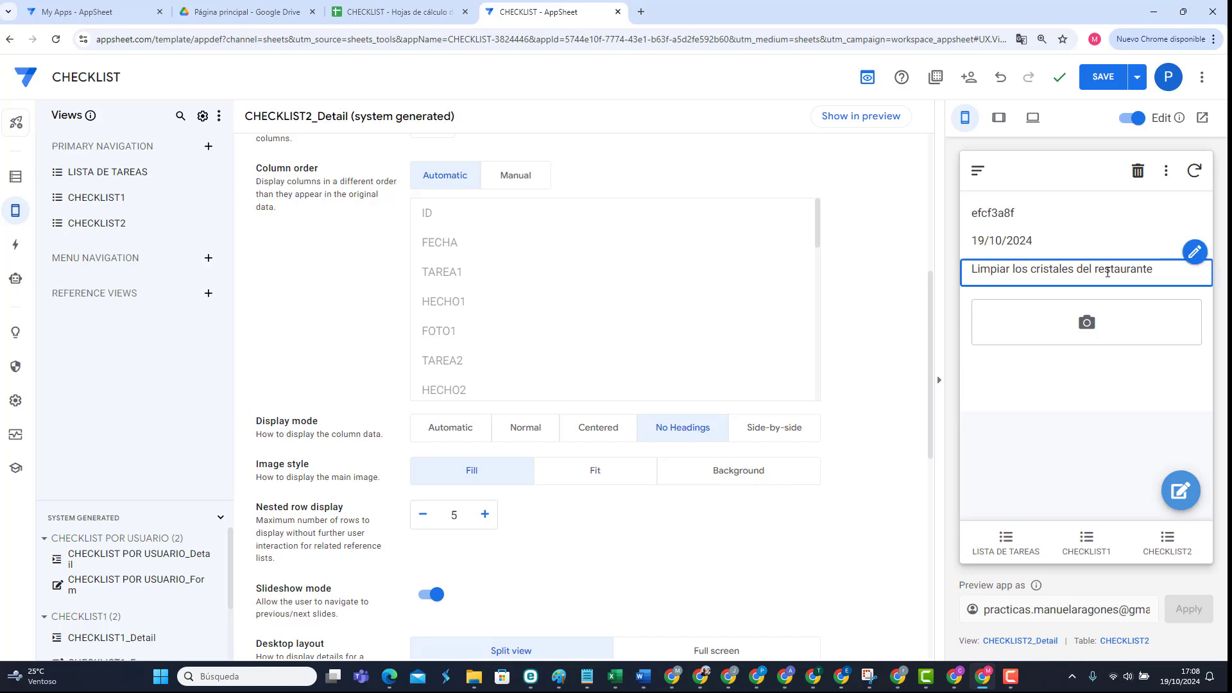
pyautogui.moveTo(1119, 336)
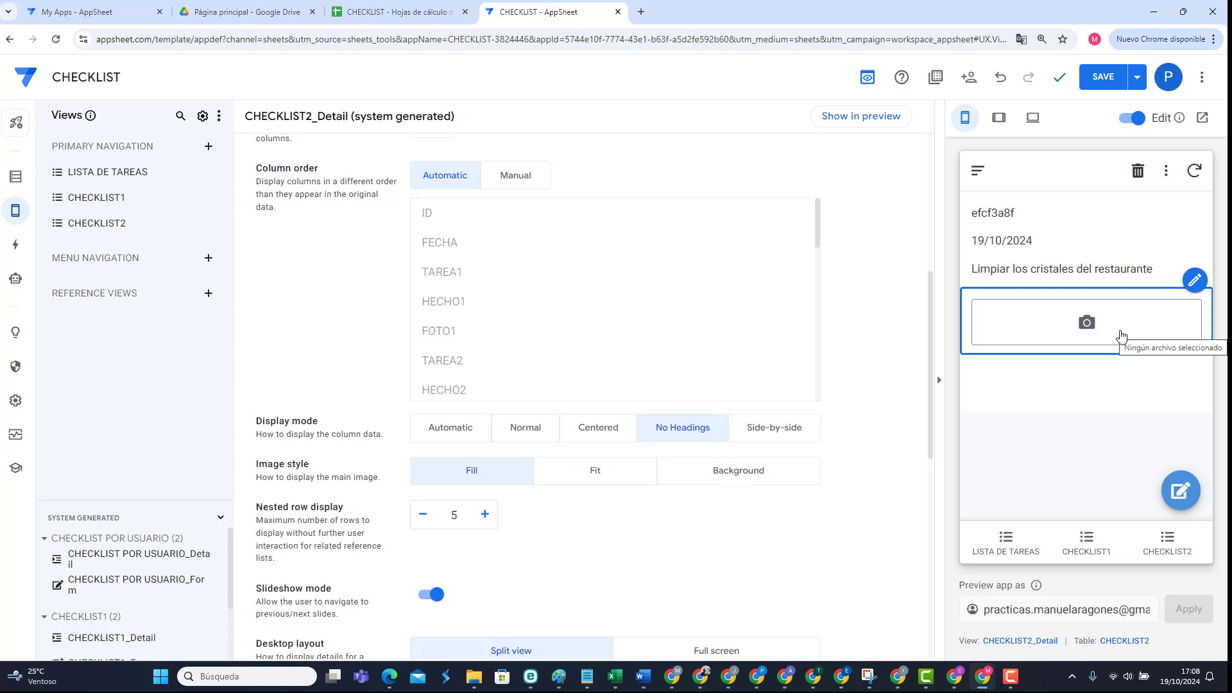
pyautogui.moveTo(1021, 237)
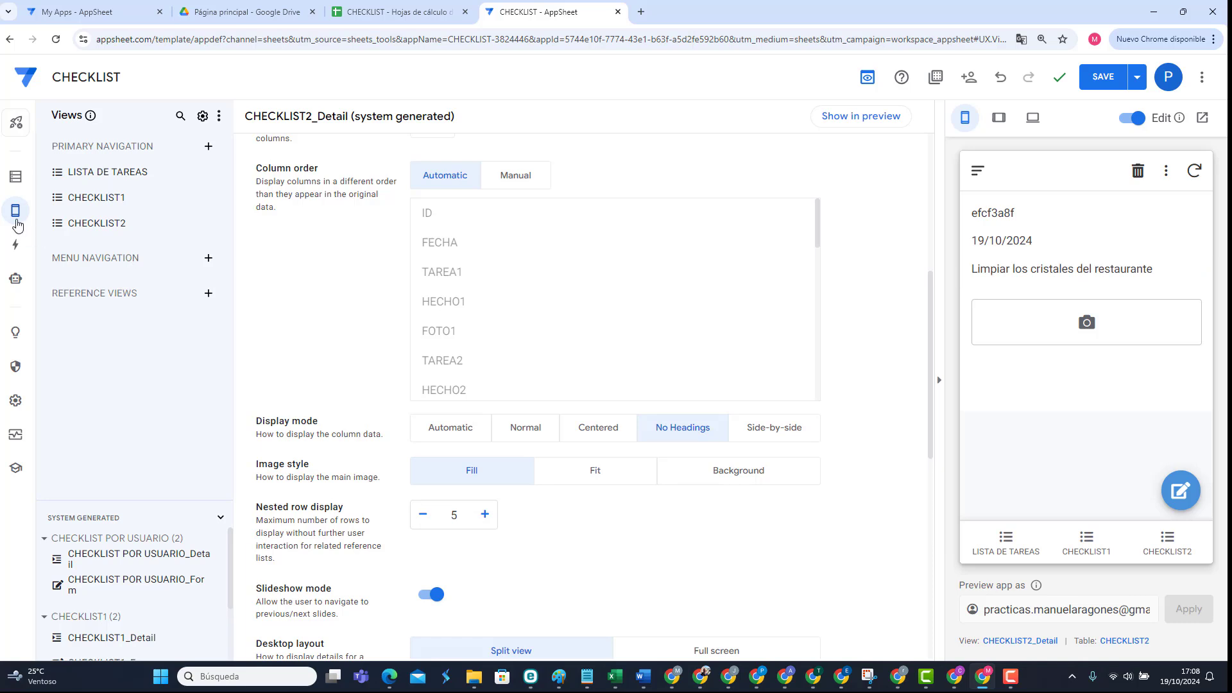
# Step: Create a new action for the CHECKLIST2 table and name it Hecho1
pyautogui.click(16, 244)
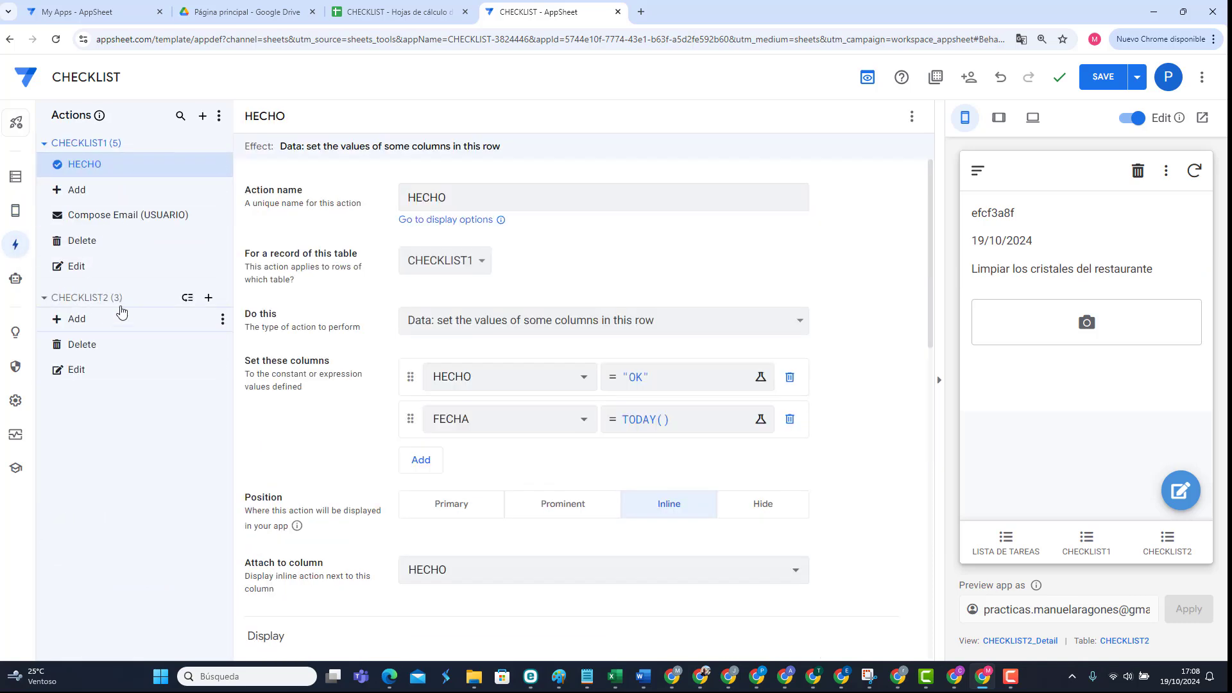
pyautogui.click(208, 298)
pyautogui.click(473, 473)
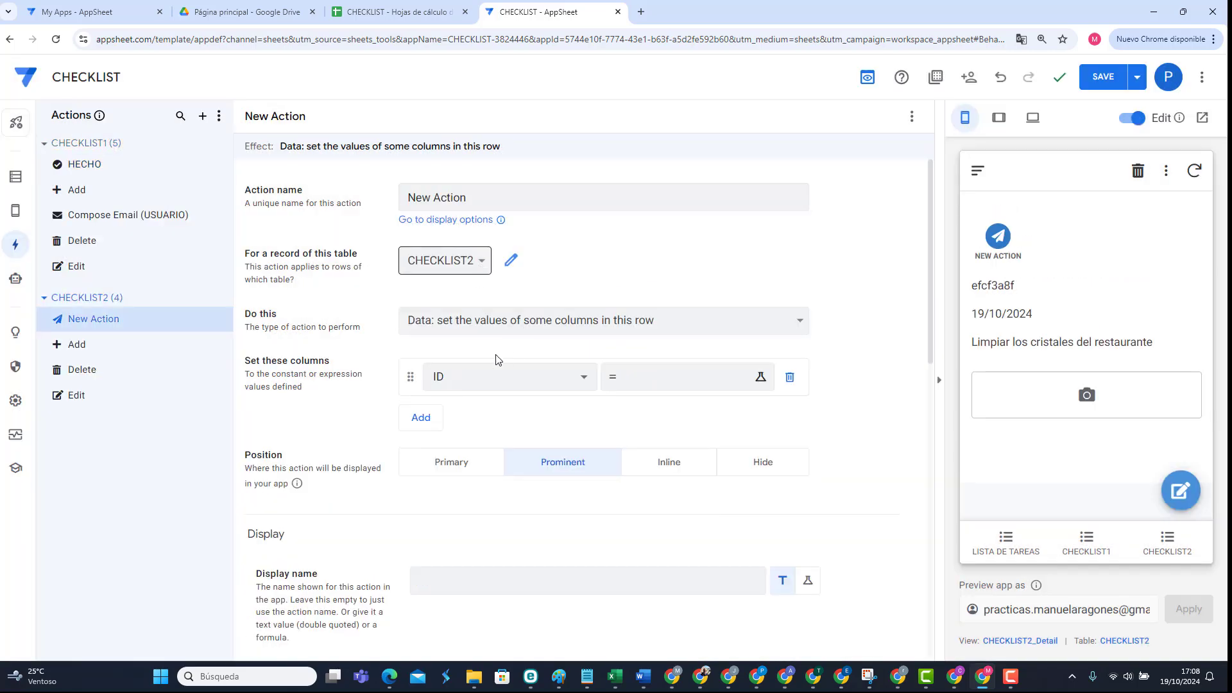
pyautogui.click(484, 205)
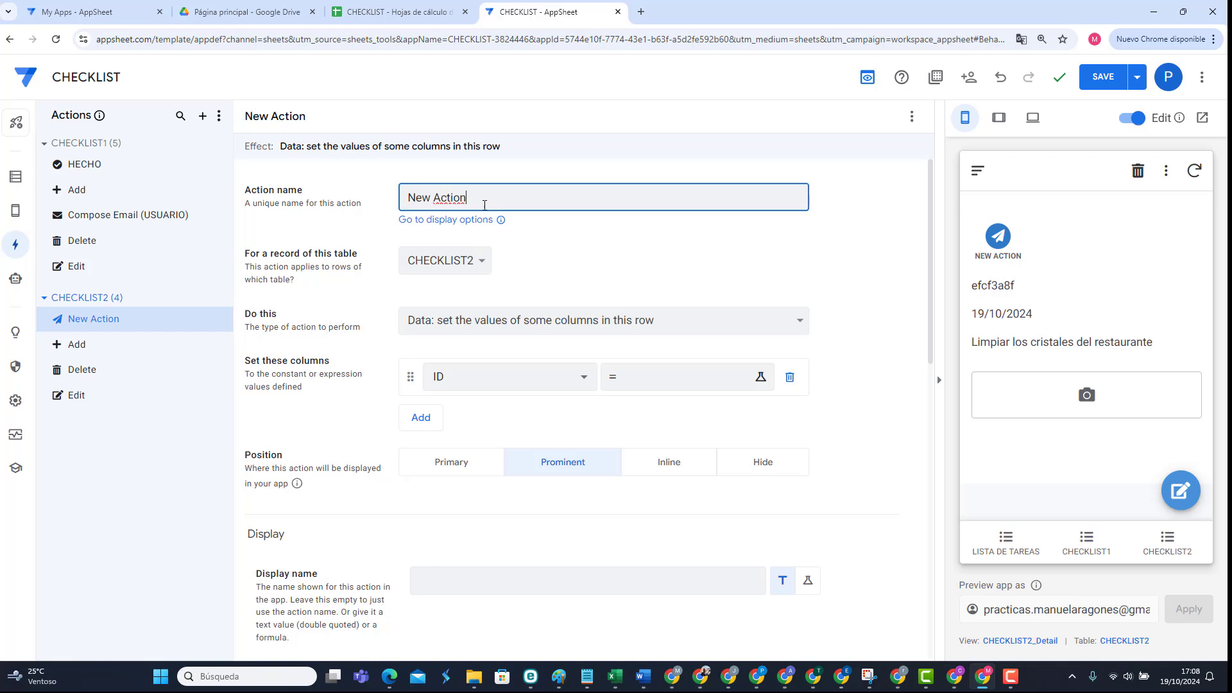
pyautogui.hotkey('ctrl', 'a')
pyautogui.write('Hec')
# Step: Make the Hecho1 action set the HECHO1 column to OK, and save the app
pyautogui.click(510, 379)
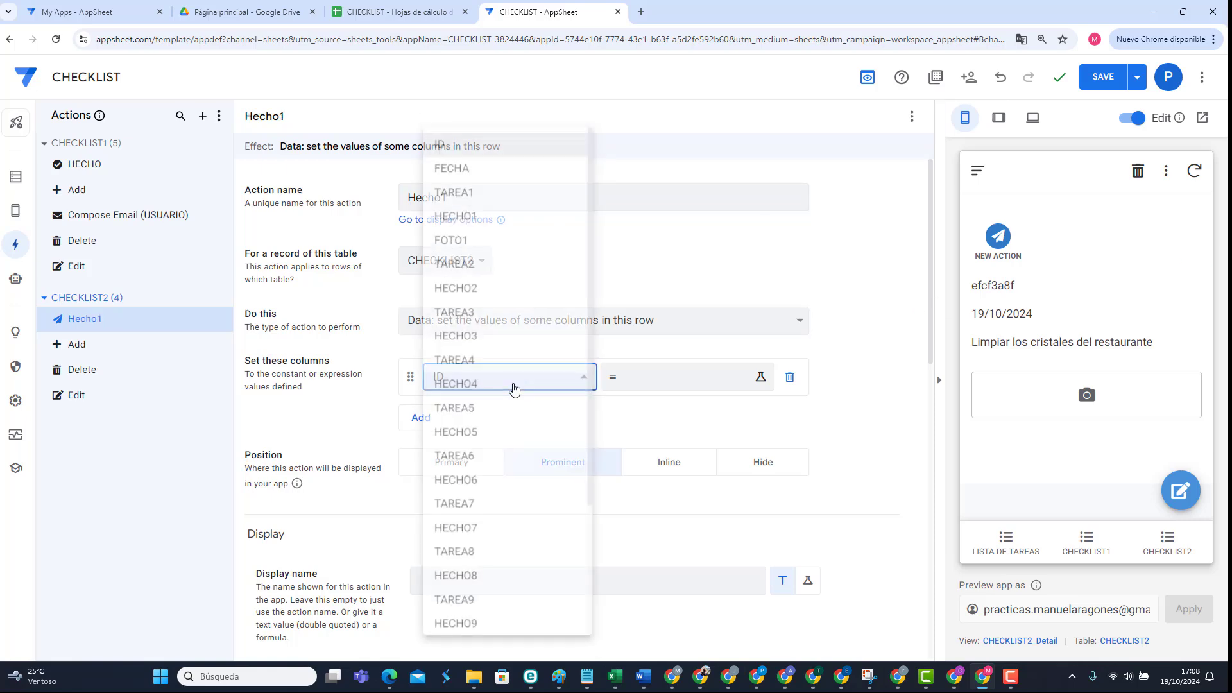
pyautogui.click(491, 206)
pyautogui.click(650, 381)
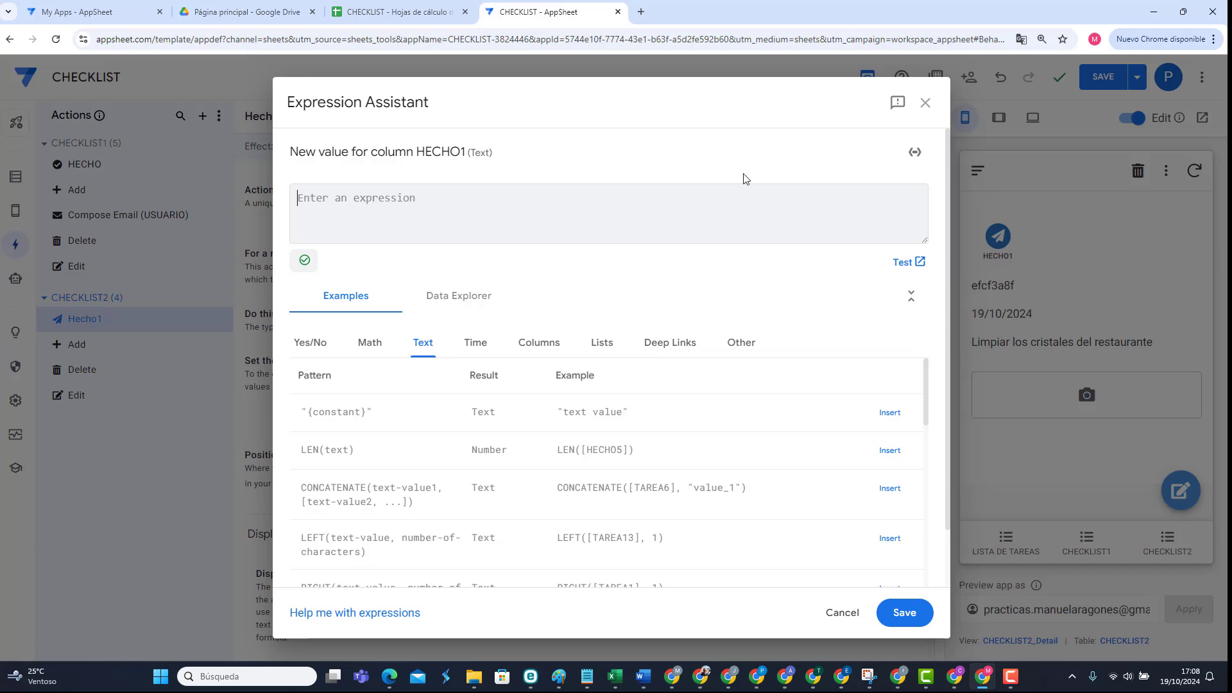
pyautogui.write('ok')
pyautogui.press('BackSpace')
pyautogui.press('BackSpace')
pyautogui.write('0')
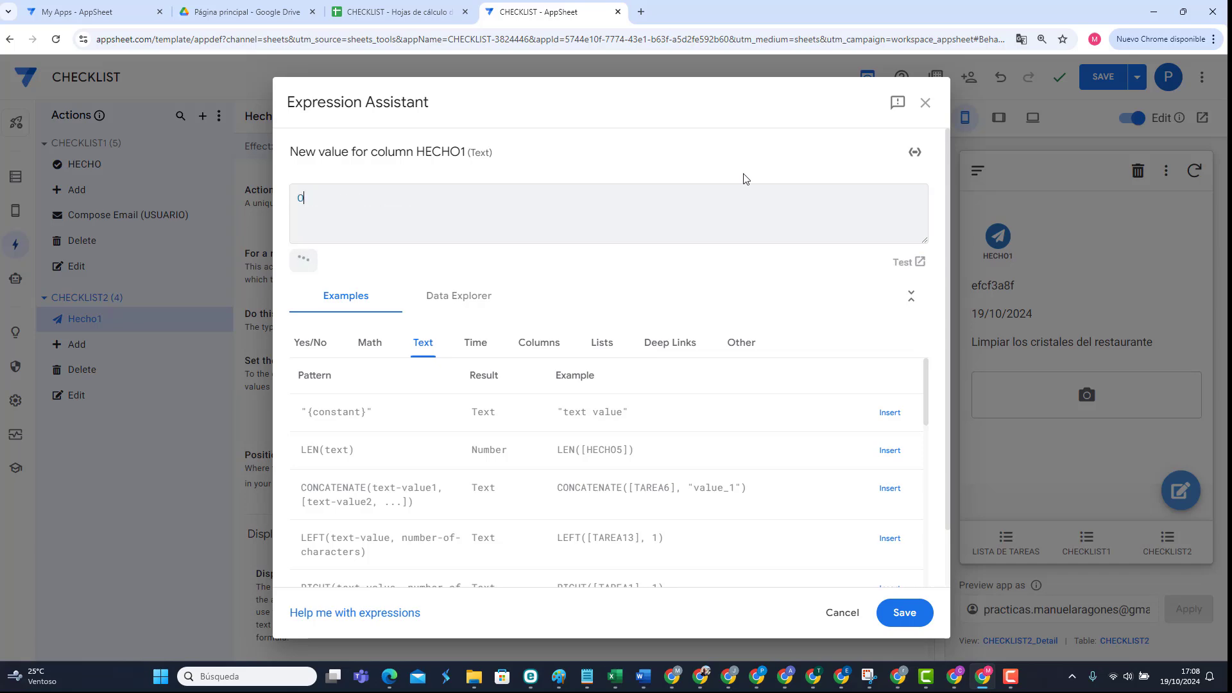
pyautogui.click(904, 612)
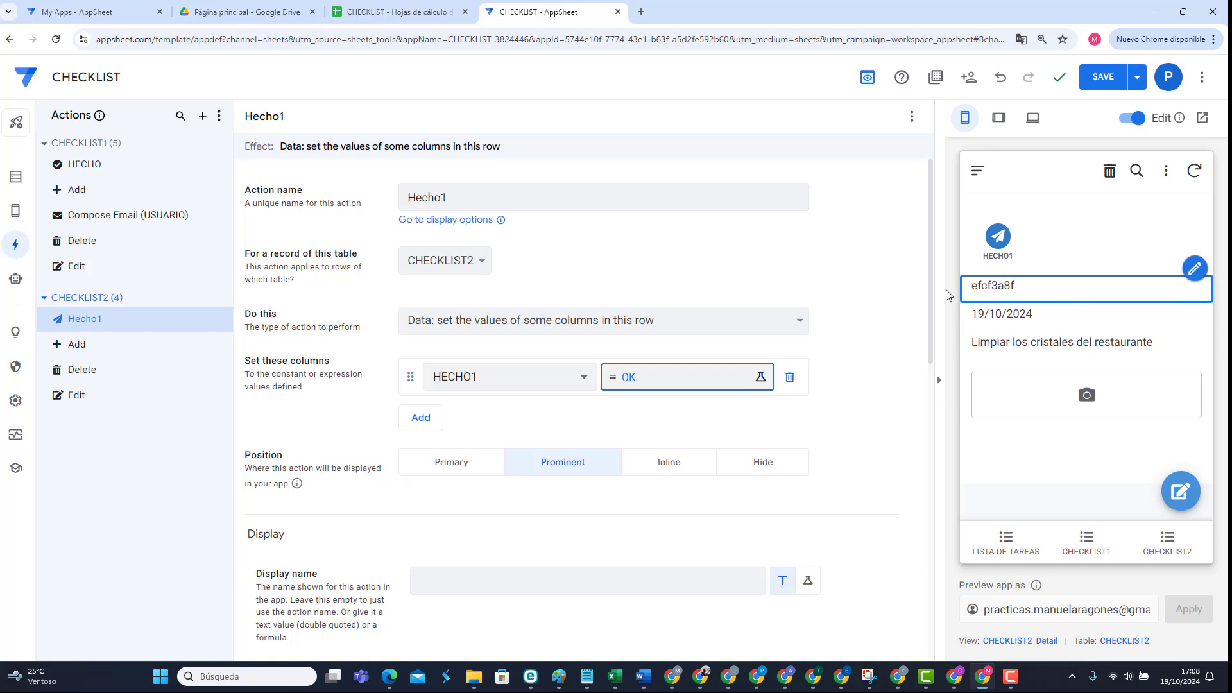
pyautogui.click(1101, 79)
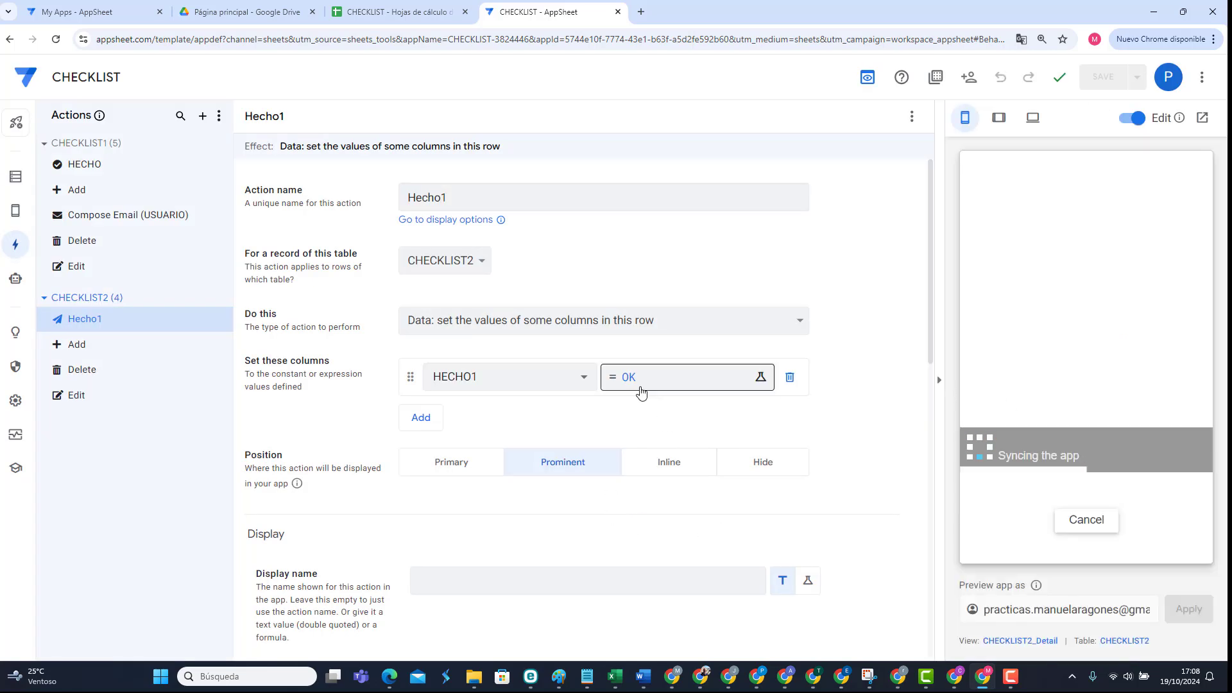
# Step: Set the Hecho1 action's position to Inline and attach it to the TAREA1 column
pyautogui.click(679, 460)
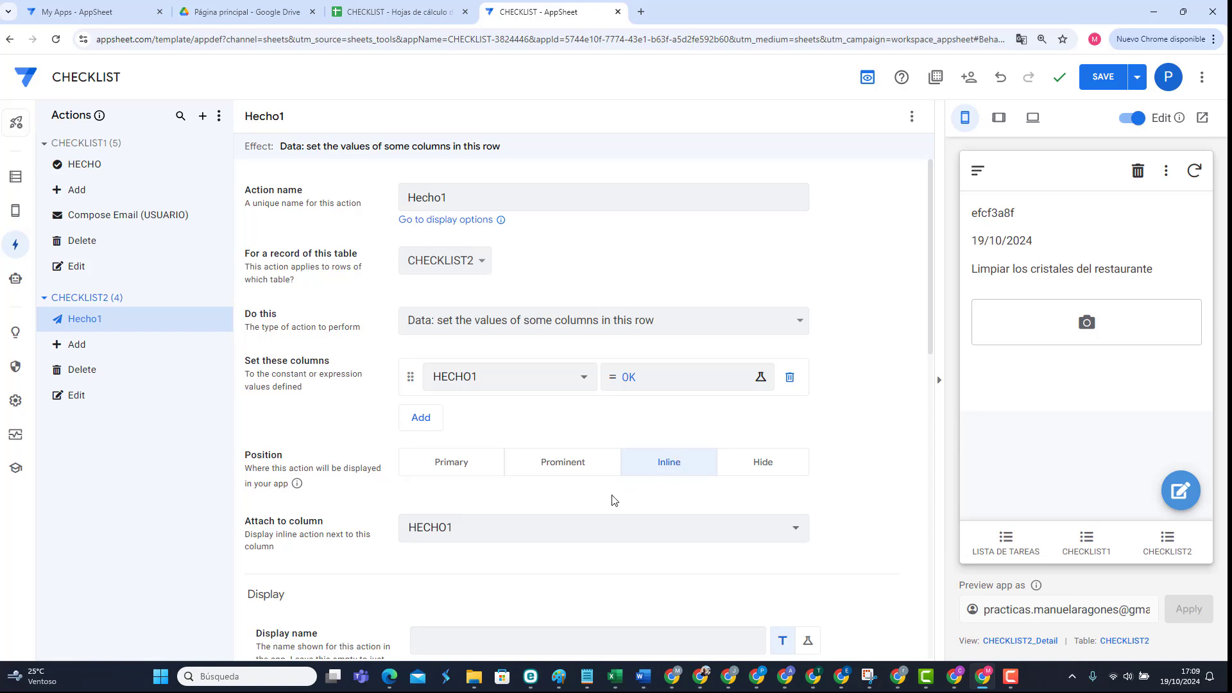
pyautogui.click(599, 528)
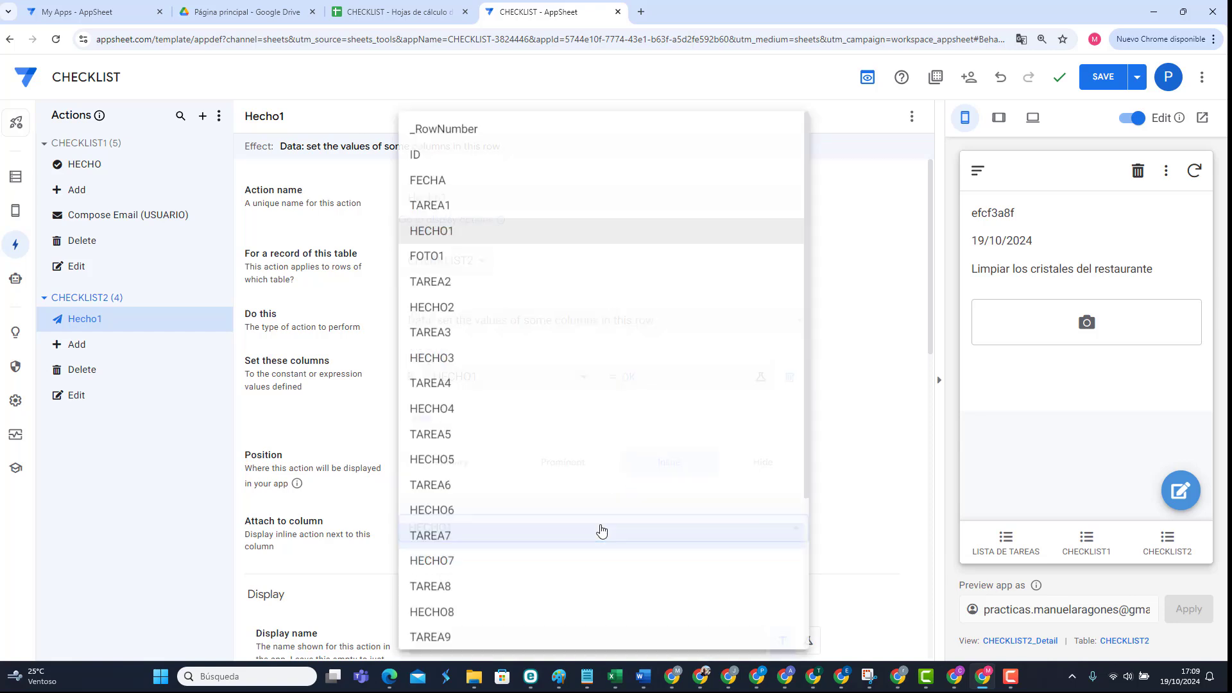
pyautogui.click(448, 205)
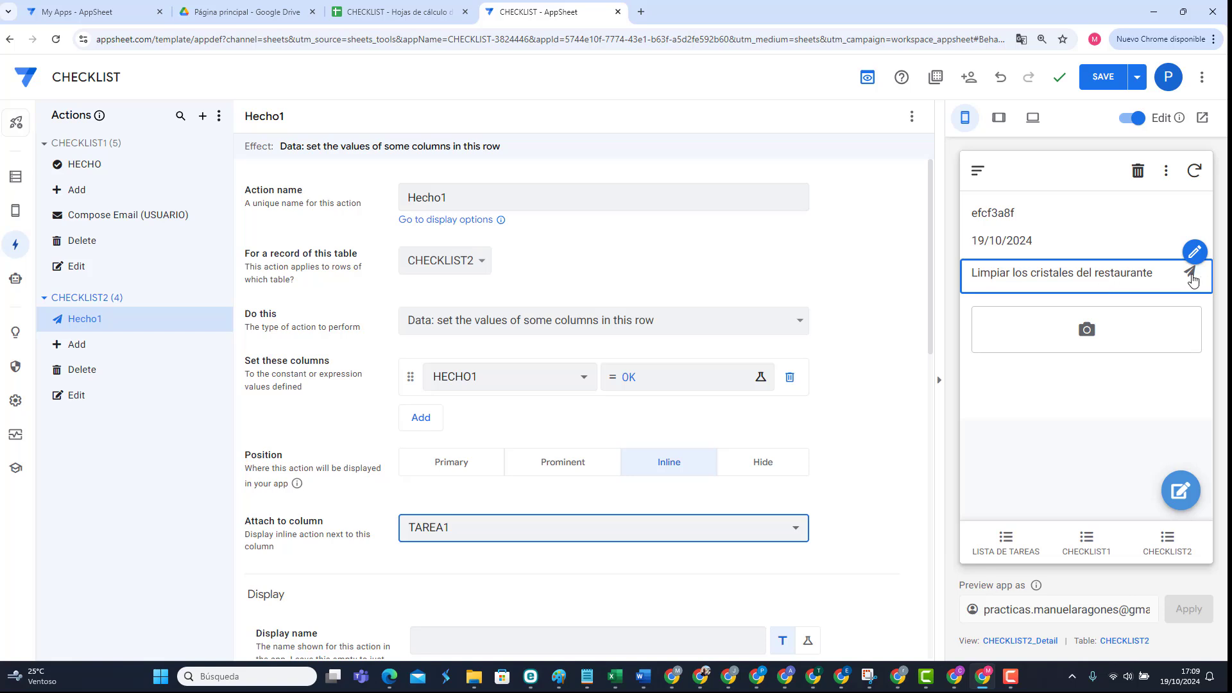
# Step: Search the action icons for "eye", assign the solid eye icon to Hecho1 and save the app
pyautogui.scroll(-3, 602, 561)
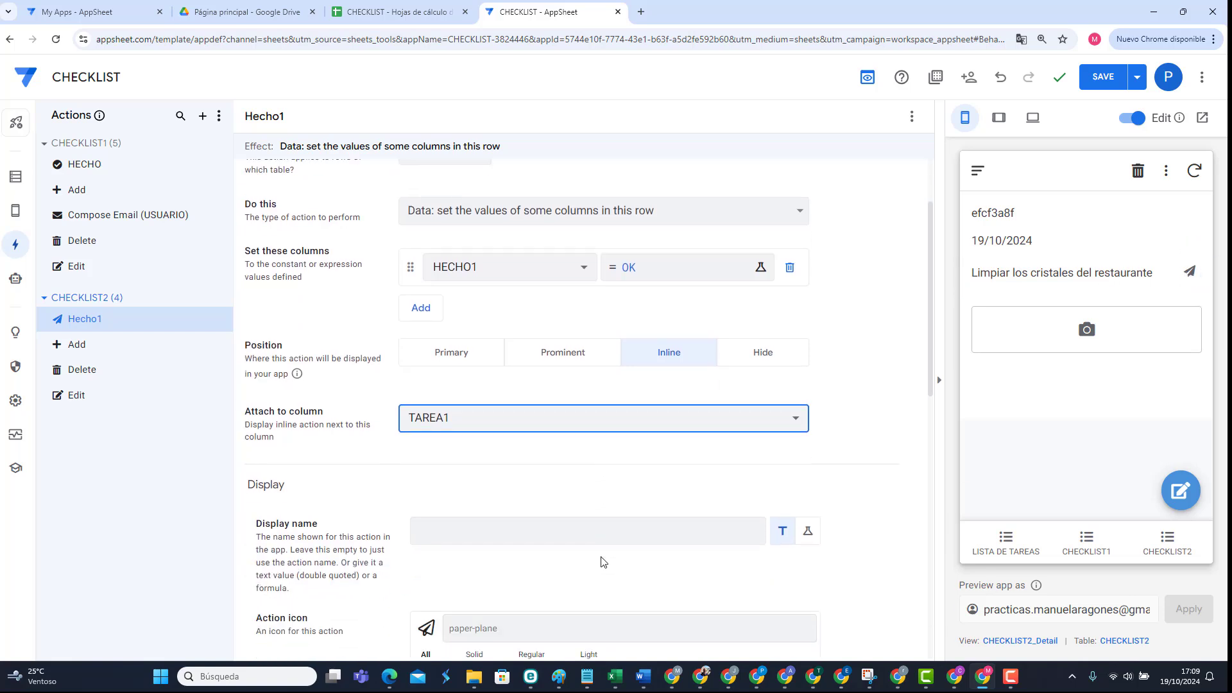
pyautogui.click(520, 546)
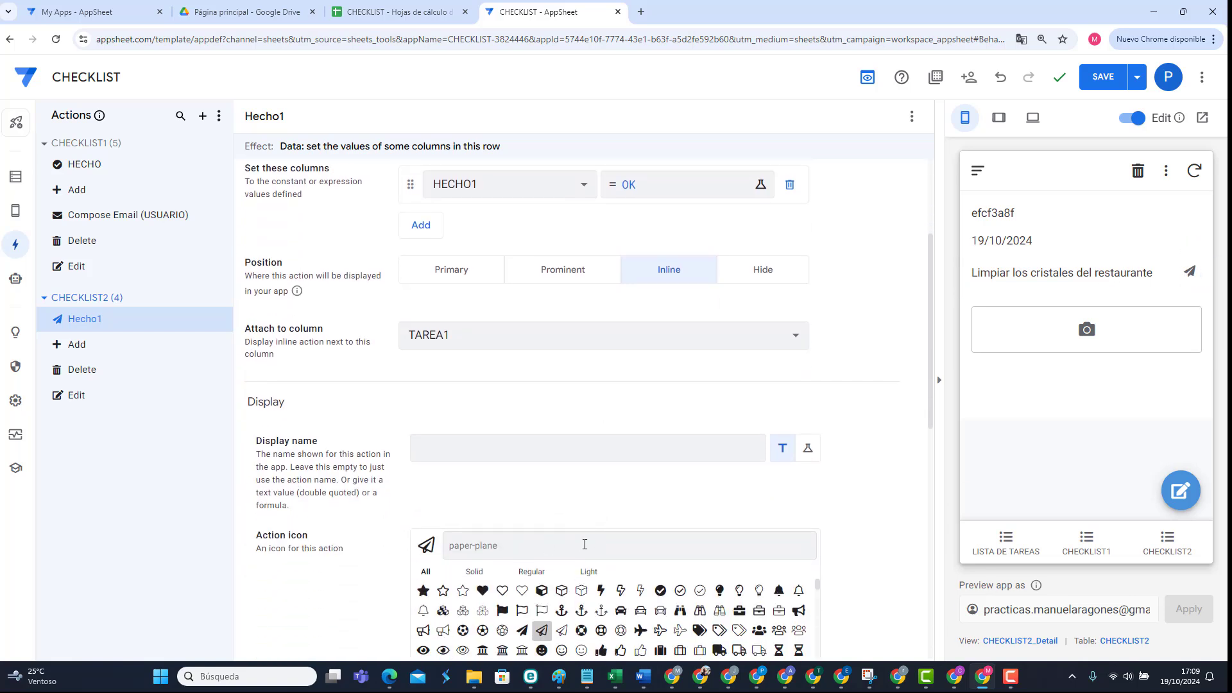
pyautogui.write('che')
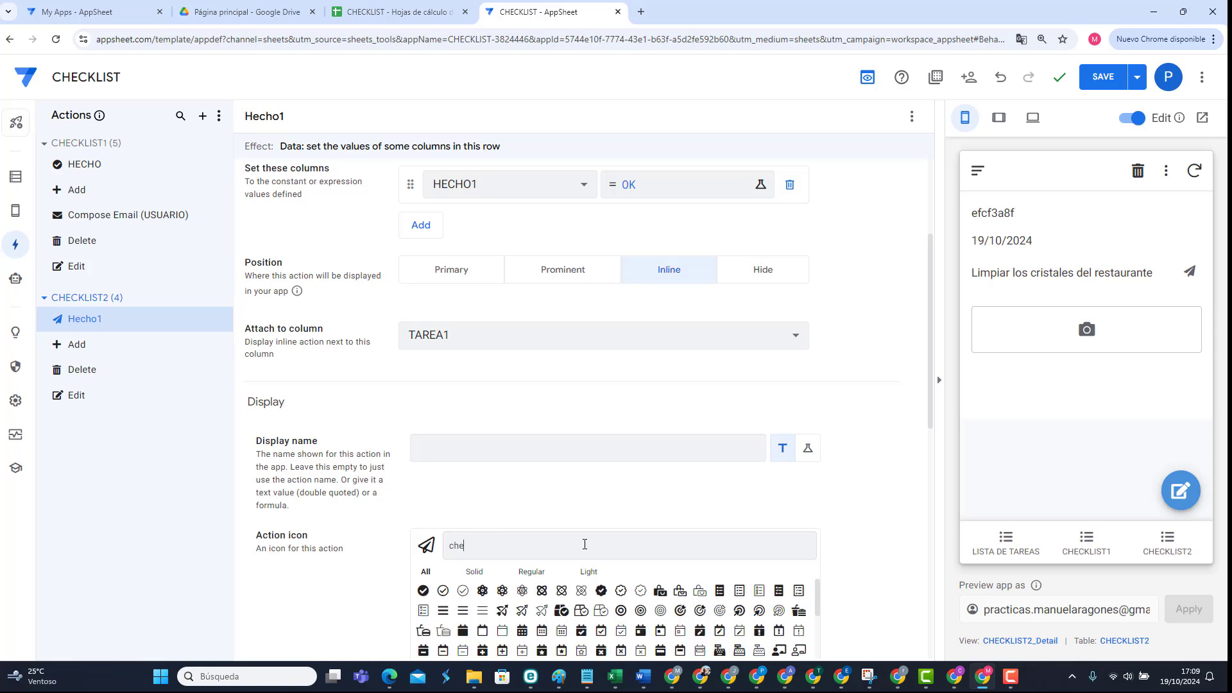
pyautogui.write('ck')
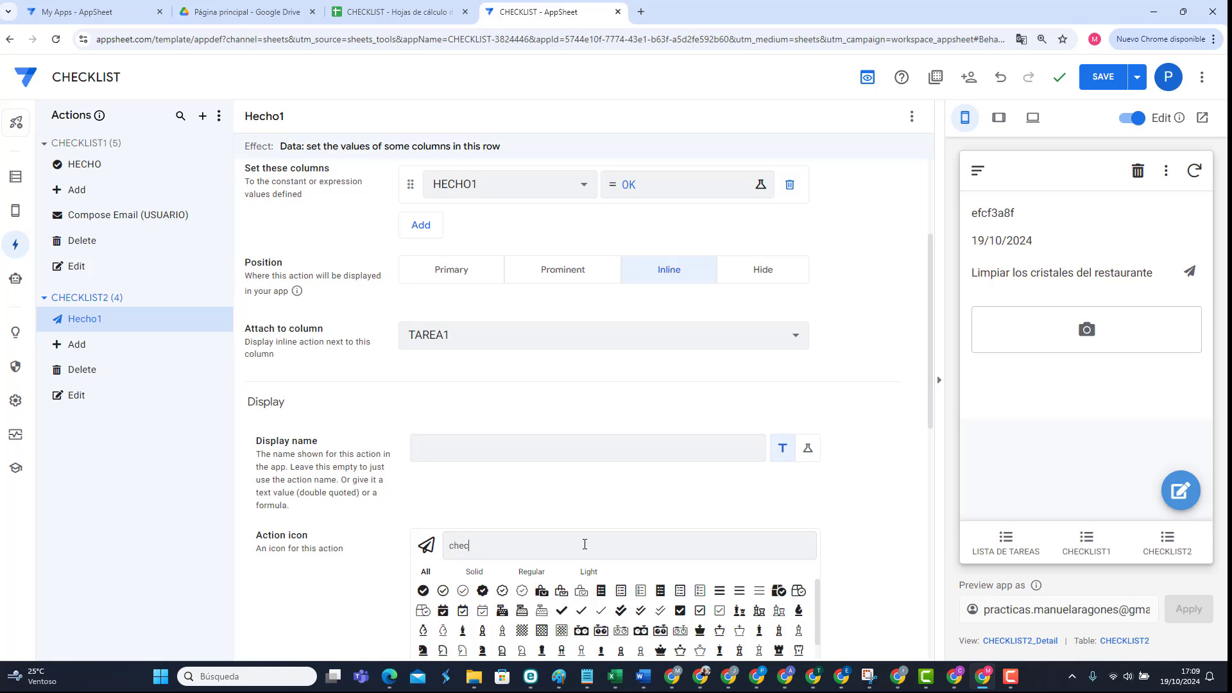
pyautogui.press('BackSpace')
pyautogui.press('BackSpace')
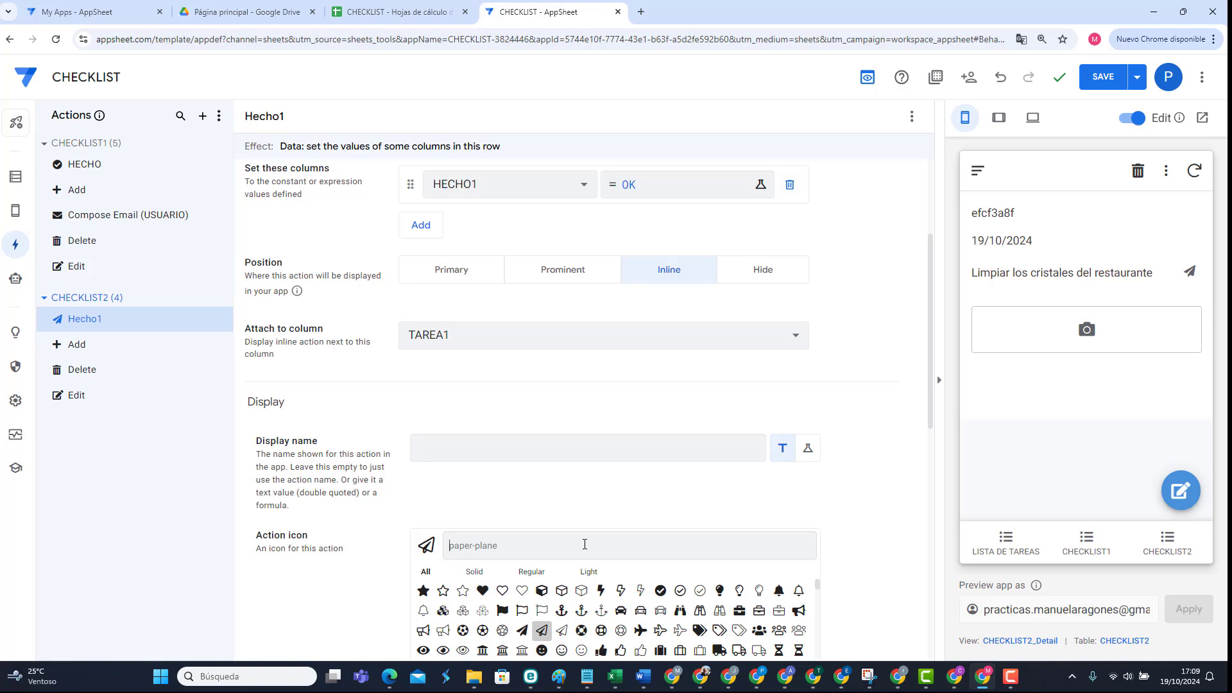
pyautogui.write('eye')
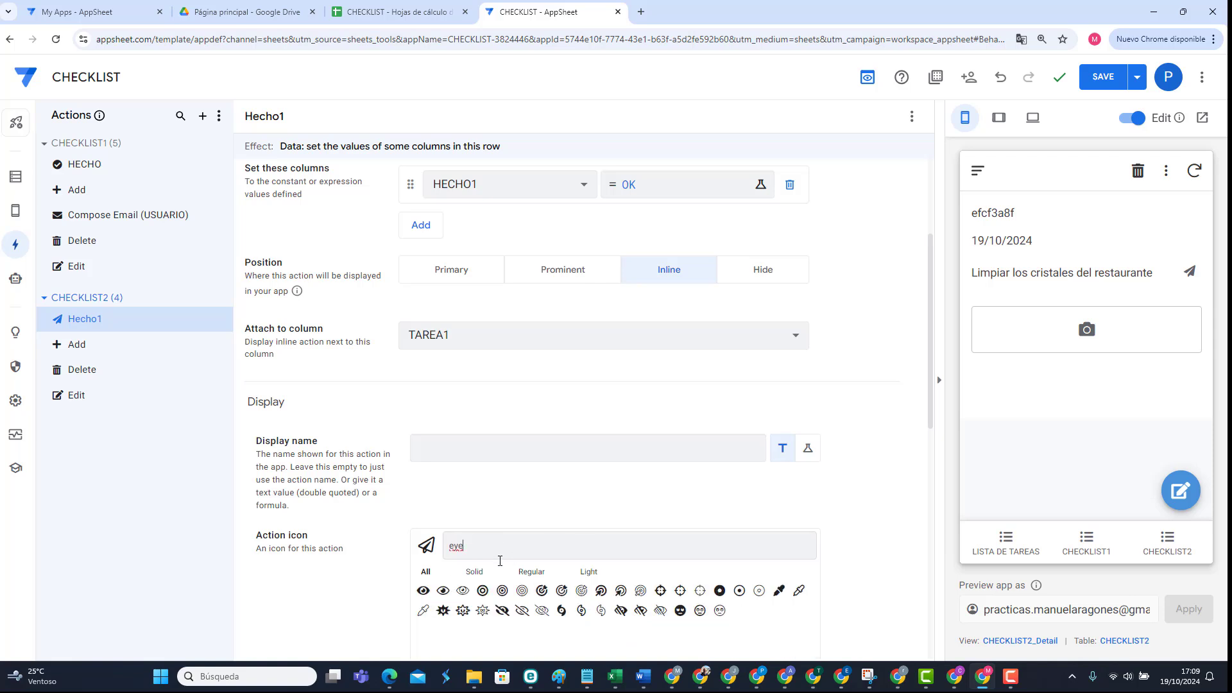
pyautogui.click(423, 590)
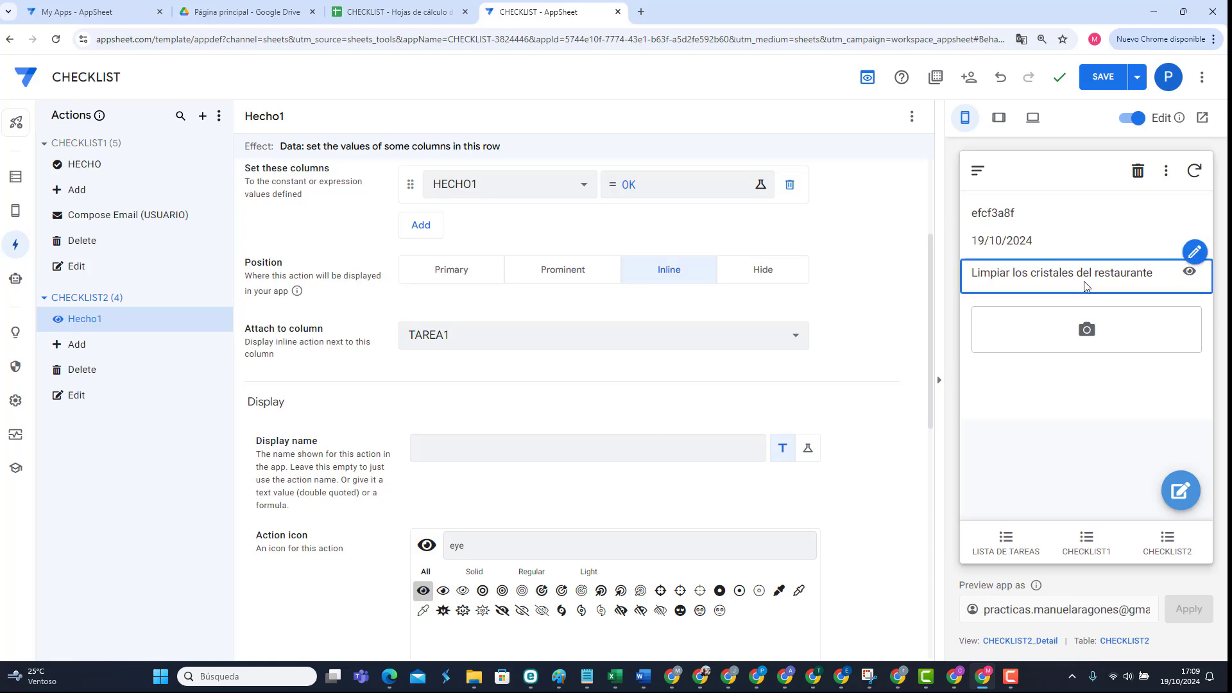
pyautogui.click(1103, 77)
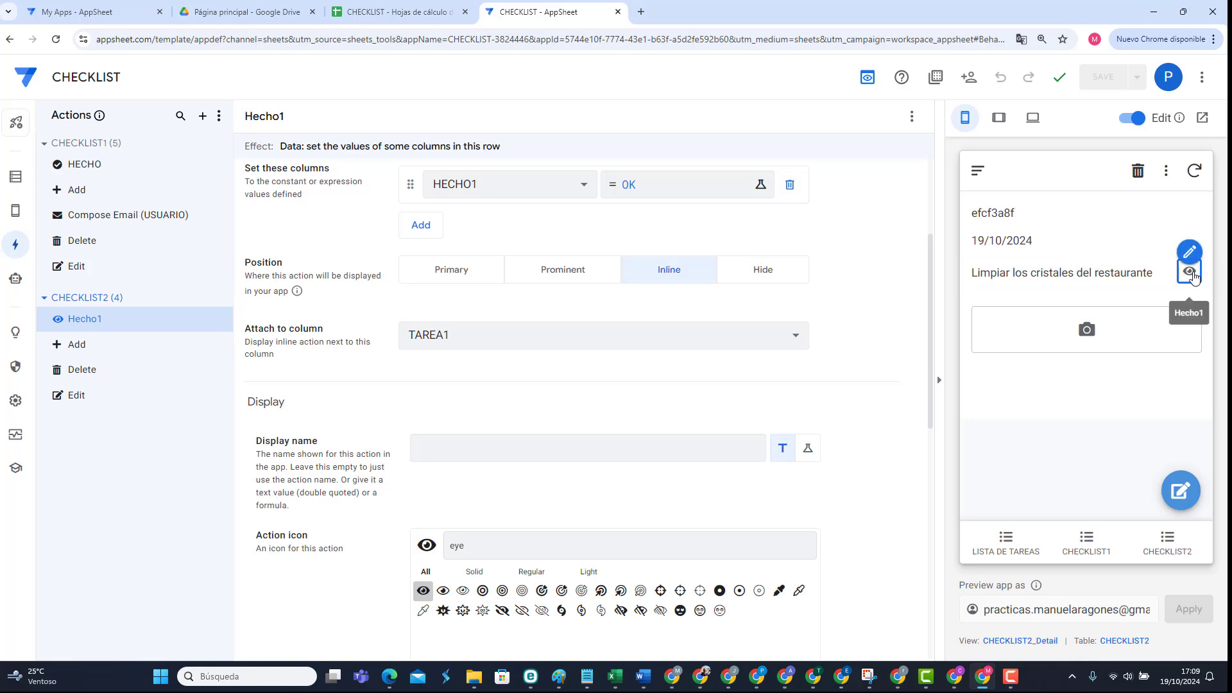
# Step: Create a new format rule named CHECK4 for the CHECKLIST2 table
pyautogui.moveTo(16, 211)
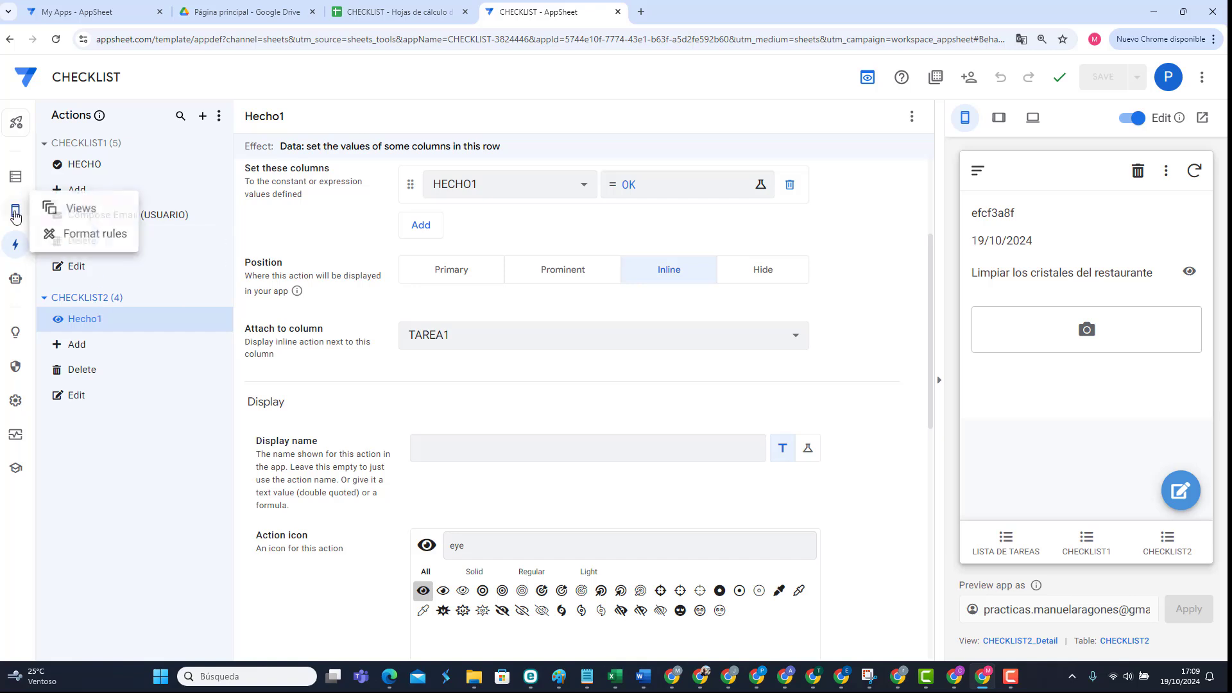
pyautogui.click(80, 233)
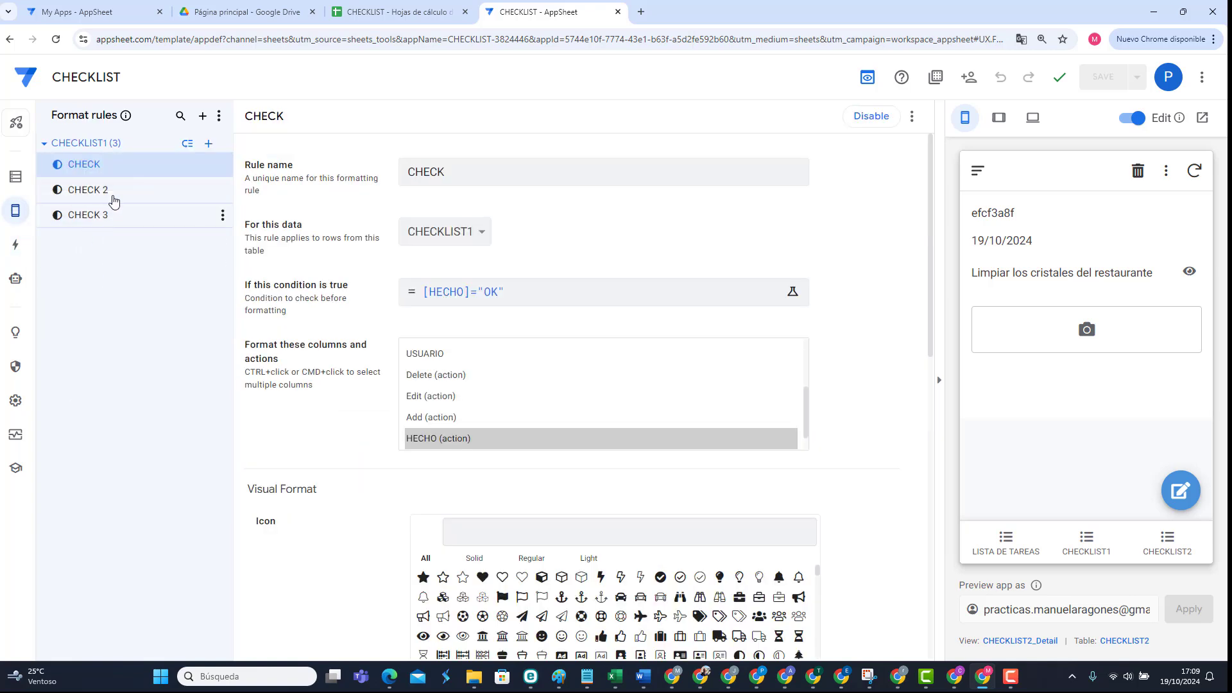
pyautogui.click(202, 118)
pyautogui.click(417, 465)
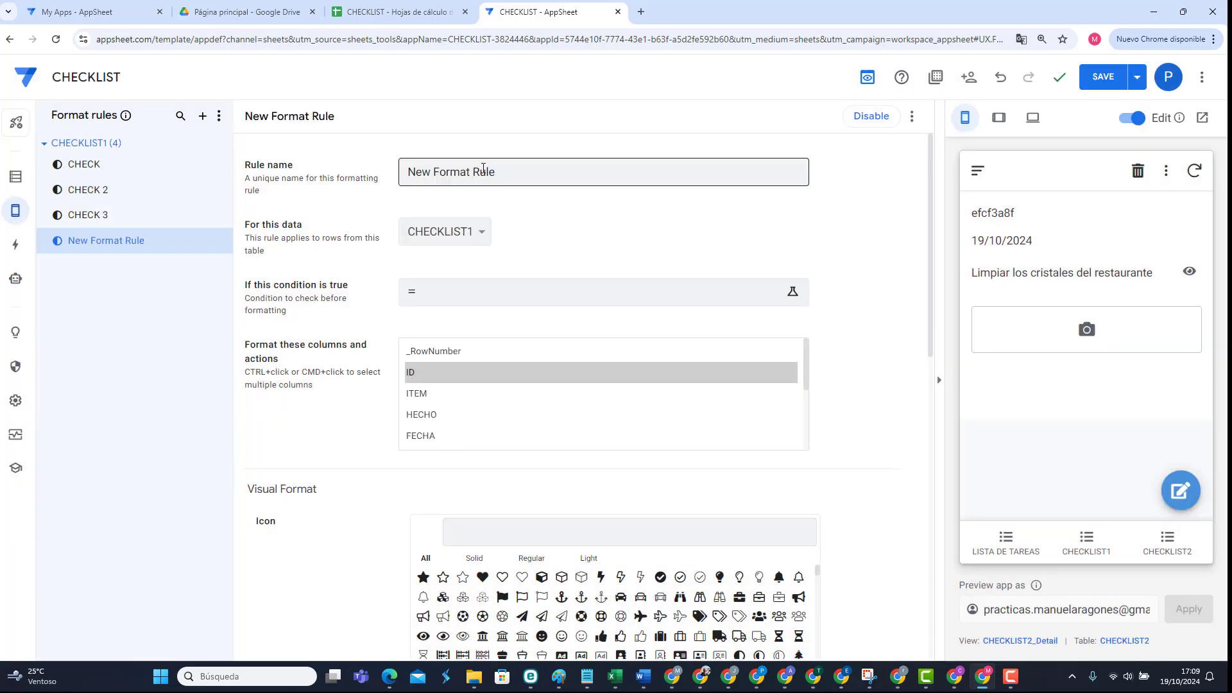
pyautogui.moveTo(513, 171); pyautogui.dragTo(364, 175)
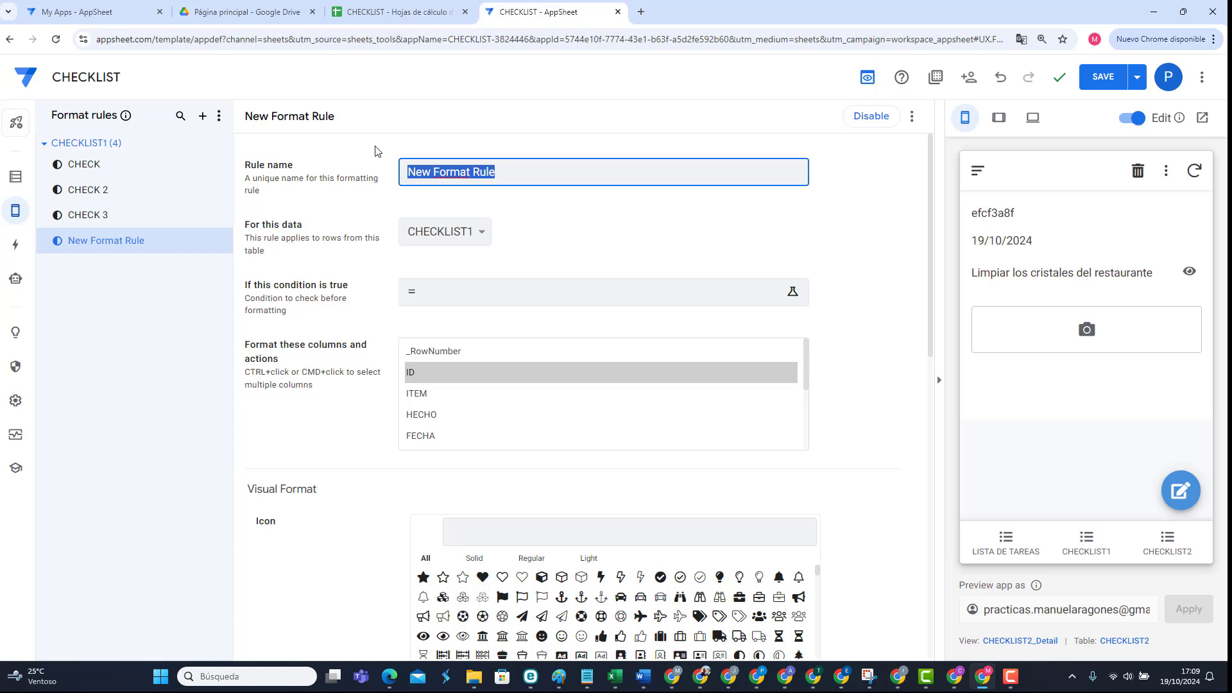
pyautogui.write('CHECK4')
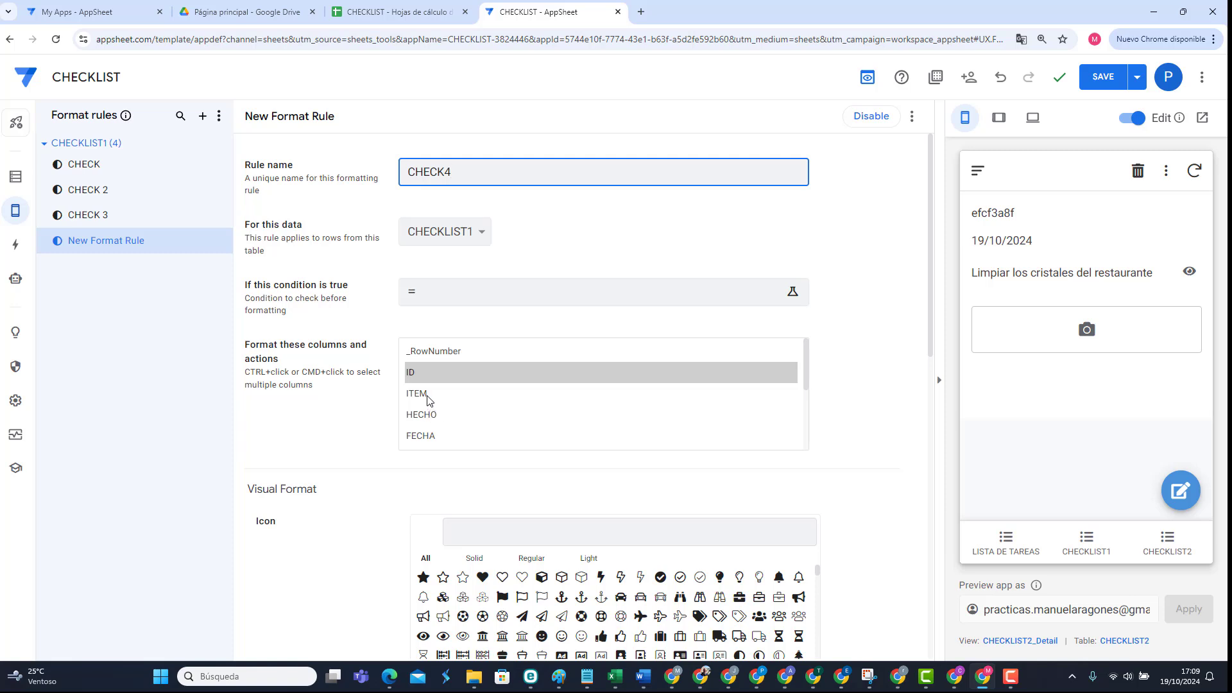
pyautogui.click(442, 231)
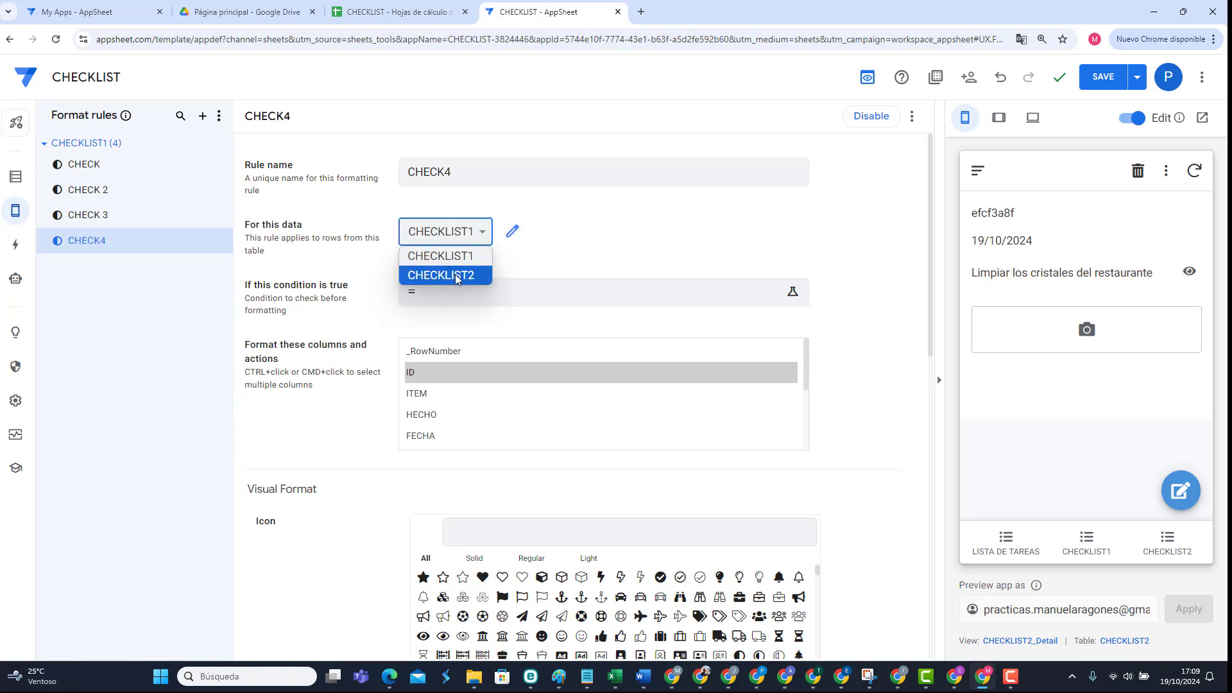
pyautogui.click(455, 274)
# Step: Try to make CHECK4 strike through the TAREA1 column, save the app and run Hecho1 in the preview
pyautogui.click(436, 416)
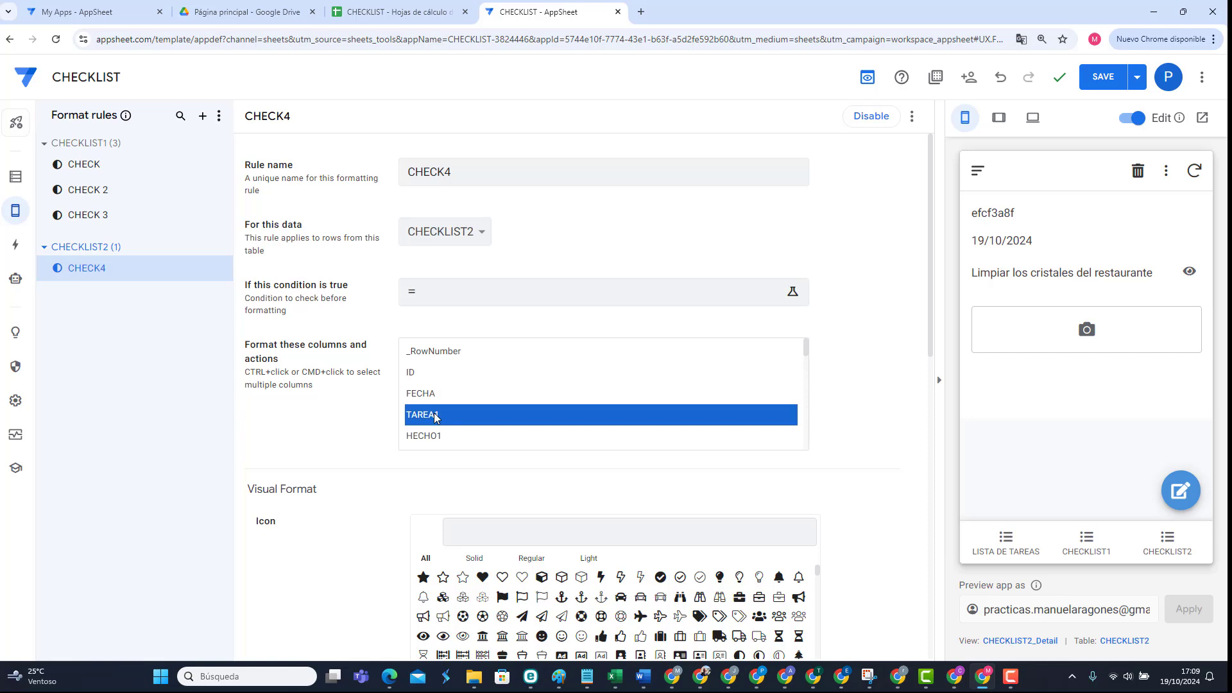
pyautogui.scroll(-11, 356, 526)
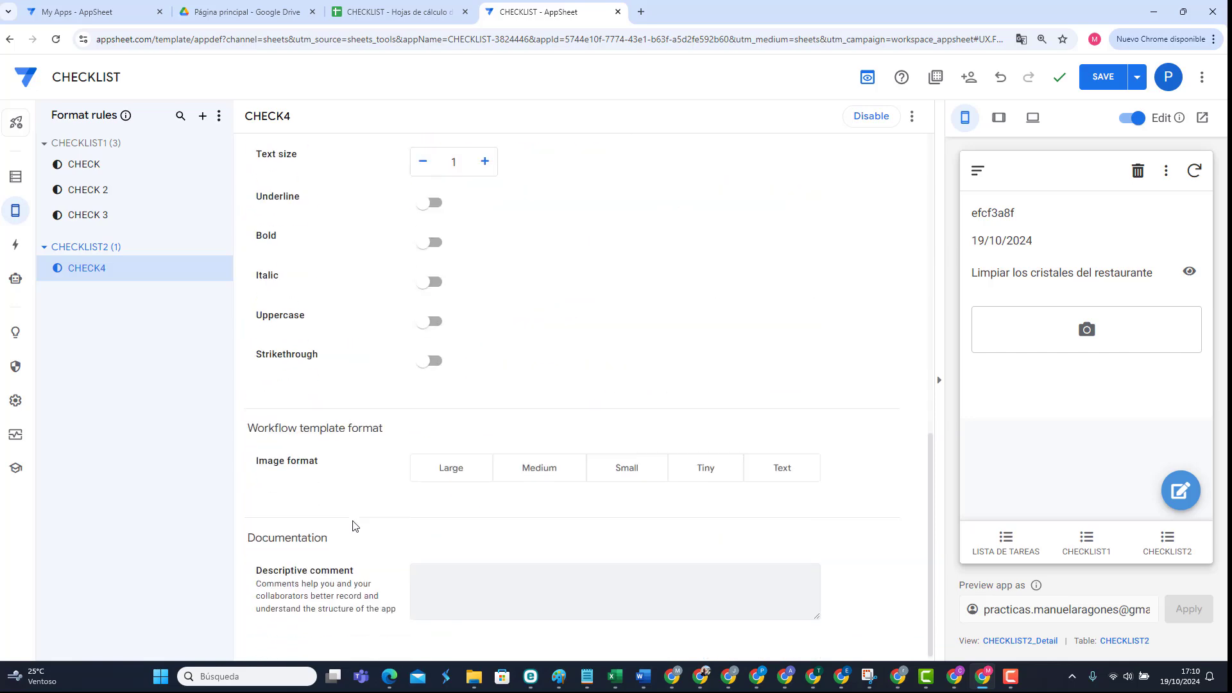
pyautogui.click(428, 363)
pyautogui.click(1101, 78)
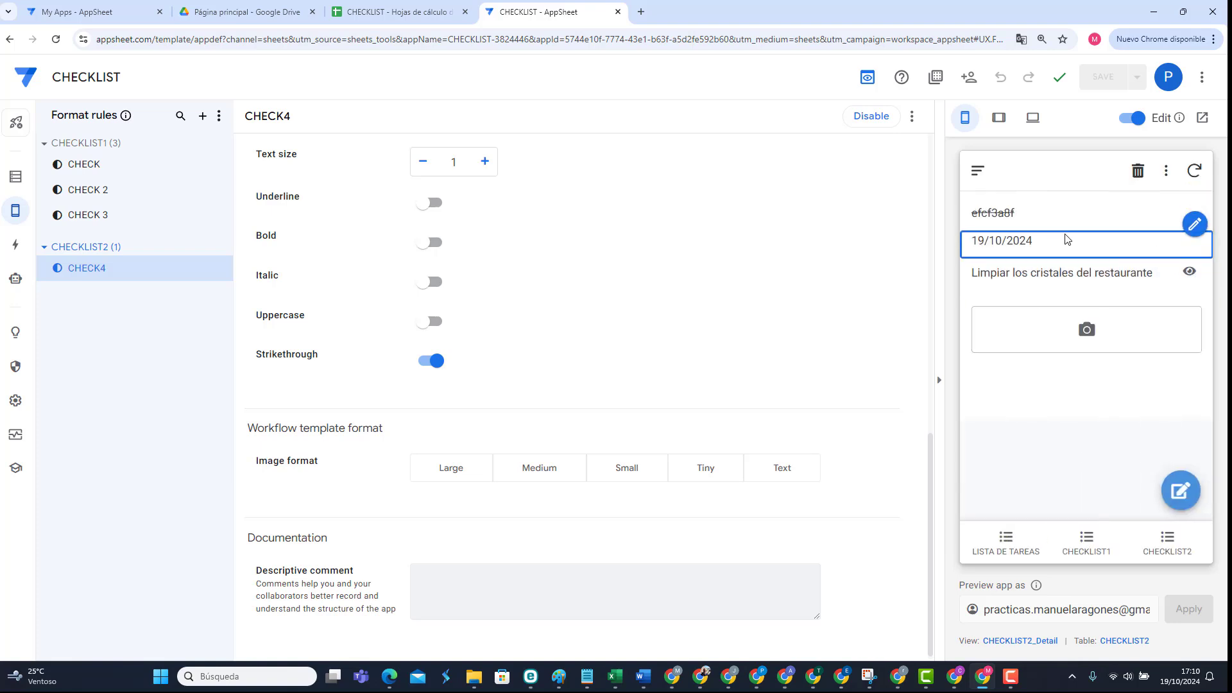
pyautogui.click(1189, 274)
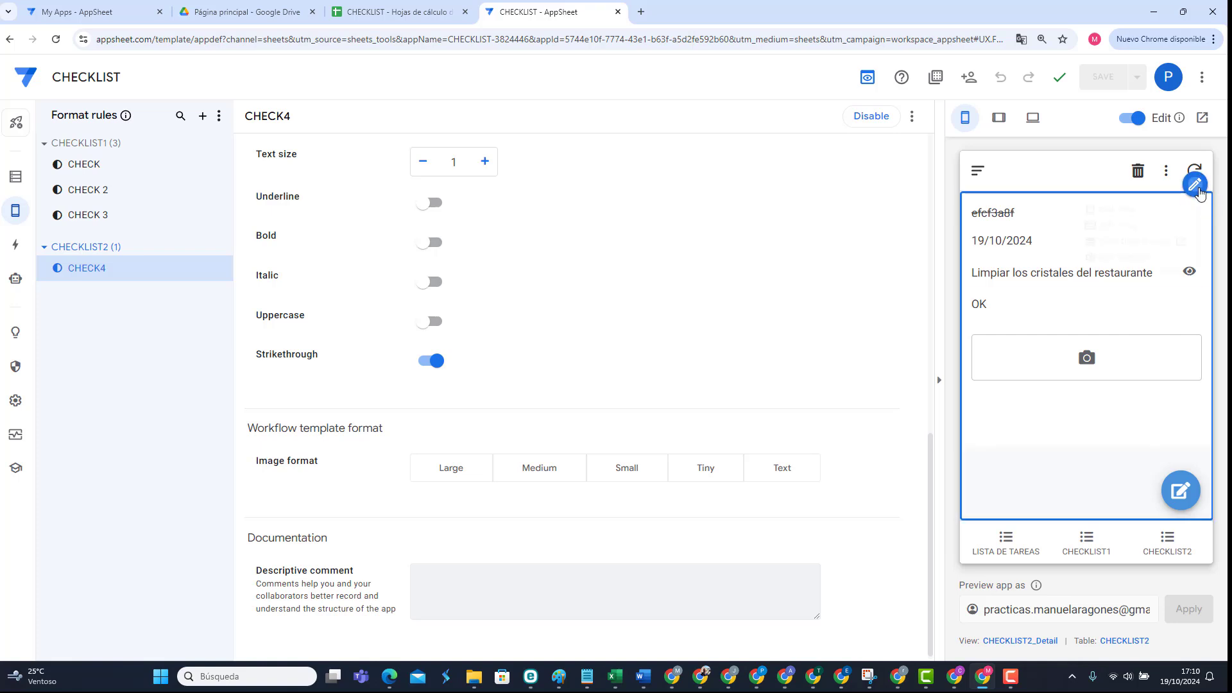
# Step: Set the CHECKLIST2_Detail view's column order to Manual and remove the HECHO1 column from it
pyautogui.click(1197, 187)
pyautogui.click(1112, 215)
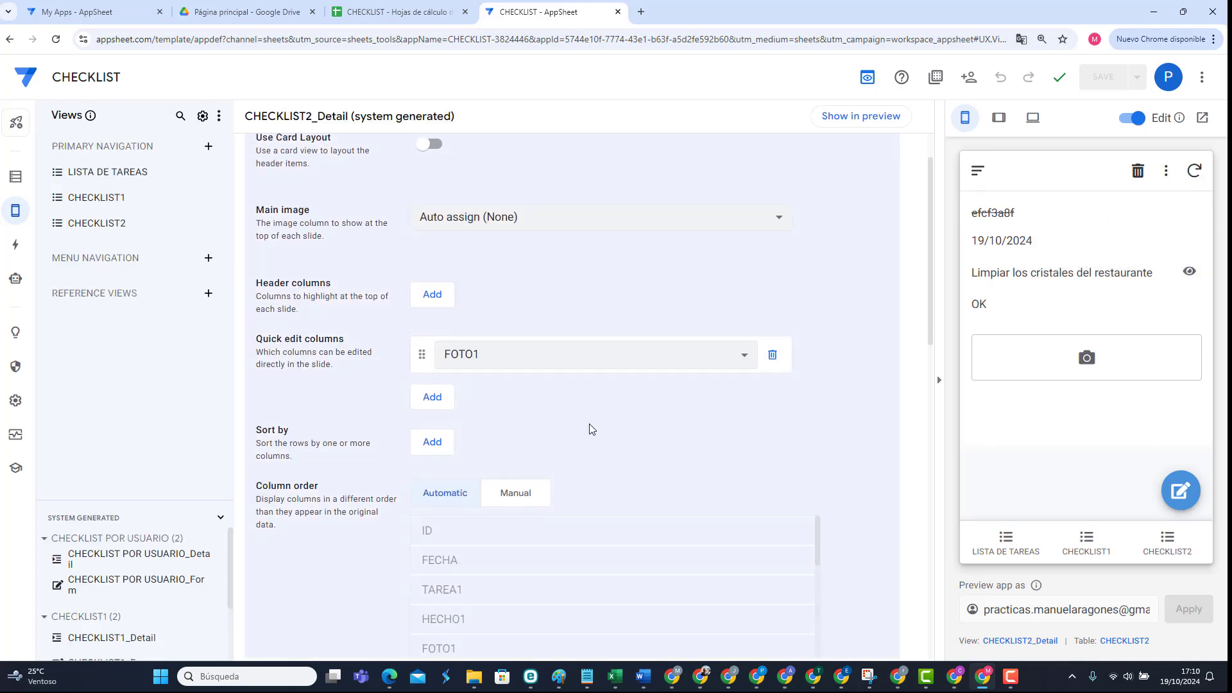
pyautogui.scroll(-4, 589, 428)
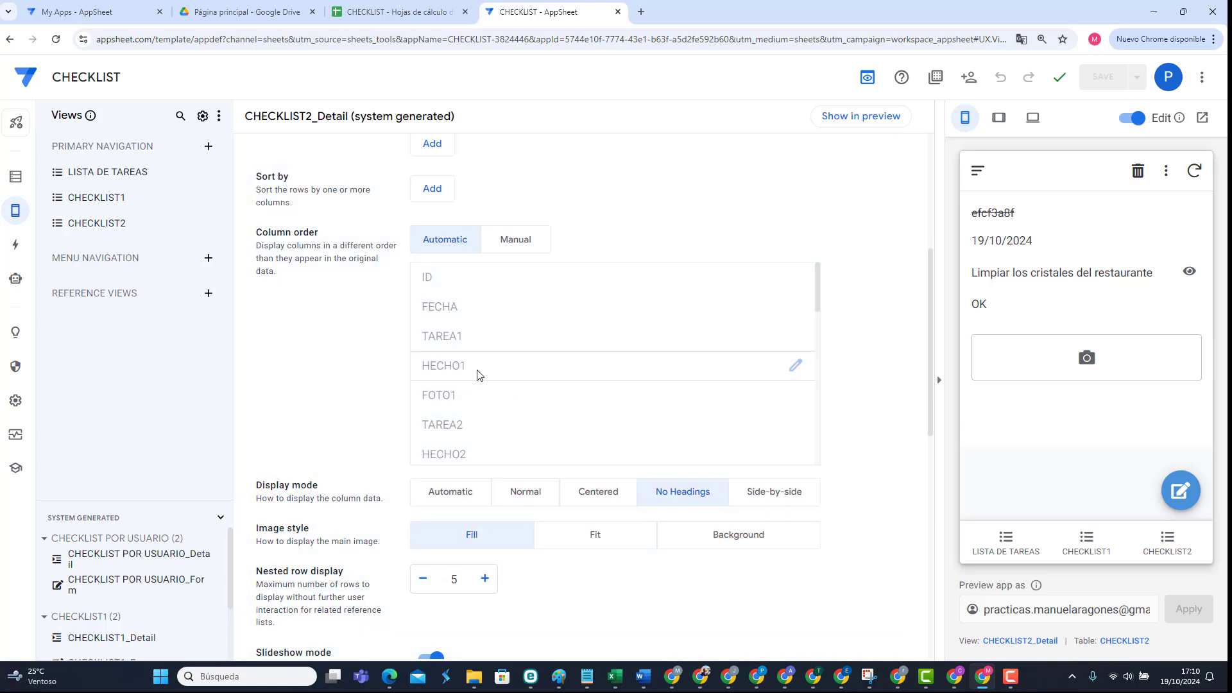
pyautogui.click(516, 241)
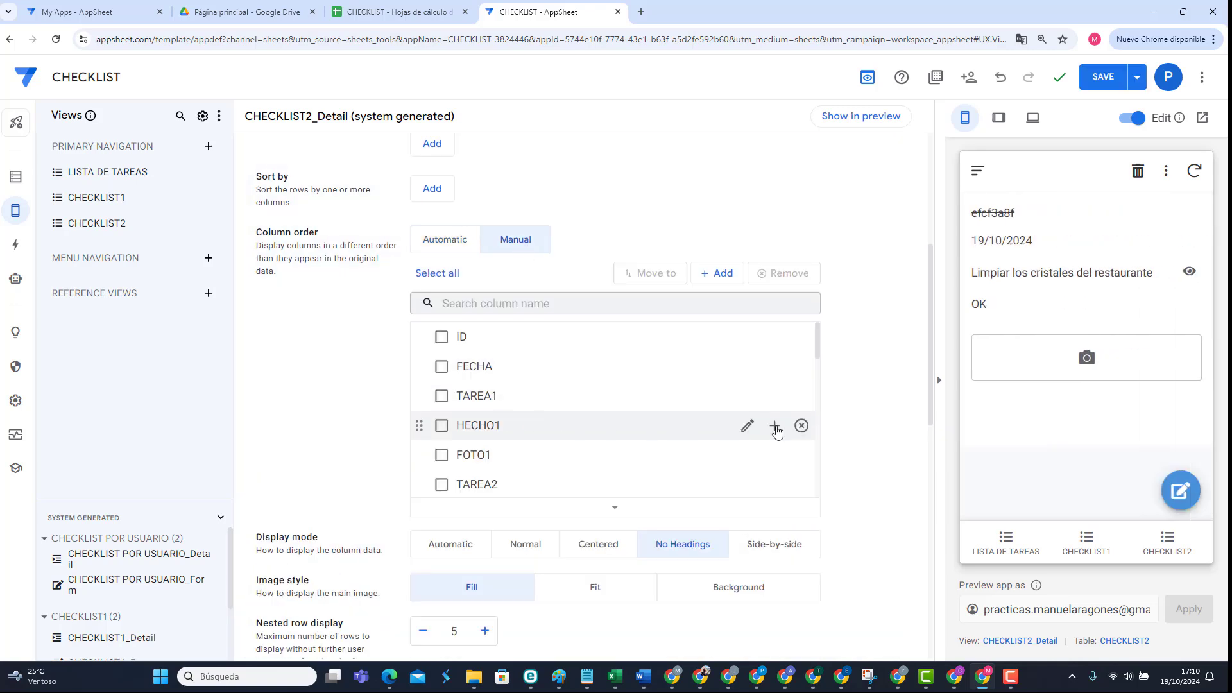
pyautogui.click(801, 425)
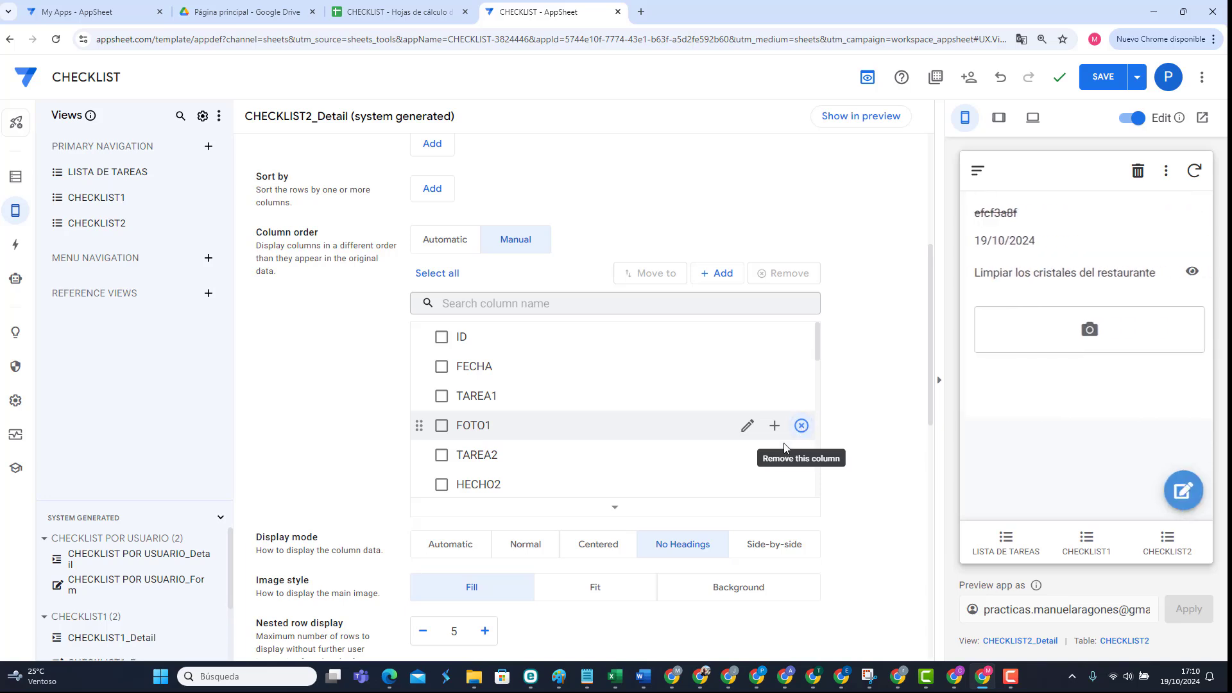
# Step: Remove the columns HECHO2, HECHO3, HECHO4 and HECHO5 from the detail view's column order and save the app
pyautogui.click(801, 484)
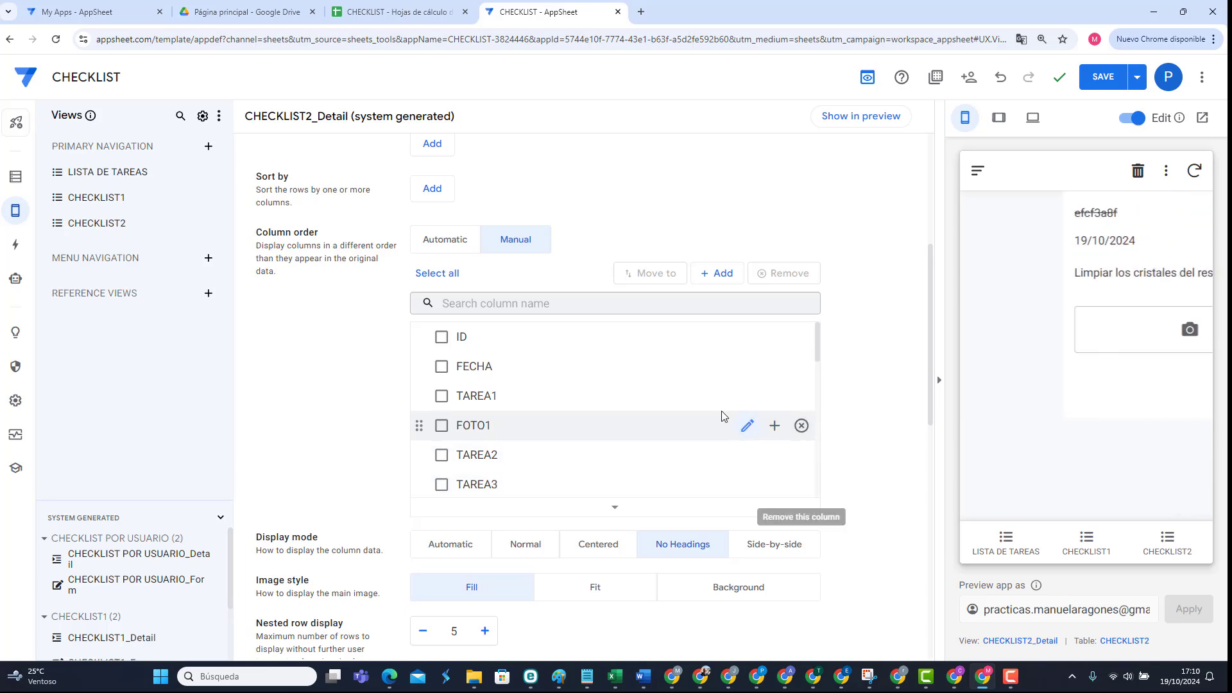
pyautogui.scroll(-2, 718, 414)
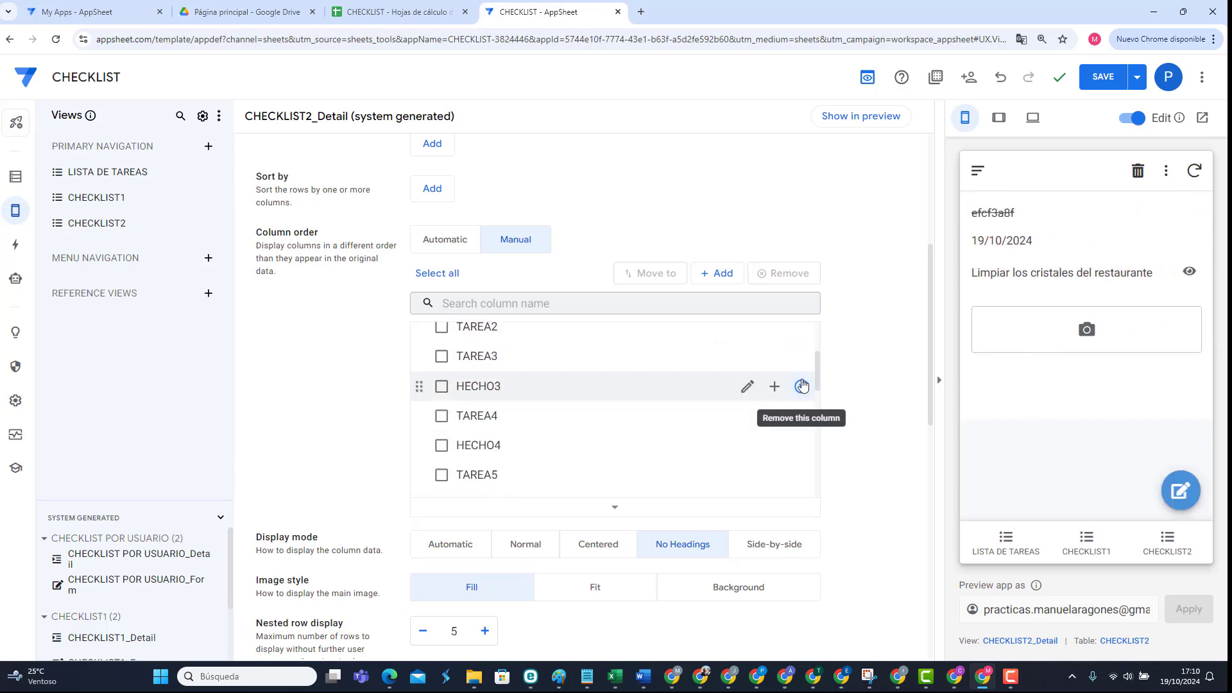
pyautogui.click(802, 387)
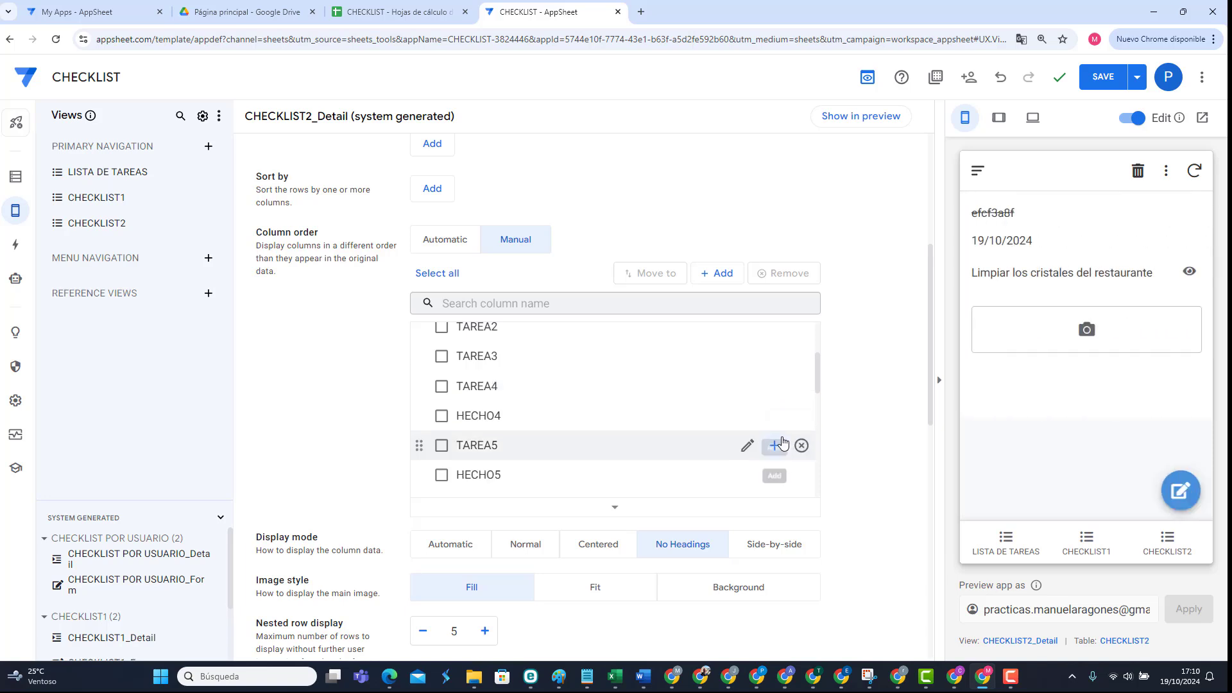
pyautogui.click(801, 416)
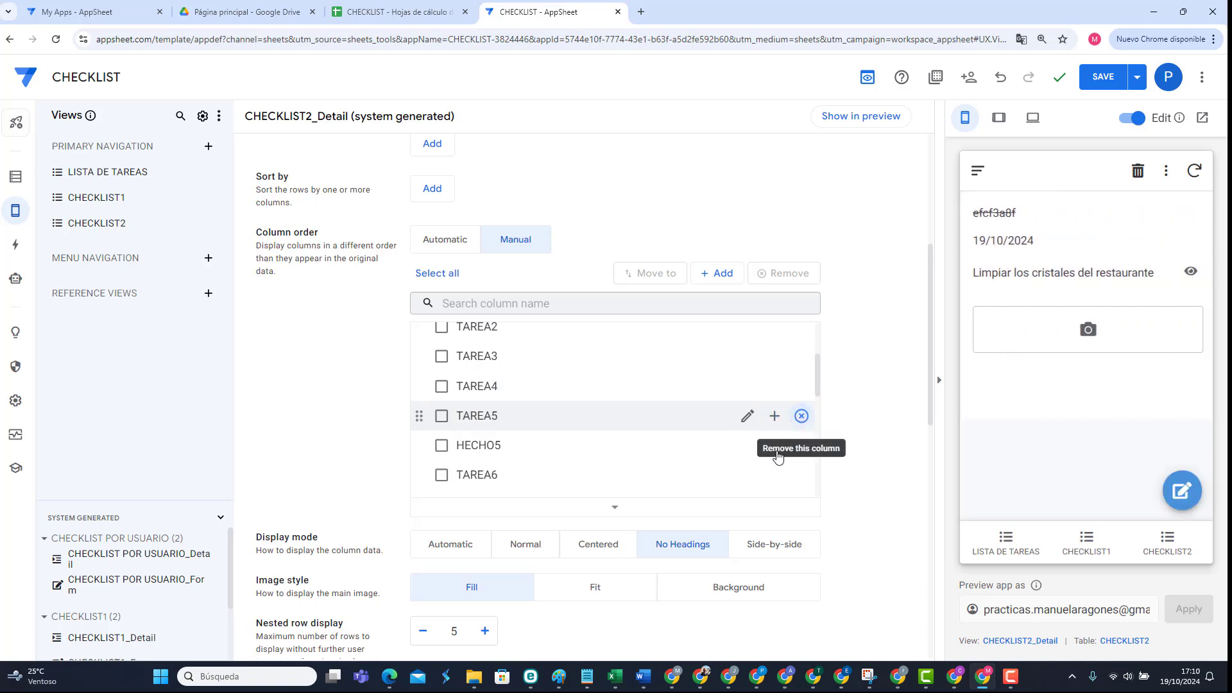
pyautogui.click(801, 445)
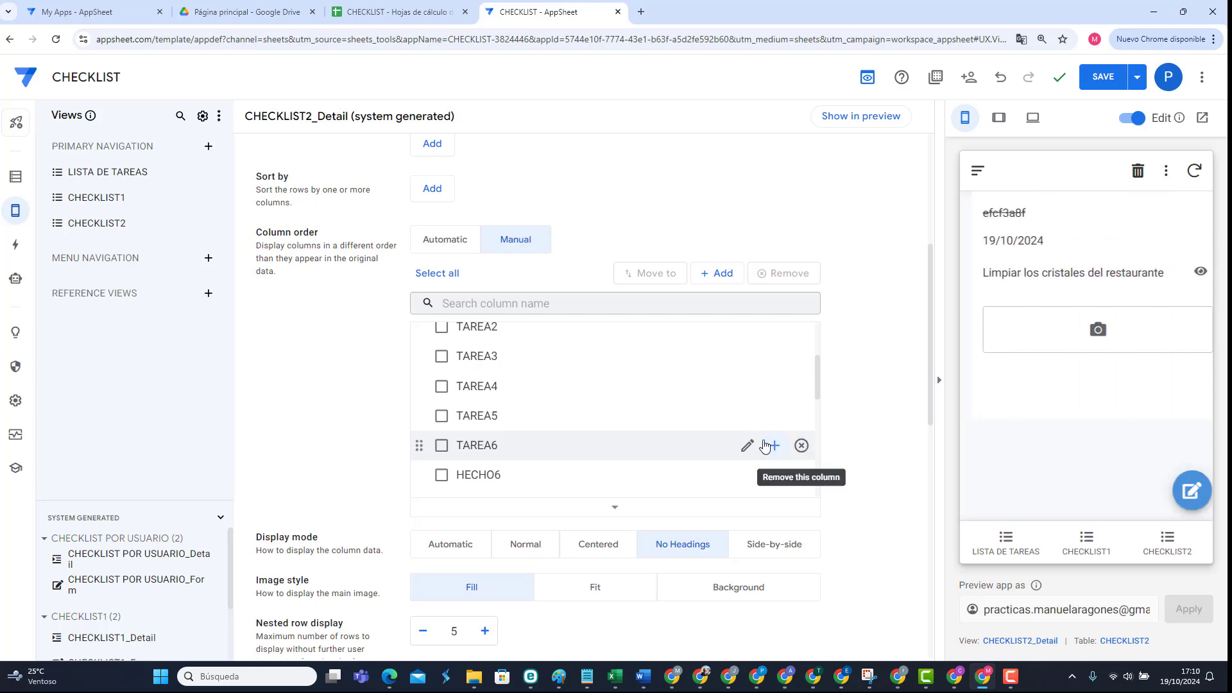
pyautogui.scroll(-2, 773, 442)
pyautogui.scroll(5, 861, 358)
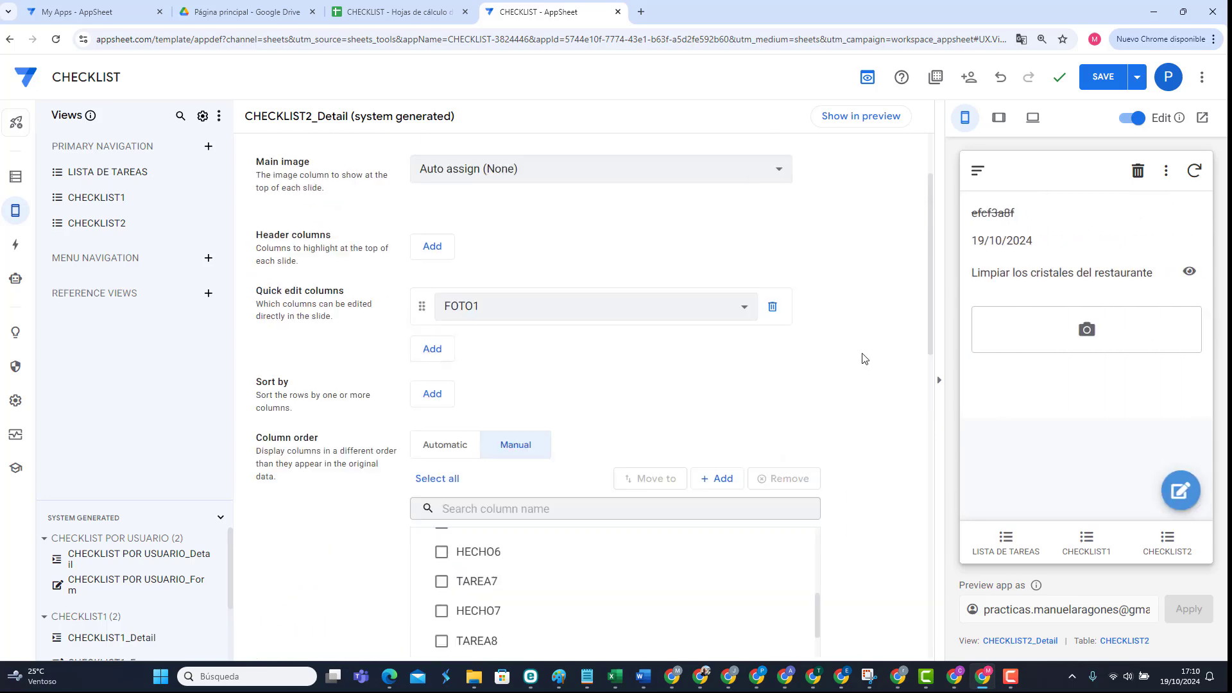
pyautogui.click(1102, 78)
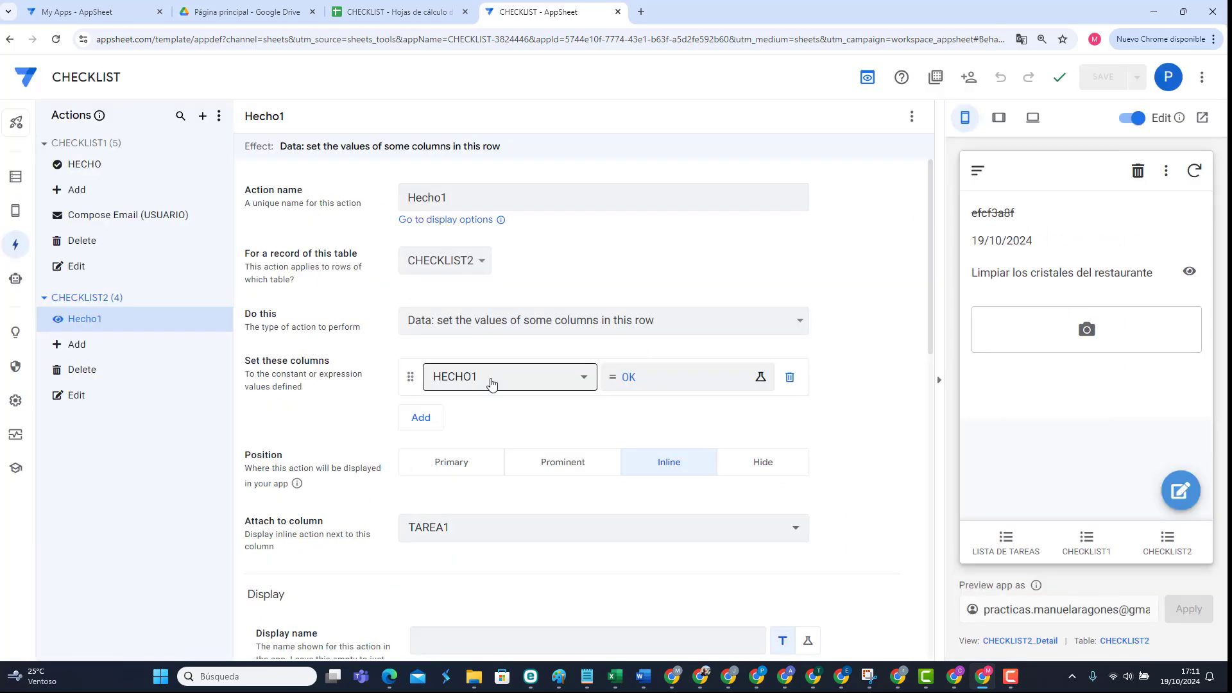
# Step: Set the condition of the CHECK4 format rule to [HECHO1]="OK"
pyautogui.moveTo(15, 210)
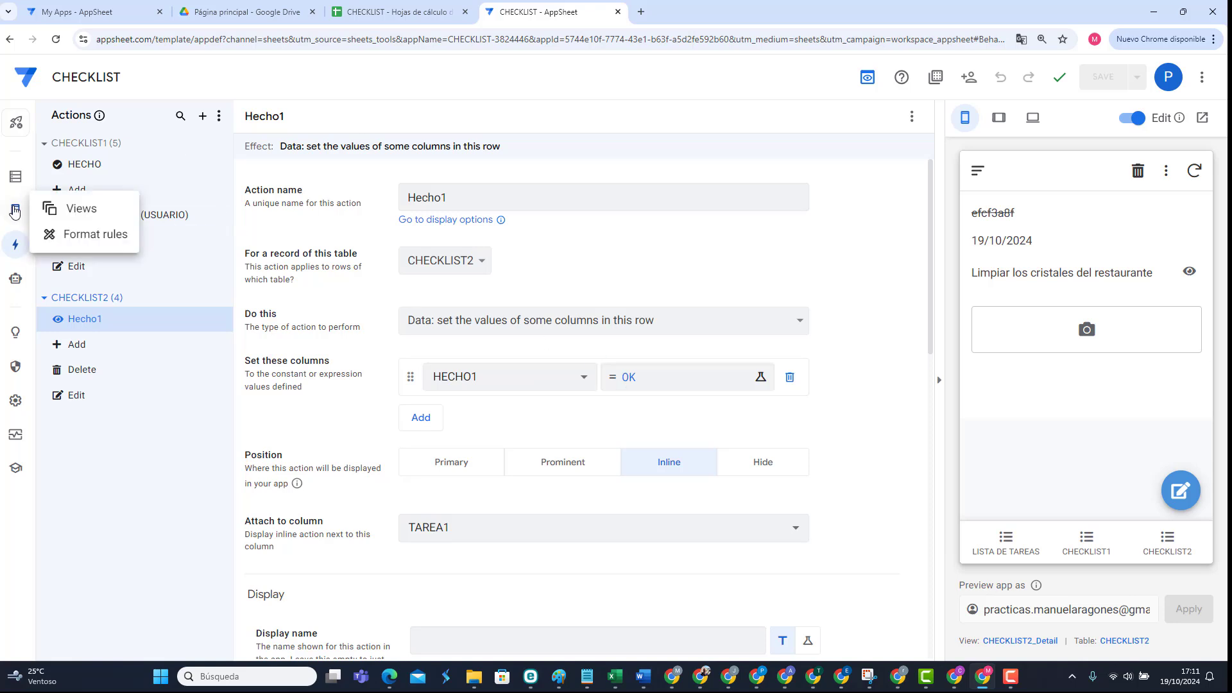
pyautogui.click(82, 235)
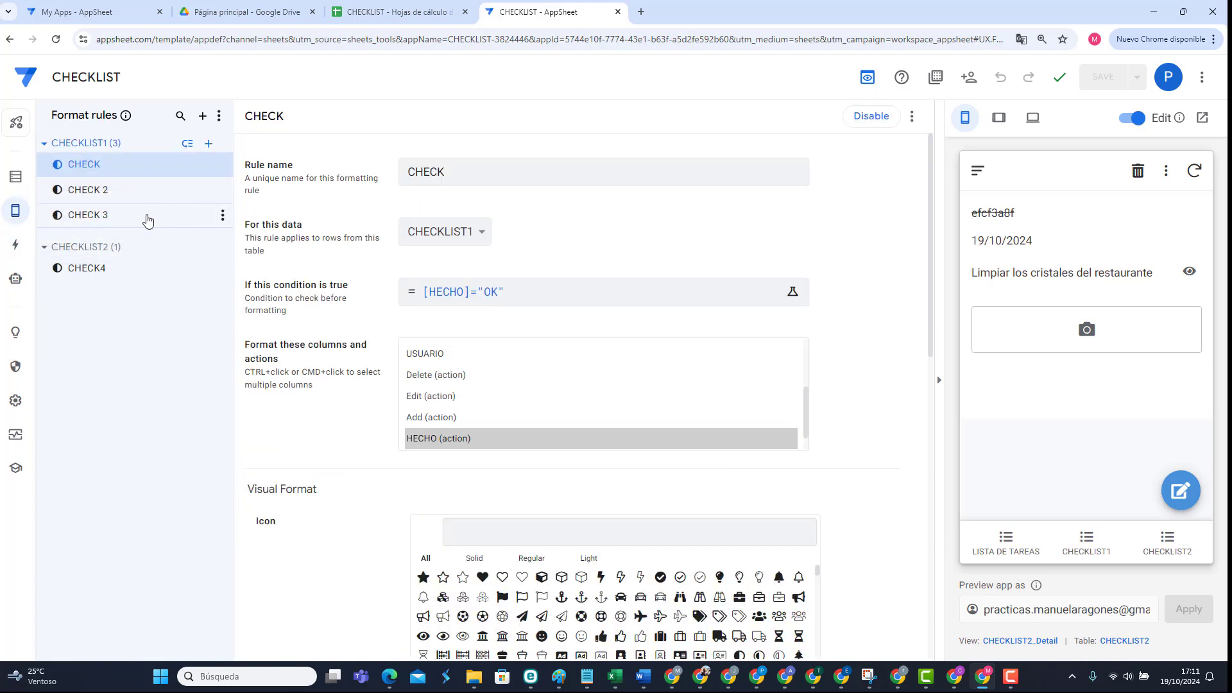
pyautogui.click(106, 268)
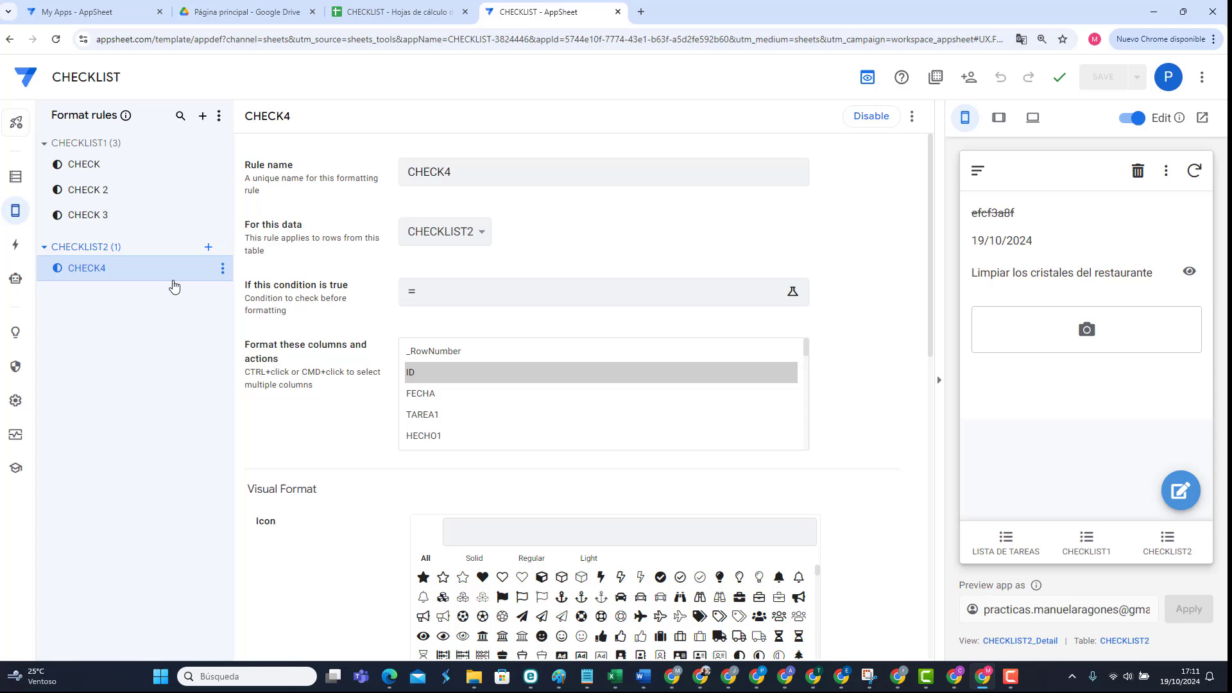
pyautogui.click(458, 292)
pyautogui.write('[HEC')
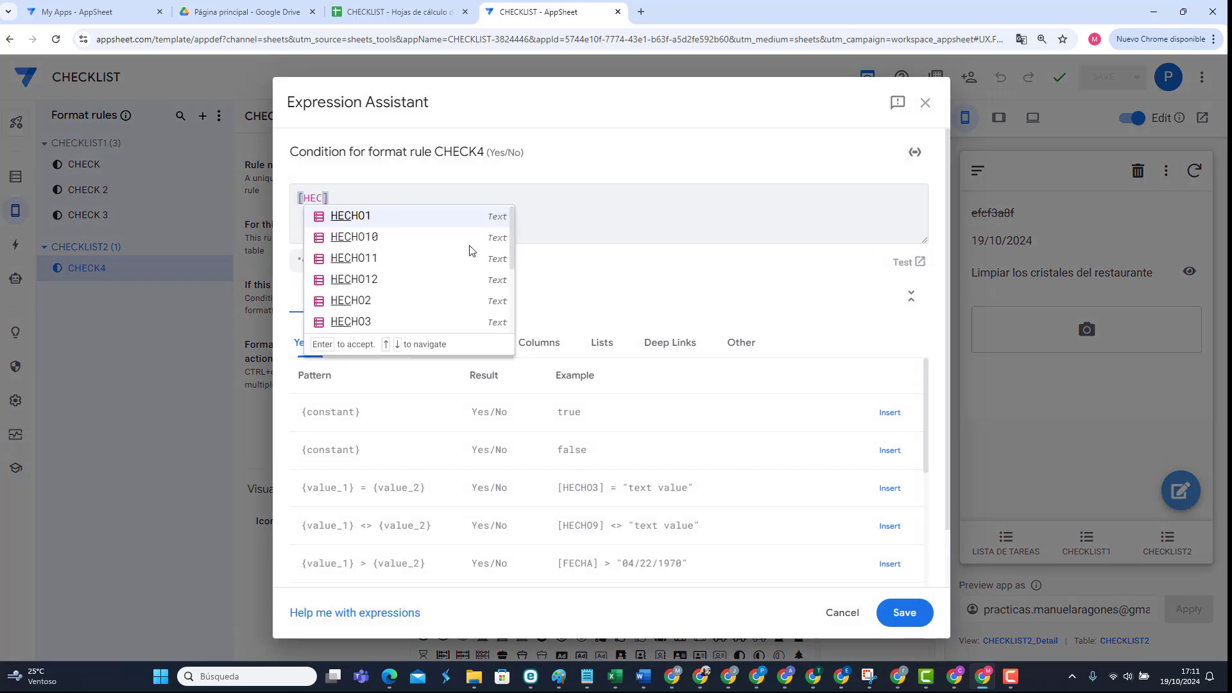
pyautogui.click(359, 215)
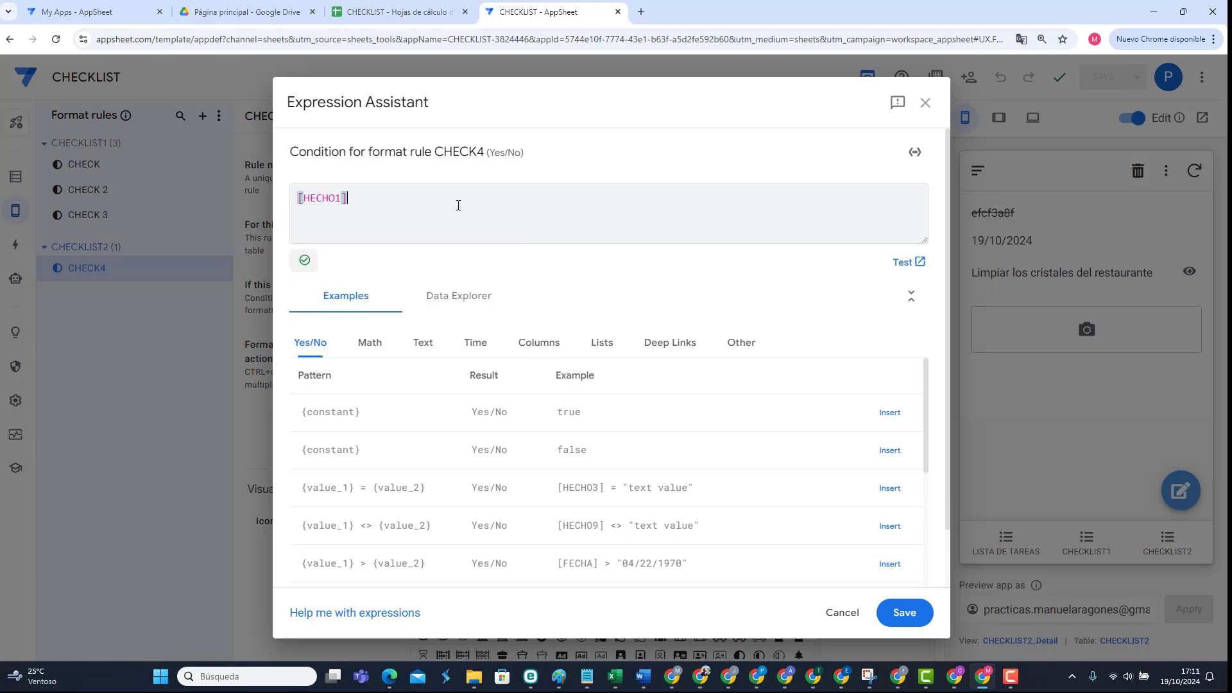
pyautogui.write('="OK')
pyautogui.click(905, 612)
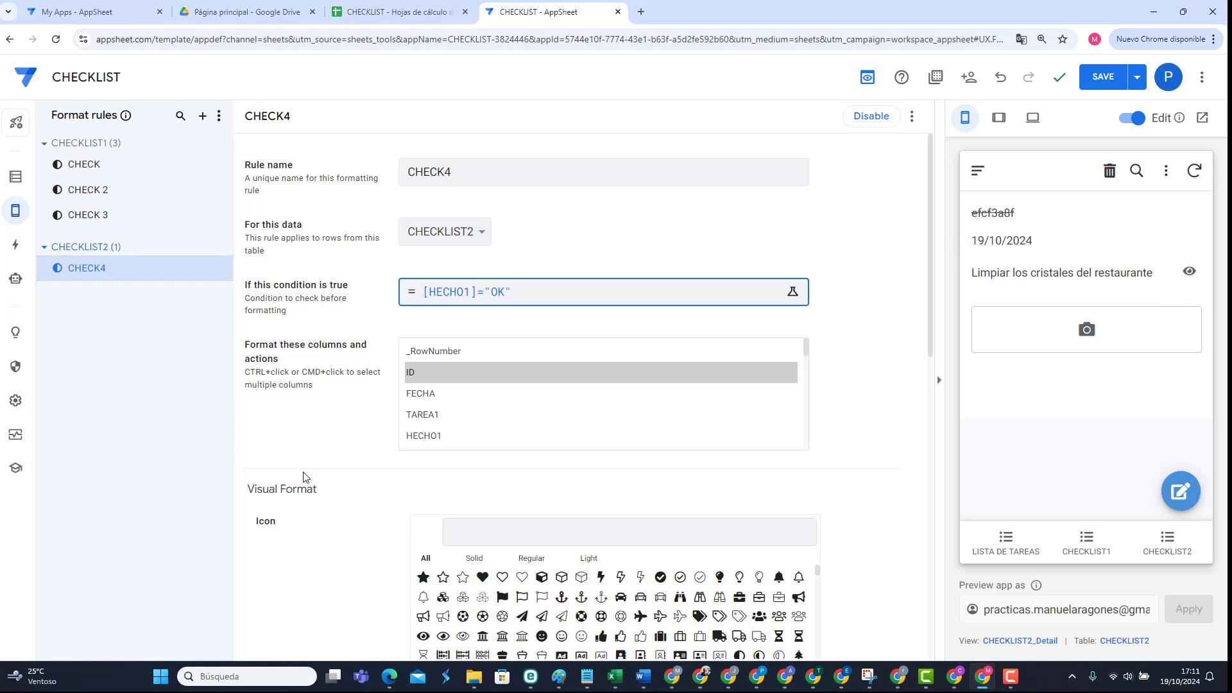
# Step: Apply the CHECK4 format rule to the TAREA1 column only
pyautogui.click(1191, 277)
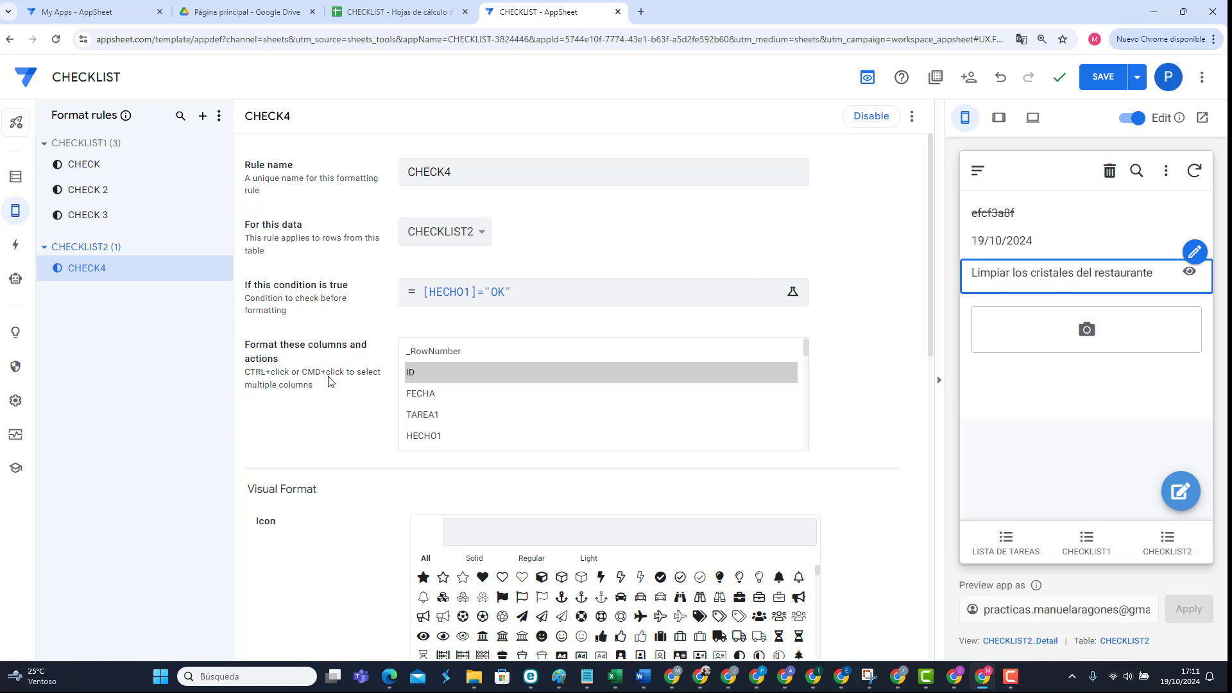
pyautogui.click(427, 417)
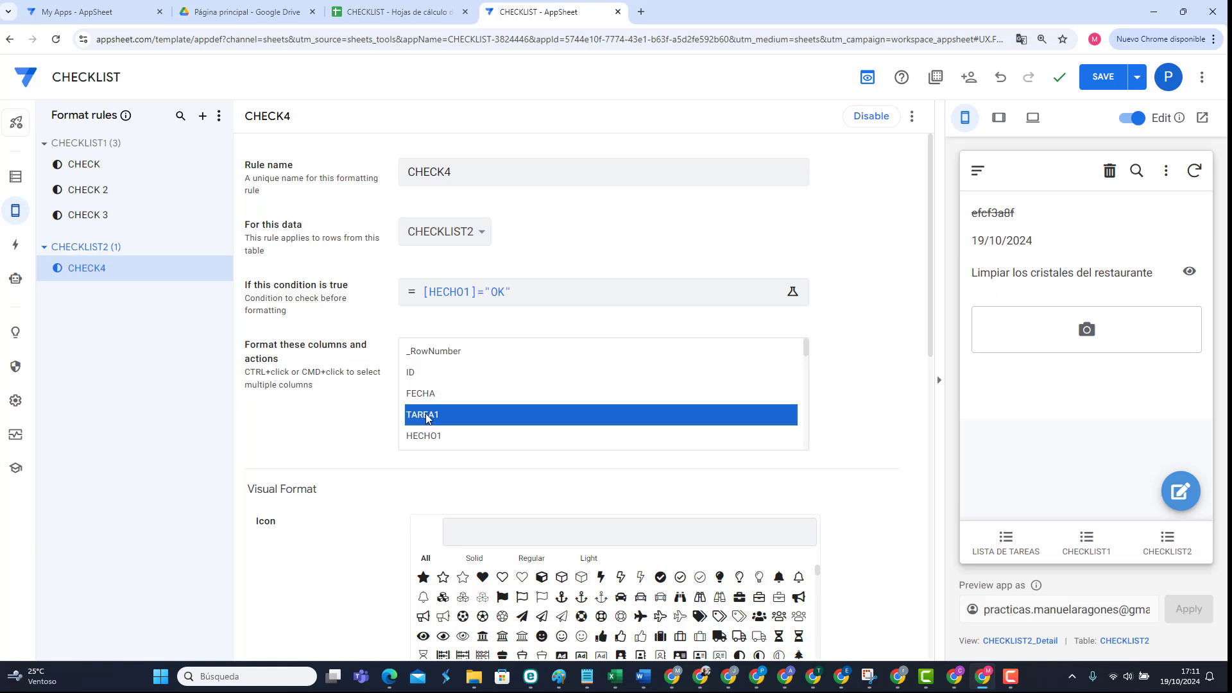
pyautogui.click(426, 417)
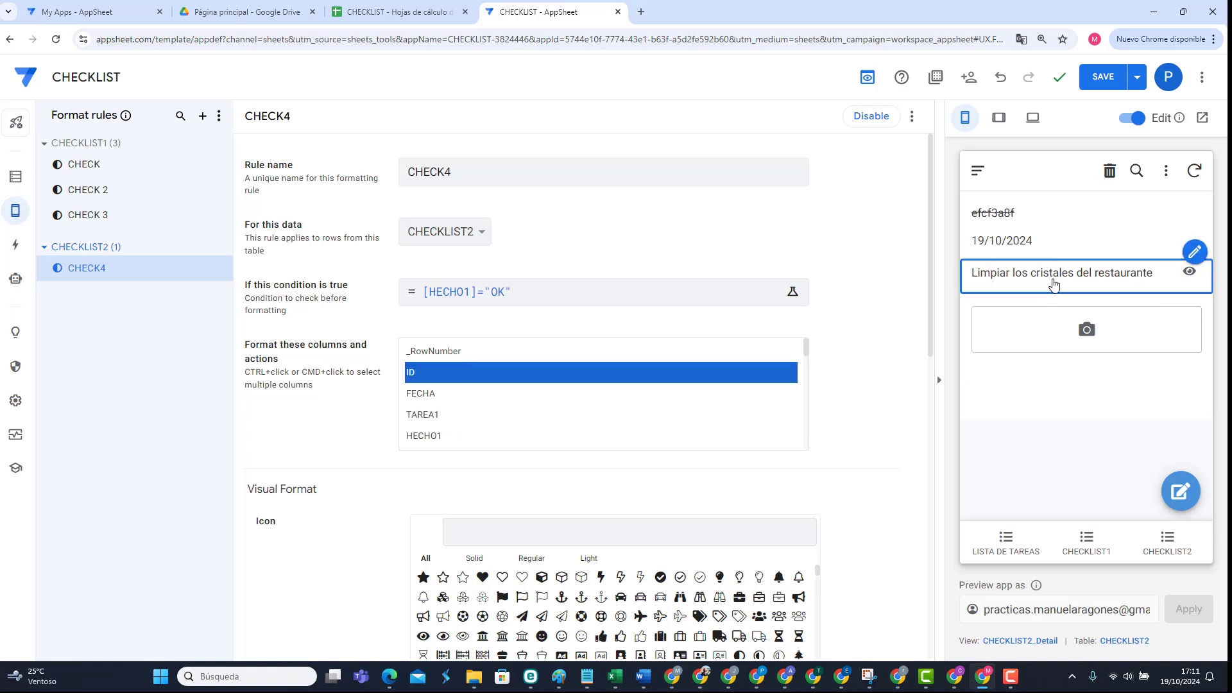
pyautogui.click(428, 417)
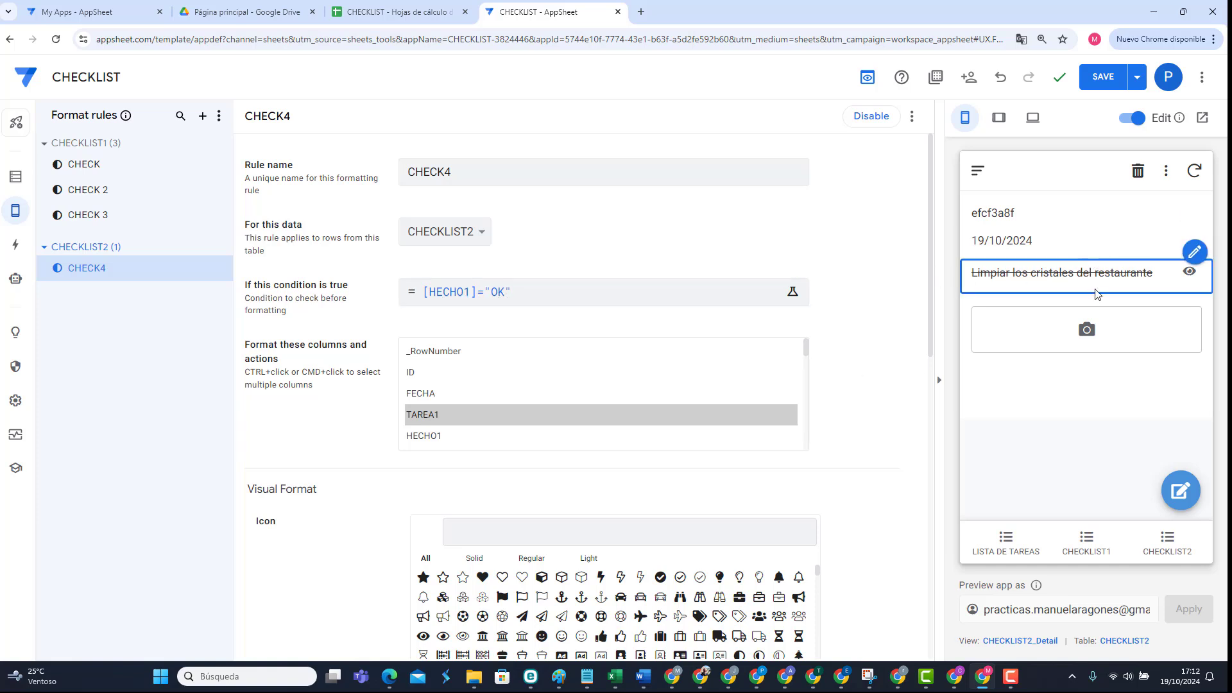
# Step: In the Hecho1 action, set the HECHO1 column's value to IF([HECHO1]="OK","","OK") and save the app
pyautogui.click(15, 247)
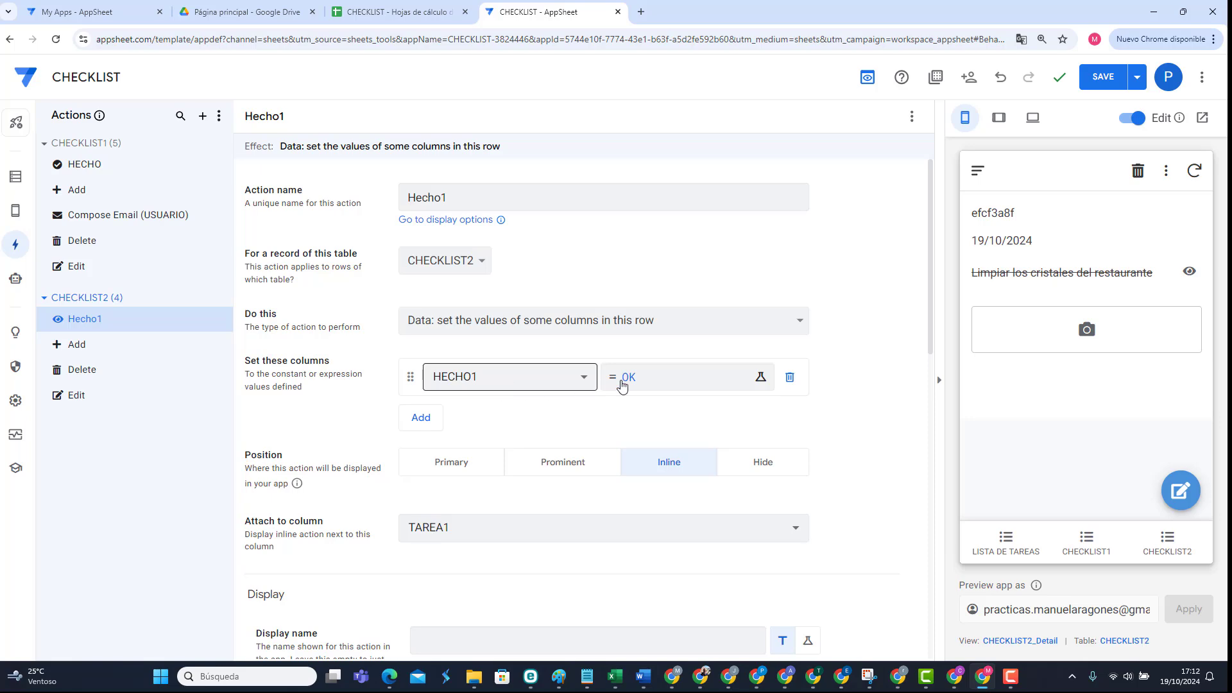
pyautogui.click(671, 380)
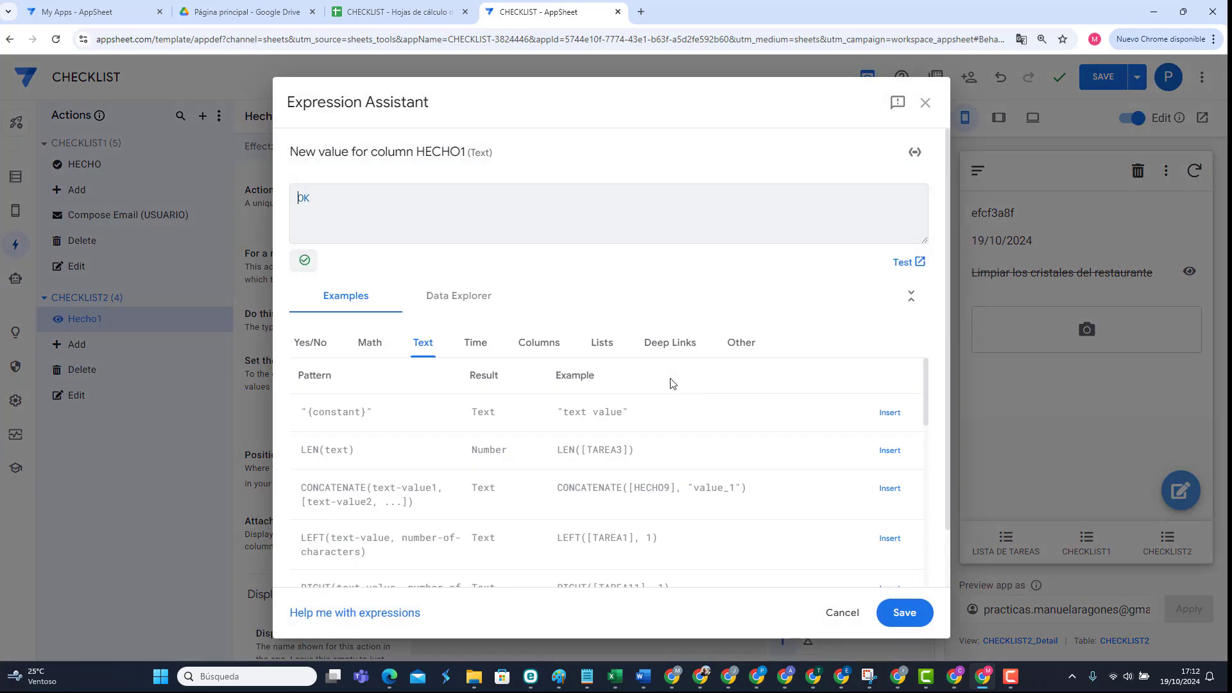
pyautogui.write('IF(')
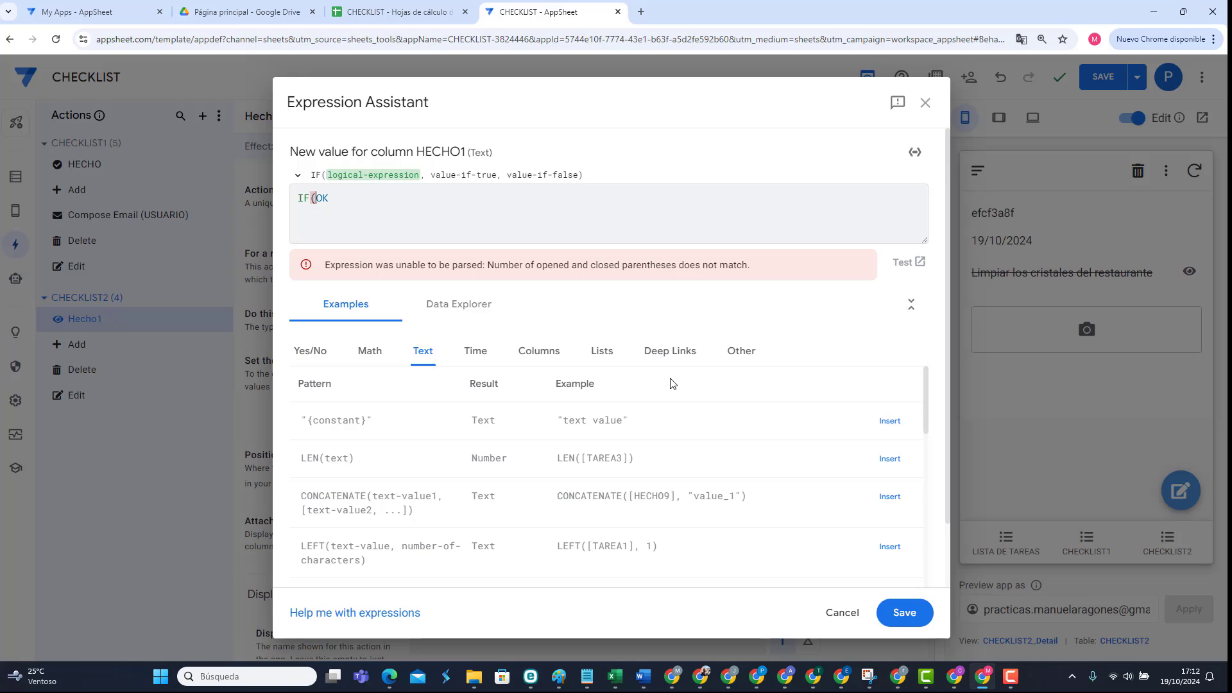
pyautogui.write('[HECHO1')
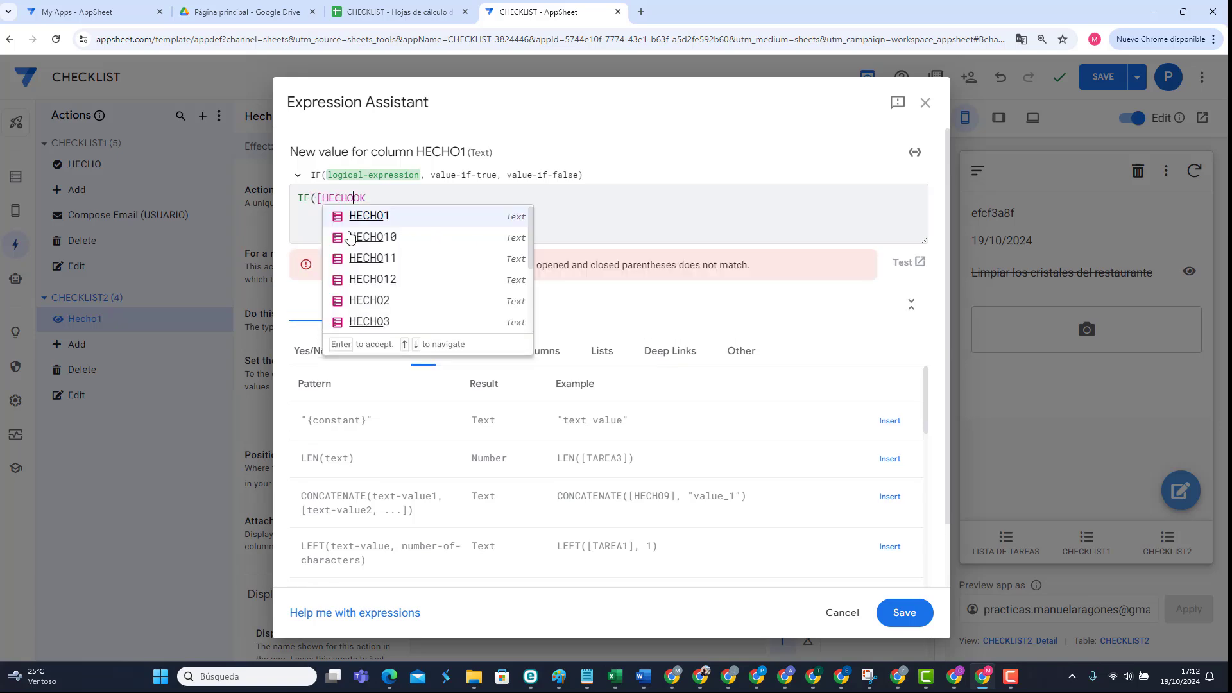
pyautogui.click(364, 218)
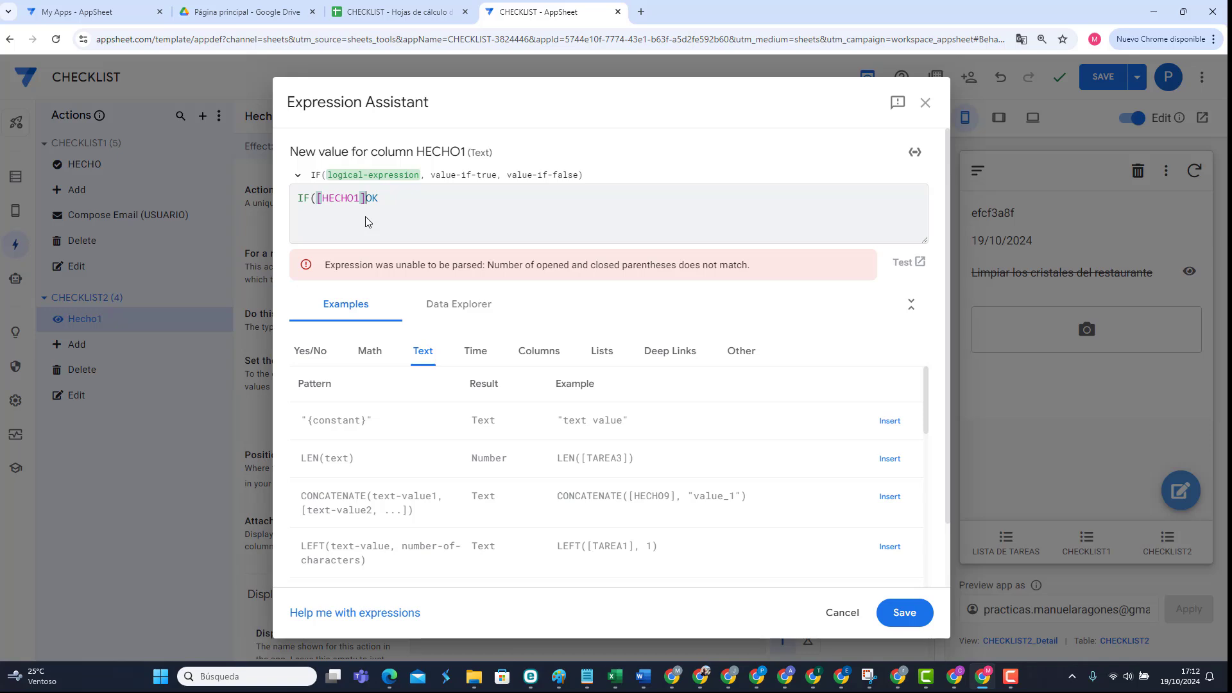
pyautogui.write('=')
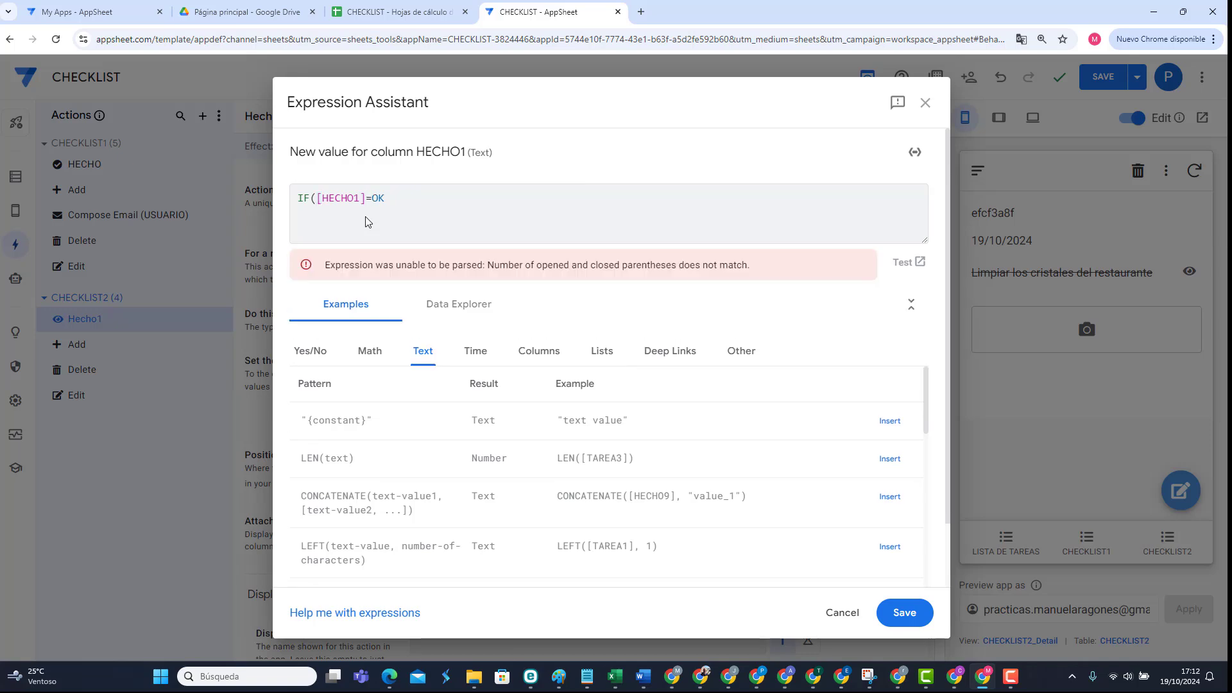
pyautogui.write('"')
pyautogui.press('End')
pyautogui.write('"')
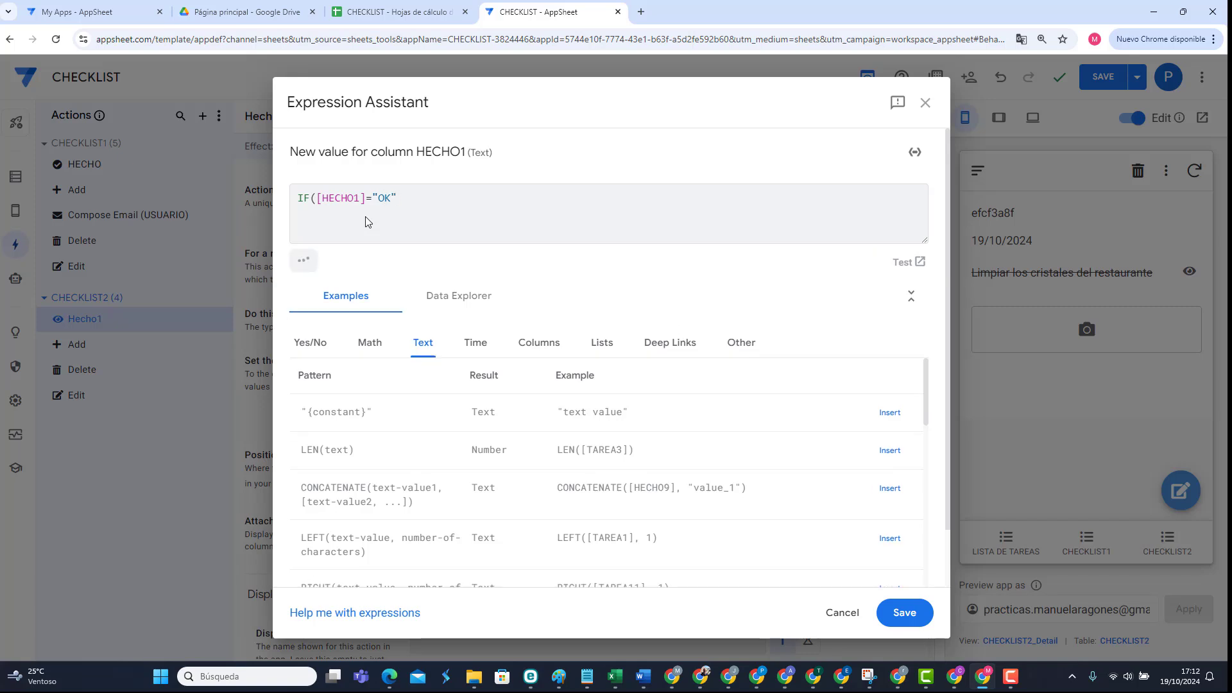
pyautogui.write(',')
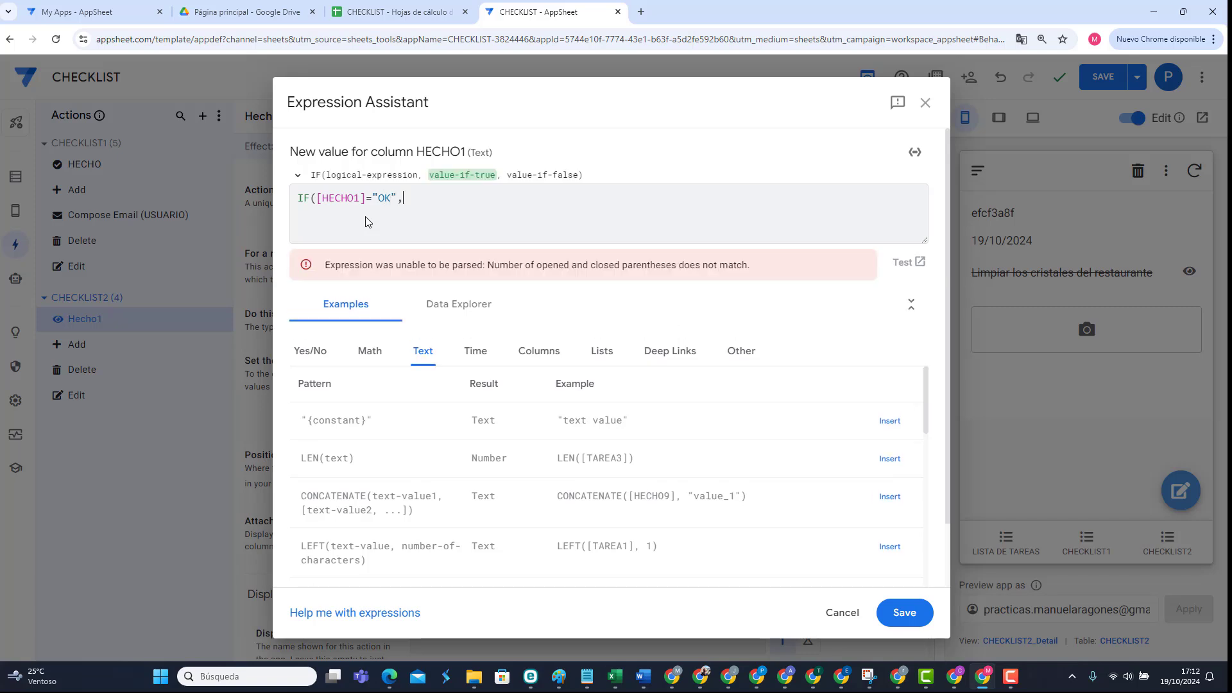
pyautogui.write('"","OK"')
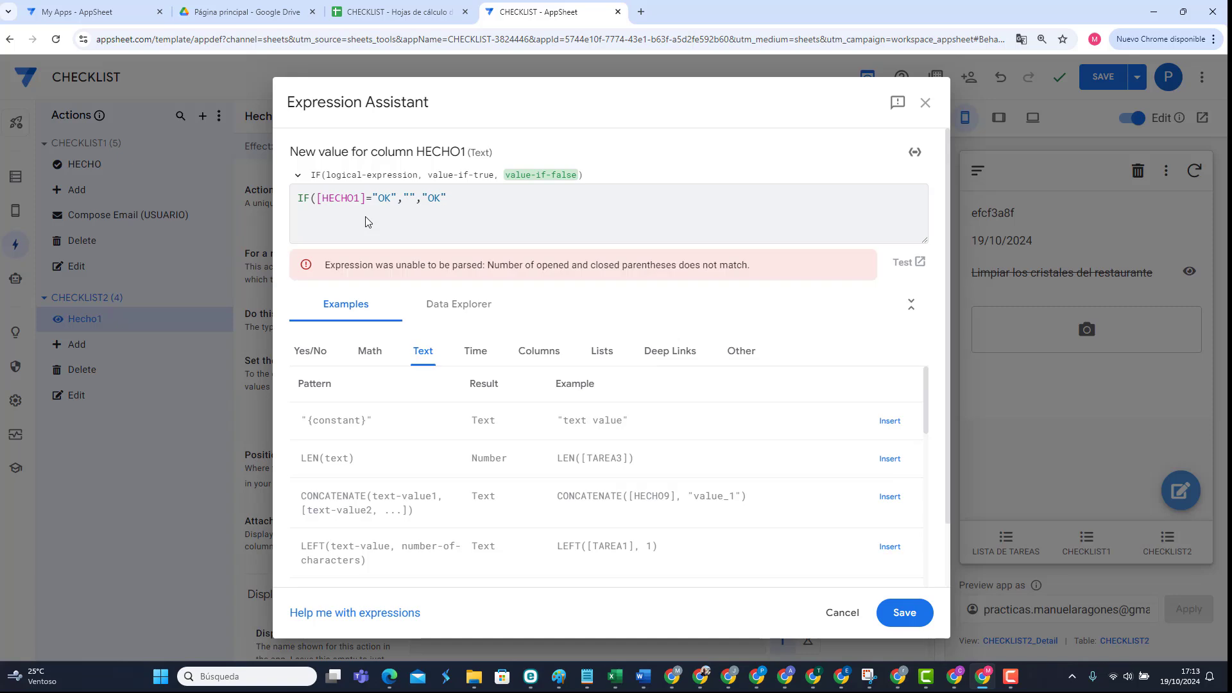
pyautogui.write(')')
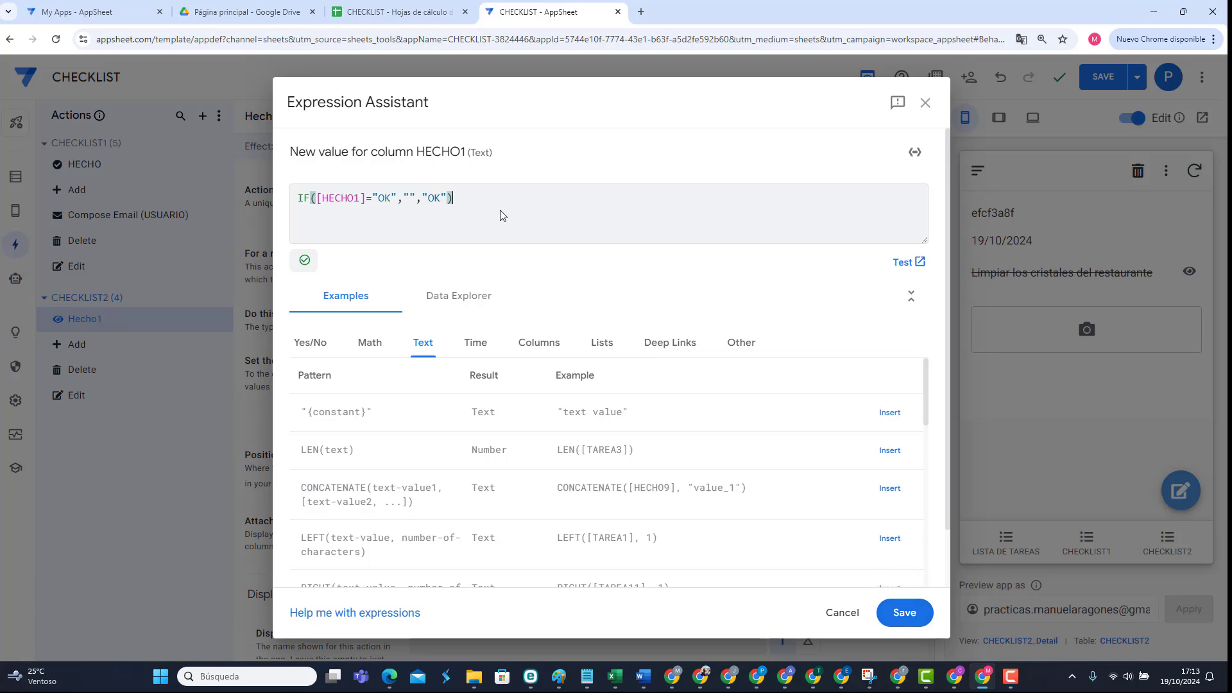
pyautogui.click(904, 612)
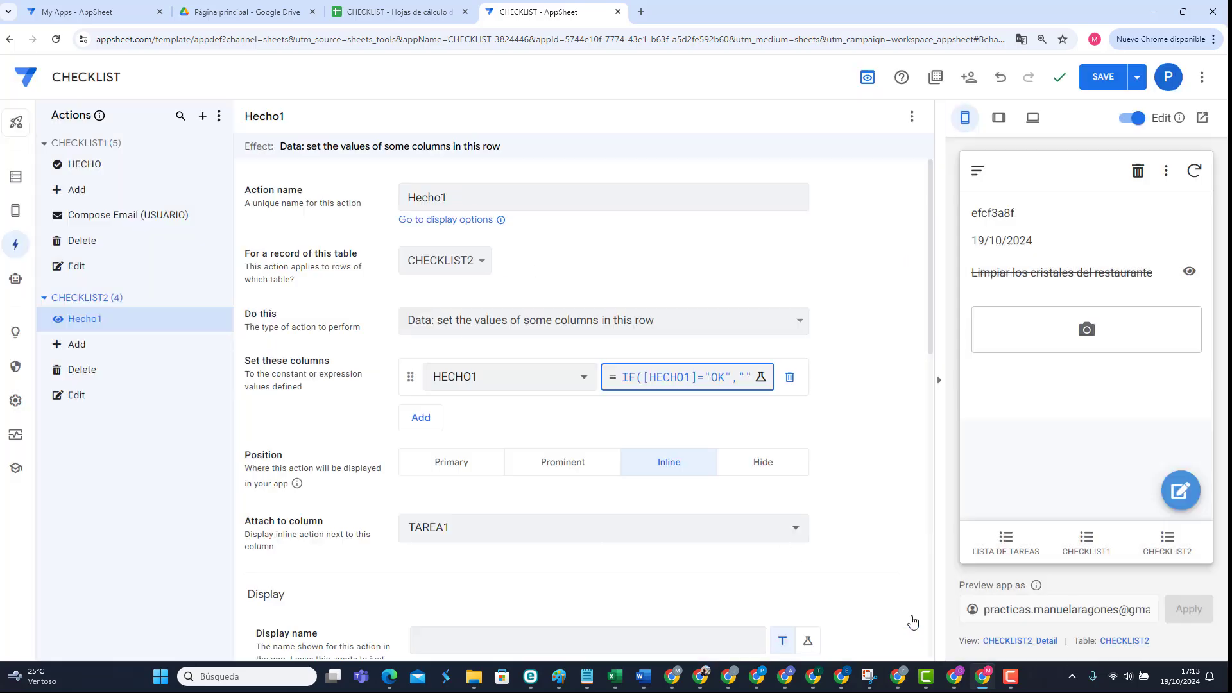
pyautogui.click(1102, 76)
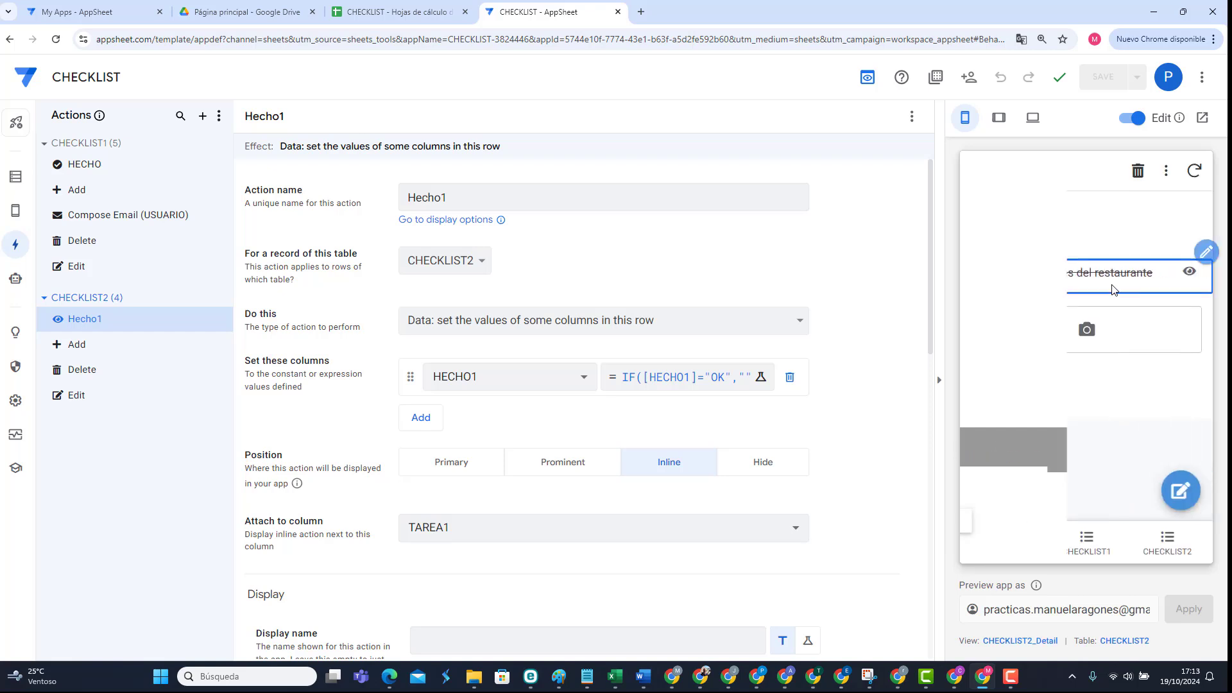
# Step: Test the Hecho1 action twice on TAREA1 in the app preview and check the photo field's file picker
pyautogui.click(1190, 275)
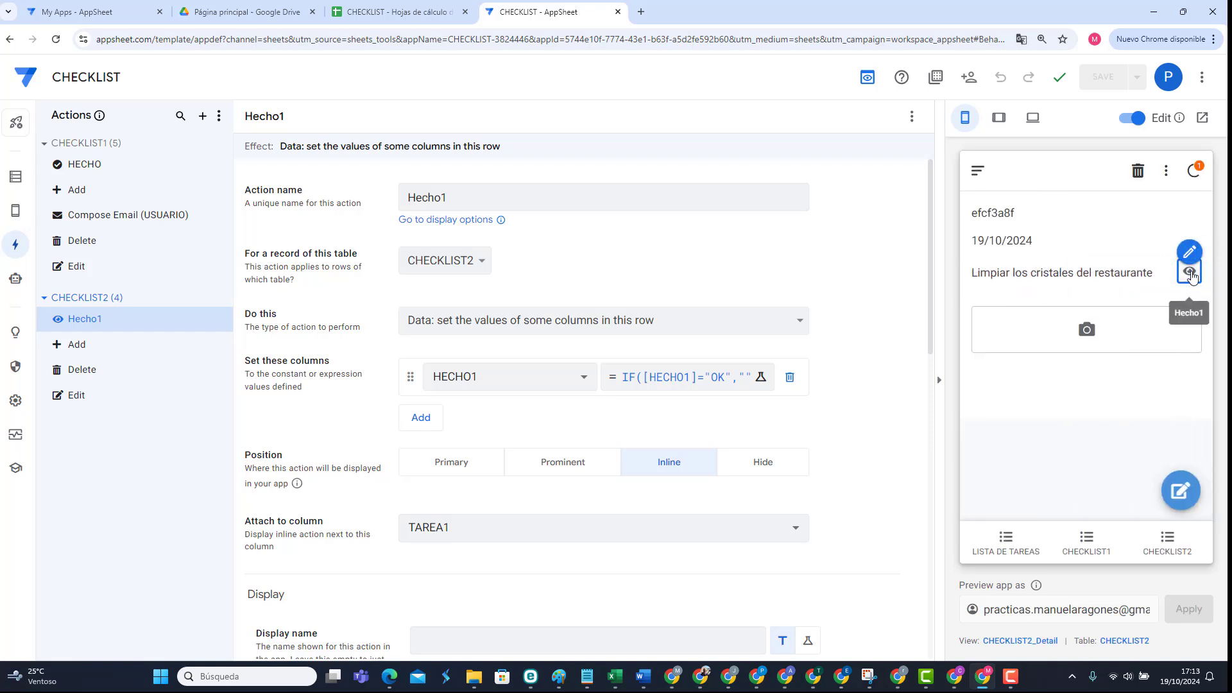
pyautogui.click(1190, 275)
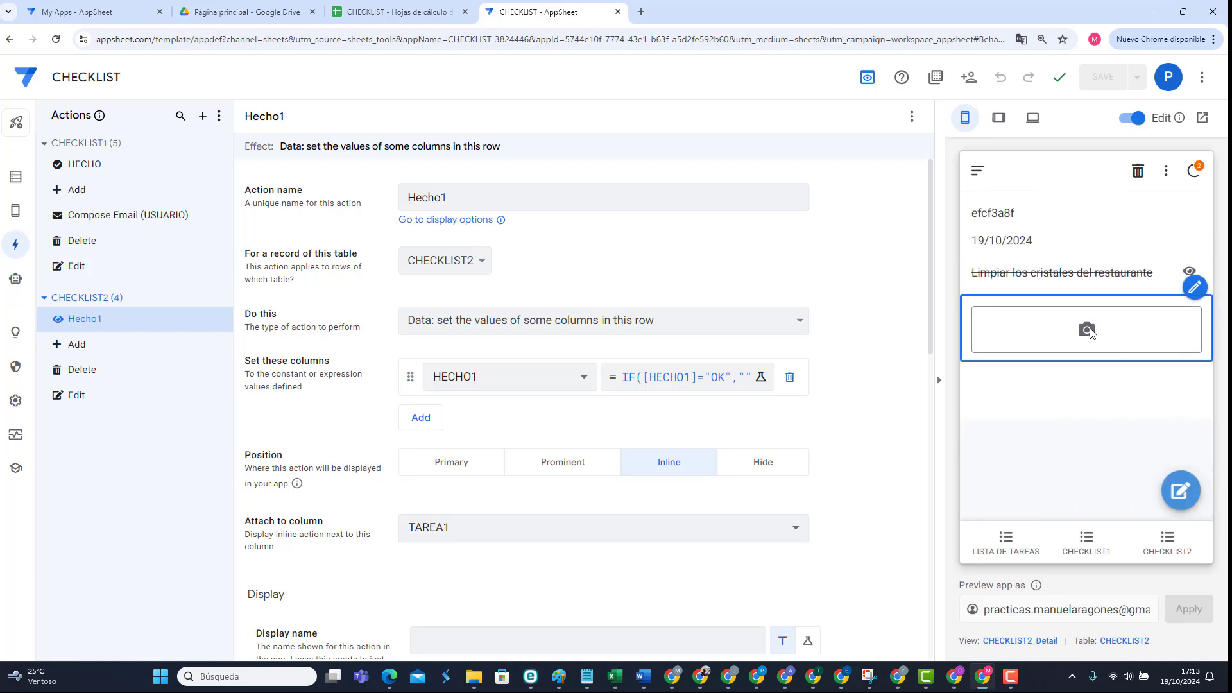
pyautogui.click(1089, 330)
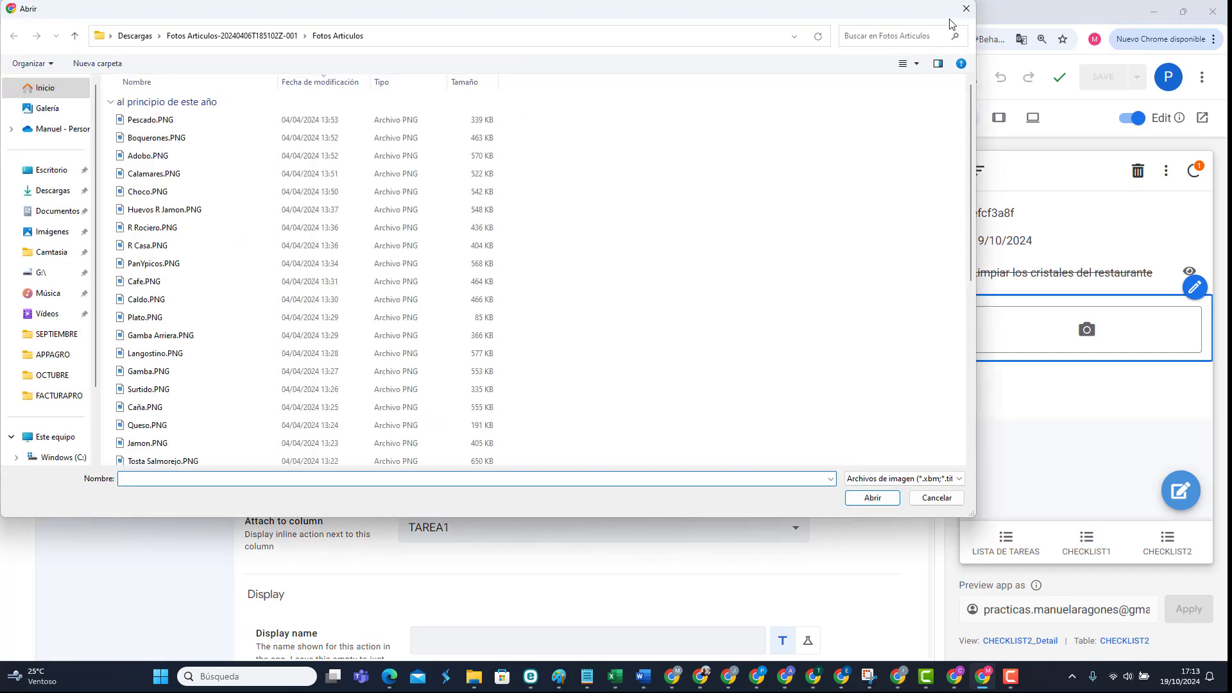
pyautogui.click(963, 9)
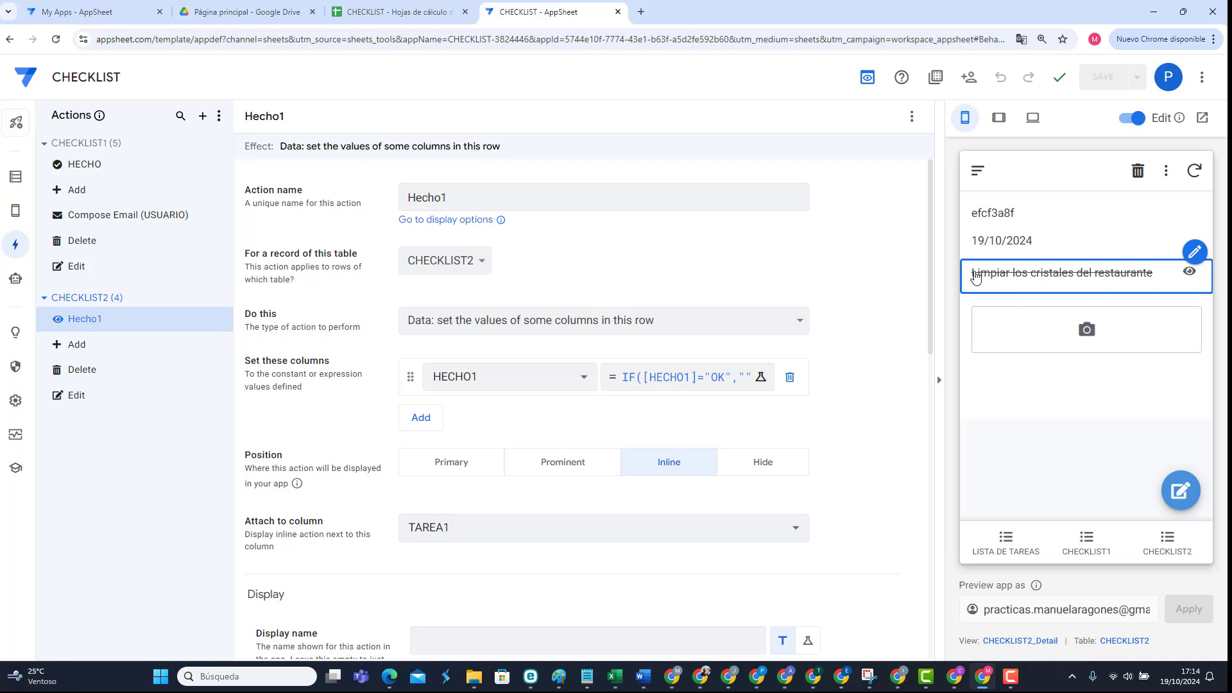
pyautogui.click(1087, 547)
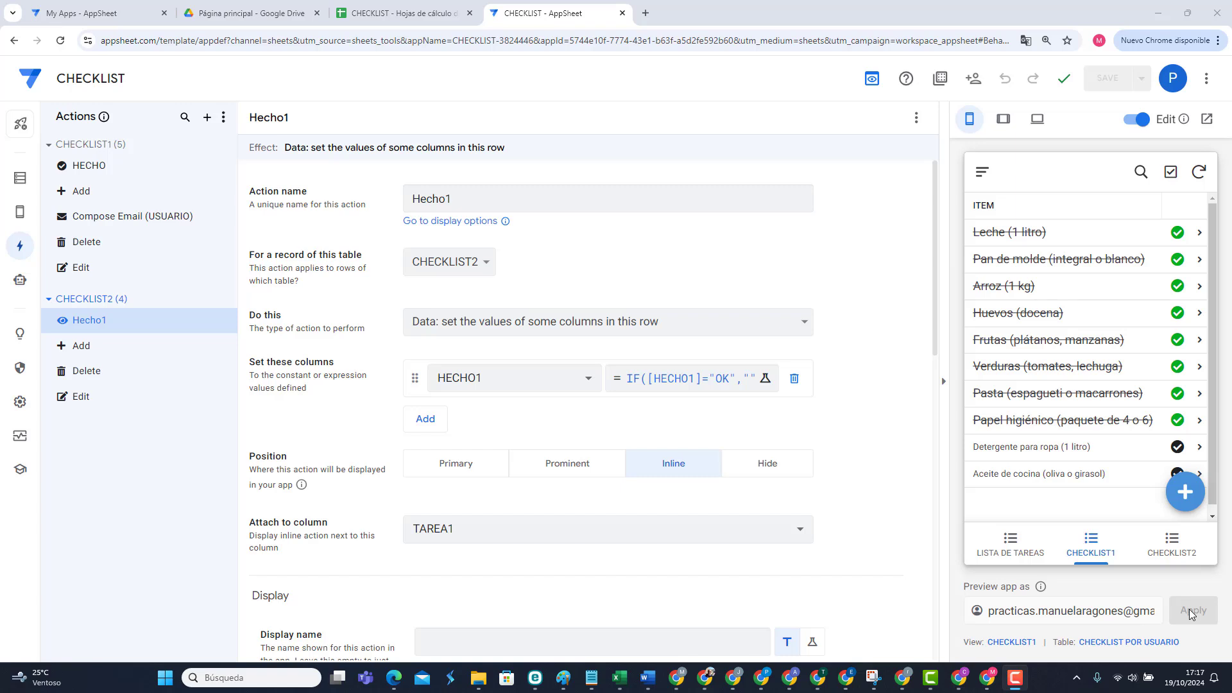
# Step: Switch to the CHECKLIST spreadsheet in Google Sheets and add a new sheet named TAREAS
pyautogui.click(439, 14)
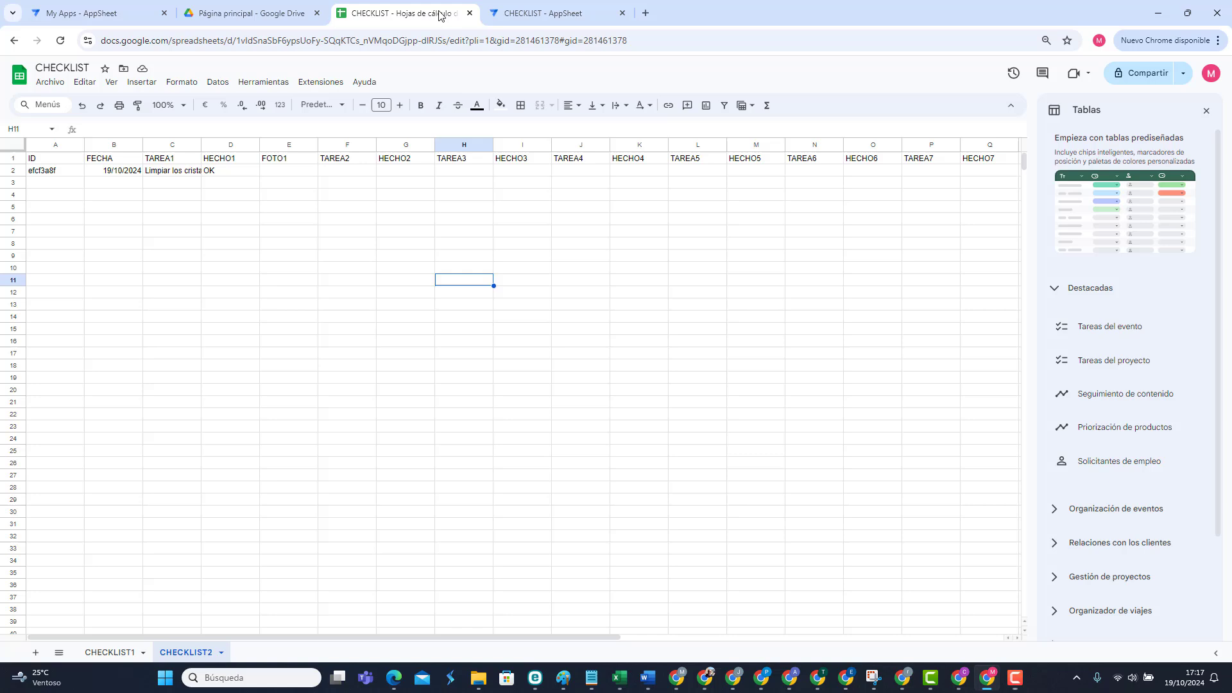
pyautogui.click(35, 653)
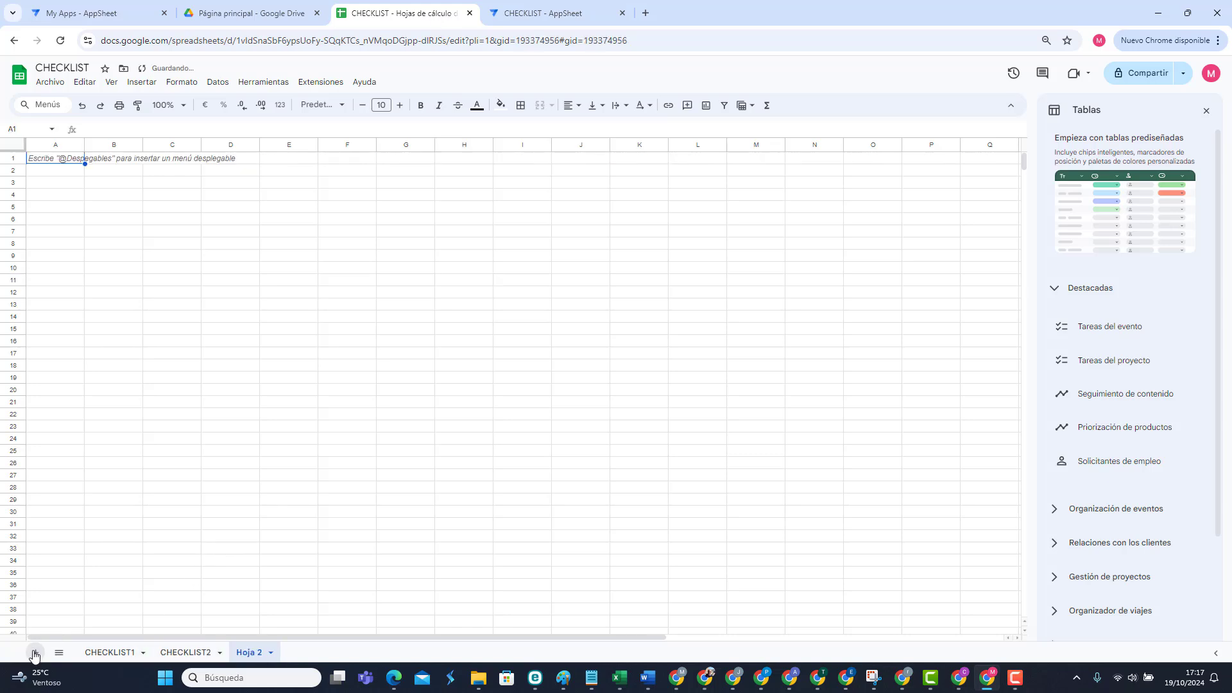
pyautogui.doubleClick(249, 655)
pyautogui.moveTo(1053, 399)
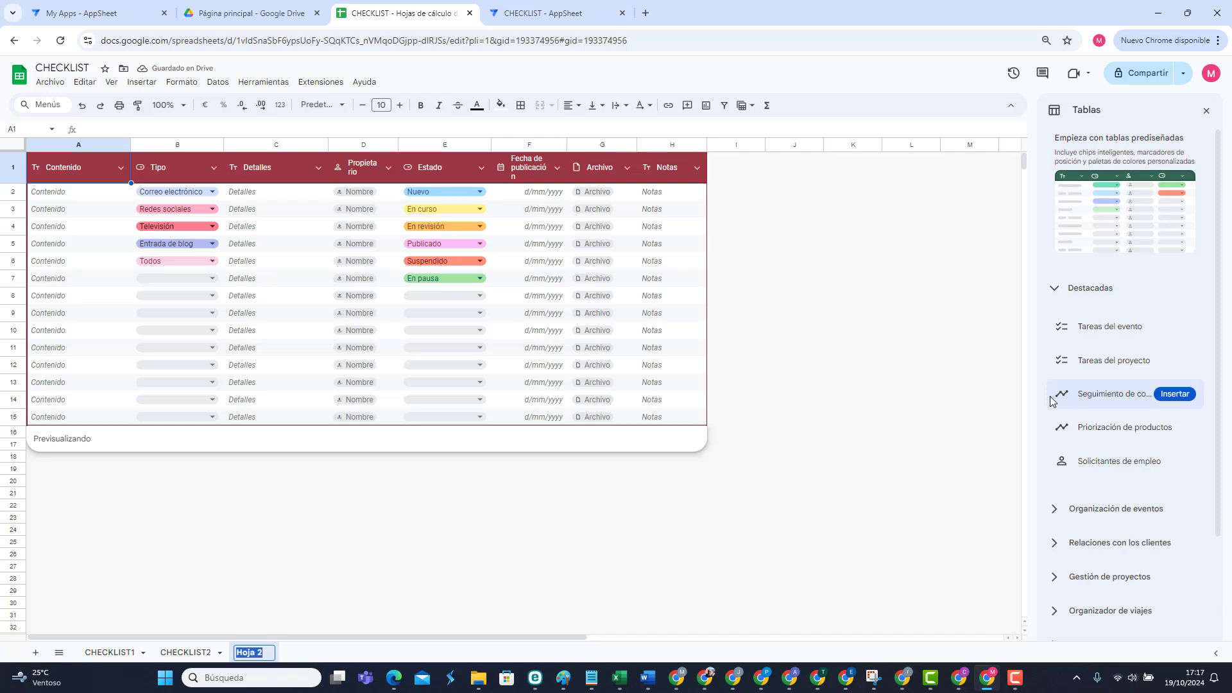
pyautogui.write('TARE')
pyautogui.write('TAREAS')
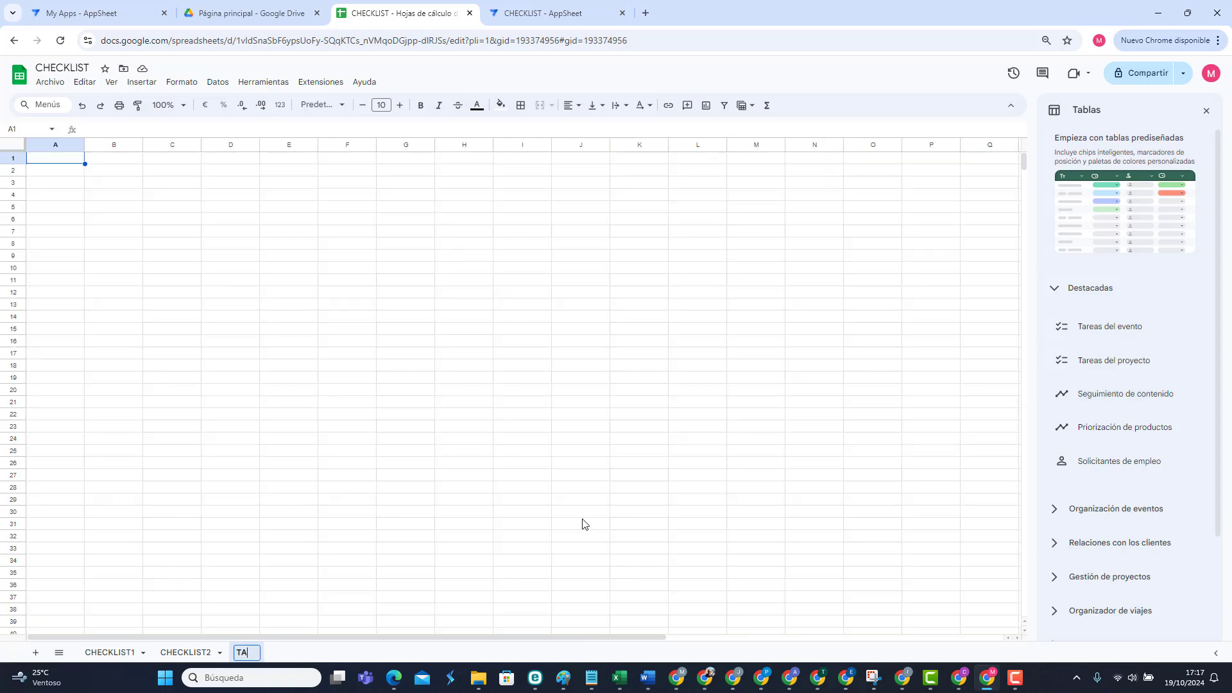
pyautogui.click(218, 455)
# Step: Enter the headers IDTAREA, USUARIO and DESTINATARIO in cells A1 to C1 of the TAREAS sheet
pyautogui.click(58, 159)
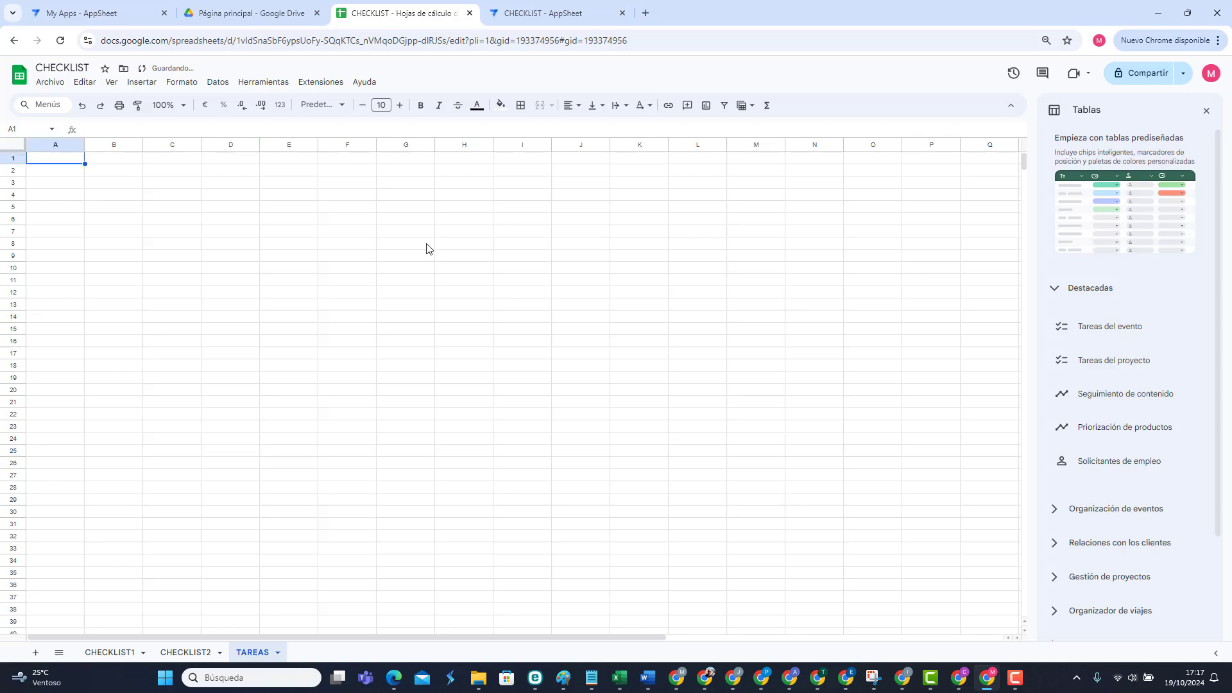
pyautogui.write('IDTAREA')
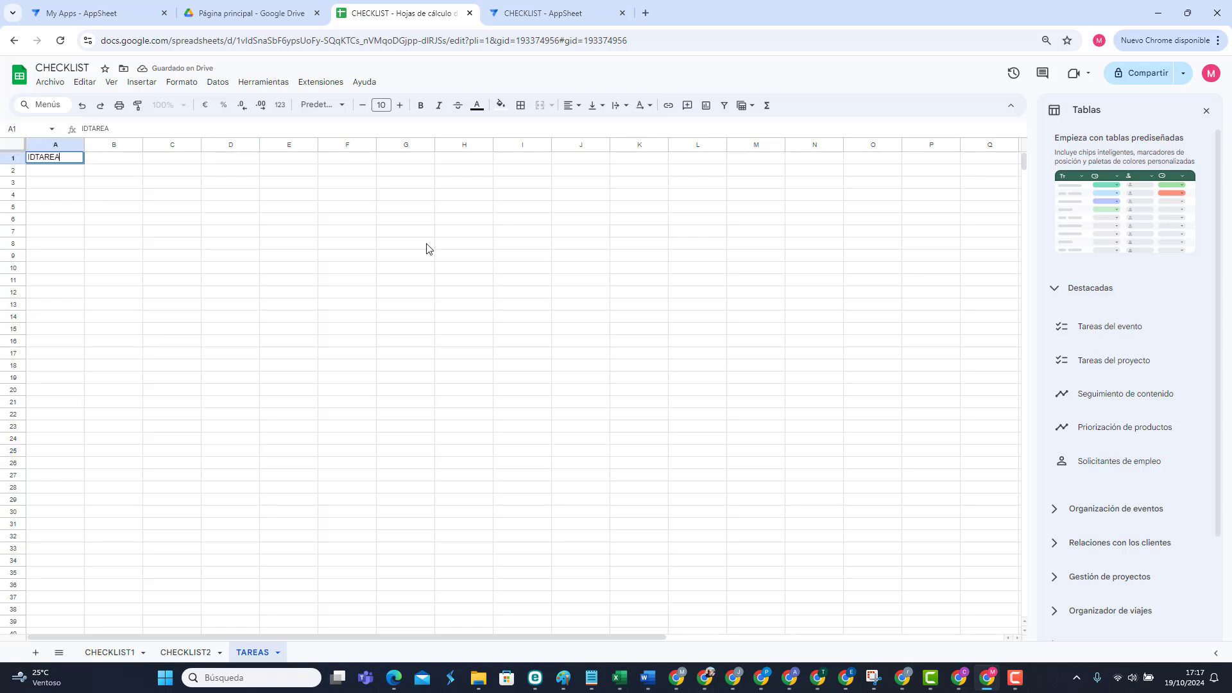
pyautogui.press('Tab')
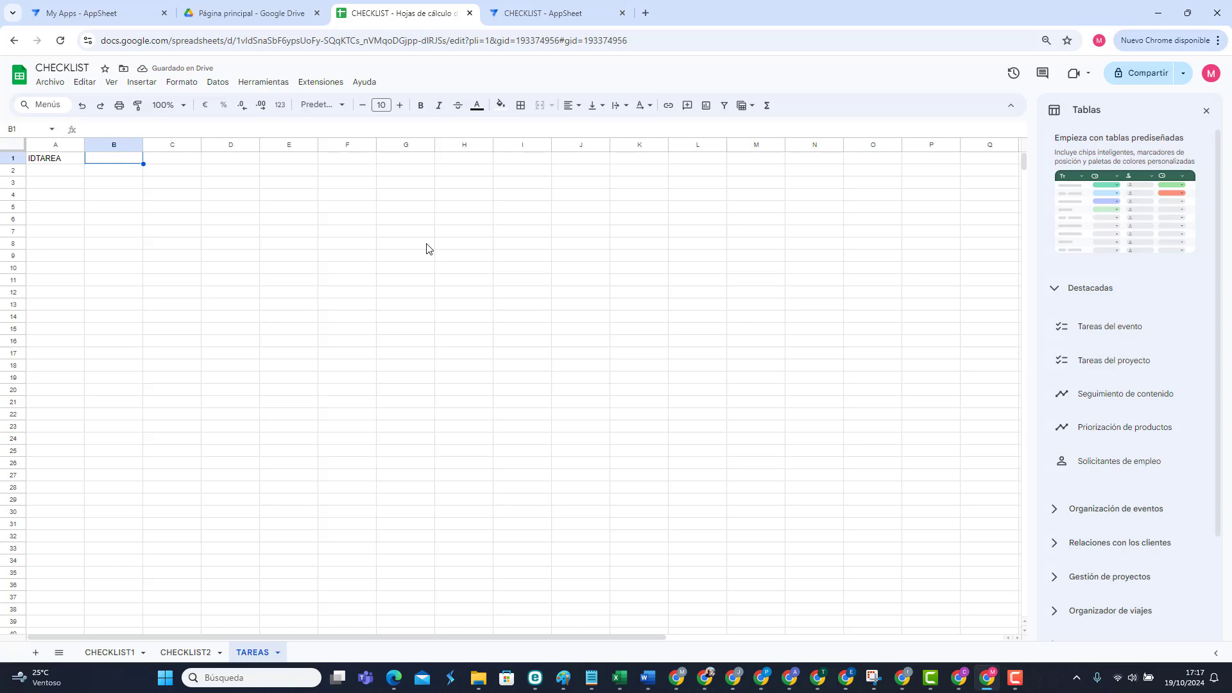
pyautogui.write('USUARIO')
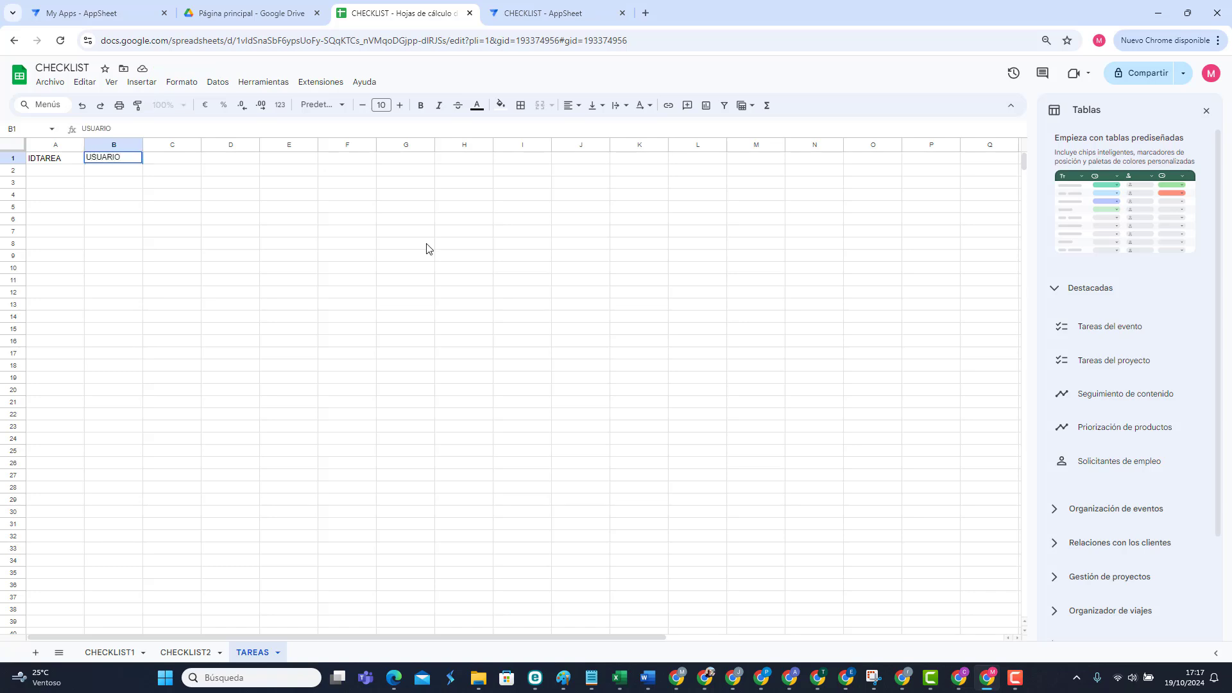
pyautogui.press('Tab')
pyautogui.write('DESTINA')
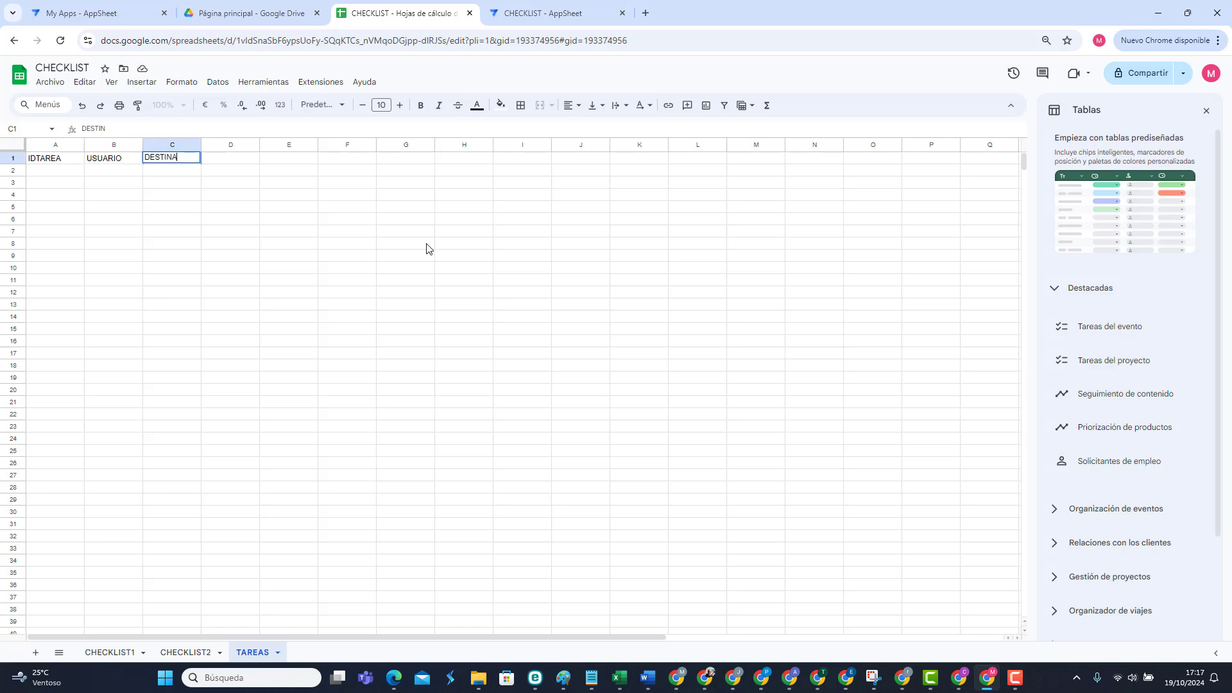
pyautogui.write('TARIO')
pyautogui.press('Tab')
# Step: Enter the headers TAREA, DESCRIPCIÓN and OBSERVACIONES in cells D1 to F1 and widen column F to fit its header
pyautogui.write('TAR')
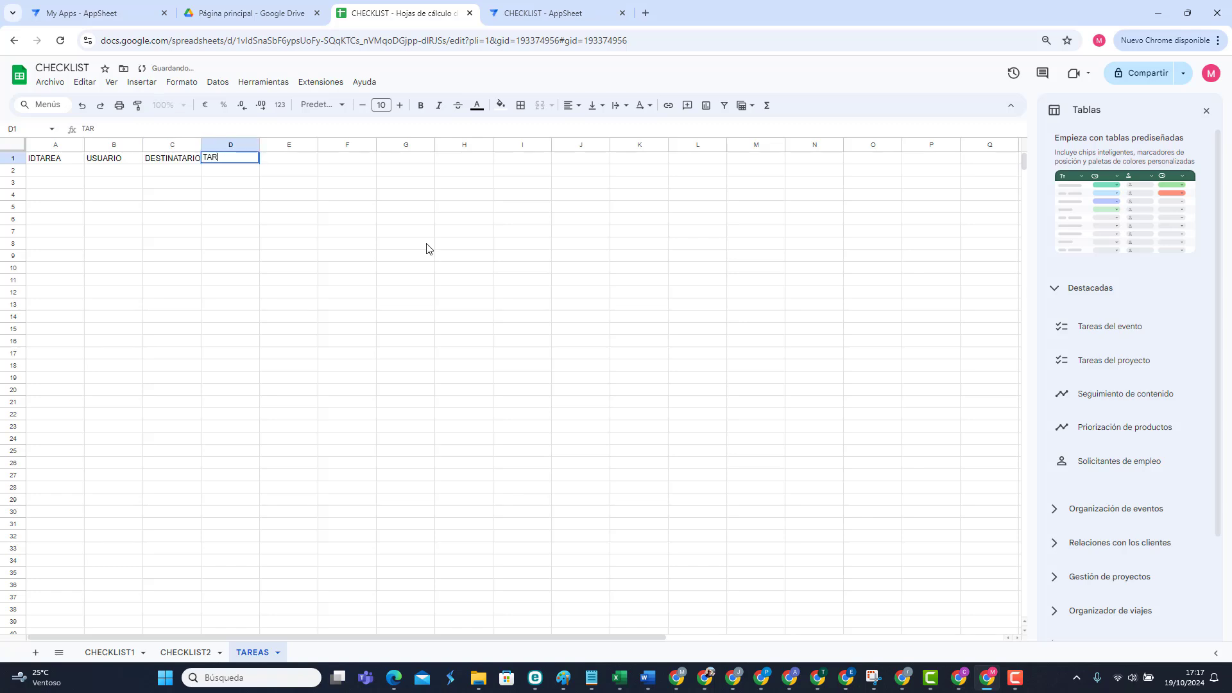
pyautogui.write('EA')
pyautogui.press('Tab')
pyautogui.write('DES')
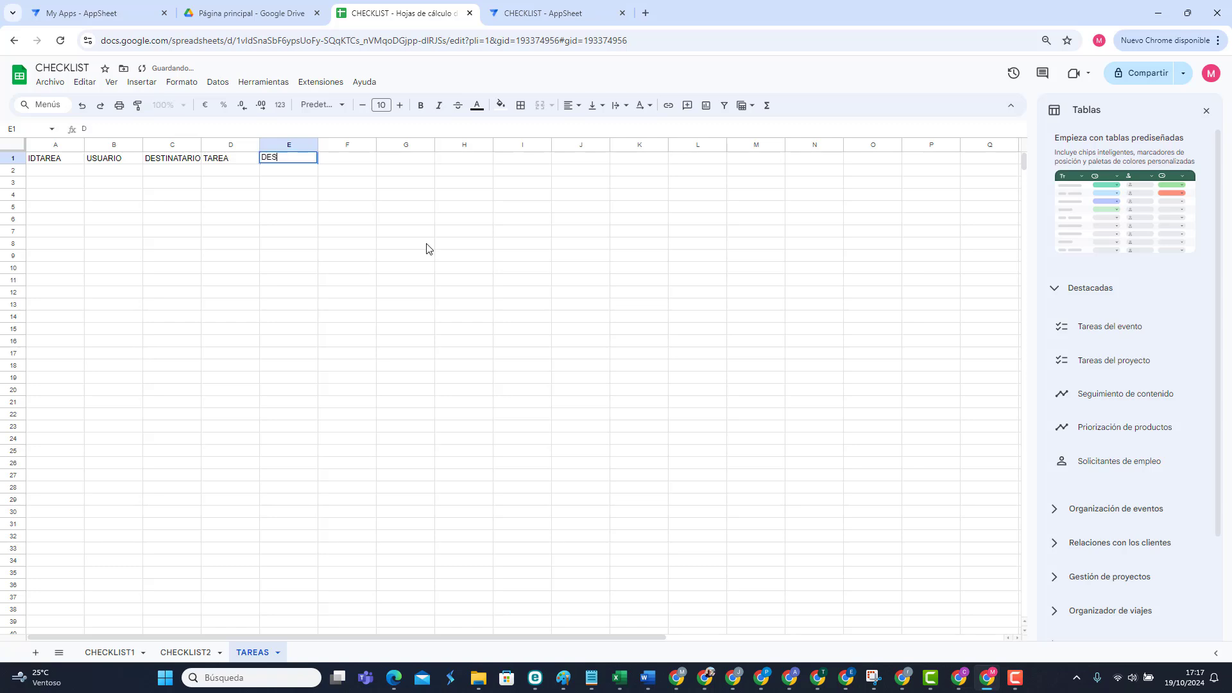
pyautogui.write('CRIPCIÓN')
pyautogui.press('Tab')
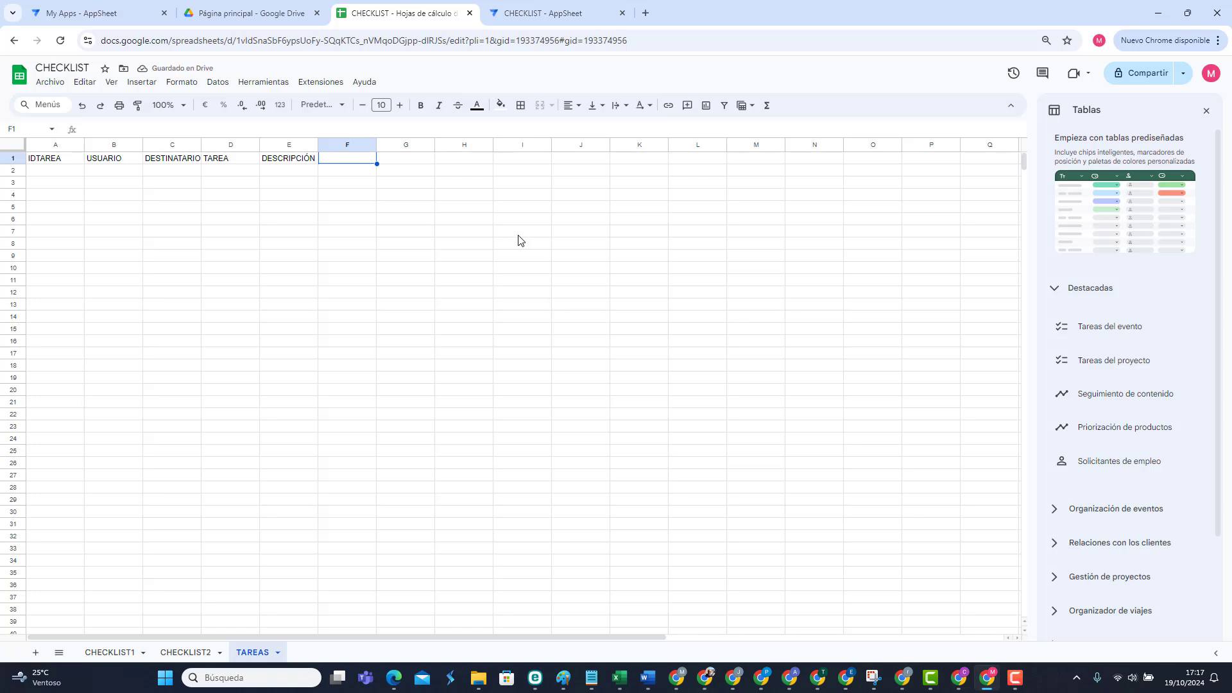
pyautogui.write('OB')
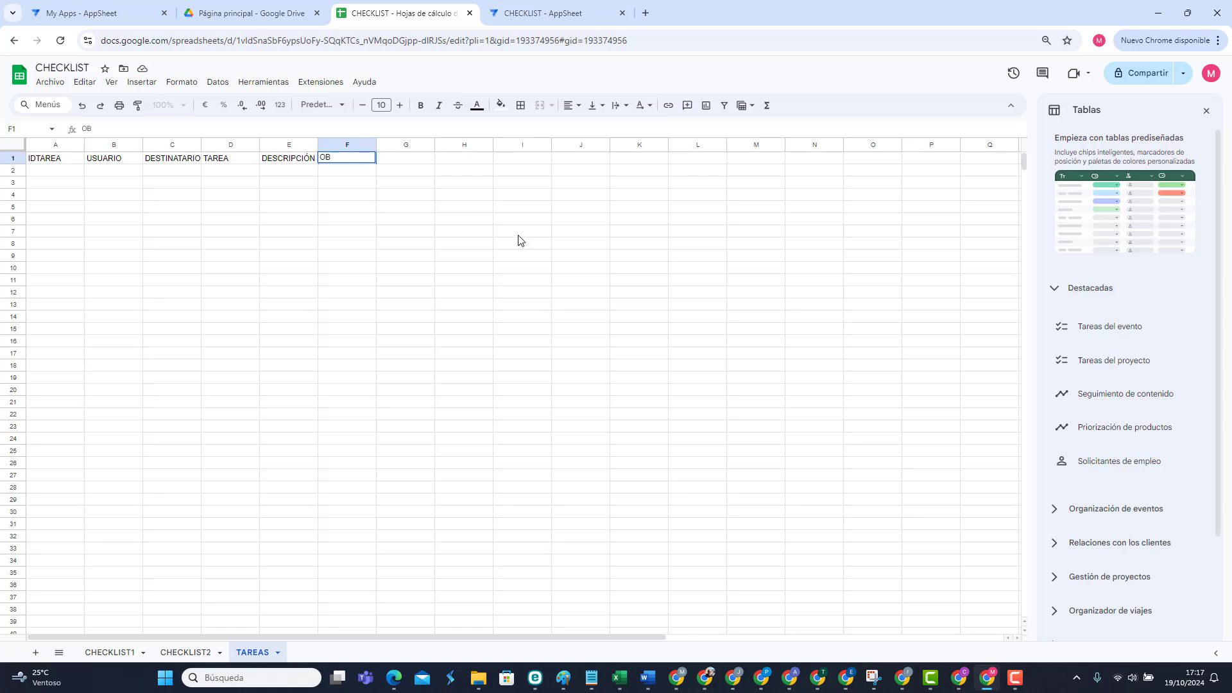
pyautogui.write('SERVACIOHNES')
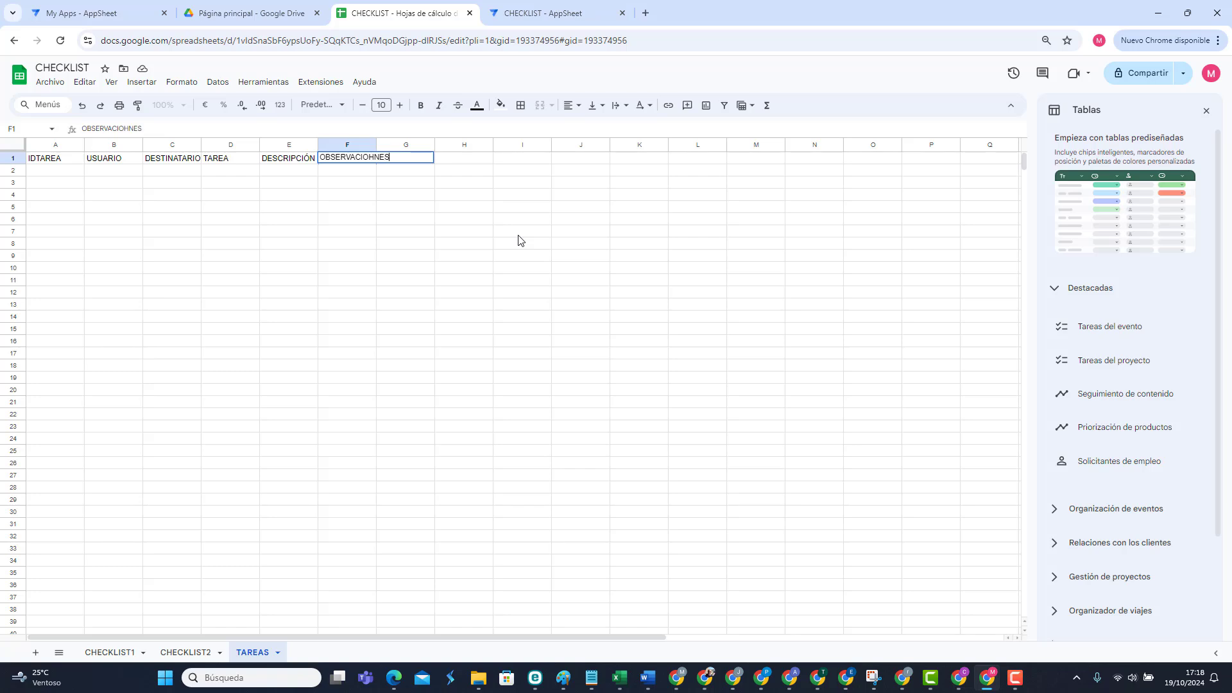
pyautogui.press('BackSpace')
pyautogui.press('BackSpace')
pyautogui.write('NES')
pyautogui.click(517, 238)
pyautogui.moveTo(375, 145); pyautogui.dragTo(393, 146)
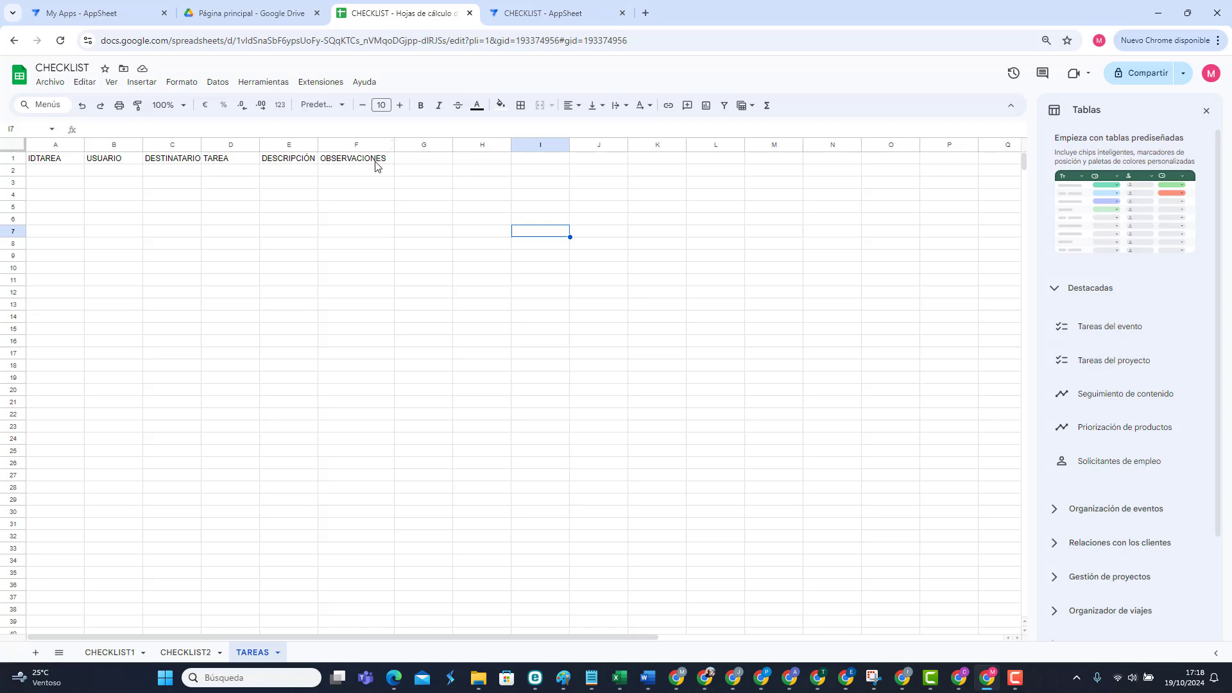
pyautogui.click(428, 163)
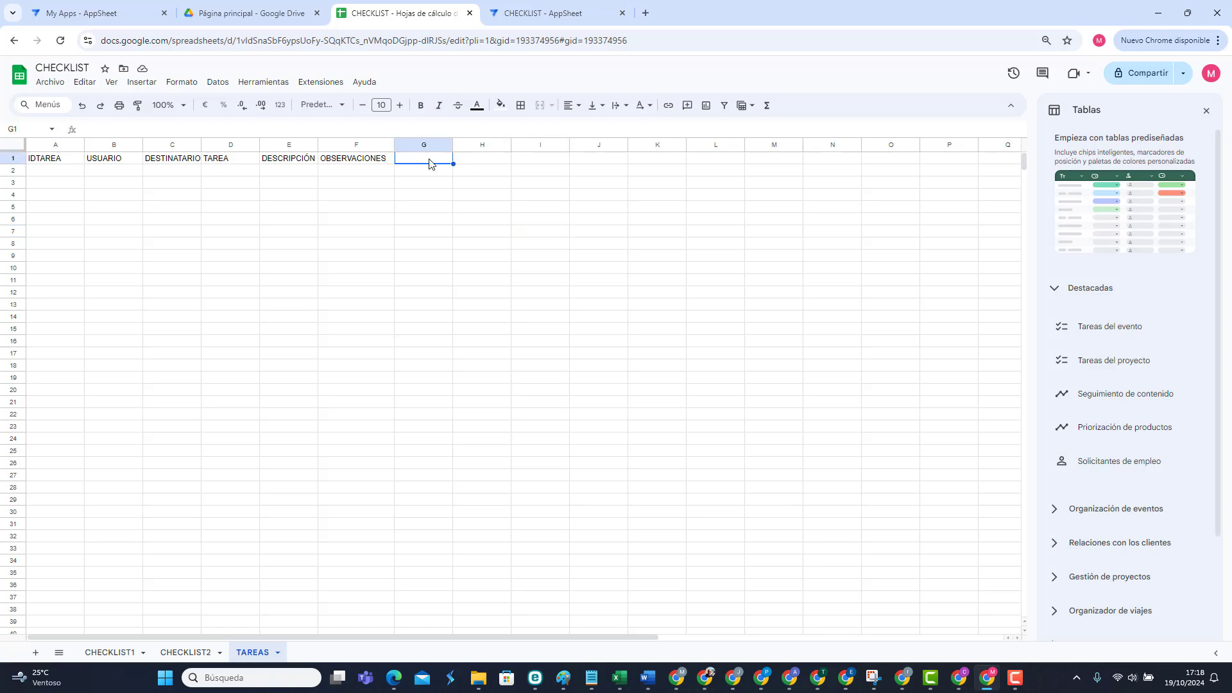
pyautogui.click(179, 163)
pyautogui.click(121, 164)
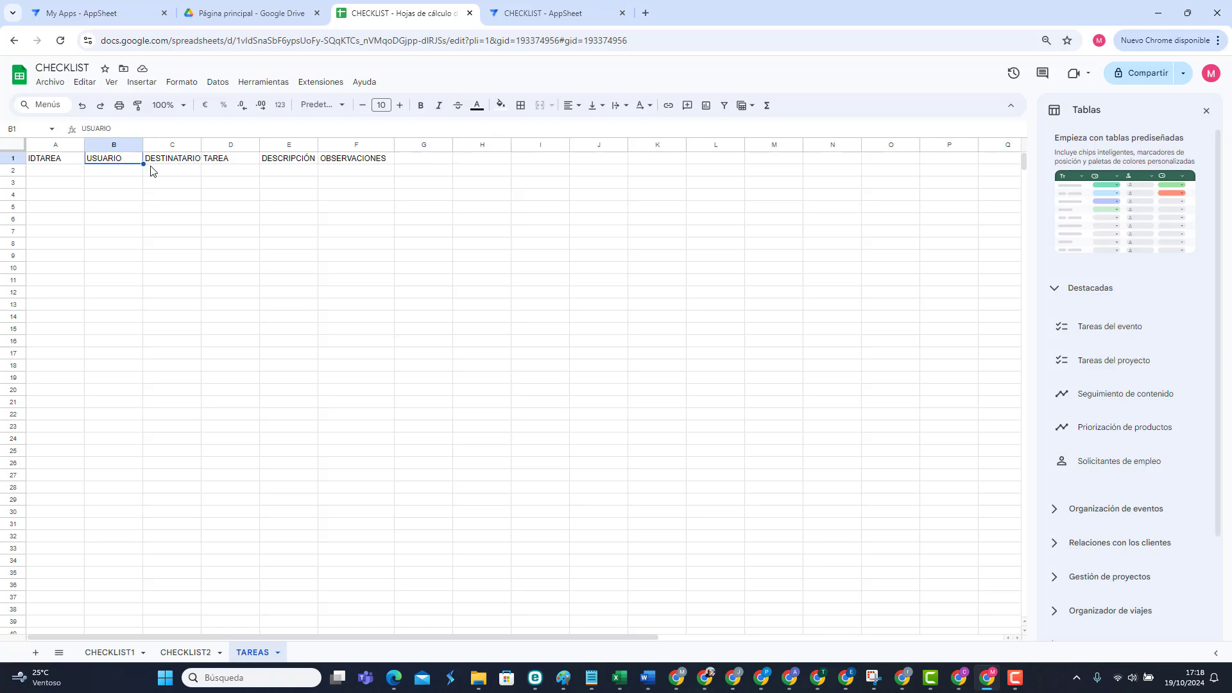
pyautogui.click(165, 167)
pyautogui.click(122, 163)
pyautogui.click(164, 166)
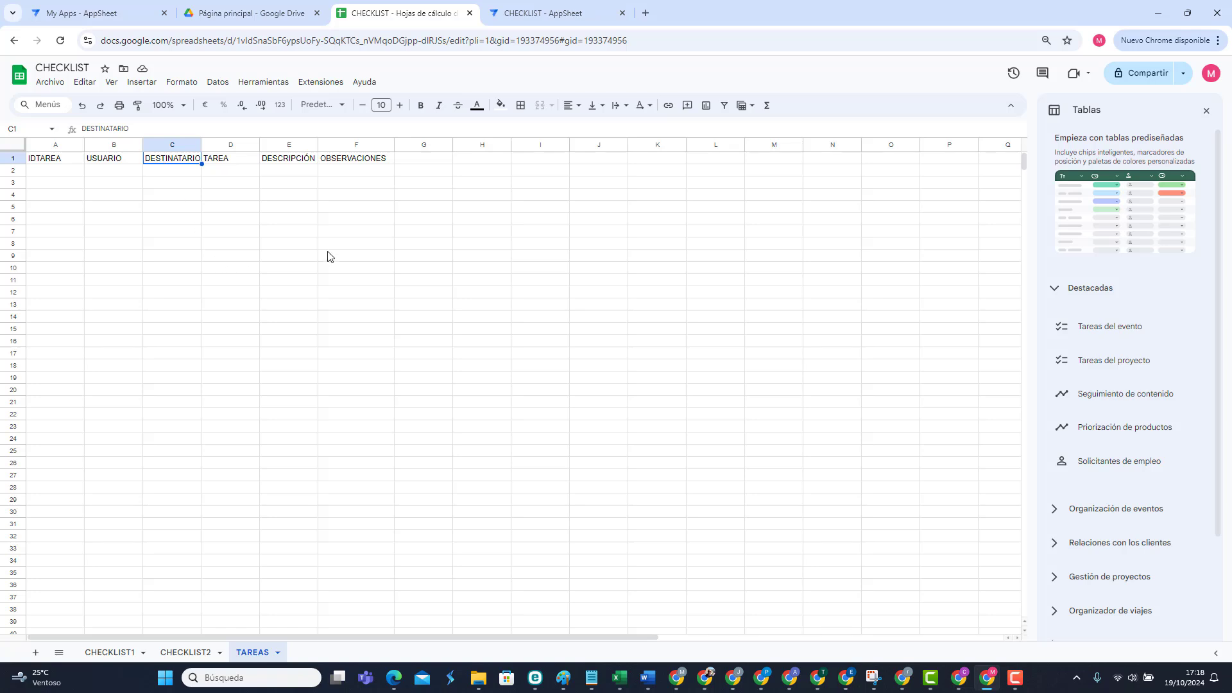
# Step: Insert an empty column after column C in the TAREAS sheet and move the DESTINATARIO header to D1
pyautogui.click(174, 148)
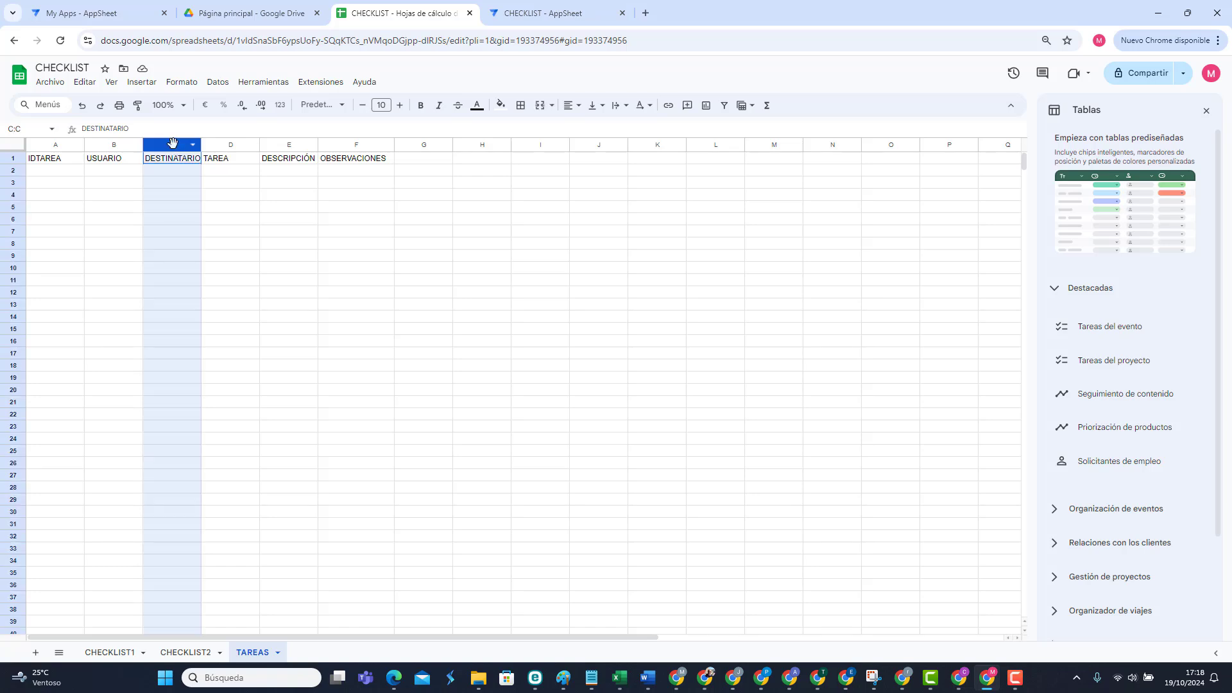
pyautogui.rightClick(173, 147)
pyautogui.click(238, 257)
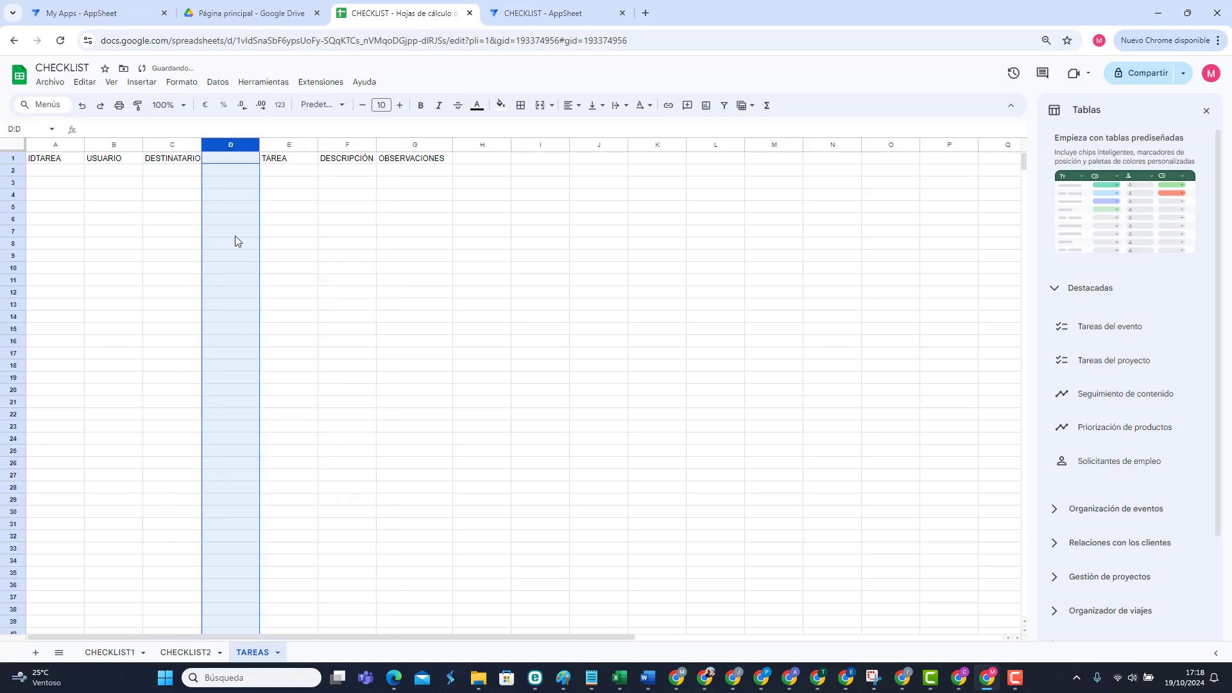
pyautogui.click(165, 166)
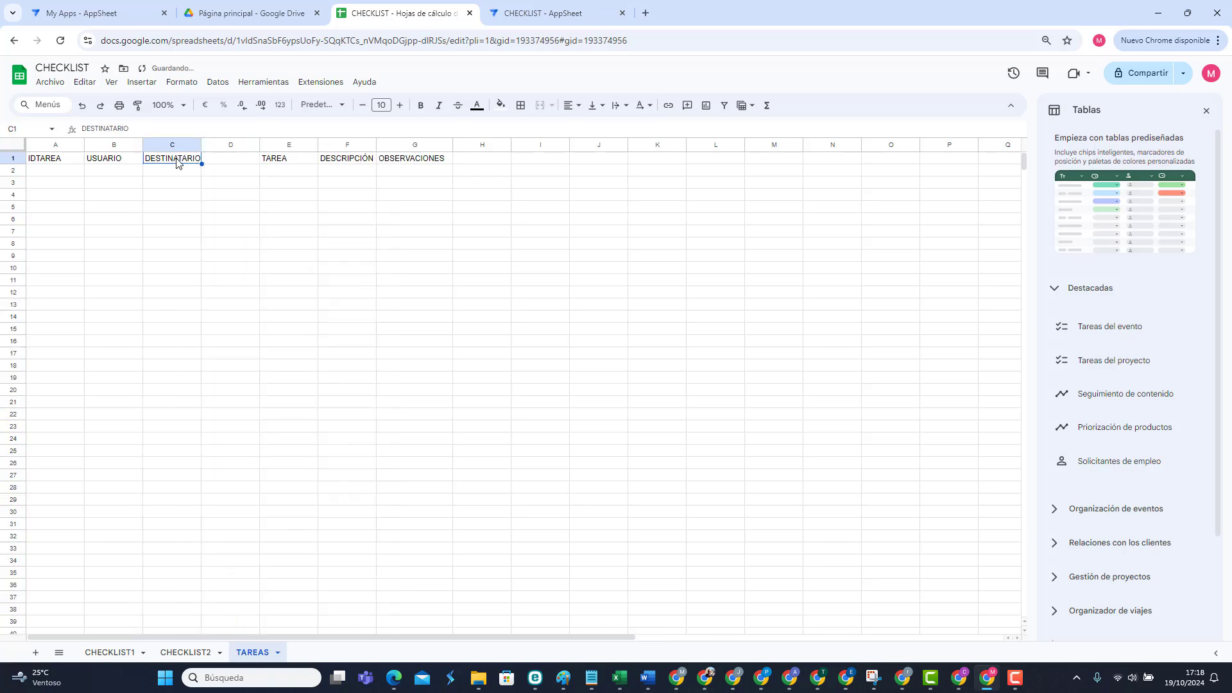
pyautogui.moveTo(173, 160); pyautogui.dragTo(228, 164)
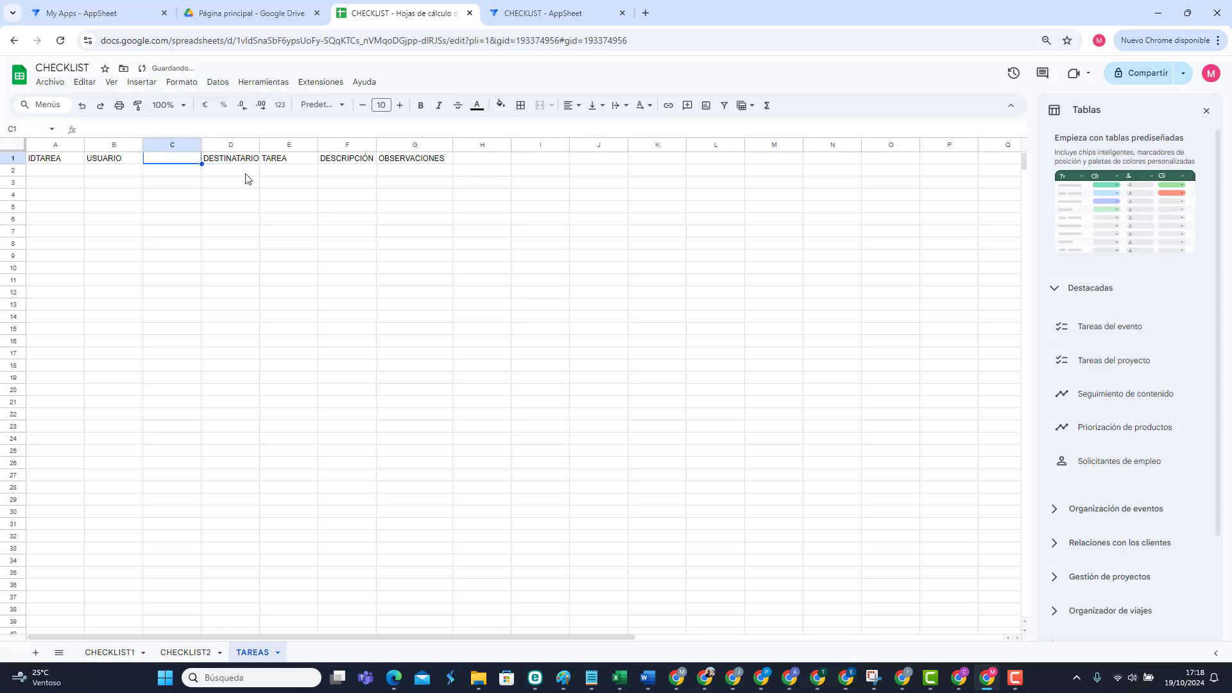
# Step: Enter the header DEPARTAMENTO in cell C1 of the TAREAS sheet
pyautogui.write('DAPAR')
pyautogui.press('BackSpace')
pyautogui.write('EPARTAMENTO')
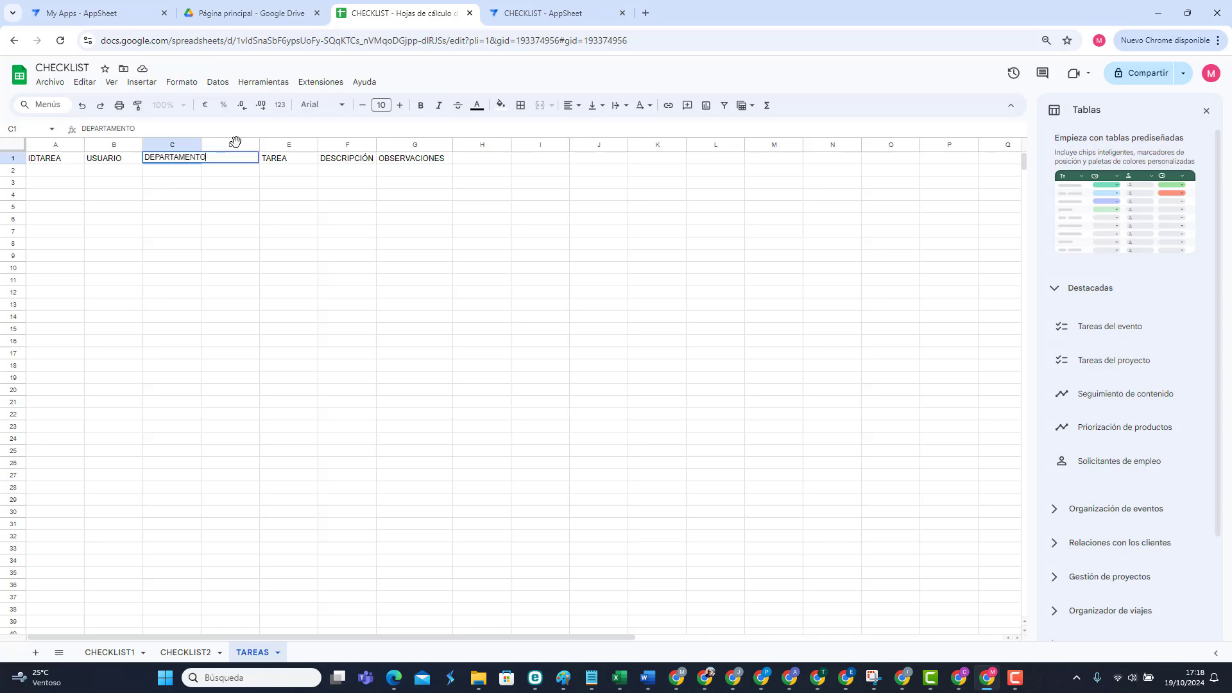
pyautogui.click(352, 354)
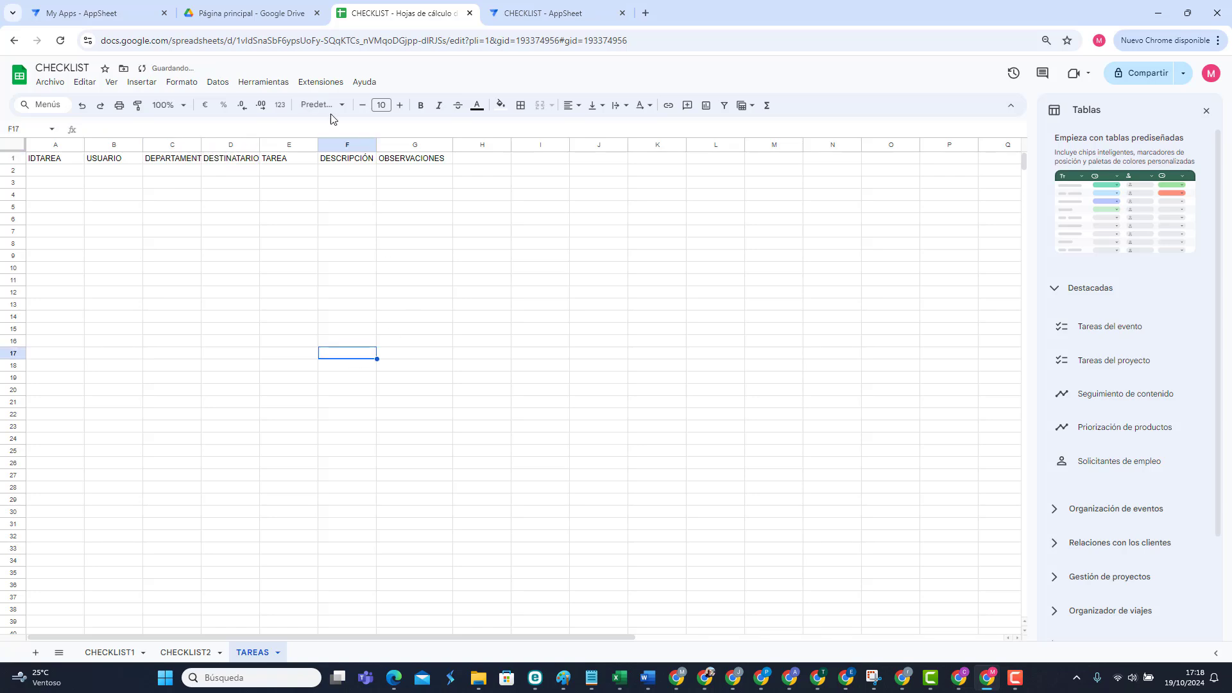
# Step: Switch to the CHECKLIST app in AppSheet and add the suggested TAREAS table to its data
pyautogui.click(536, 13)
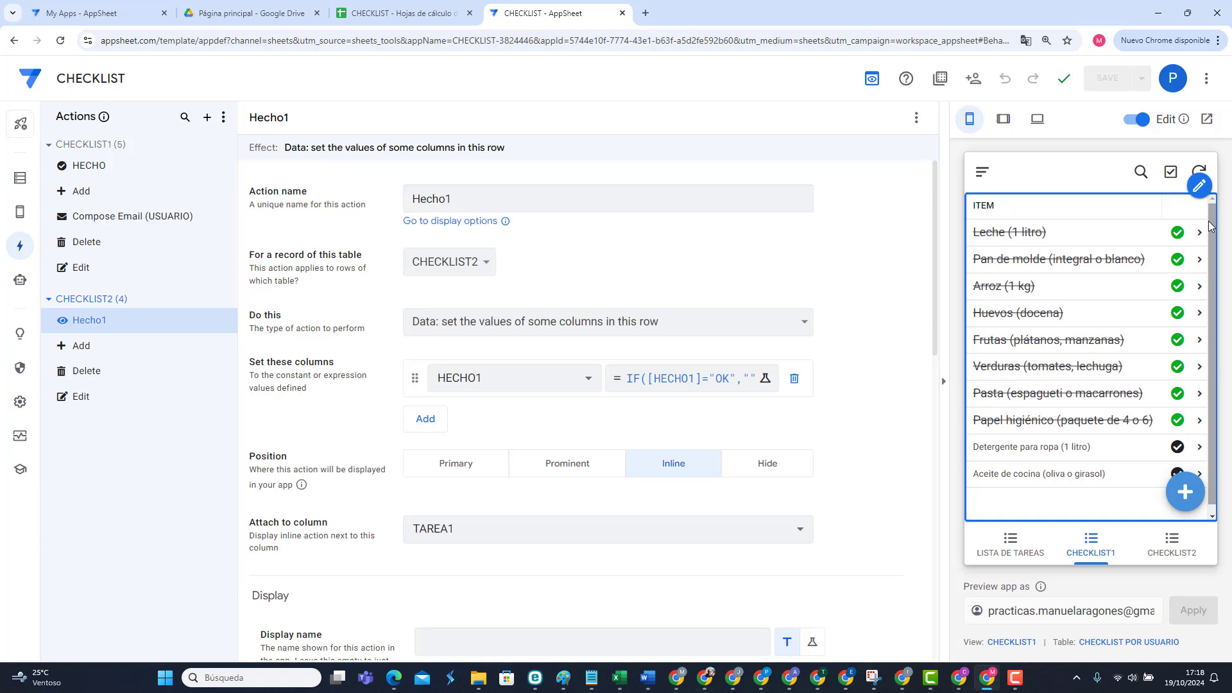
pyautogui.click(18, 182)
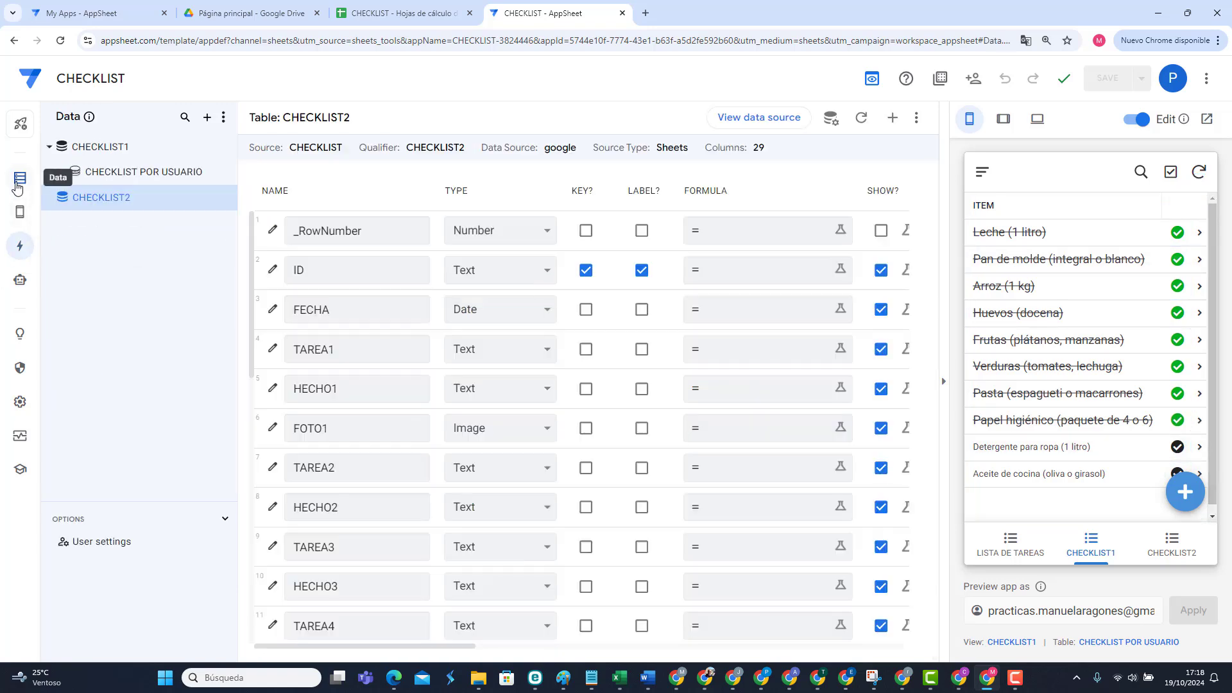
pyautogui.click(206, 117)
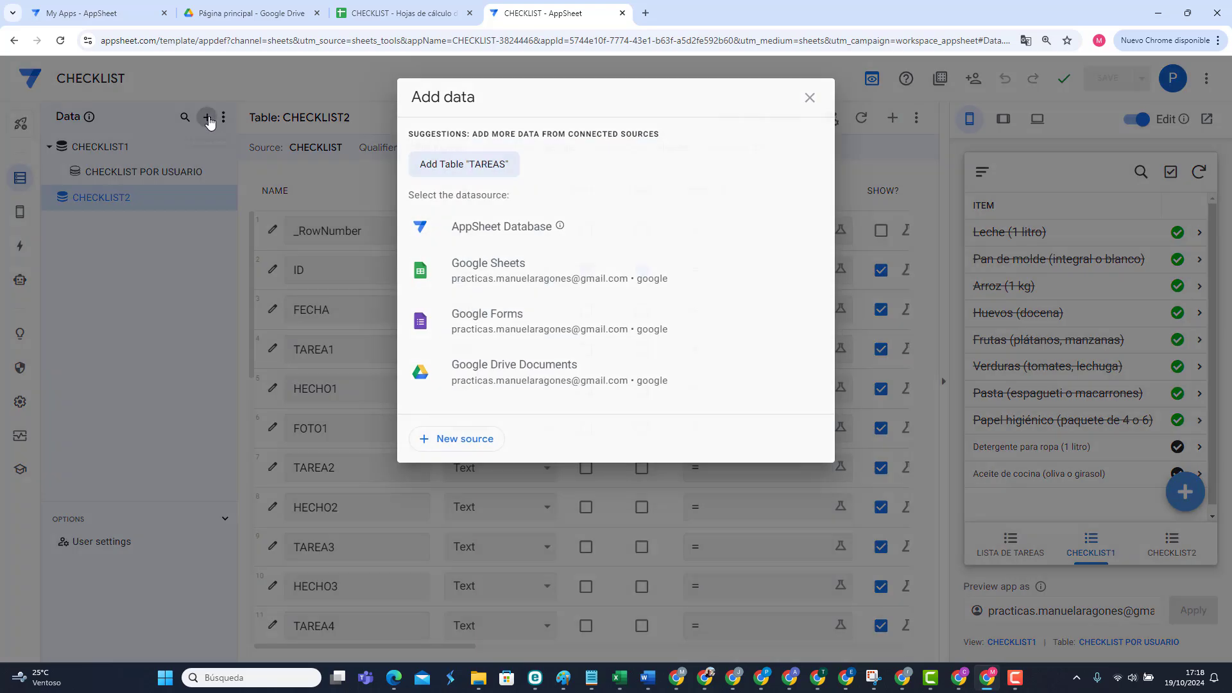
pyautogui.click(476, 168)
pyautogui.click(791, 341)
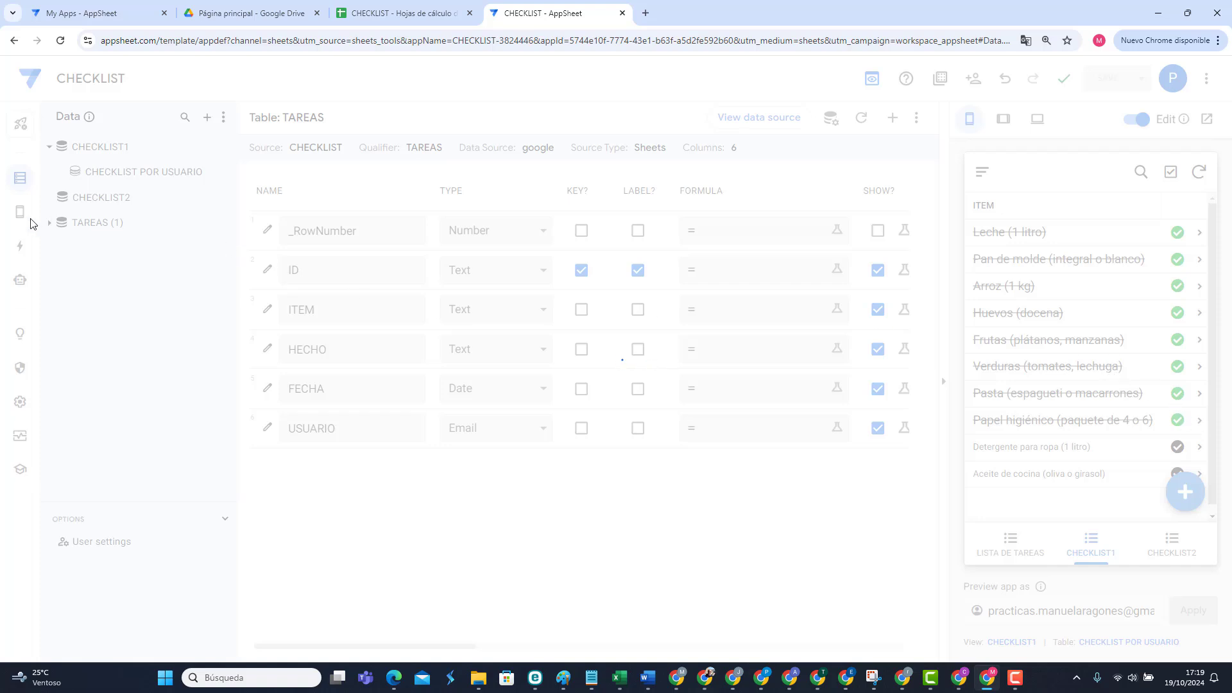
# Step: Set the initial value of the TAREAS table's USUARIO column to USEREMAIL()
pyautogui.click(154, 226)
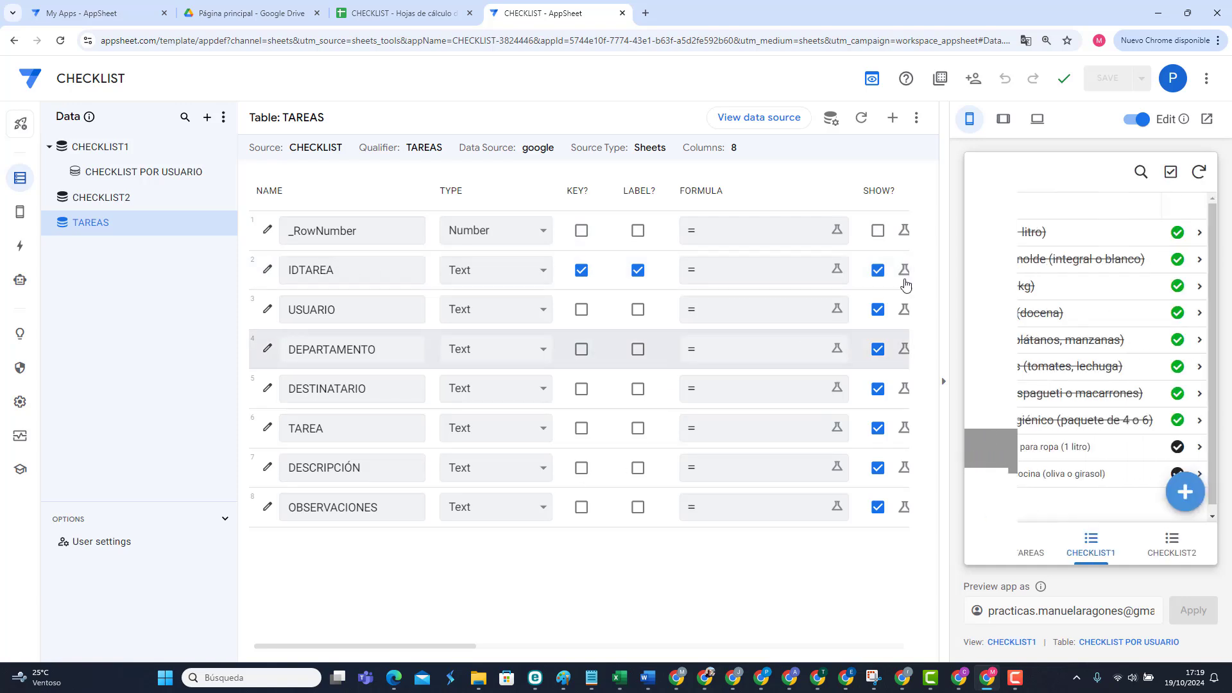
pyautogui.click(943, 382)
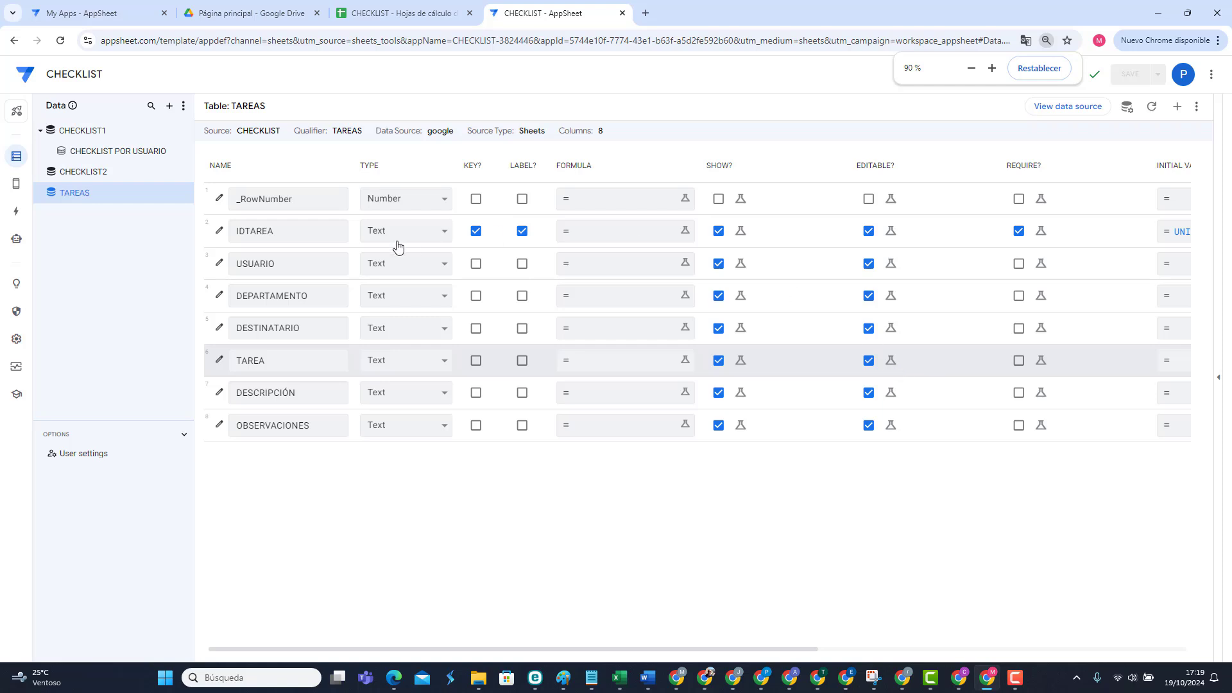
pyautogui.hotkey('ctrl', '-')
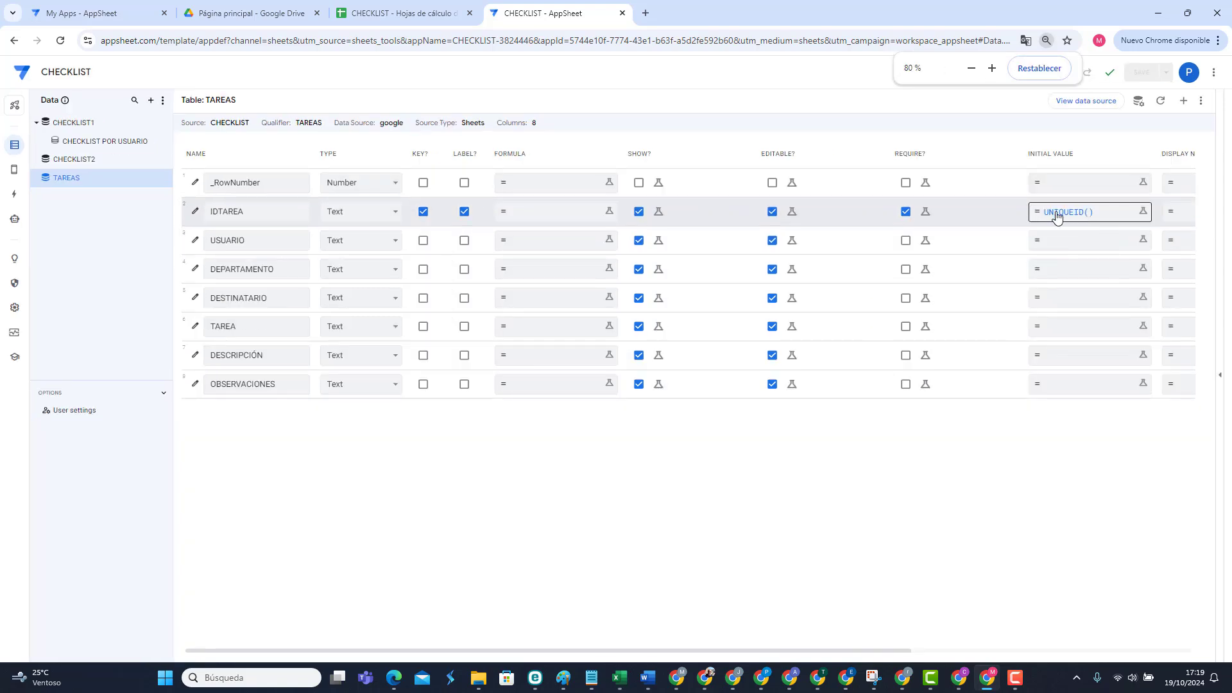
pyautogui.click(252, 243)
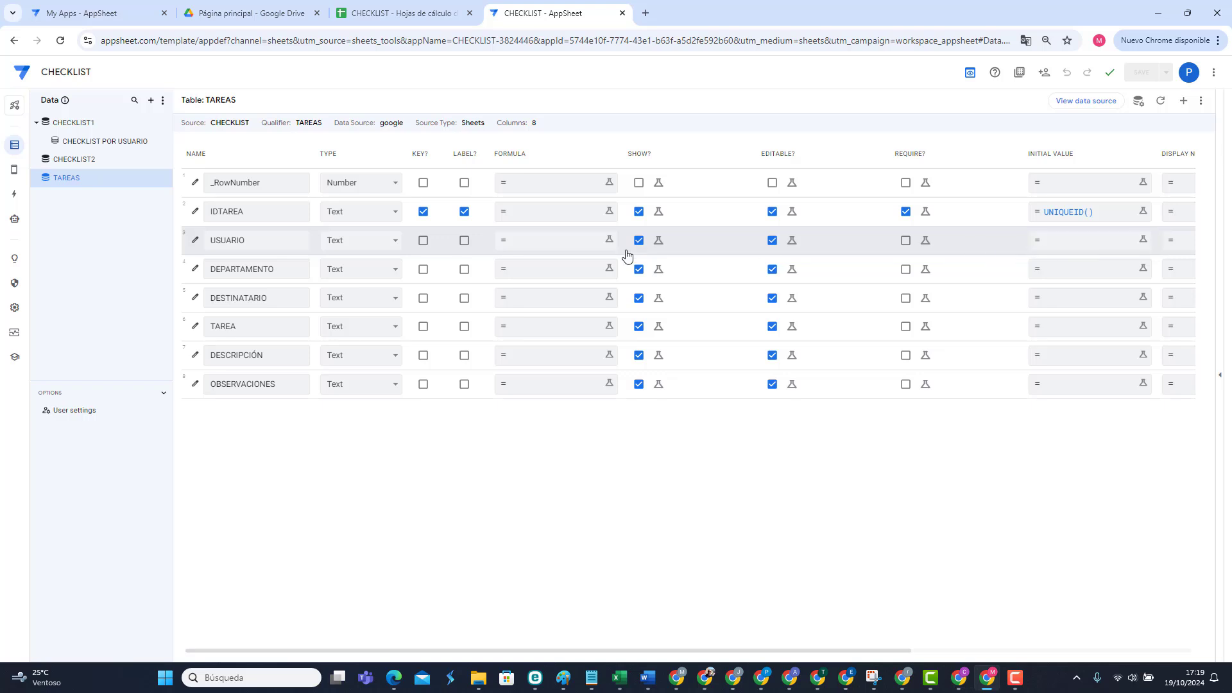
pyautogui.click(1070, 247)
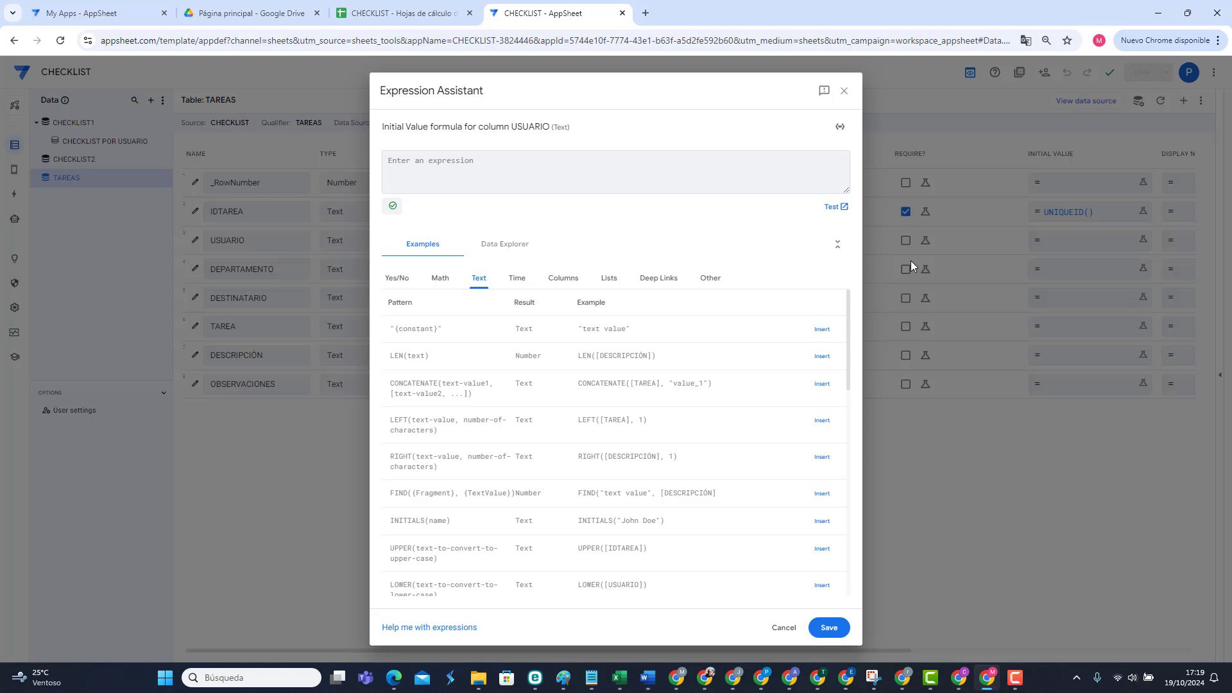
pyautogui.write('USEREMAIL()')
pyautogui.click(830, 628)
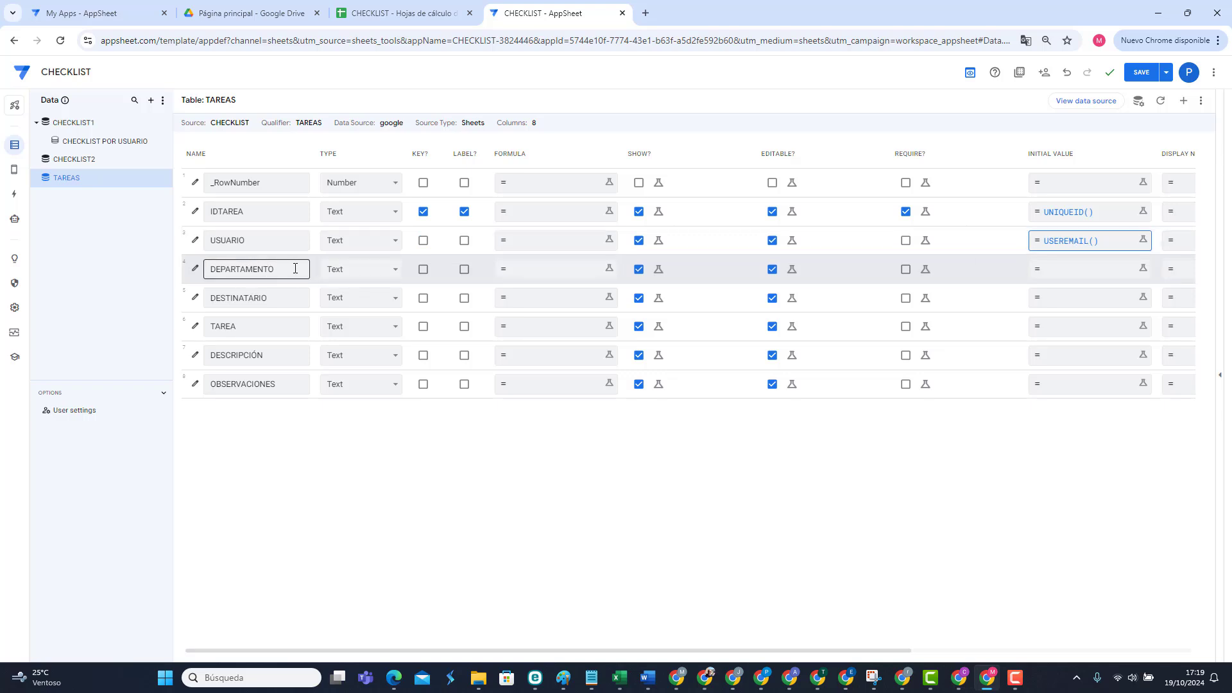
pyautogui.click(369, 271)
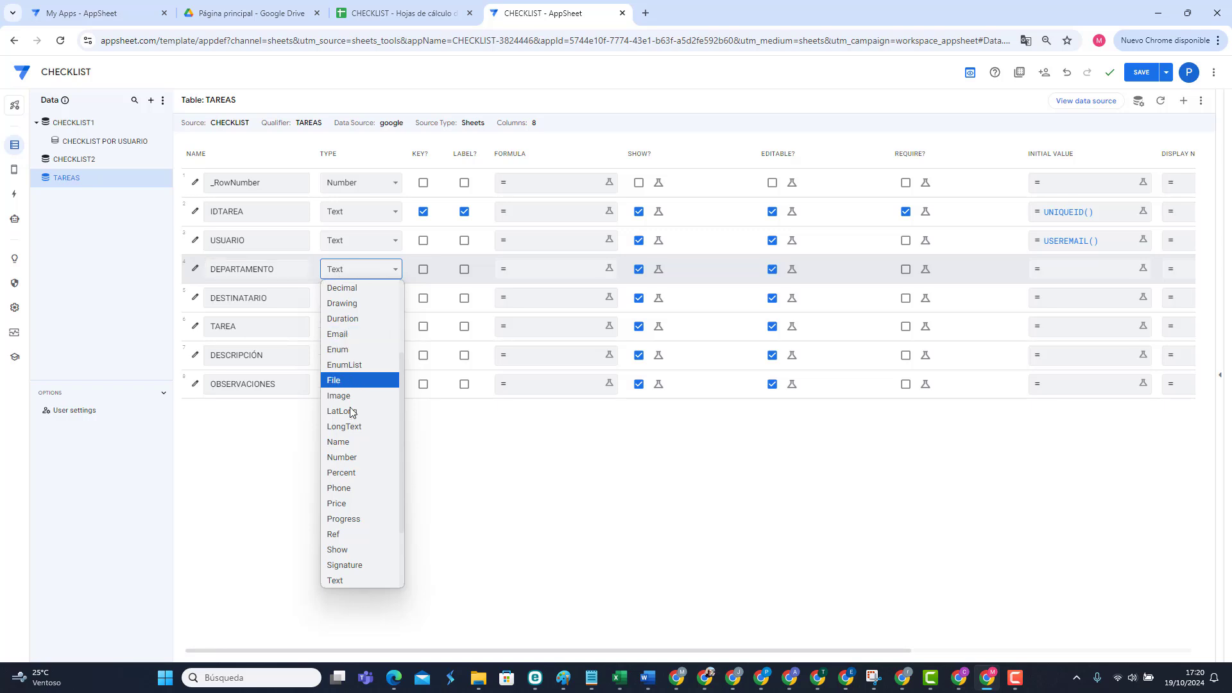
pyautogui.click(358, 270)
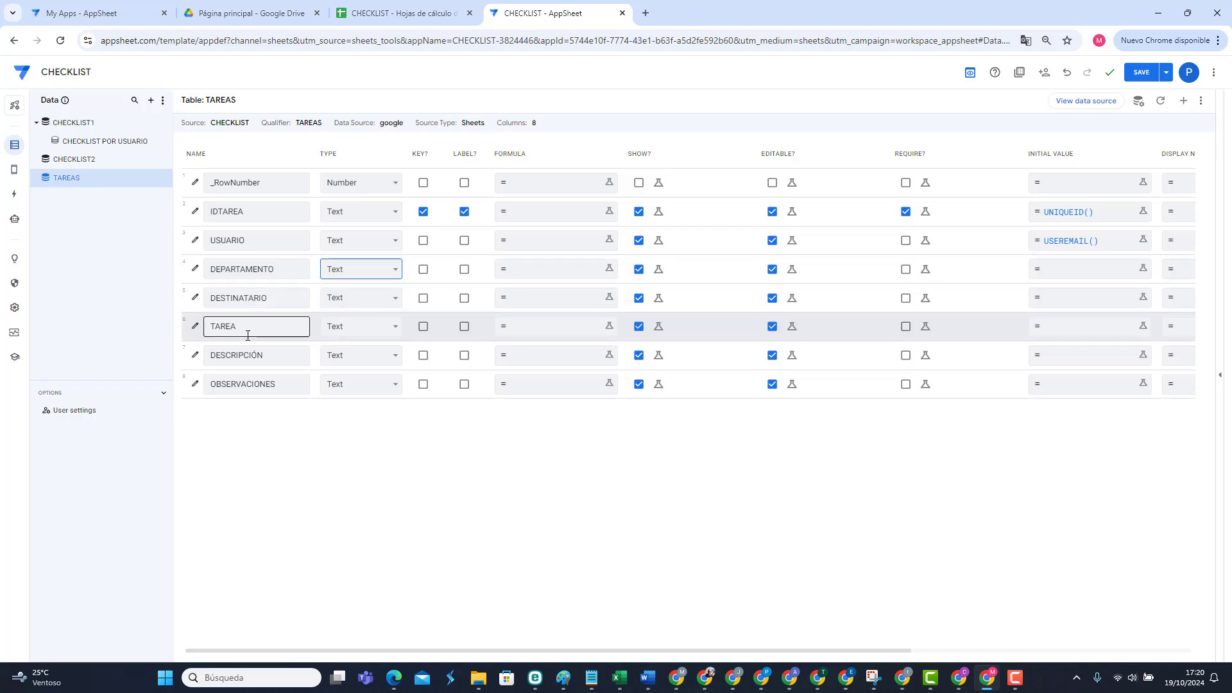
pyautogui.click(350, 333)
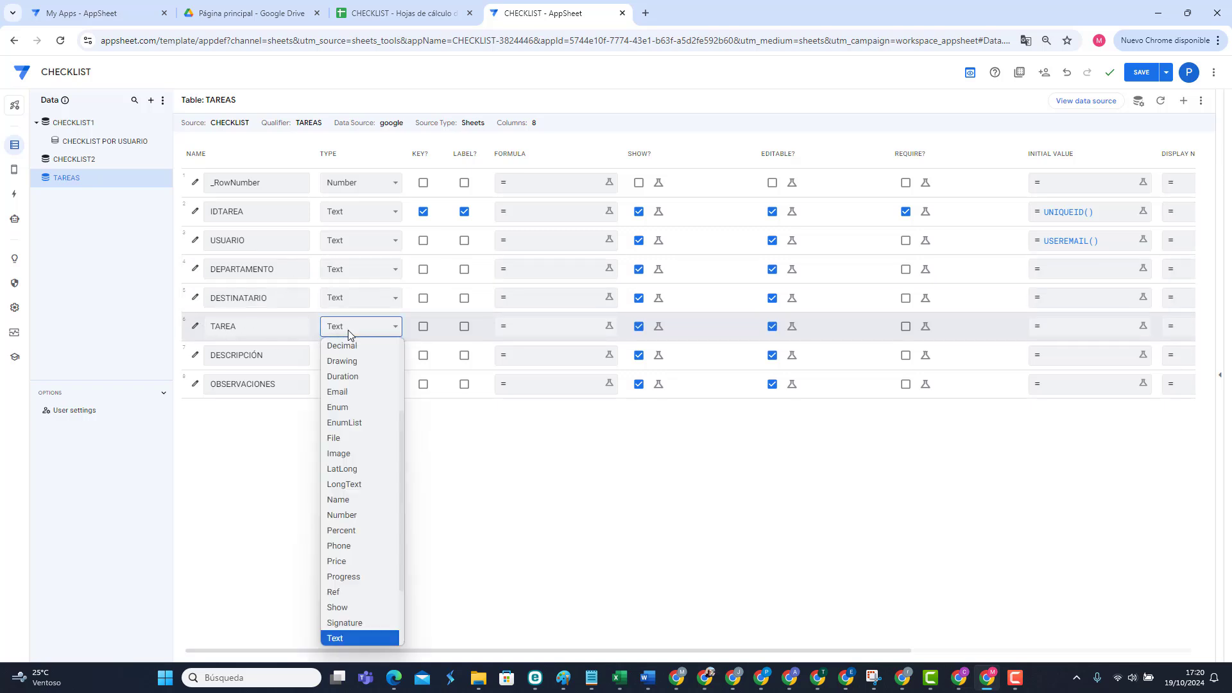
pyautogui.click(348, 330)
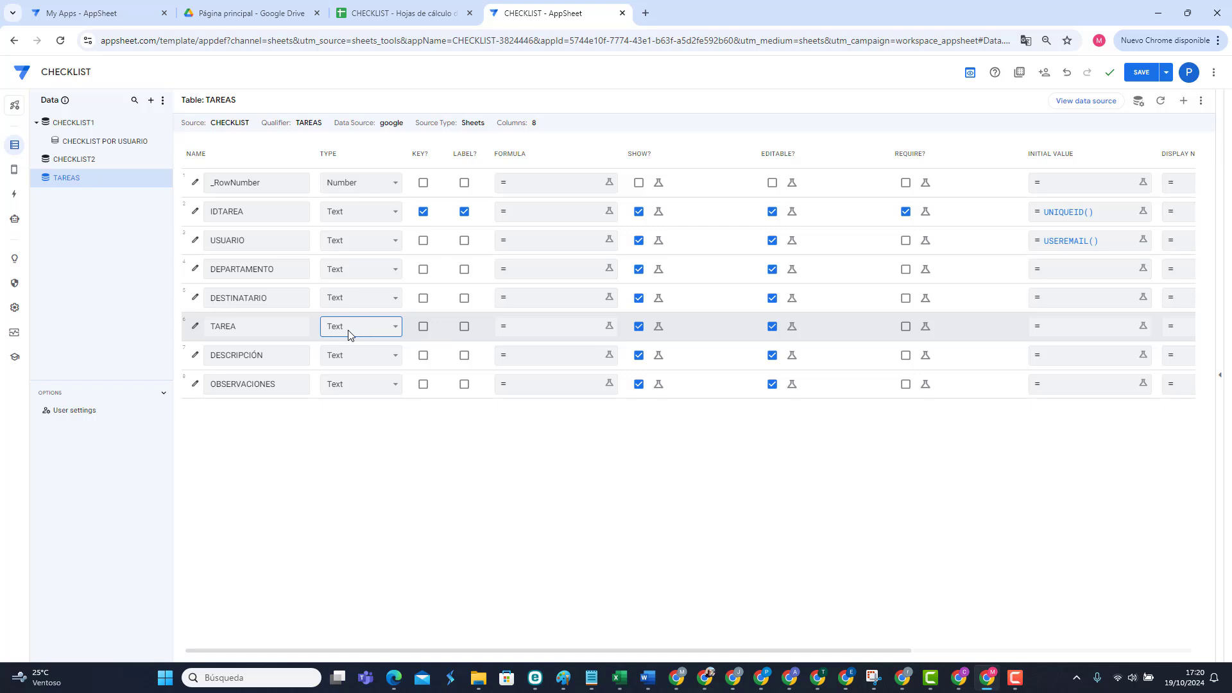
# Step: Set the DESCRIPCIÓN column's type to LongText in the TAREAS table
pyautogui.click(355, 357)
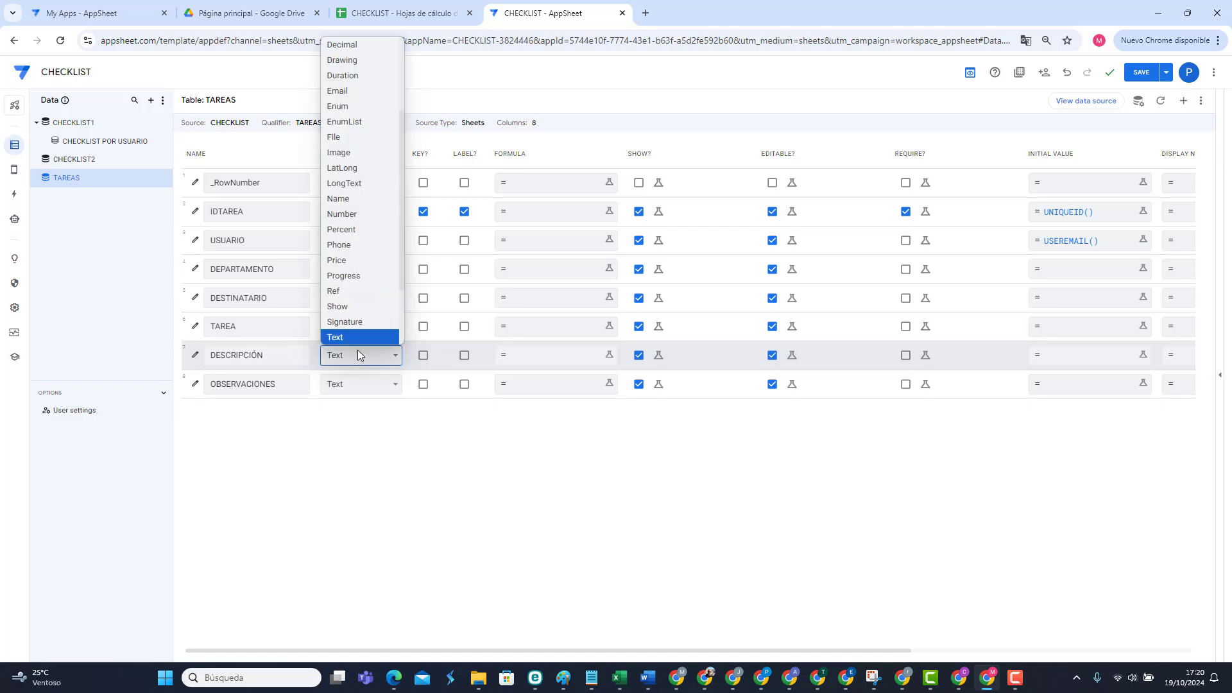
pyautogui.click(360, 184)
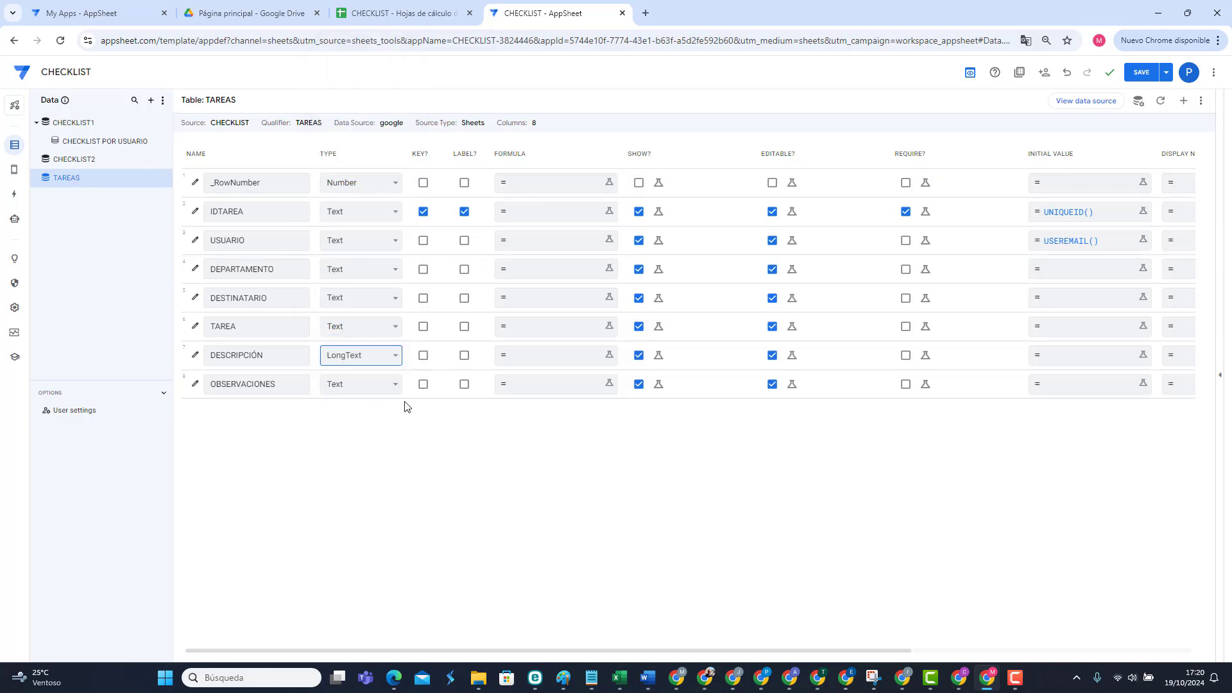
# Step: Create a new app view from scratch and name it TAREAS
pyautogui.click(1220, 376)
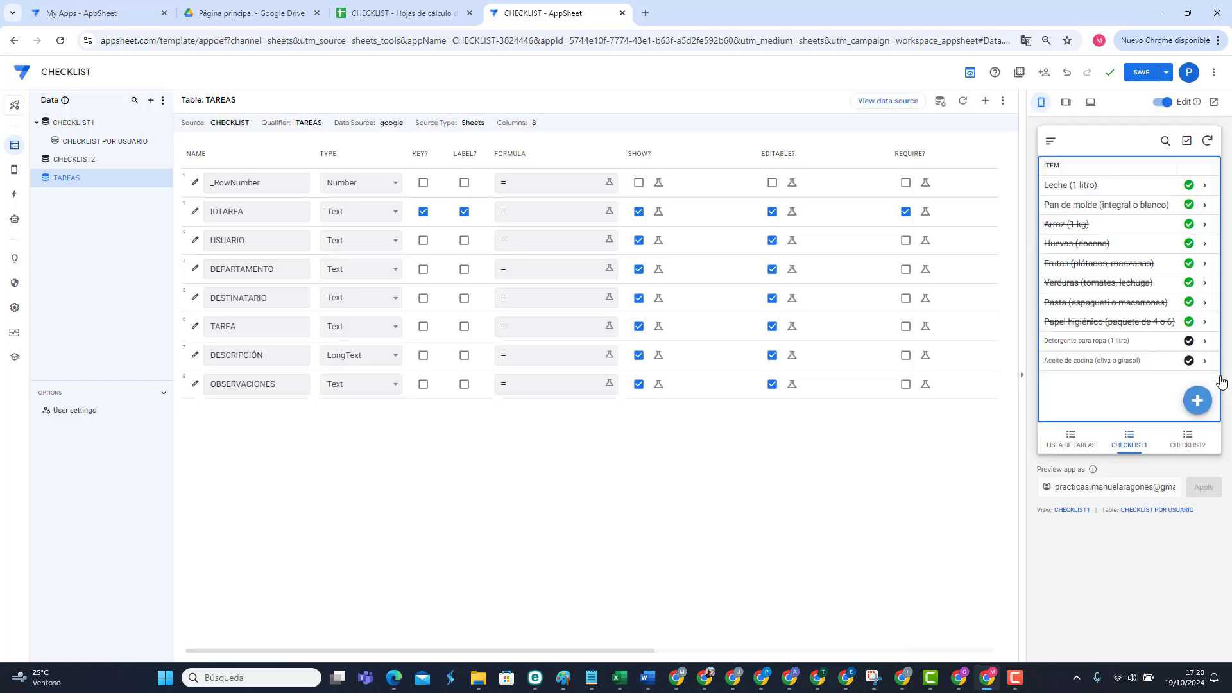
pyautogui.click(1084, 436)
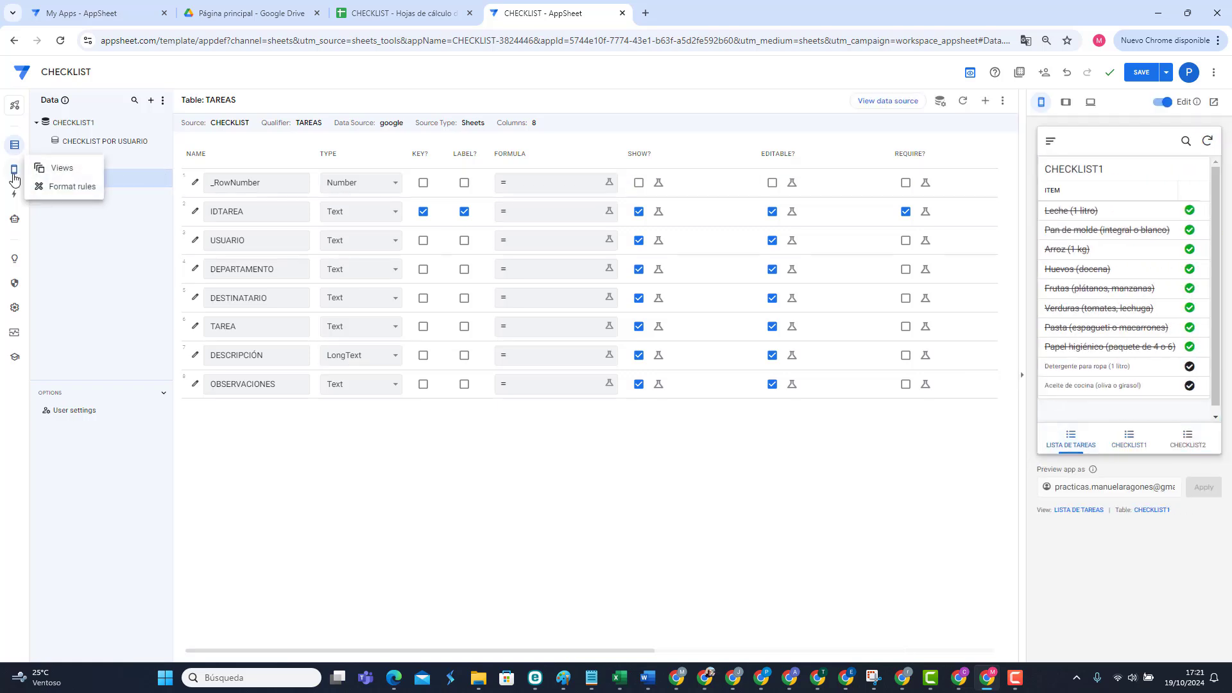
pyautogui.click(15, 175)
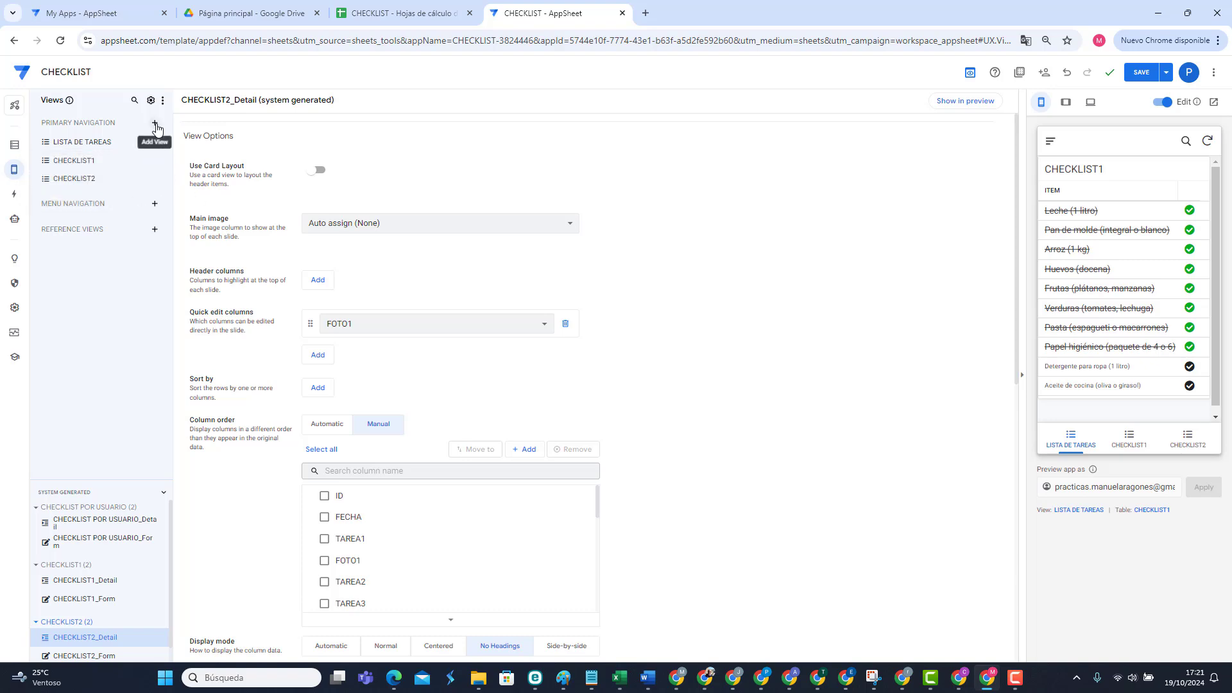
pyautogui.click(154, 123)
pyautogui.click(477, 439)
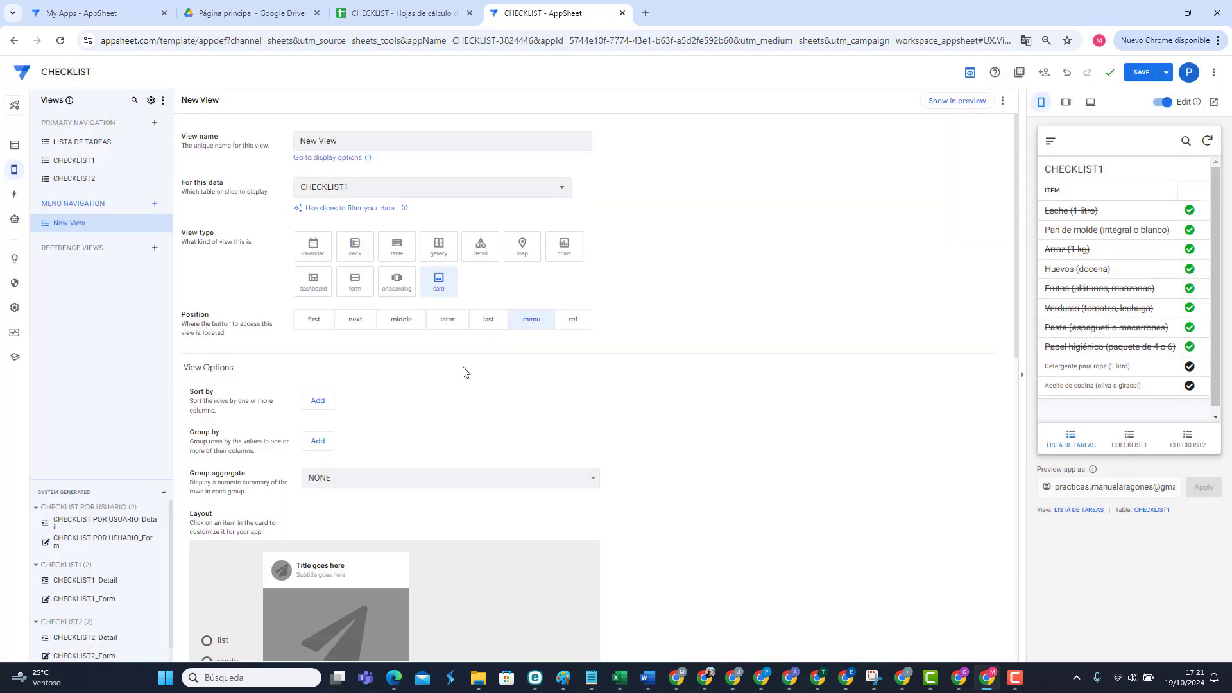
pyautogui.tripleClick(347, 145)
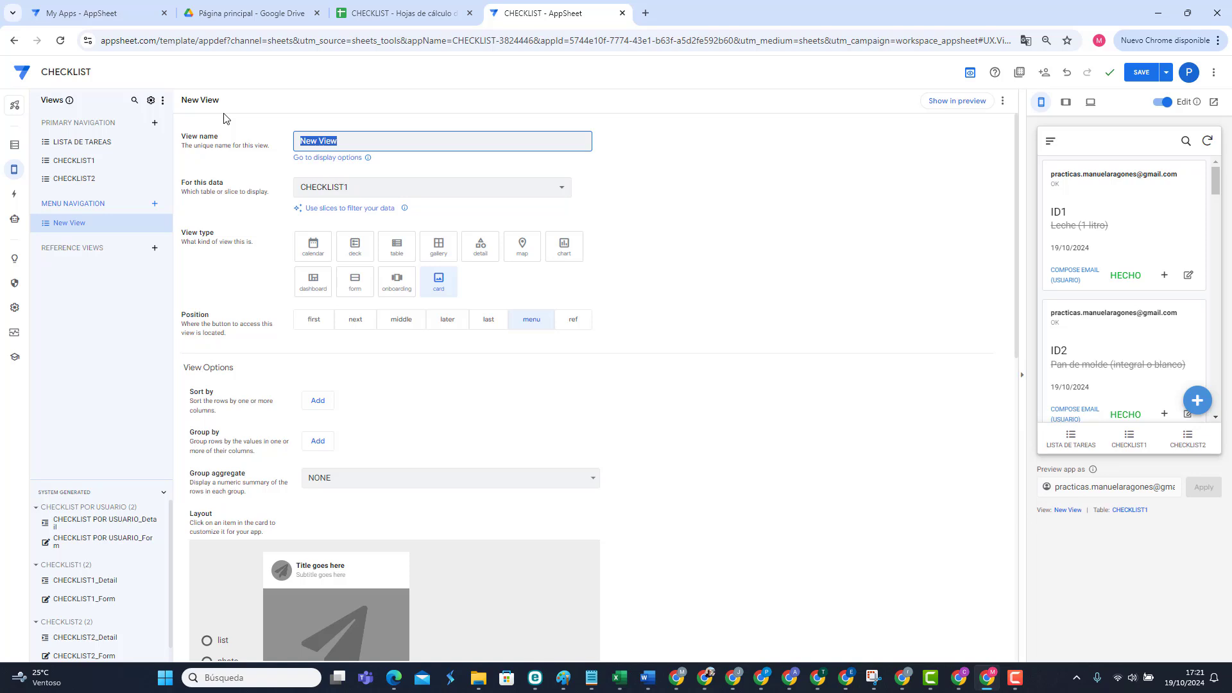
pyautogui.write('TAREAS')
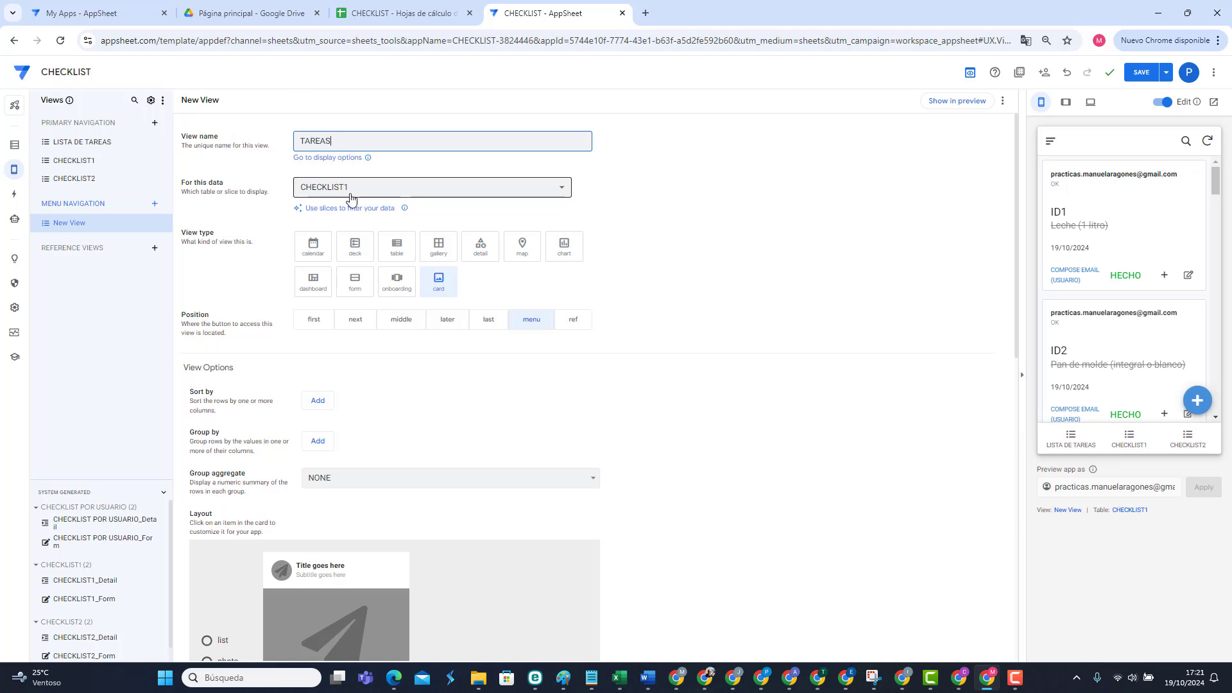
# Step: Base the TAREAS view on the TAREAS table with the deck view type, and save the app
pyautogui.click(349, 189)
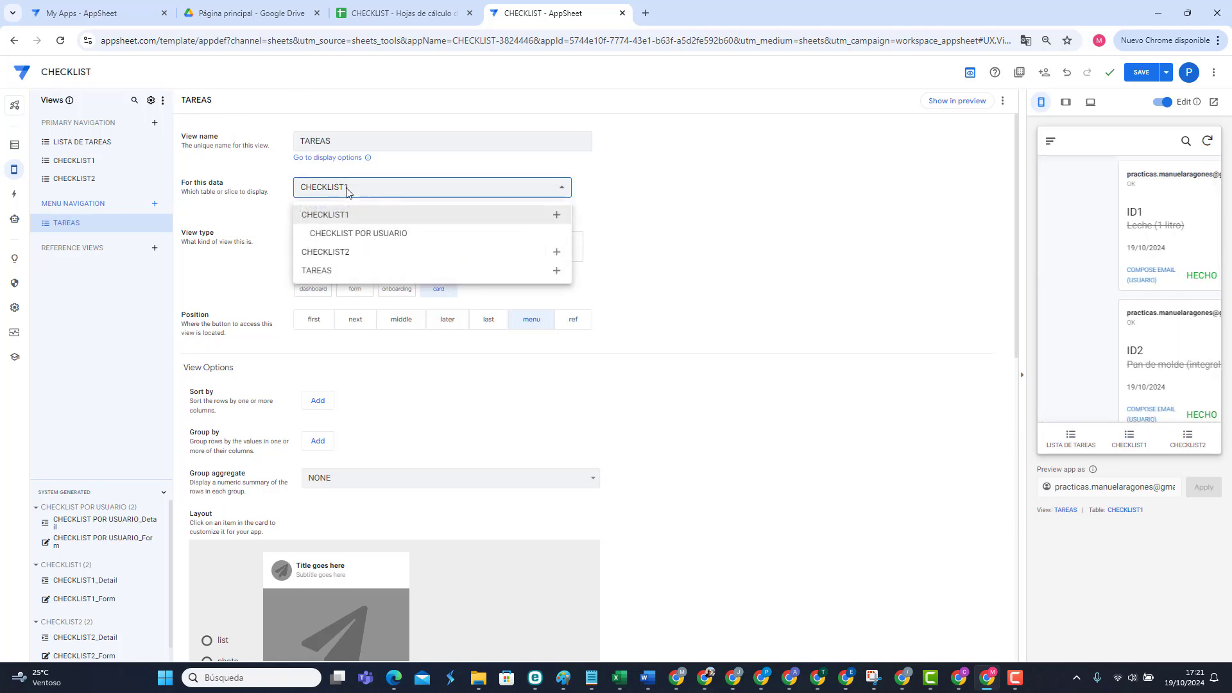
pyautogui.click(322, 272)
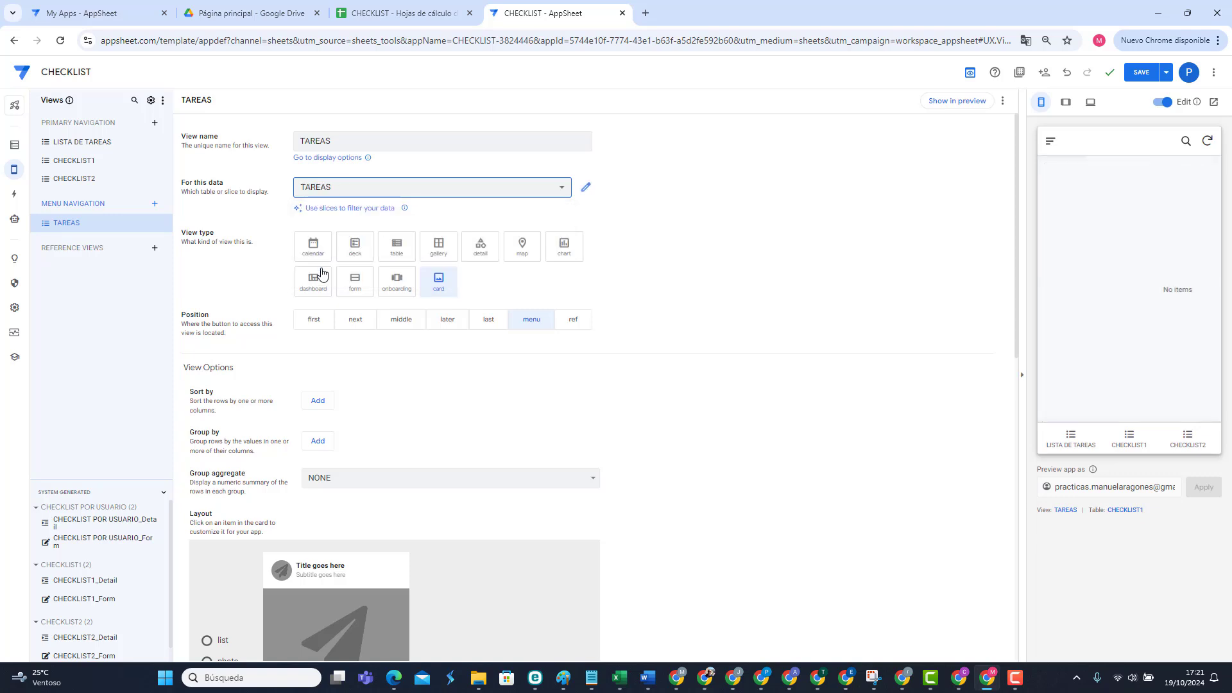
pyautogui.click(352, 252)
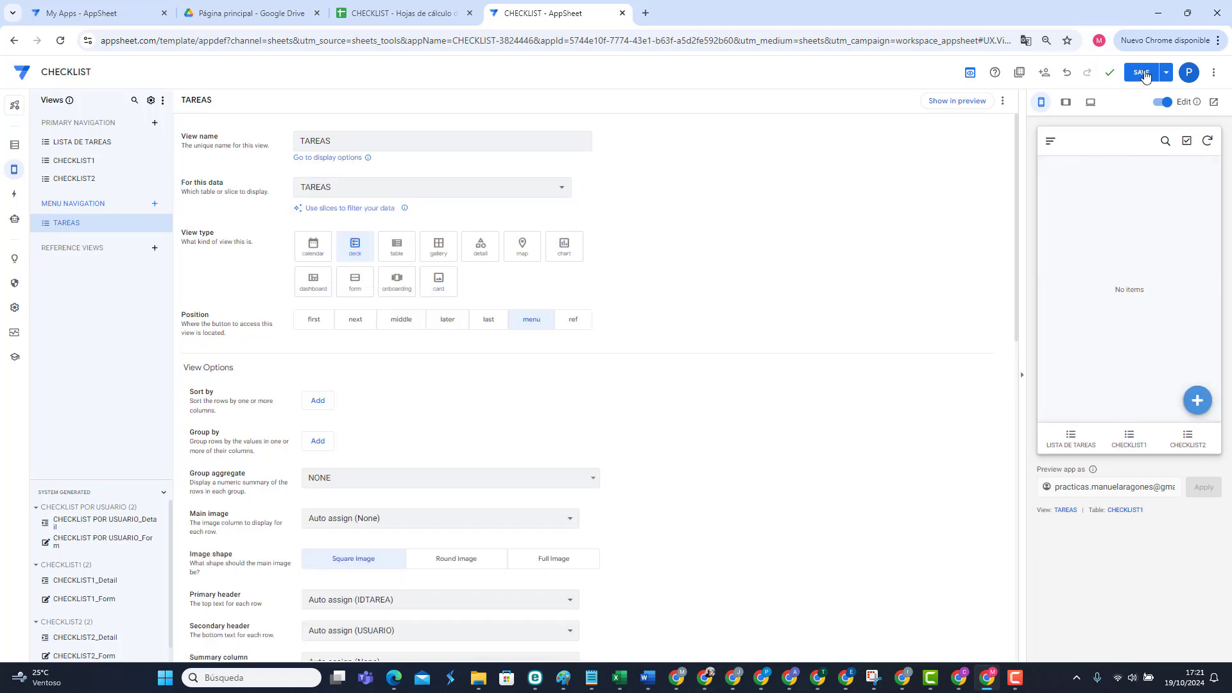
pyautogui.click(1144, 74)
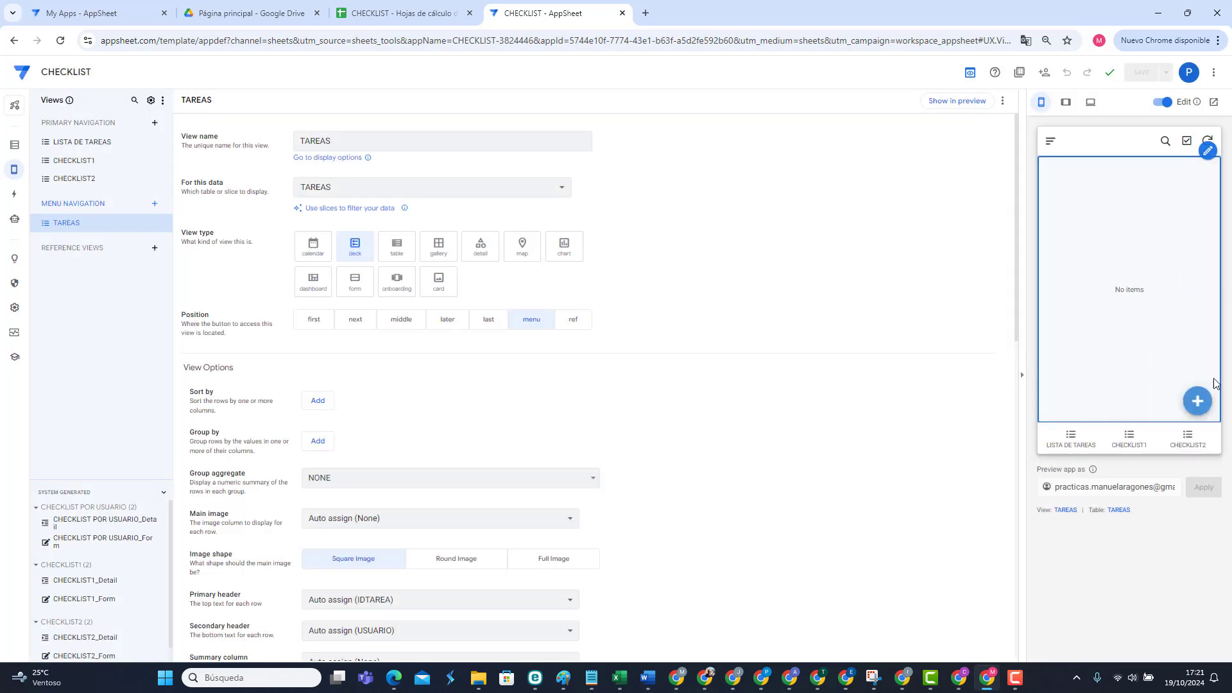
# Step: Open the new-record form of the TAREAS view in the app preview and check its USUARIO and DEPARTAMENTO fields
pyautogui.click(1197, 403)
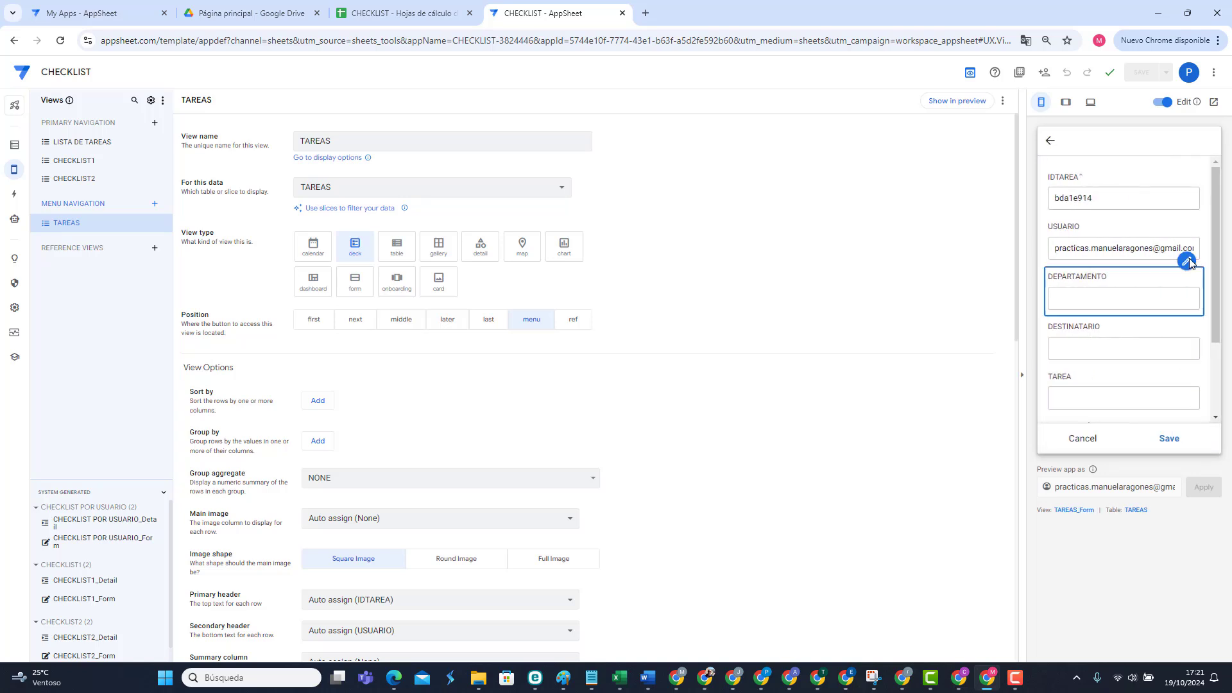
pyautogui.click(1054, 247)
pyautogui.tripleClick(1054, 247)
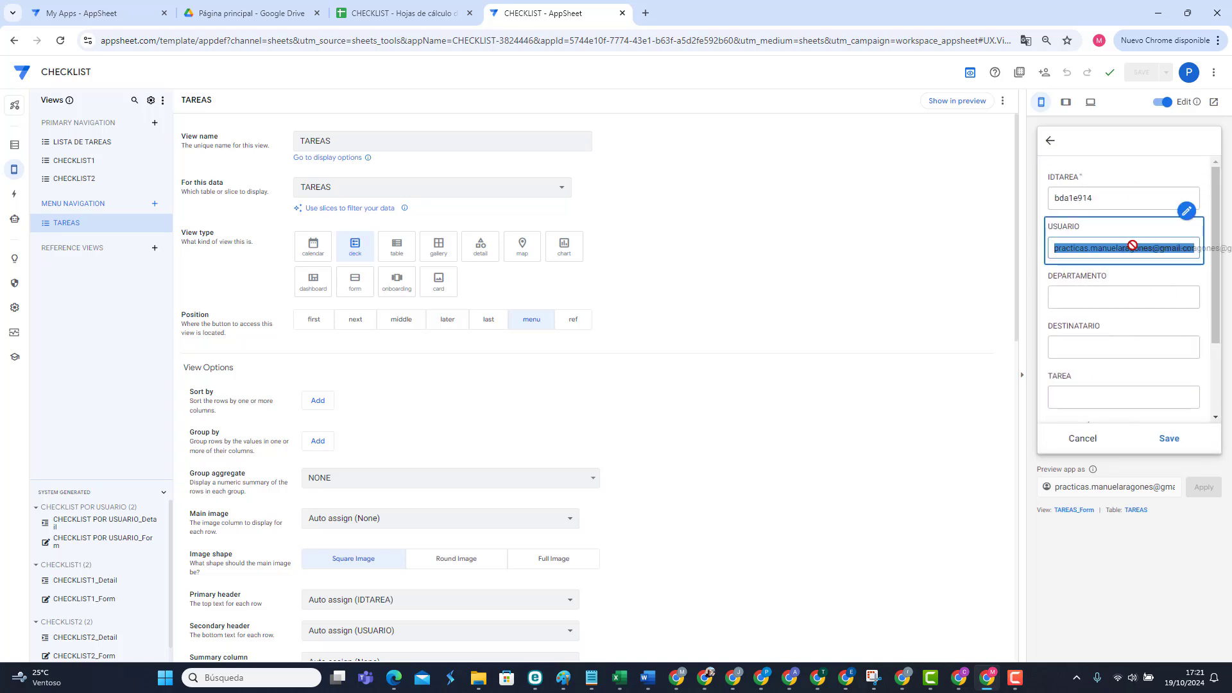
pyautogui.click(1083, 294)
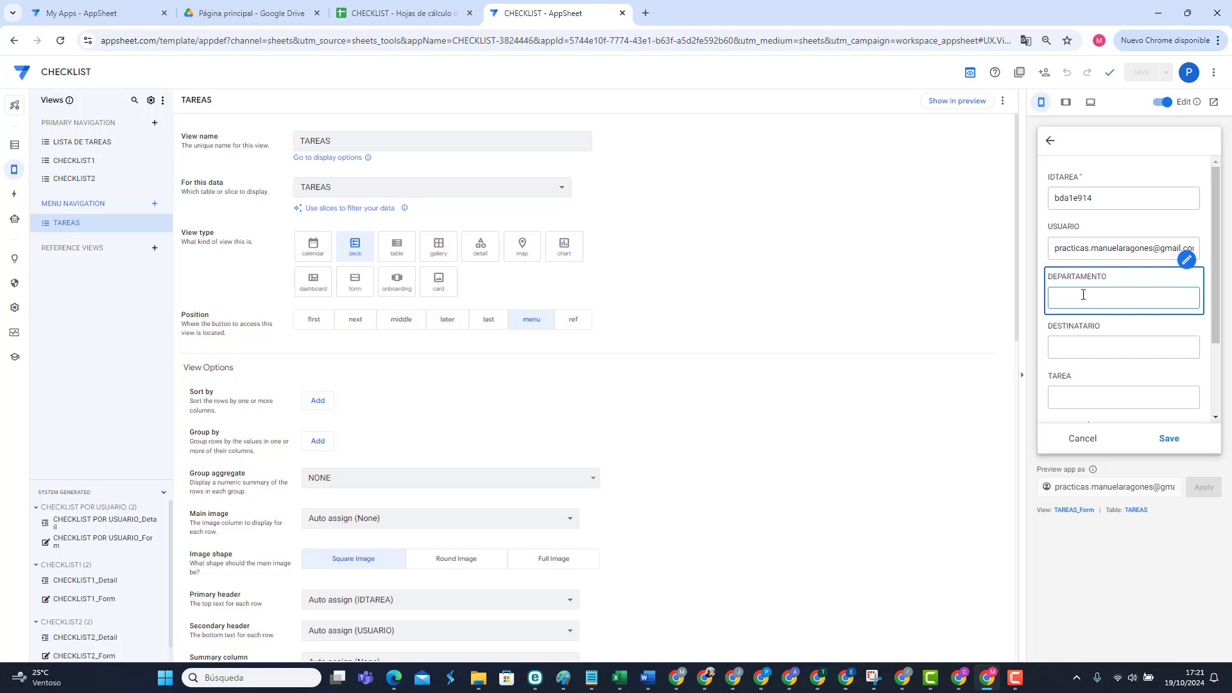
# Step: Fill the new record's DESCRIPCIÓN field with the sample text "FSDFSDFSDF SFSDF DSF SDF SDFDFS SDFDSFSDFSDF S"
pyautogui.click(1102, 340)
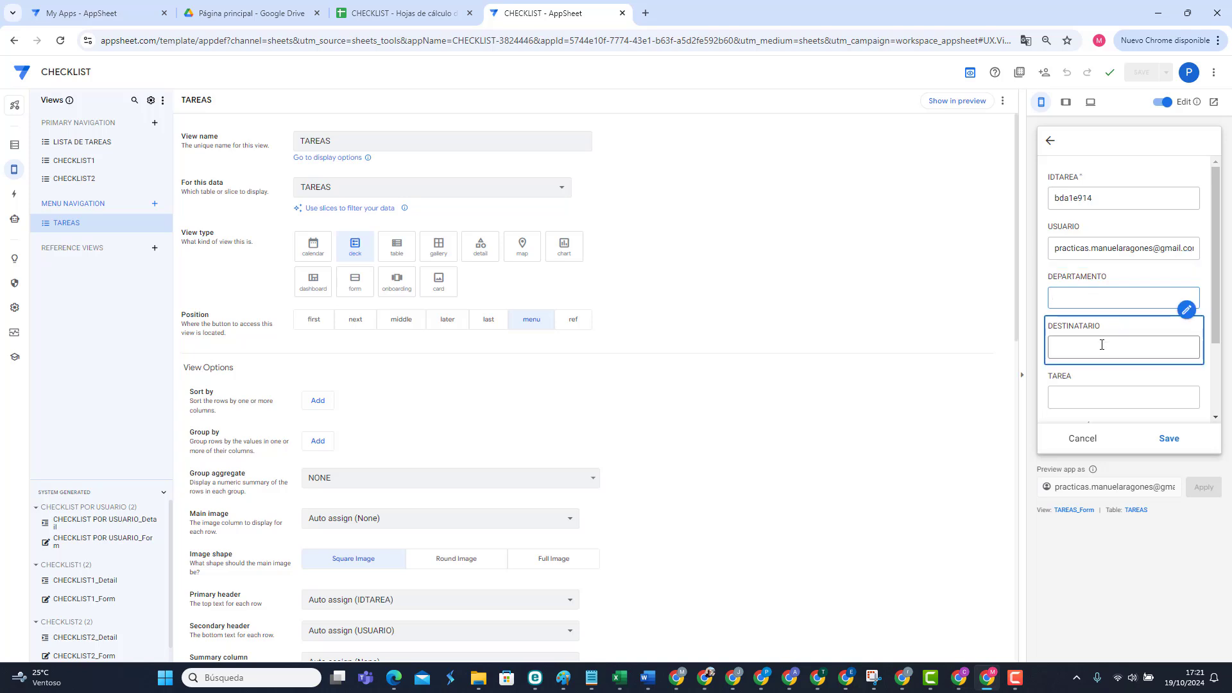
pyautogui.scroll(-1, 1103, 334)
pyautogui.click(1097, 331)
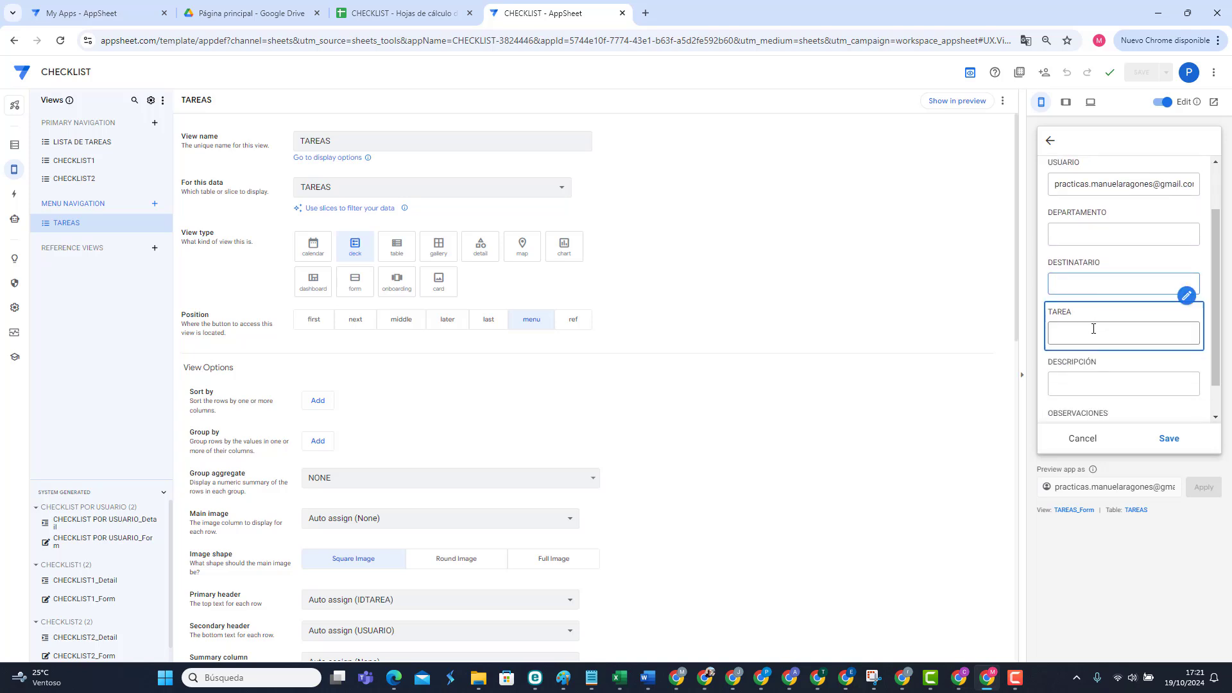
pyautogui.click(1099, 380)
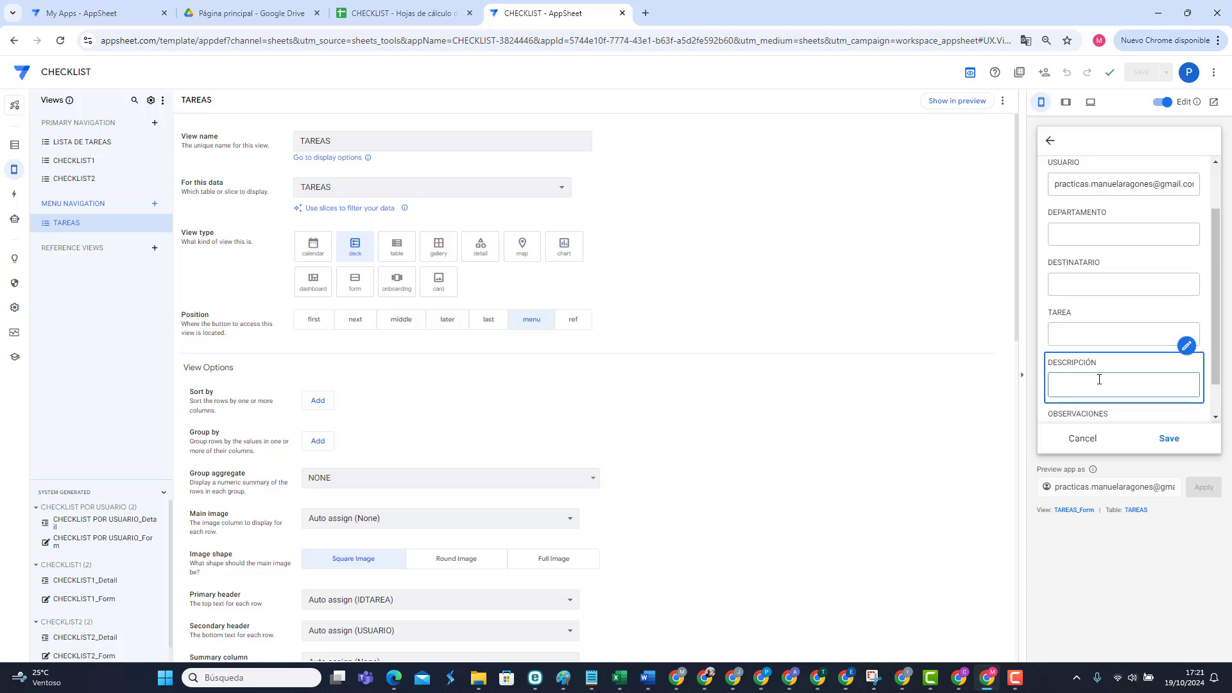
pyautogui.write('FSDFSDF')
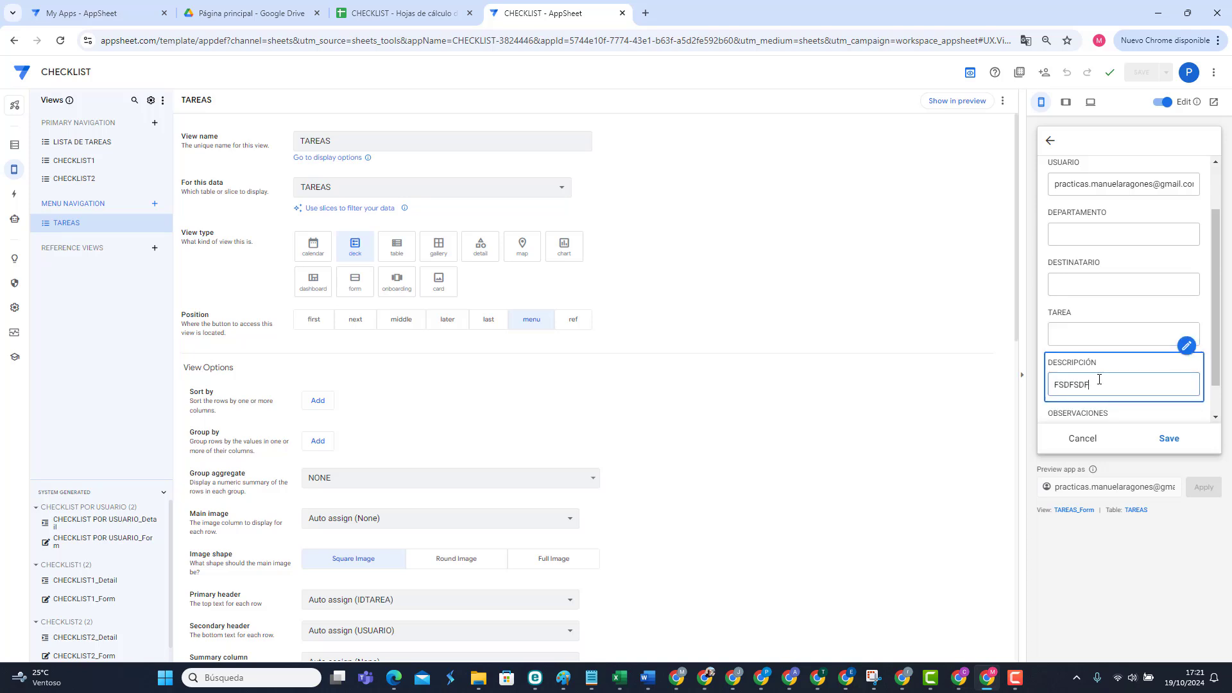
pyautogui.write('SDF  SFSDF DSF SDF SDFDFS SDFDSFSDFSDF S')
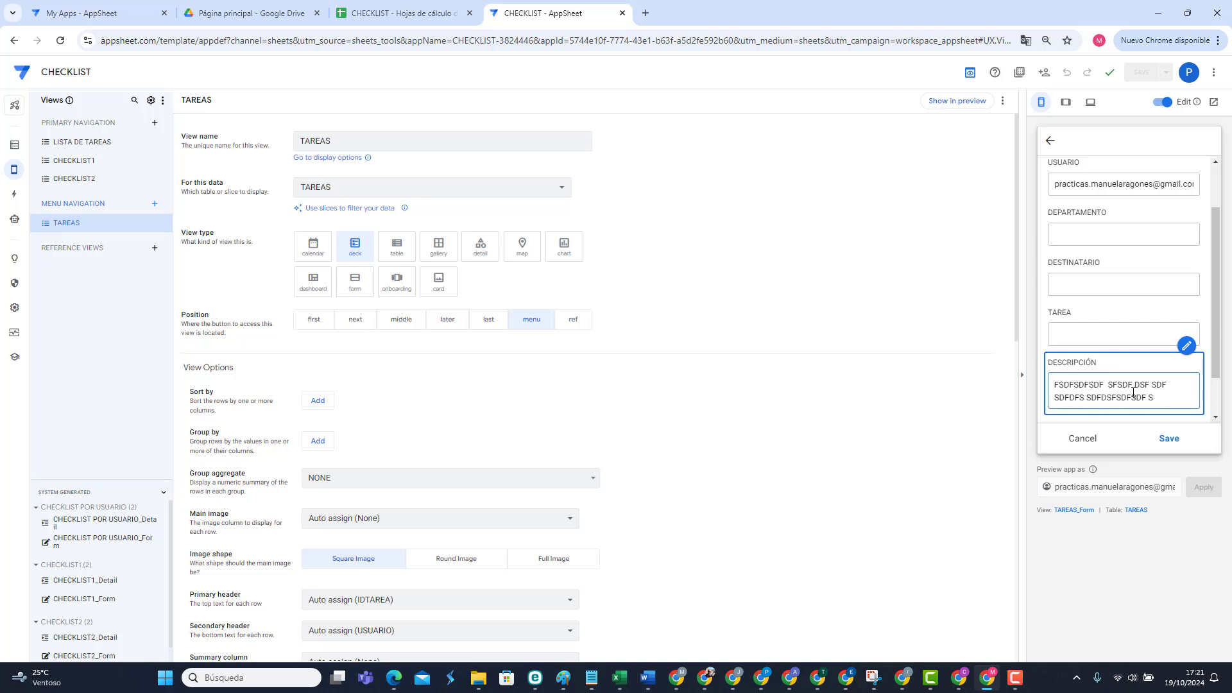
pyautogui.click(1119, 335)
pyautogui.write('DSFDSFDSF ')
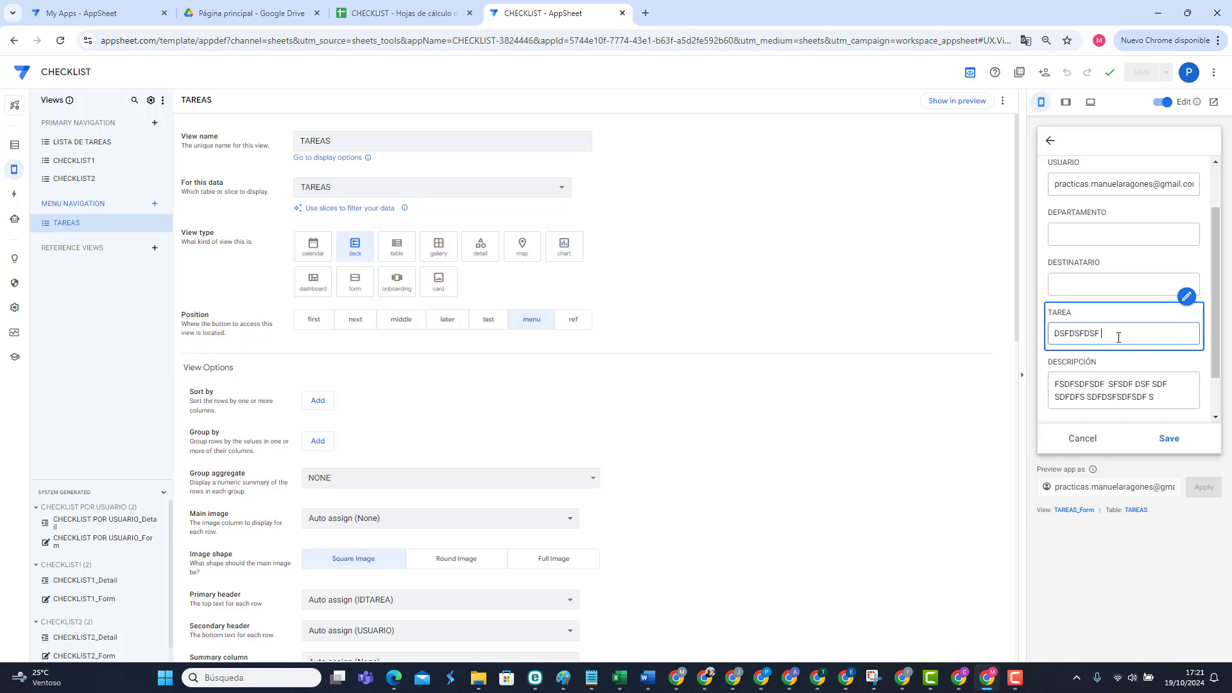
pyautogui.write('DSFSDFSD SDFSDFDS SDFSDFDSF')
pyautogui.write('SDFDSFDSFDSFDS')
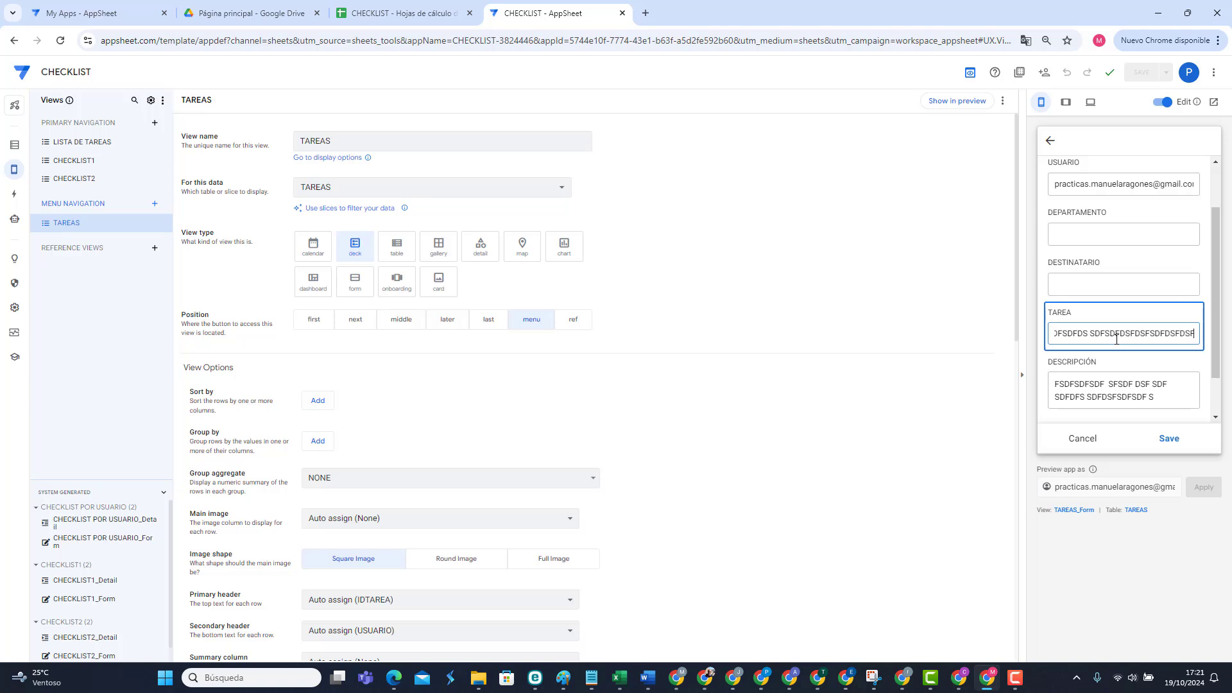
pyautogui.click(1158, 396)
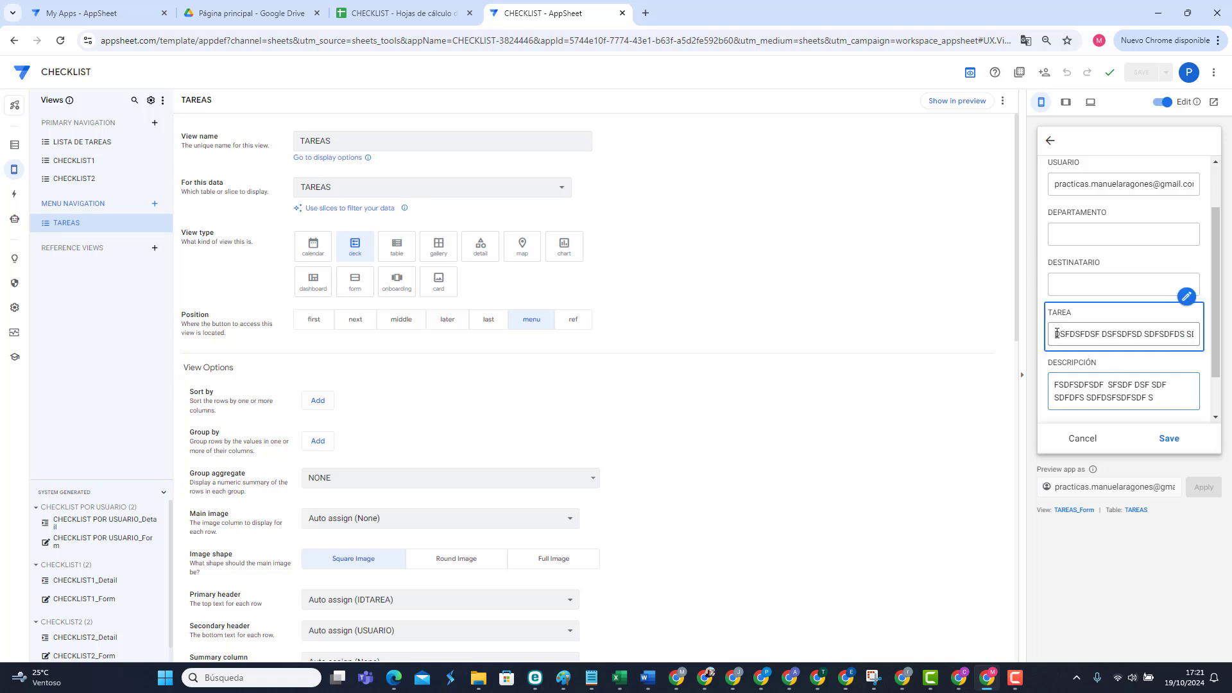
pyautogui.moveTo(1055, 333); pyautogui.dragTo(1183, 334)
pyautogui.press('BackSpace')
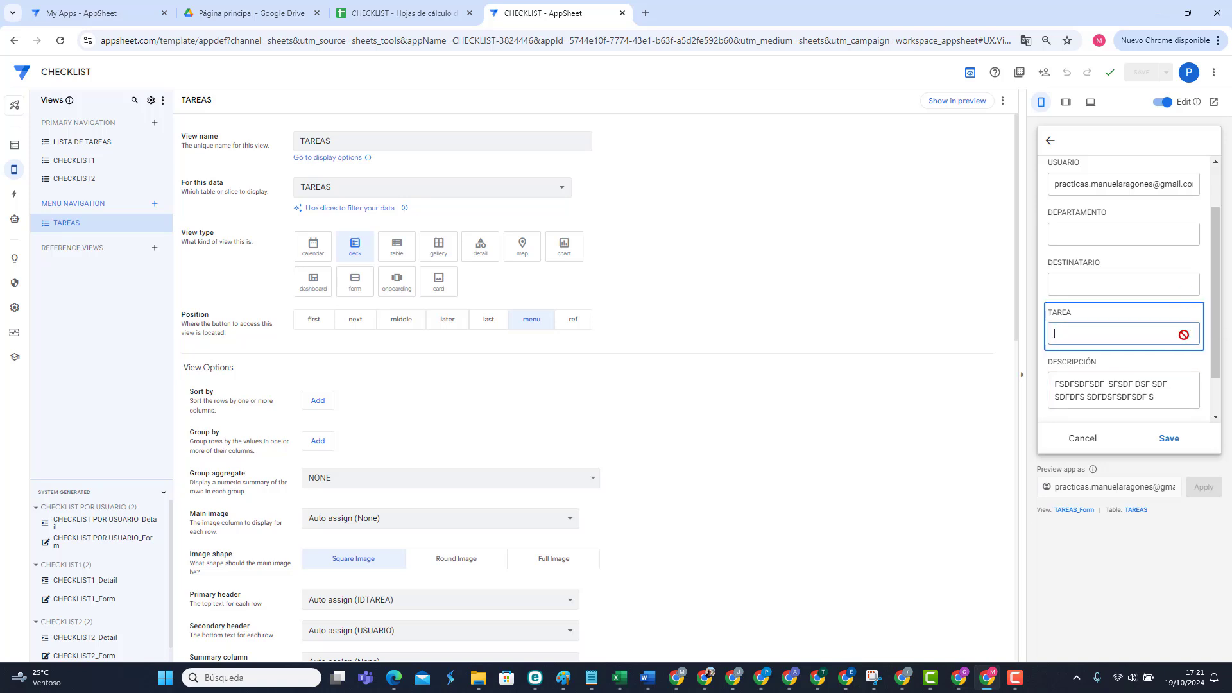
# Step: Set the record's TAREA field to "Revisión de documentos de balance", leave OBSERVACIONES empty, and save the record
pyautogui.moveTo(1183, 334)
pyautogui.write('Revisión de documentos de b')
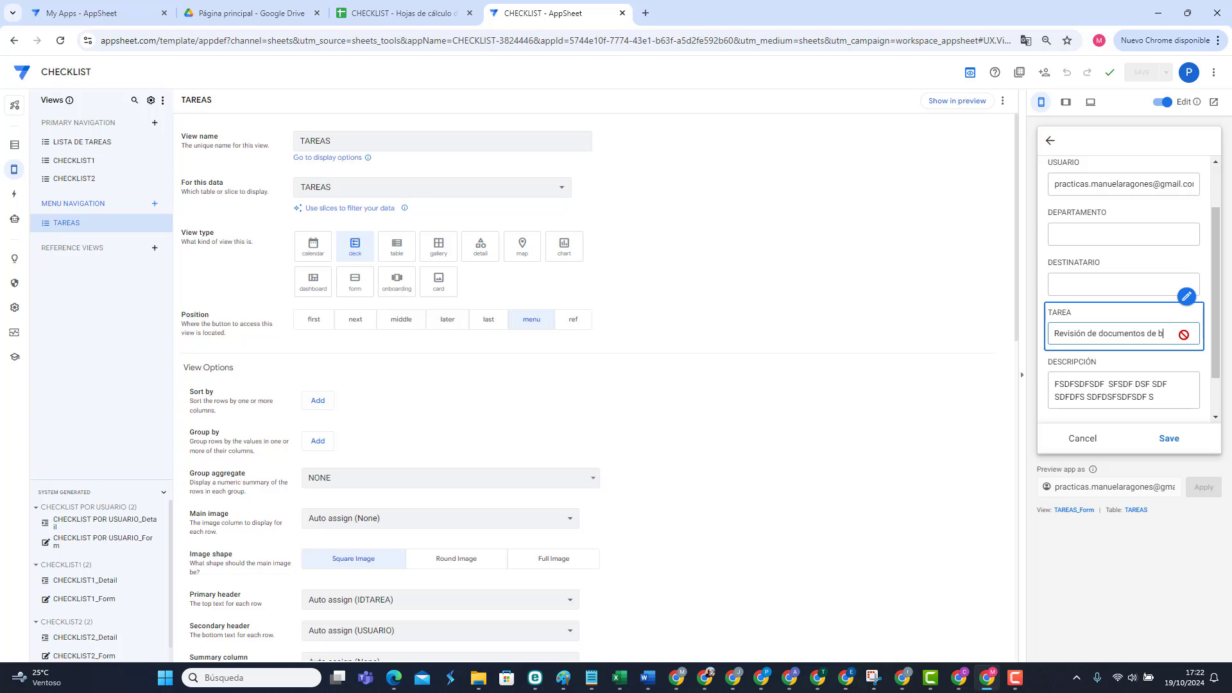
pyautogui.write('alance')
pyautogui.click(1159, 395)
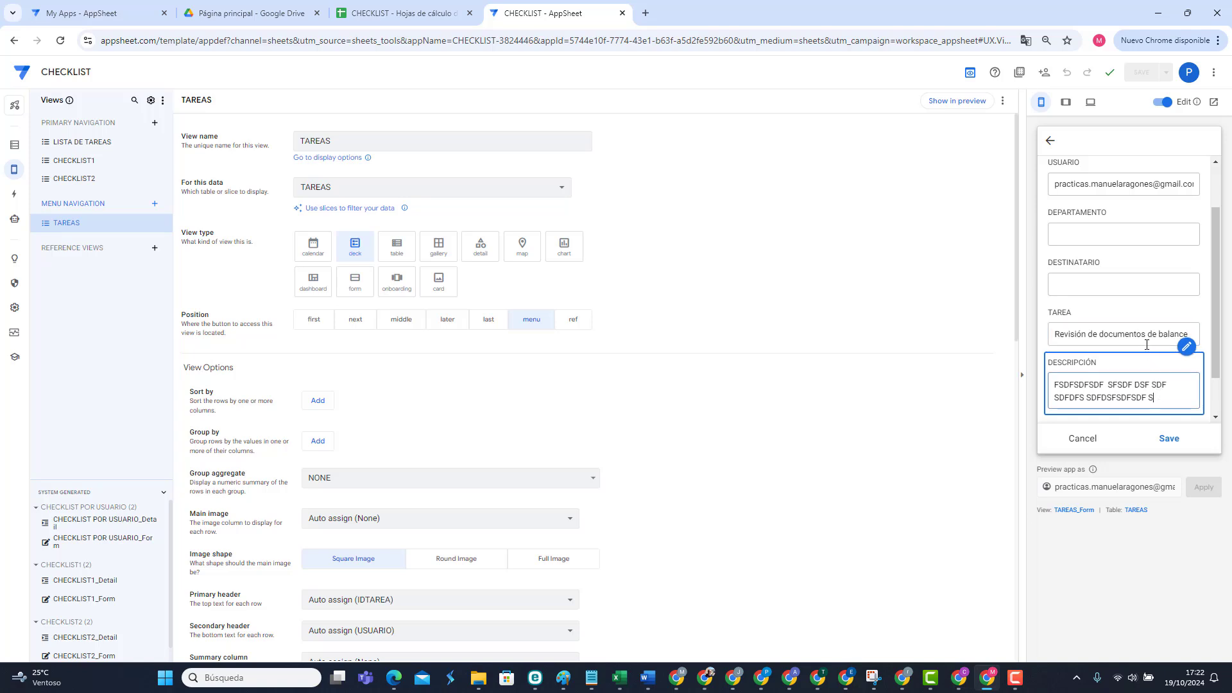
pyautogui.scroll(-1, 1160, 378)
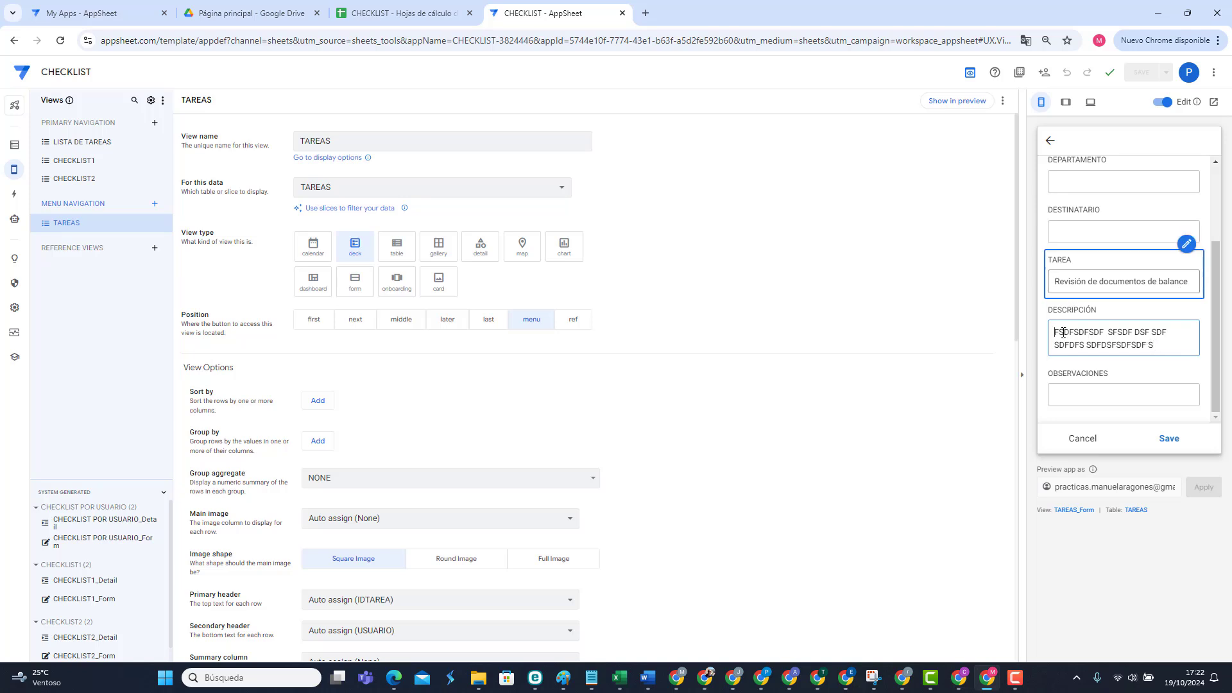
pyautogui.click(1103, 395)
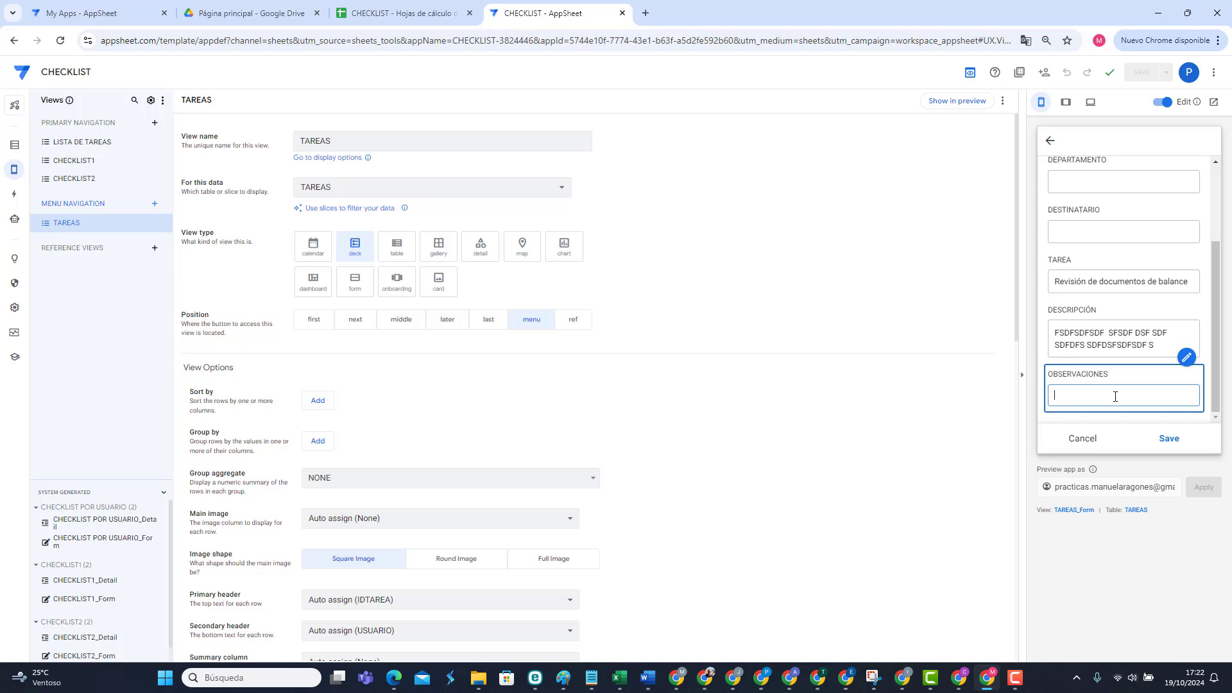
pyautogui.click(1168, 439)
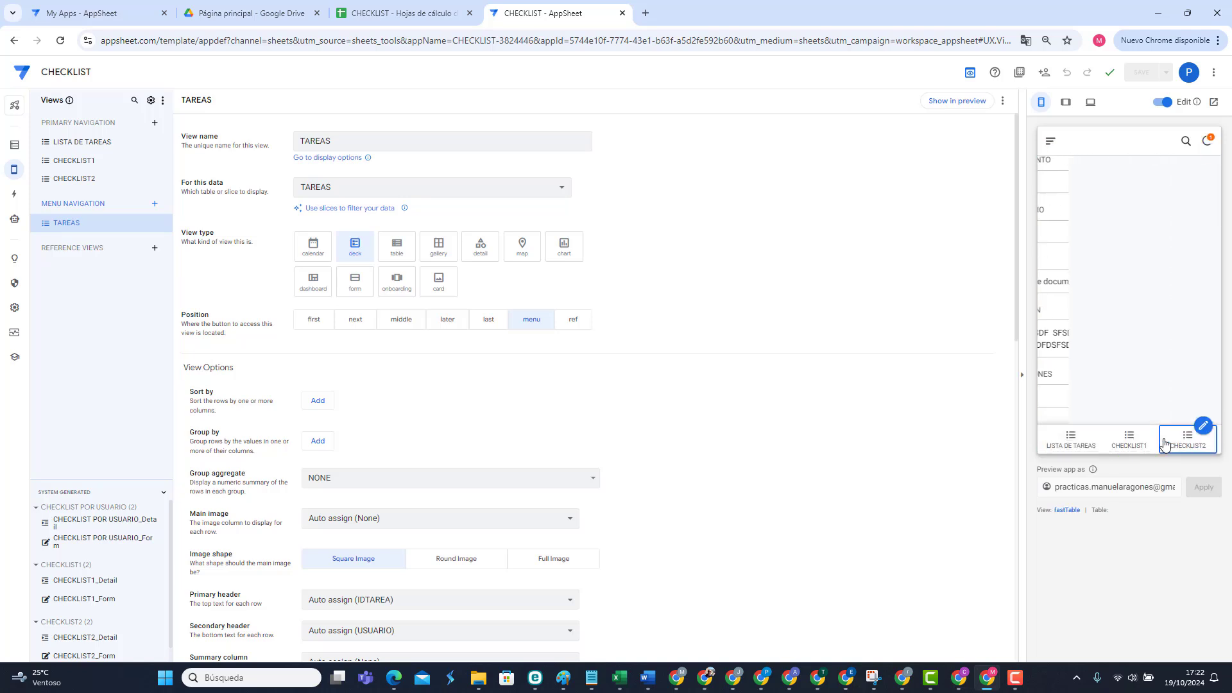
# Step: Open the TAREAS view in the app preview, view the saved record's details, and return to the list
pyautogui.click(1053, 143)
pyautogui.click(1079, 191)
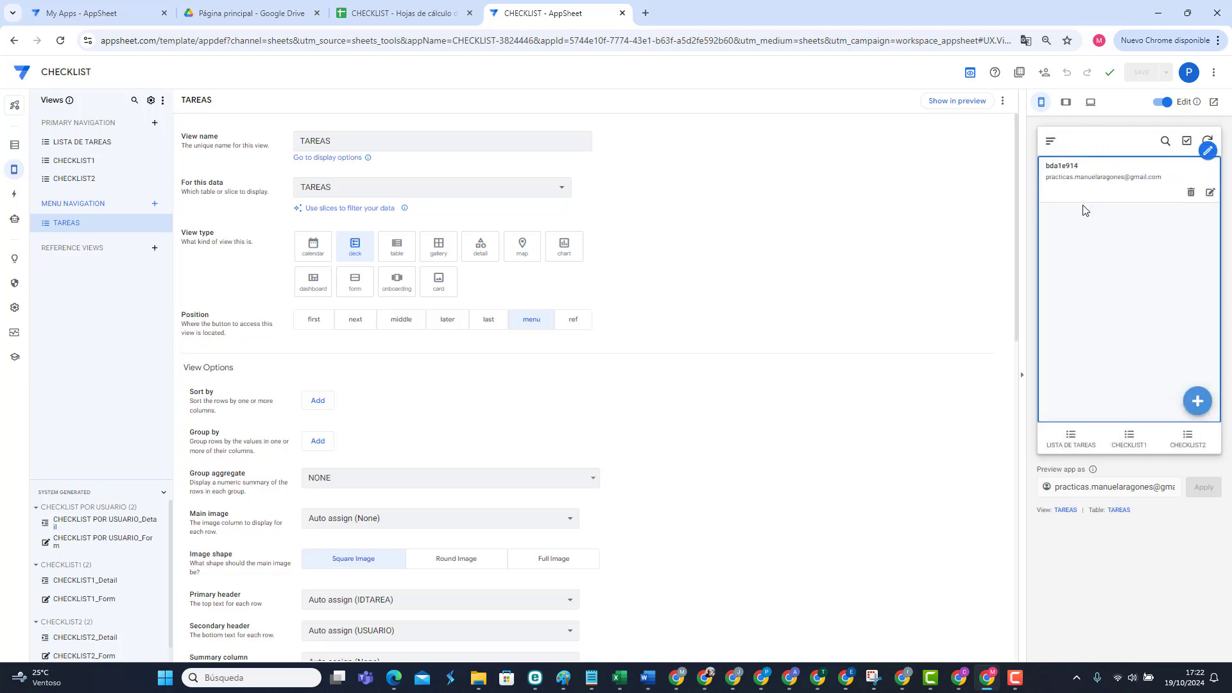
pyautogui.click(1137, 195)
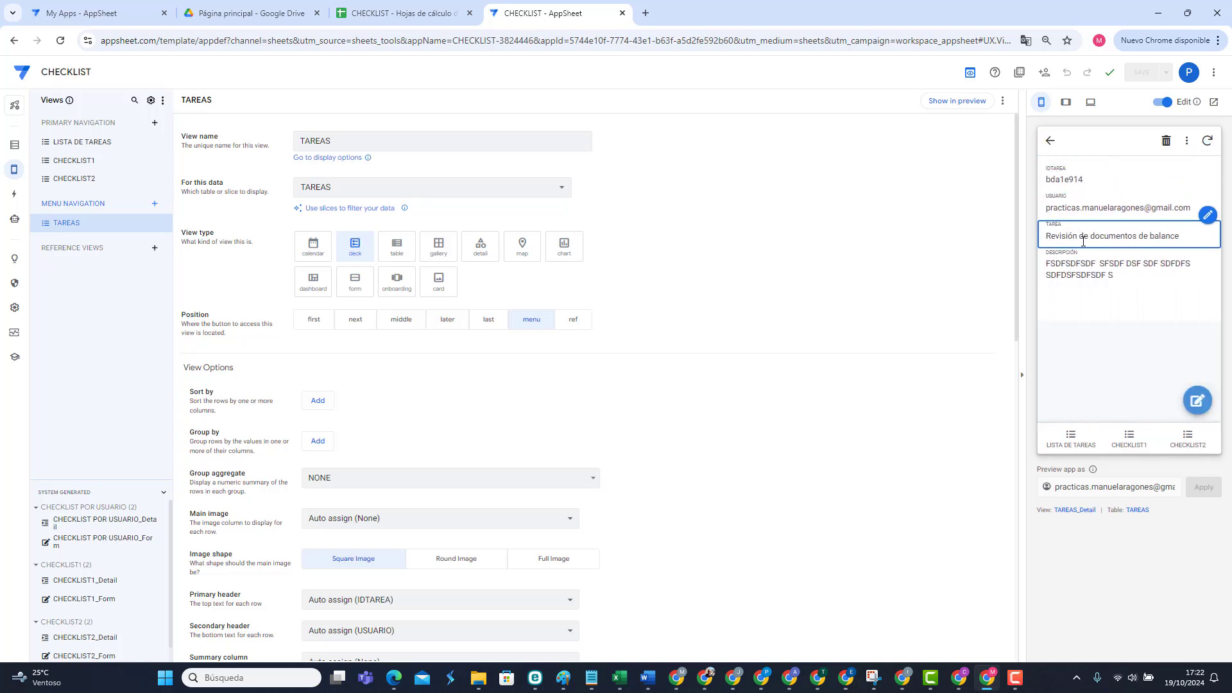
pyautogui.click(1050, 140)
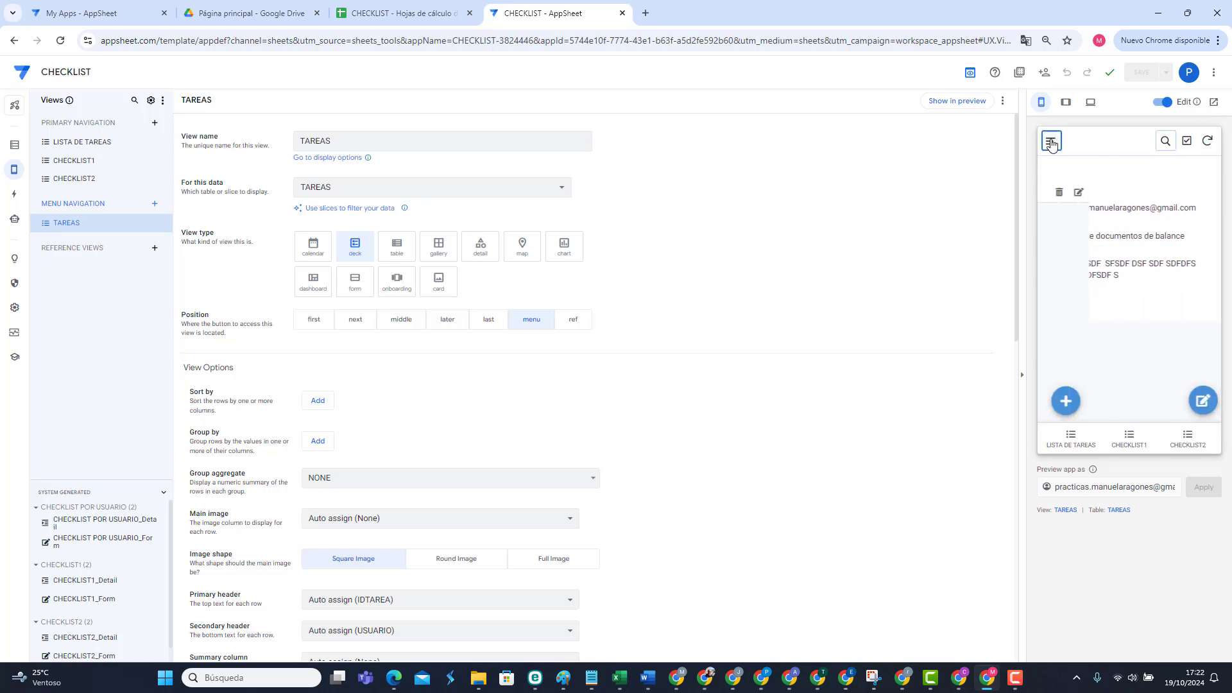
# Step: Inspect the OBSERVACIONES field in the saved task's edit form, cancel without changes, and reopen the record's details
pyautogui.click(1210, 191)
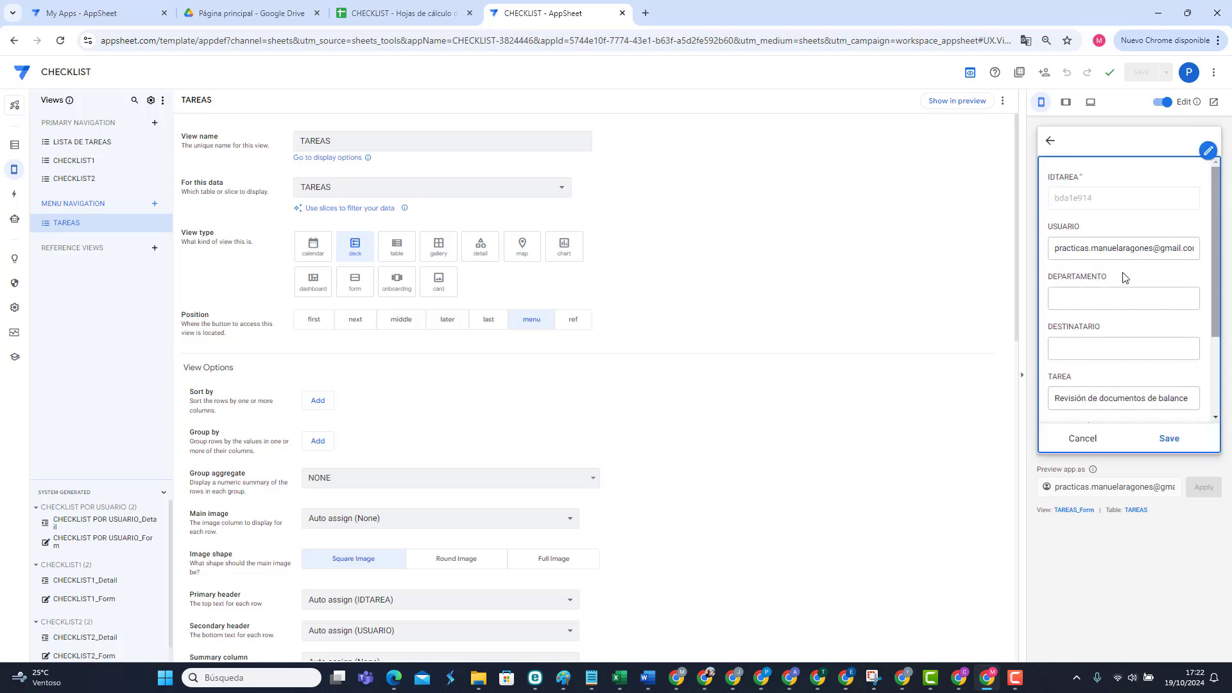
pyautogui.scroll(-3, 1122, 315)
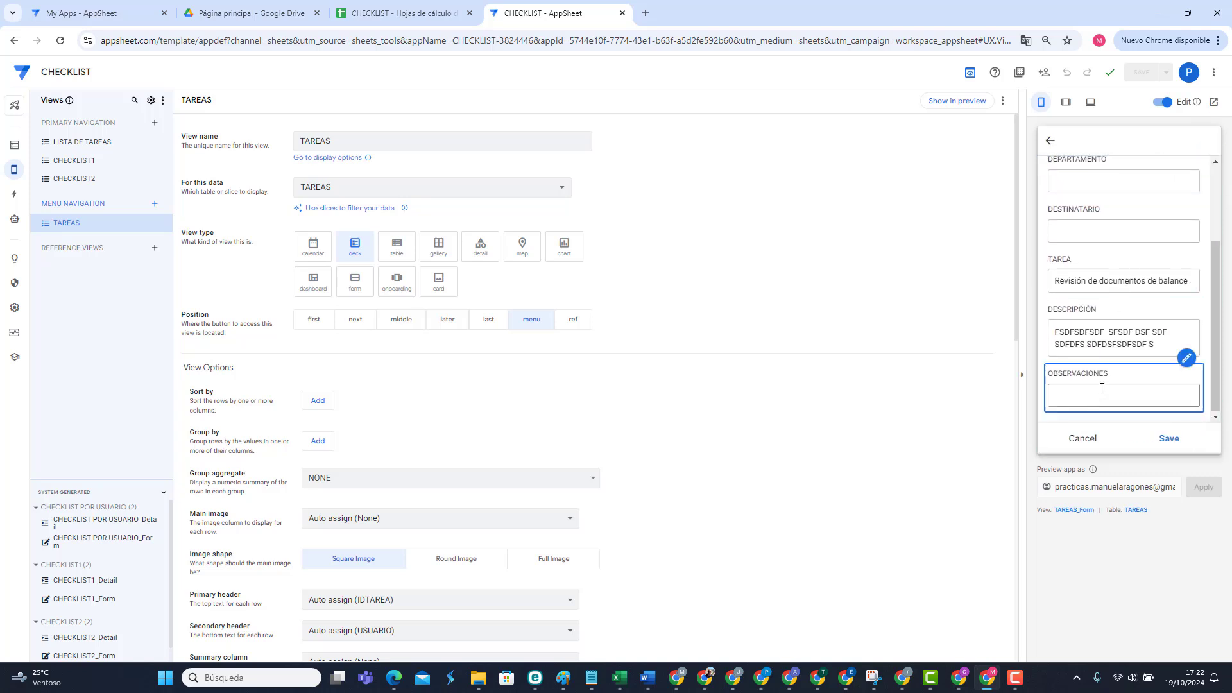
pyautogui.click(1135, 395)
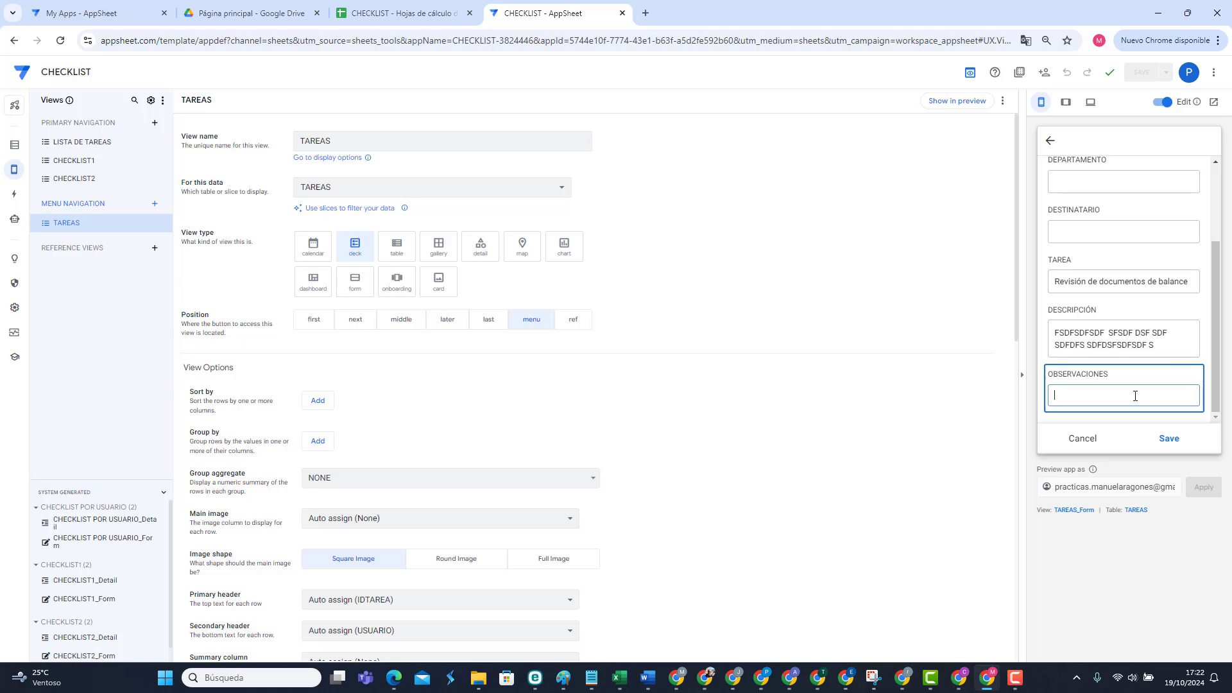
pyautogui.click(1086, 440)
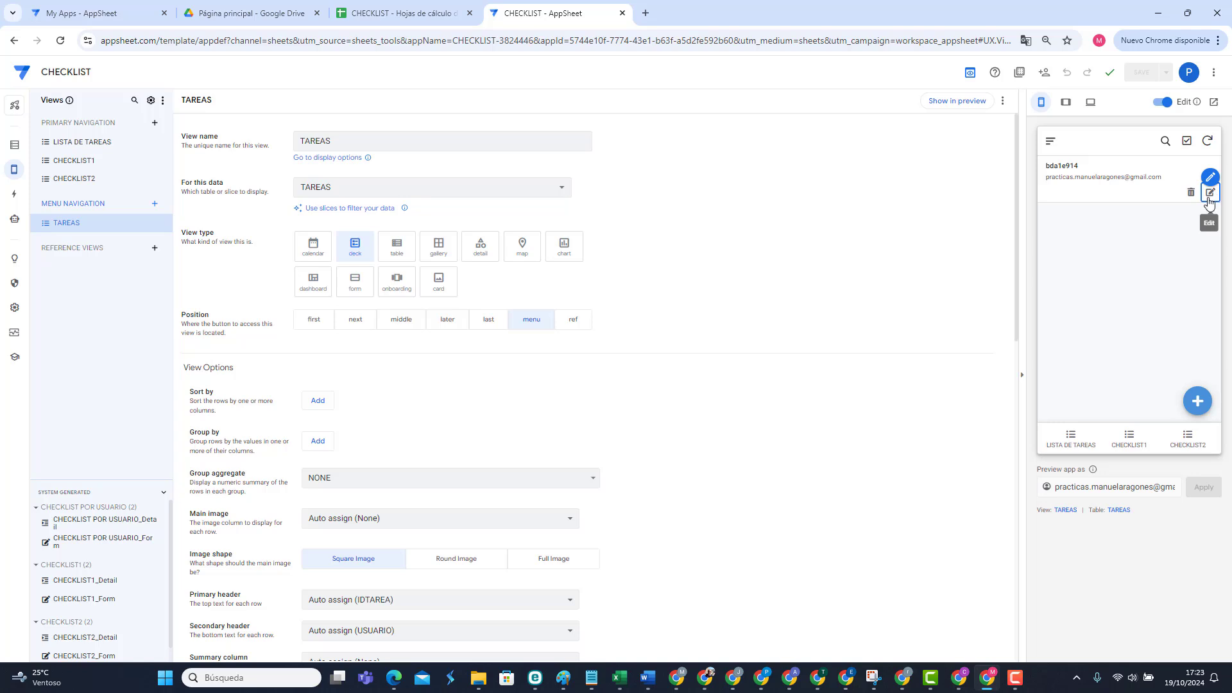
pyautogui.click(1093, 193)
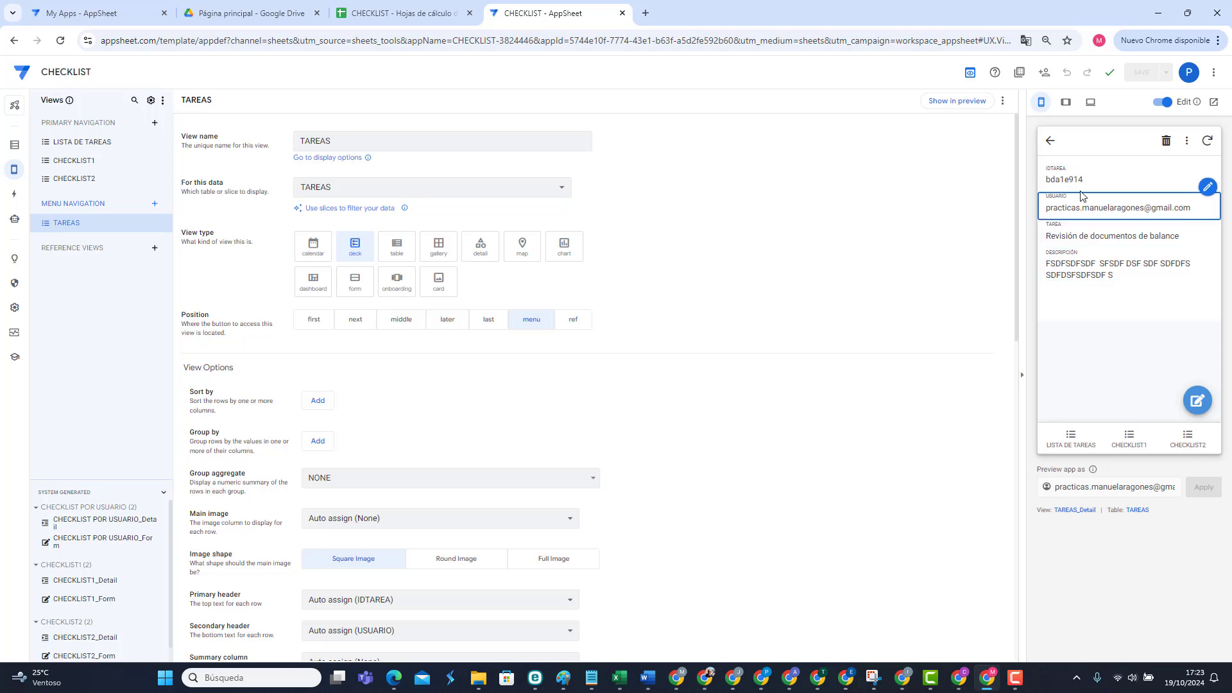
# Step: Add a new action for the TAREAS table and name it Aceptar
pyautogui.click(14, 193)
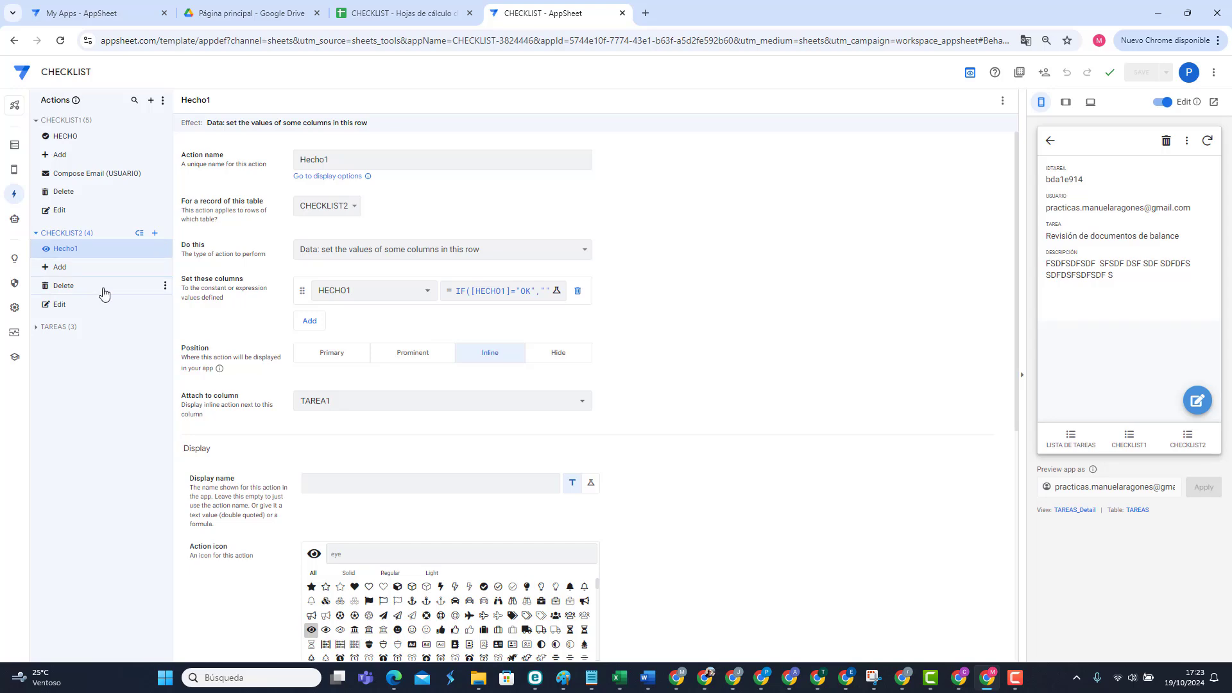
pyautogui.click(85, 329)
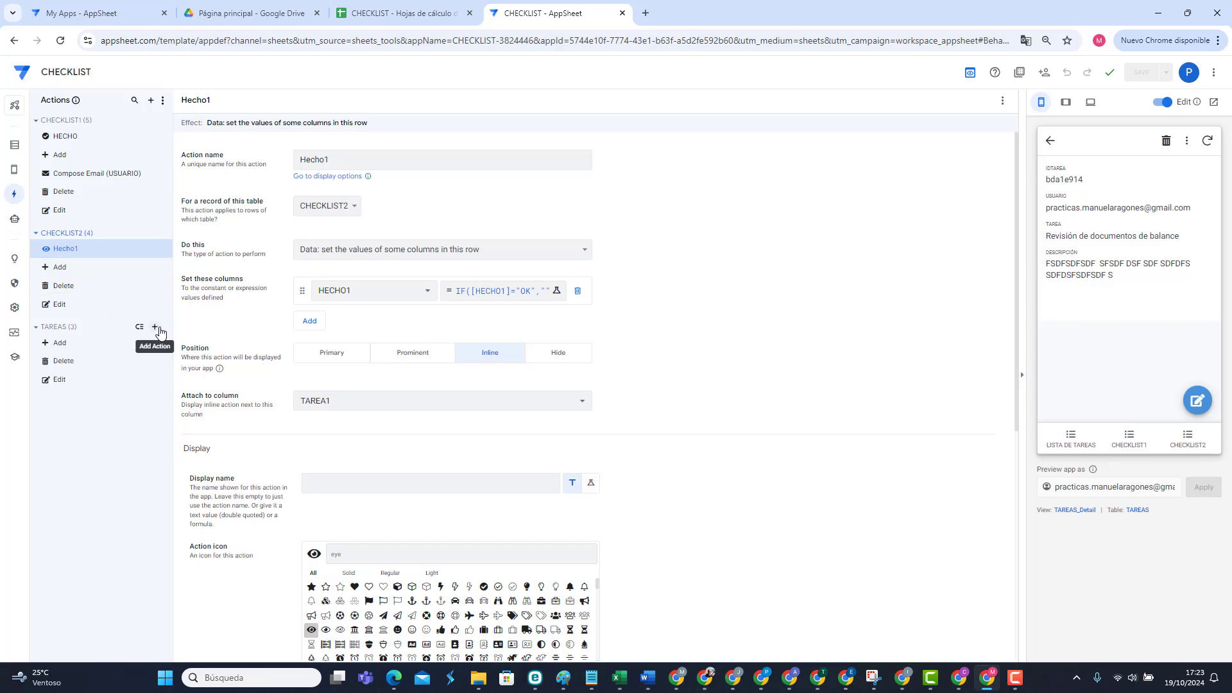
pyautogui.click(155, 327)
pyautogui.click(497, 438)
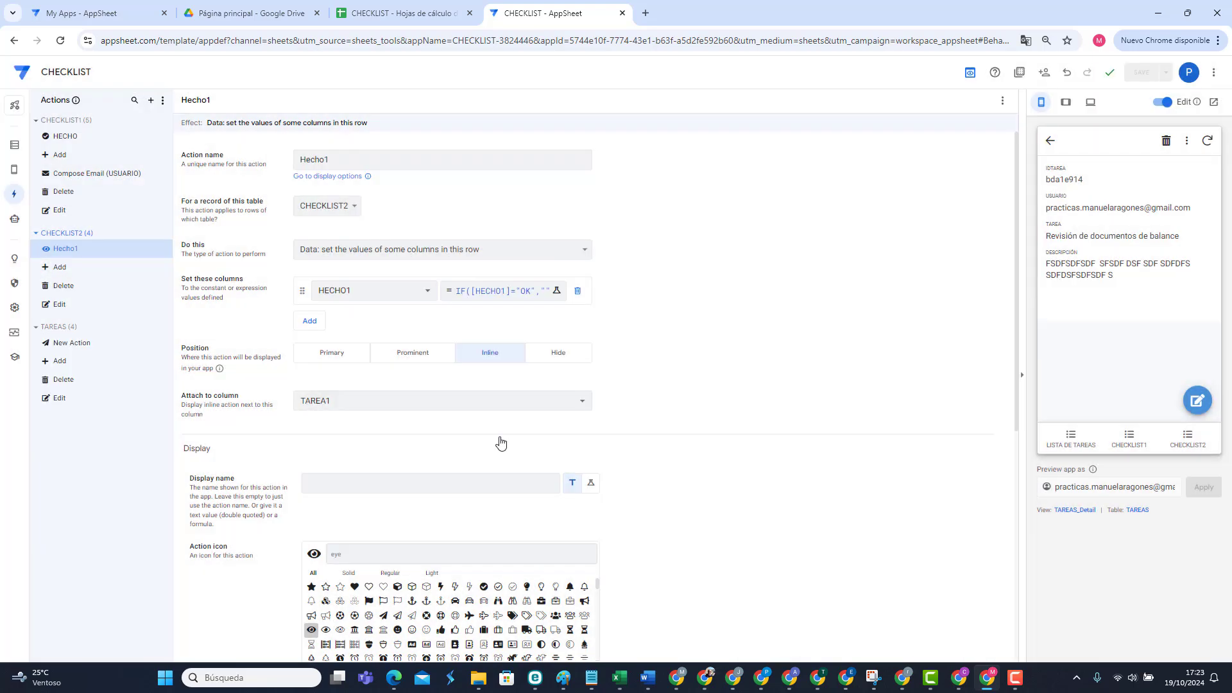
pyautogui.click(376, 159)
pyautogui.moveTo(374, 159); pyautogui.dragTo(257, 161)
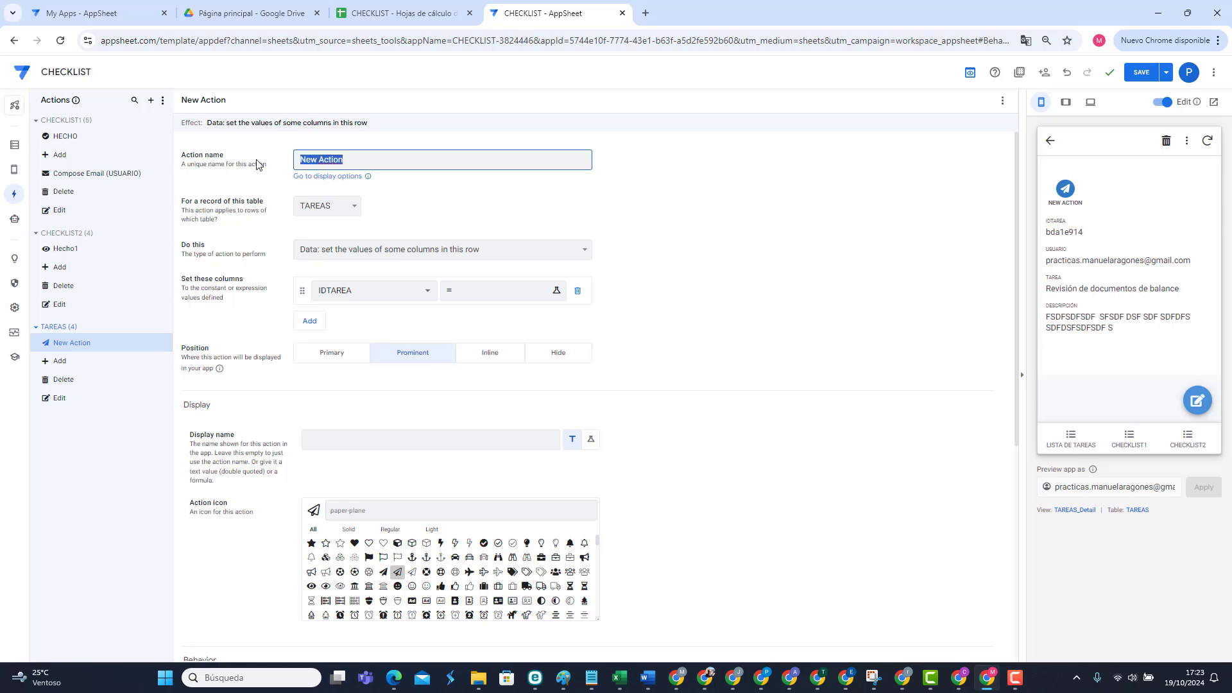
pyautogui.write('Aceptar')
# Step: Make the Aceptar action set the OBSERVACIONES column to the expression INPUT("OBSERVACIONES","OBSERVACIONES")
pyautogui.click(374, 290)
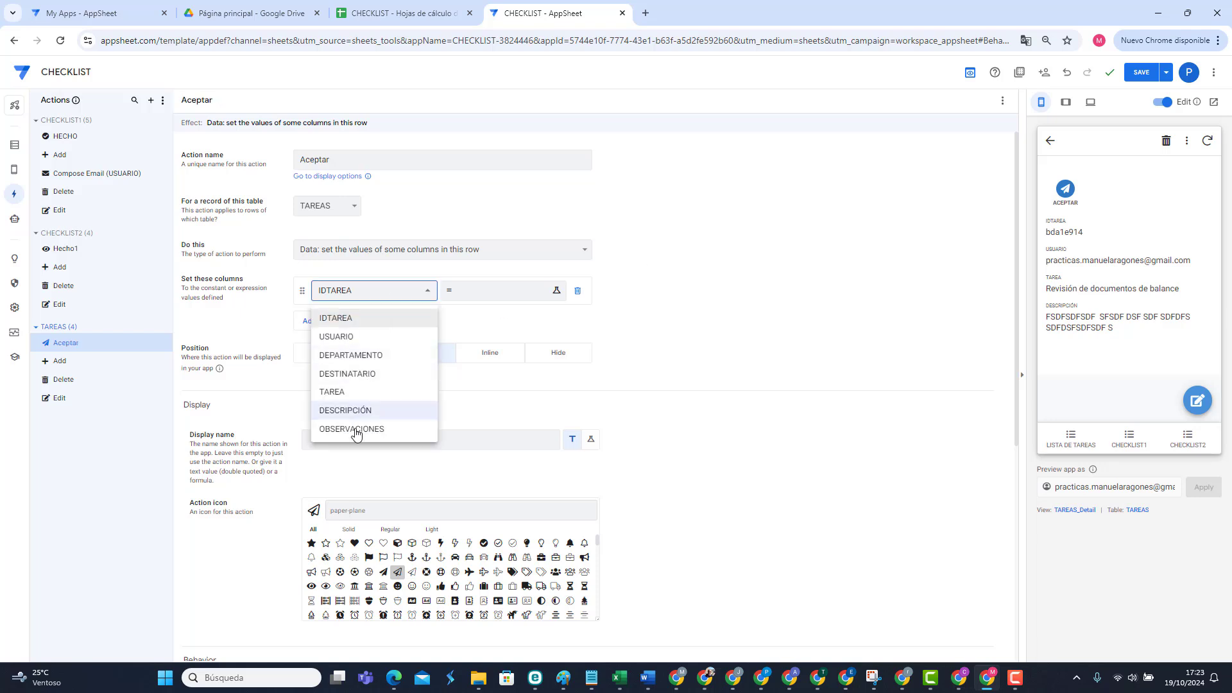
pyautogui.click(358, 430)
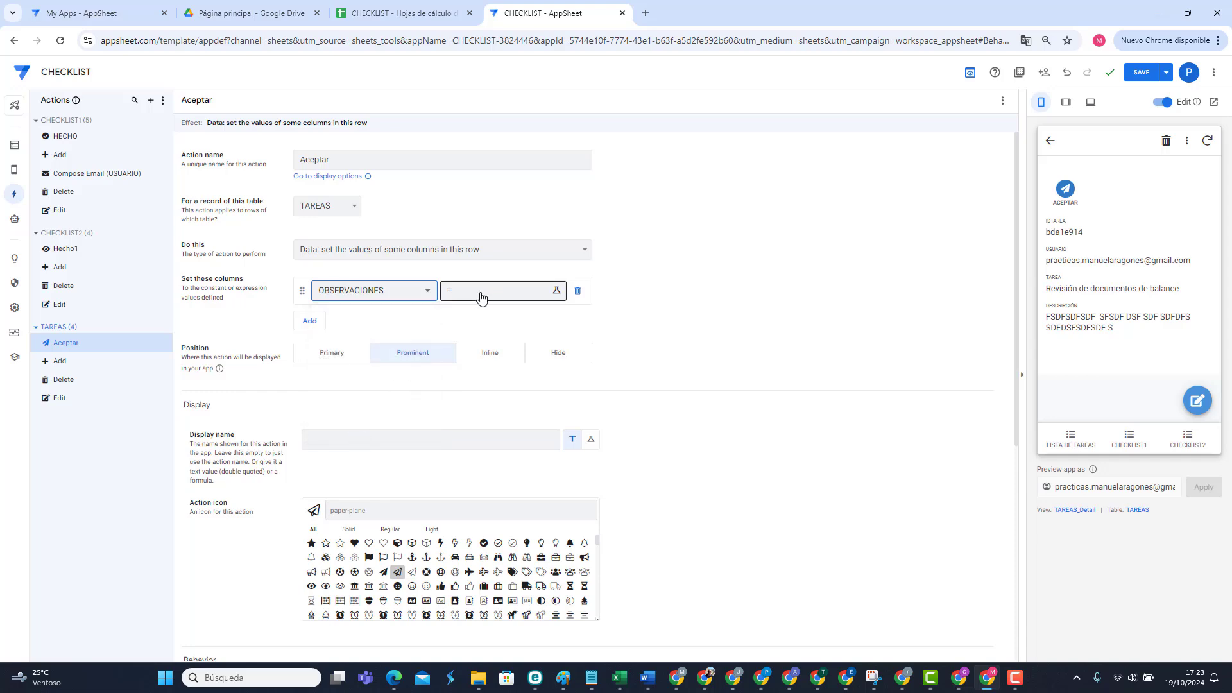
pyautogui.click(482, 297)
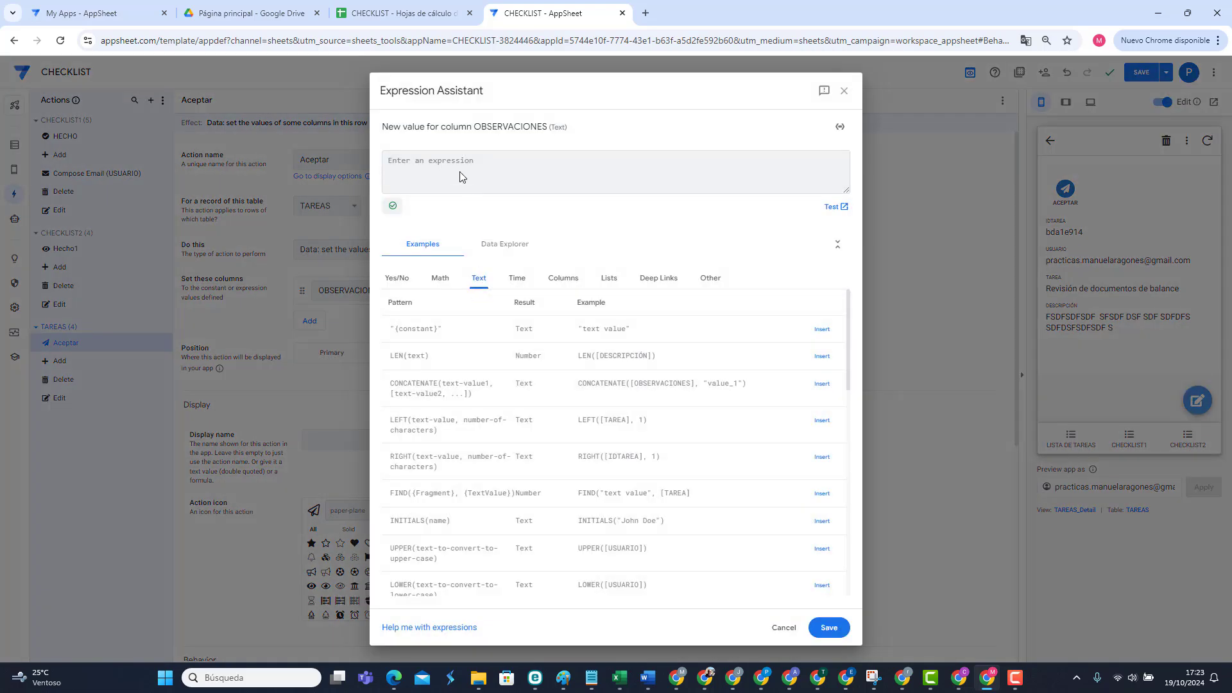
pyautogui.write('ir')
pyautogui.press('BackSpace')
pyautogui.press('BackSpace')
pyautogui.write('INF')
pyautogui.write('UT(')
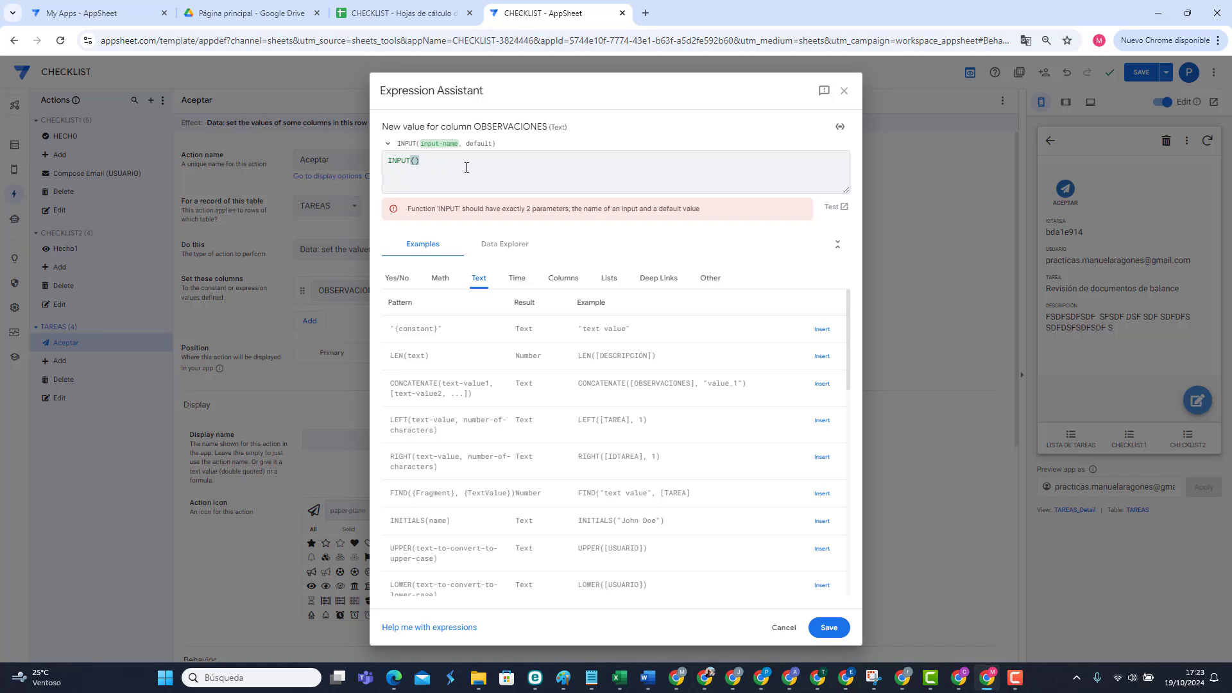
pyautogui.write('"OB')
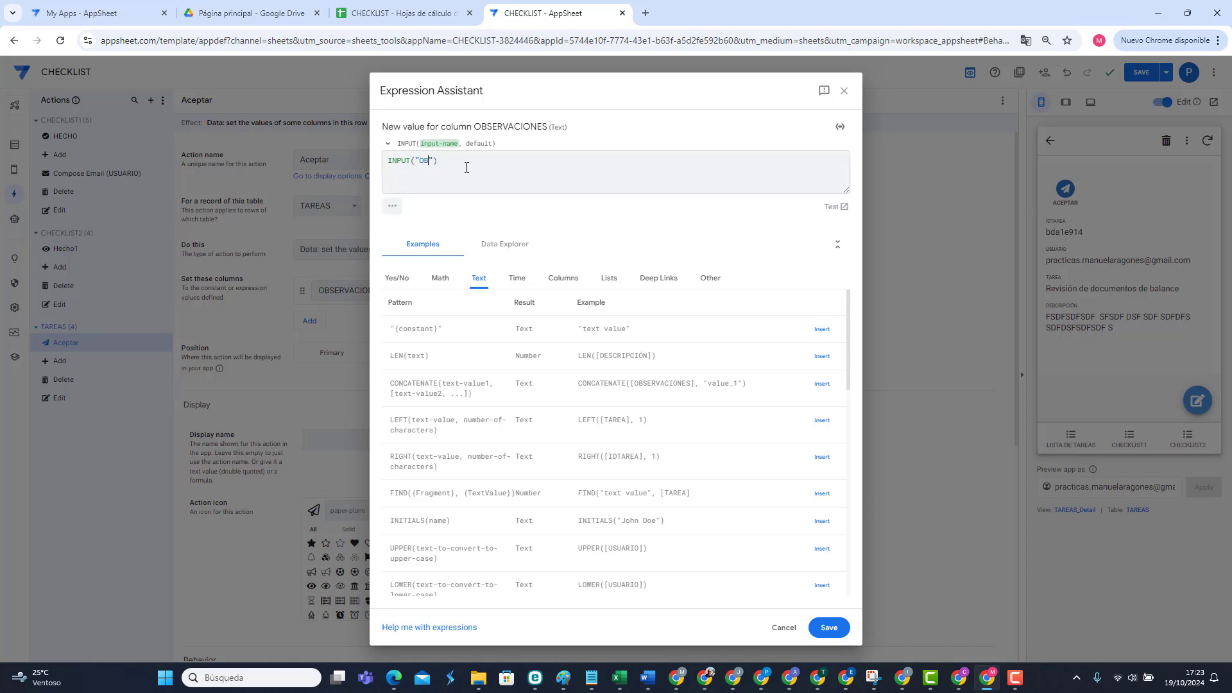
pyautogui.write('SERVACIONES",')
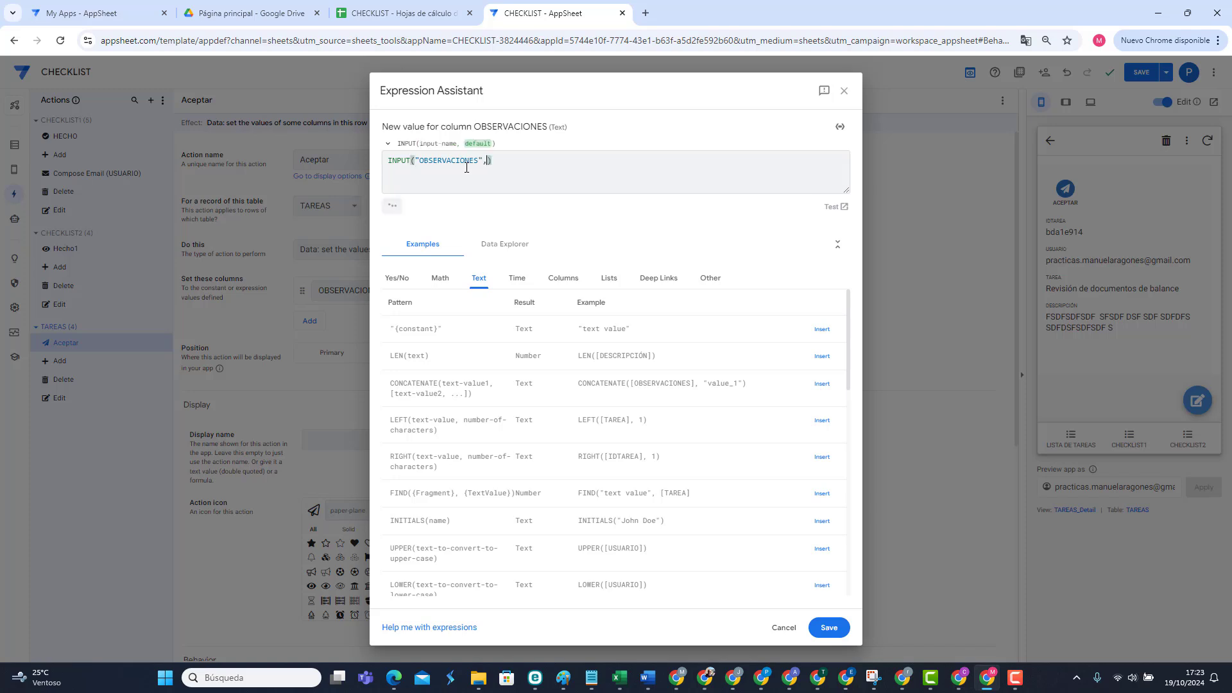
pyautogui.write('"OBSERVACIONES')
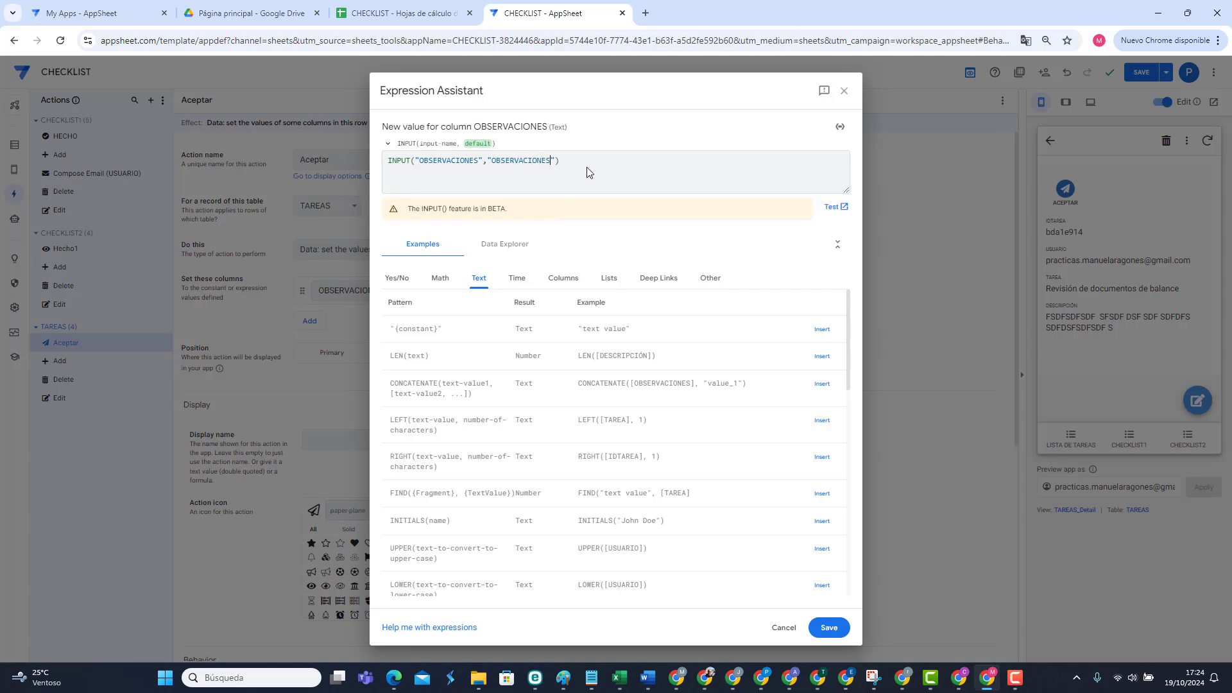
pyautogui.click(579, 163)
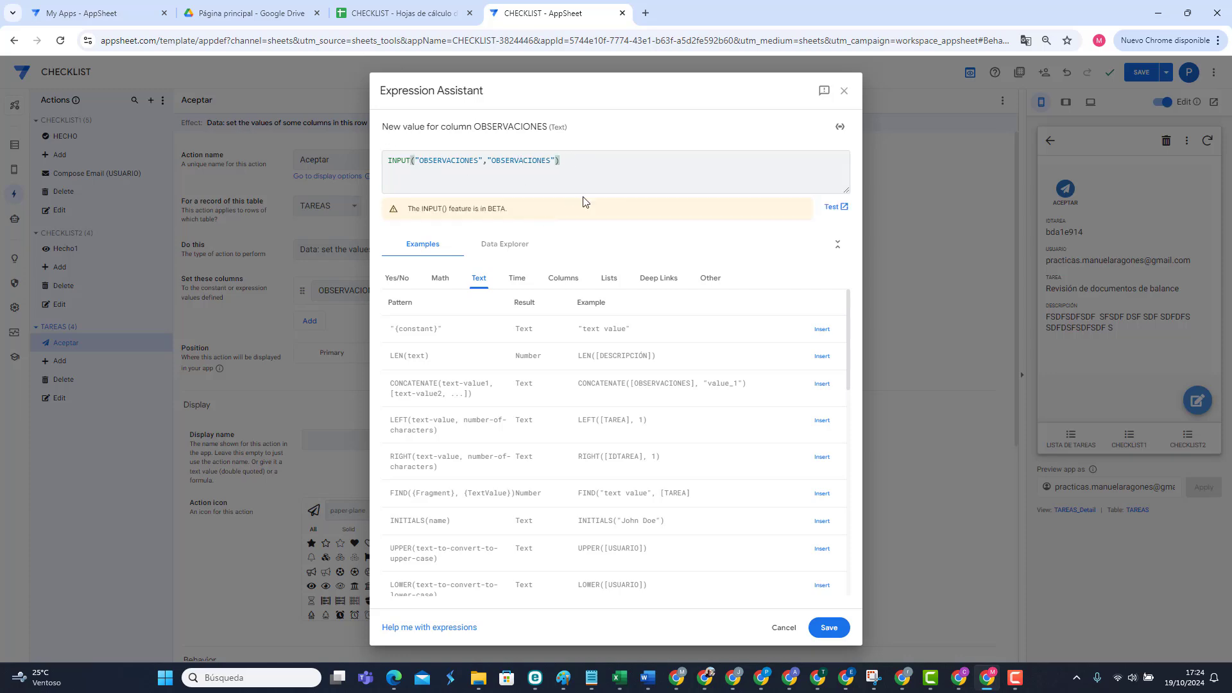
pyautogui.click(829, 628)
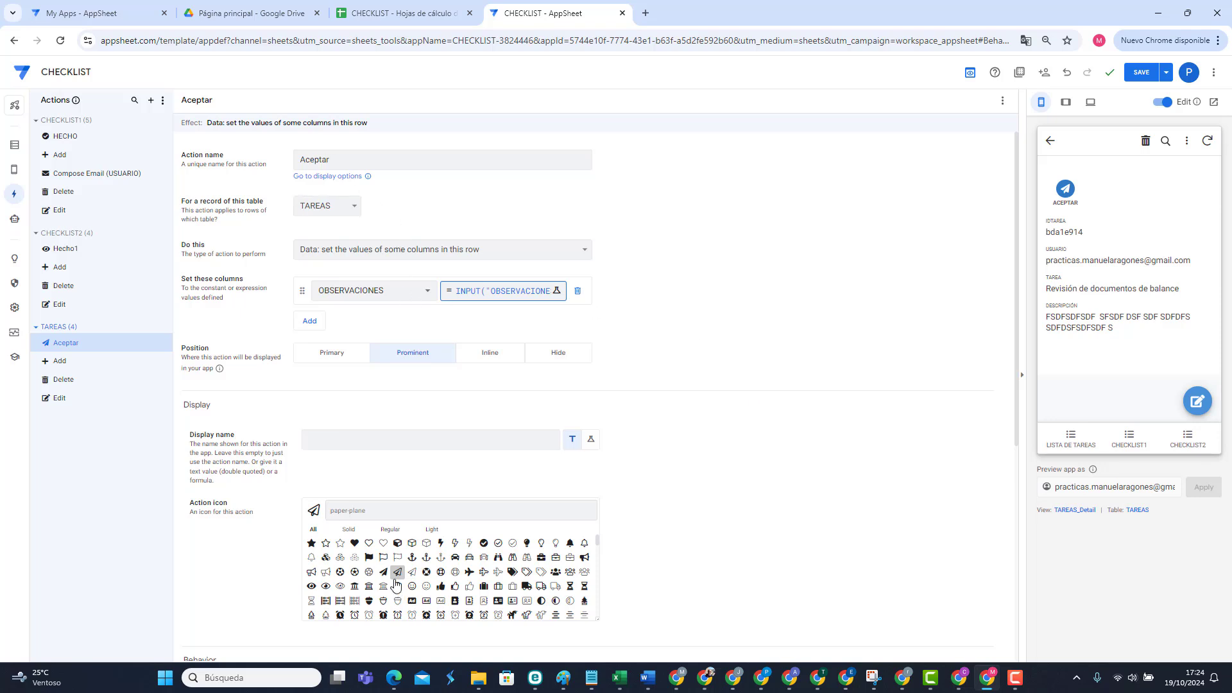
# Step: Set the Aceptar action's icon to the solid thumbs-up and save the app
pyautogui.click(364, 508)
pyautogui.click(440, 586)
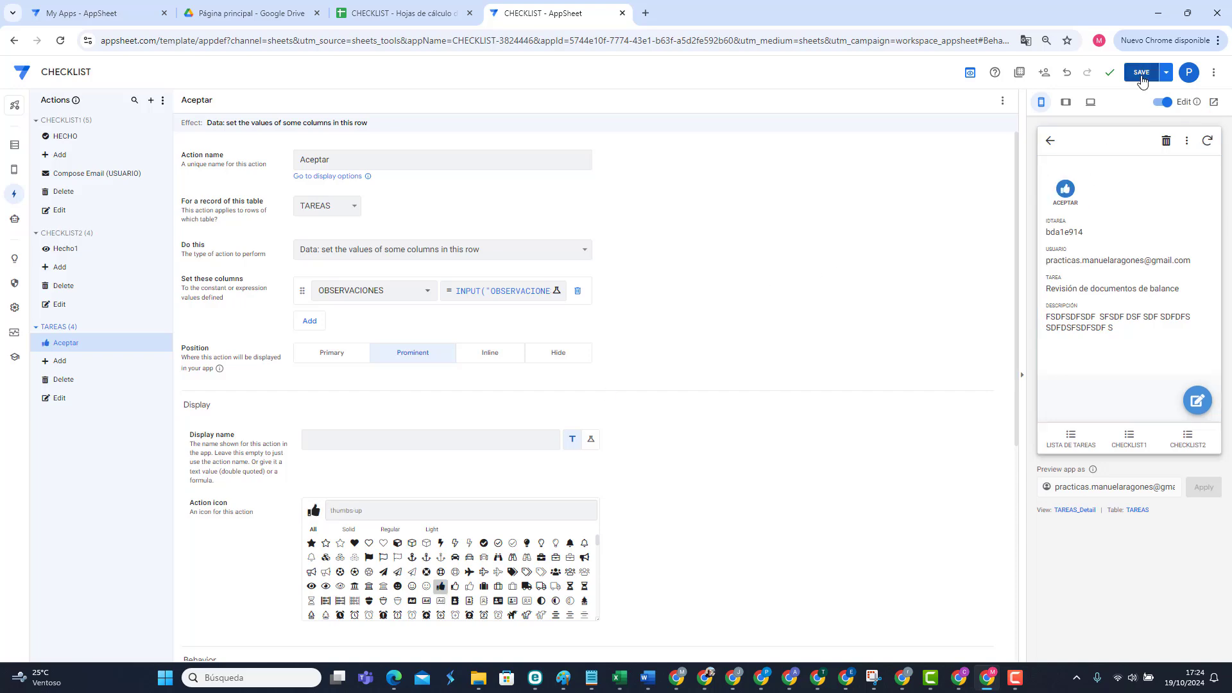
pyautogui.click(1141, 72)
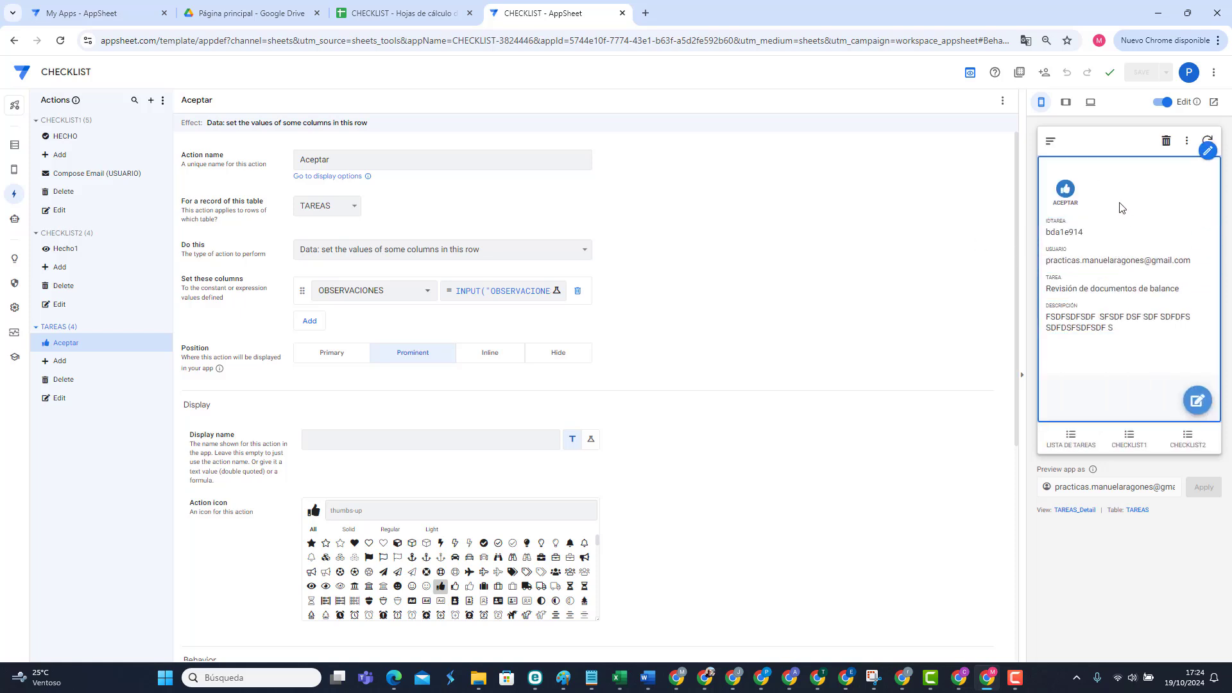
# Step: Try the Aceptar action in the app preview with sample text in its OBSERVACIONES field
pyautogui.click(1069, 191)
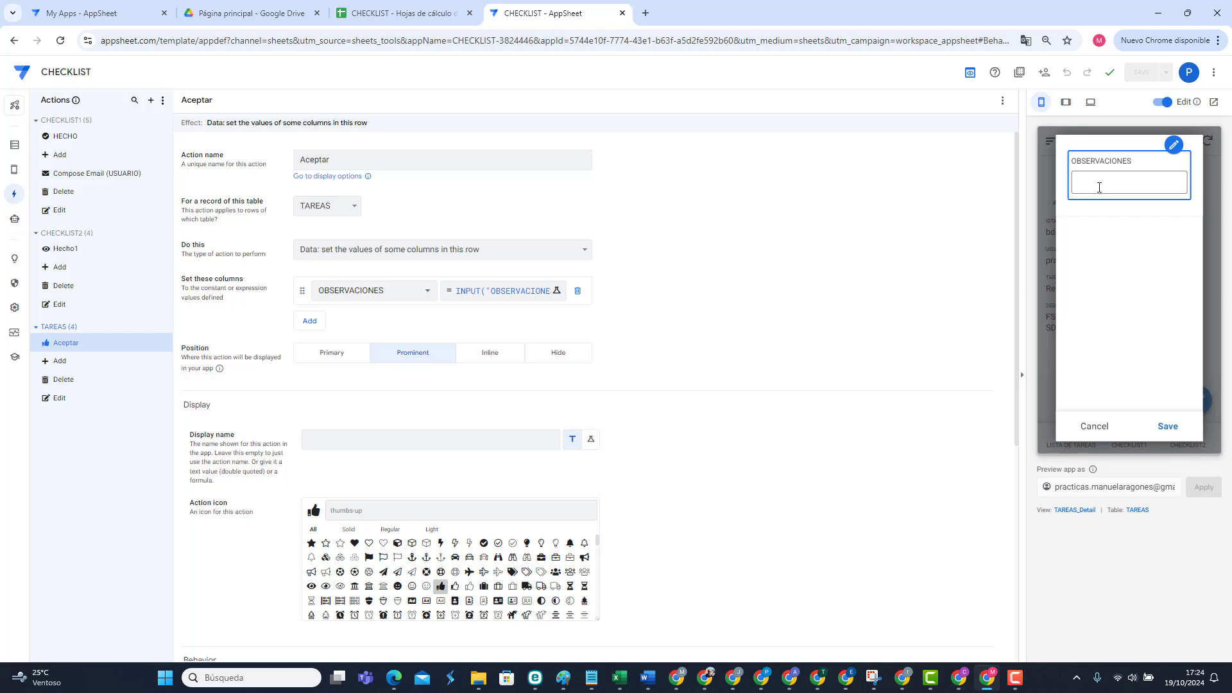
pyautogui.write('SDF')
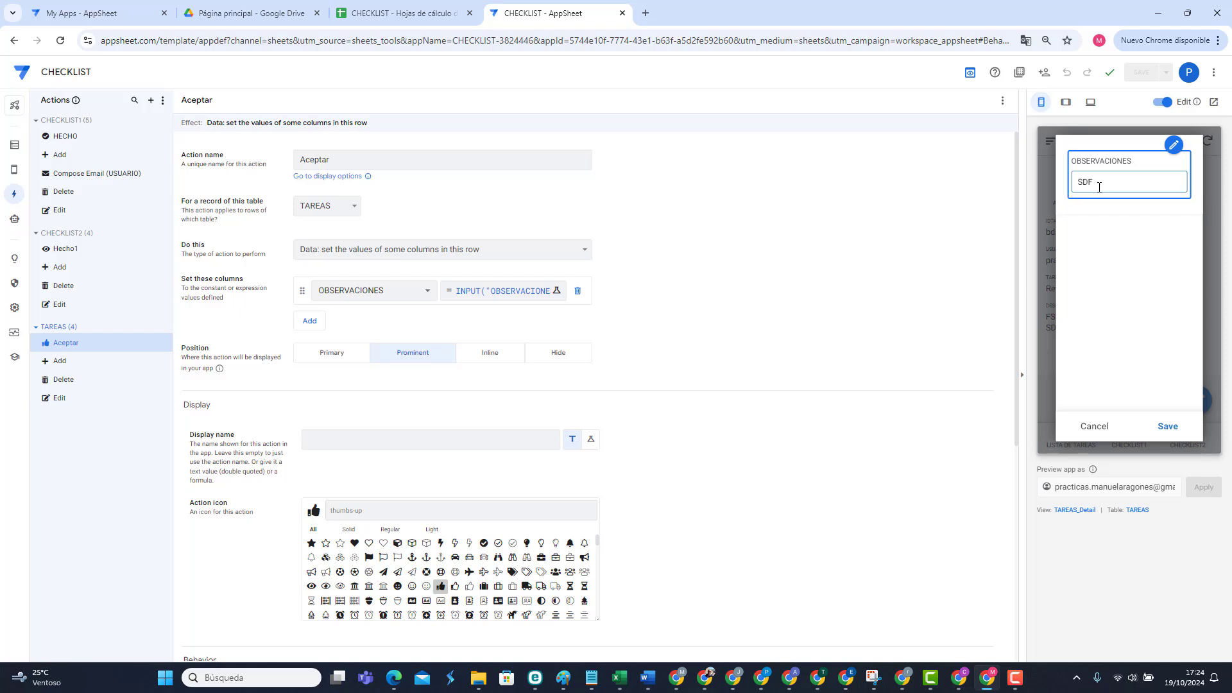
pyautogui.write('SDFSD SFSD SDFSDFSDFSDF')
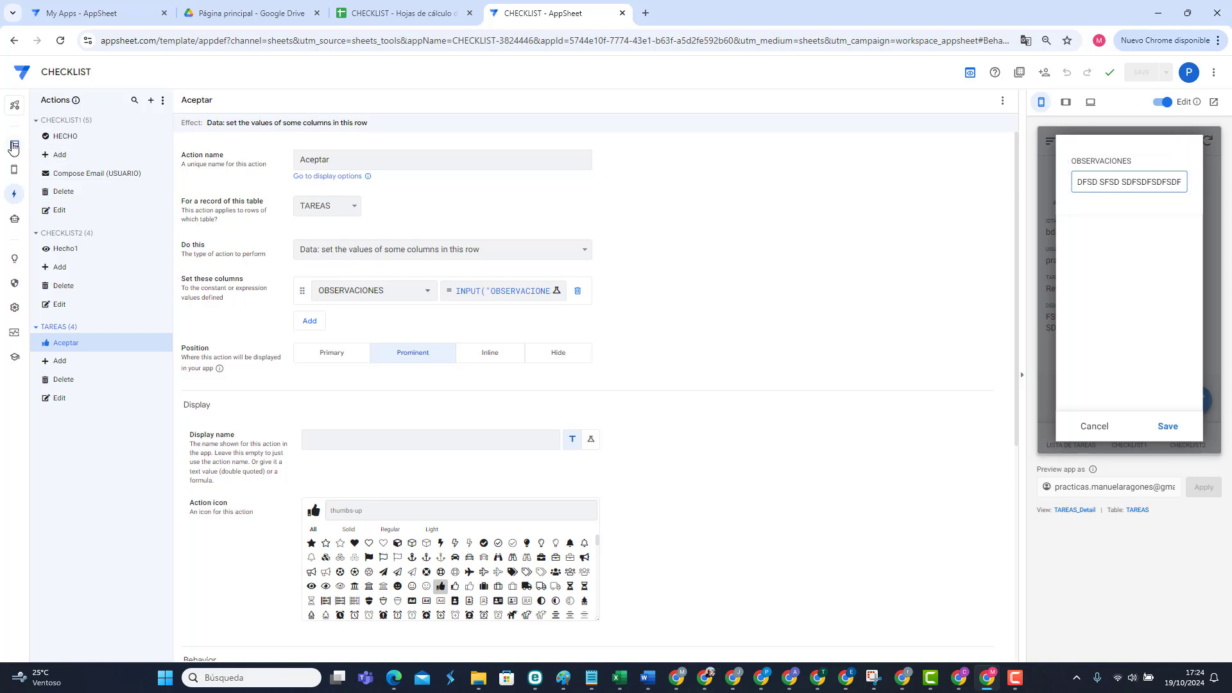
# Step: Change the OBSERVACIONES column of the TAREAS table to the LongText type
pyautogui.click(15, 144)
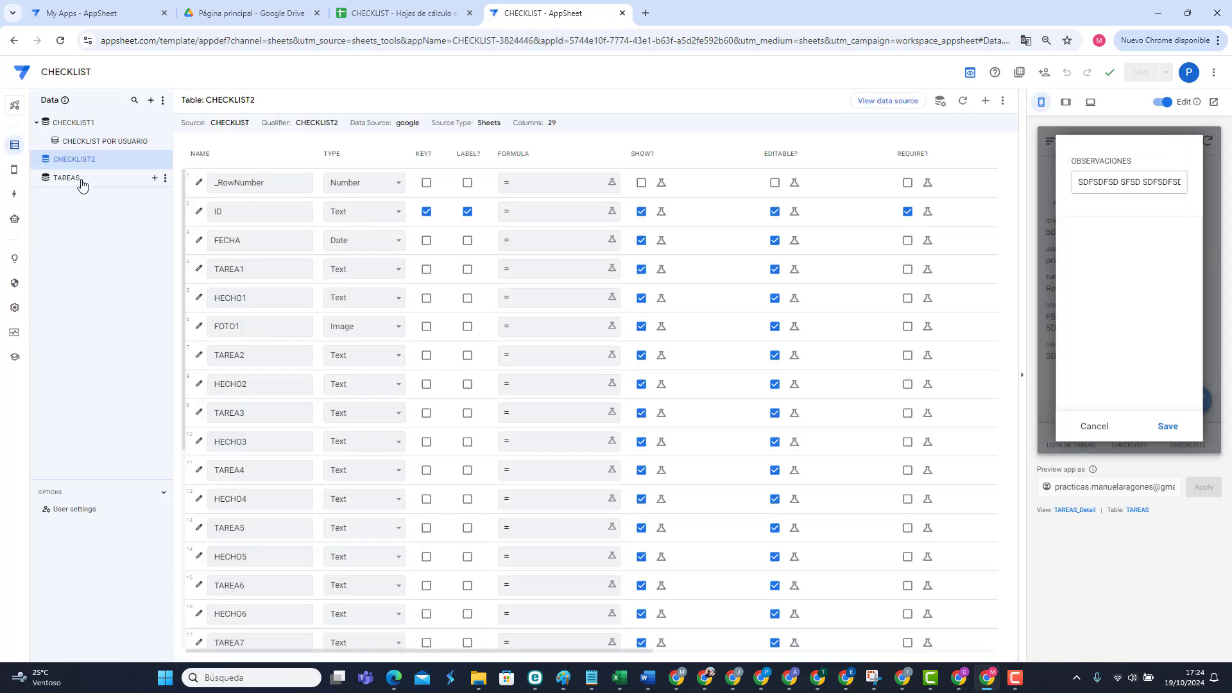
pyautogui.click(81, 184)
pyautogui.click(364, 387)
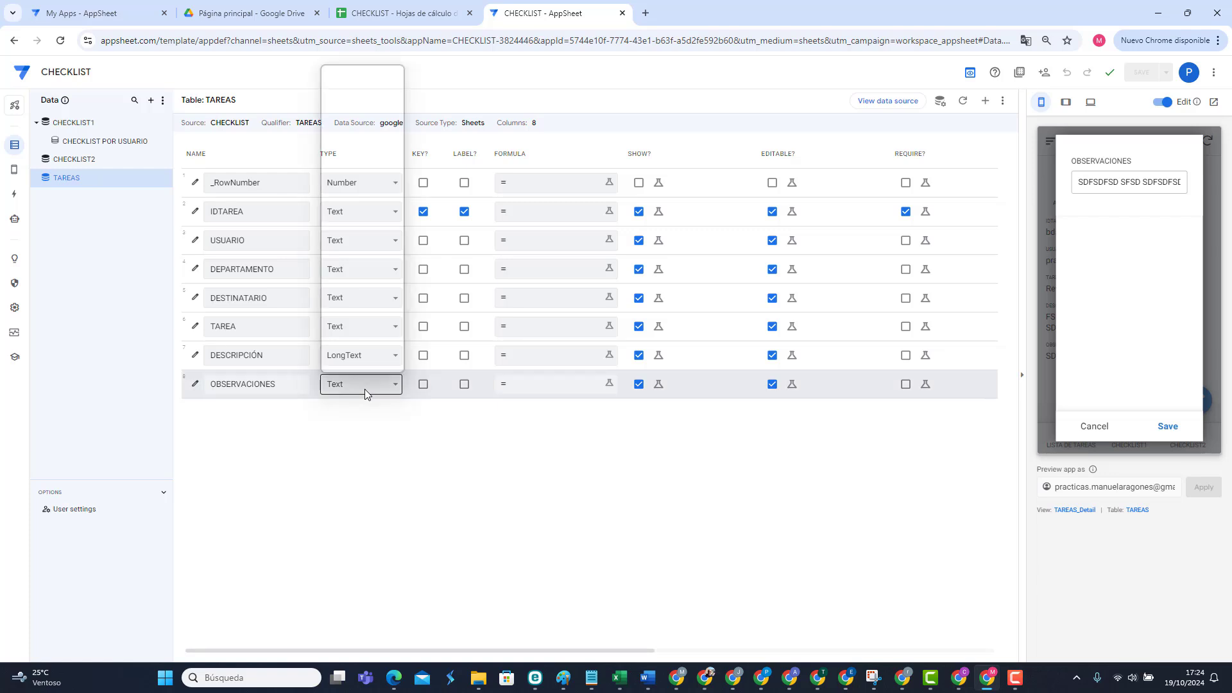
pyautogui.click(366, 212)
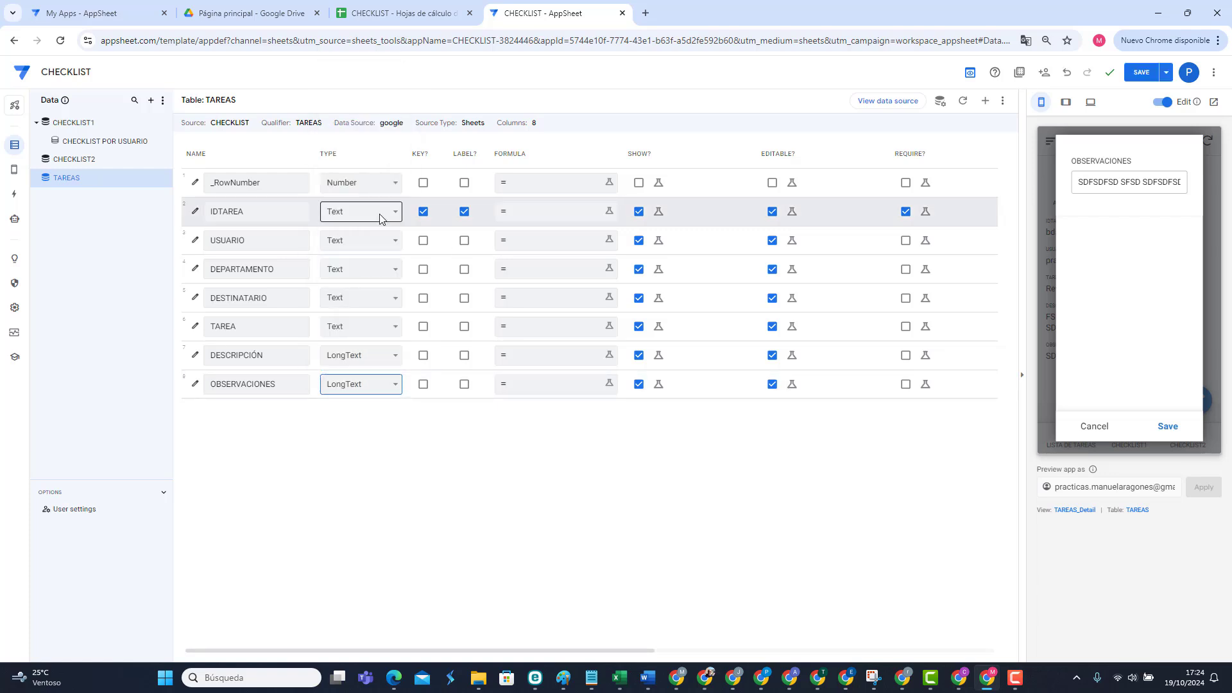
# Step: Replace the sample text in the preview's open OBSERVACIONES prompt with "SDFSD DSFDSFSDFDSFDSF"
pyautogui.tripleClick(1152, 183)
pyautogui.write('SDFSDFSDFSD')
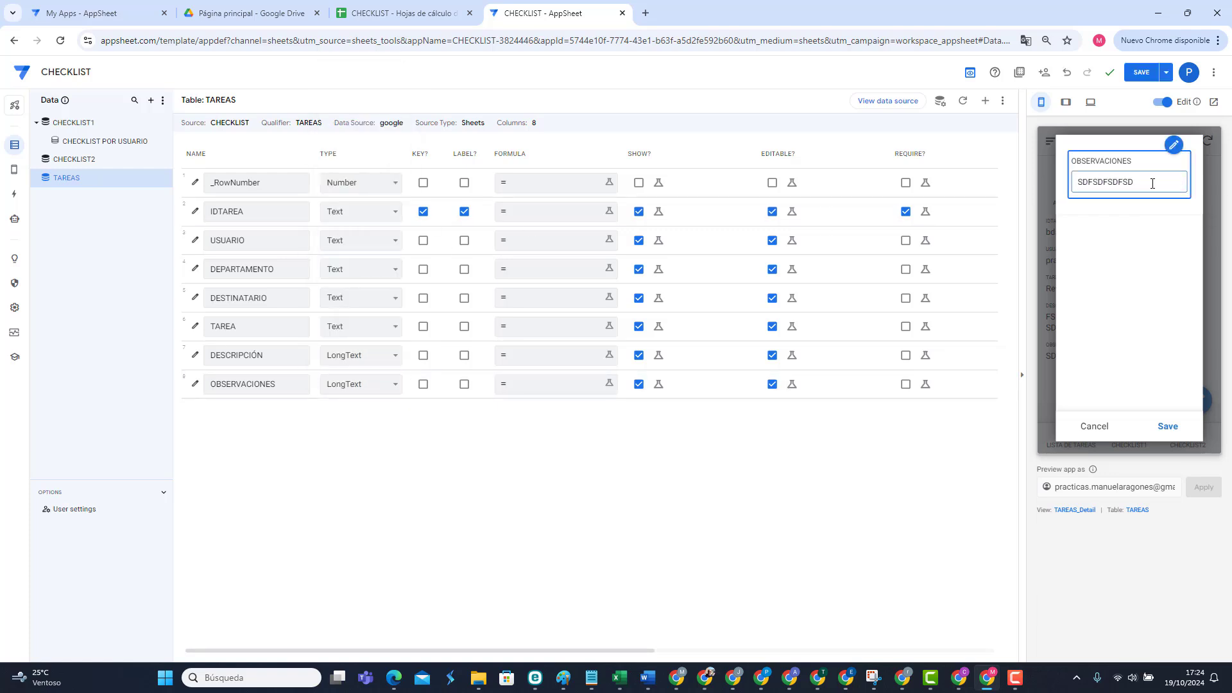
pyautogui.press('BackSpace')
pyautogui.press('BackSpace')
pyautogui.press('BackSpace')
pyautogui.press('BackSpace')
pyautogui.press('BackSpace')
pyautogui.press('BackSpace')
pyautogui.write('  DSFDSFSDFDSFDSF')
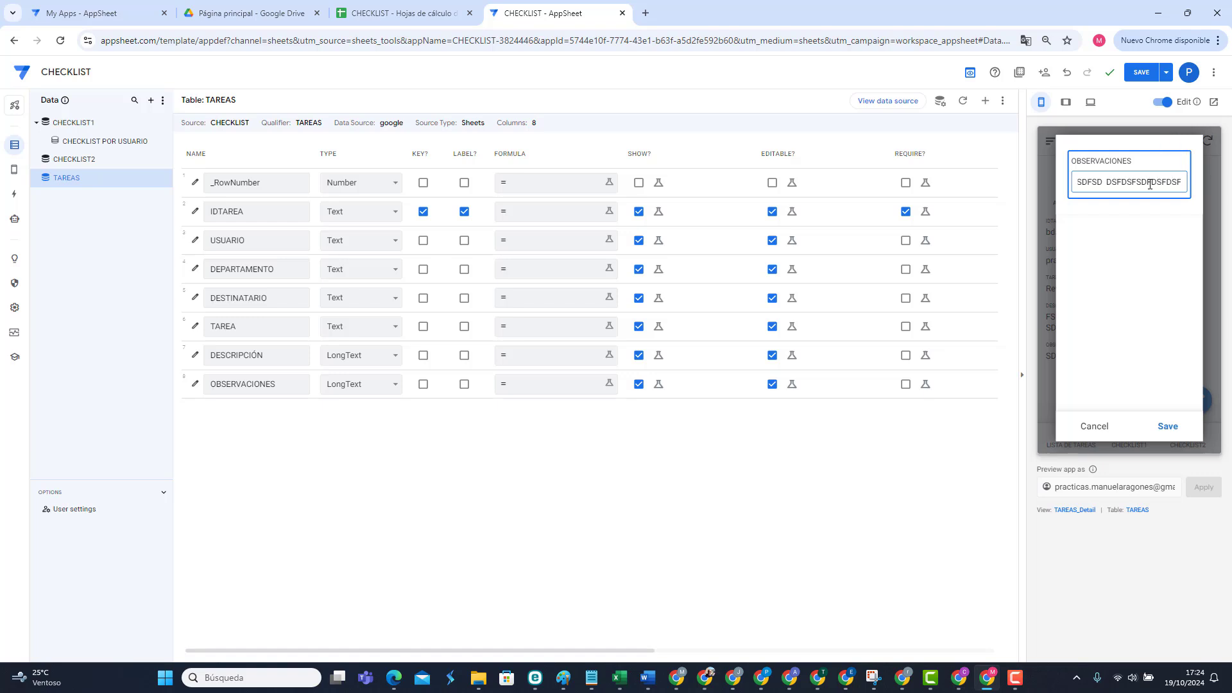
# Step: Save the app, then run Aceptar in the preview and save the observation "FGDF DFGD DFGD FDG FDGFDF FDGDFG"
pyautogui.click(1139, 74)
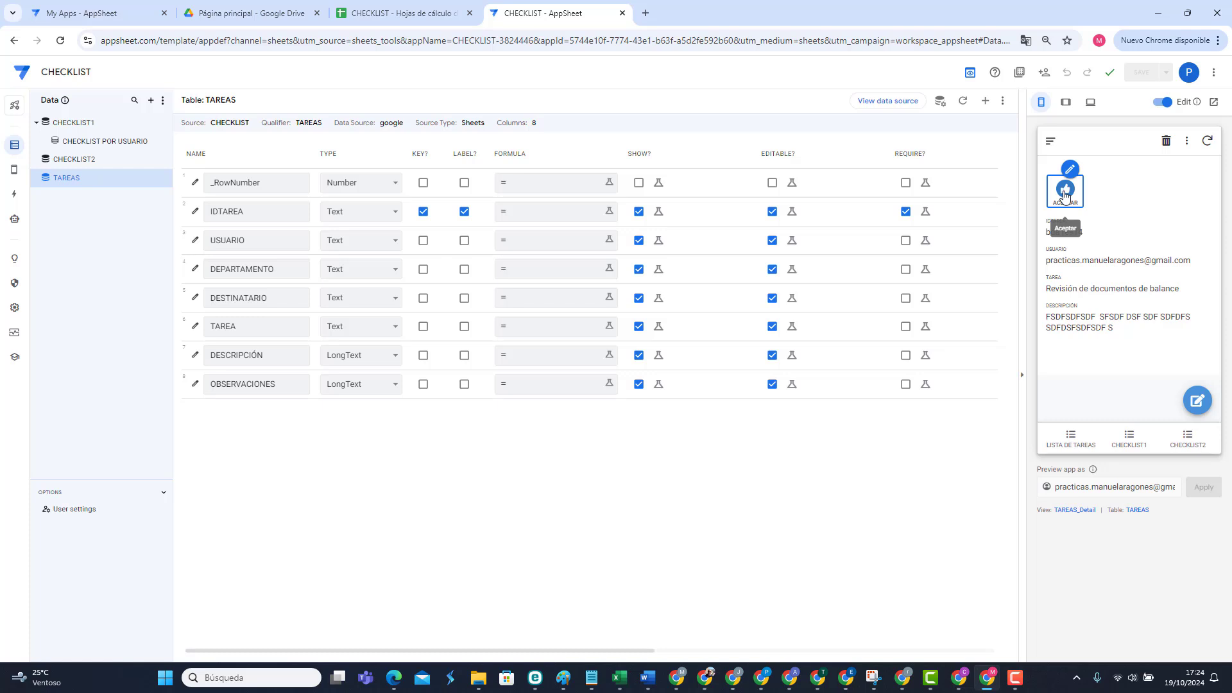
pyautogui.click(1065, 193)
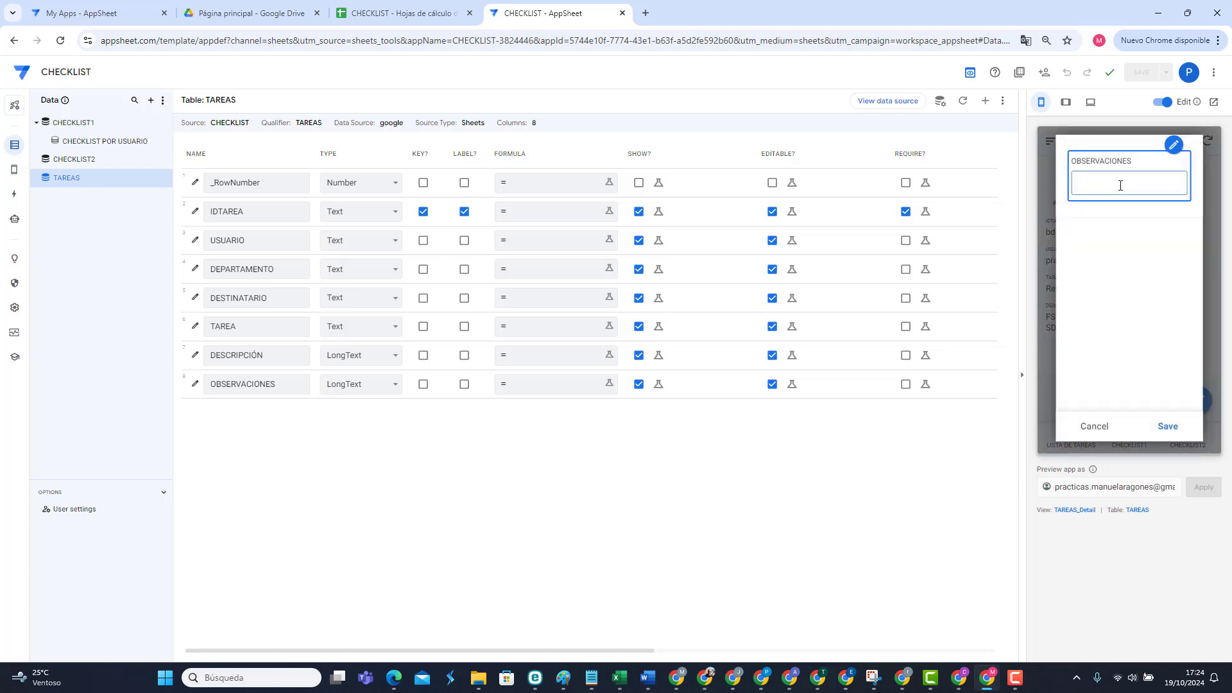
pyautogui.click(1120, 186)
pyautogui.write('FGDF DFGD')
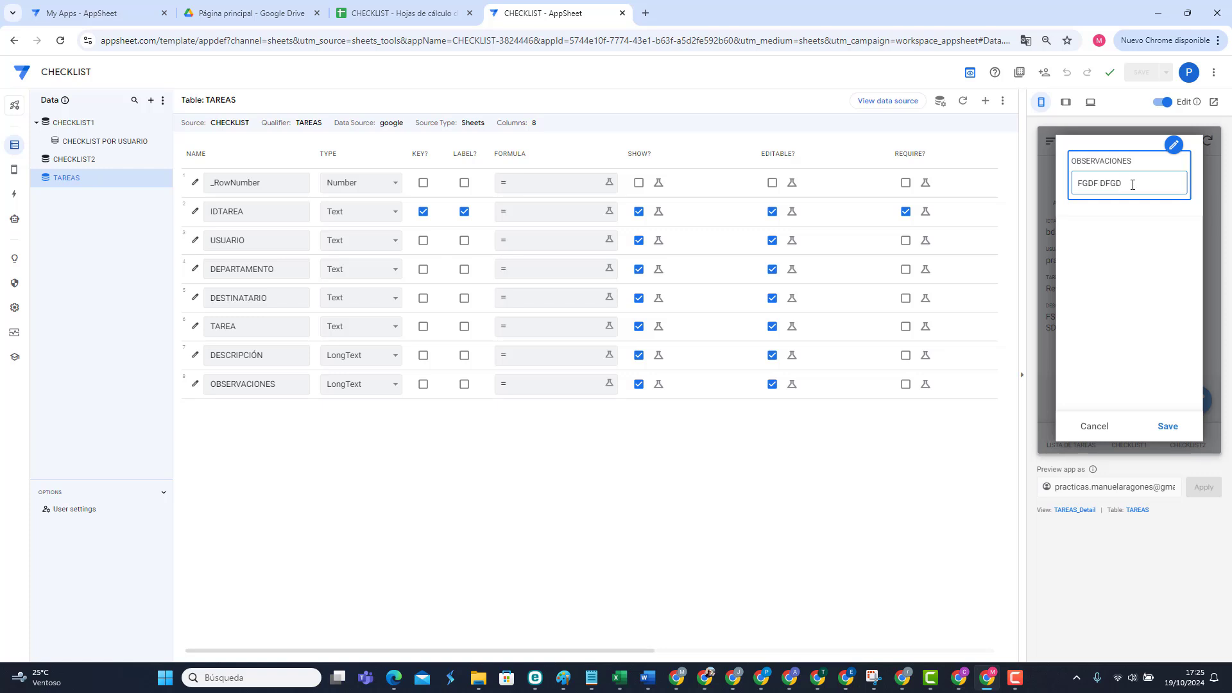
pyautogui.write('  DFGD FDG FDGFDF FDGDFG')
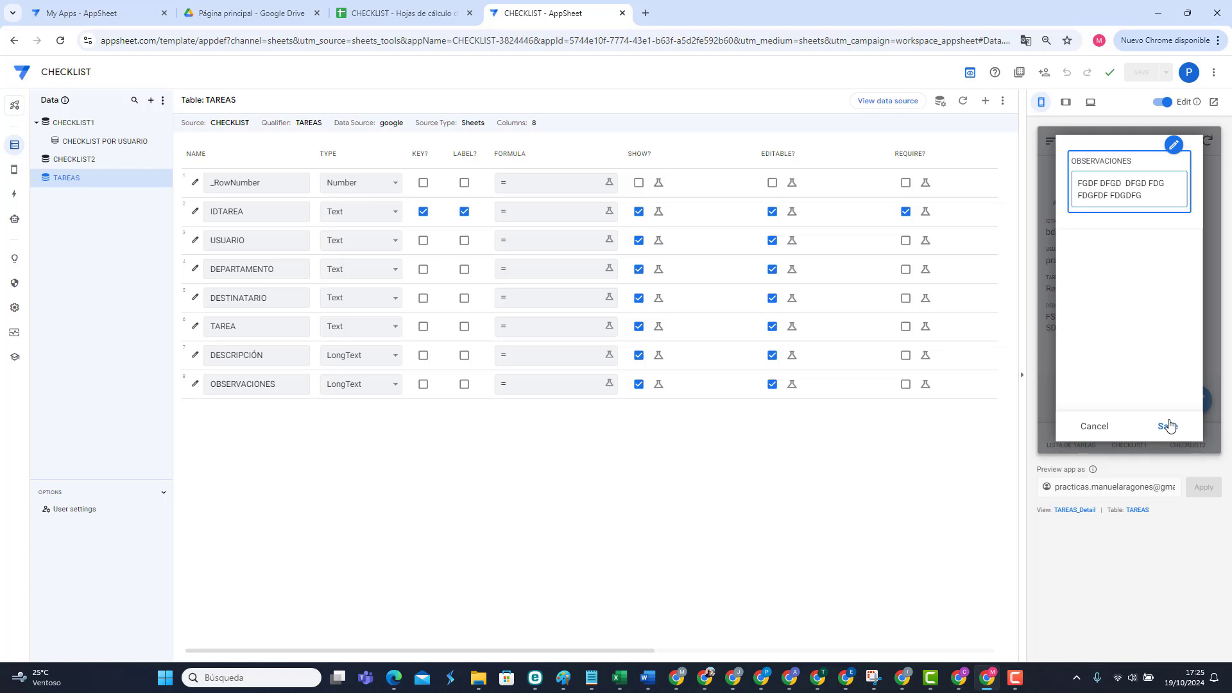
pyautogui.click(1168, 426)
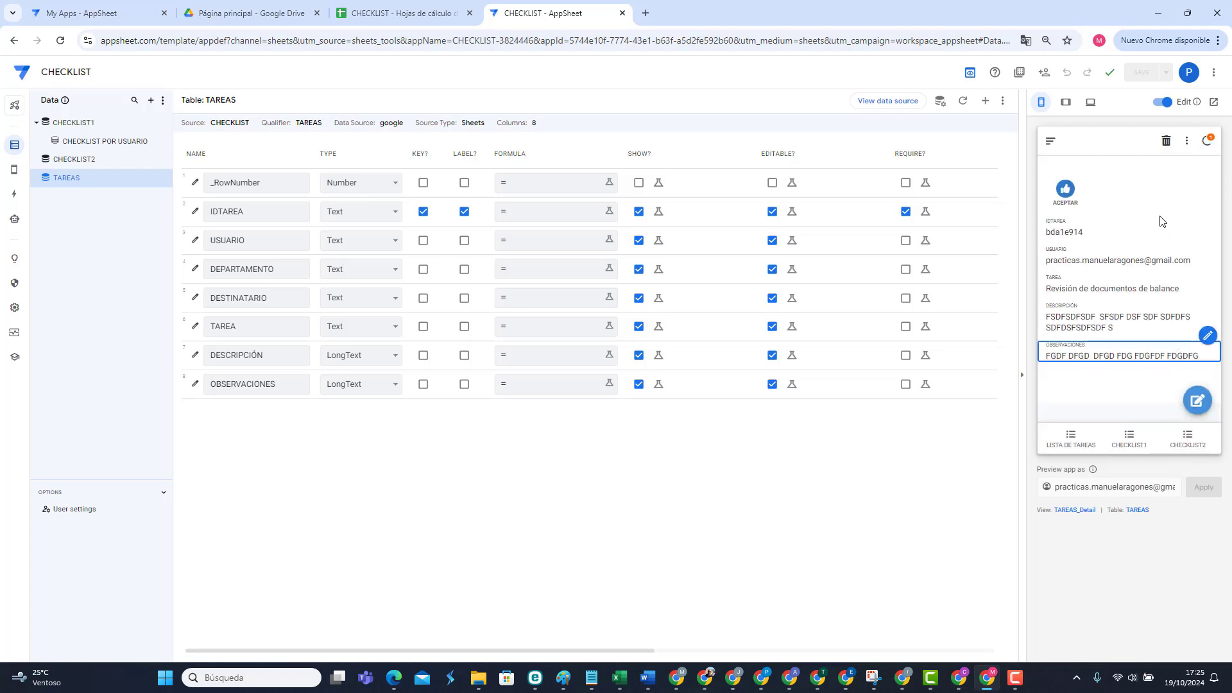
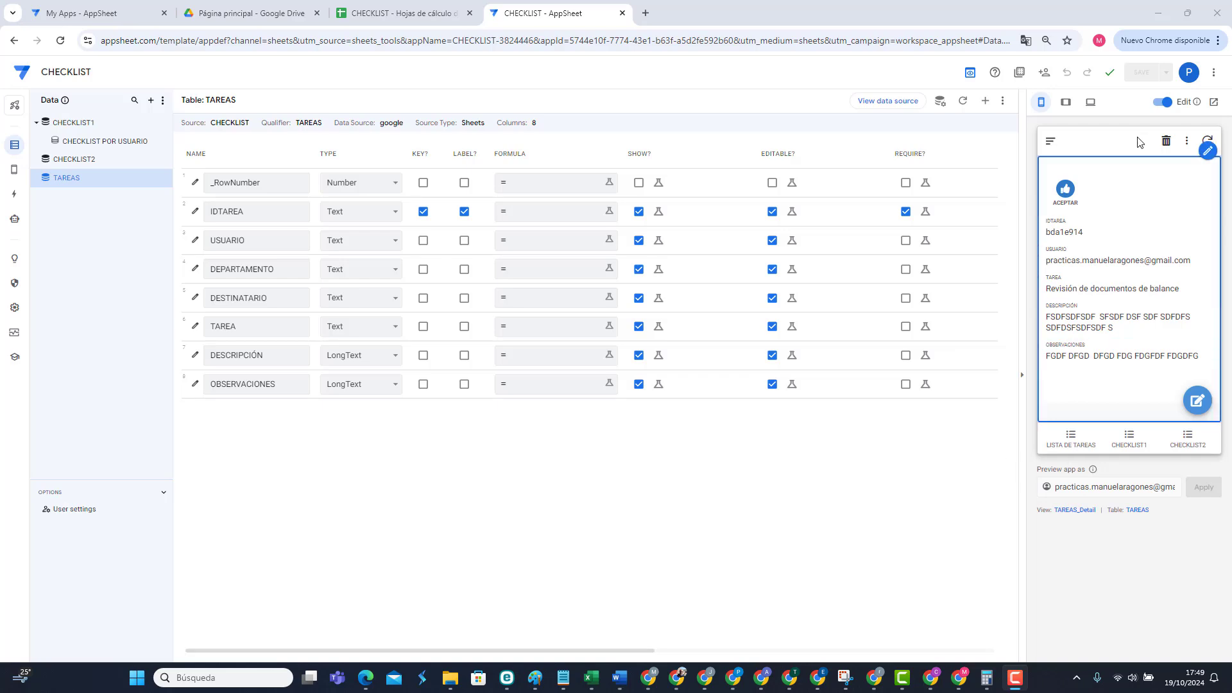
# Step: Switch to the CHECKLIST spreadsheet in Google Sheets and add a new sheet named USUARIOS
pyautogui.click(394, 7)
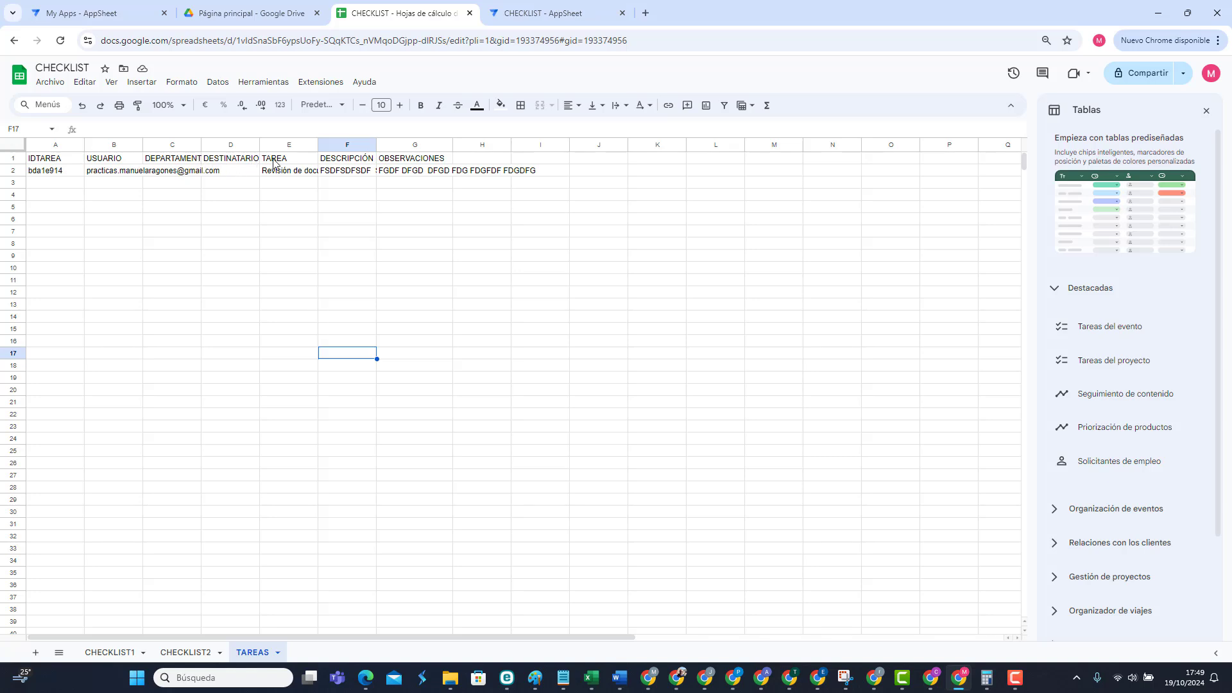
pyautogui.click(165, 158)
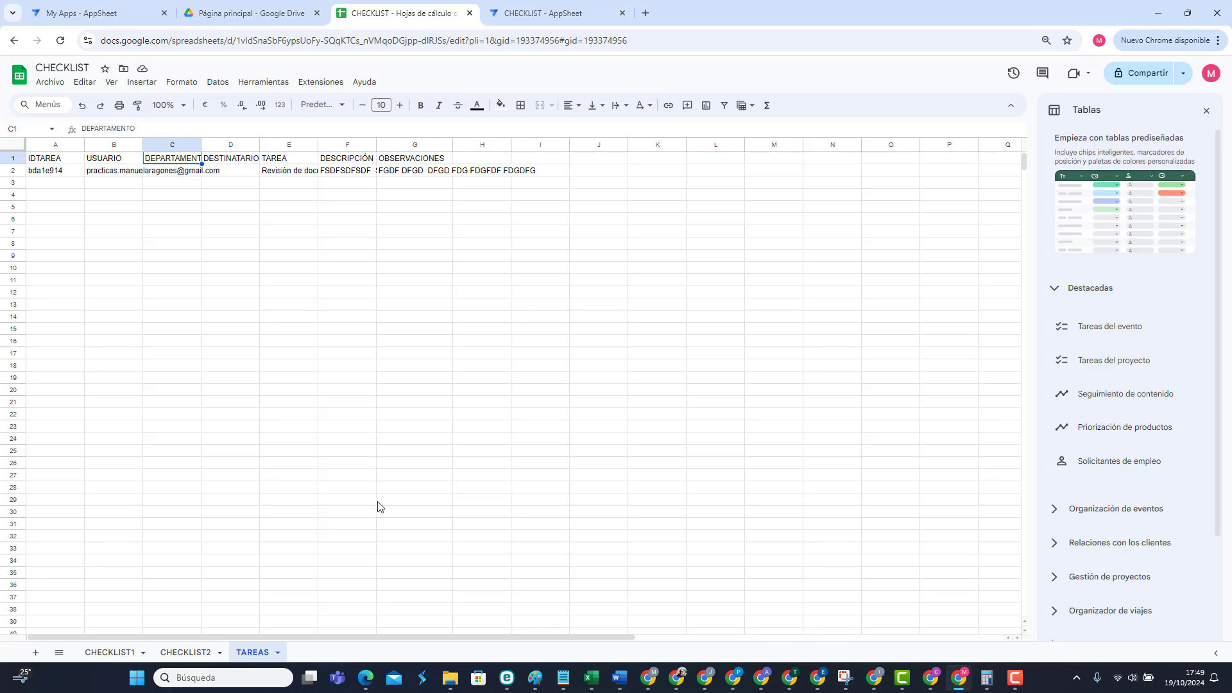
pyautogui.click(36, 653)
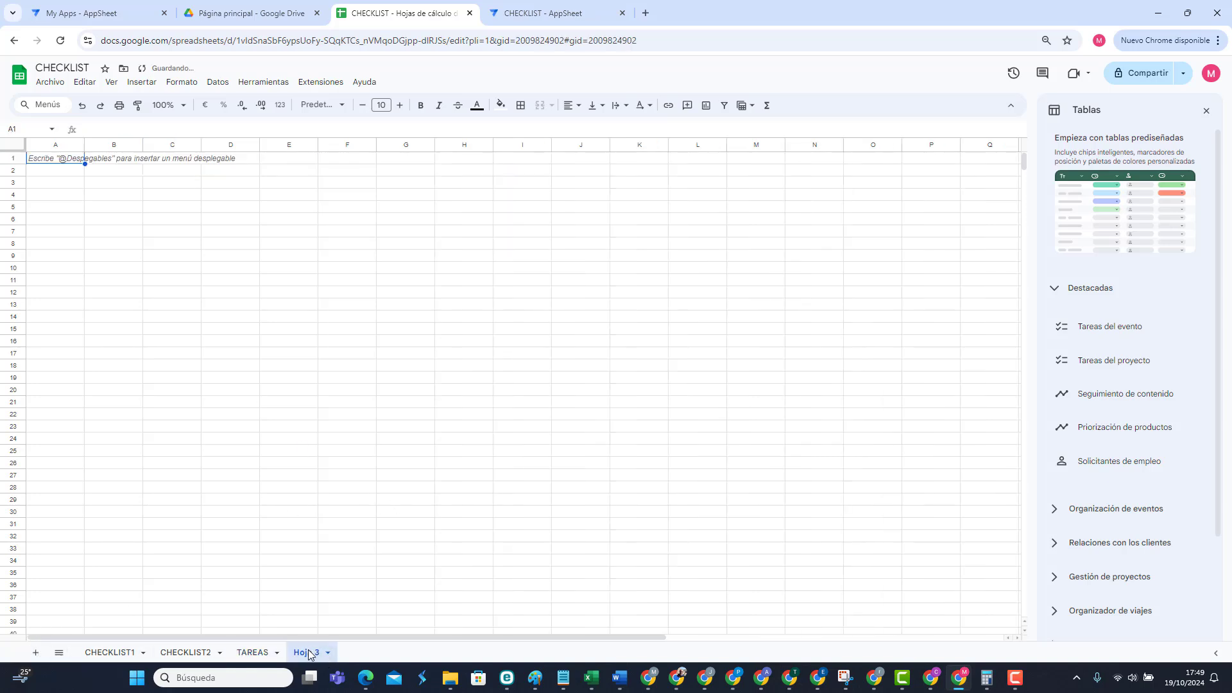
pyautogui.doubleClick(309, 653)
pyautogui.write('USUSARIO')
pyautogui.press('BackSpace')
pyautogui.press('BackSpace')
pyautogui.press('BackSpace')
pyautogui.press('BackSpace')
pyautogui.press('BackSpace')
pyautogui.write('ARI')
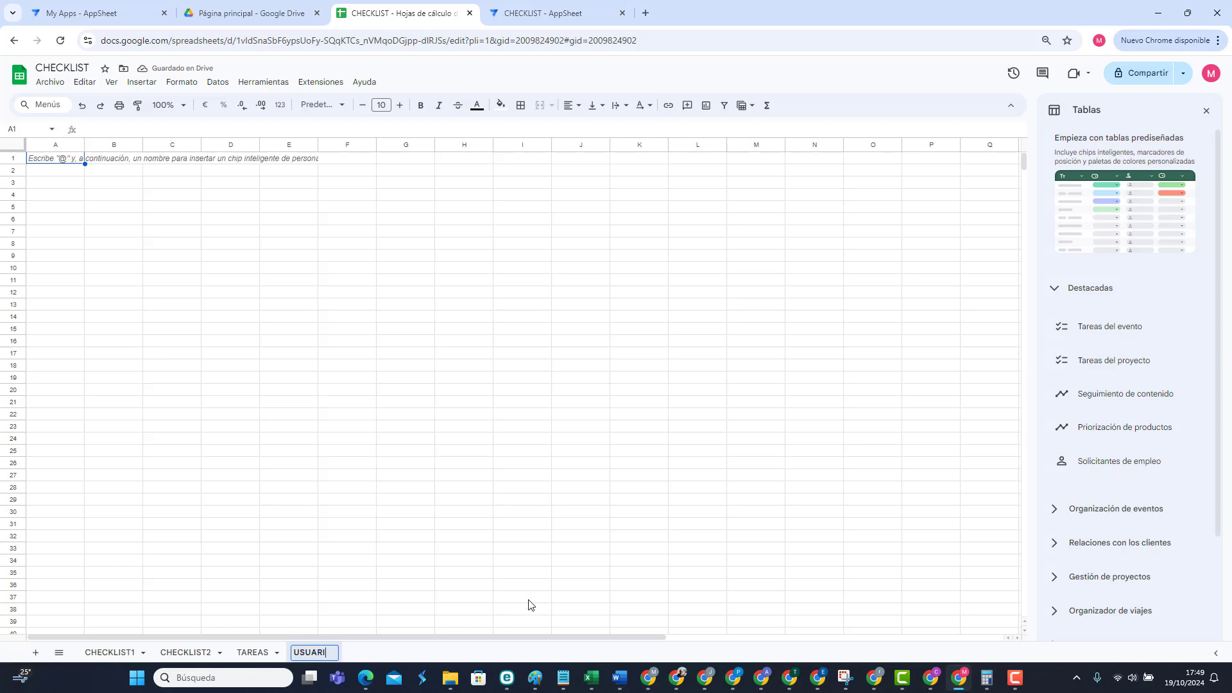
pyautogui.write('OS')
pyautogui.click(113, 186)
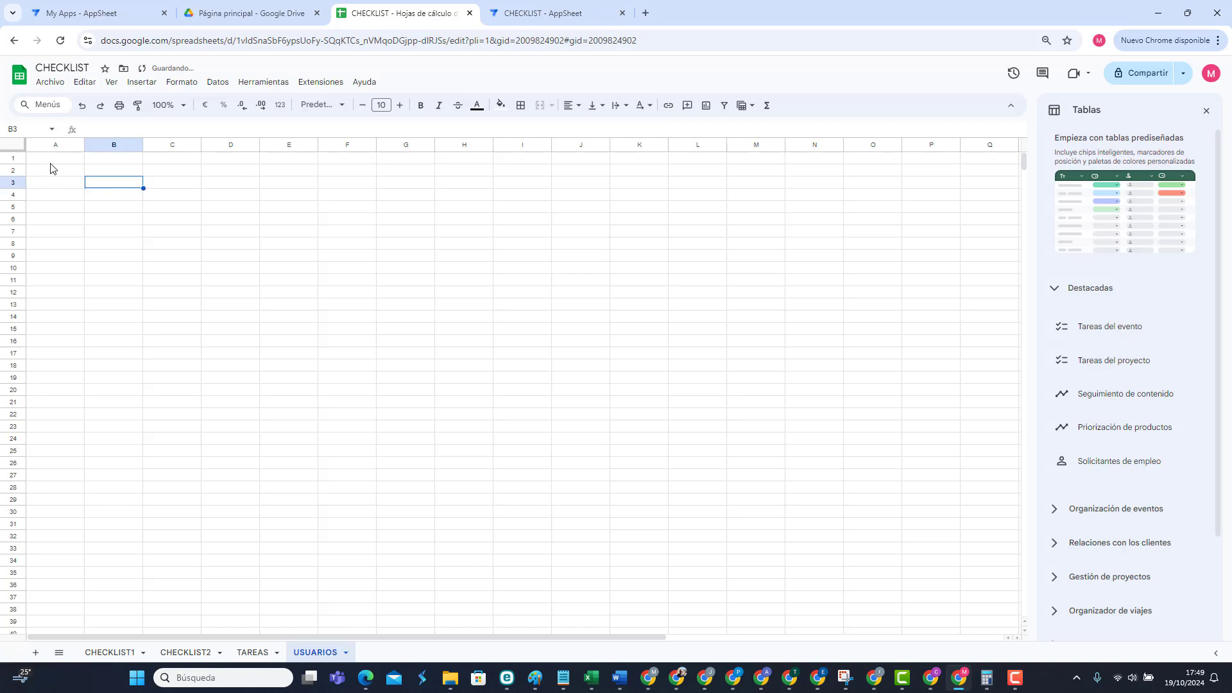
# Step: Enter the header USUARIO in cell A1 of the USUARIOS sheet and widen column A
pyautogui.click(51, 159)
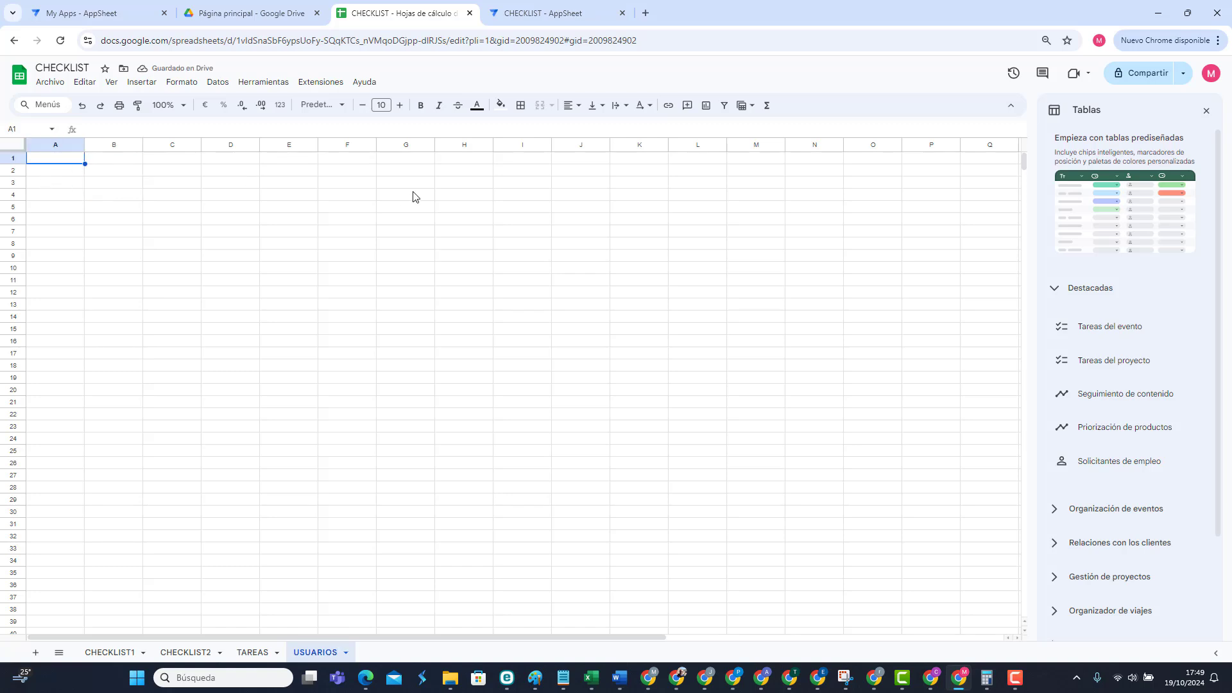
pyautogui.write('USUARIO')
pyautogui.press('Tab')
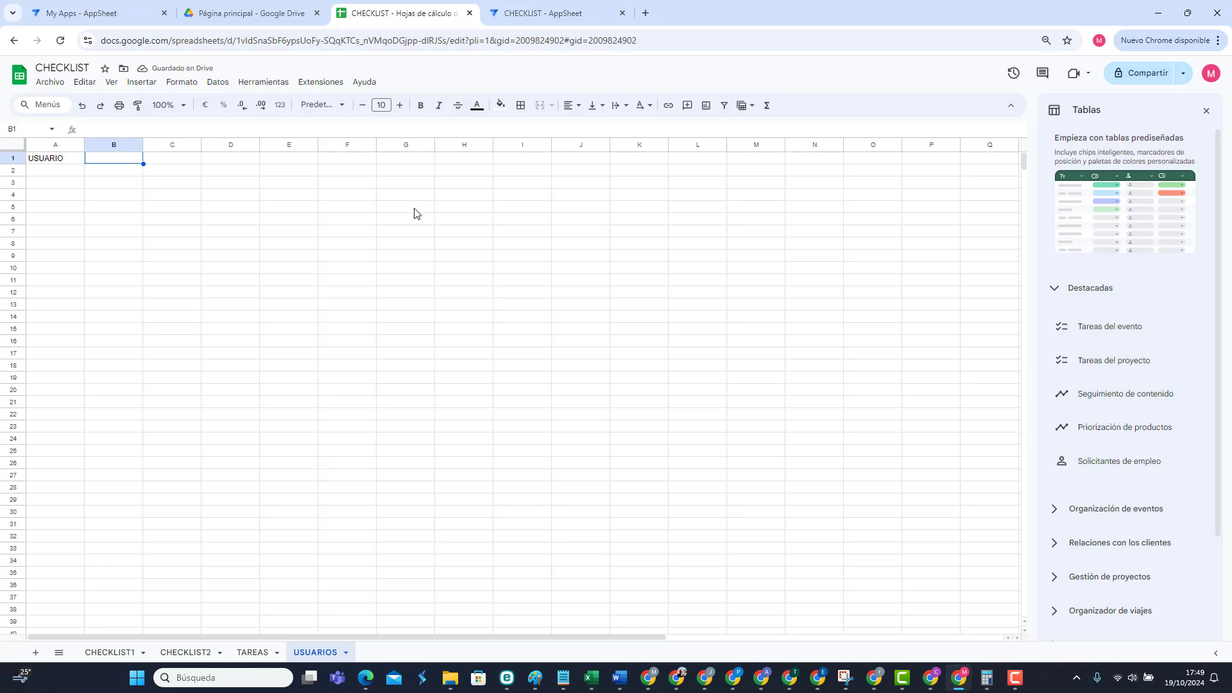
pyautogui.moveTo(84, 148); pyautogui.dragTo(204, 145)
# Step: Copy the user's e-mail address from cell B2 of the TAREAS sheet into cell A2 of the USUARIOS sheet
pyautogui.click(75, 171)
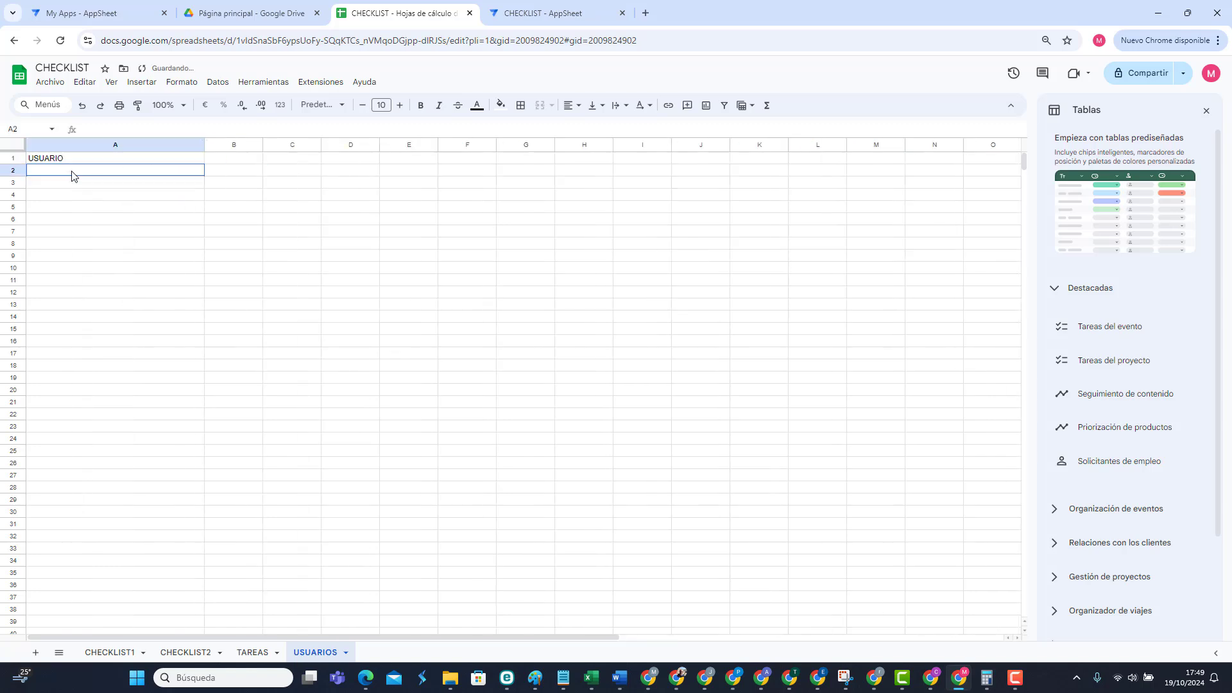
pyautogui.click(253, 653)
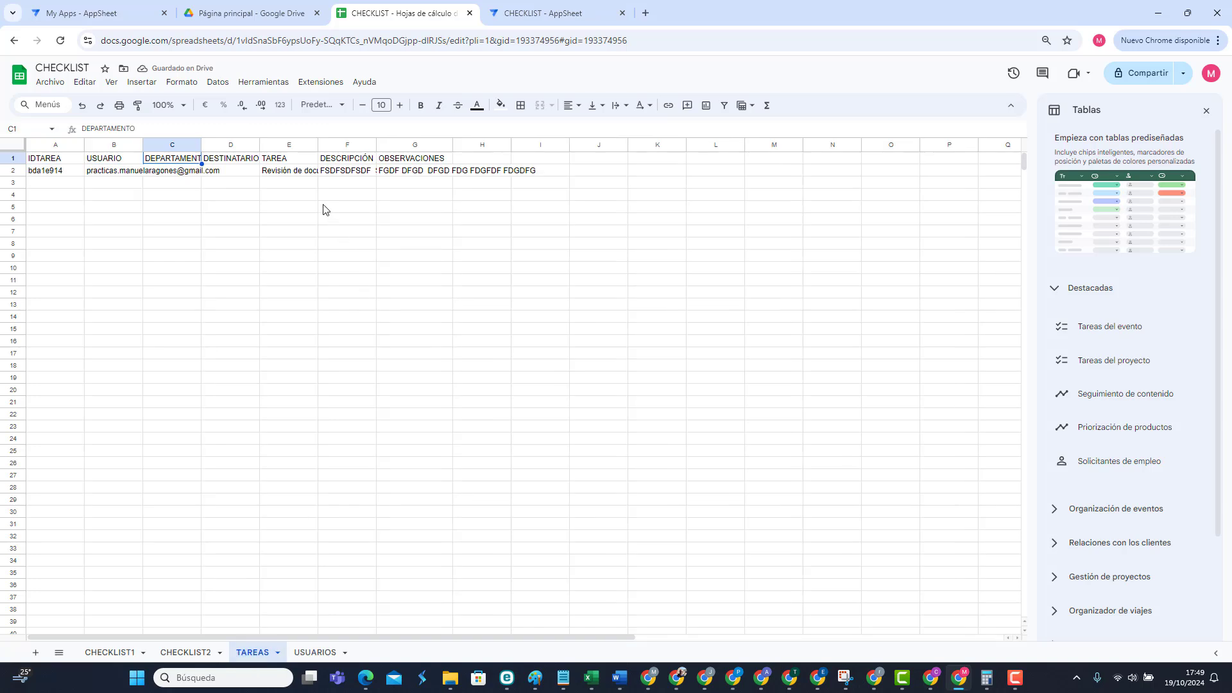
pyautogui.click(121, 173)
pyautogui.tripleClick(129, 129)
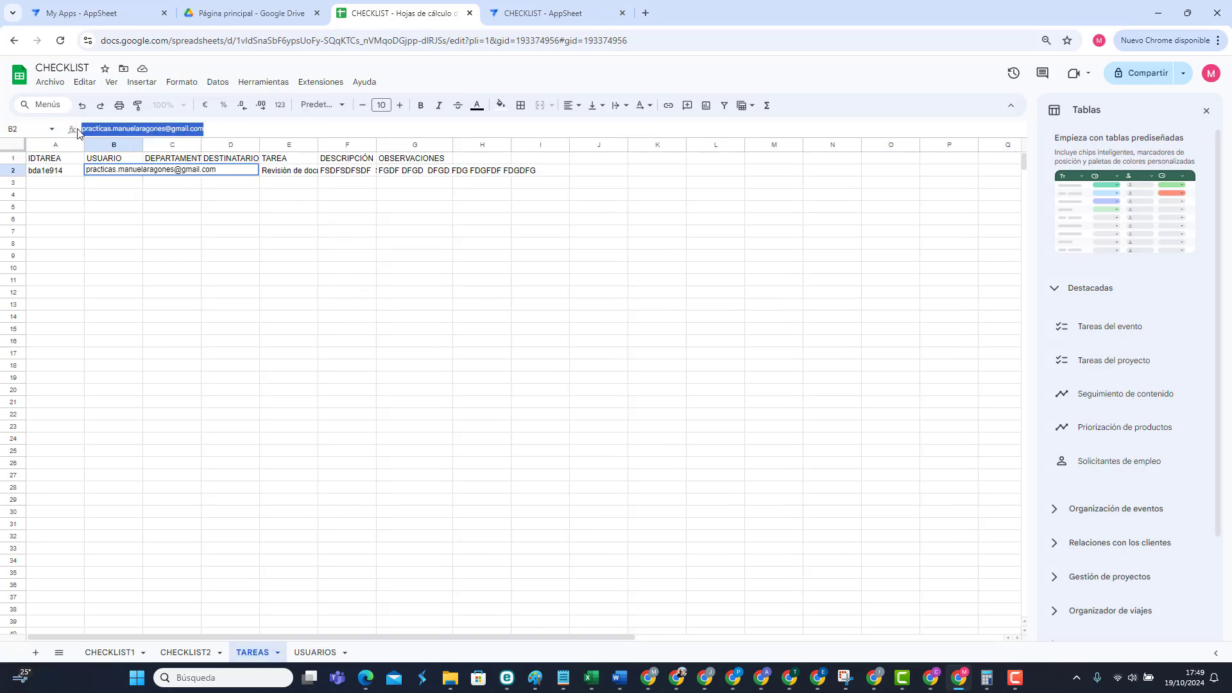
pyautogui.rightClick(120, 130)
pyautogui.click(146, 190)
pyautogui.click(315, 652)
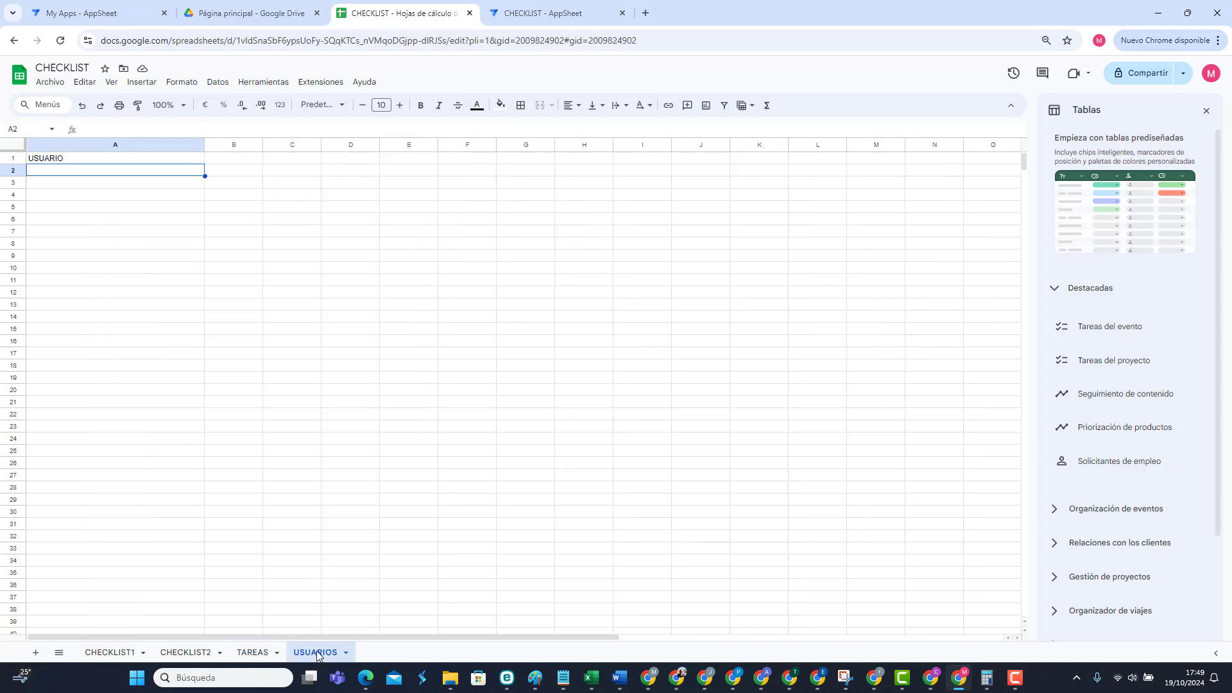
pyautogui.rightClick(122, 172)
pyautogui.click(160, 226)
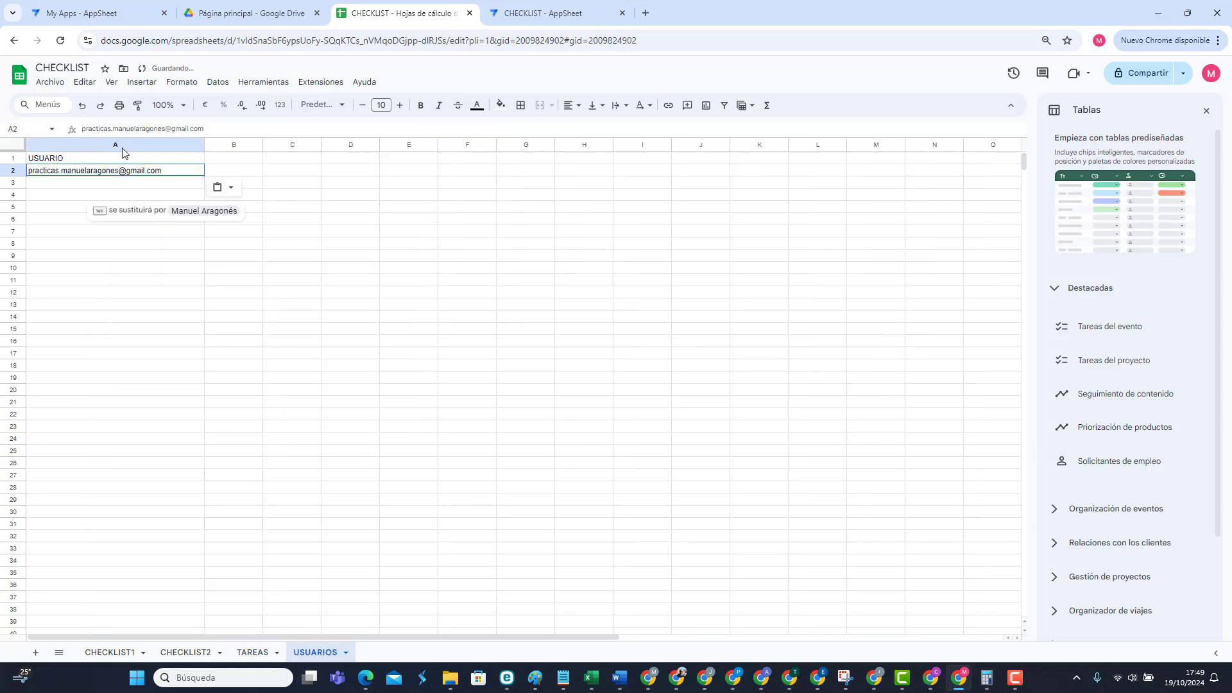
# Step: Add a DEPARTAMENTO header in B1 of the USUARIOS sheet and enter CONTABILIDAD in B2
pyautogui.click(233, 161)
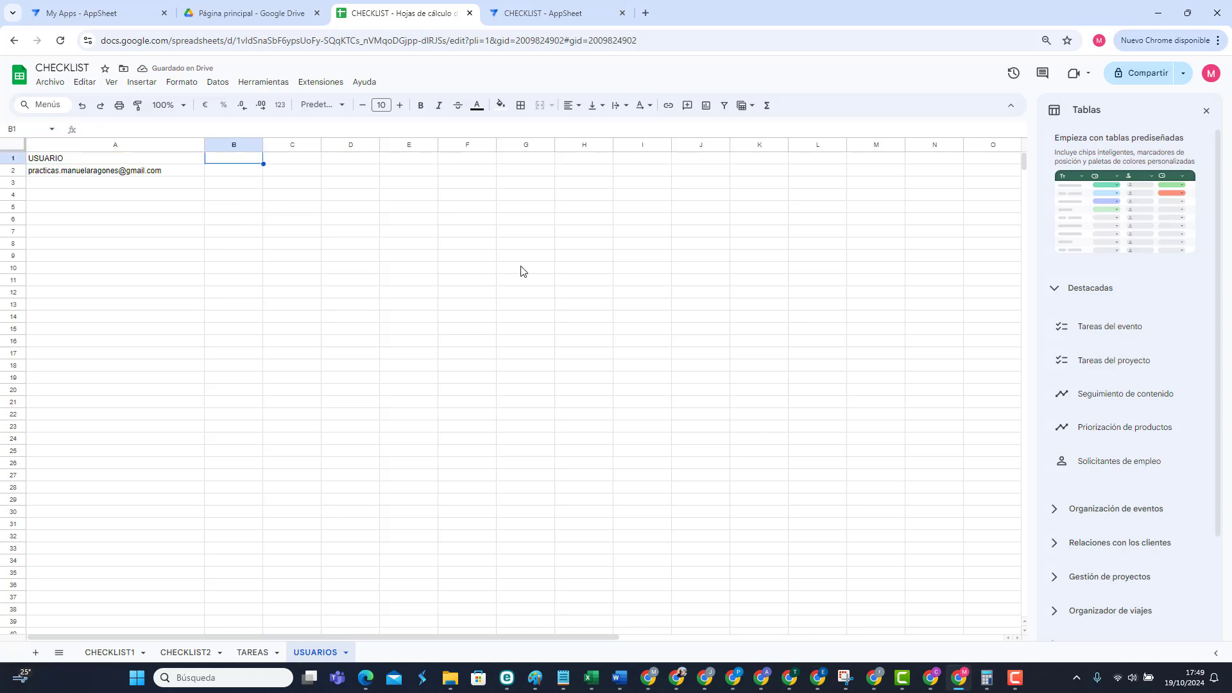
pyautogui.write('DEPARTAMENTO')
pyautogui.press('Return')
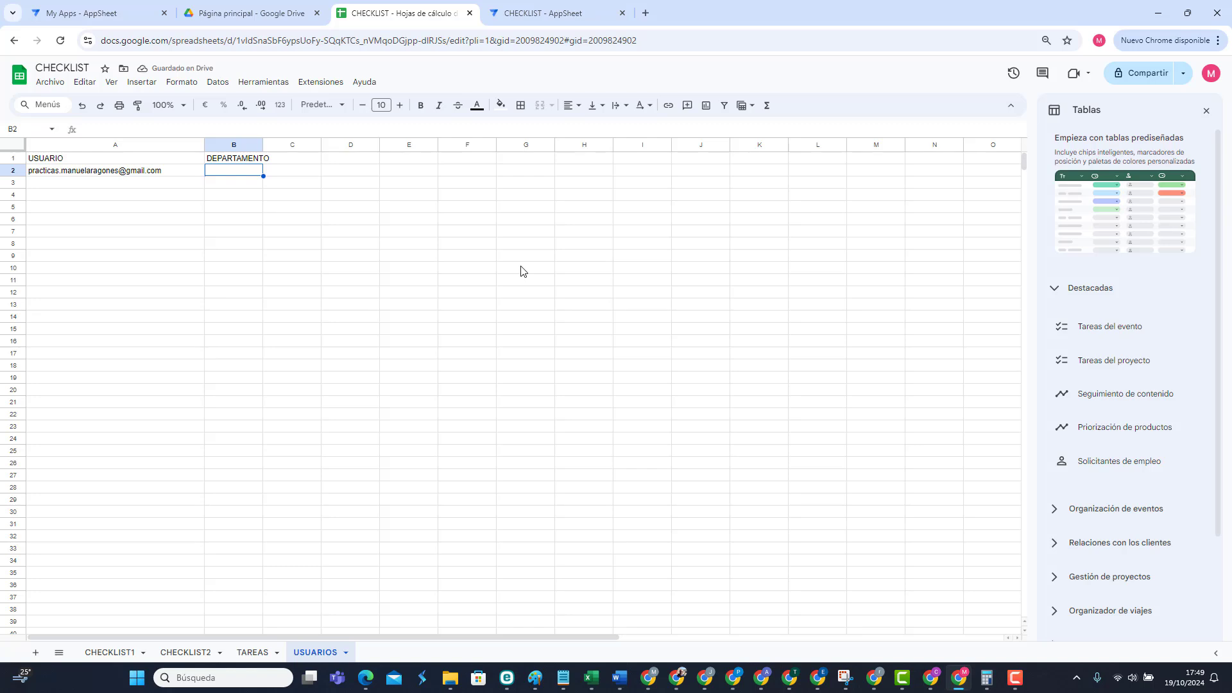
pyautogui.write('CONTABILIDAD')
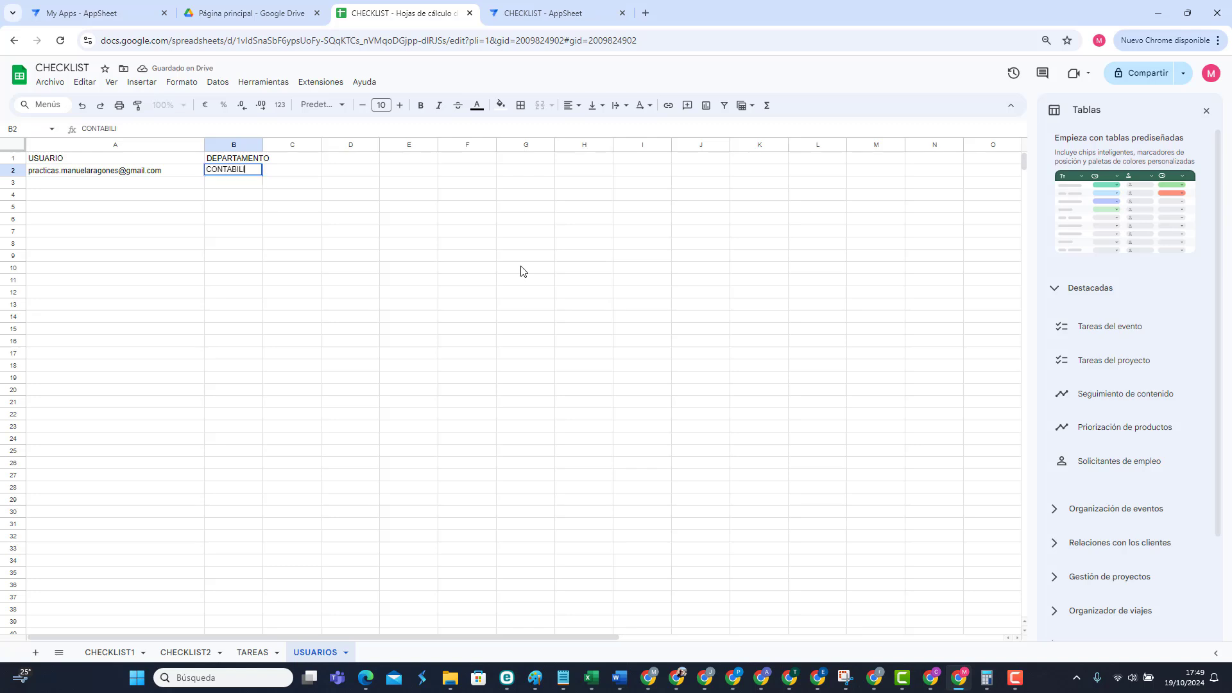
pyautogui.press('Return')
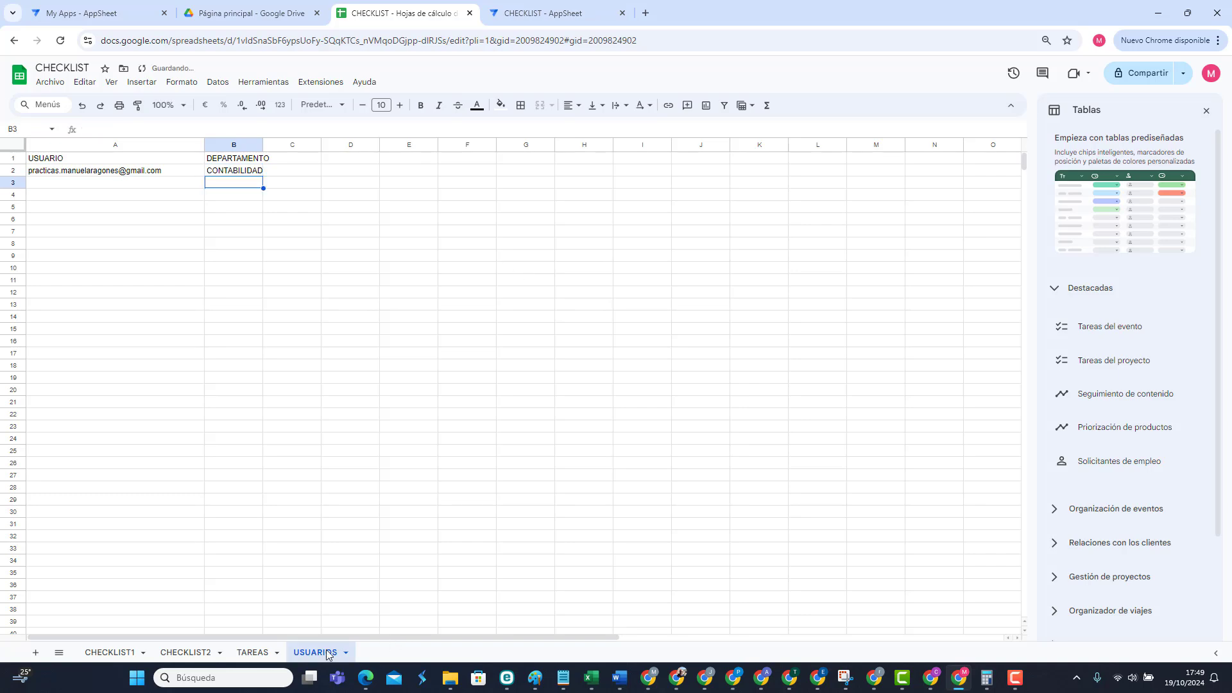
# Step: Switch back to the AppSheet editor and create a new slice of the TAREAS table
pyautogui.click(554, 21)
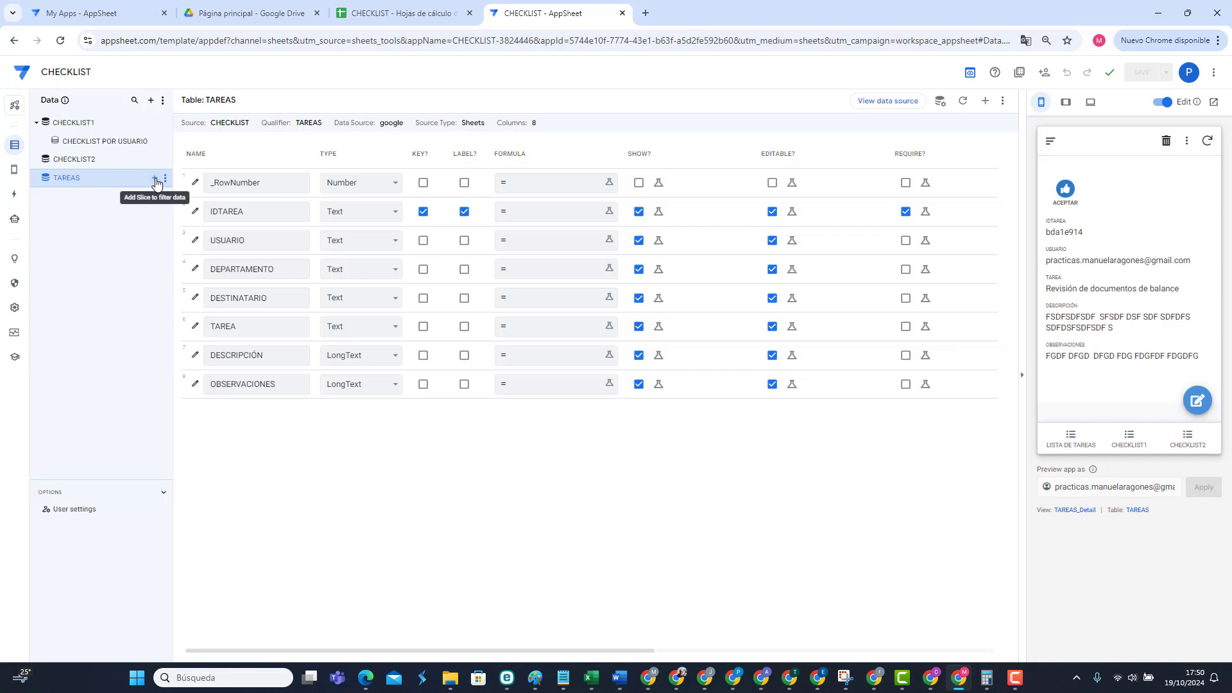
pyautogui.click(156, 183)
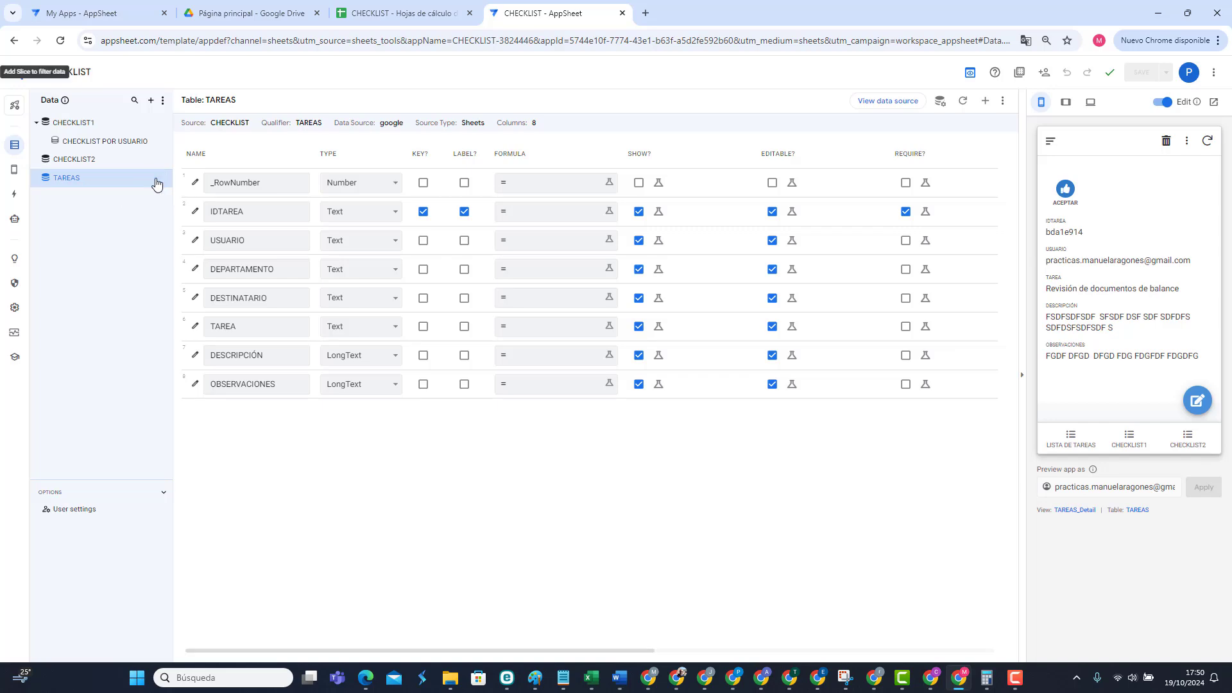
pyautogui.click(502, 441)
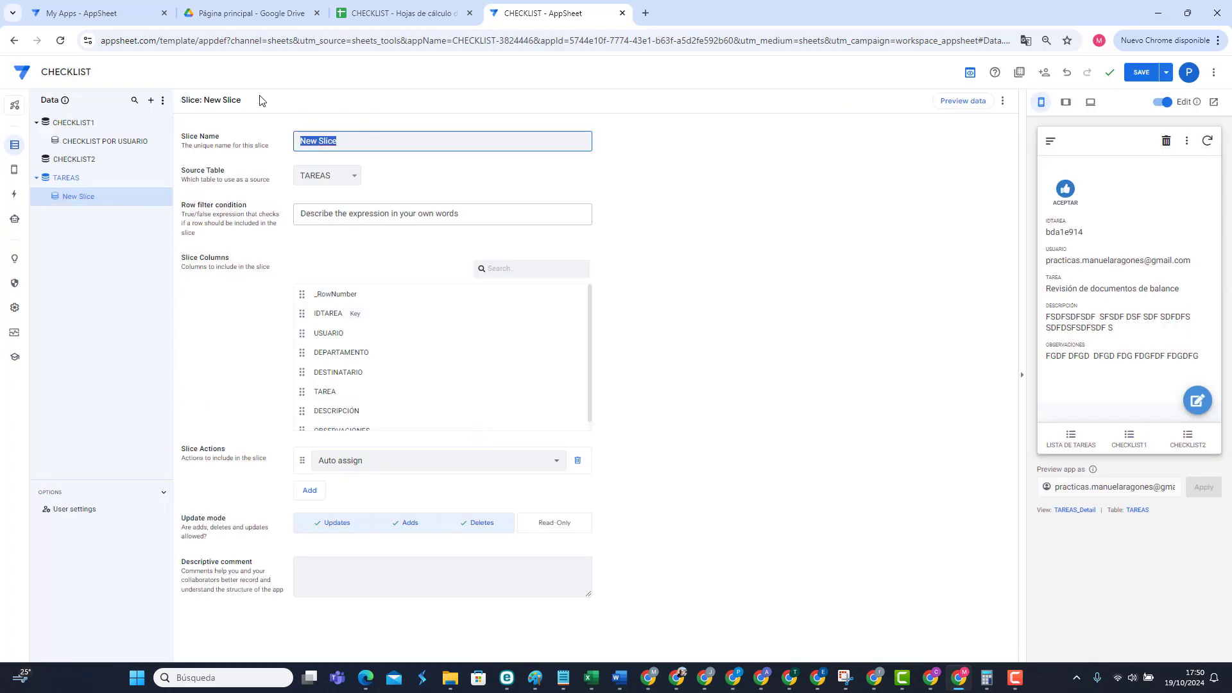
# Step: Name the slice TAREAS POR DEPARTAMENTO and save its row filter as [DEPARTAMENTO]=LOOKUP(USEREMAIL(),"")
pyautogui.write('TAREAS POR DEPARTAMENTO')
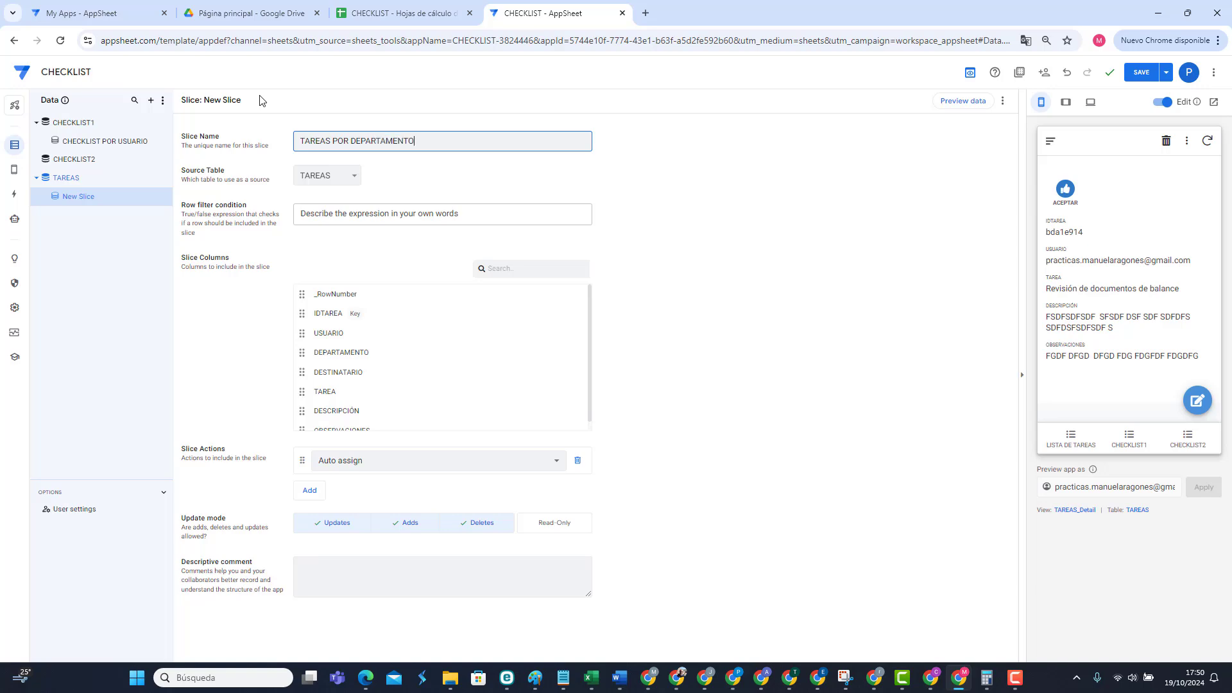
pyautogui.click(369, 213)
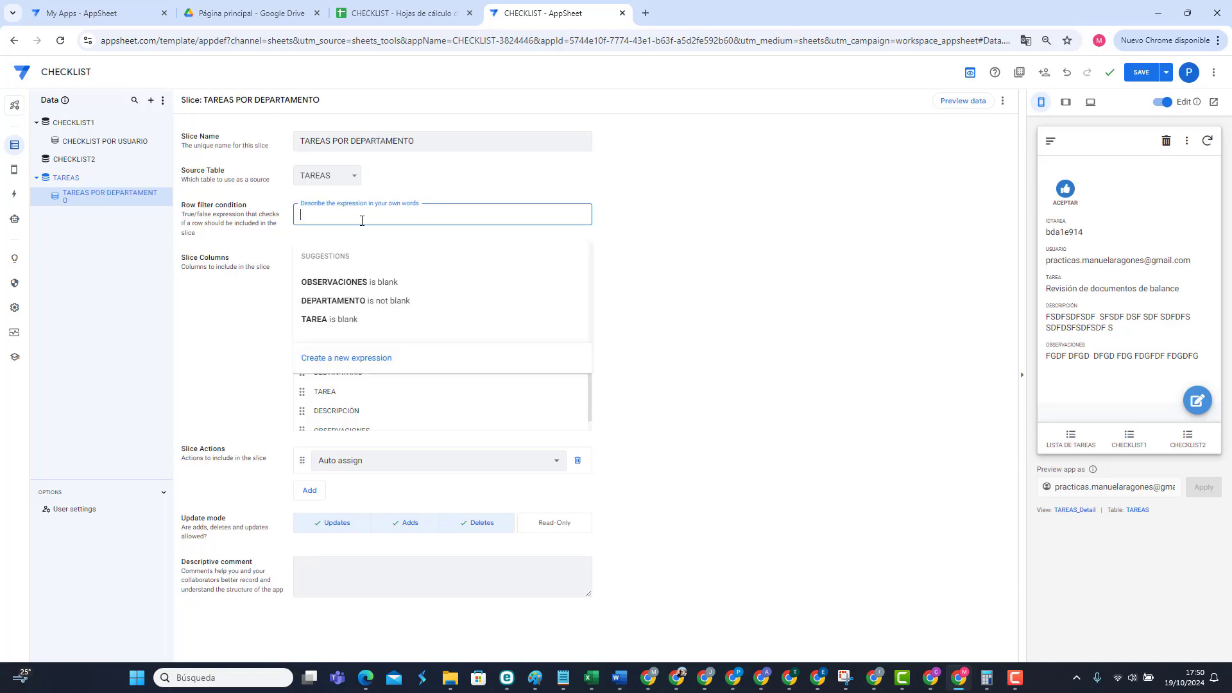
pyautogui.click(377, 359)
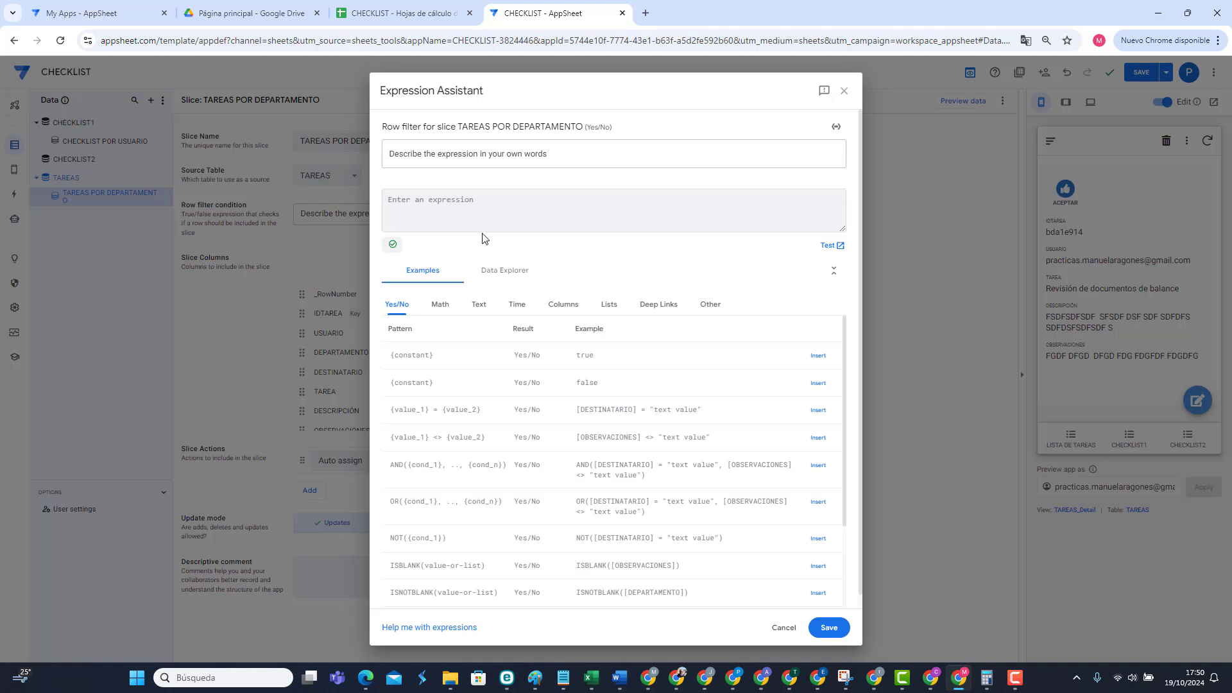
pyautogui.write('[')
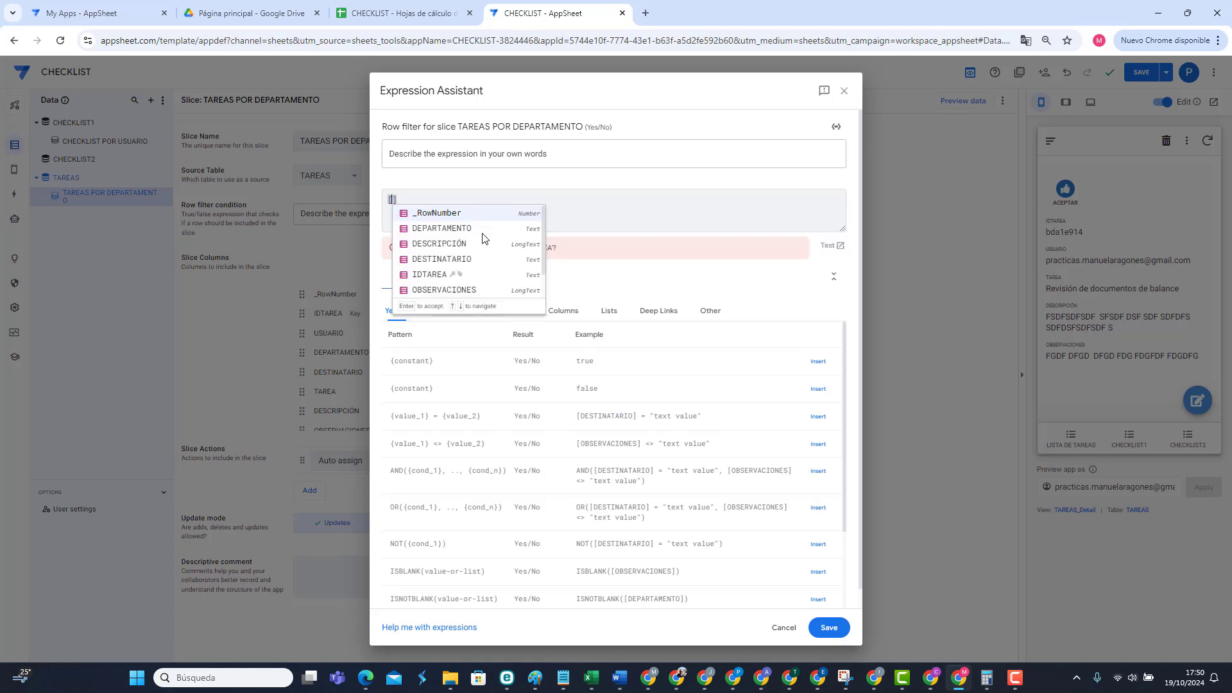
pyautogui.click(427, 231)
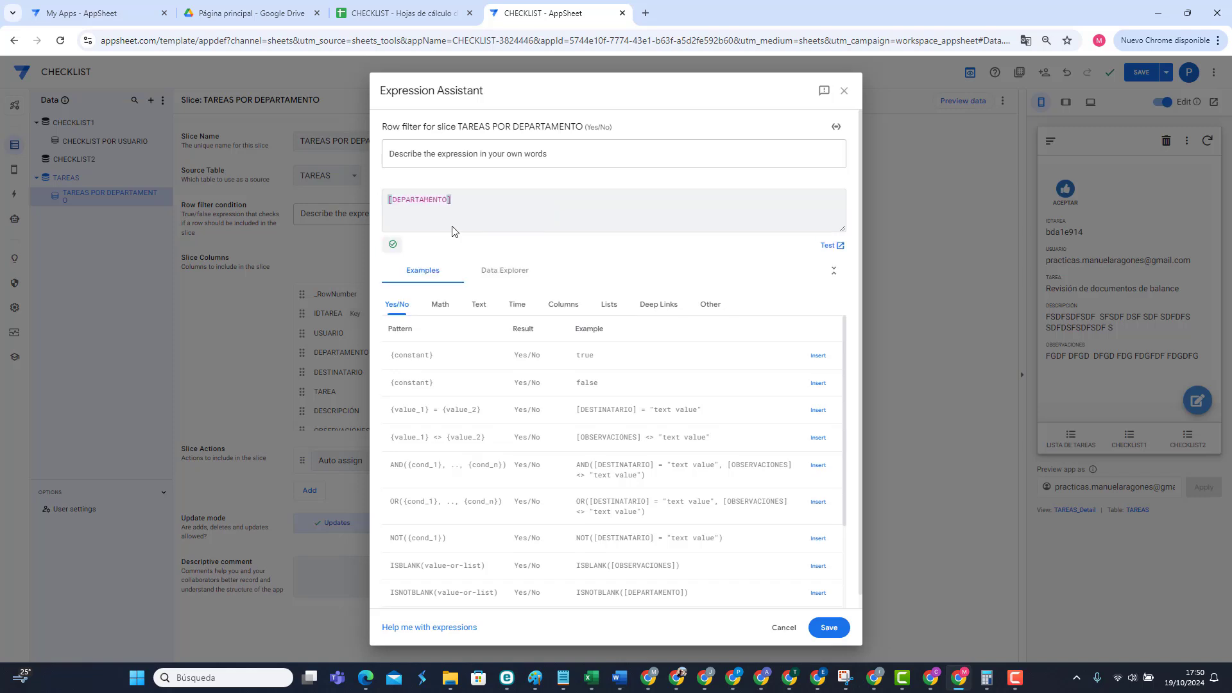
pyautogui.write('?')
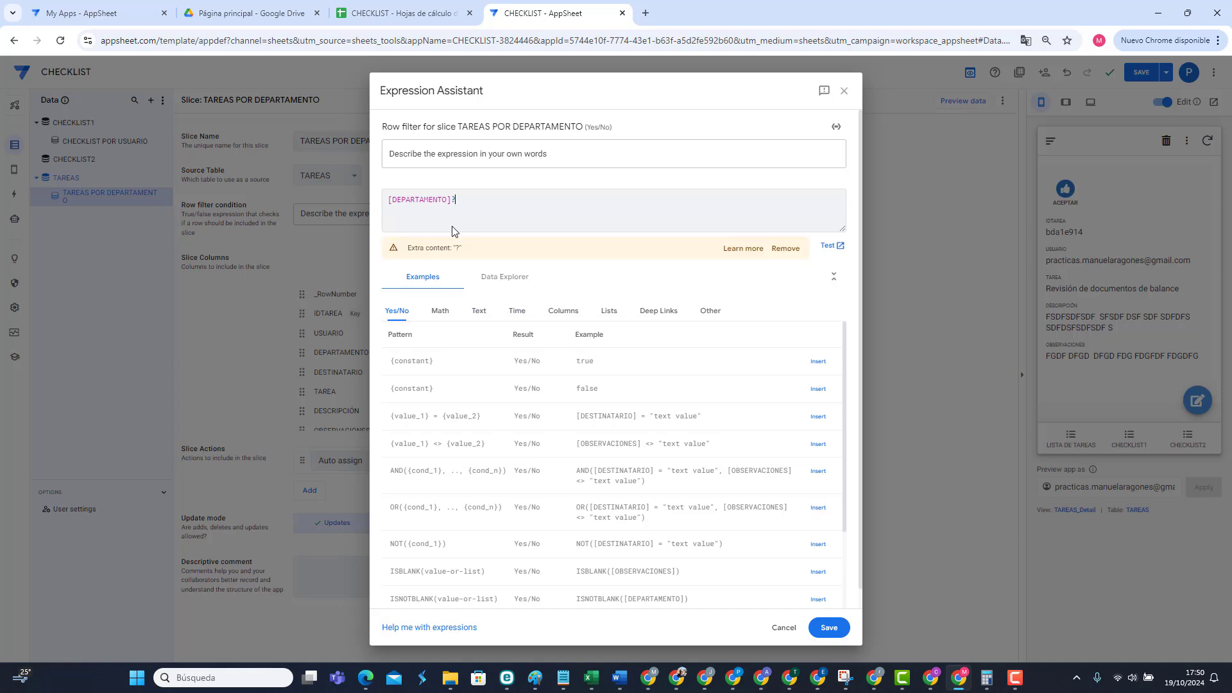
pyautogui.press('BackSpace')
pyautogui.write('=')
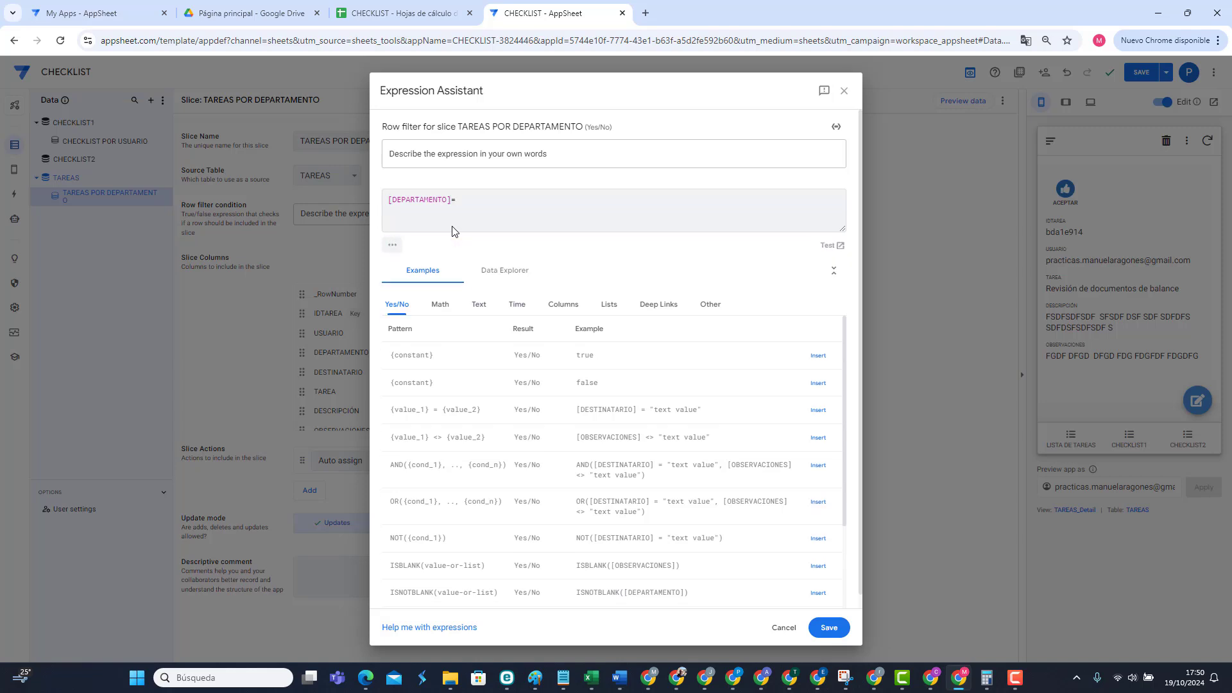
pyautogui.write('LO')
pyautogui.write('OKUP(USEREMAIL')
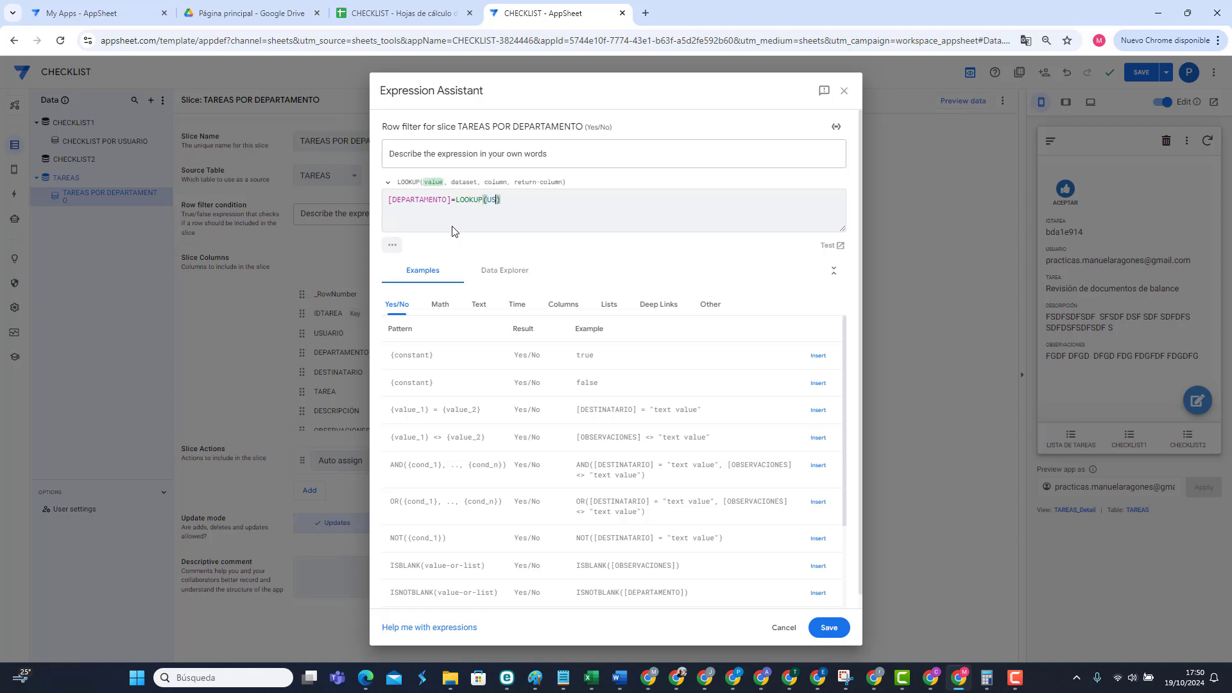
pyautogui.write('(),')
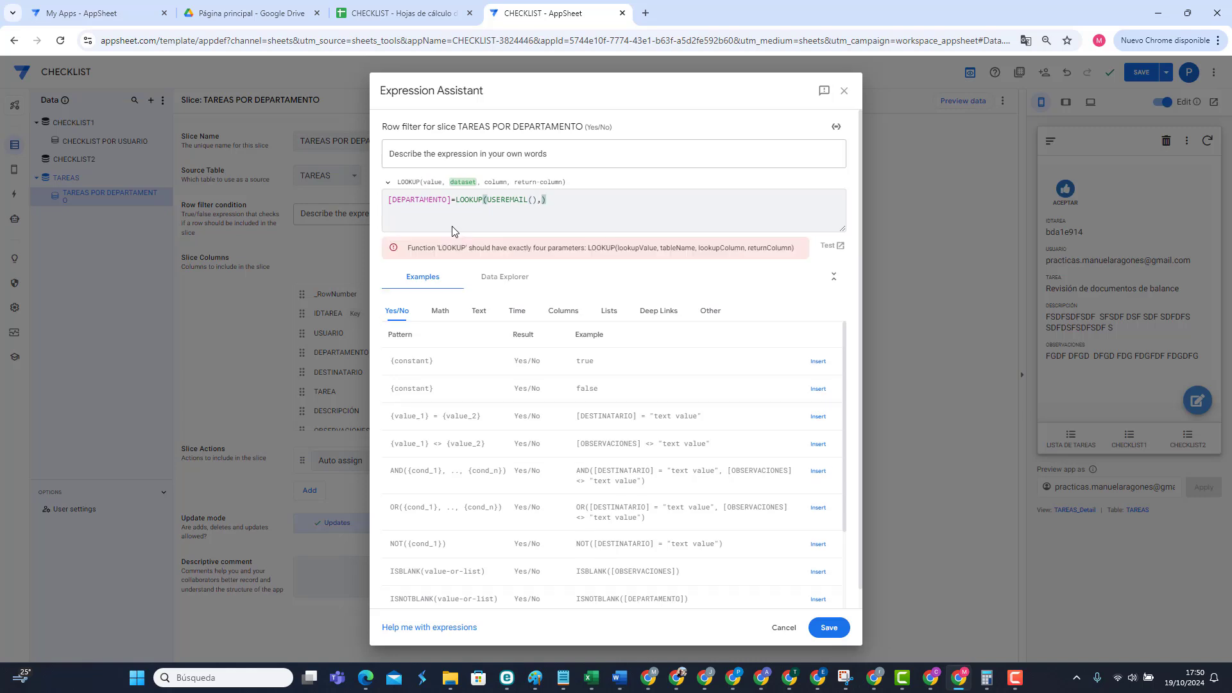
pyautogui.write('"')
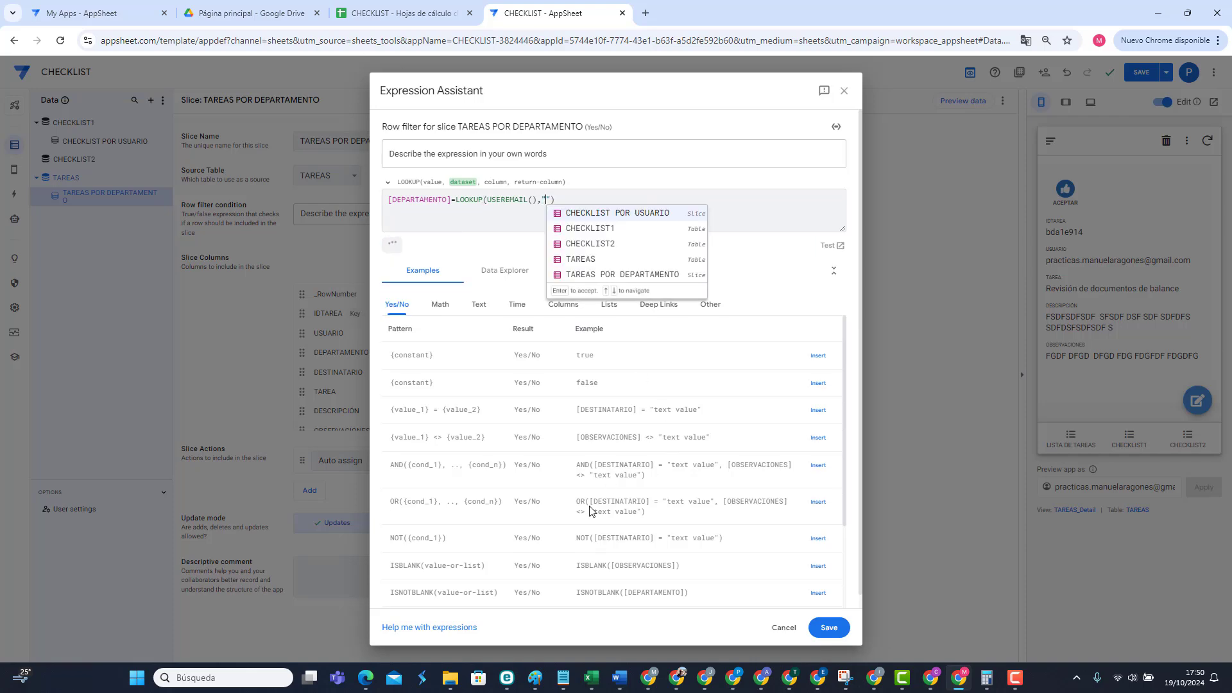
pyautogui.click(829, 628)
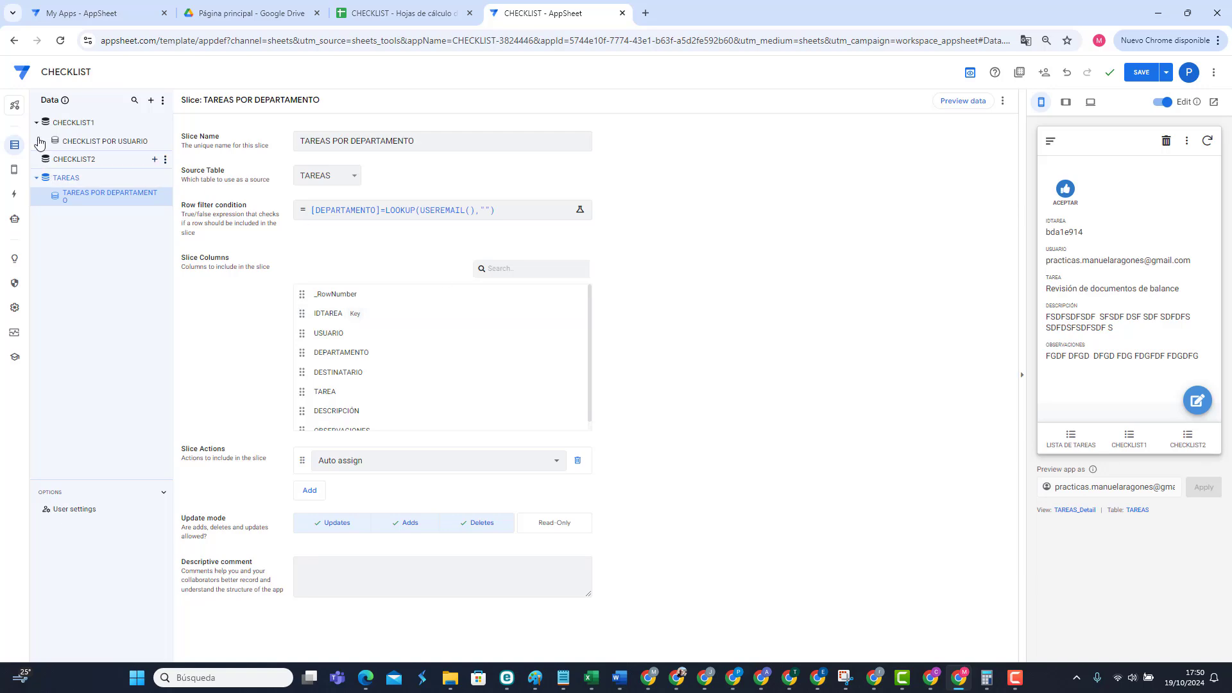
# Step: Add the USUARIOS table from the CHECKLIST Google Sheets file as app data
pyautogui.click(150, 100)
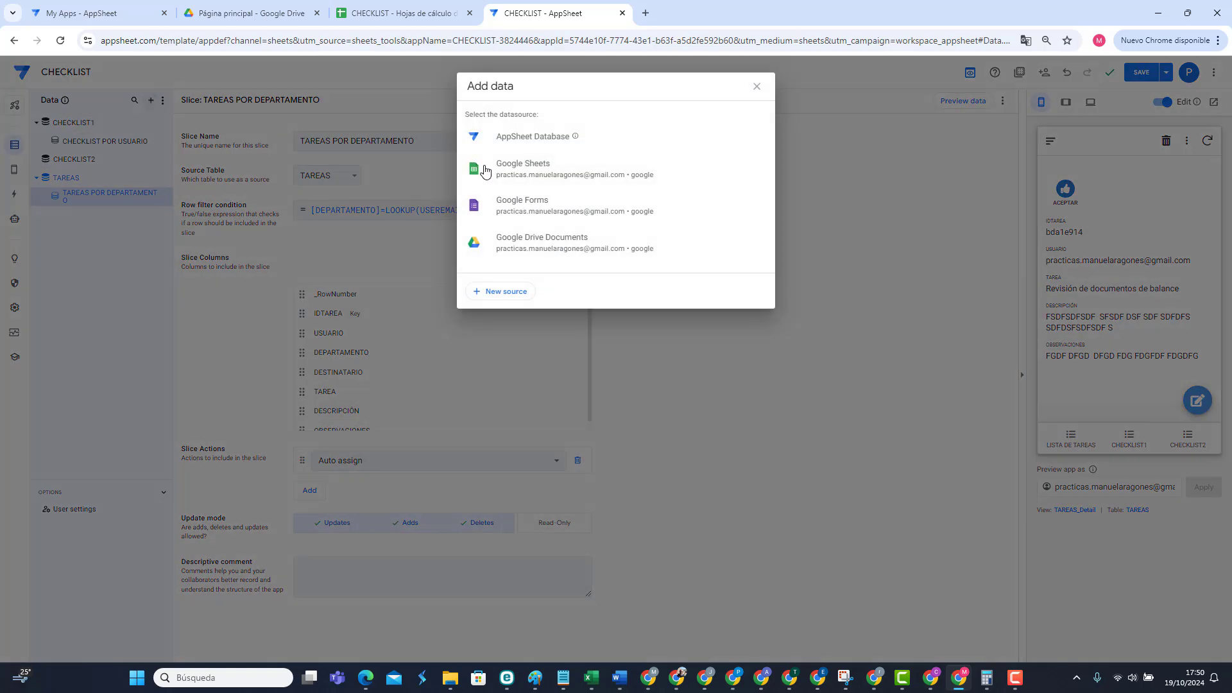
pyautogui.click(545, 177)
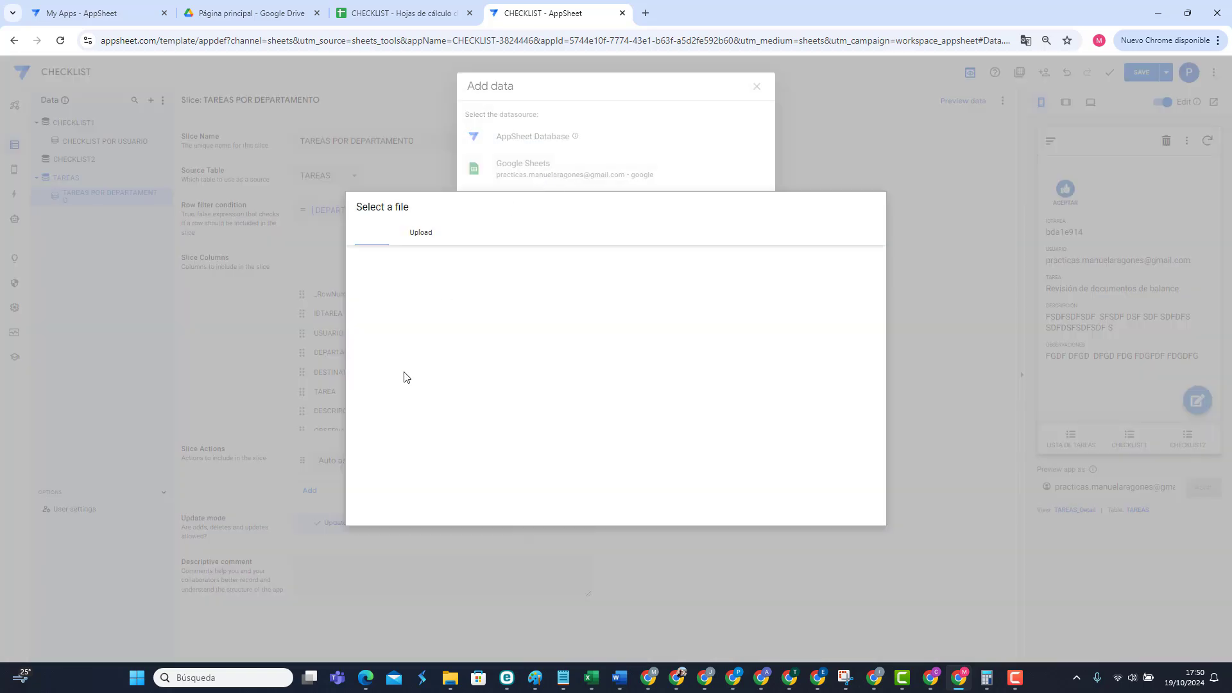
pyautogui.scroll(-5, 431, 448)
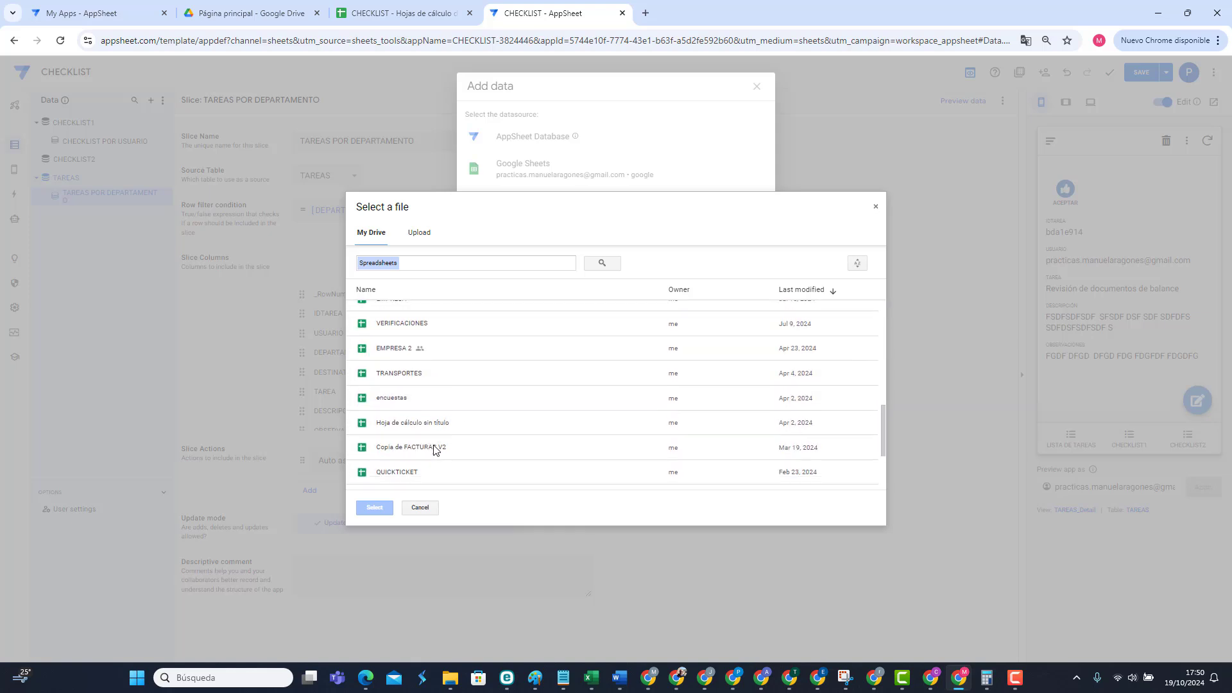
pyautogui.scroll(5, 433, 449)
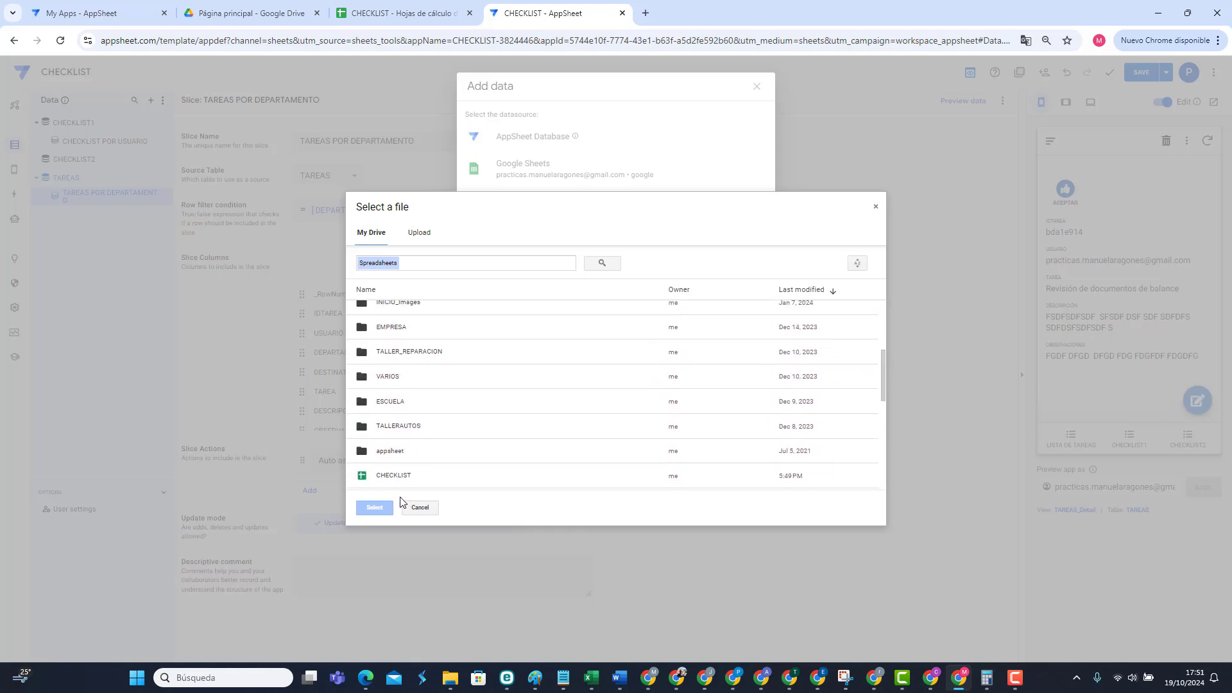
pyautogui.doubleClick(398, 477)
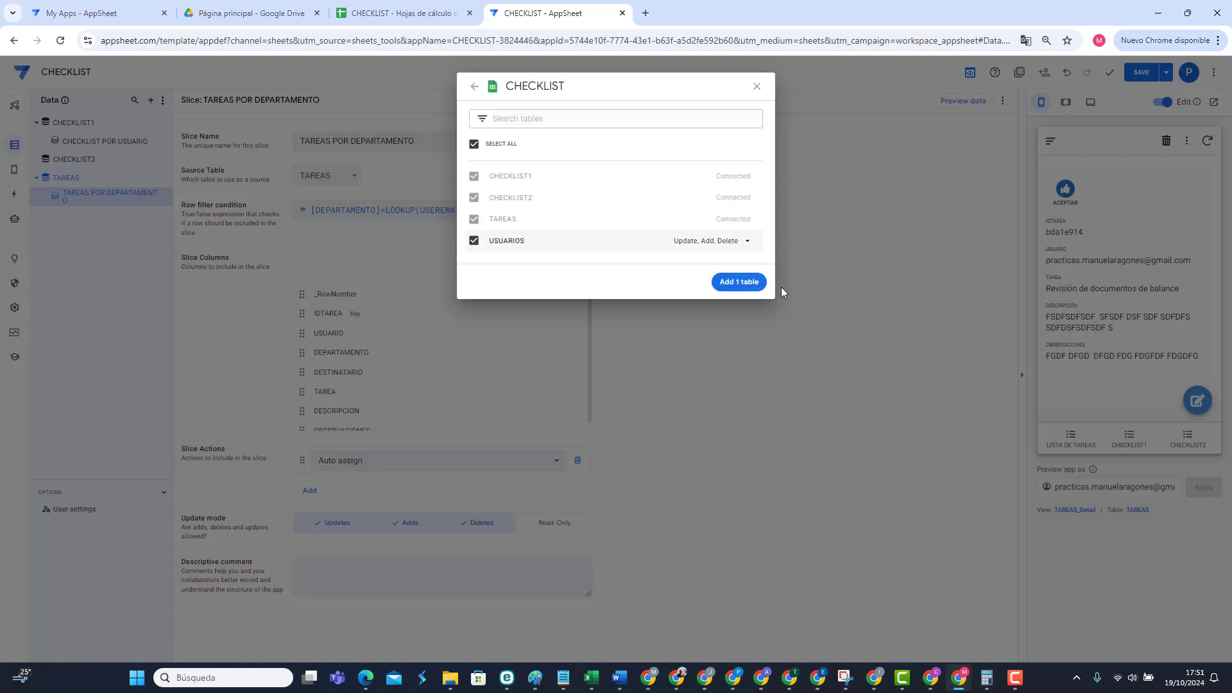
pyautogui.click(735, 284)
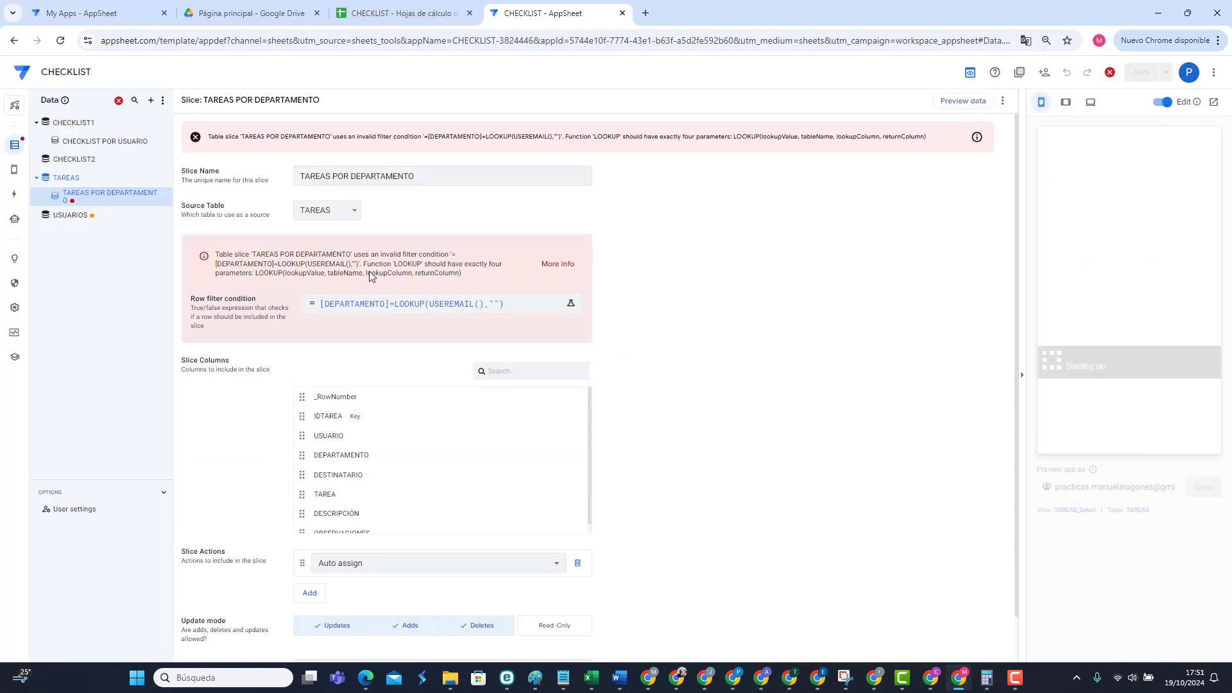
# Step: Complete the TAREAS POR DEPARTAMENTO row filter as [DEPARTAMENTO]=LOOKUP(USEREMAIL(),"USUARIOS","USUARIO","DEPARTAMENTO") and save the app
pyautogui.click(419, 310)
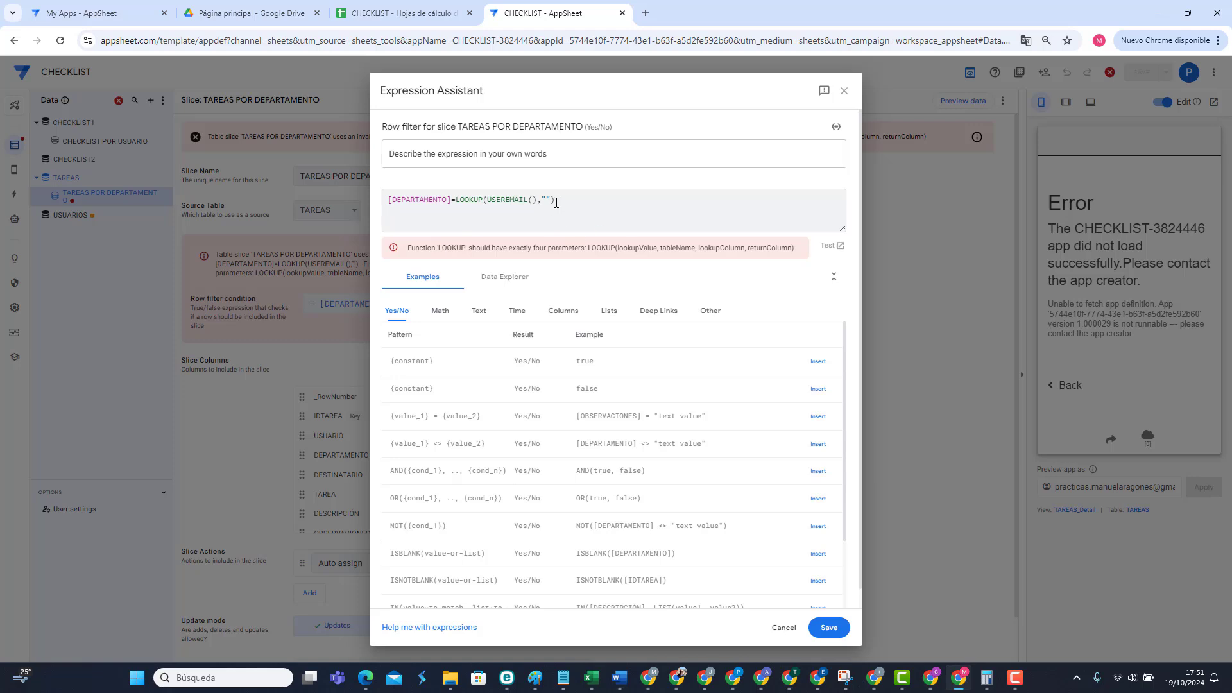
pyautogui.click(546, 199)
pyautogui.write('USU')
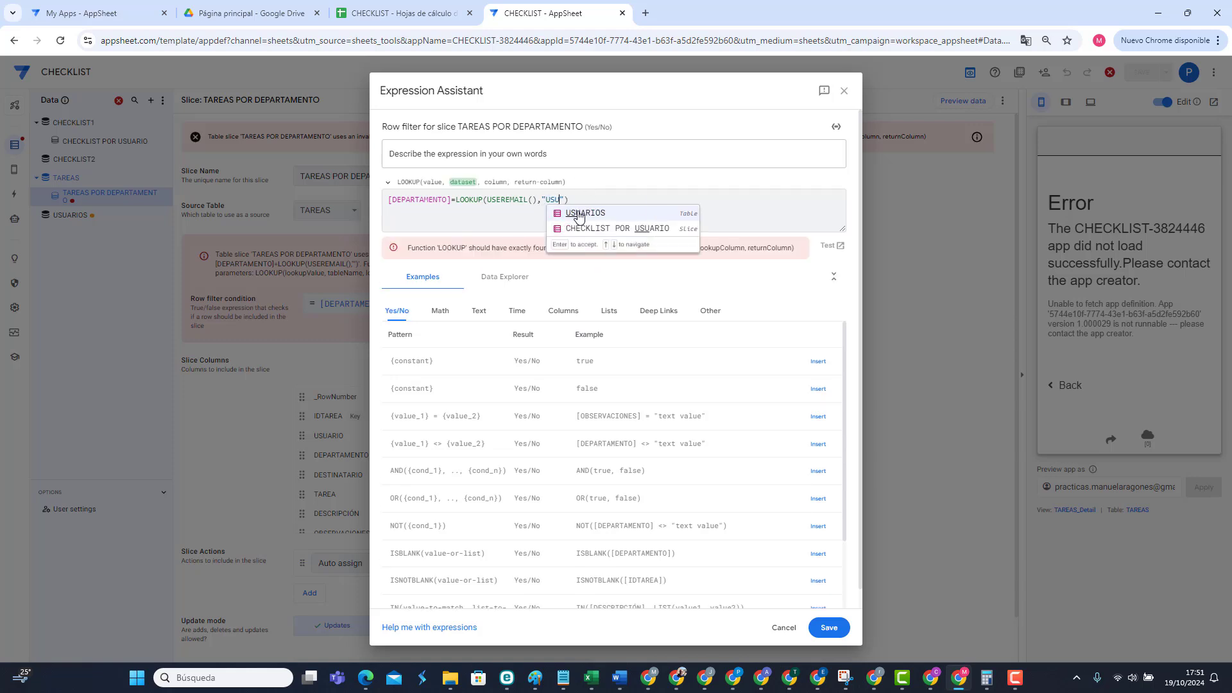
pyautogui.click(574, 213)
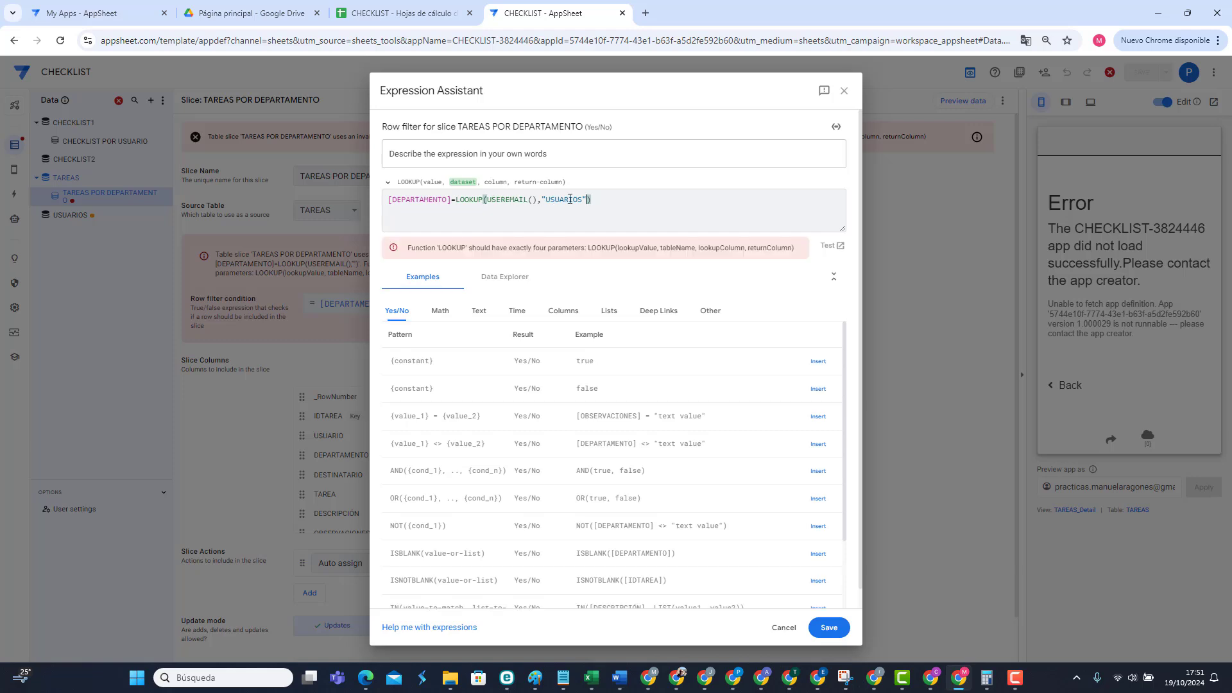
pyautogui.write(',"')
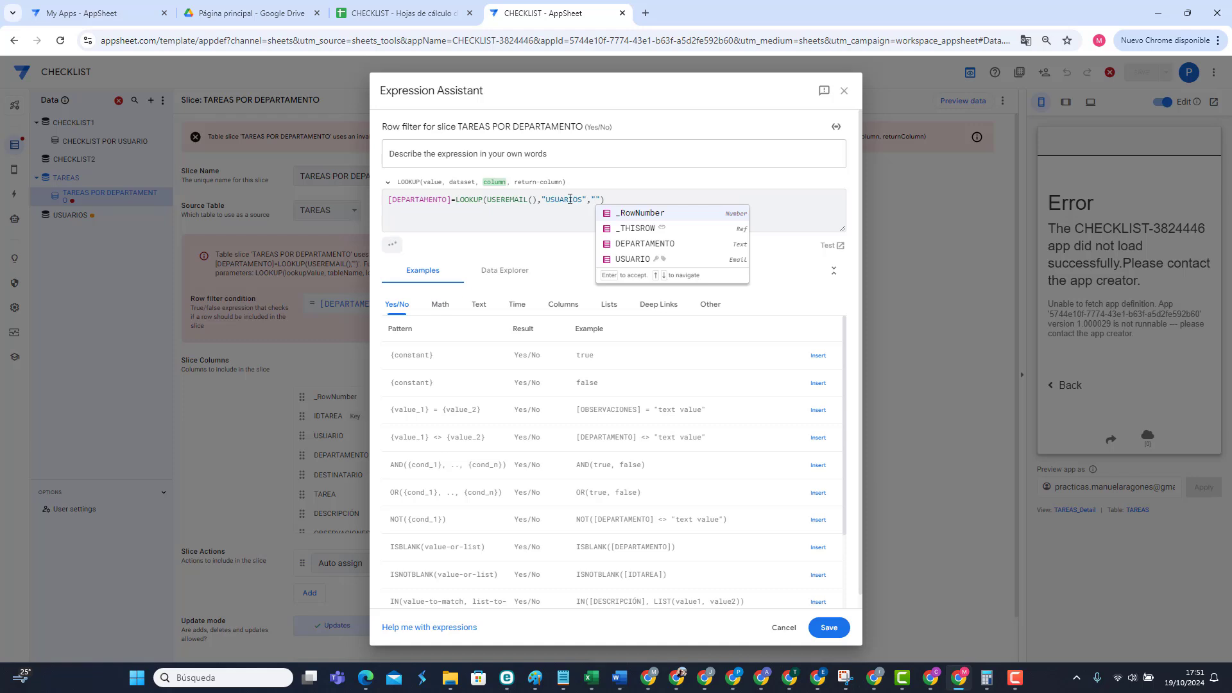
pyautogui.write('USU')
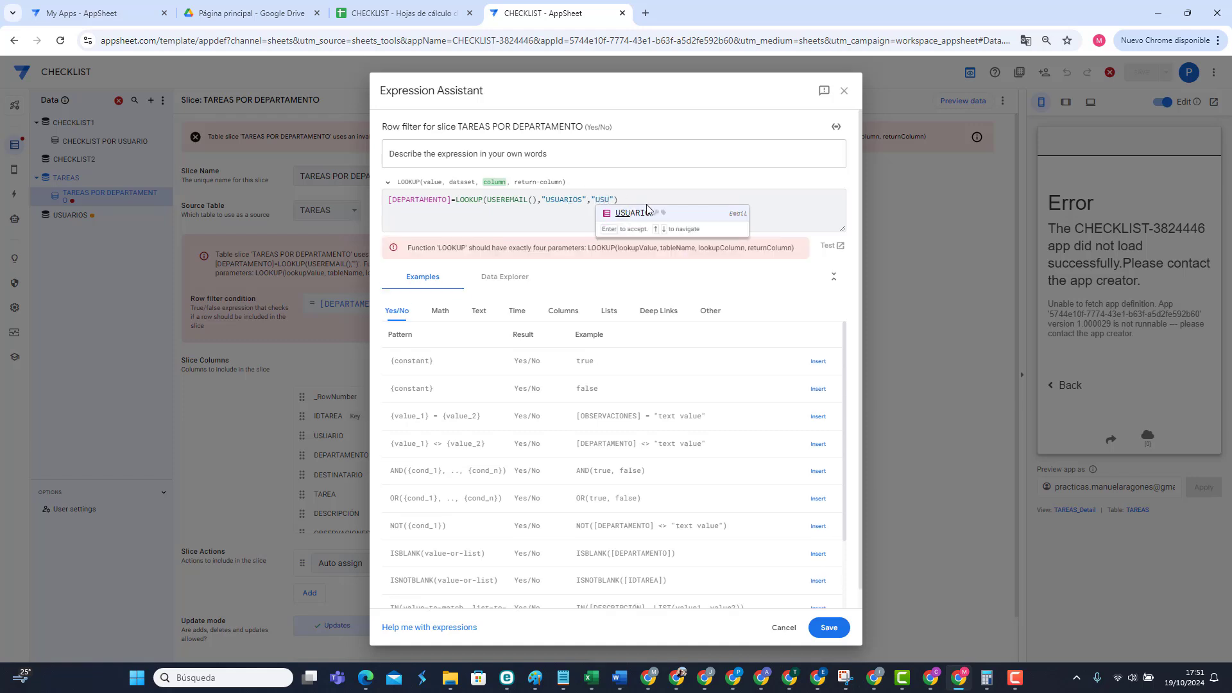
pyautogui.click(632, 213)
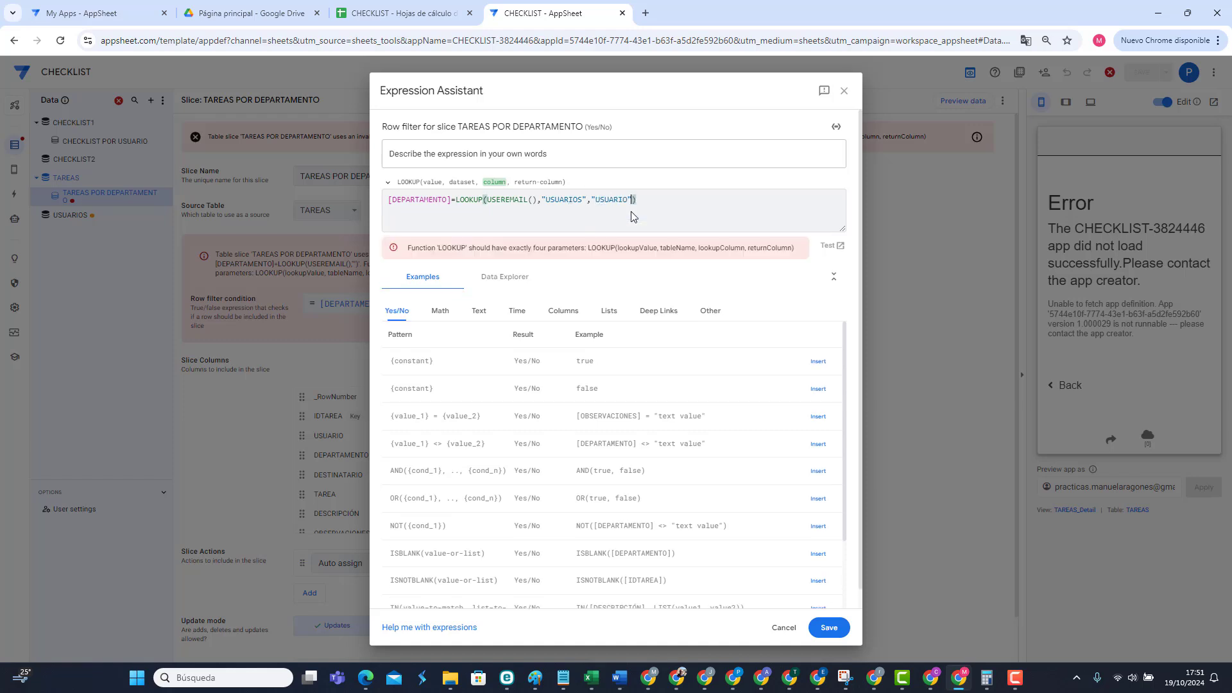
pyautogui.write(',"')
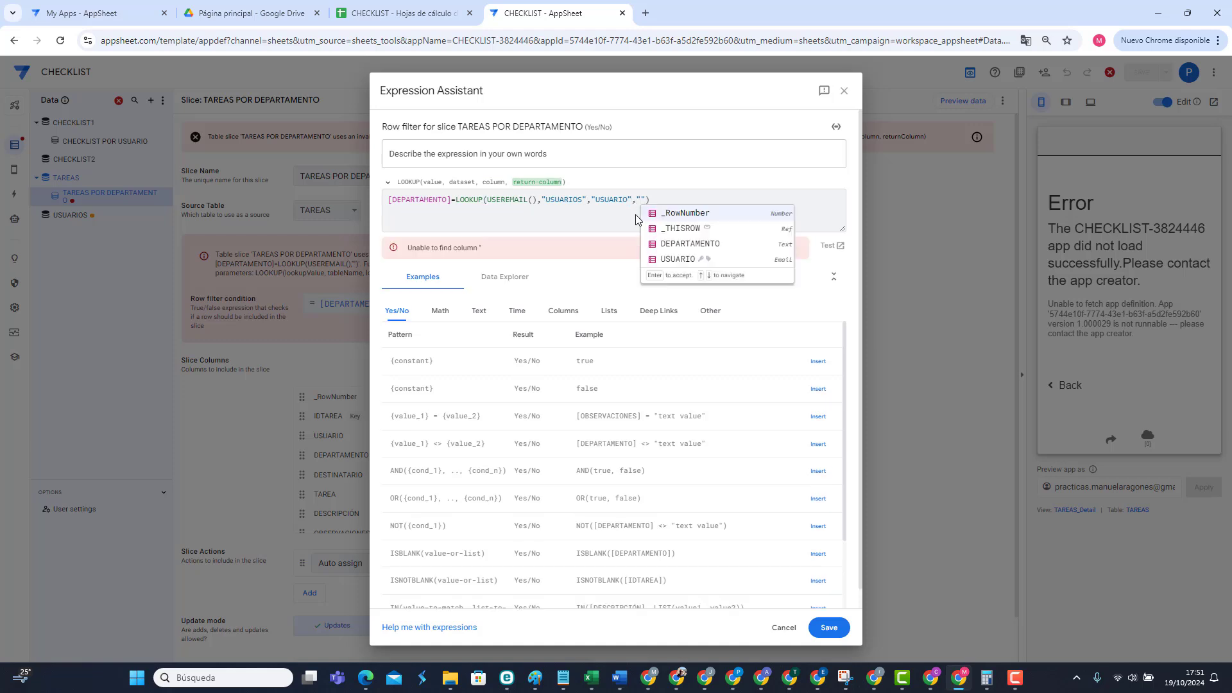
pyautogui.click(678, 245)
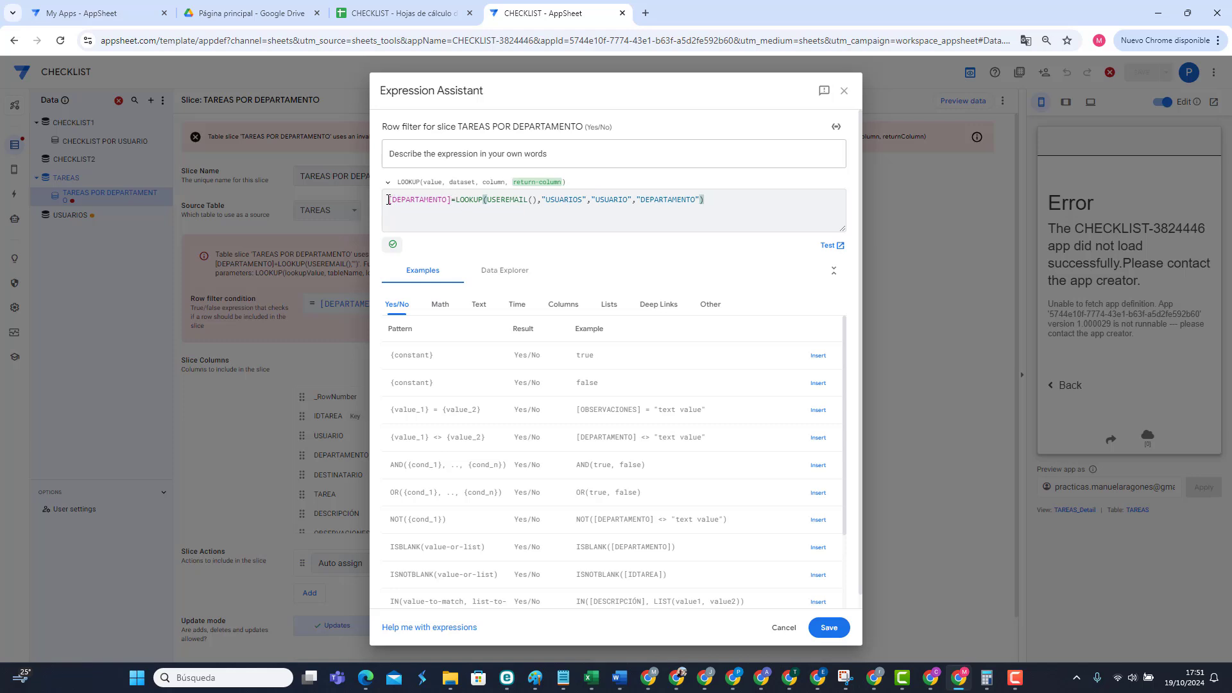
pyautogui.click(827, 627)
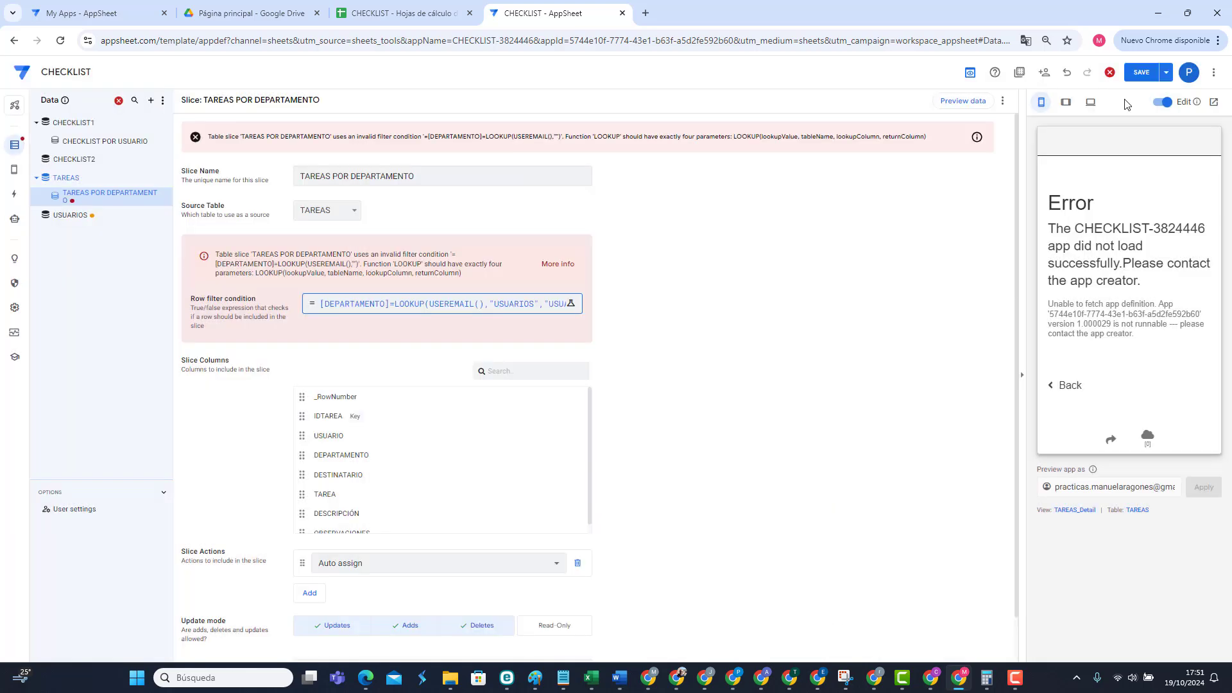
pyautogui.click(1139, 73)
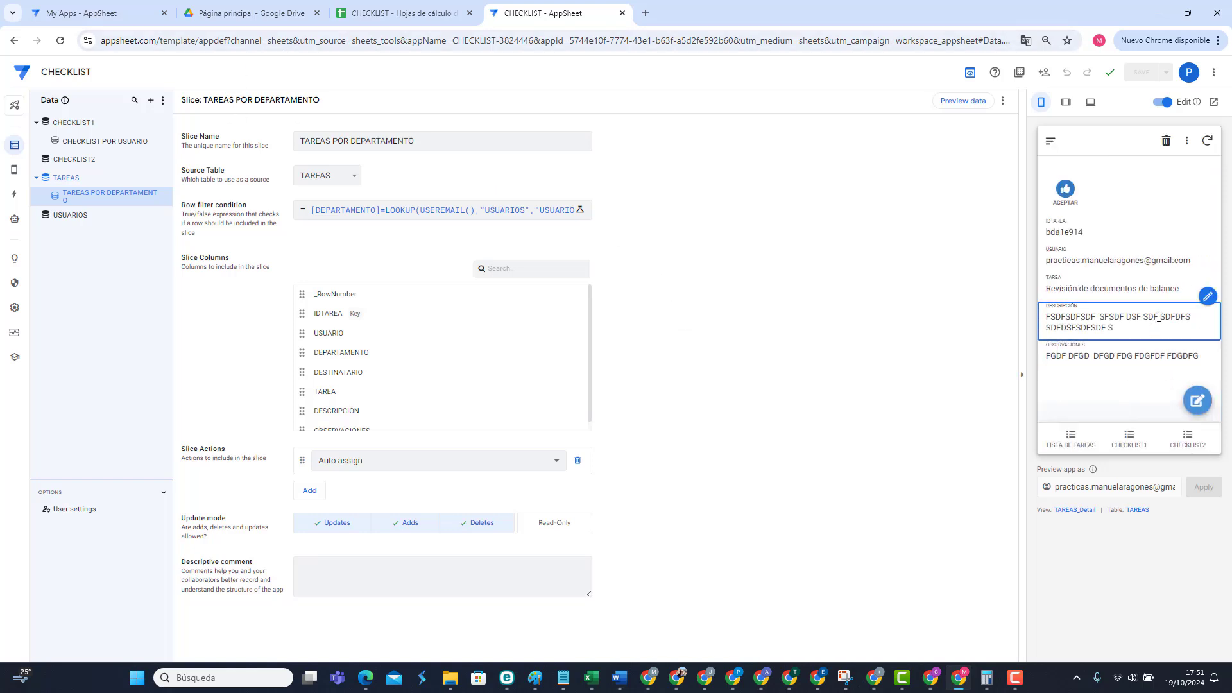
# Step: In the app preview, fill in DEPARTAMENTO for the Revisión de documentos de balance task, save the record and open the TAREAS list
pyautogui.click(1196, 401)
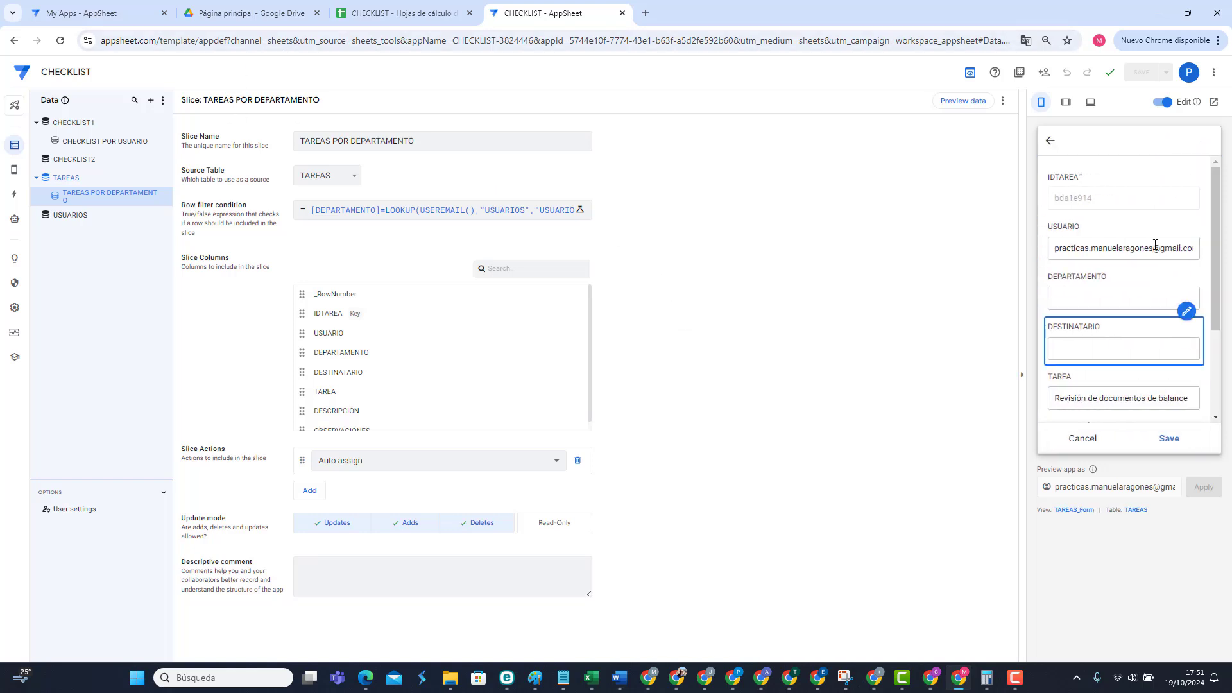
pyautogui.click(1079, 299)
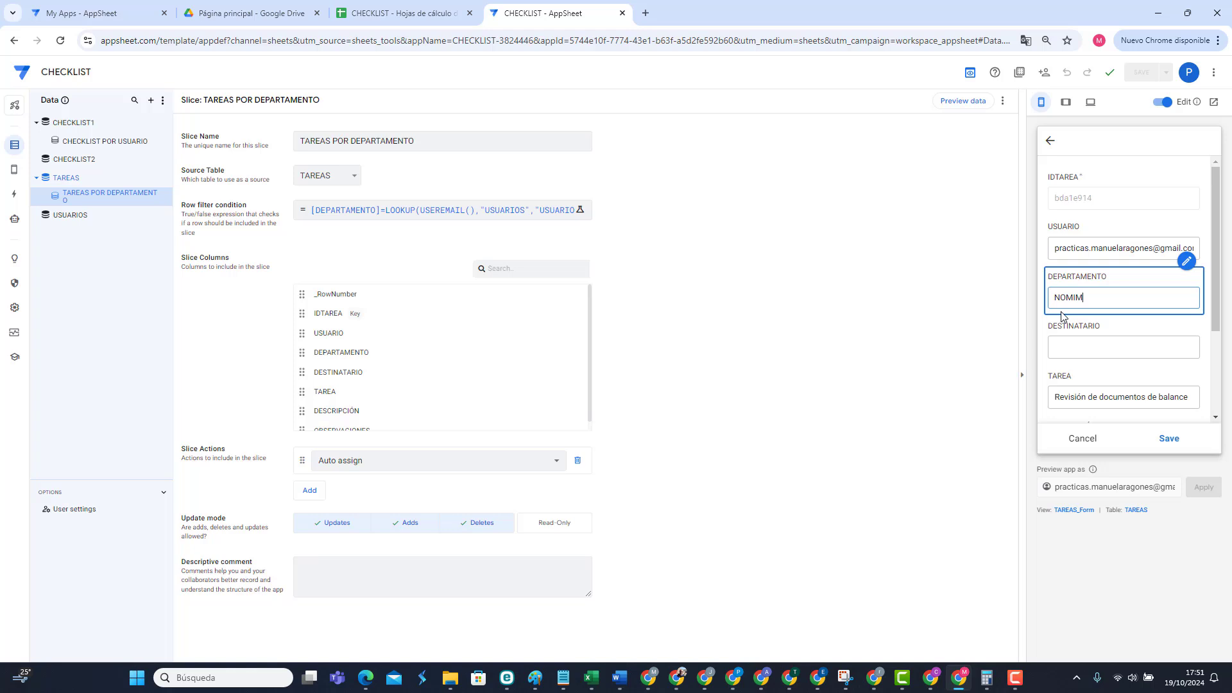
pyautogui.click(1169, 438)
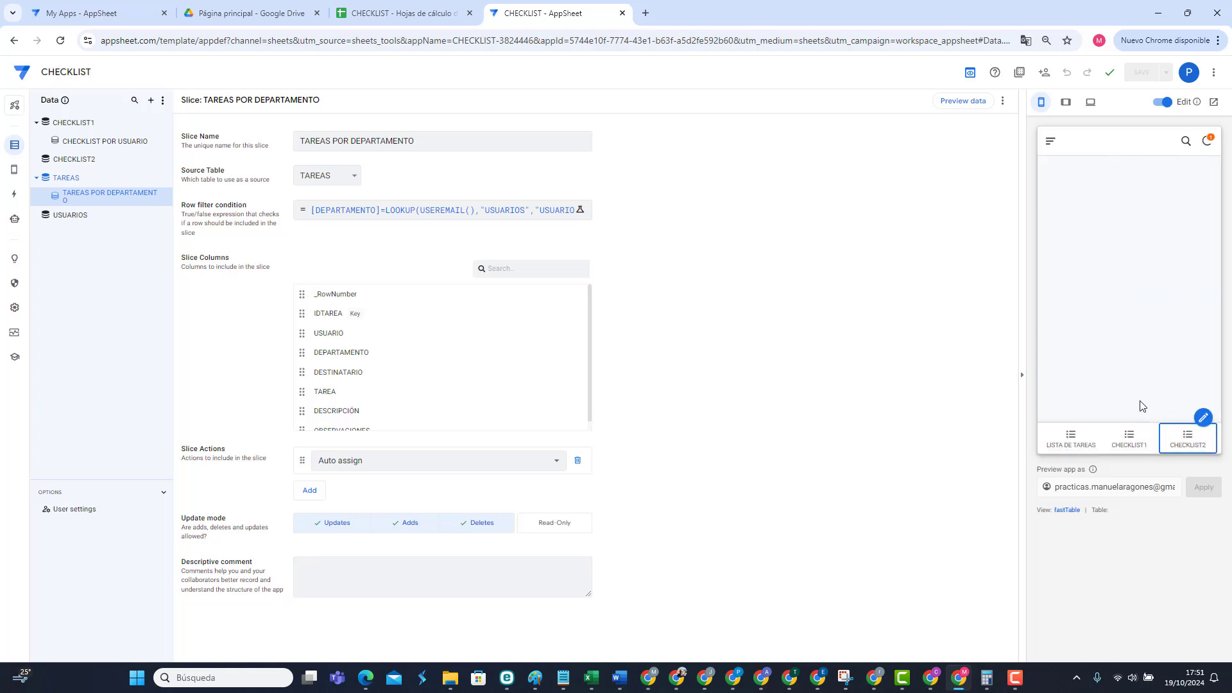
pyautogui.click(1051, 141)
pyautogui.click(1082, 195)
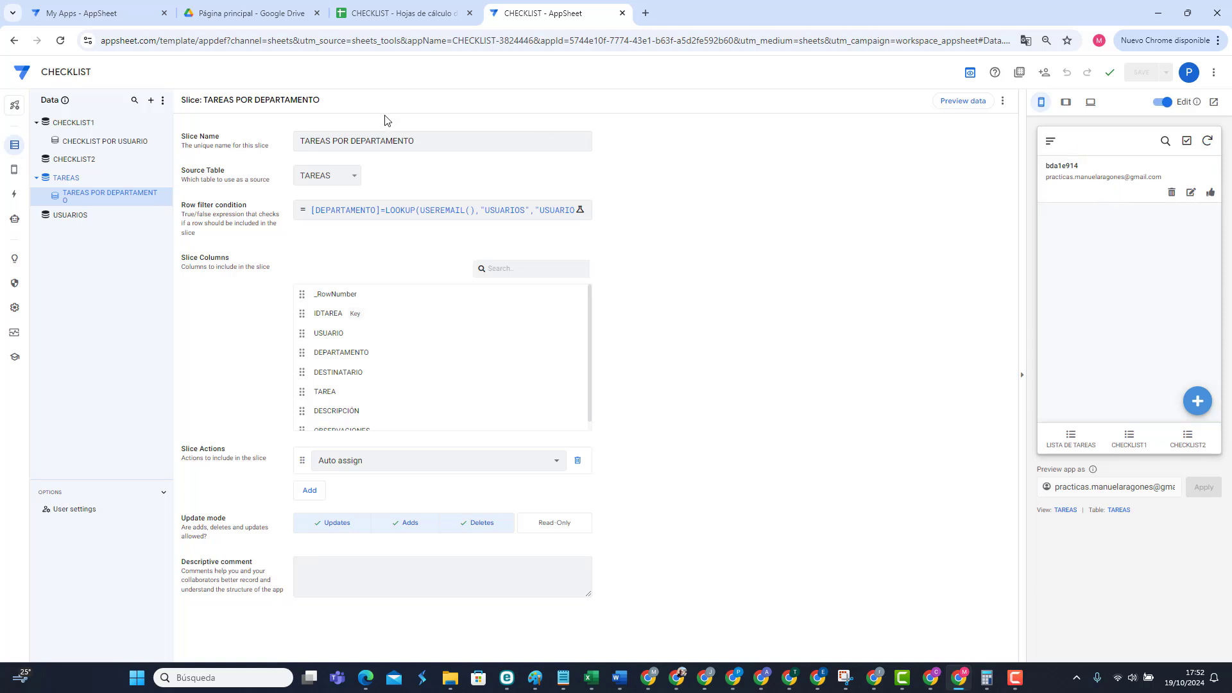
# Step: Set the TAREAS view to use the TAREAS POR DEPARTAMENTO slice as its data and save the app
pyautogui.click(14, 170)
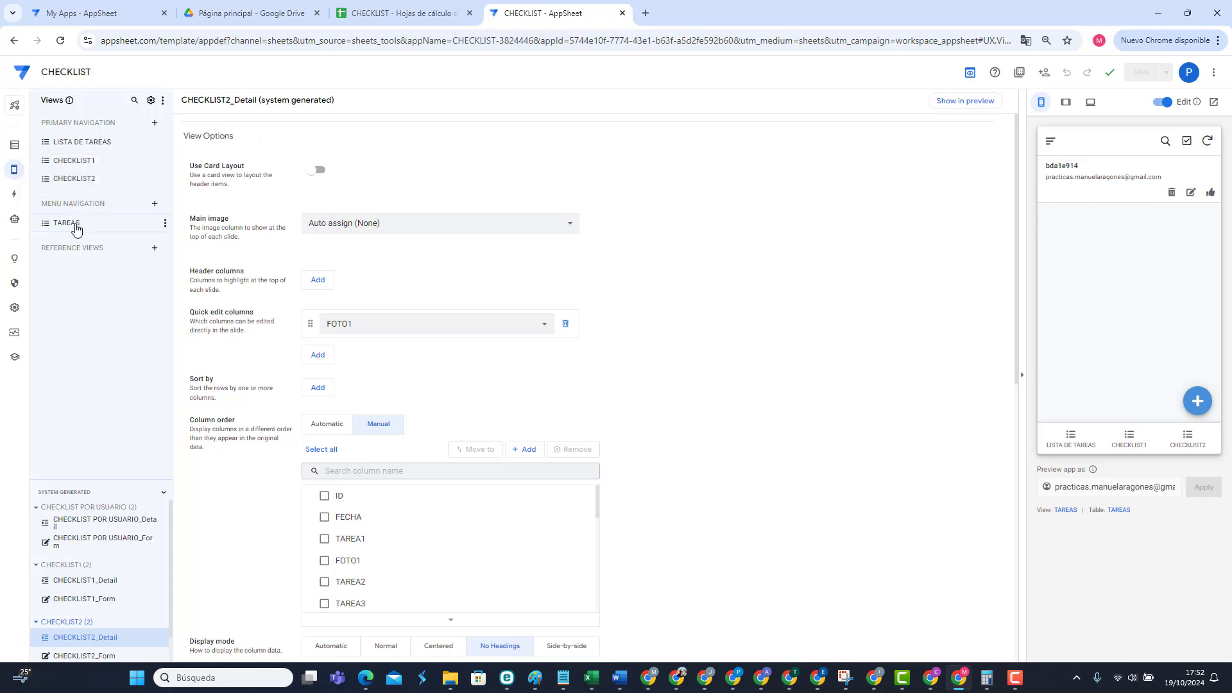
pyautogui.click(75, 228)
pyautogui.click(388, 187)
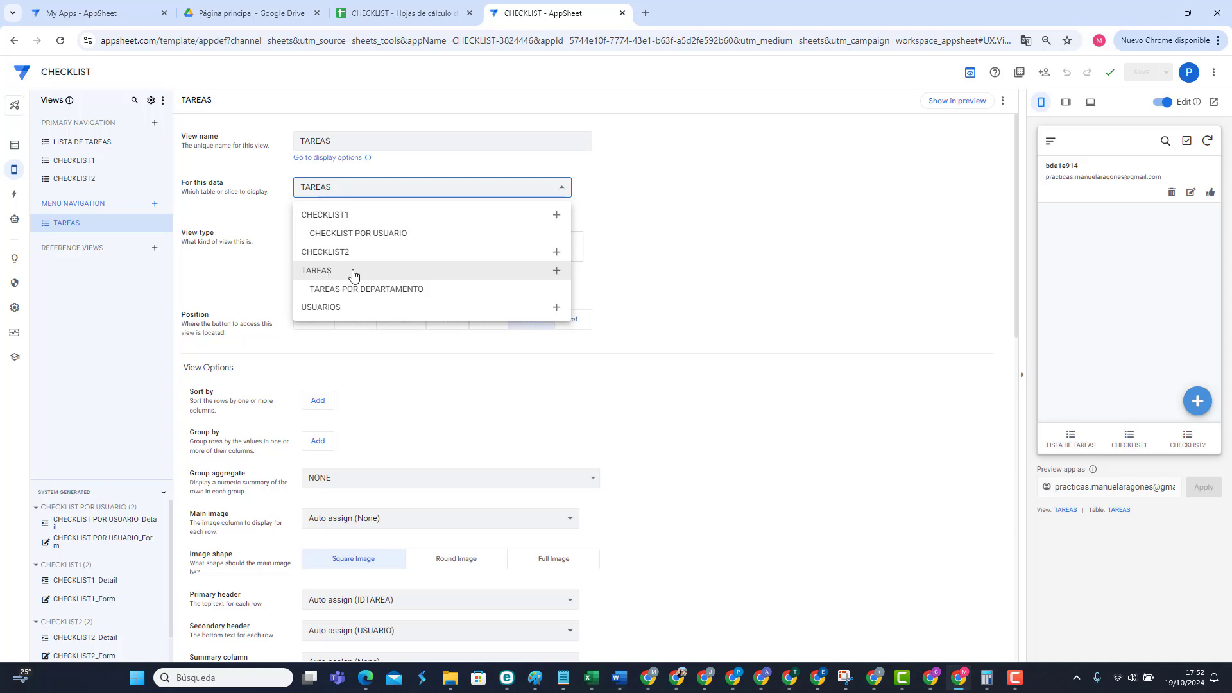
pyautogui.click(363, 290)
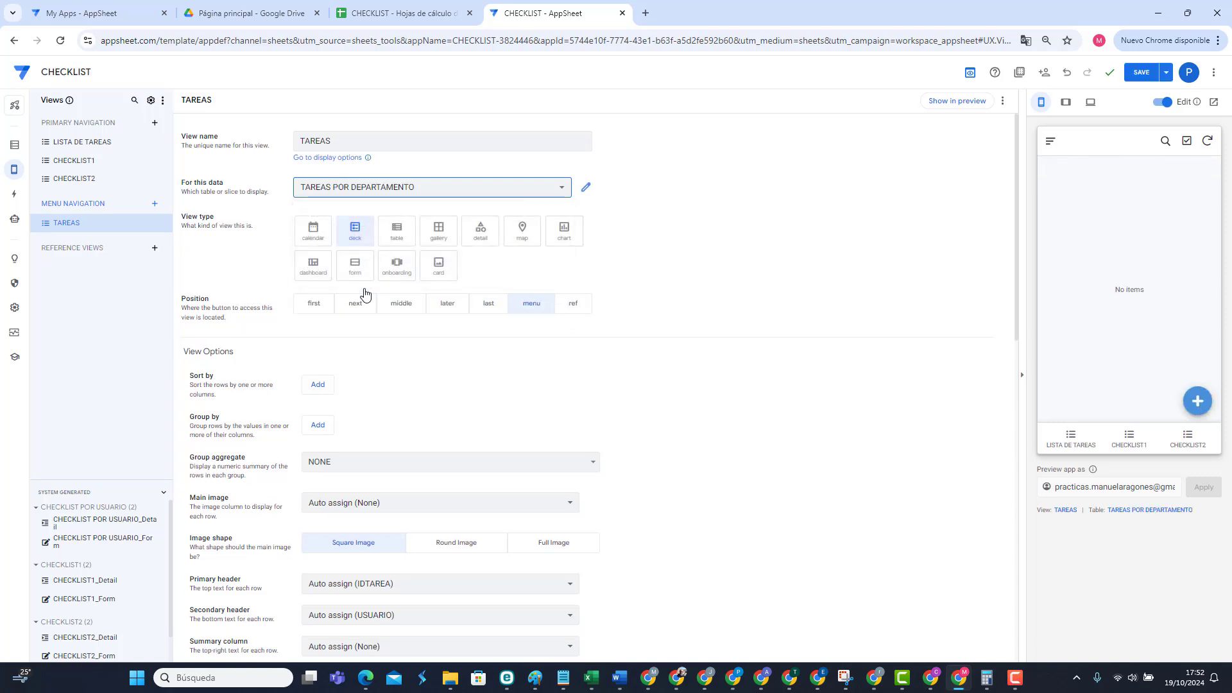
pyautogui.click(1141, 72)
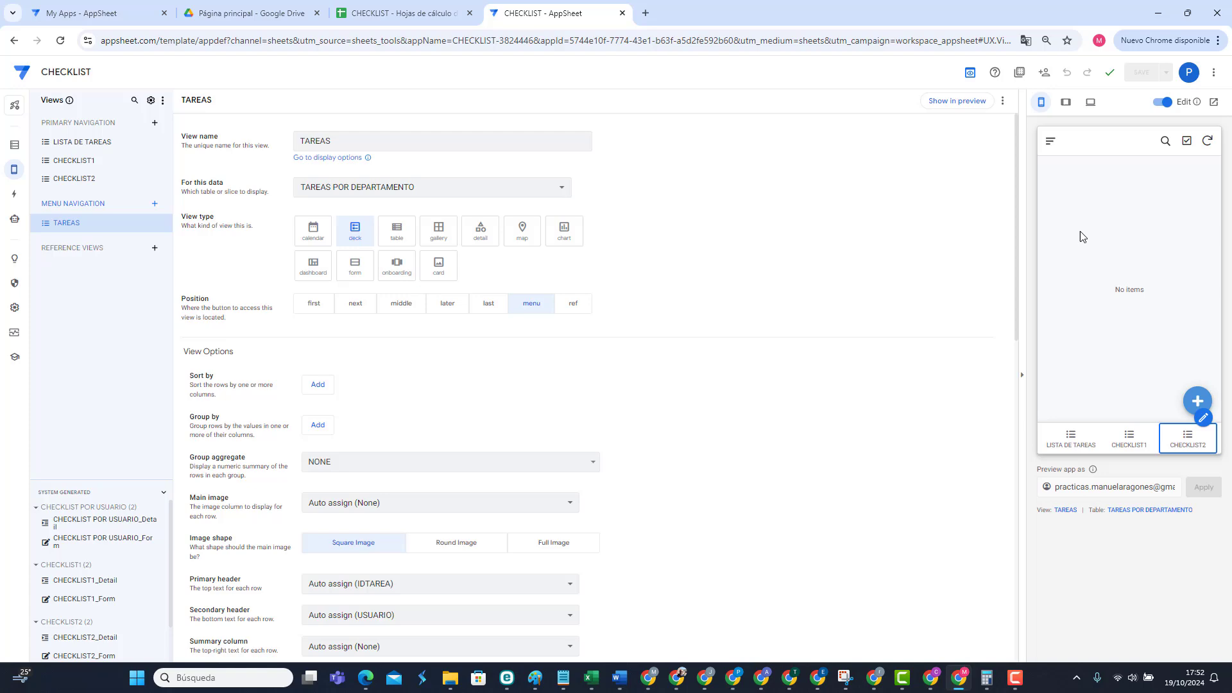
# Step: Open the TAREAS view in the app preview to check which tasks the department slice shows
pyautogui.click(1050, 140)
pyautogui.click(1090, 194)
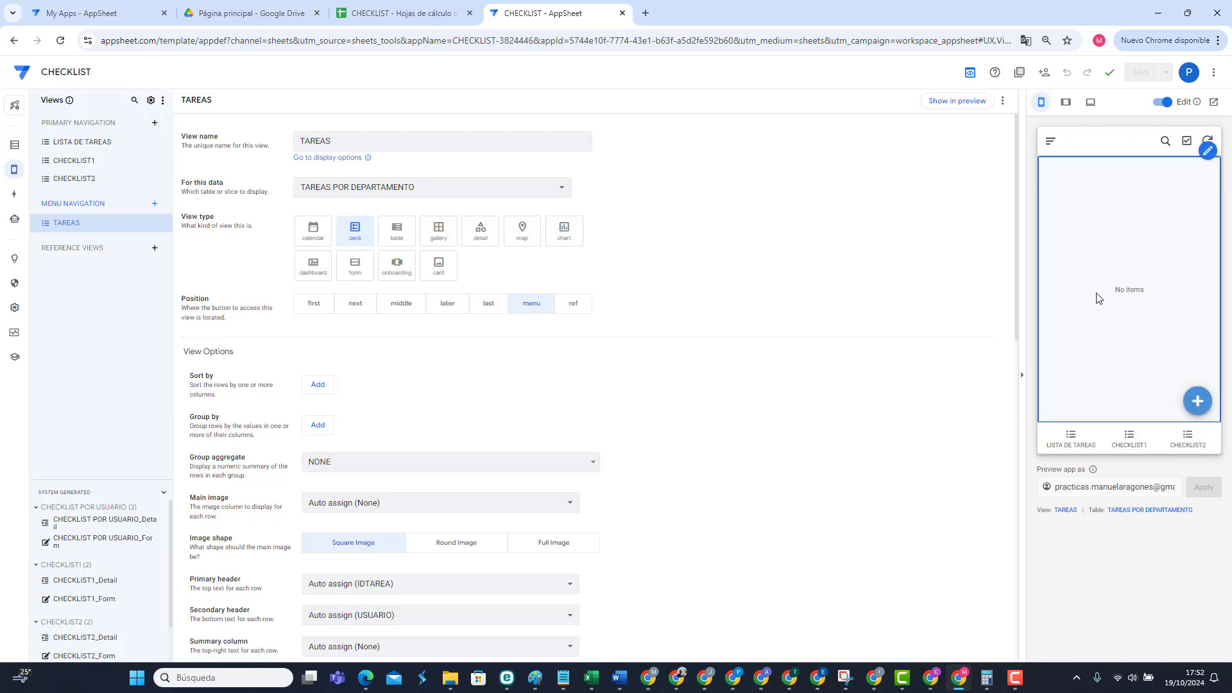
# Step: In the CHECKLIST spreadsheet's USUARIOS sheet, set the user's DEPARTAMENTO to NOMINAS, then return to AppSheet and sync the app preview
pyautogui.click(383, 14)
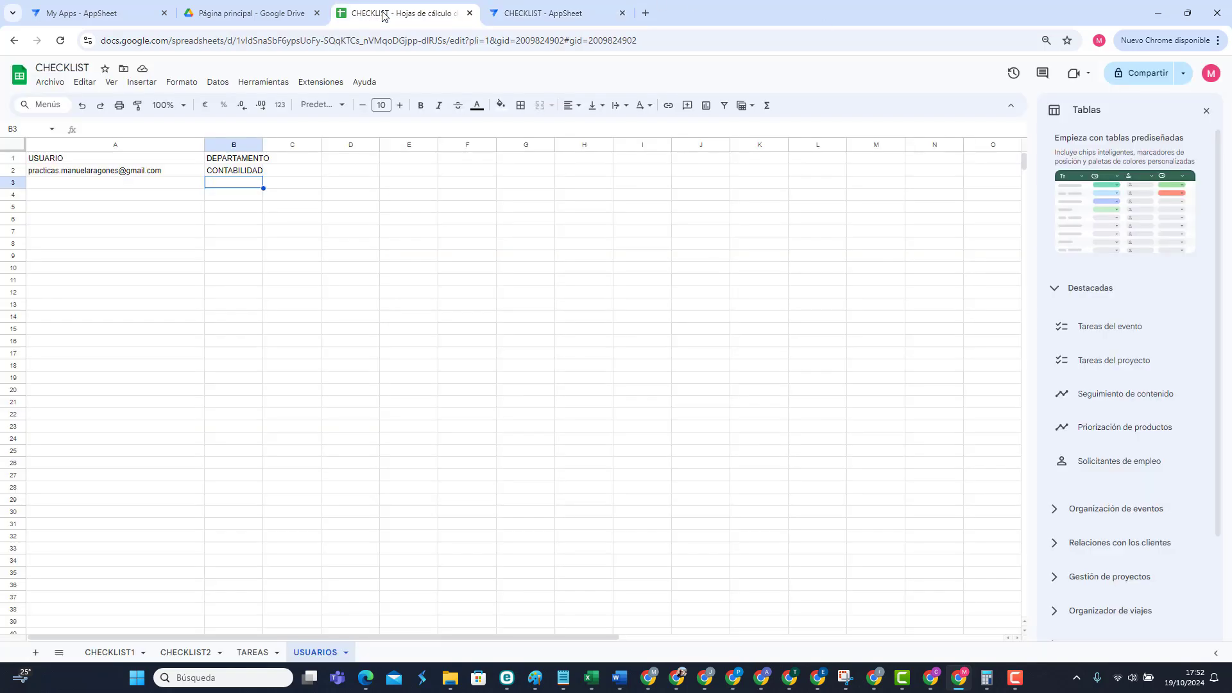
pyautogui.click(232, 172)
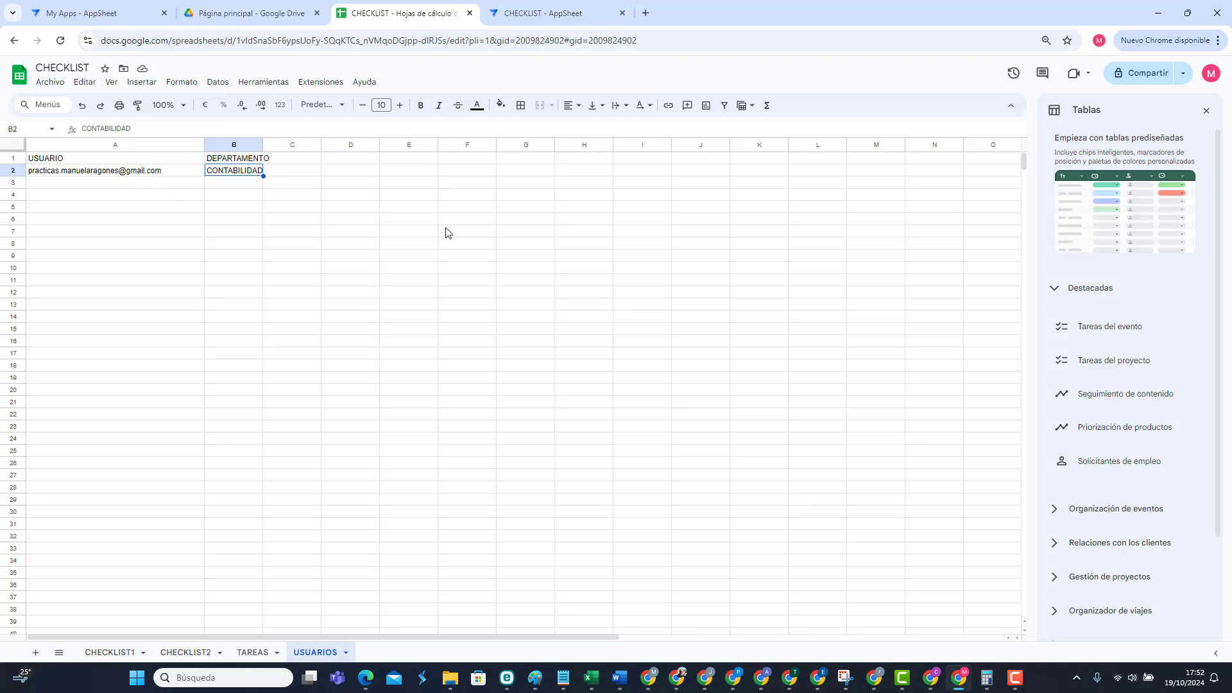
pyautogui.write('NOMINAS')
pyautogui.press('Return')
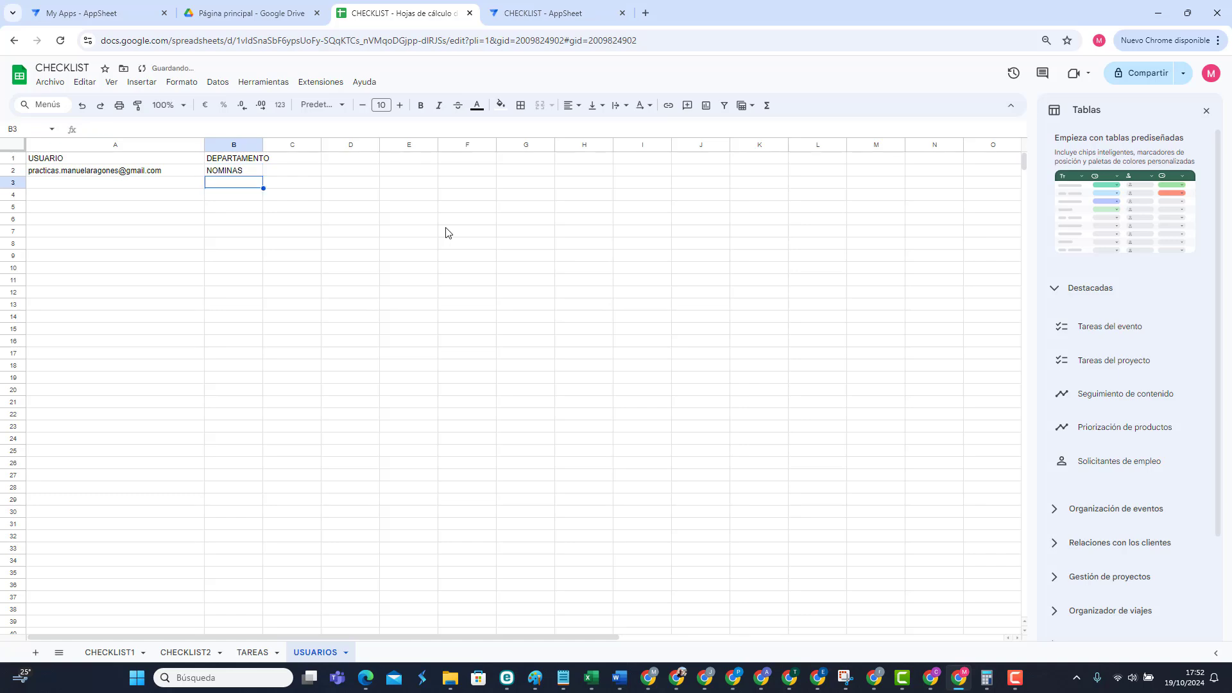
pyautogui.click(551, 14)
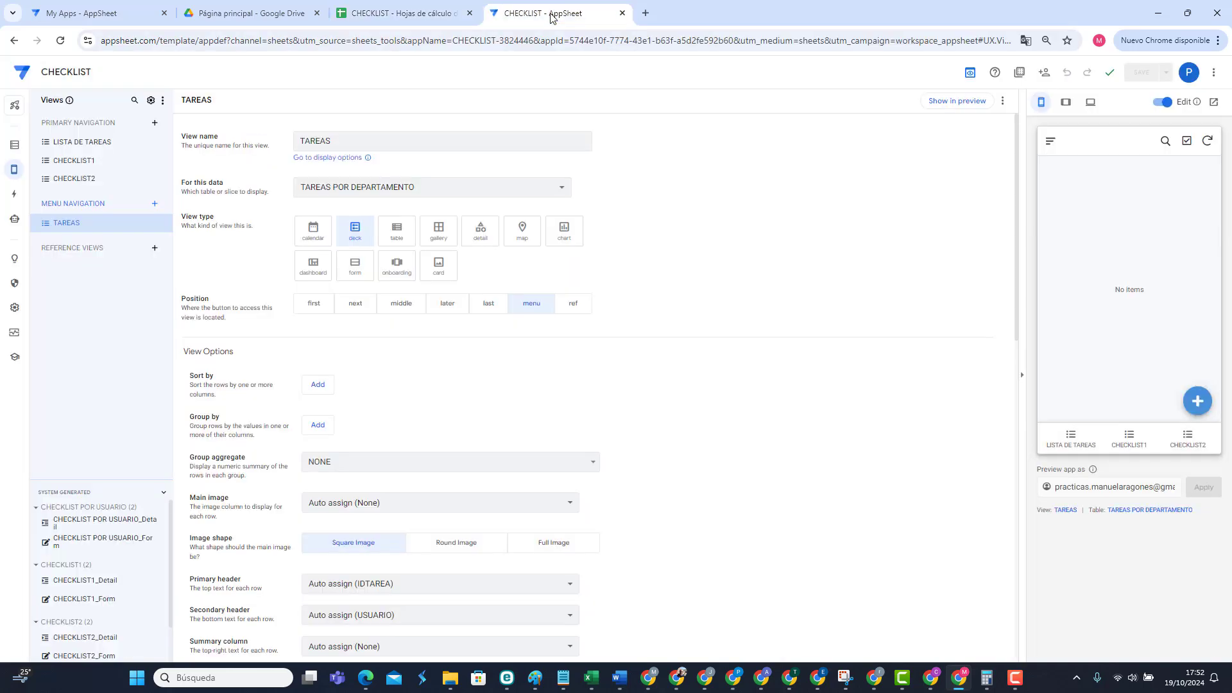
pyautogui.click(1206, 142)
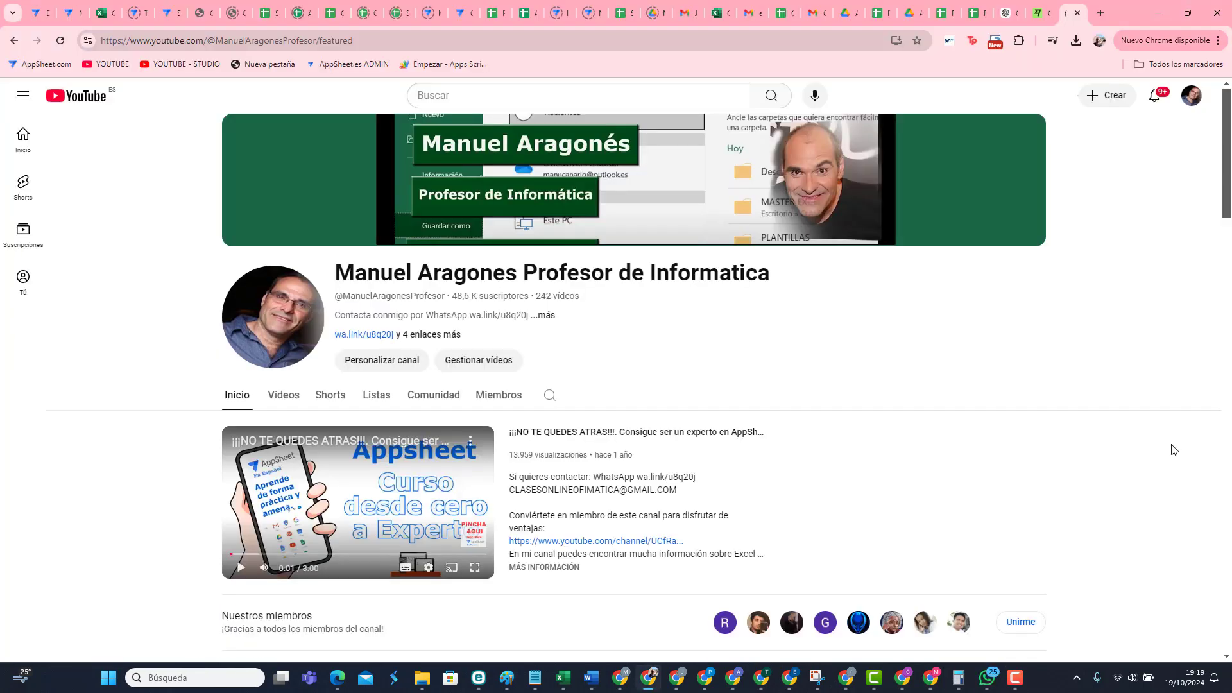
# Step: Open the Vídeos list of the YouTube channel and look through its most recent AppSheet and Excel videos
pyautogui.click(288, 397)
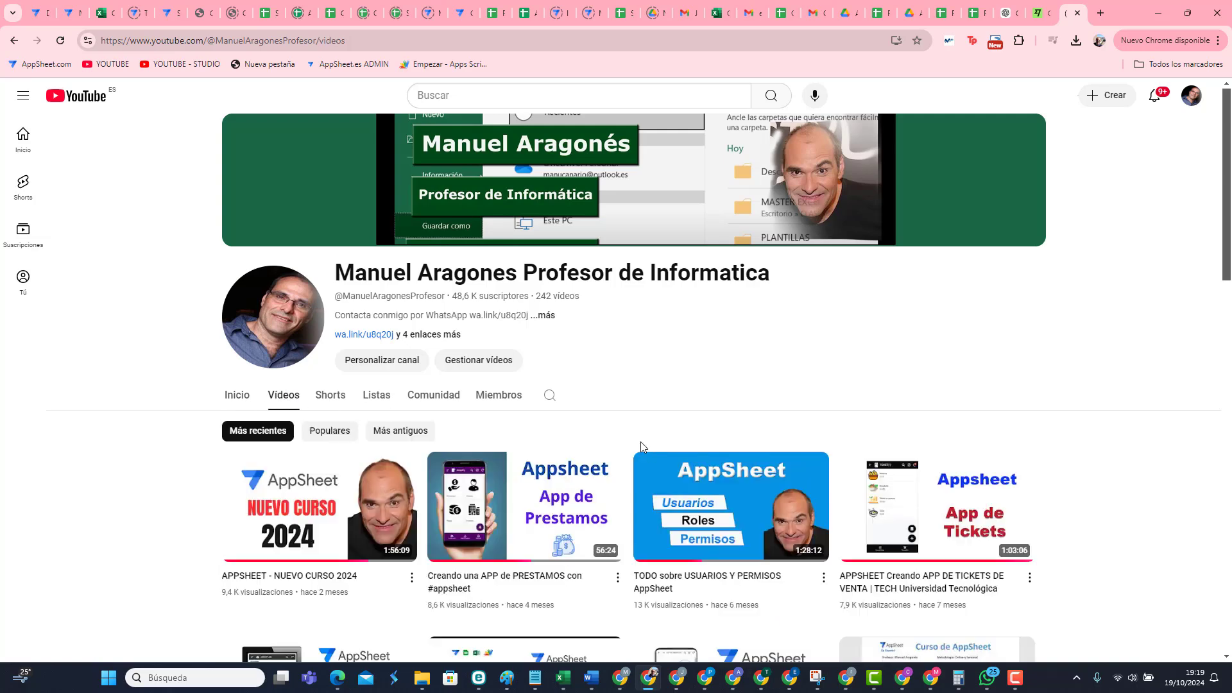
pyautogui.scroll(-1, 640, 443)
pyautogui.scroll(-2, 640, 441)
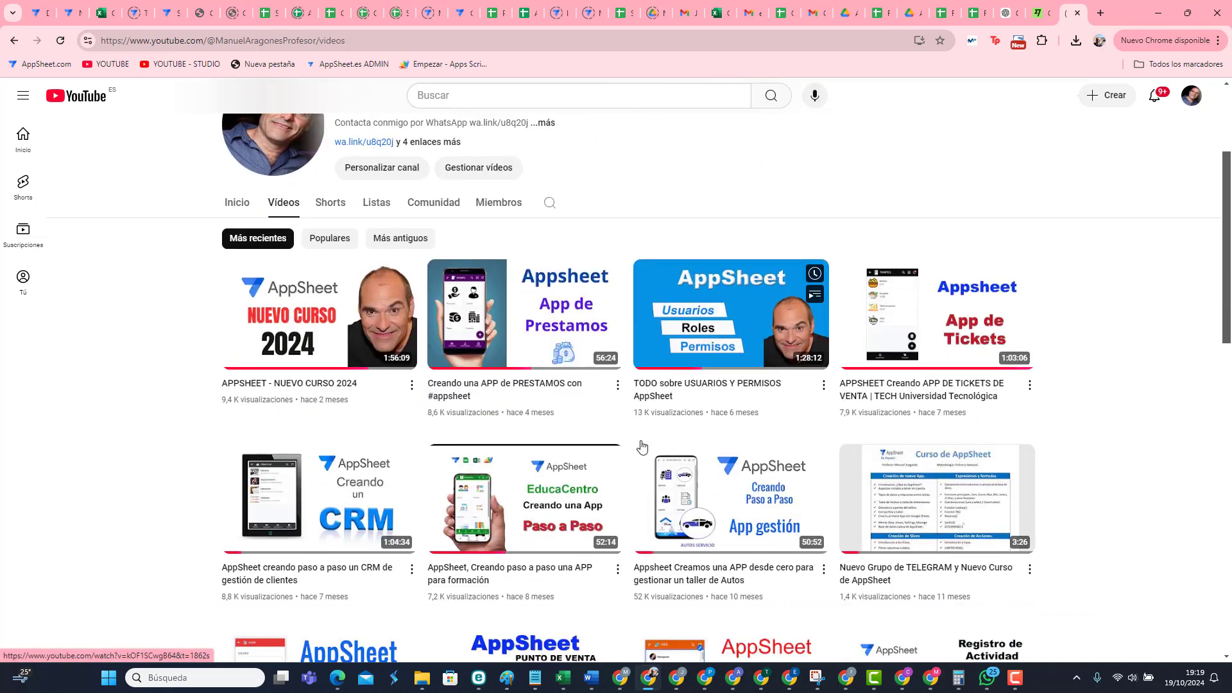
pyautogui.scroll(-2, 642, 446)
pyautogui.scroll(-3, 641, 446)
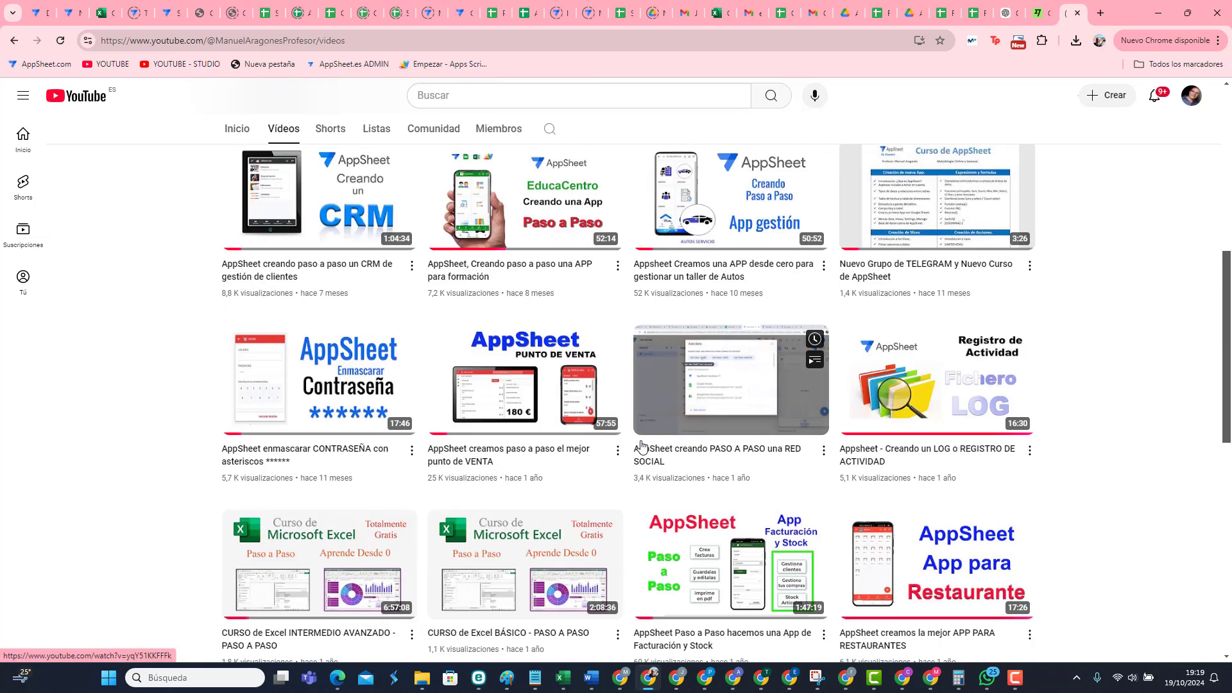
pyautogui.scroll(-3, 642, 447)
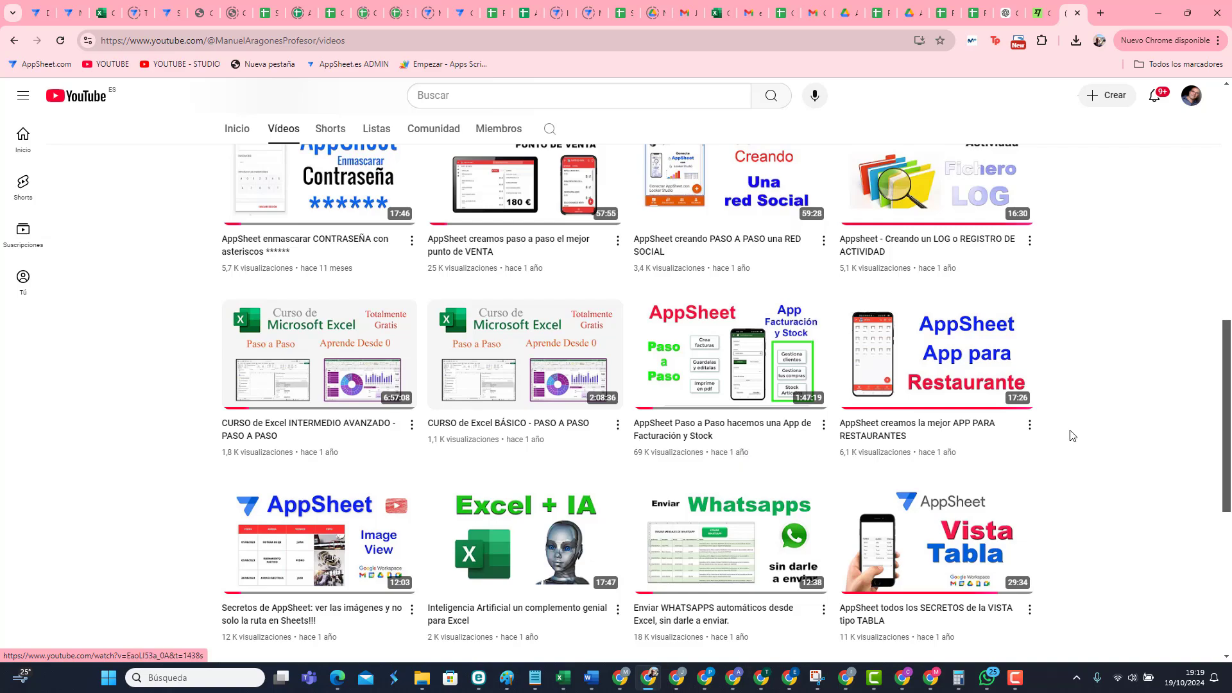
pyautogui.scroll(7, 552, 431)
pyautogui.scroll(4, 552, 431)
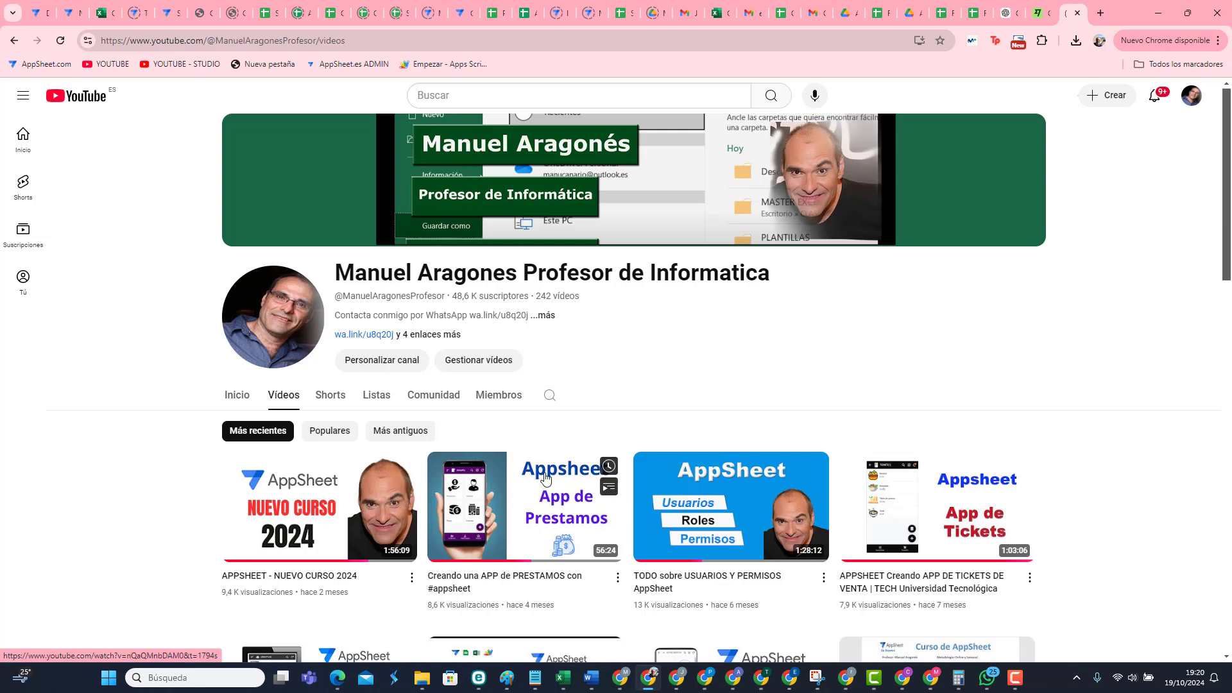
pyautogui.moveTo(934, 509)
pyautogui.scroll(-2, 935, 509)
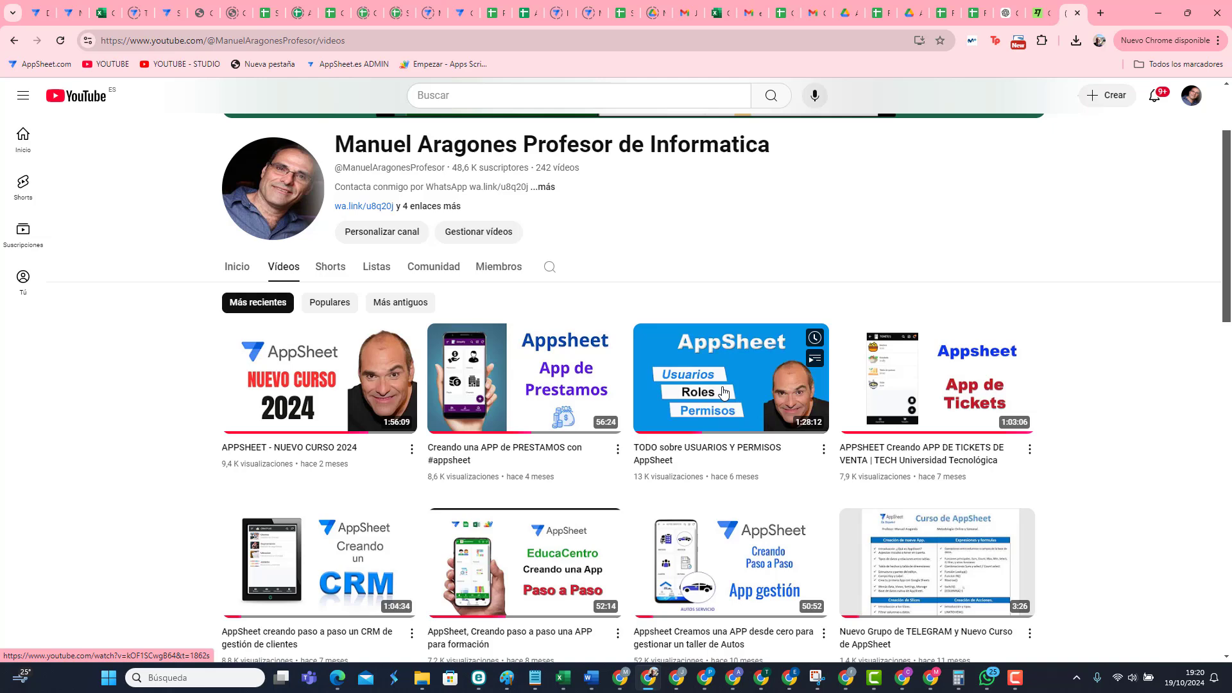
pyautogui.scroll(-4, 723, 392)
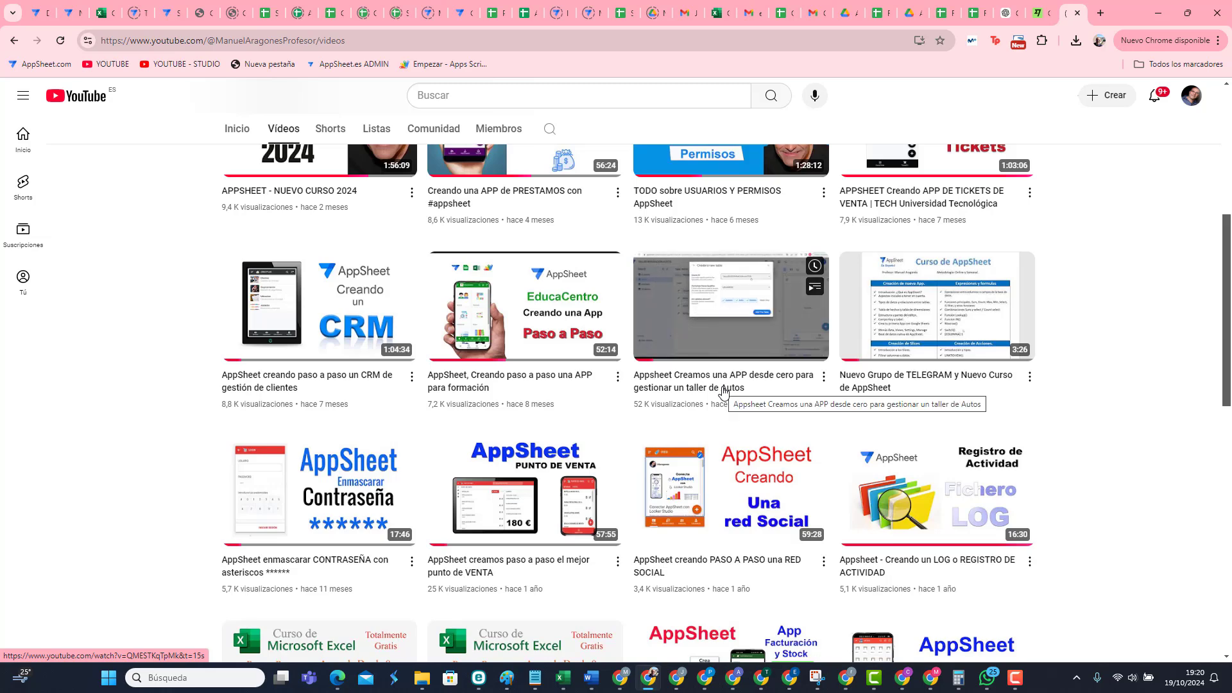
pyautogui.scroll(5, 723, 393)
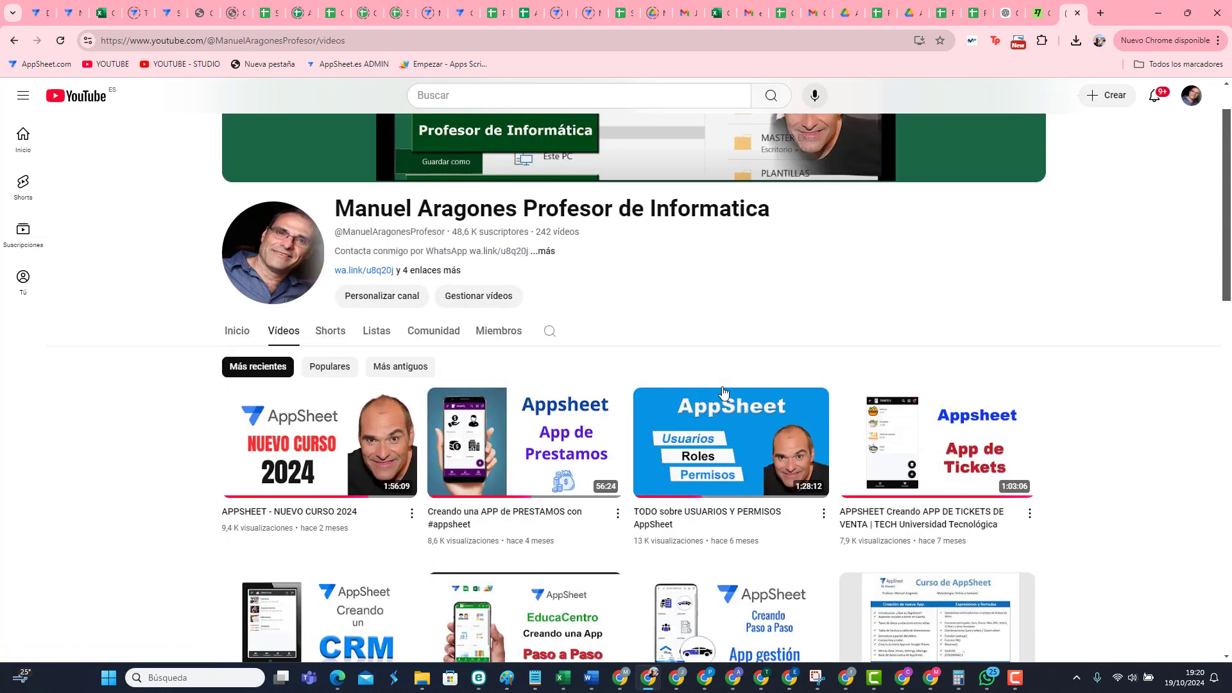